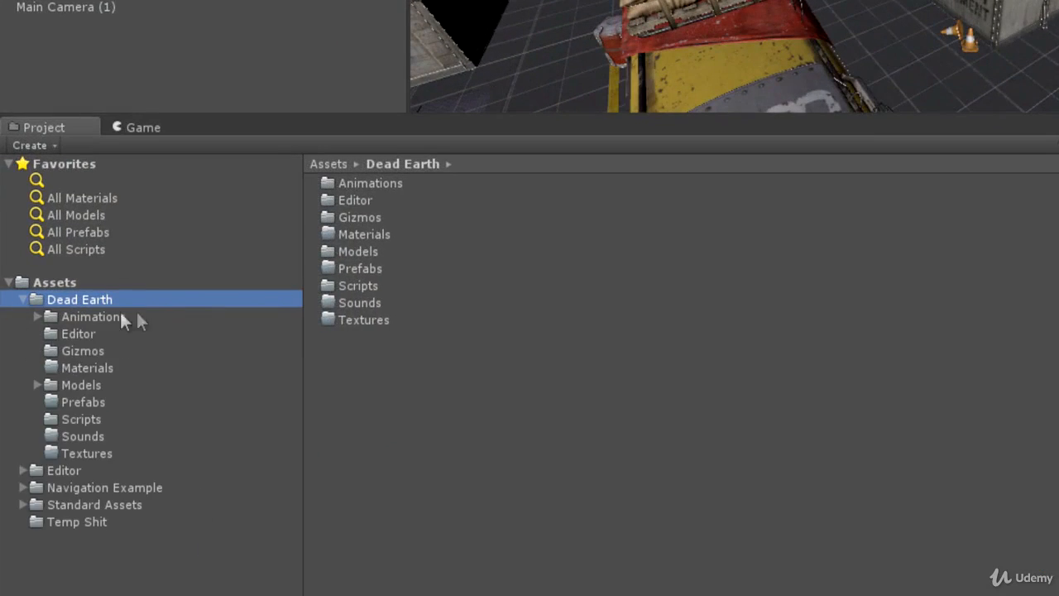
- Open the Mixamo Animations folder under Dead Earth's Animations and select Jill@zombie_walk to view its import settings
{"action": "left_click", "coordinate": [87, 319]}
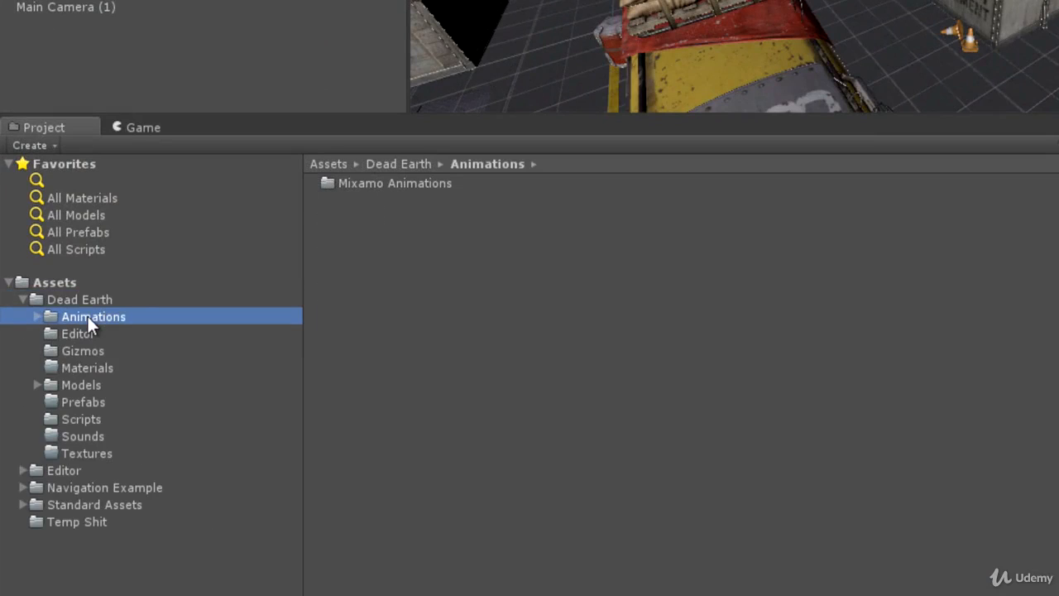
{"action": "left_click", "coordinate": [37, 317]}
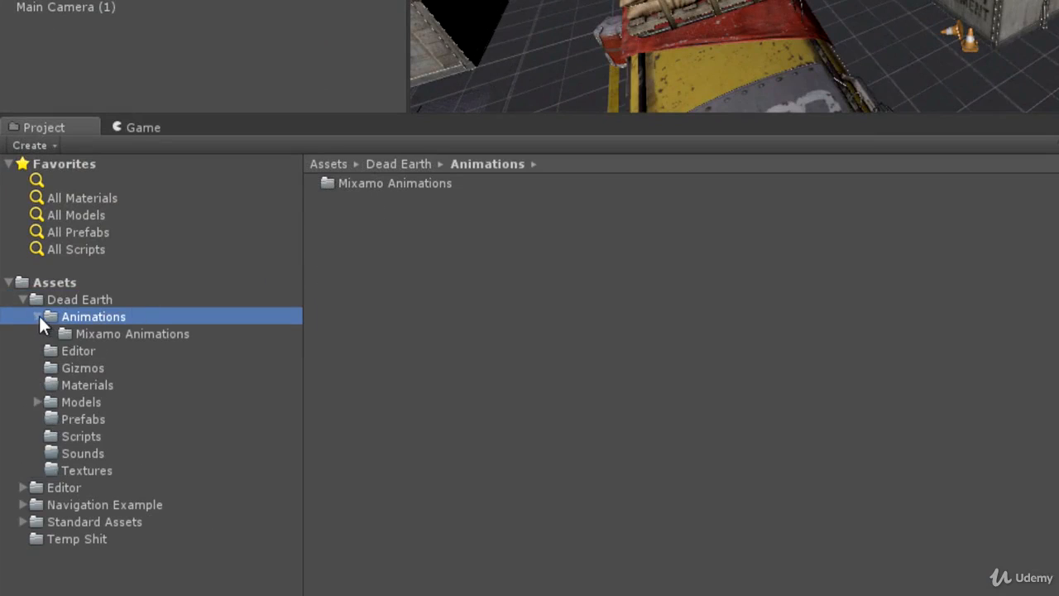
{"action": "left_click", "coordinate": [113, 335]}
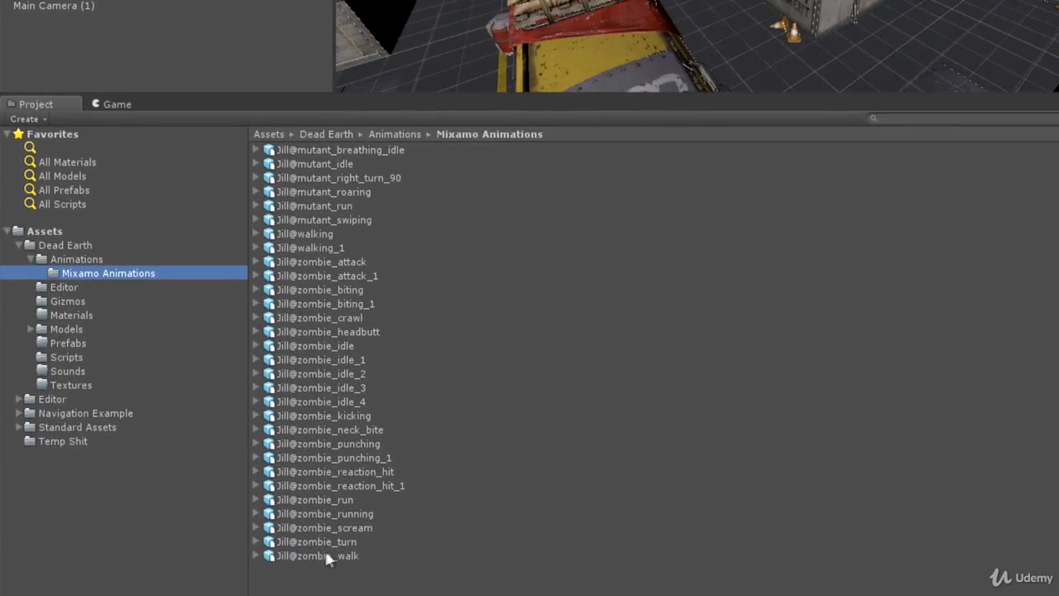
{"action": "left_click", "coordinate": [322, 557]}
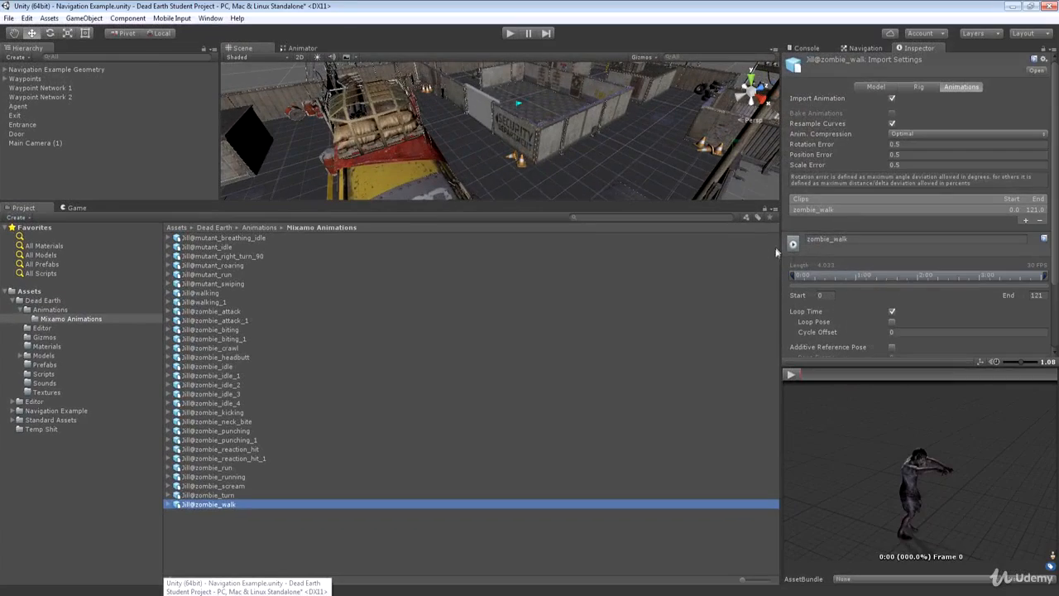
- Widen the Inspector and enlarge the preview area for the zombie walk animation
{"action": "left_click_drag", "start_coordinate": [779, 243], "coordinate": [622, 244]}
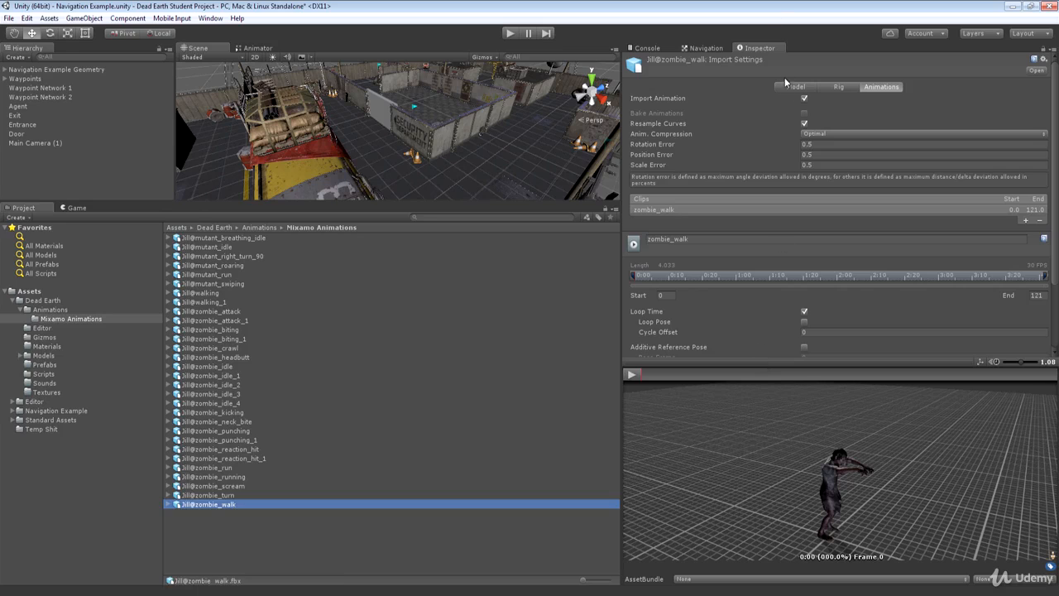
{"action": "left_click", "coordinate": [889, 88]}
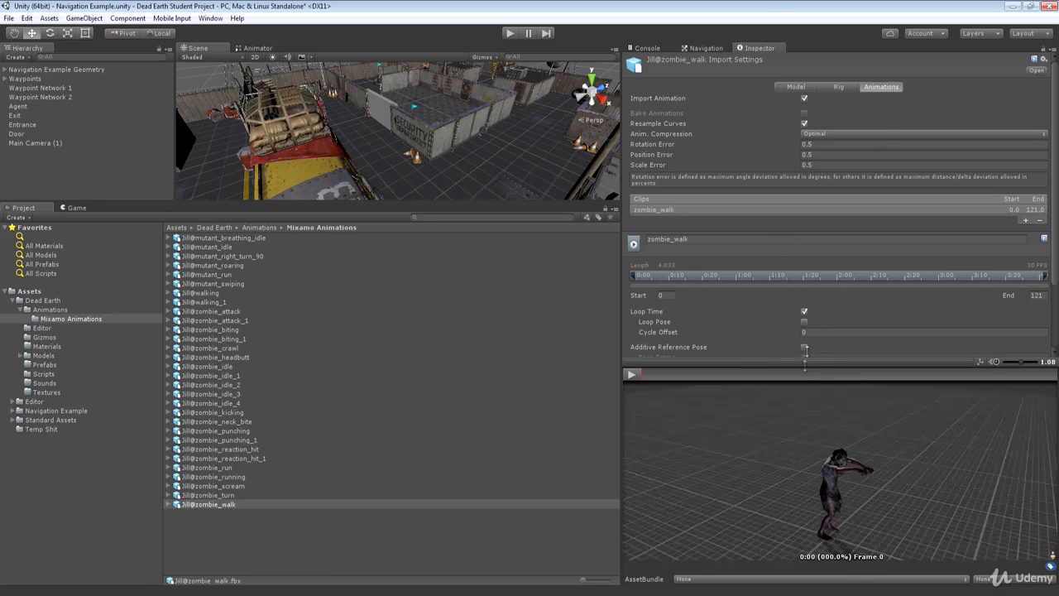
{"action": "left_click_drag", "start_coordinate": [806, 364], "coordinate": [816, 147]}
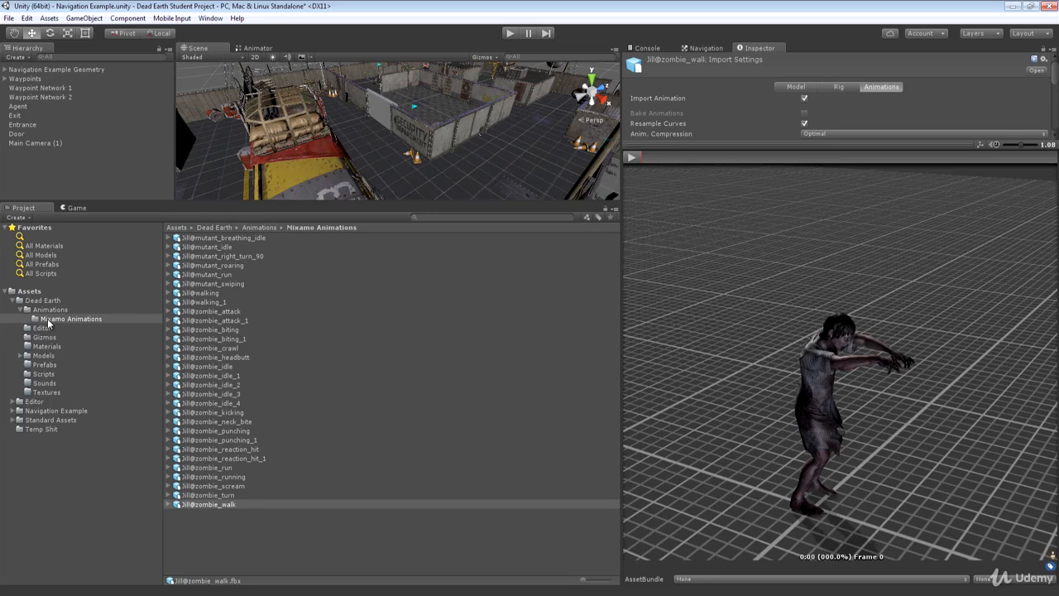
- Show the Mixamo Characters models folder, then play and pause the zombie_walk preview on the default character
{"action": "left_click", "coordinate": [21, 357]}
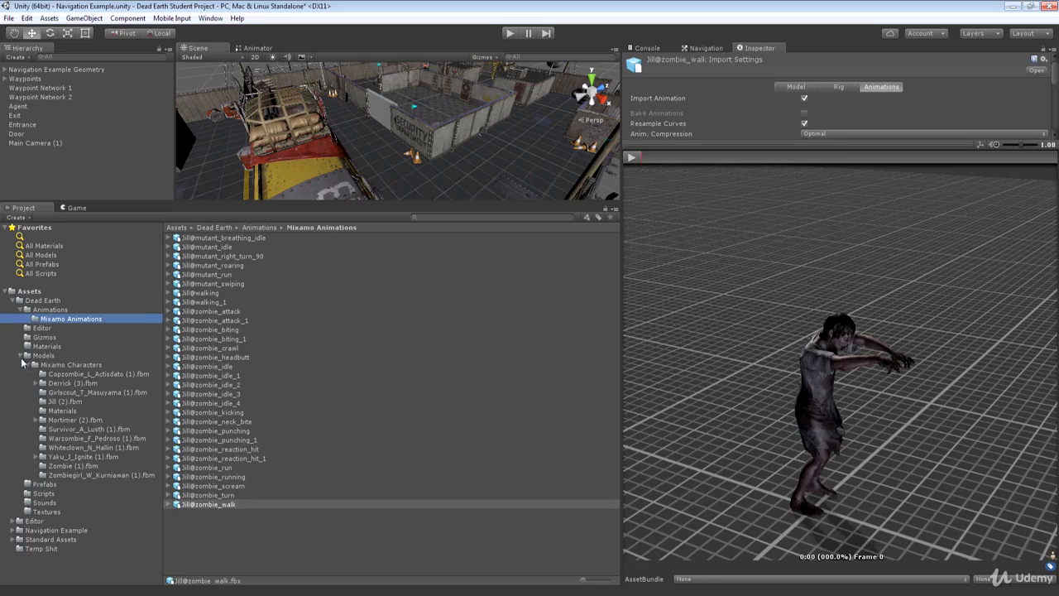
{"action": "left_click", "coordinate": [66, 364]}
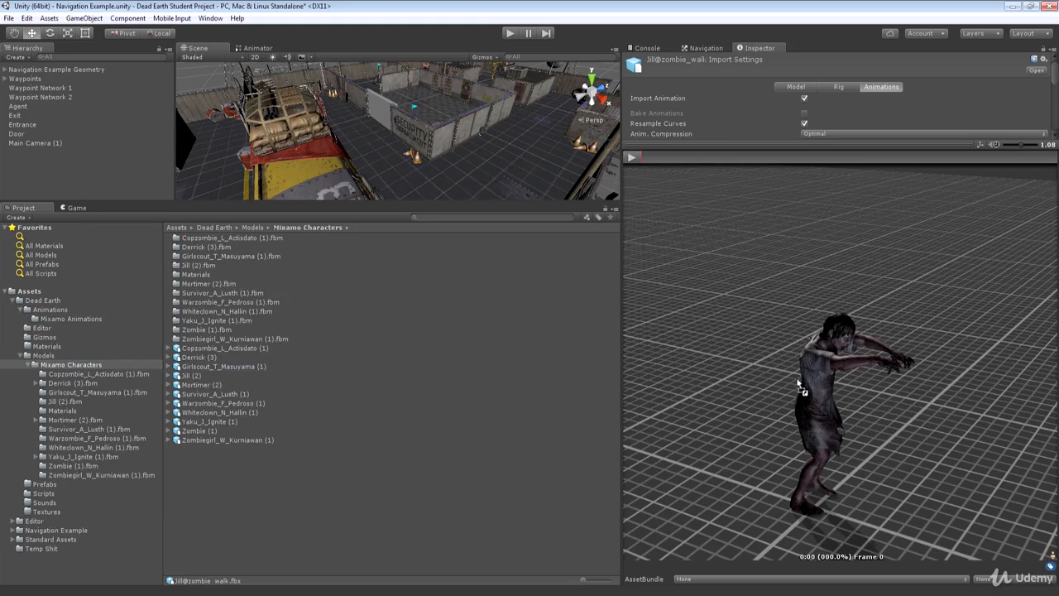
{"action": "left_click", "coordinate": [632, 158]}
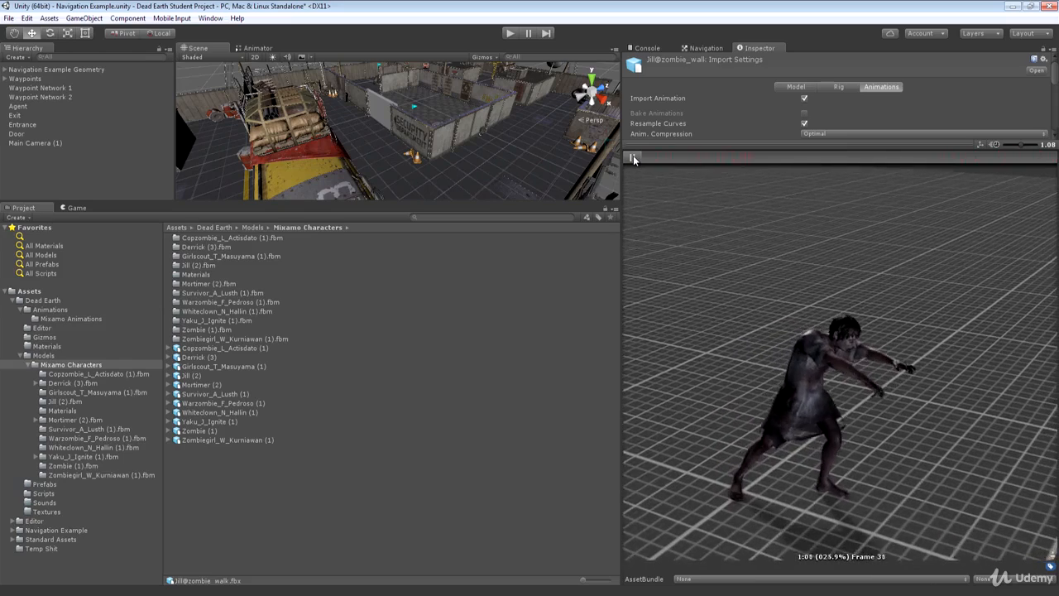
{"action": "left_click", "coordinate": [633, 159]}
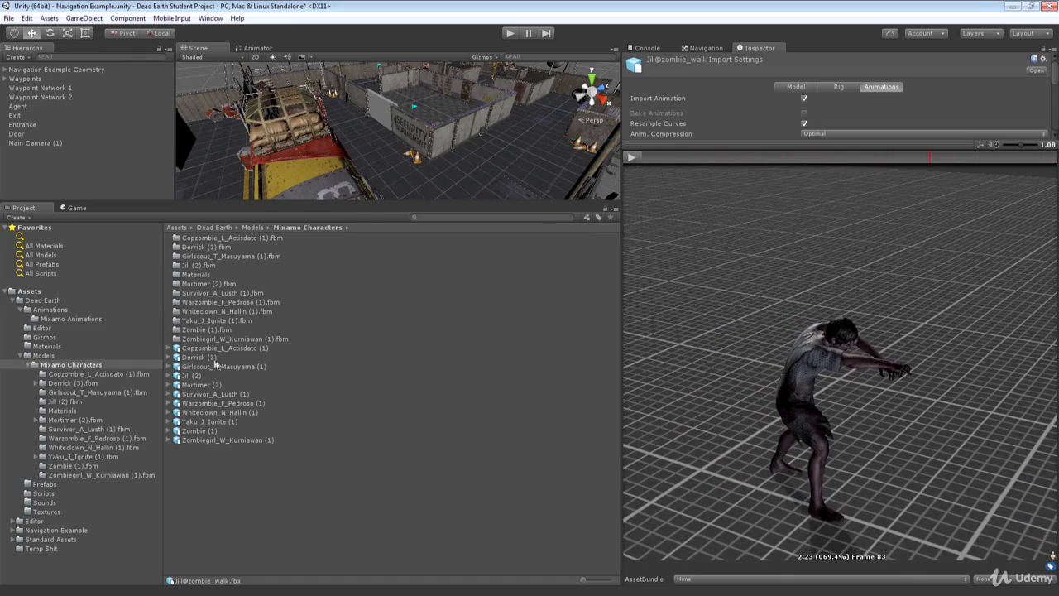
- Use the cop zombie character as the preview model and play, then pause, the zombie walk on it
{"action": "left_click_drag", "start_coordinate": [196, 358], "coordinate": [830, 358]}
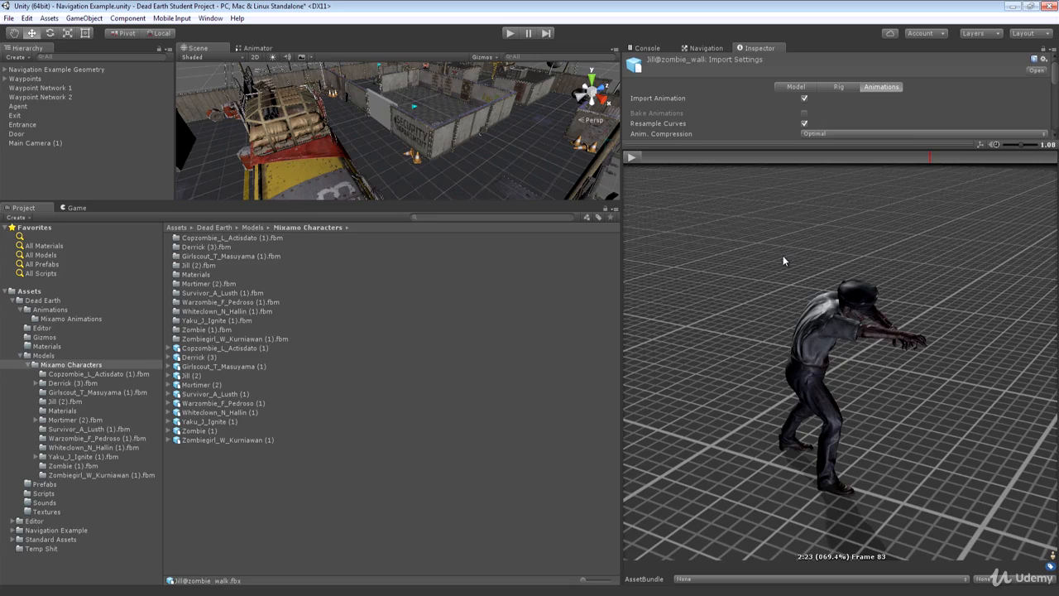
{"action": "left_click", "coordinate": [632, 158]}
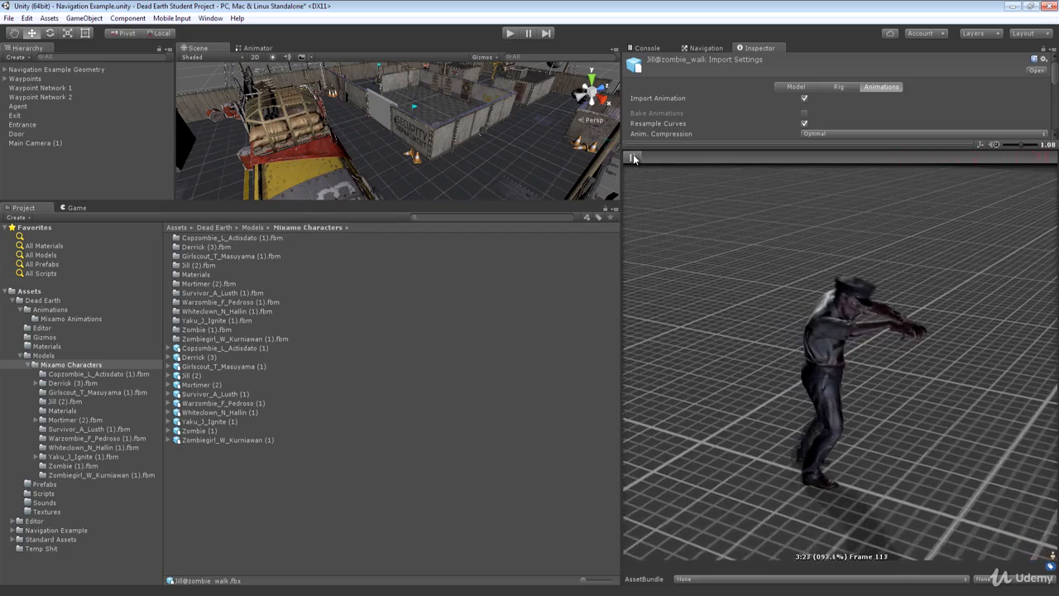
{"action": "left_click", "coordinate": [633, 159]}
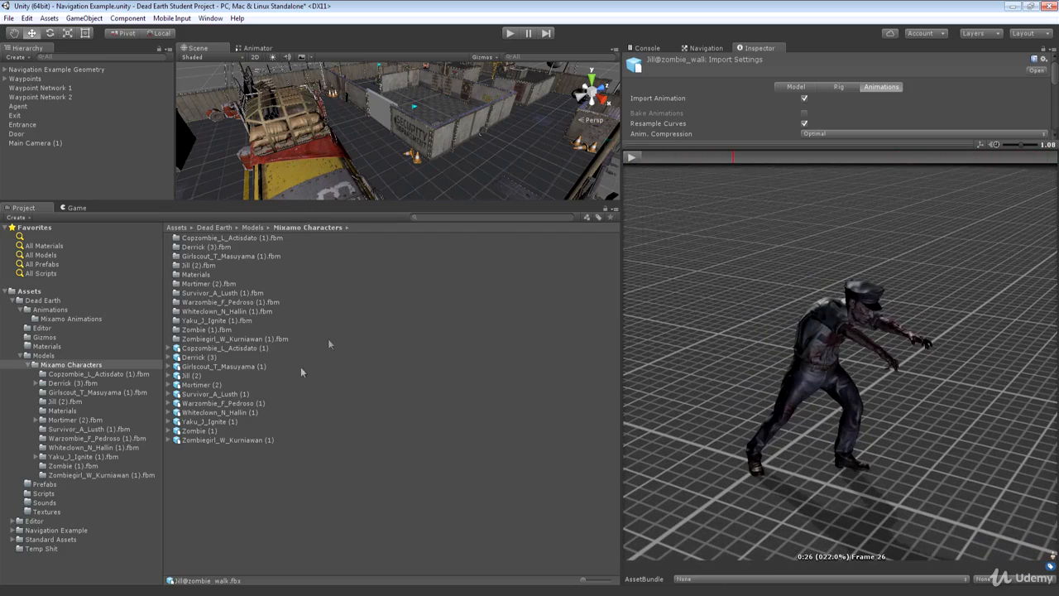
- Use the Zombie (1) character as the preview model and play, then pause, the walk clip
{"action": "left_click", "coordinate": [196, 431]}
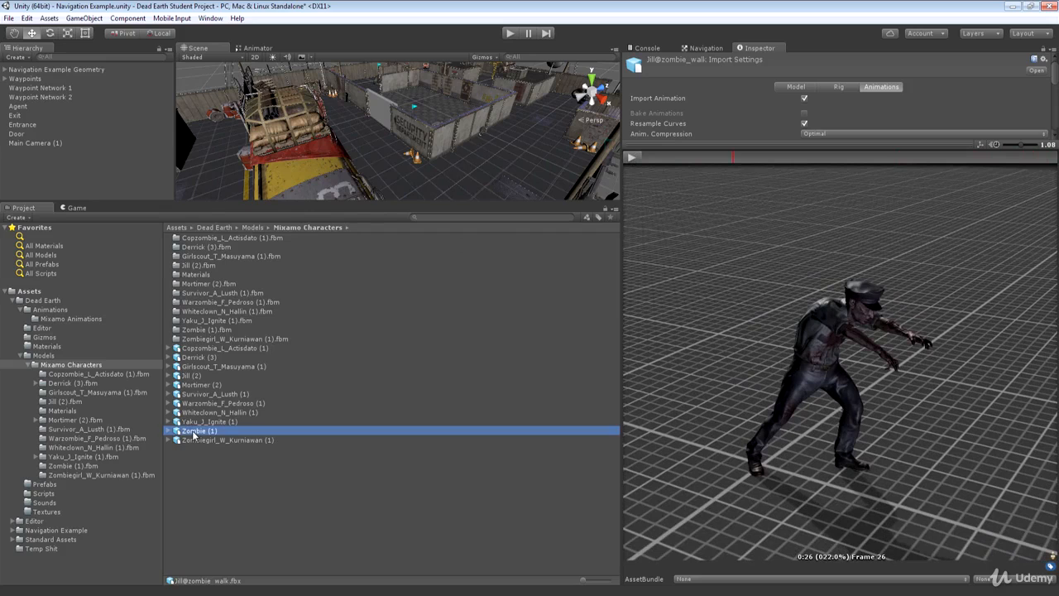
{"action": "left_click_drag", "start_coordinate": [195, 431], "coordinate": [895, 334]}
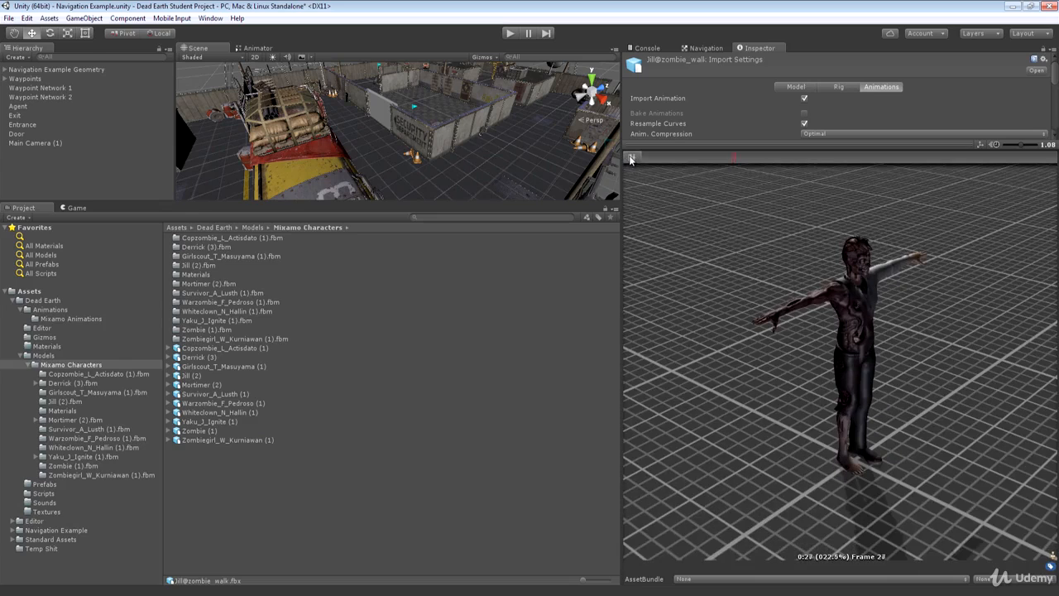
{"action": "left_click", "coordinate": [631, 157]}
{"action": "left_click", "coordinate": [633, 158]}
- Look through the Mixamo animations, then return to the characters and preview the walk on the cop zombie again
{"action": "left_click", "coordinate": [55, 319]}
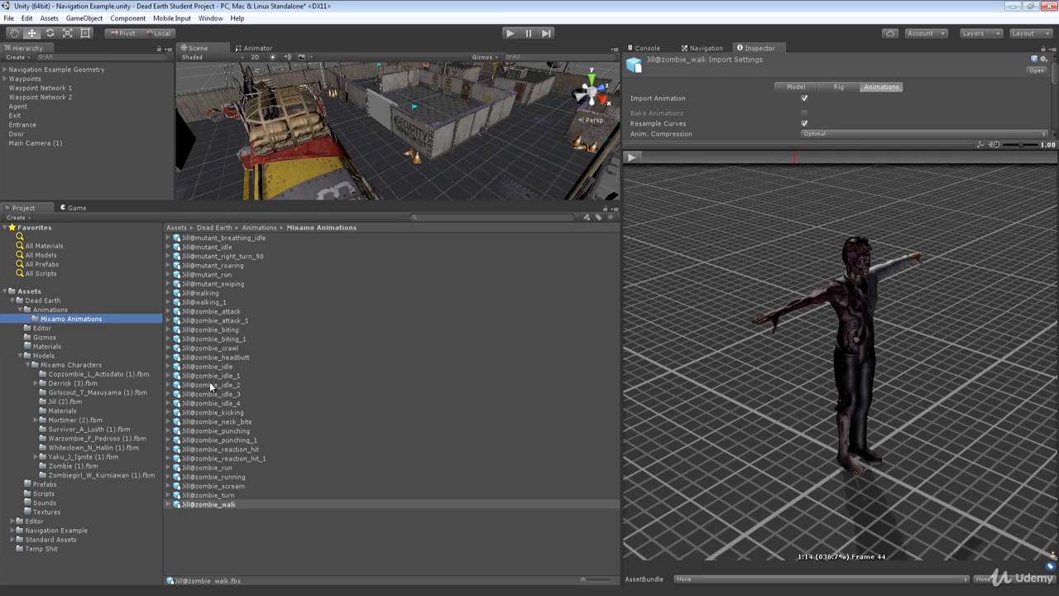
{"action": "left_click", "coordinate": [66, 364]}
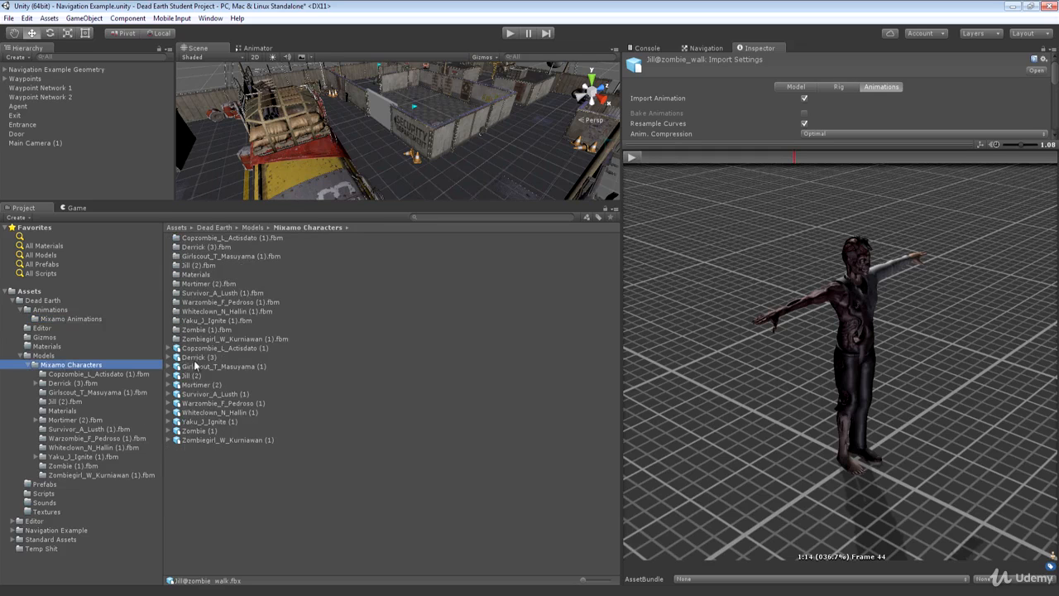
{"action": "left_click_drag", "start_coordinate": [197, 363], "coordinate": [834, 357]}
{"action": "left_click", "coordinate": [631, 158]}
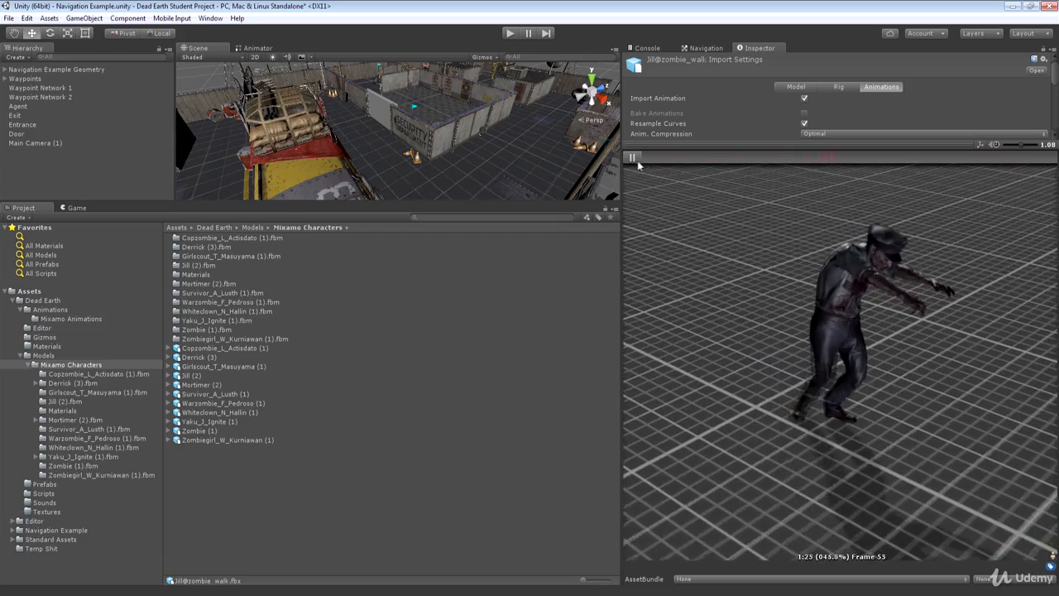
{"action": "left_click", "coordinate": [631, 157]}
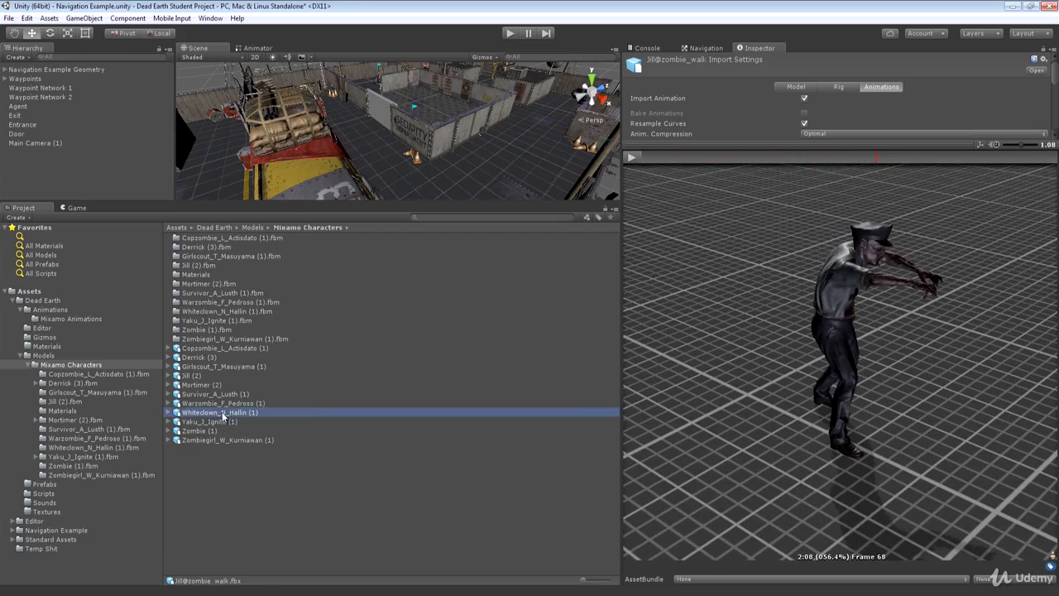
- Preview the zombie walk on the Whiteclown character, playing and then pausing it
{"action": "left_click", "coordinate": [632, 157]}
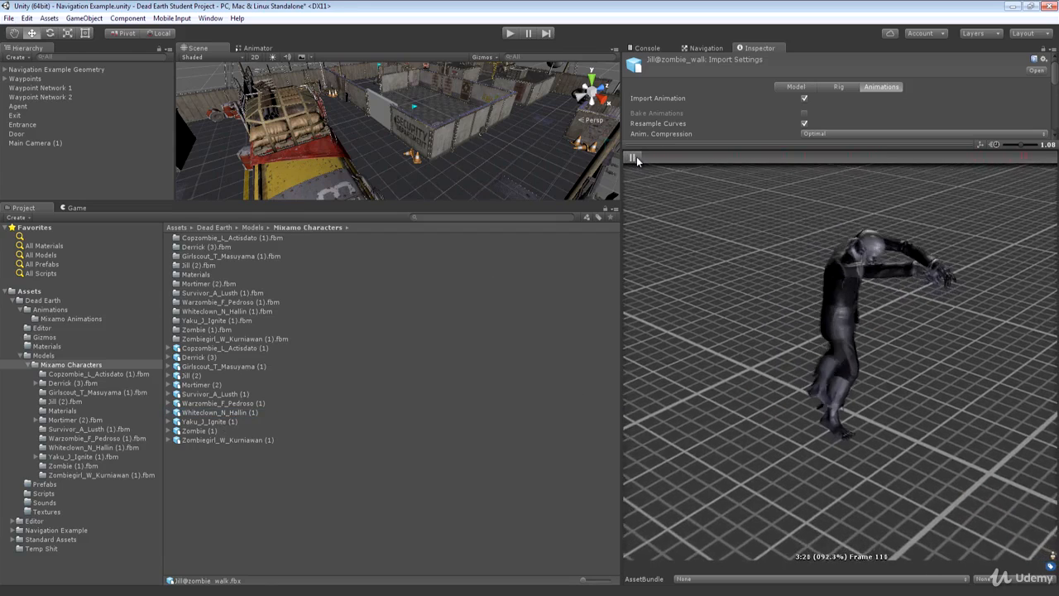
{"action": "left_click", "coordinate": [632, 157]}
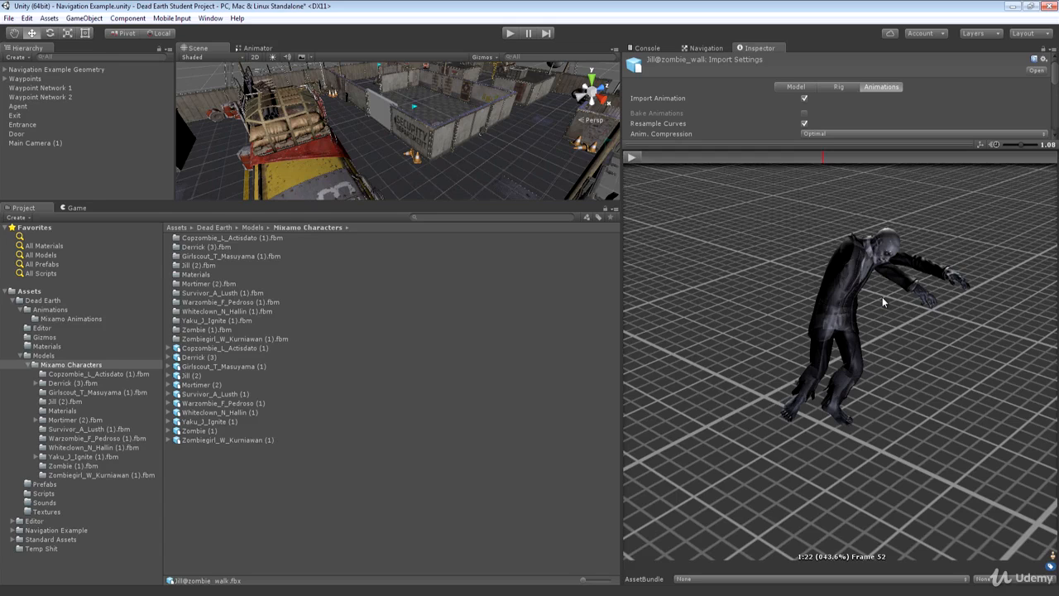
- Put Zombie (1) back in the animation preview and play the walk clip while inspecting the model from another angle
{"action": "left_click_drag", "start_coordinate": [190, 433], "coordinate": [829, 315]}
{"action": "middle_click_drag", "start_coordinate": [895, 369], "coordinate": [848, 331]}
{"action": "middle_click_drag", "start_coordinate": [822, 290], "coordinate": [886, 317]}
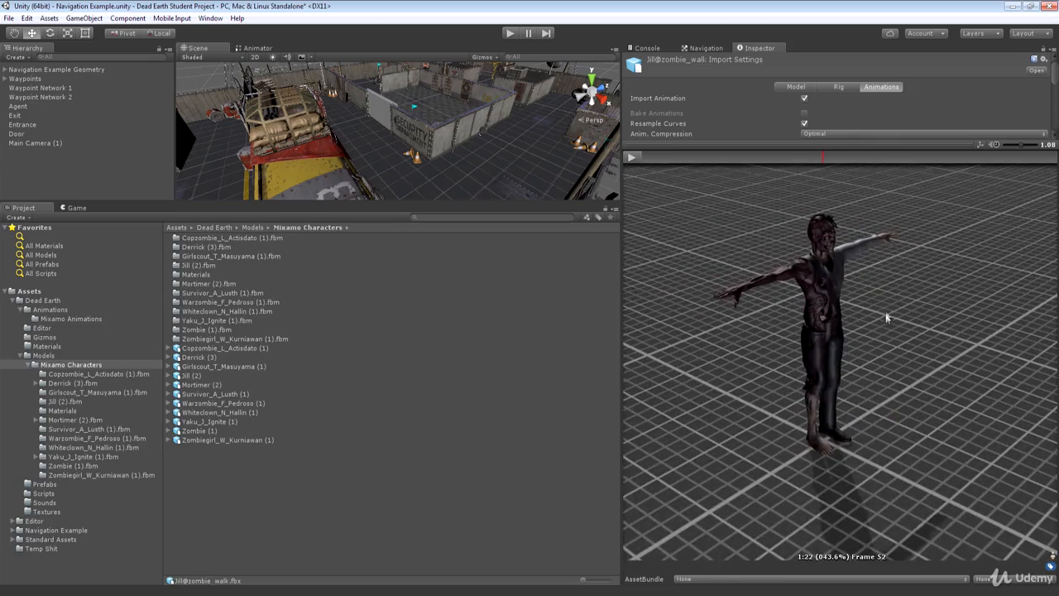
{"action": "right_click_drag", "start_coordinate": [884, 317], "coordinate": [860, 308]}
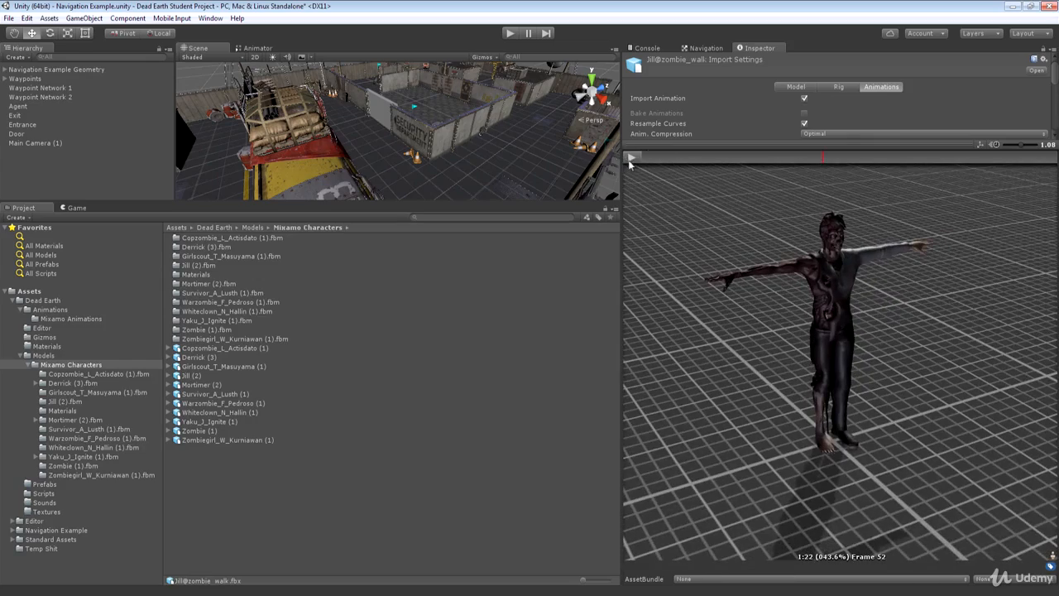
{"action": "left_click", "coordinate": [633, 158]}
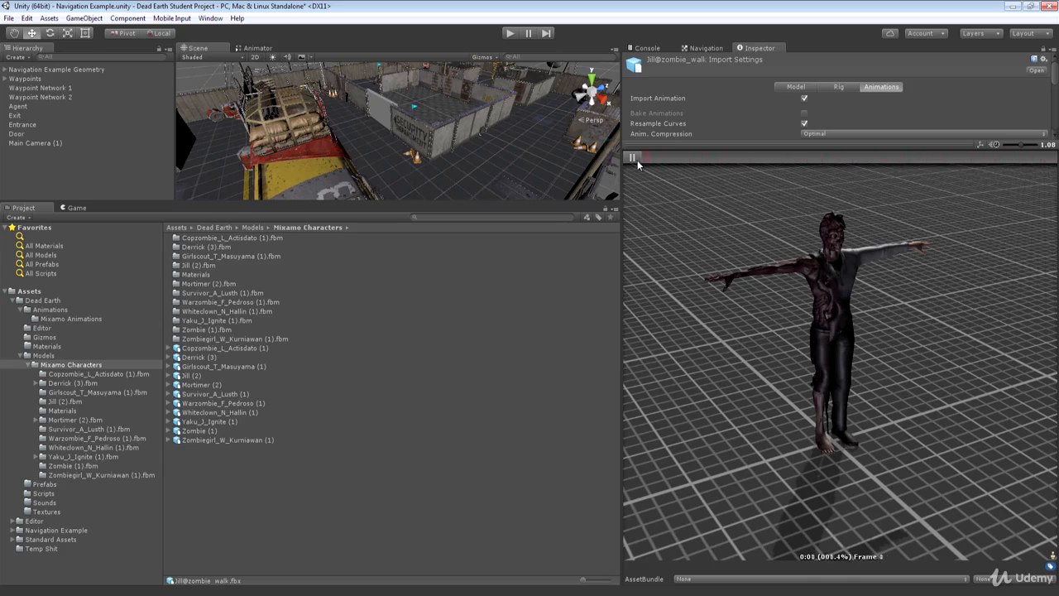
{"action": "left_click", "coordinate": [636, 161]}
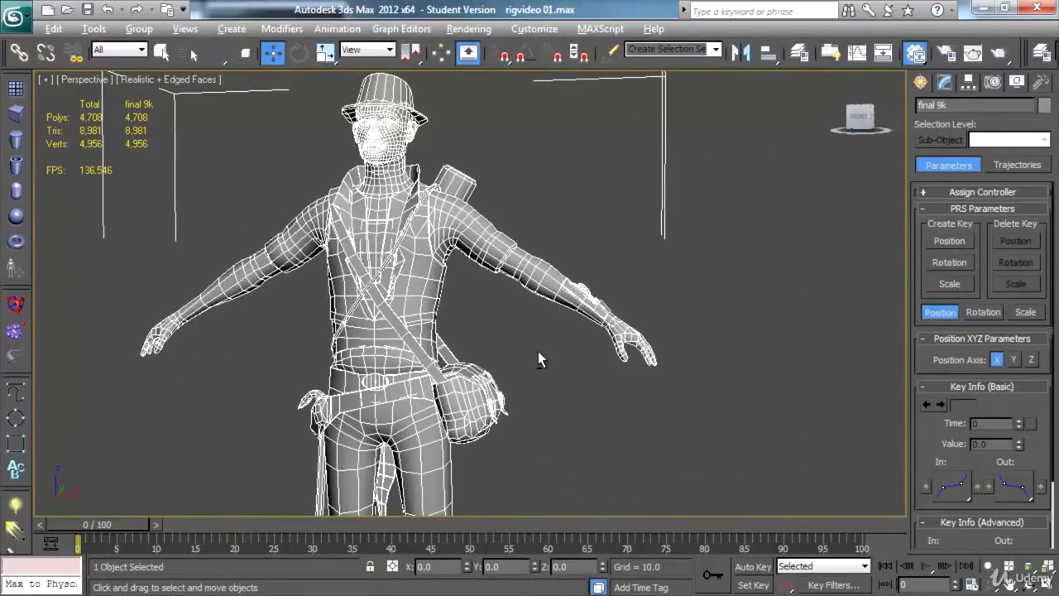
- In 3ds Max, create a Biped at the character mesh, sized to roughly match the character's height
{"action": "middle_click_drag", "start_coordinate": [538, 350], "coordinate": [525, 314], "text": "alt"}
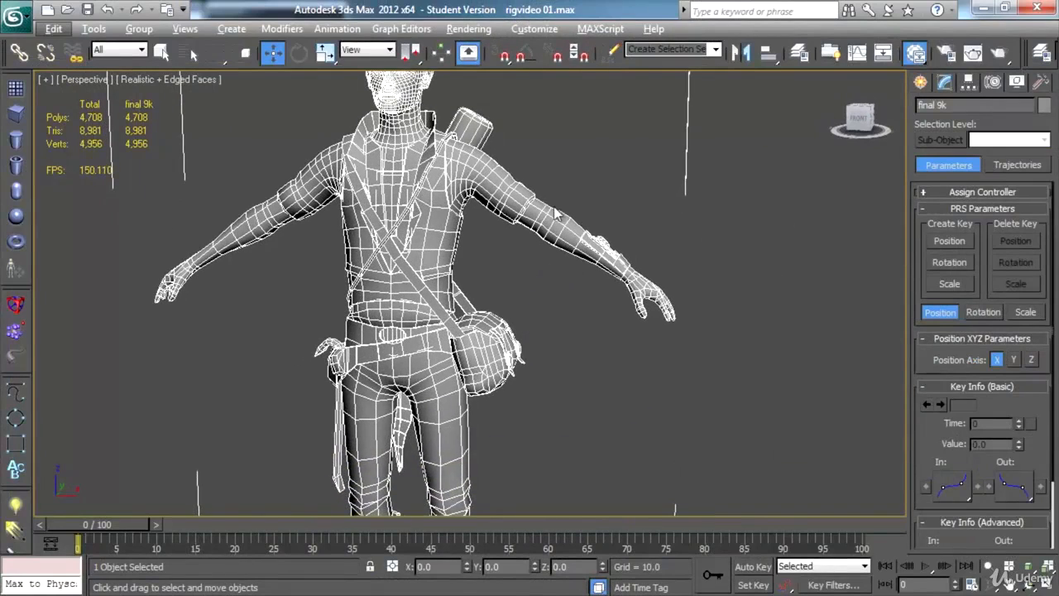
{"action": "middle_click_drag", "start_coordinate": [538, 227], "coordinate": [560, 239], "text": "alt"}
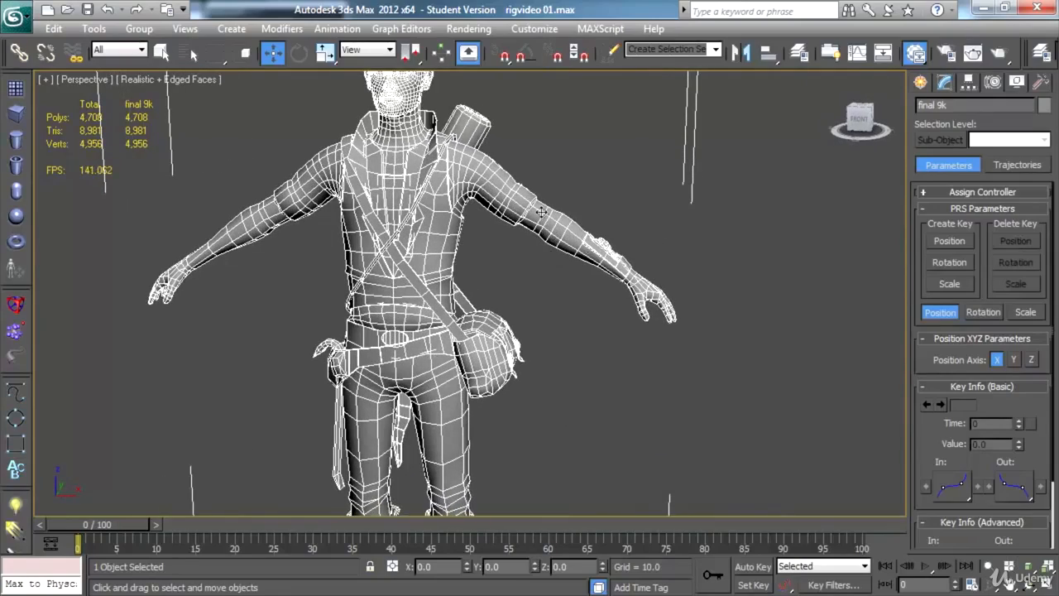
{"action": "middle_click_drag", "start_coordinate": [571, 236], "coordinate": [526, 326], "text": "alt"}
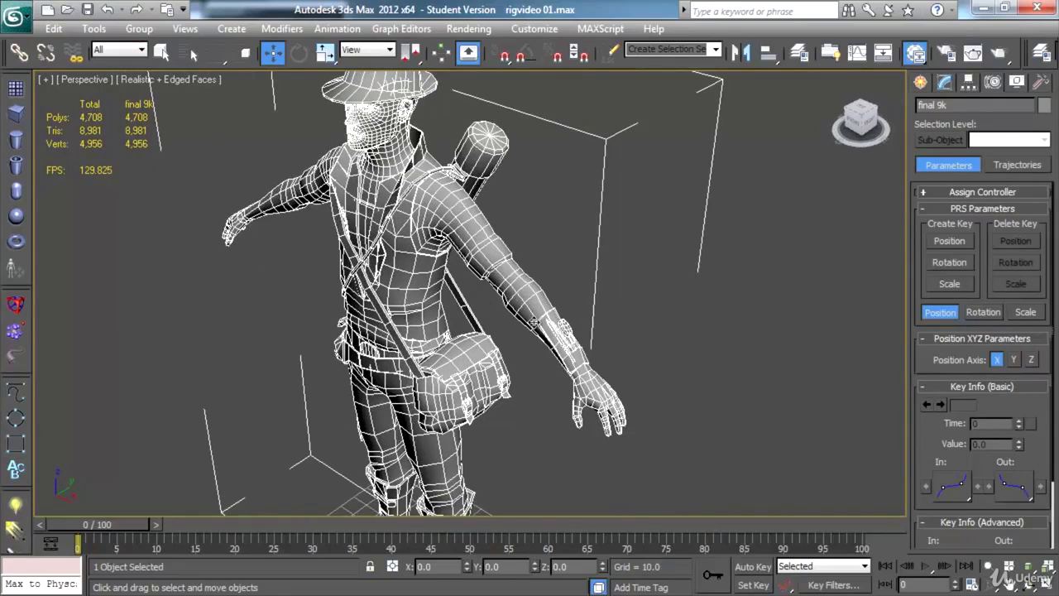
{"action": "middle_click_drag", "start_coordinate": [490, 340], "coordinate": [517, 340], "text": "alt"}
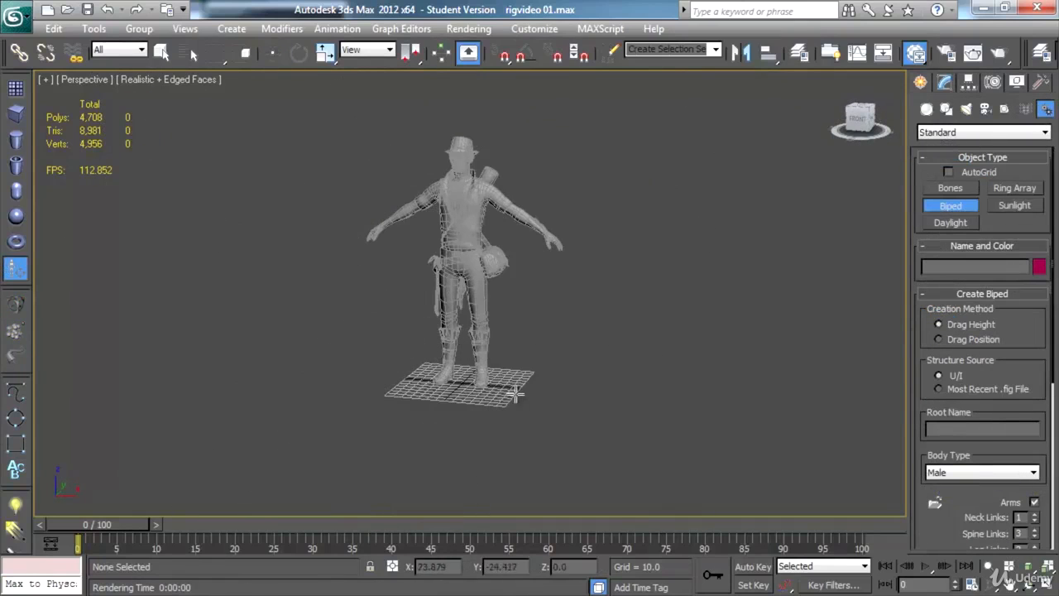
{"action": "left_click_drag", "start_coordinate": [508, 389], "coordinate": [544, 160]}
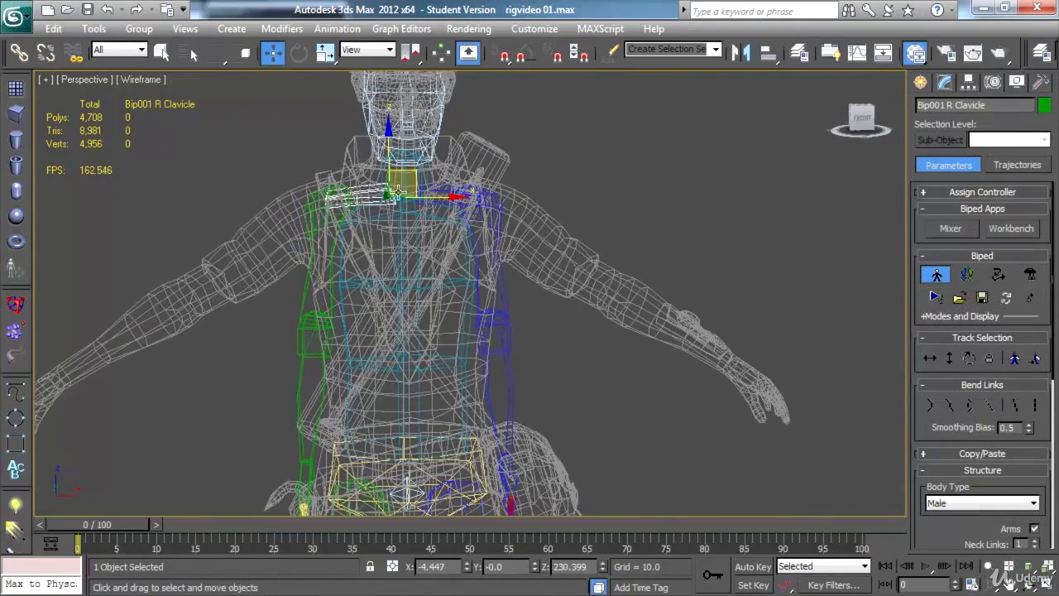
- Fit the biped's right side to the mesh by moving the right clavicle and rotating the right arm along the character's arm
{"action": "left_click_drag", "start_coordinate": [398, 191], "coordinate": [351, 195]}
{"action": "middle_click_drag", "start_coordinate": [404, 265], "coordinate": [420, 253]}
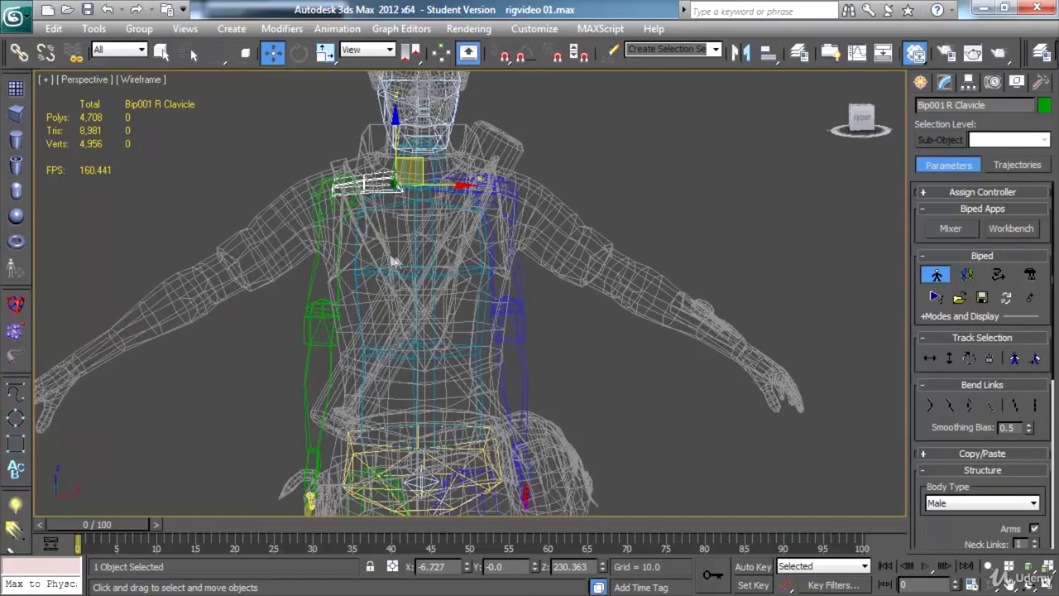
{"action": "left_click", "coordinate": [338, 214]}
{"action": "key", "text": "e"}
{"action": "left_click_drag", "start_coordinate": [377, 139], "coordinate": [460, 178]}
{"action": "left_click", "coordinate": [382, 184]}
{"action": "key", "text": "w"}
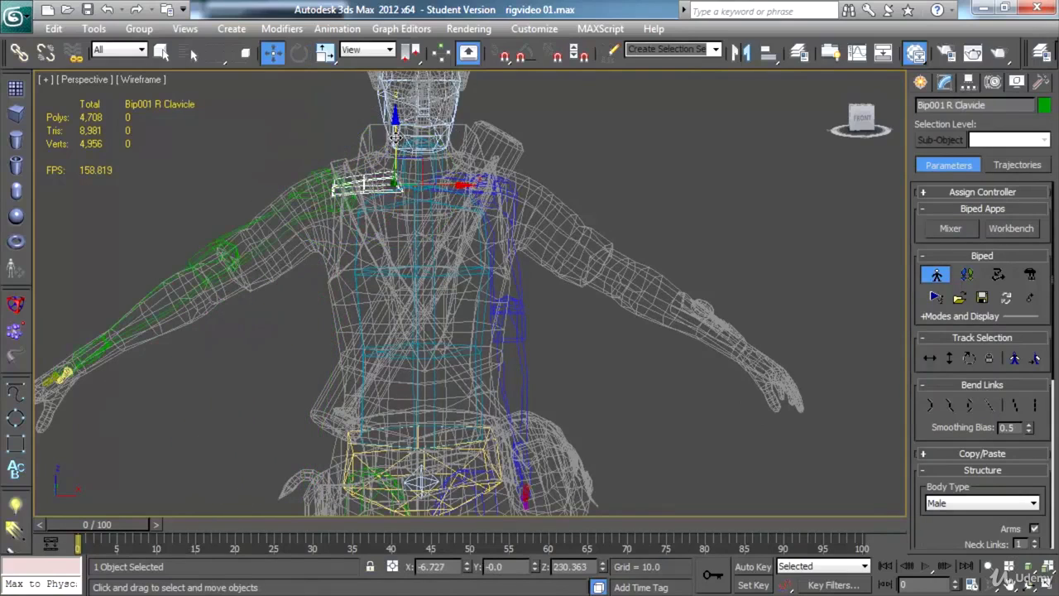
{"action": "left_click_drag", "start_coordinate": [396, 137], "coordinate": [396, 146]}
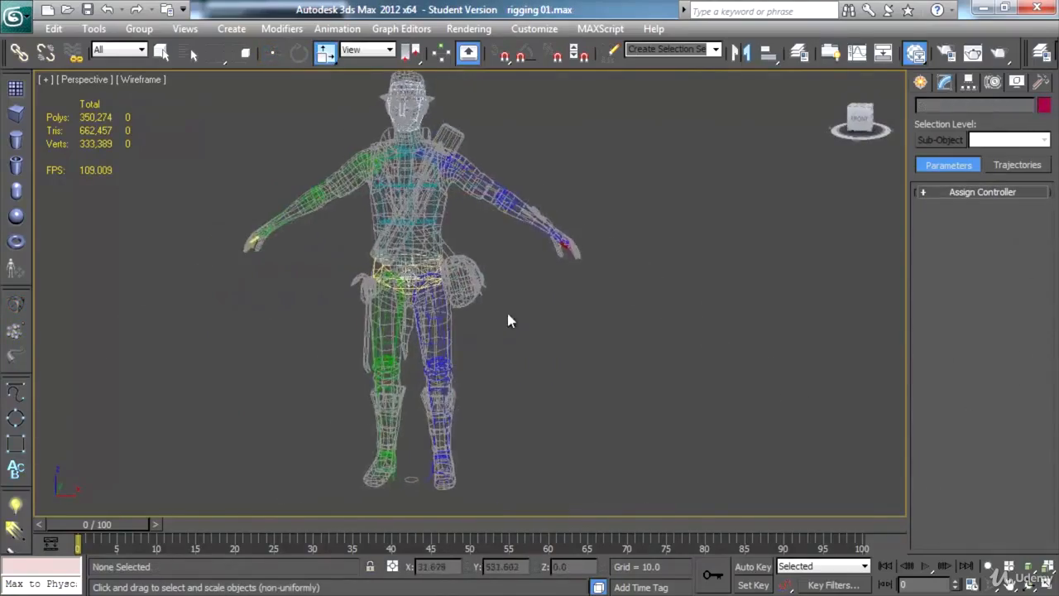
{"action": "middle_click_drag", "start_coordinate": [508, 316], "coordinate": [484, 339], "text": "alt"}
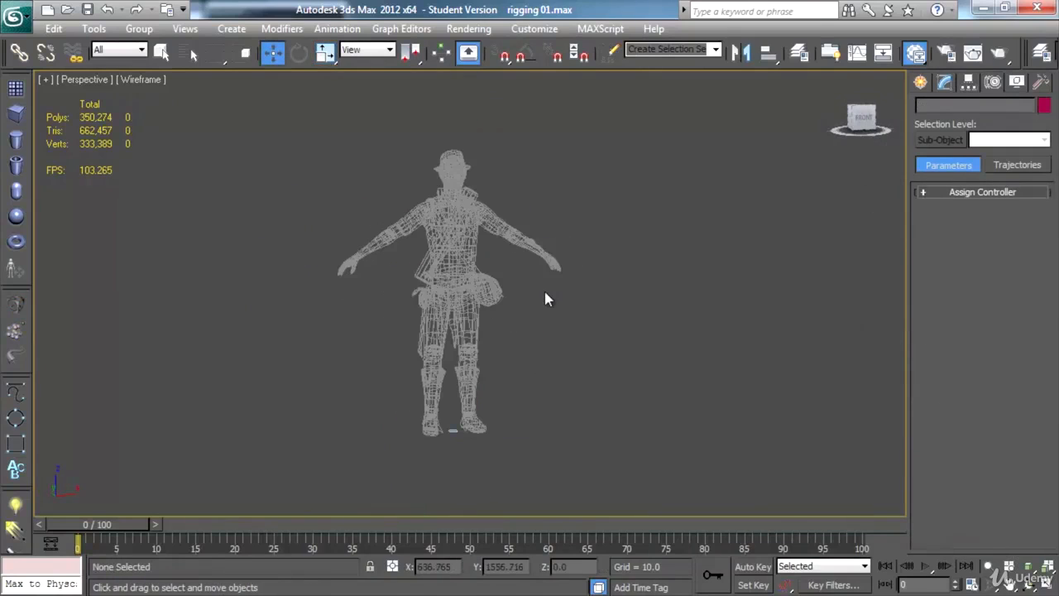
- Show the character mesh in realistic shading, select it, and play the animation of the skinned character in rigging 03.max
{"action": "key", "text": "F3"}
{"action": "scroll", "coordinate": [501, 321], "scroll_direction": "up", "scroll_amount": 3}
{"action": "scroll", "coordinate": [501, 321], "scroll_direction": "up", "scroll_amount": 3}
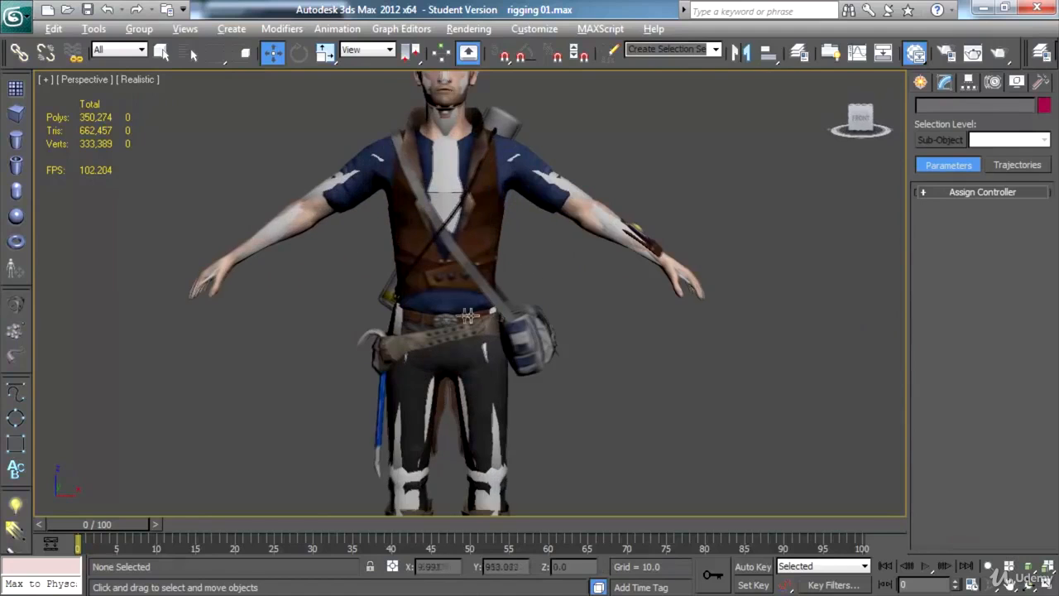
{"action": "left_click", "coordinate": [488, 242]}
{"action": "right_click", "coordinate": [488, 240]}
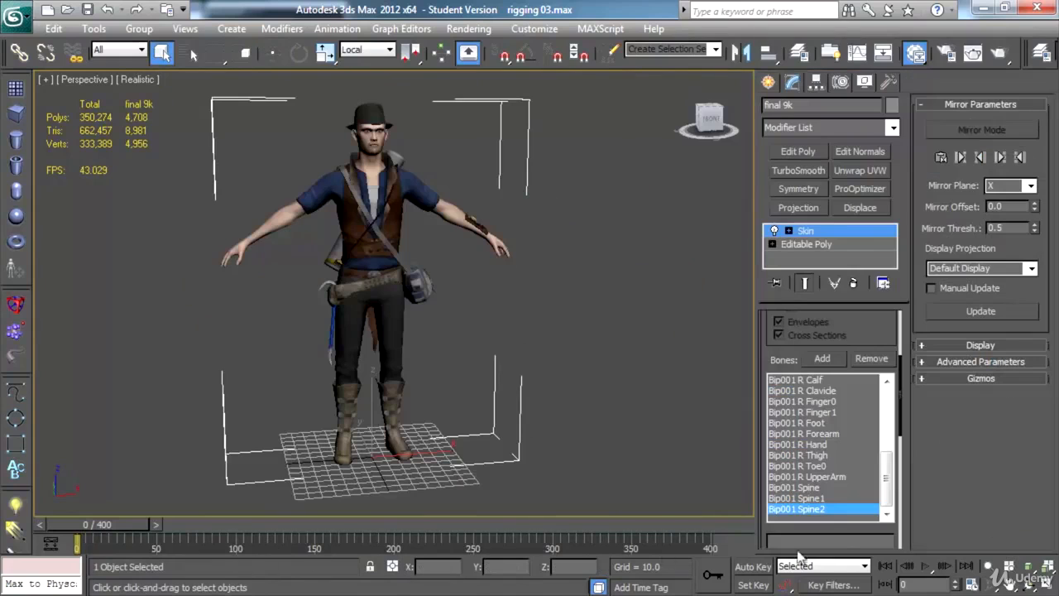
{"action": "left_click", "coordinate": [926, 566]}
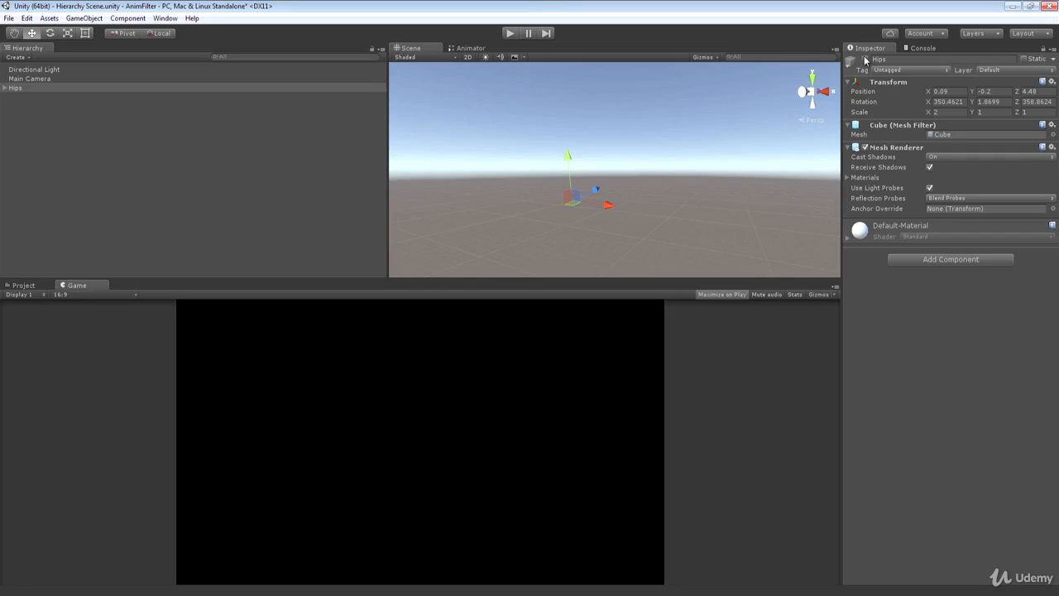
- In Unity, activate the Hips cube and its child Chest, leaving the Chest's own children collapsed in the hierarchy
{"action": "left_click", "coordinate": [17, 88]}
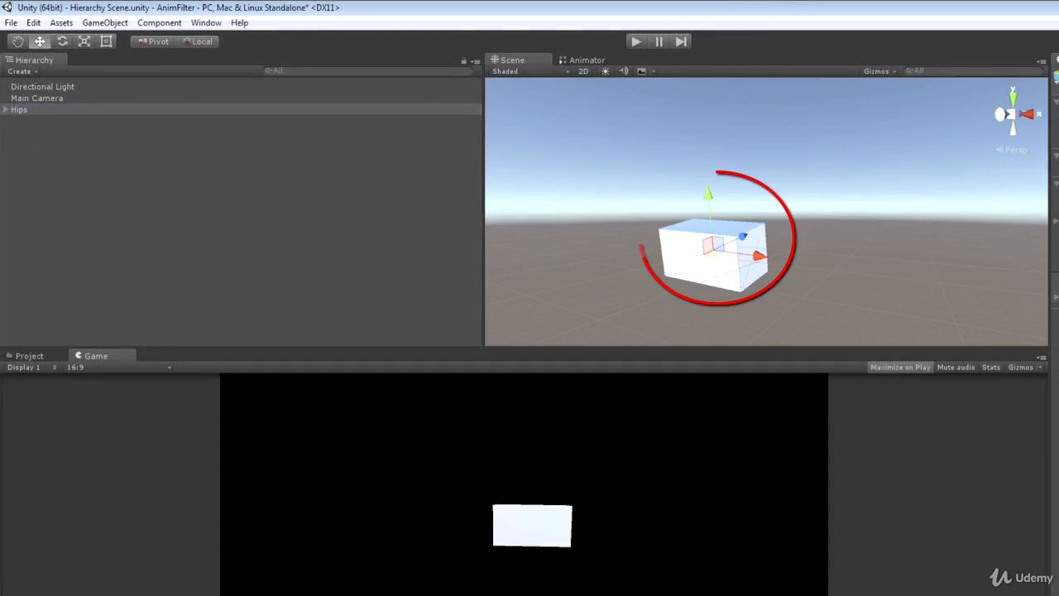
{"action": "left_click", "coordinate": [5, 110]}
{"action": "left_click", "coordinate": [34, 122]}
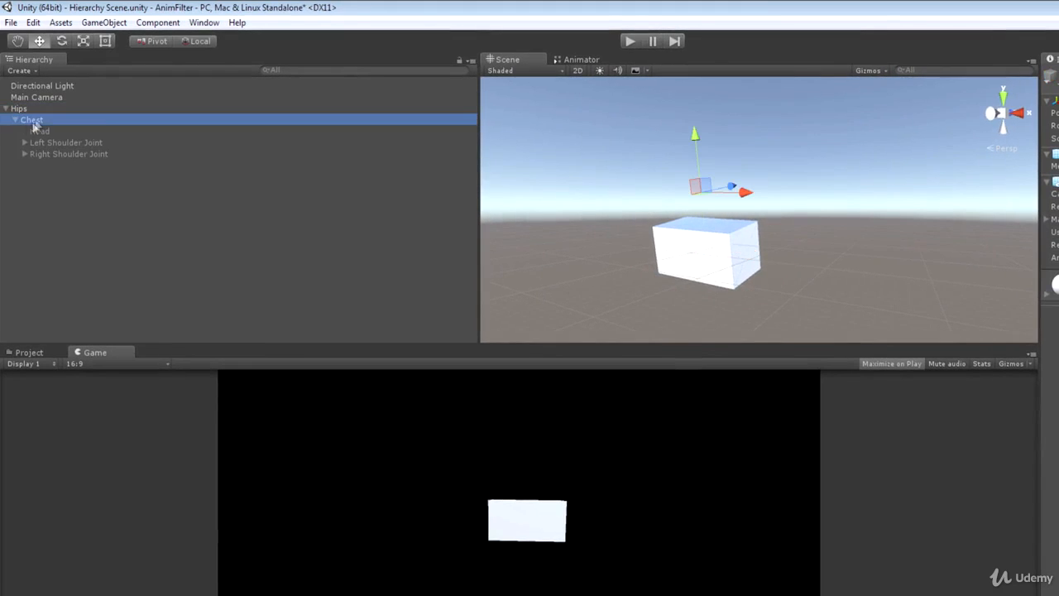
{"action": "left_click", "coordinate": [15, 120]}
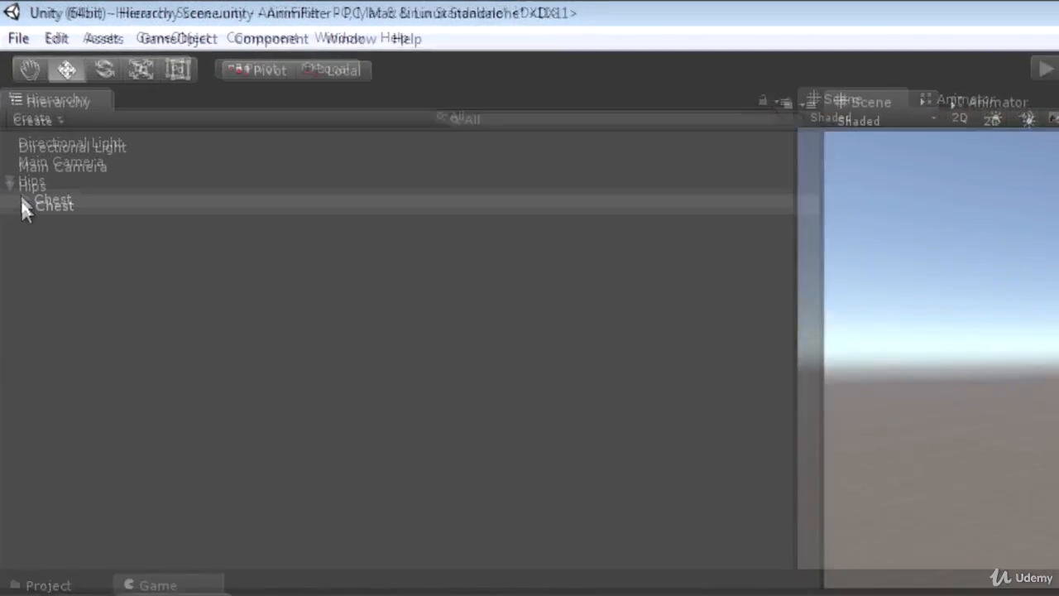
- Test the parent-child link by rotating the Hips about Y and then the Chest on its own
{"action": "left_click", "coordinate": [28, 192]}
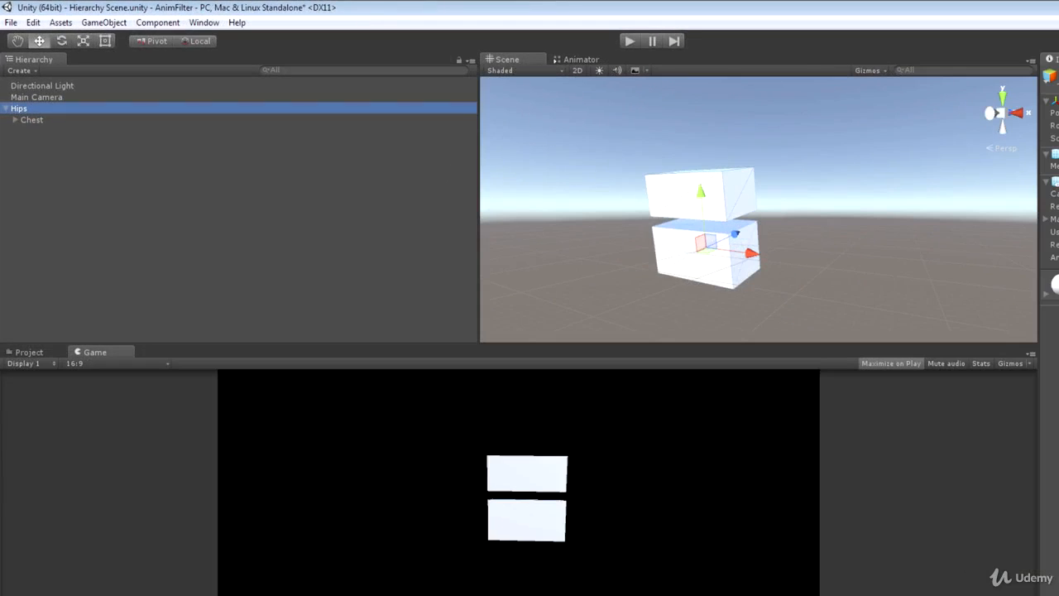
{"action": "left_click_drag", "start_coordinate": [1054, 125], "coordinate": [27, 127]}
{"action": "left_click", "coordinate": [30, 121]}
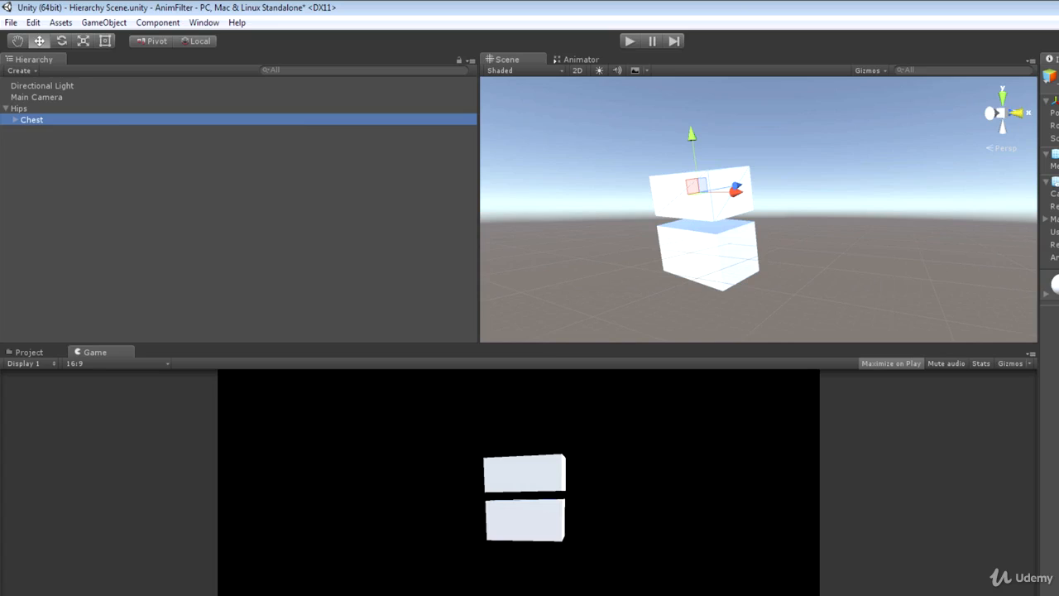
{"action": "mouse_move", "coordinate": [1052, 125]}
{"action": "left_mouse_down"}
{"action": "mouse_move", "coordinate": [87, 123]}
{"action": "mouse_move", "coordinate": [1054, 124]}
{"action": "left_mouse_up"}
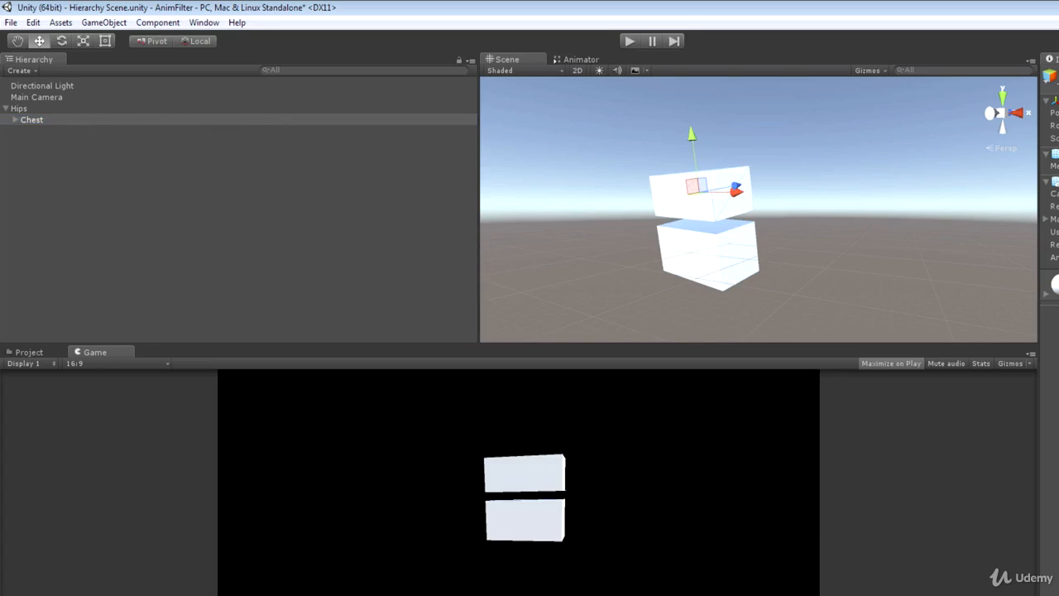
- Expand the Chest and activate its Head child, framing all three body parts in the scene
{"action": "left_click", "coordinate": [15, 119]}
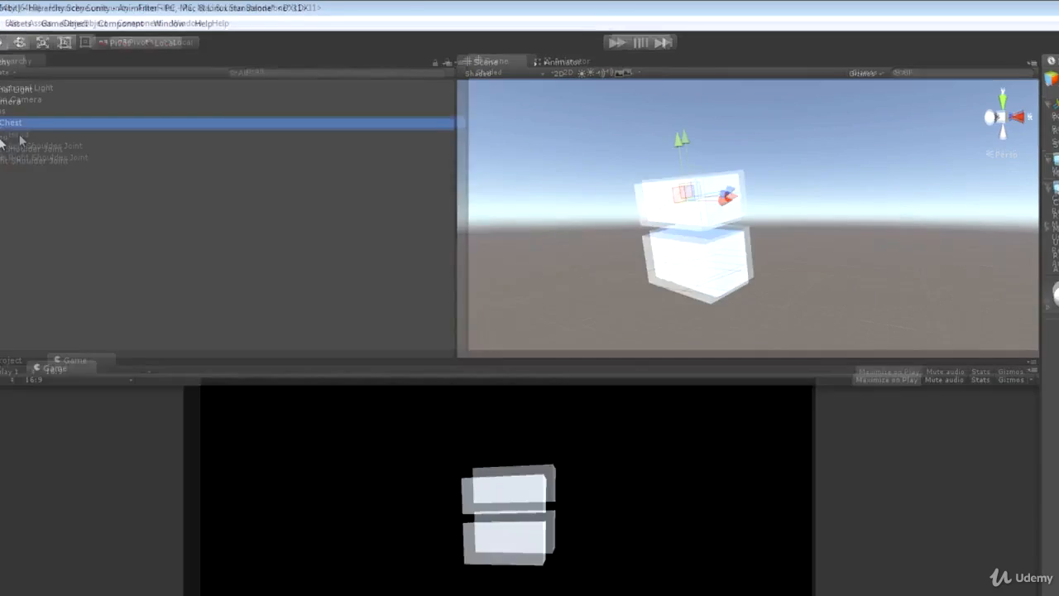
{"action": "left_click", "coordinate": [40, 131]}
{"action": "mouse_move", "coordinate": [597, 309]}
{"action": "right_mouse_down"}
{"action": "mouse_move", "coordinate": [596, 258]}
{"action": "mouse_move", "coordinate": [563, 195]}
{"action": "mouse_move", "coordinate": [586, 362]}
{"action": "mouse_move", "coordinate": [594, 355]}
{"action": "right_mouse_up"}
{"action": "key", "text": "w"}
{"action": "key", "text": "s"}
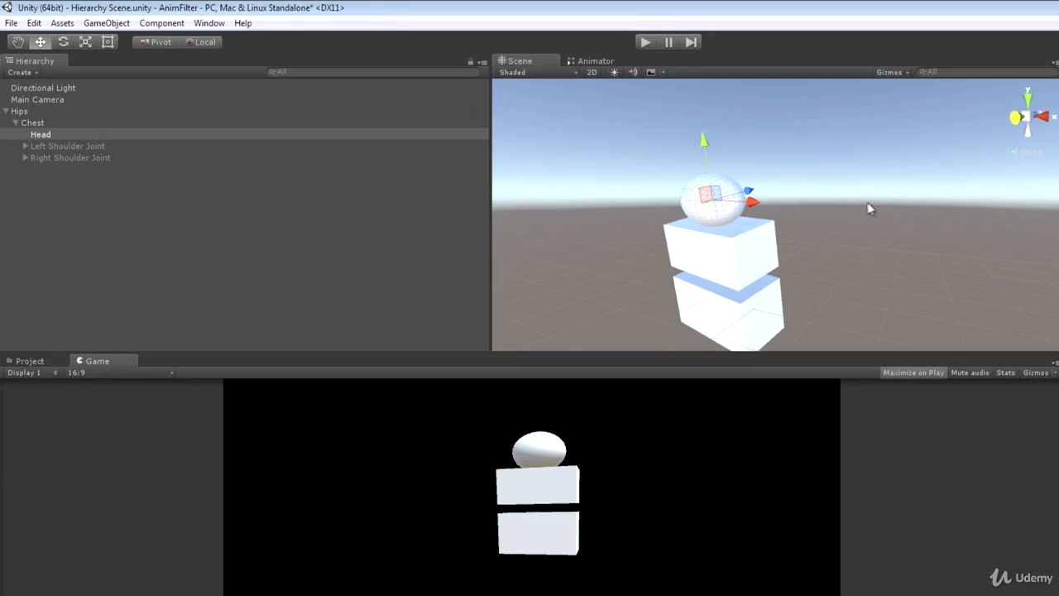
- Demonstrate the hierarchy by rotating the Hips, Chest and Head in turn about Y, leaving the Chest at 4.2
{"action": "left_click", "coordinate": [29, 110]}
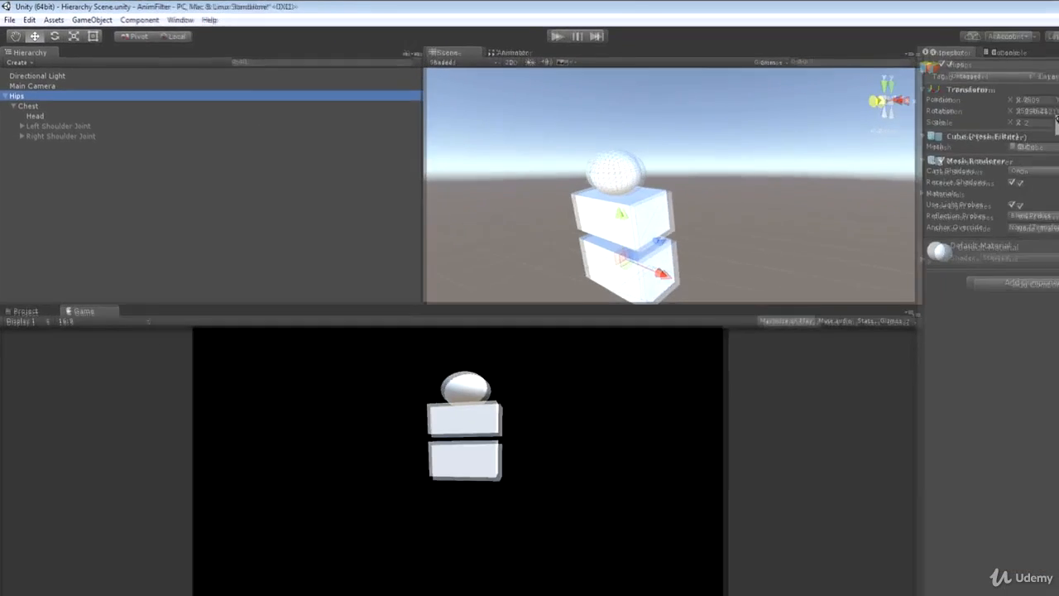
{"action": "left_click_drag", "start_coordinate": [117, 99], "coordinate": [995, 103]}
{"action": "left_click", "coordinate": [33, 98]}
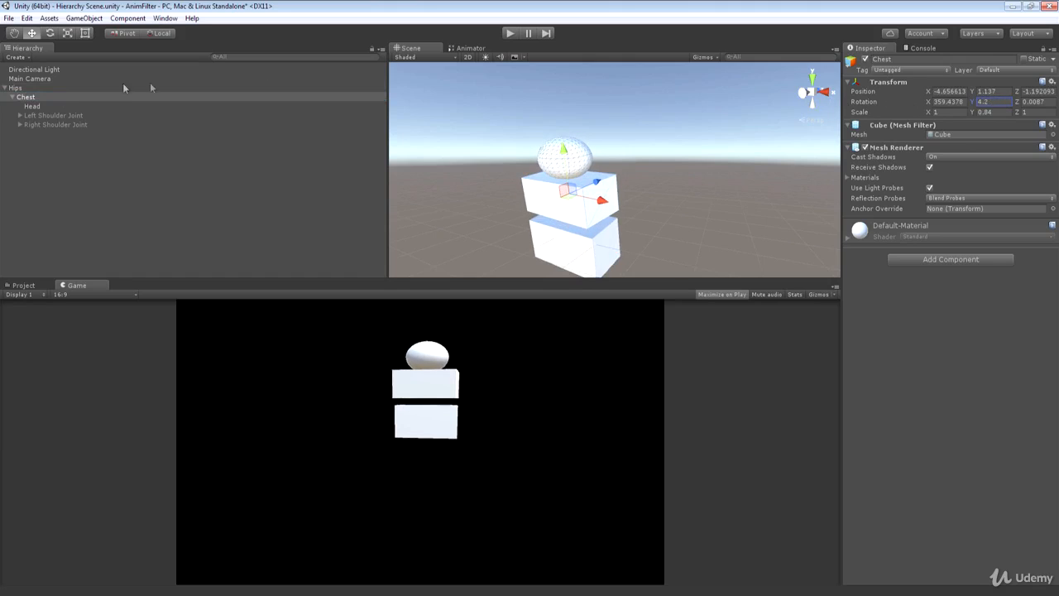
{"action": "left_click", "coordinate": [37, 106]}
{"action": "left_click", "coordinate": [984, 102]}
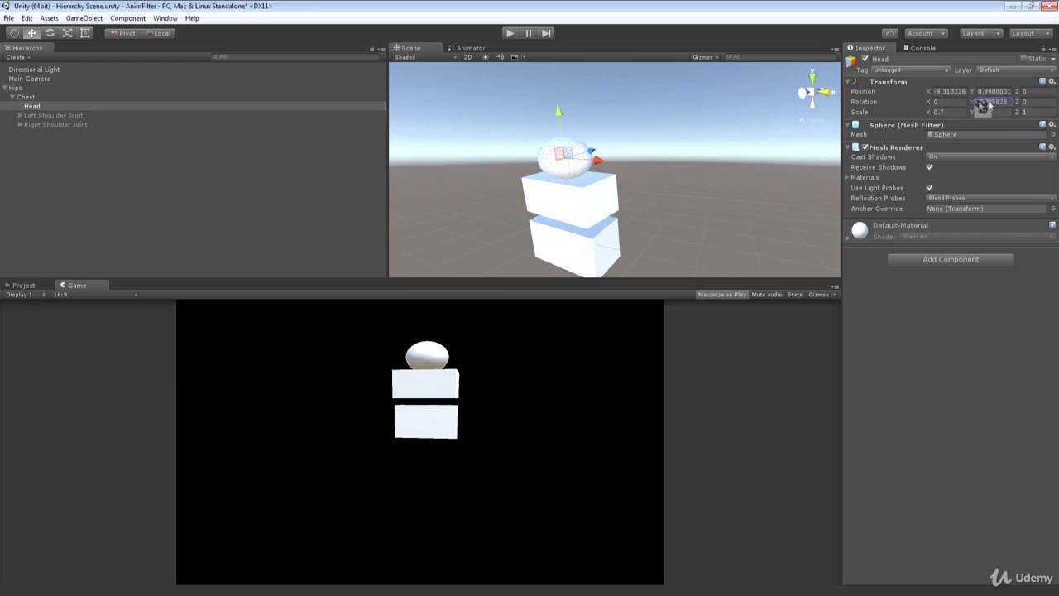
{"action": "left_click_drag", "start_coordinate": [984, 103], "coordinate": [935, 97]}
- Activate the Left Shoulder Joint and Right Shoulder Joint under the Chest
{"action": "left_click", "coordinate": [54, 116]}
{"action": "left_click", "coordinate": [52, 123], "text": "ctrl"}
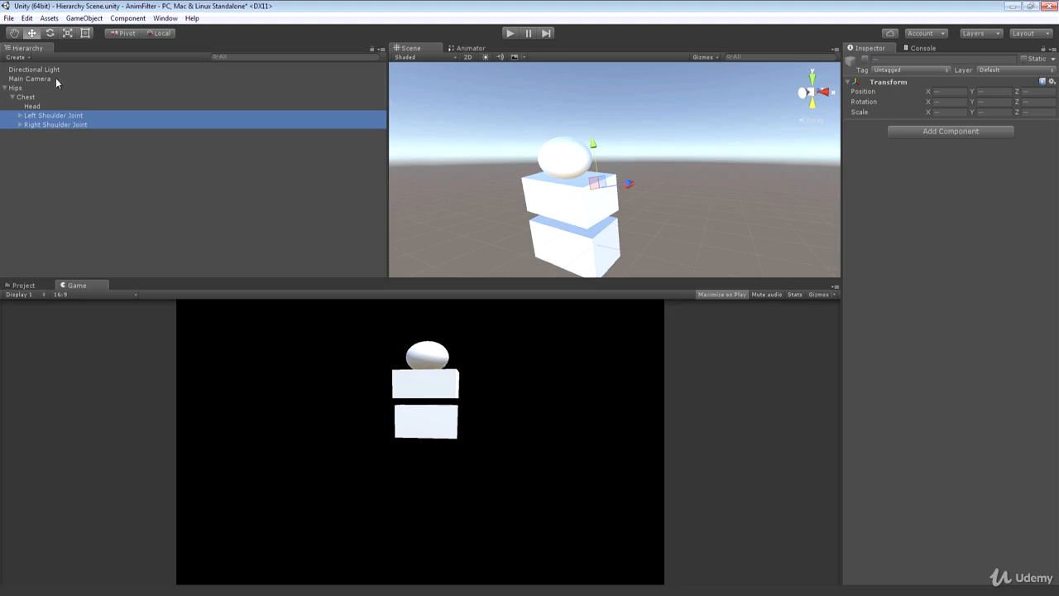
{"action": "left_click", "coordinate": [49, 119]}
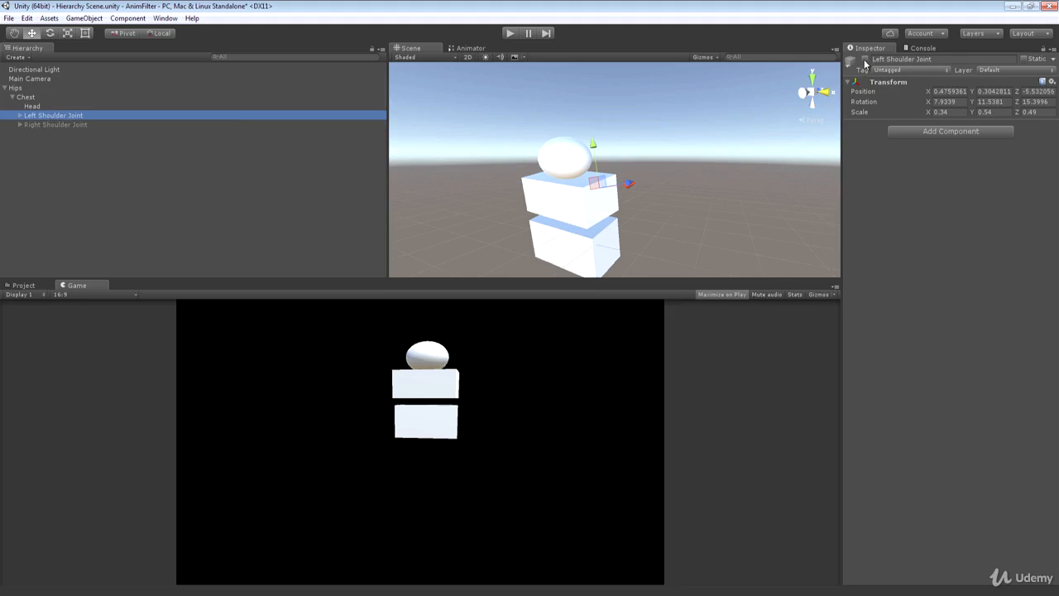
{"action": "left_click", "coordinate": [864, 60]}
{"action": "left_click", "coordinate": [66, 124]}
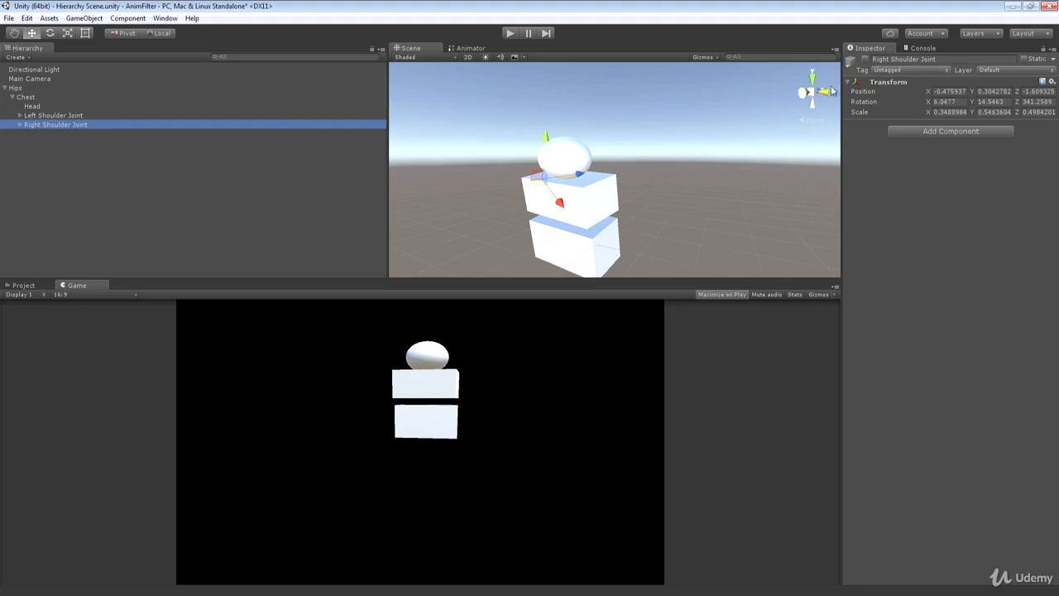
{"action": "left_click", "coordinate": [865, 60]}
- Examine where the left and right shoulder joints sit on the Chest, viewing the model from the front
{"action": "left_click", "coordinate": [47, 116]}
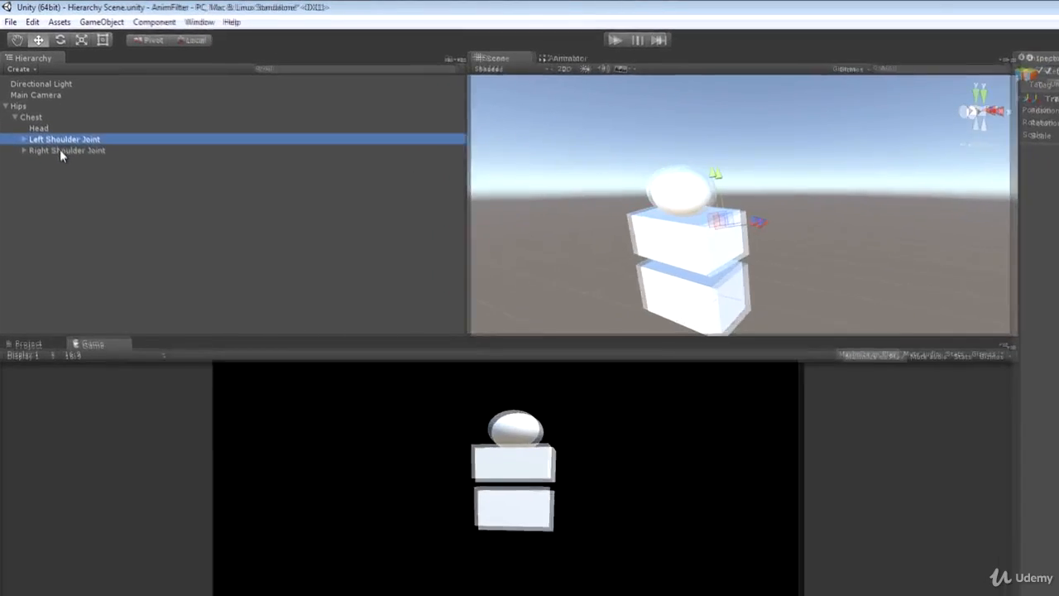
{"action": "left_click", "coordinate": [50, 125]}
{"action": "left_click", "coordinate": [52, 116]}
{"action": "left_click_drag", "start_coordinate": [563, 180], "coordinate": [711, 217], "text": "alt"}
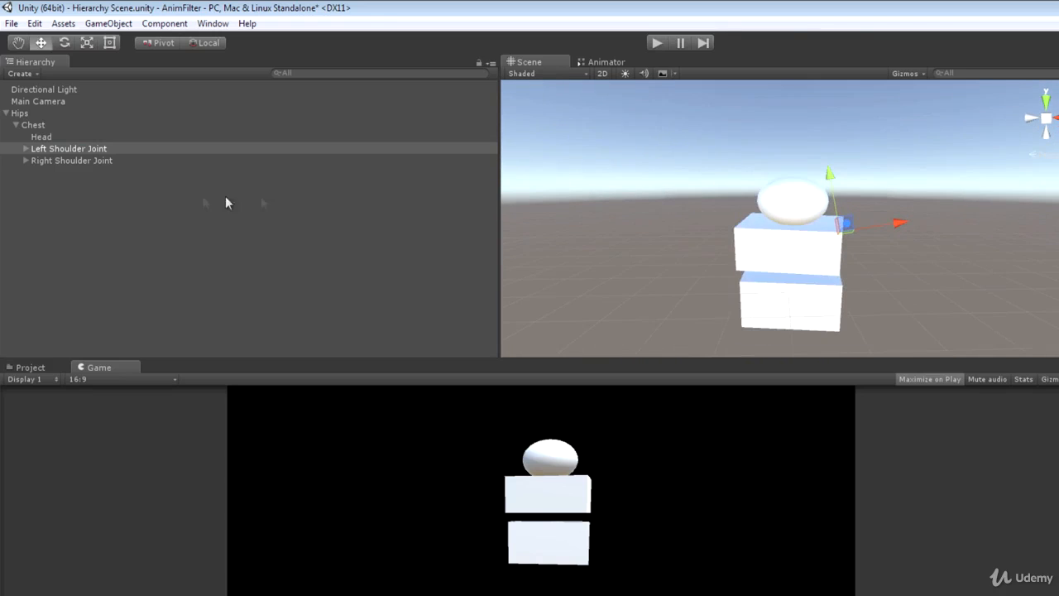
{"action": "left_click", "coordinate": [85, 161]}
{"action": "left_click", "coordinate": [76, 149]}
{"action": "left_click", "coordinate": [77, 160]}
{"action": "left_click", "coordinate": [76, 149]}
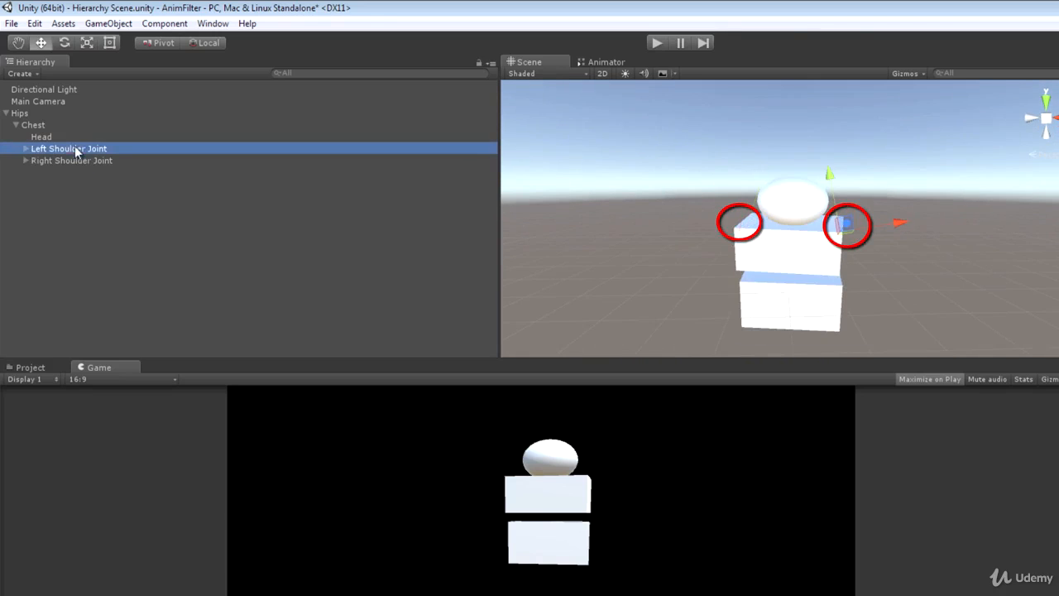
- Expand both shoulder joints and activate the Left_Upper_Arm object under each of them
{"action": "left_click", "coordinate": [26, 149]}
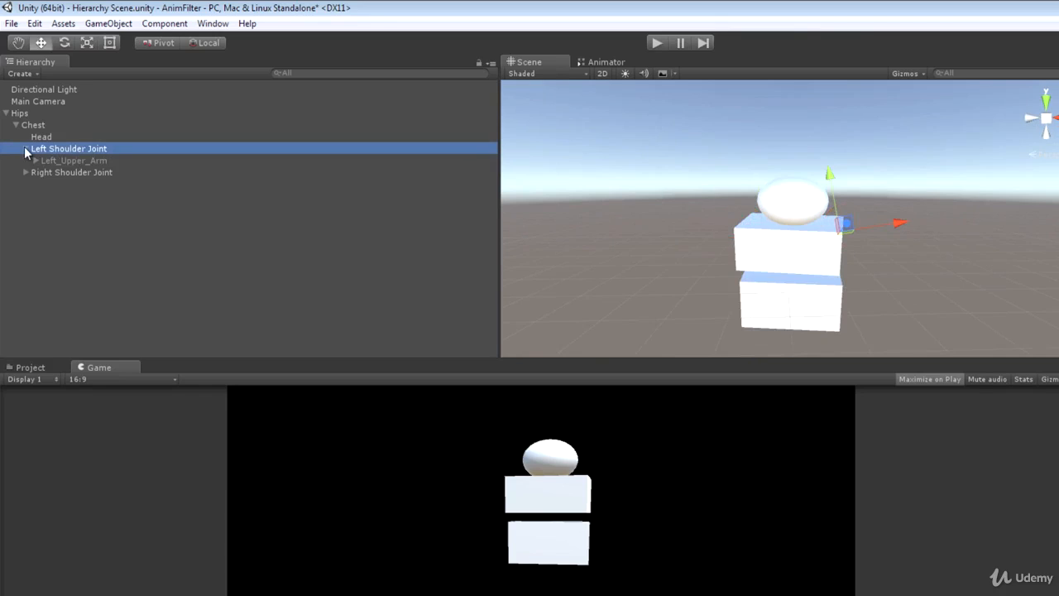
{"action": "left_click", "coordinate": [24, 172]}
{"action": "left_click", "coordinate": [66, 163]}
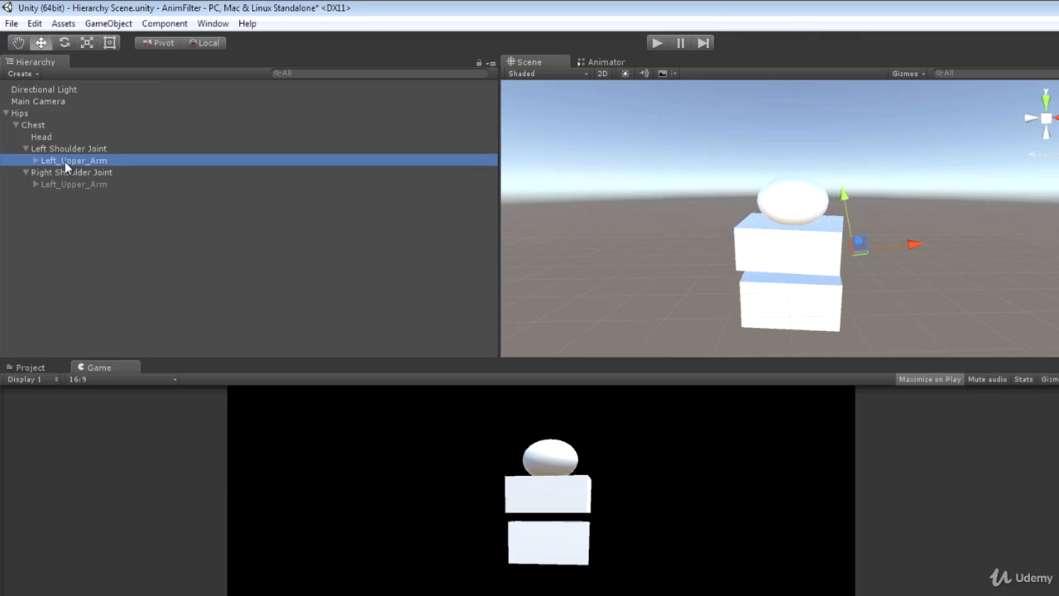
{"action": "key", "text": "alt+shift+a"}
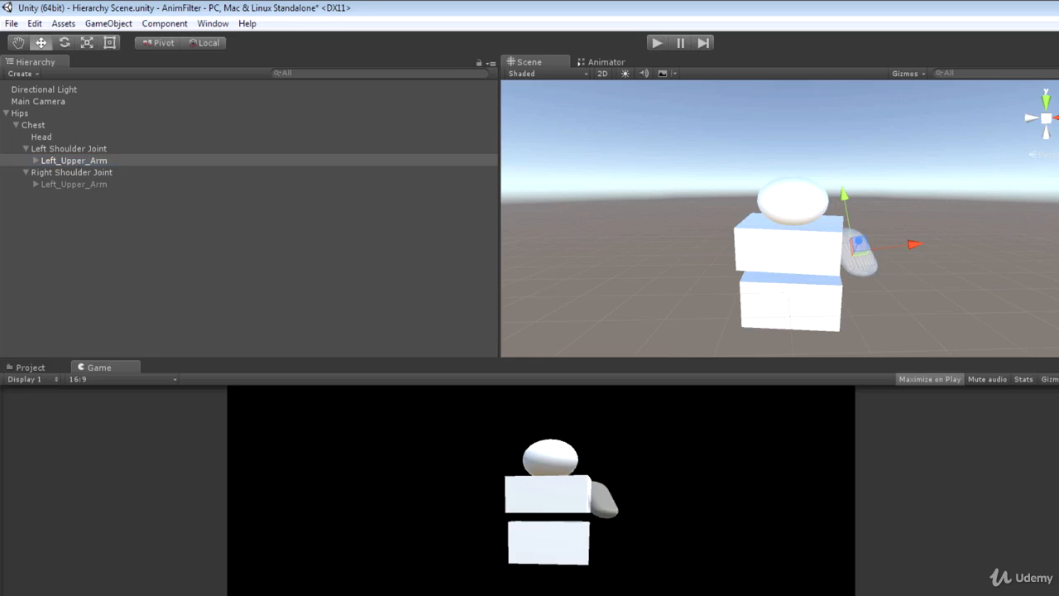
{"action": "left_click", "coordinate": [117, 185]}
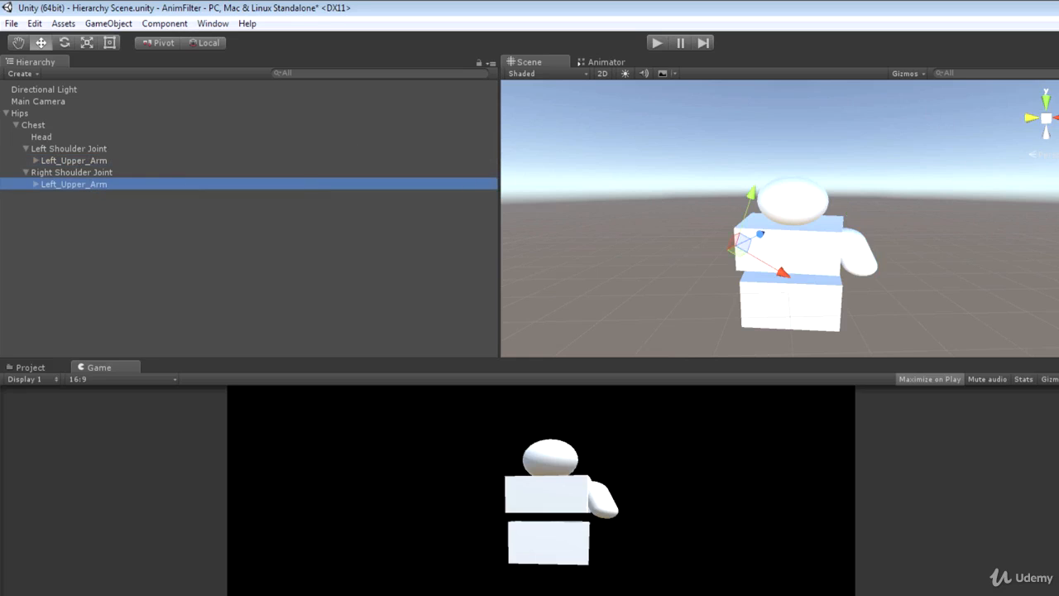
{"action": "key", "text": "alt+shift+a"}
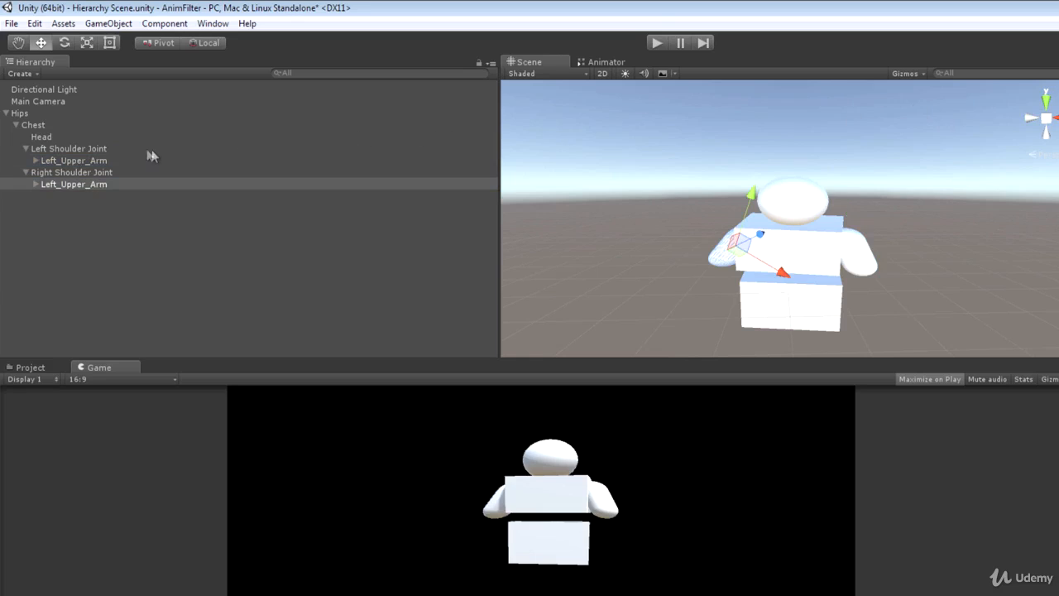
- Try rotating the Left Shoulder Joint and then the Chest to test how the upper arms follow their parents
{"action": "left_click", "coordinate": [82, 173]}
{"action": "left_click", "coordinate": [80, 149]}
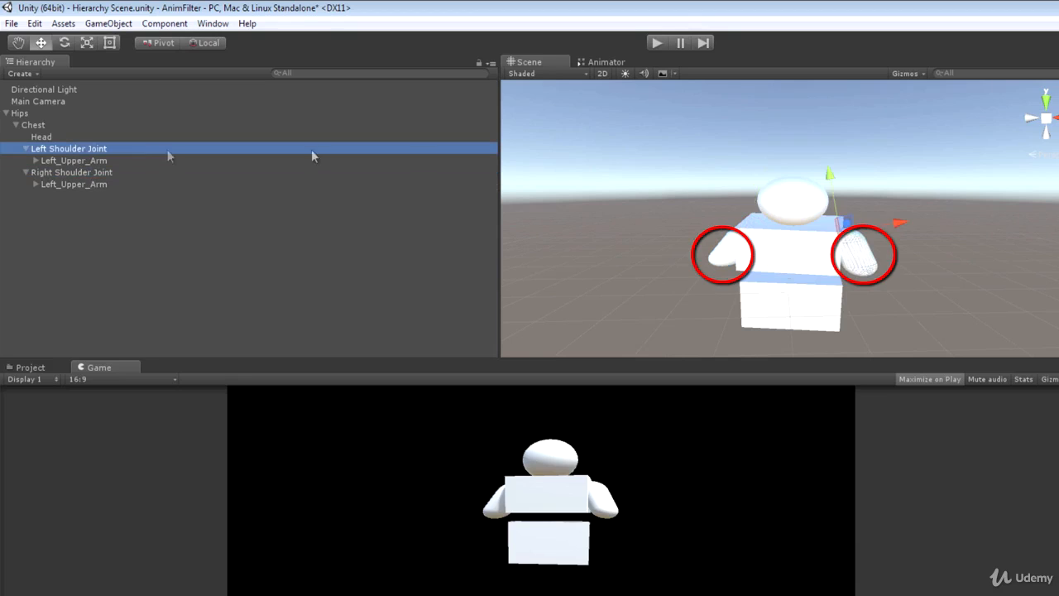
{"action": "left_click", "coordinate": [64, 42]}
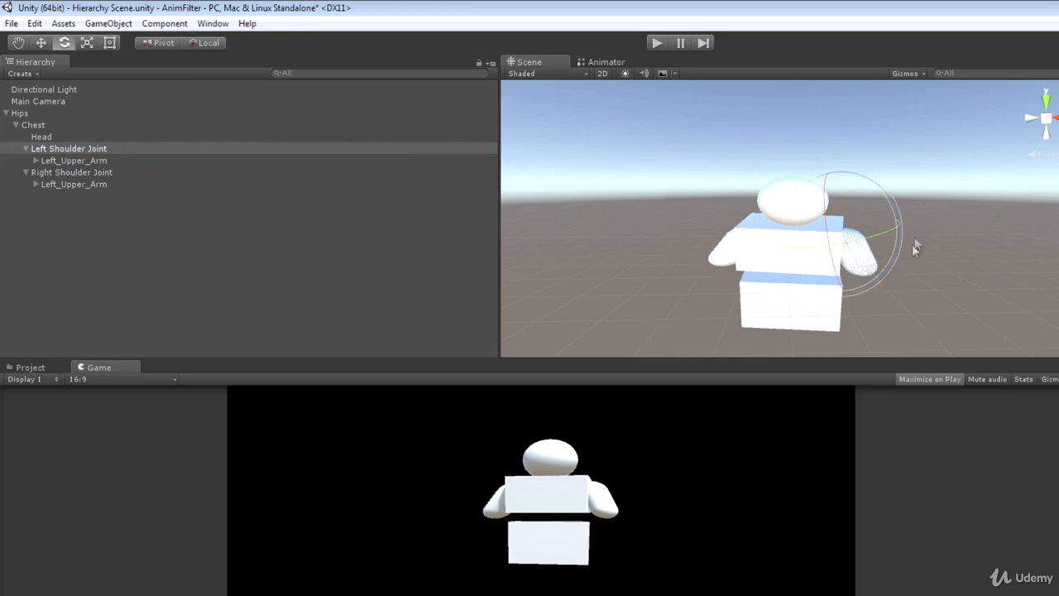
{"action": "left_click_drag", "start_coordinate": [830, 221], "coordinate": [803, 229]}
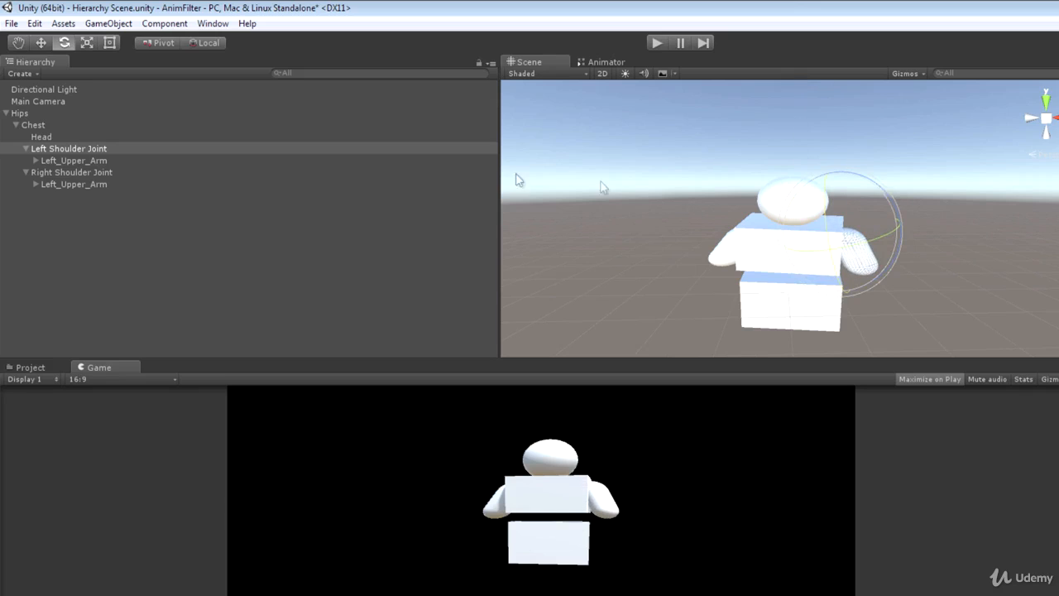
{"action": "left_click", "coordinate": [47, 128]}
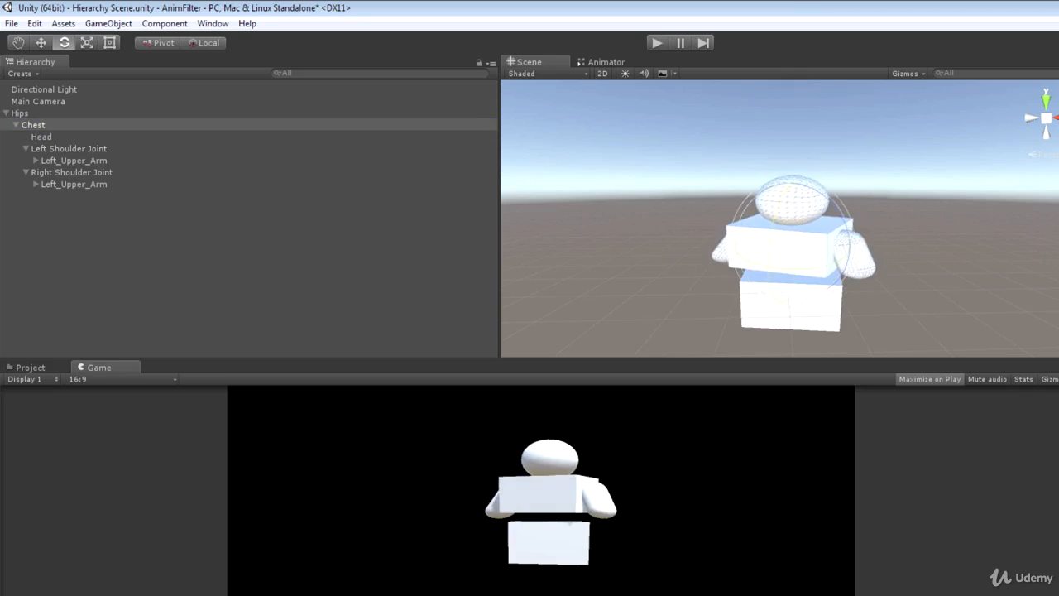
- Expand both upper arms, activate the Left Elbow Joint under each, and check the joints' positions with the Move tool
{"action": "left_click", "coordinate": [37, 184]}
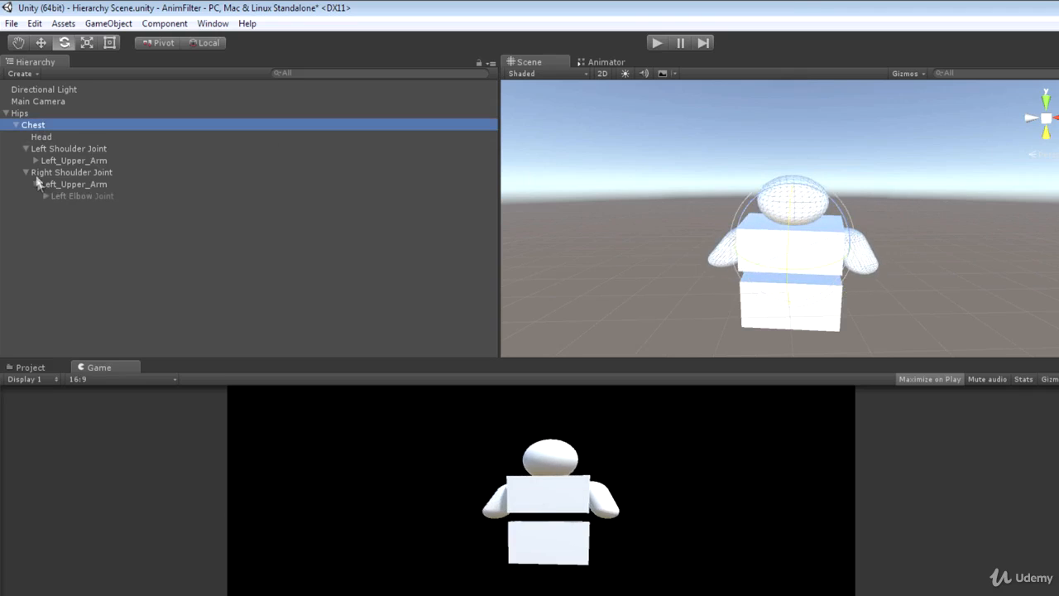
{"action": "left_click", "coordinate": [35, 160]}
{"action": "left_click", "coordinate": [73, 171]}
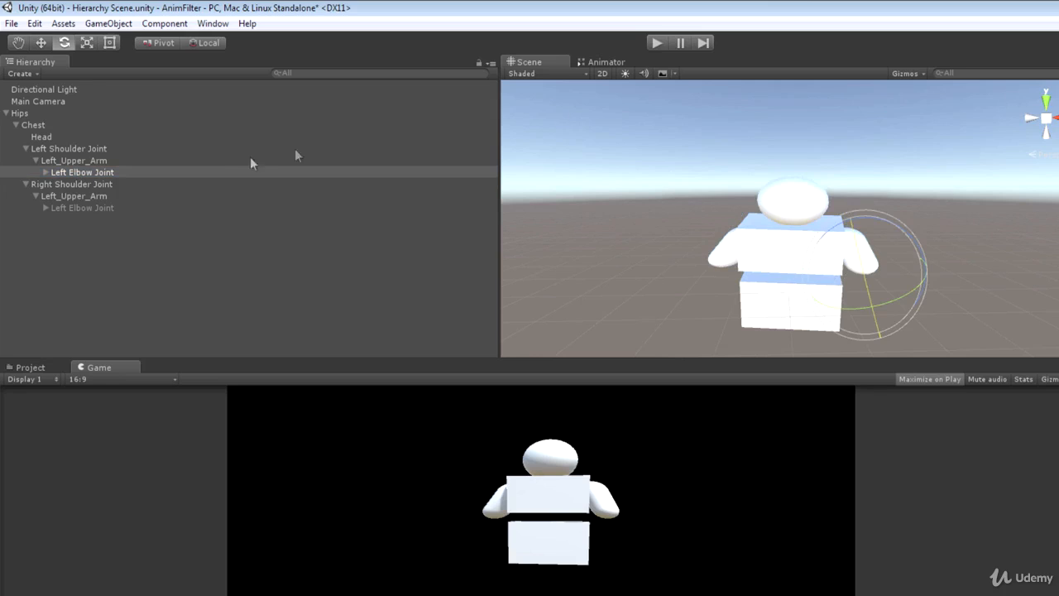
{"action": "left_click", "coordinate": [102, 208]}
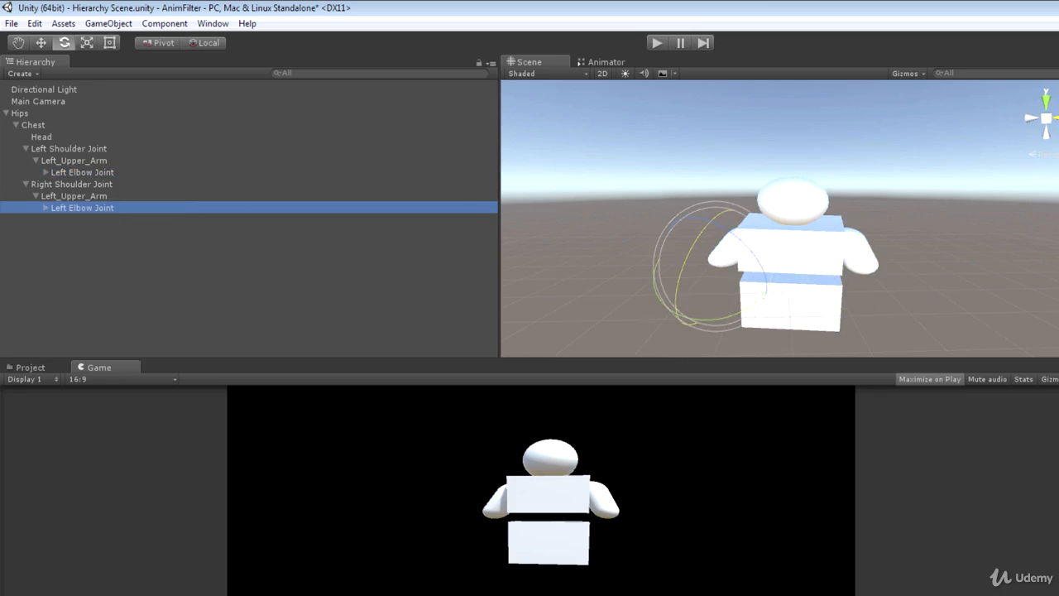
{"action": "key", "text": "w"}
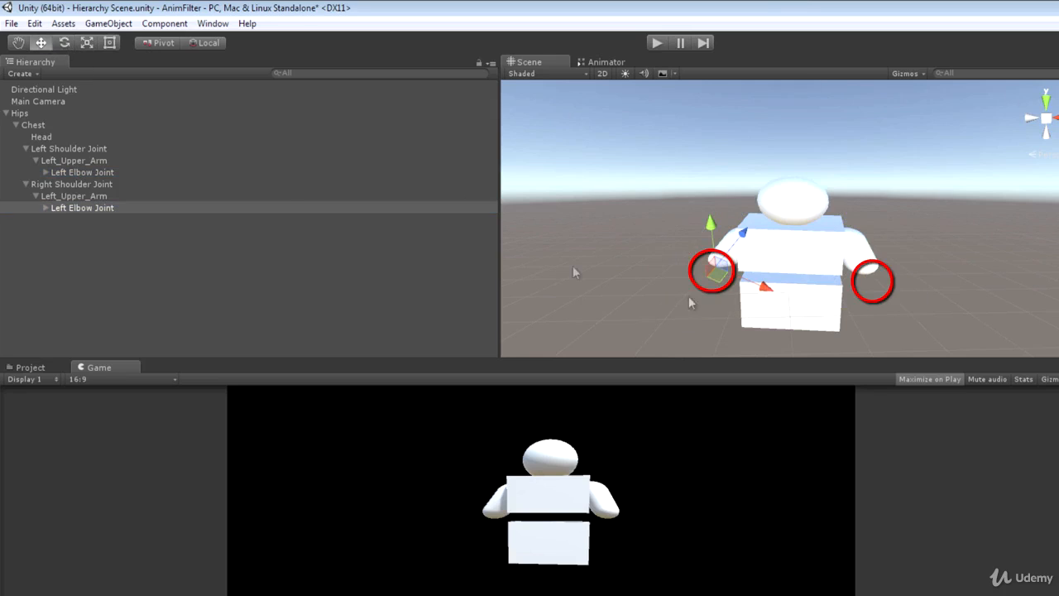
{"action": "left_click", "coordinate": [91, 173]}
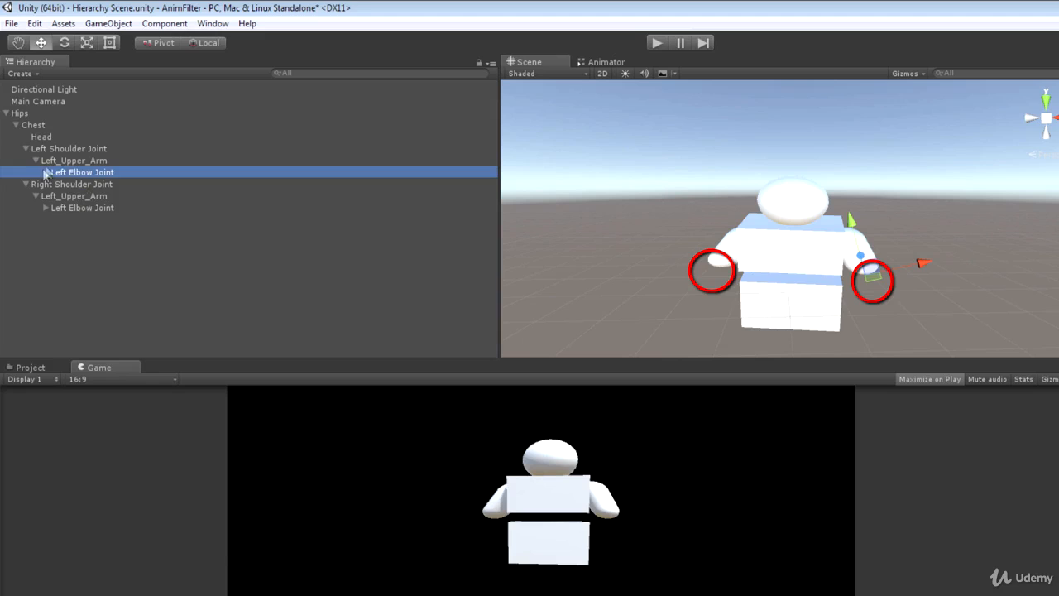
- Expand the elbow joint of each arm and activate the Left_Lower_Arm object under it
{"action": "left_click", "coordinate": [45, 172]}
{"action": "left_click", "coordinate": [149, 185]}
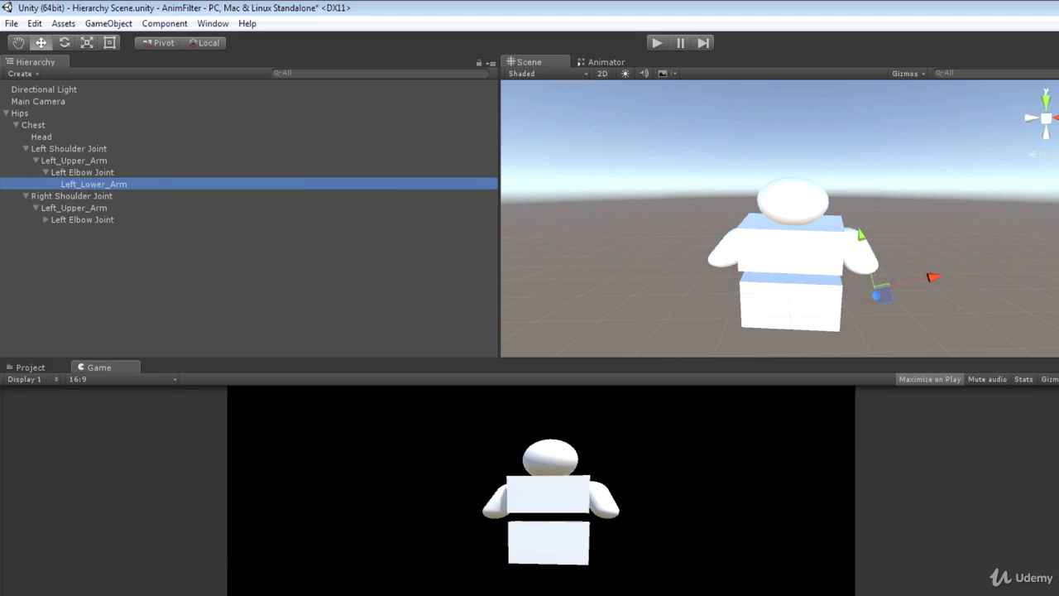
{"action": "left_click", "coordinate": [45, 220]}
{"action": "left_click", "coordinate": [59, 231]}
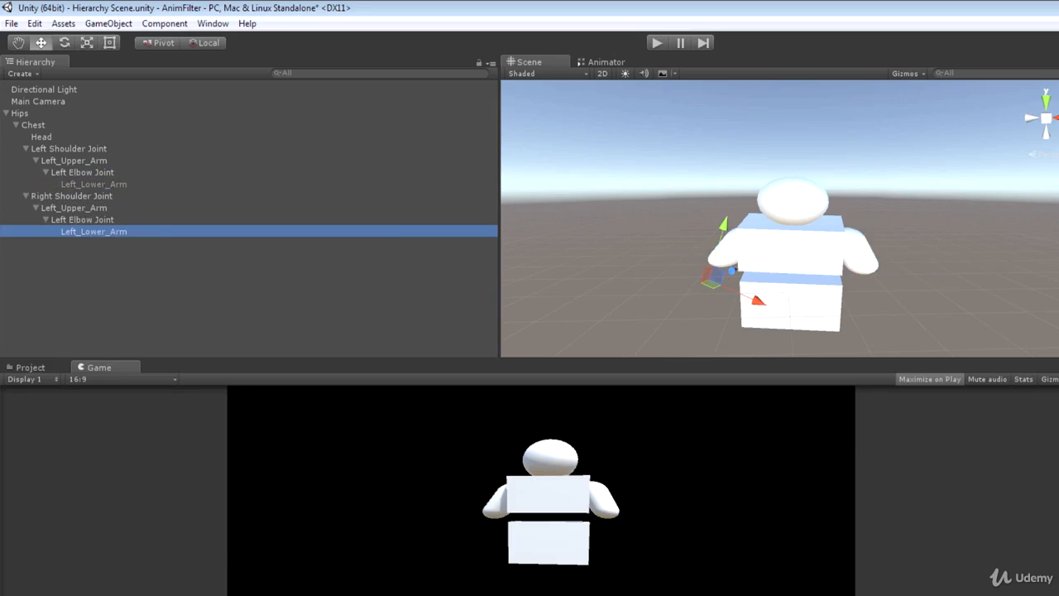
{"action": "left_click", "coordinate": [107, 184]}
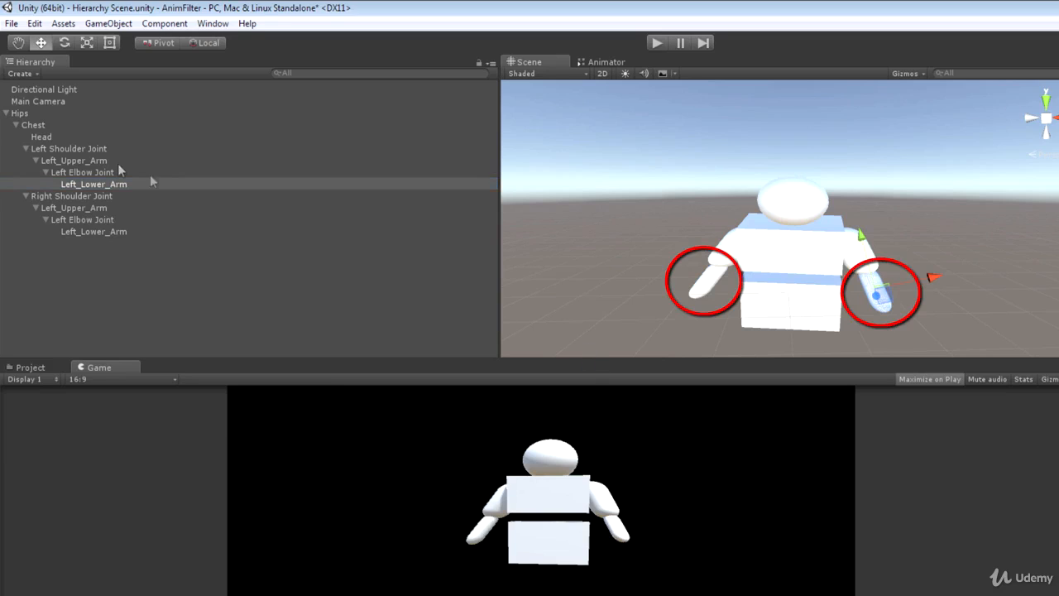
- Rotate the Left Shoulder Joint and its Left Elbow Joint to test how the left lower arm follows them
{"action": "left_click", "coordinate": [65, 149]}
{"action": "left_click", "coordinate": [64, 42]}
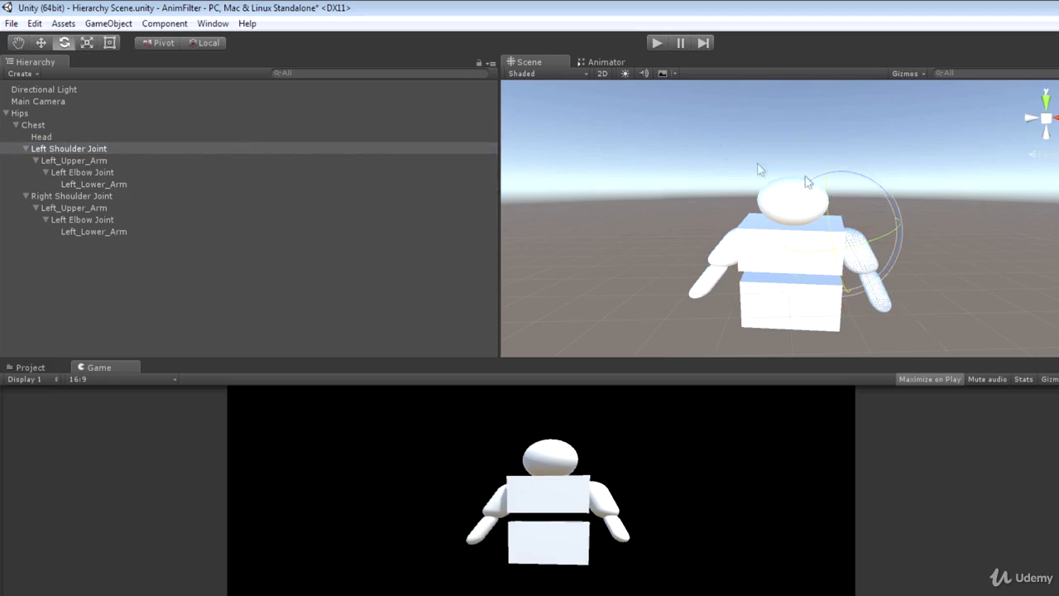
{"action": "left_click_drag", "start_coordinate": [811, 178], "coordinate": [823, 240]}
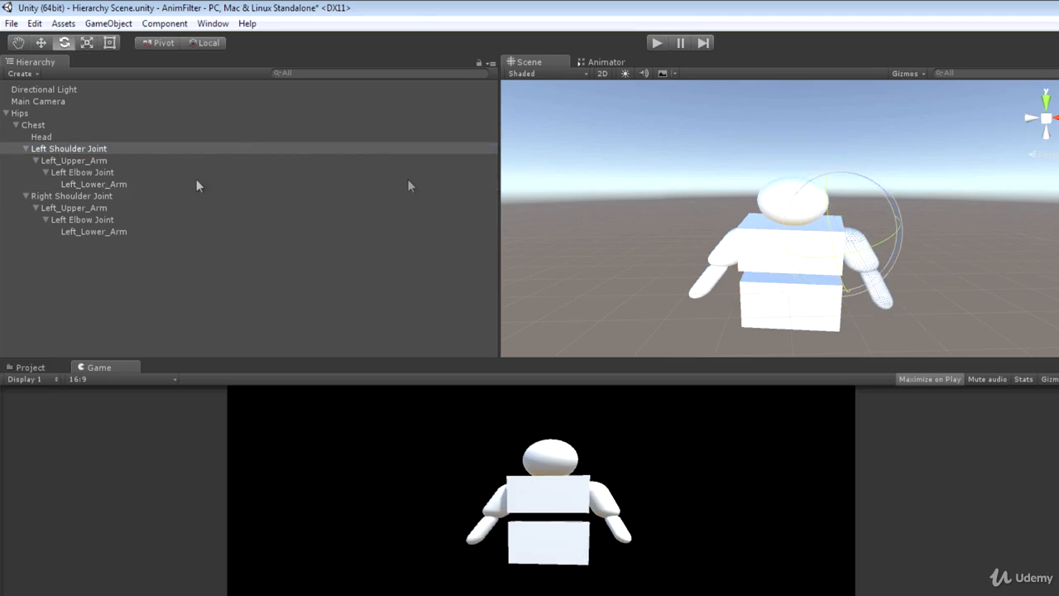
{"action": "left_click", "coordinate": [74, 172]}
{"action": "left_click_drag", "start_coordinate": [868, 277], "coordinate": [843, 201]}
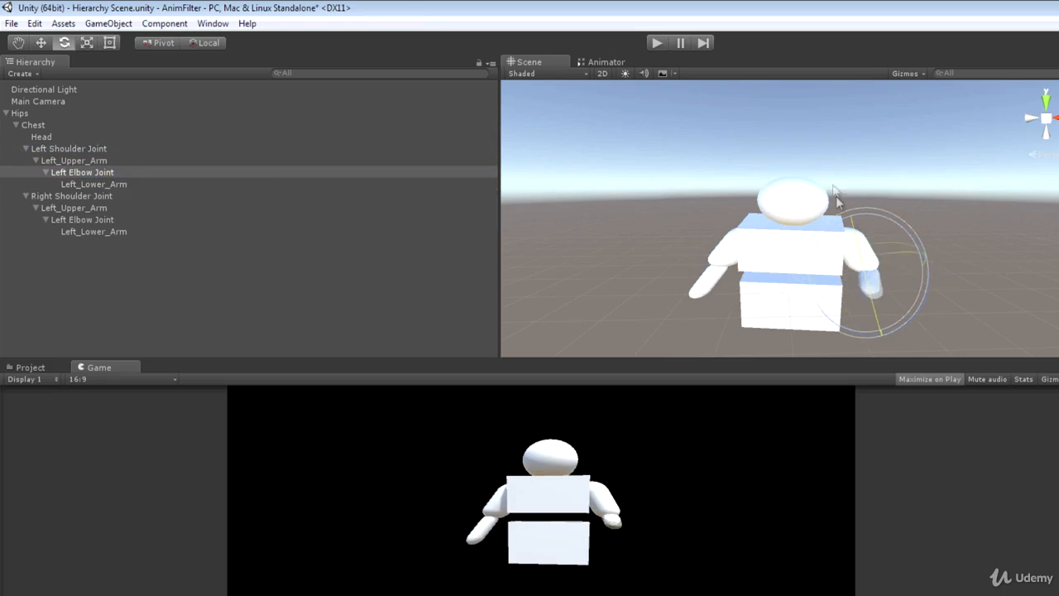
- Rotate the Chest to test how the head and arms follow, and turn the Left Elbow Joint slightly on the twisted body
{"action": "left_click", "coordinate": [34, 125]}
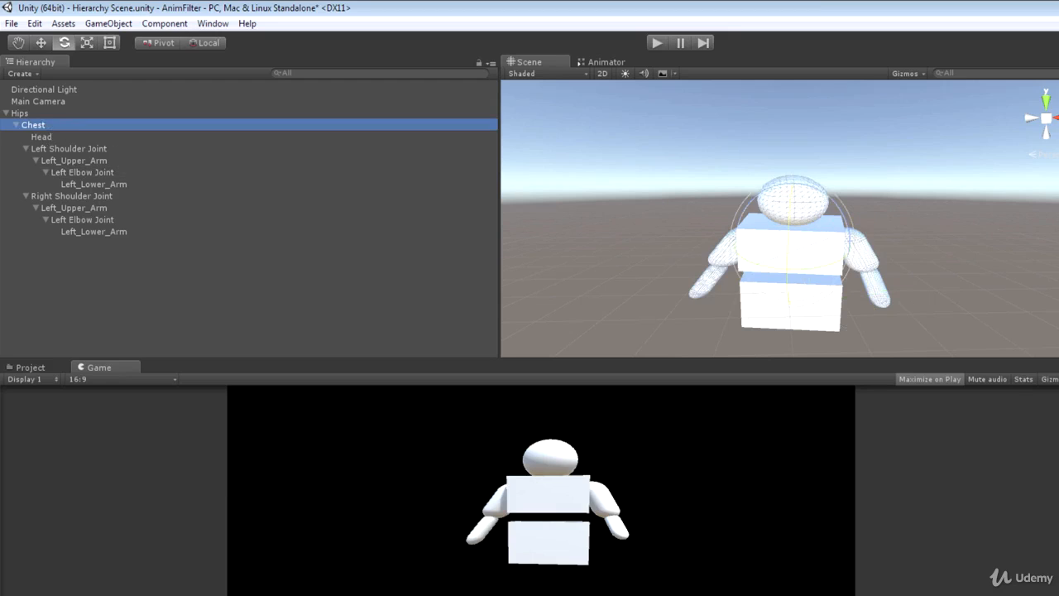
{"action": "left_click_drag", "start_coordinate": [788, 263], "coordinate": [123, 120]}
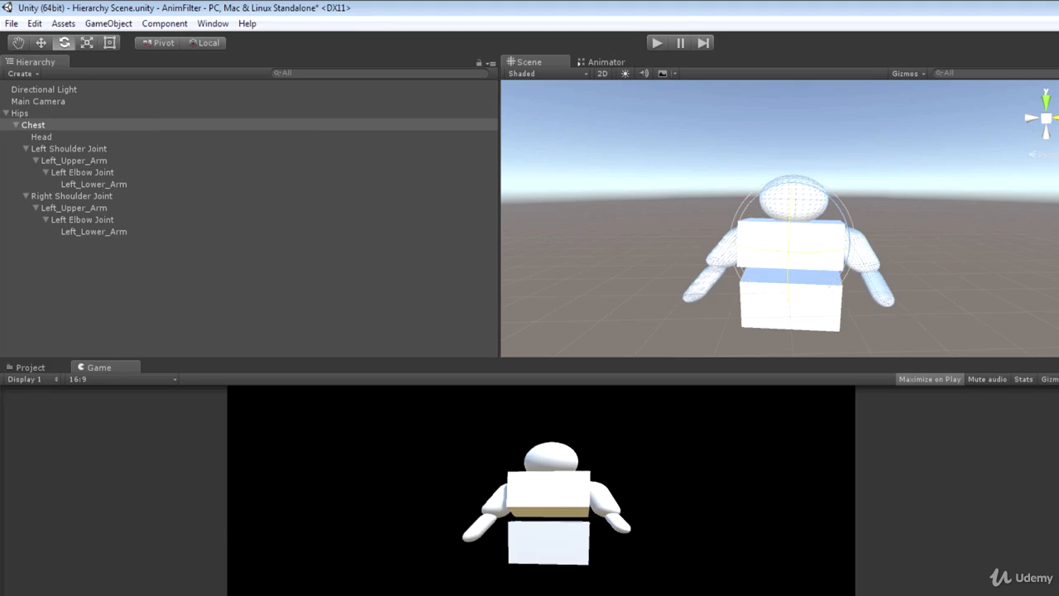
{"action": "left_click", "coordinate": [72, 185]}
{"action": "left_click", "coordinate": [89, 172]}
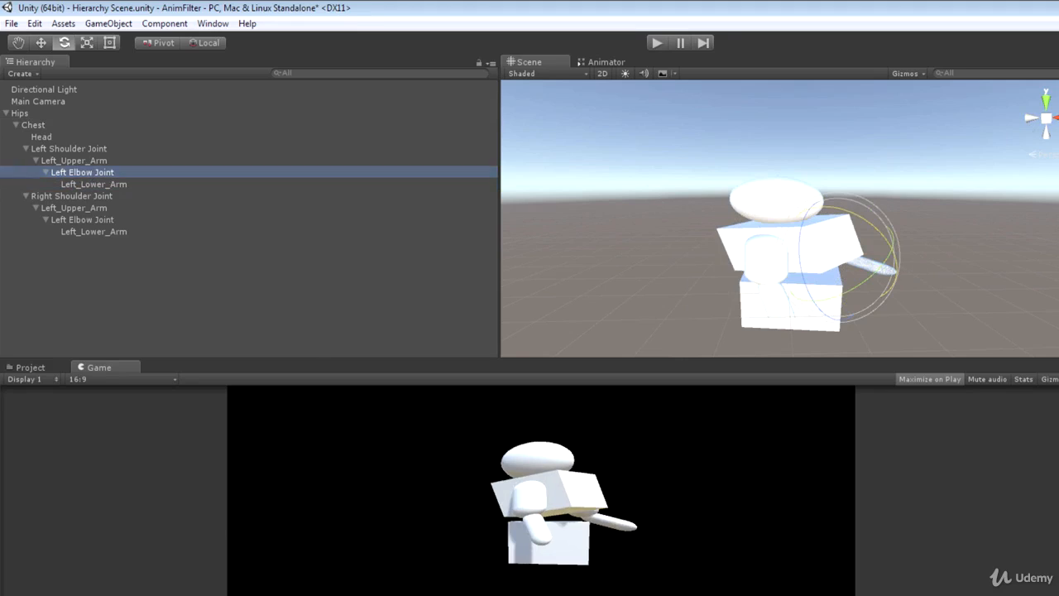
{"action": "left_click_drag", "start_coordinate": [0, 131], "coordinate": [640, 131]}
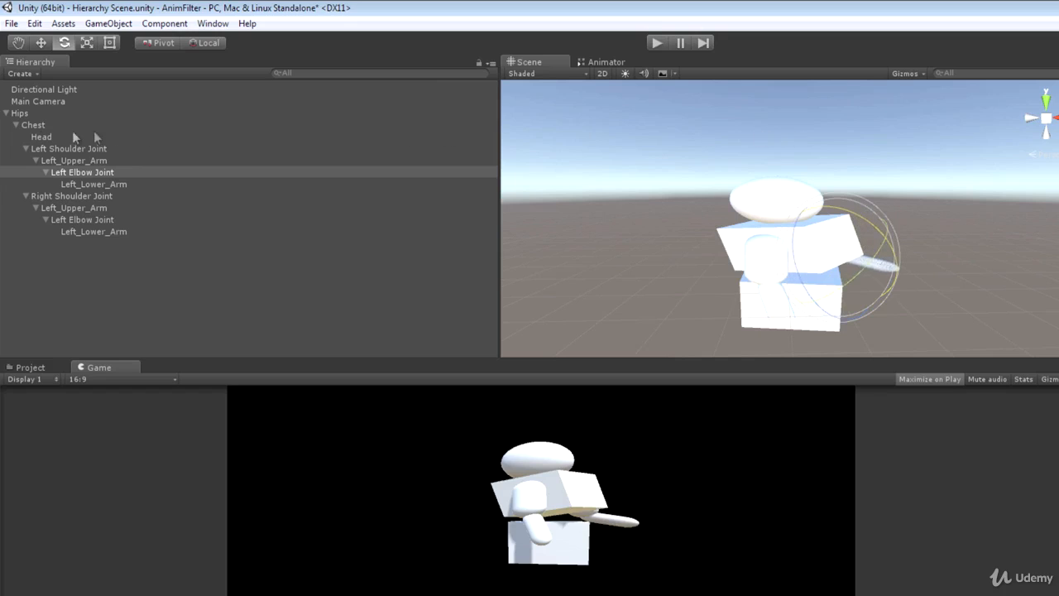
- Rotate the elbow joint under the Right Shoulder Joint, and turn the Chest back to face forward
{"action": "left_click", "coordinate": [86, 208]}
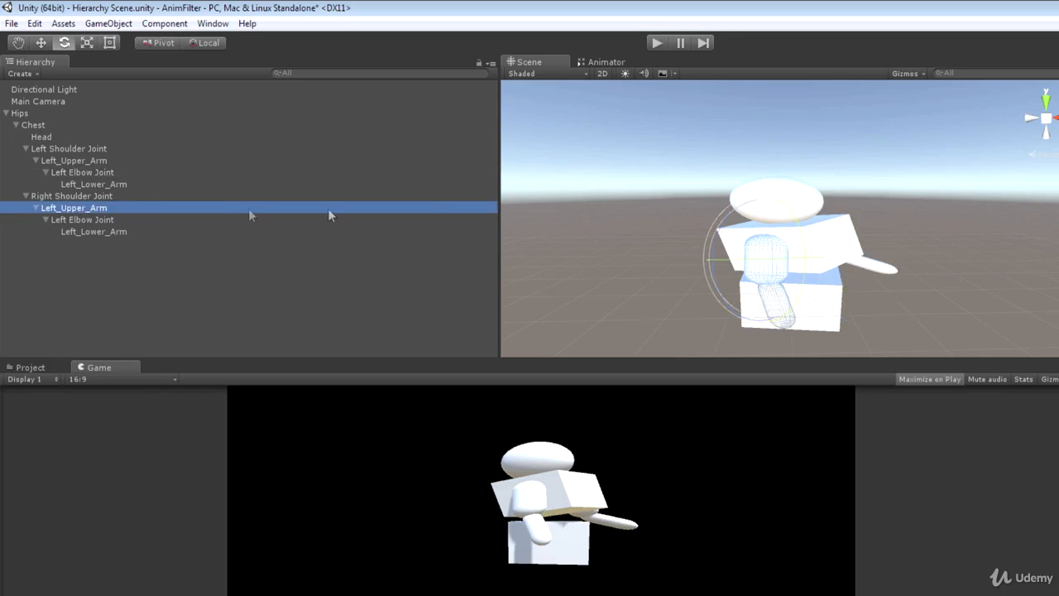
{"action": "left_click", "coordinate": [89, 219]}
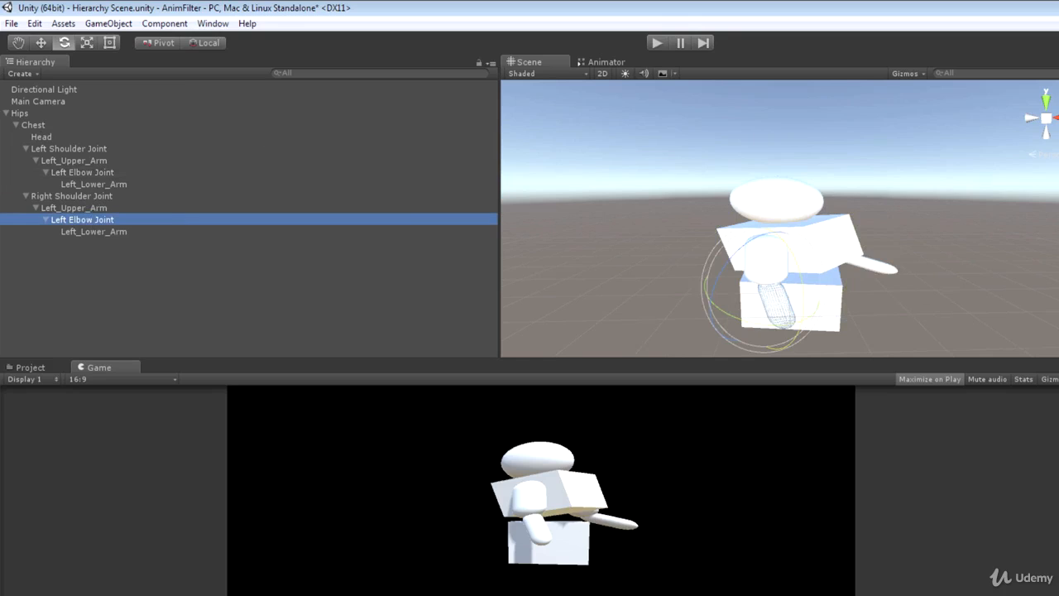
{"action": "left_click_drag", "start_coordinate": [780, 344], "coordinate": [811, 334]}
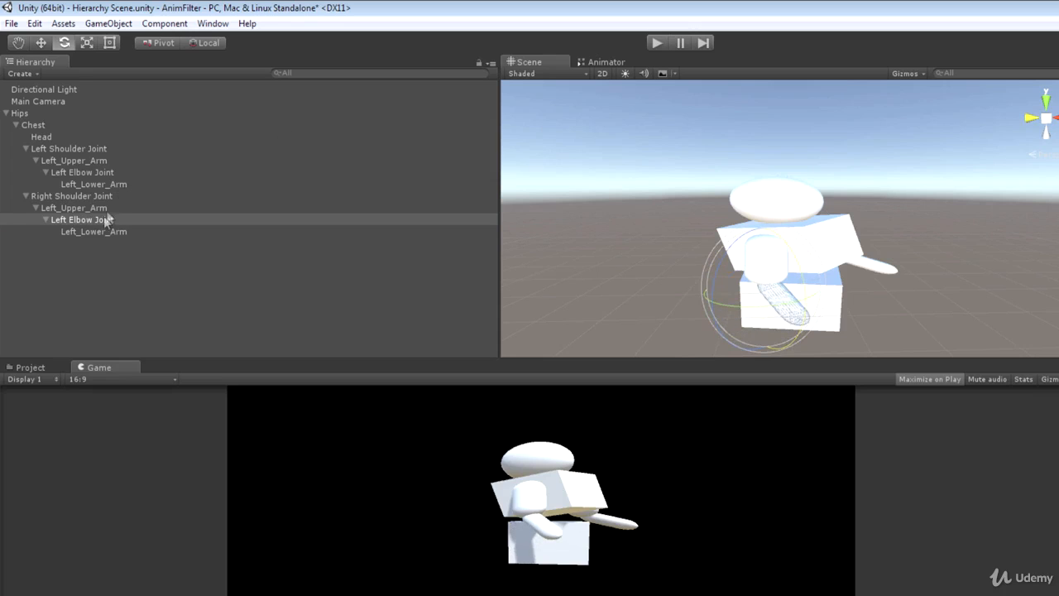
{"action": "left_click", "coordinate": [90, 198]}
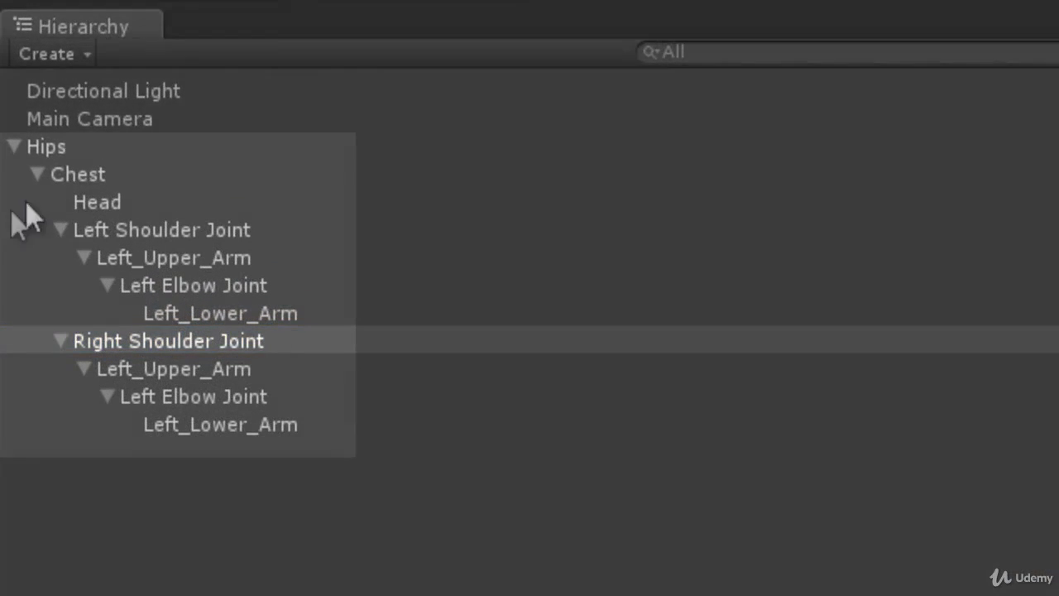
{"action": "left_click", "coordinate": [86, 174]}
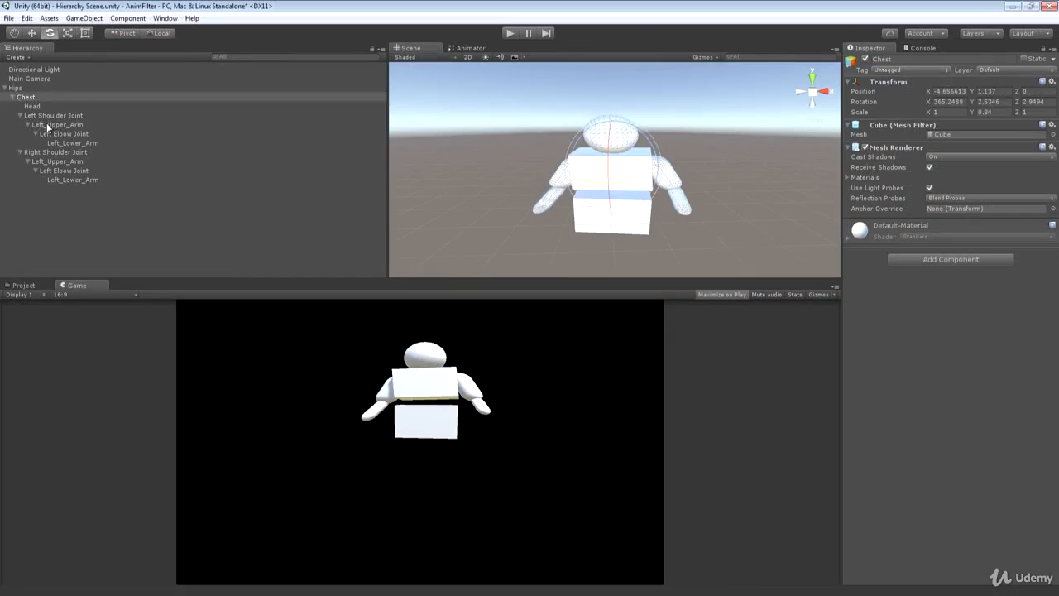
- Rotate the Left_Upper_Arm directly and its parent Left Shoulder Joint to compare how the left arm moves
{"action": "left_click", "coordinate": [50, 125]}
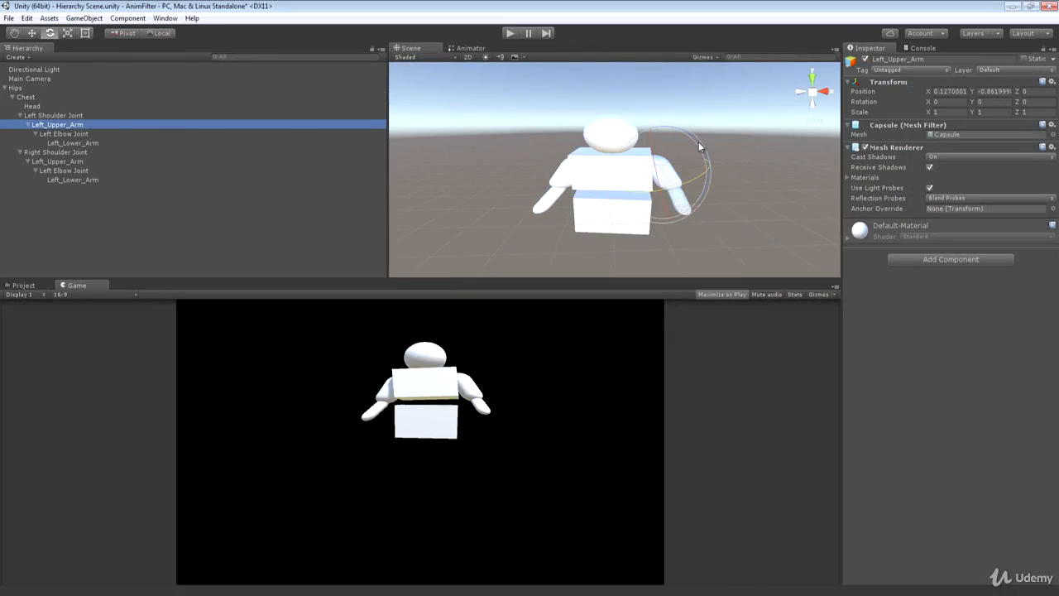
{"action": "mouse_move", "coordinate": [699, 148]}
{"action": "left_mouse_down"}
{"action": "mouse_move", "coordinate": [664, 104]}
{"action": "mouse_move", "coordinate": [688, 138]}
{"action": "left_mouse_up"}
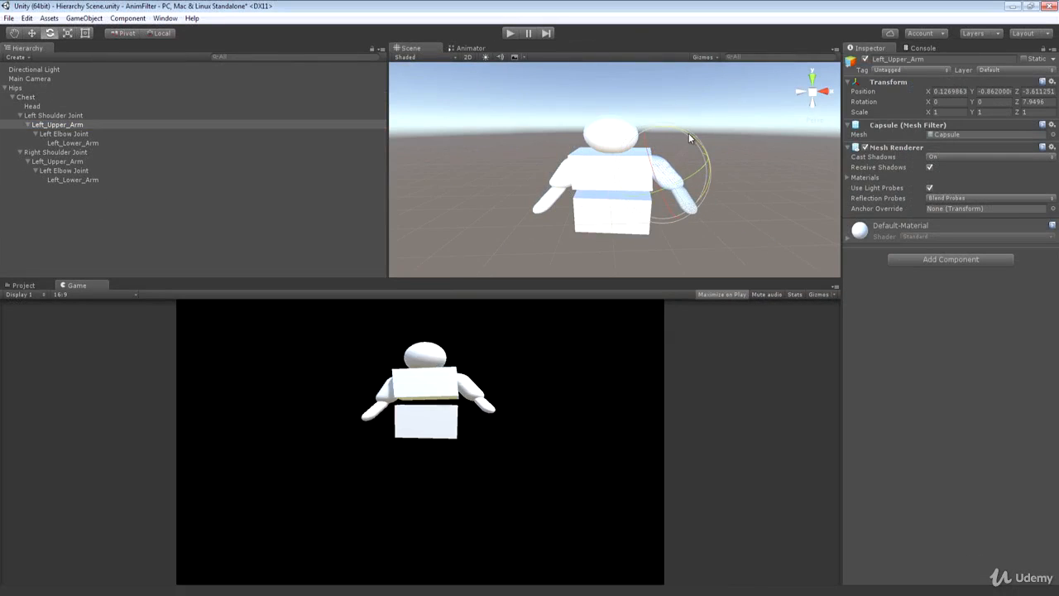
{"action": "left_click", "coordinate": [72, 116]}
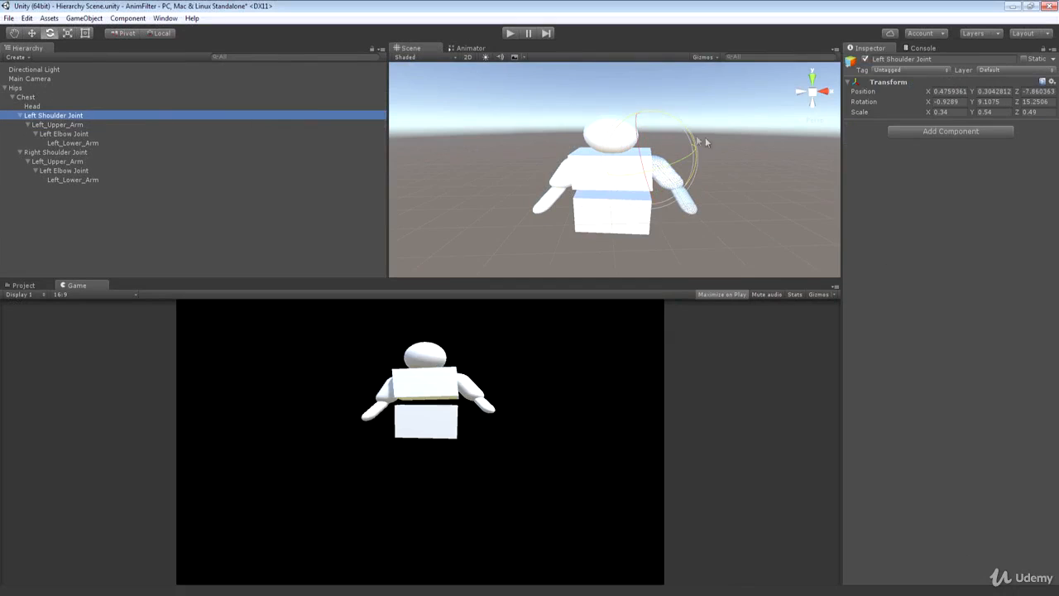
{"action": "left_click_drag", "start_coordinate": [693, 137], "coordinate": [592, 168]}
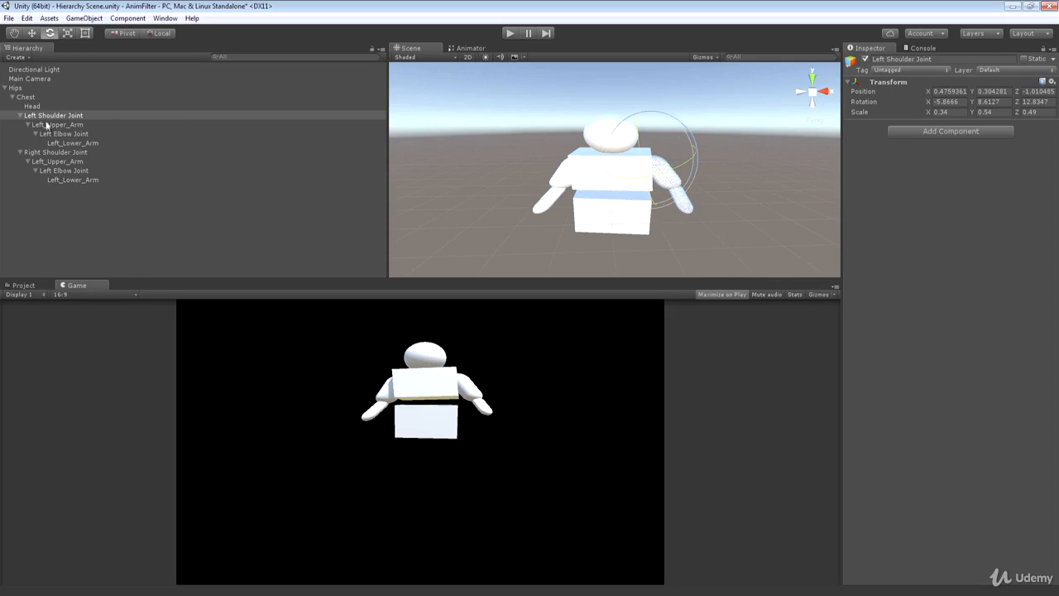
{"action": "left_click_drag", "start_coordinate": [641, 149], "coordinate": [627, 105]}
- Rotate the Right Shoulder Joint outward to lift the right arm, and rotate the Chest to test how both arms follow
{"action": "left_click", "coordinate": [57, 153]}
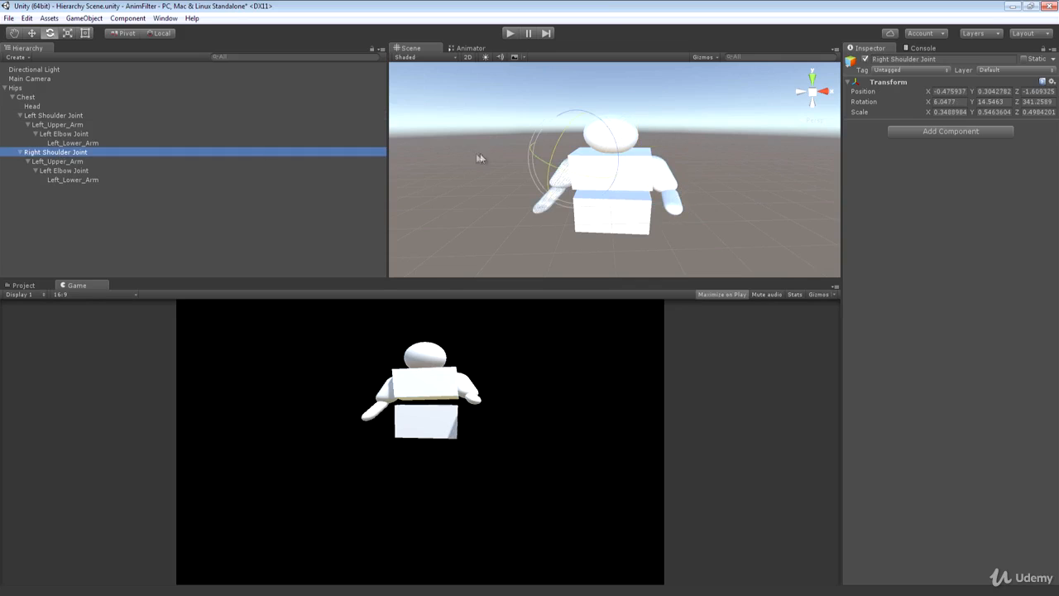
{"action": "left_click_drag", "start_coordinate": [569, 177], "coordinate": [571, 120]}
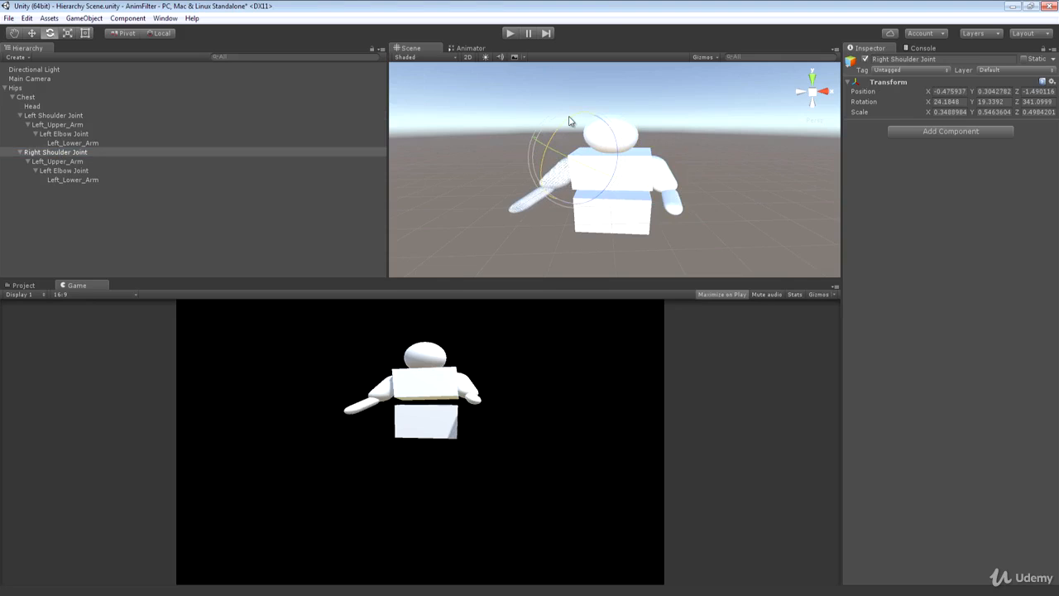
{"action": "left_click", "coordinate": [25, 97]}
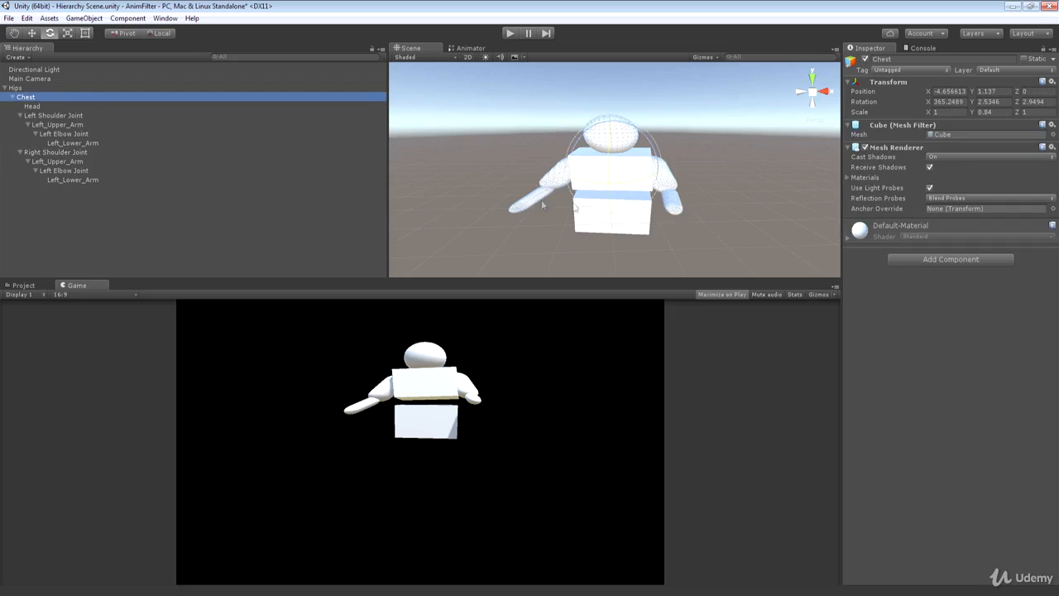
{"action": "left_click_drag", "start_coordinate": [649, 192], "coordinate": [562, 184]}
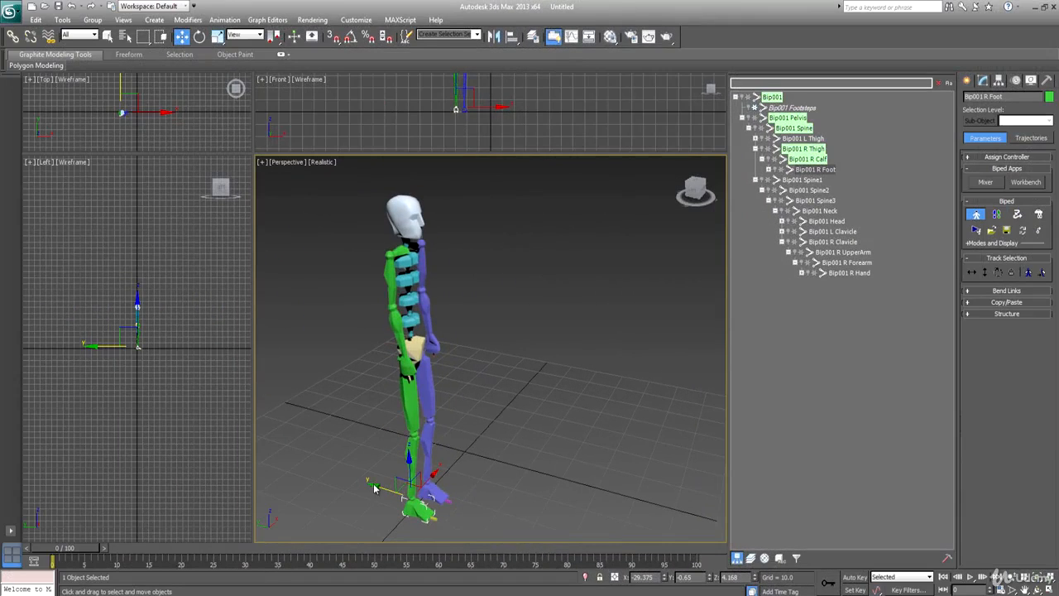
- In 3ds Max, move the biped's right foot with the Move tool to bend the right leg at the knee
{"action": "left_click", "coordinate": [391, 482]}
{"action": "left_click", "coordinate": [419, 500]}
{"action": "mouse_move", "coordinate": [379, 487]}
{"action": "left_mouse_down"}
{"action": "mouse_move", "coordinate": [444, 465]}
{"action": "mouse_move", "coordinate": [443, 425]}
{"action": "mouse_move", "coordinate": [447, 465]}
{"action": "mouse_move", "coordinate": [396, 487]}
{"action": "mouse_move", "coordinate": [377, 483]}
{"action": "left_mouse_up"}
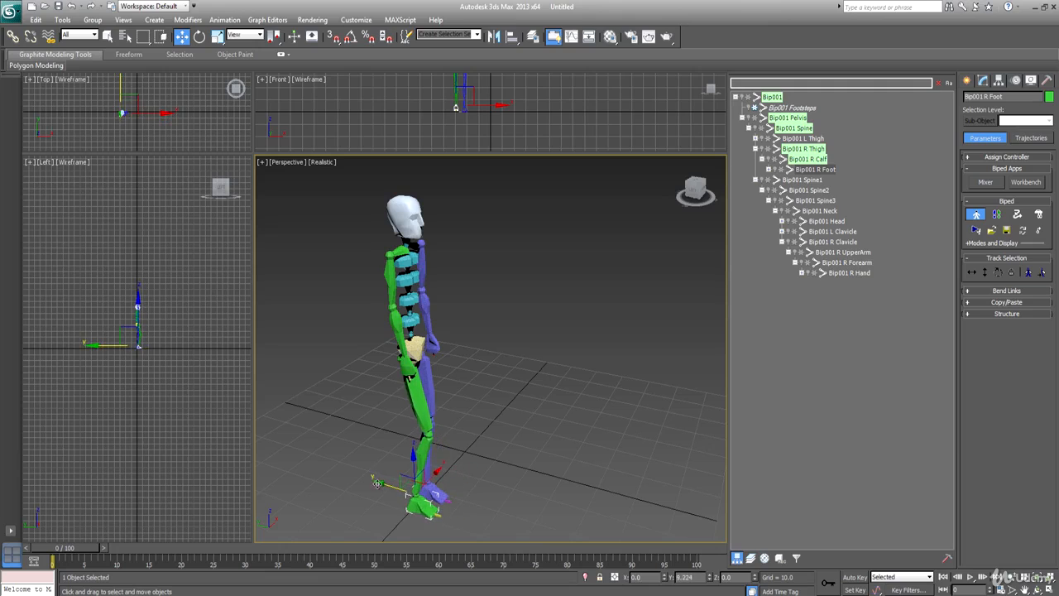
- Move Bip001 R Hand up in front of the torso and in toward the chest so the right arm bends with it
{"action": "left_click", "coordinate": [409, 362]}
{"action": "left_click_drag", "start_coordinate": [401, 356], "coordinate": [457, 300]}
{"action": "left_click_drag", "start_coordinate": [460, 347], "coordinate": [462, 296]}
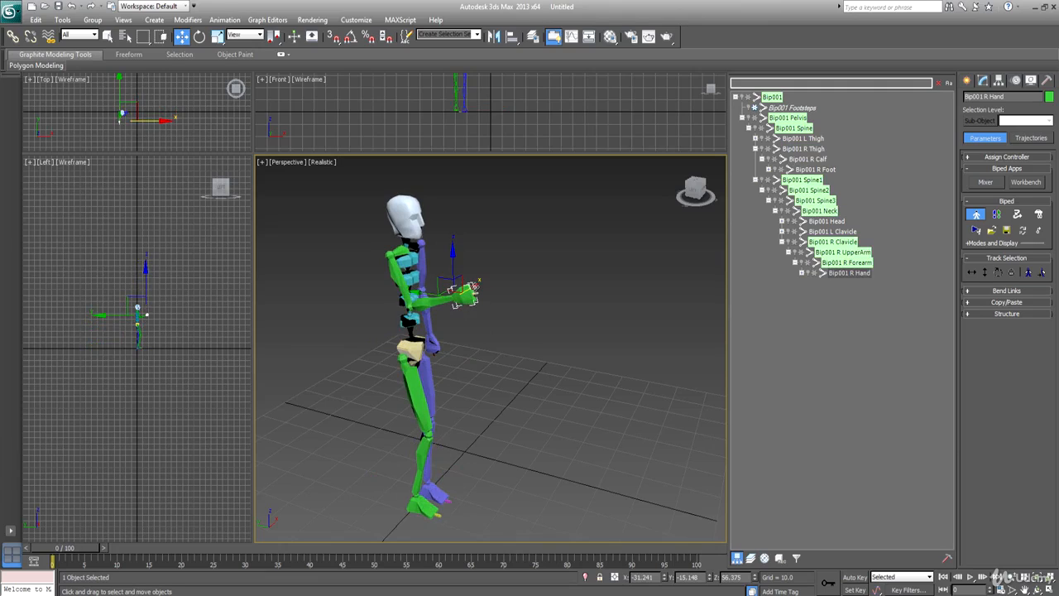
{"action": "left_click_drag", "start_coordinate": [457, 300], "coordinate": [421, 244]}
- Rotate Bip001 R UpperArm with the Rotate tool to swing the whole bent right arm
{"action": "left_click", "coordinate": [387, 263]}
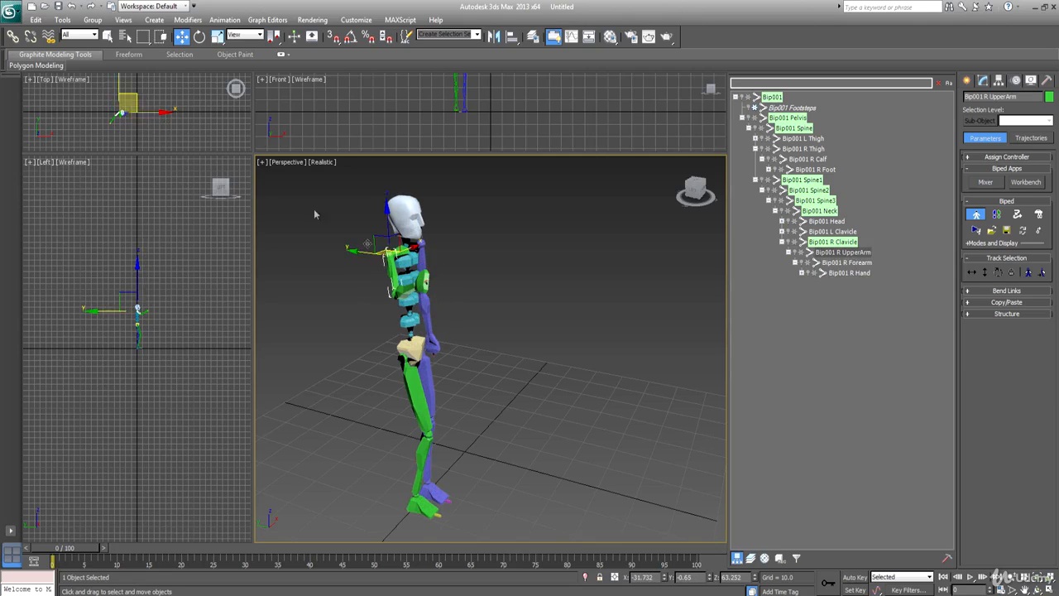
{"action": "left_click", "coordinate": [200, 36]}
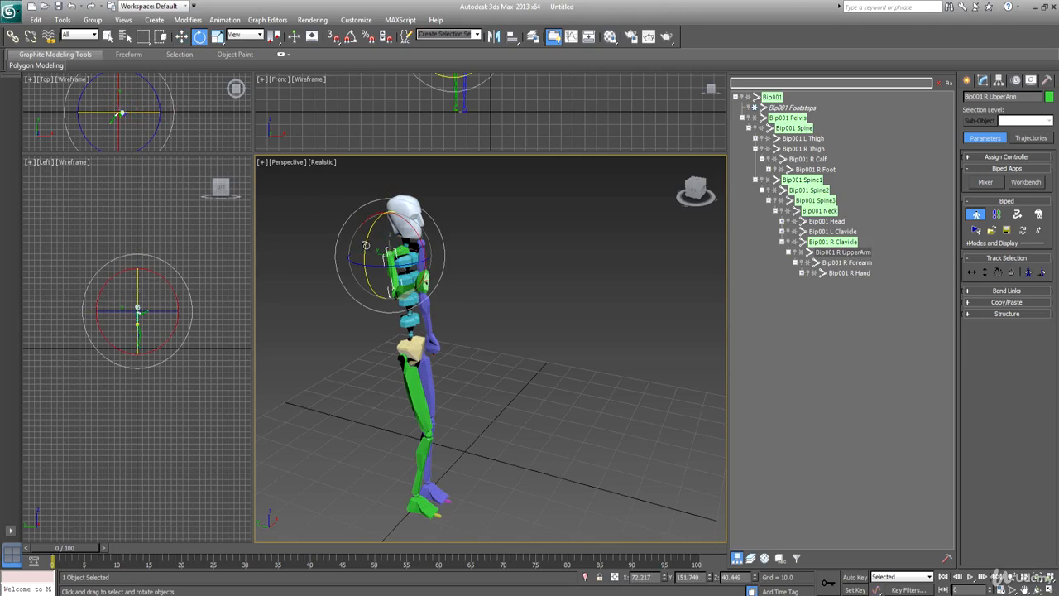
{"action": "left_click_drag", "start_coordinate": [365, 244], "coordinate": [356, 224]}
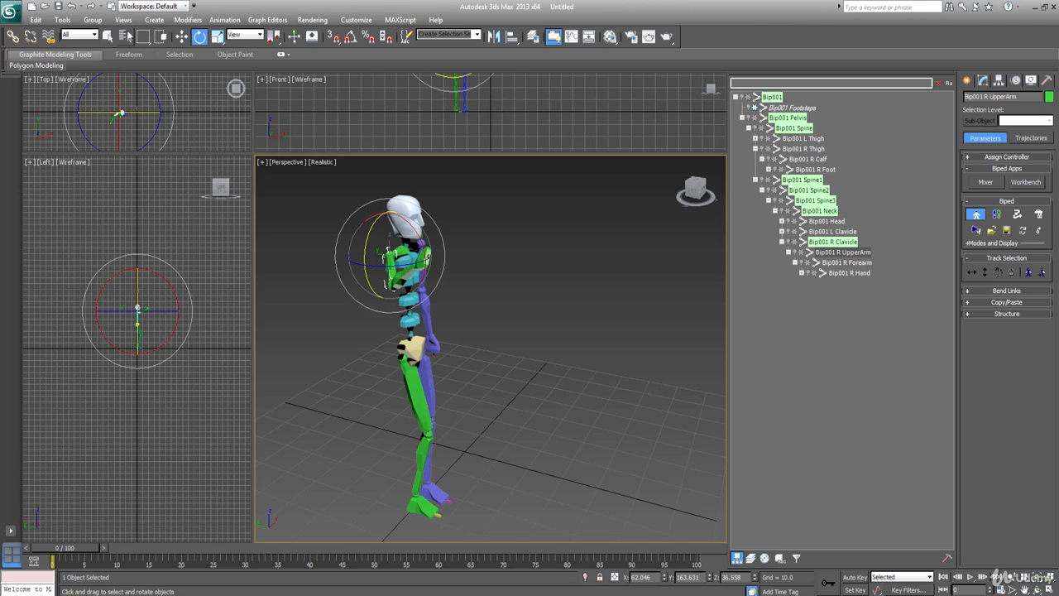
- Move Bip001 R Hand down so the right arm hangs beside the hip
{"action": "left_click", "coordinate": [182, 36]}
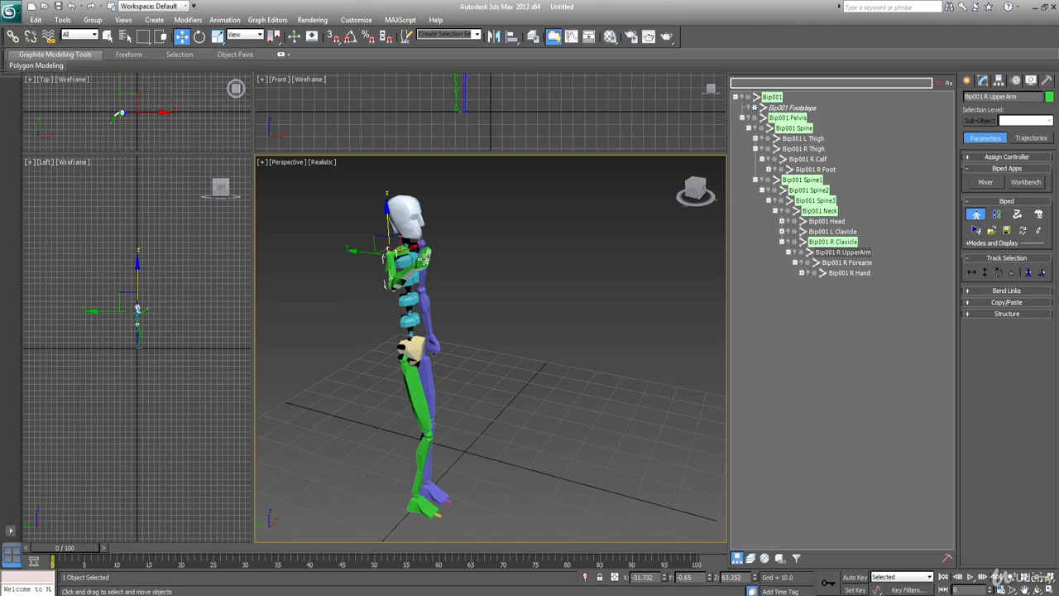
{"action": "left_click", "coordinate": [423, 260]}
{"action": "left_click_drag", "start_coordinate": [423, 258], "coordinate": [360, 353]}
- Move Bip001 L Foot to test how the left leg follows, and reposition the right foot to straighten the right leg
{"action": "left_click", "coordinate": [437, 492]}
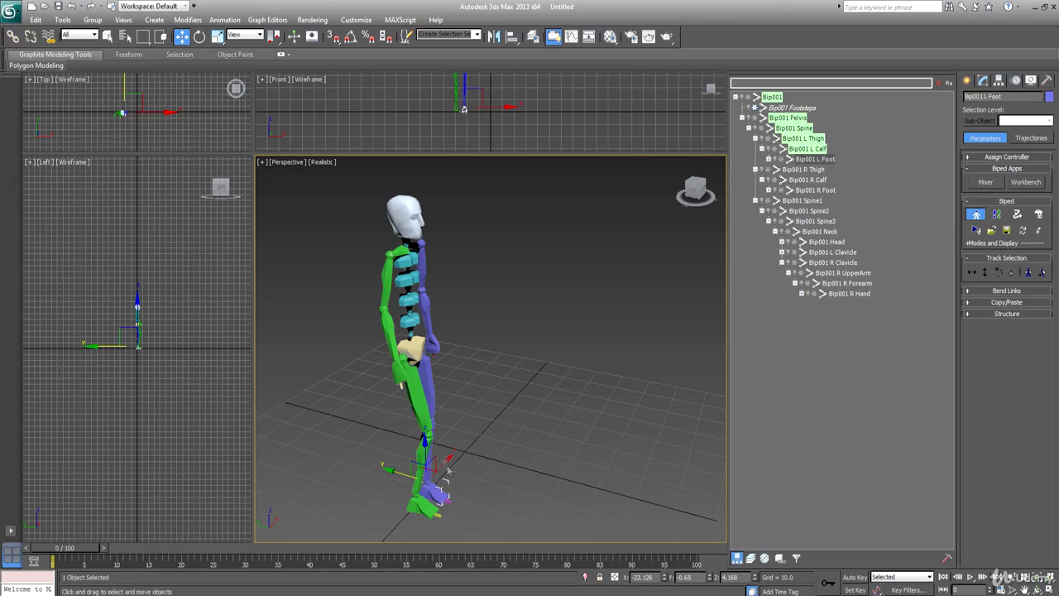
{"action": "left_click_drag", "start_coordinate": [423, 440], "coordinate": [416, 478]}
{"action": "left_click", "coordinate": [424, 509]}
- Rotate Bip001 Spine2 about the vertical axis to twist the biped's upper body
{"action": "left_click", "coordinate": [411, 279]}
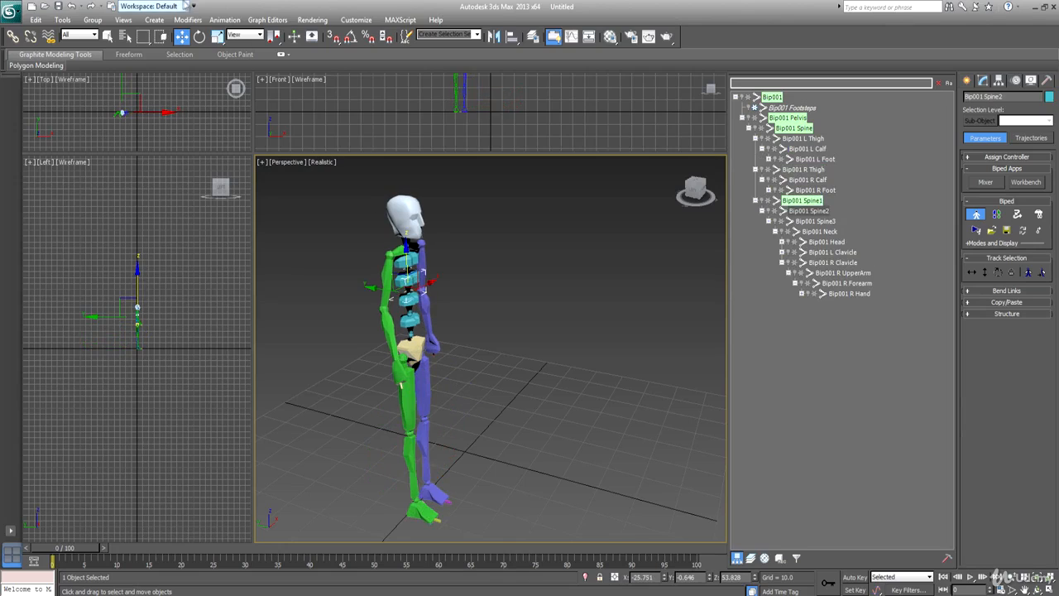
{"action": "left_click", "coordinate": [199, 35]}
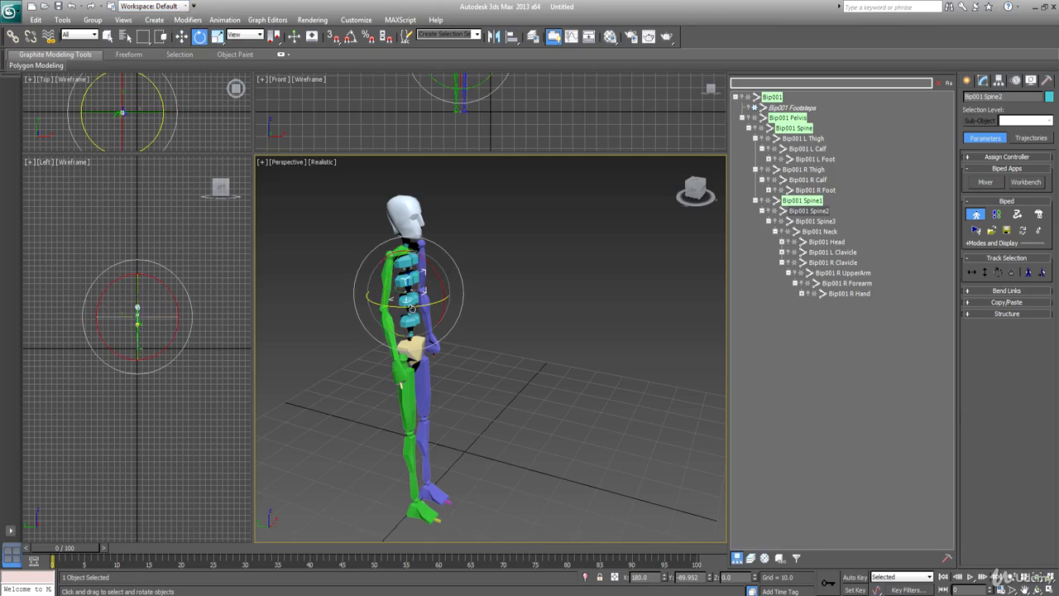
{"action": "left_click_drag", "start_coordinate": [401, 311], "coordinate": [394, 317]}
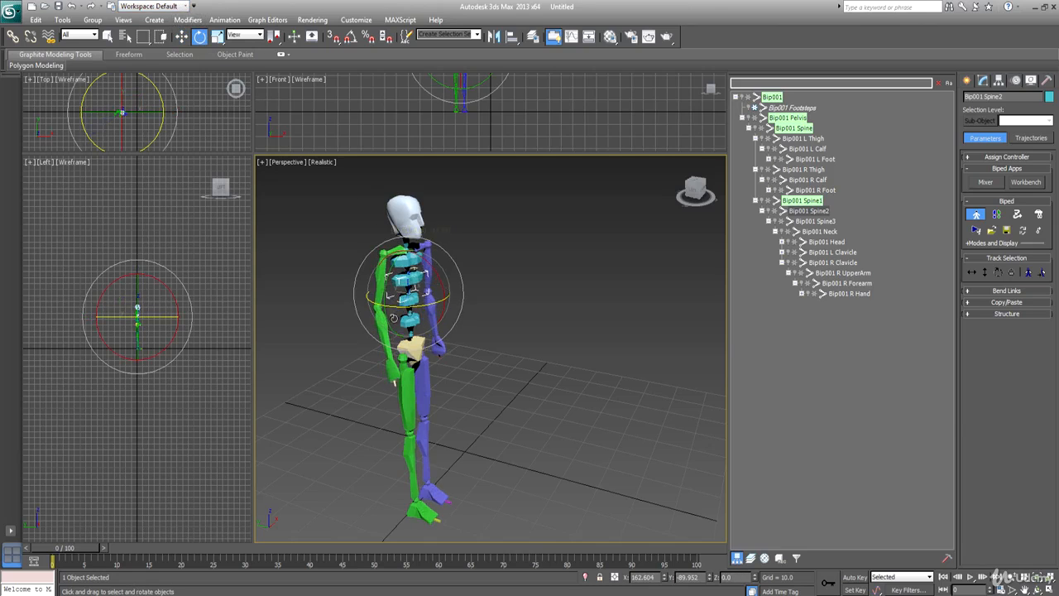
- Move Bip001 R Hand up and forward to about neck height so the right arm reaches out in front
{"action": "left_click", "coordinate": [392, 374]}
{"action": "left_click", "coordinate": [181, 35]}
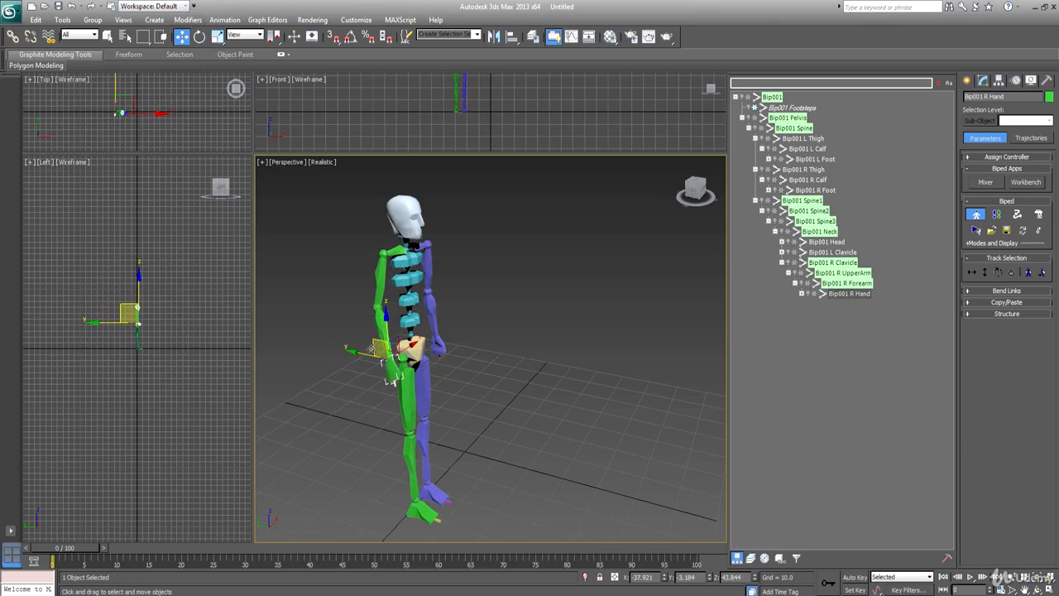
{"action": "left_click_drag", "start_coordinate": [363, 354], "coordinate": [445, 212]}
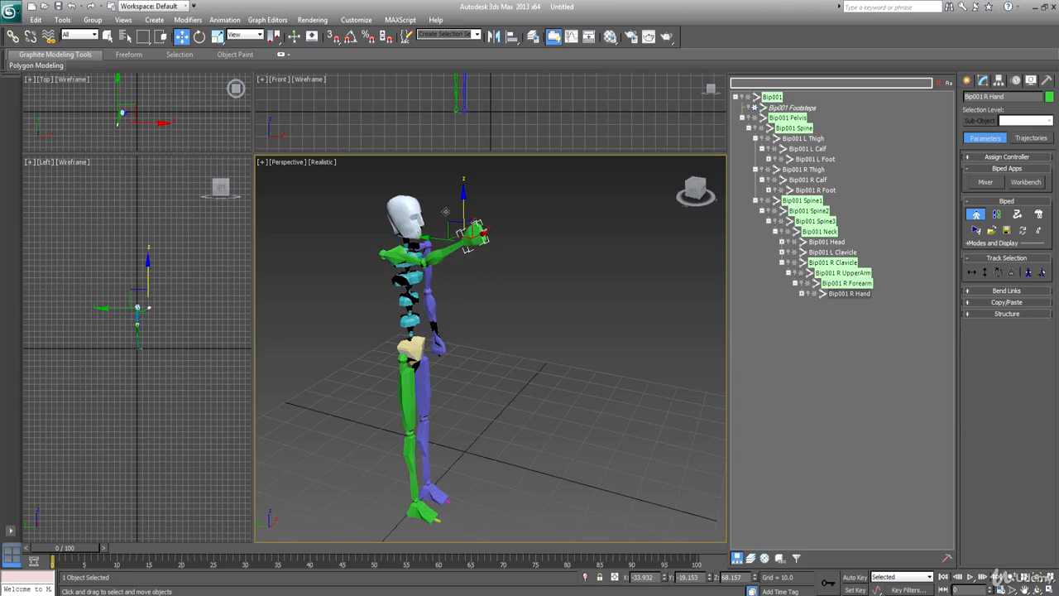
- Rotate Bip001 R Hand at the wrist to tilt the raised hand down in line with the outstretched forearm
{"action": "left_click", "coordinate": [199, 37]}
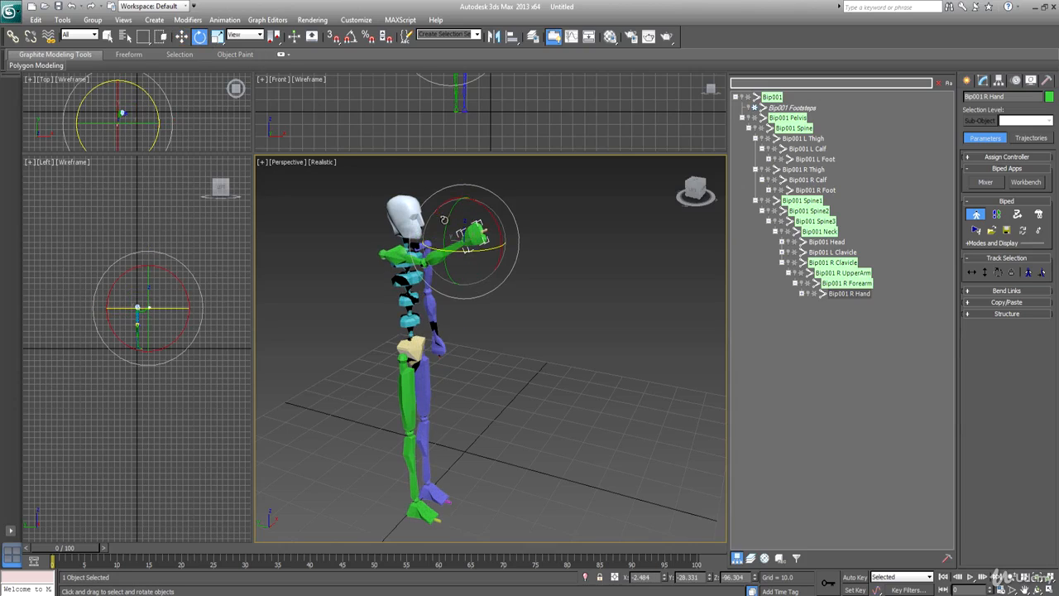
{"action": "left_click_drag", "start_coordinate": [443, 219], "coordinate": [479, 164]}
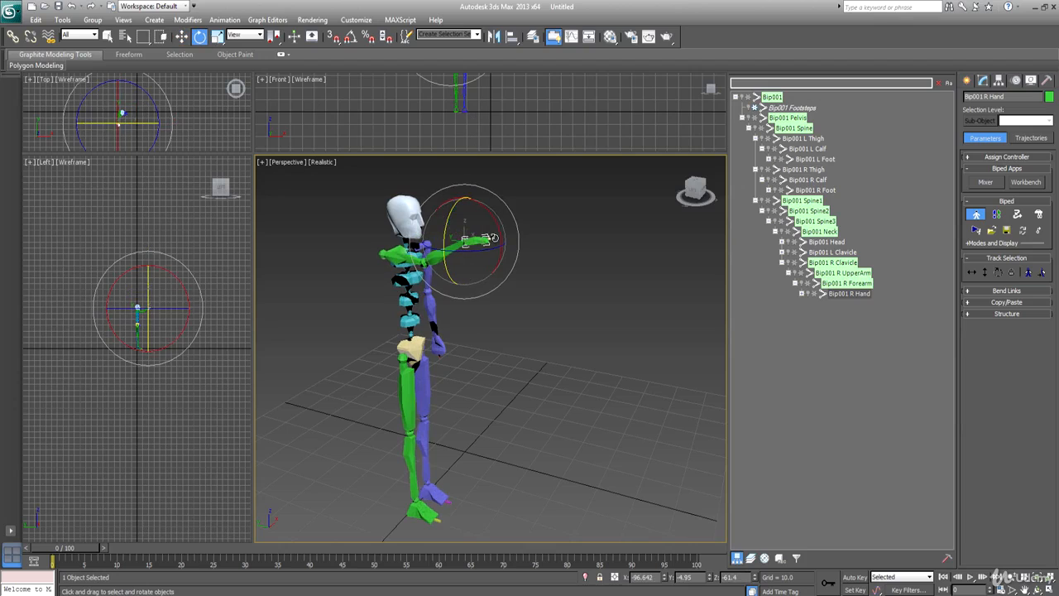
{"action": "left_click_drag", "start_coordinate": [493, 238], "coordinate": [507, 252]}
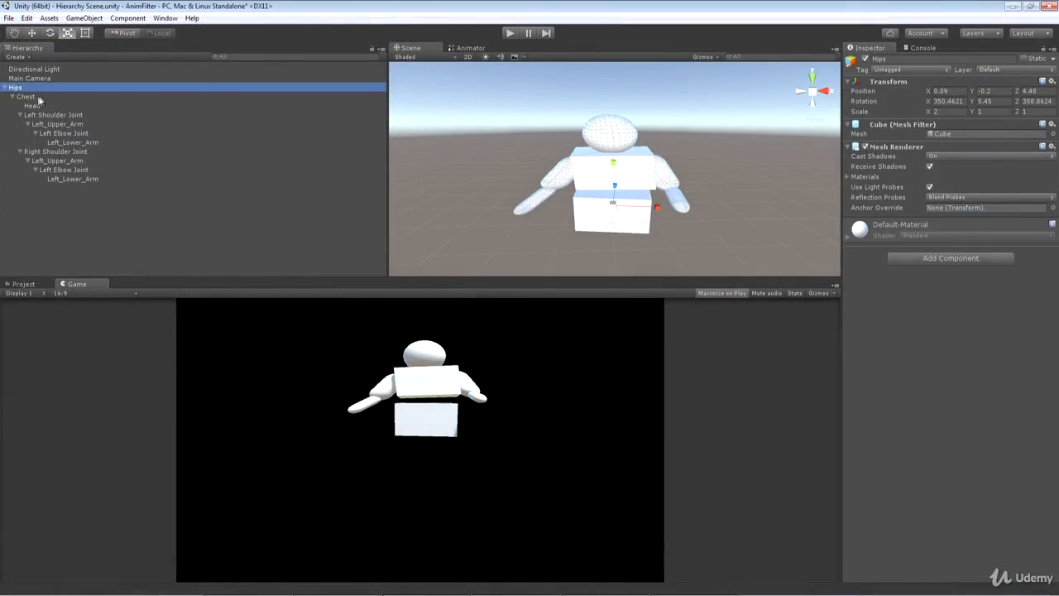
- In Unity, examine the body hierarchy by selecting the Chest, Head, and the upper and lower arm parts under both shoulder joints in turn
{"action": "left_click", "coordinate": [27, 98]}
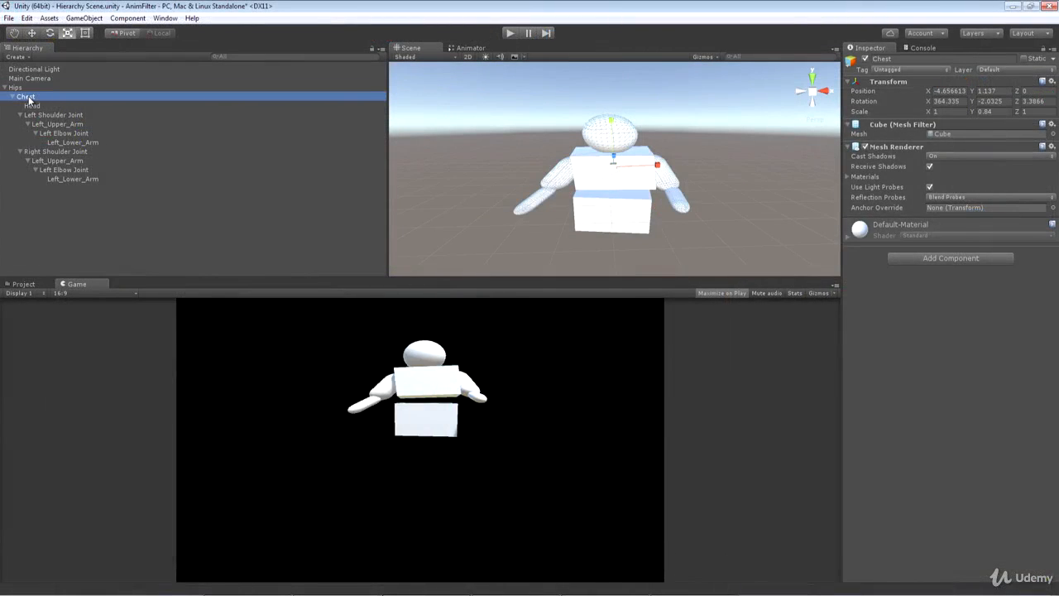
{"action": "left_click", "coordinate": [33, 106]}
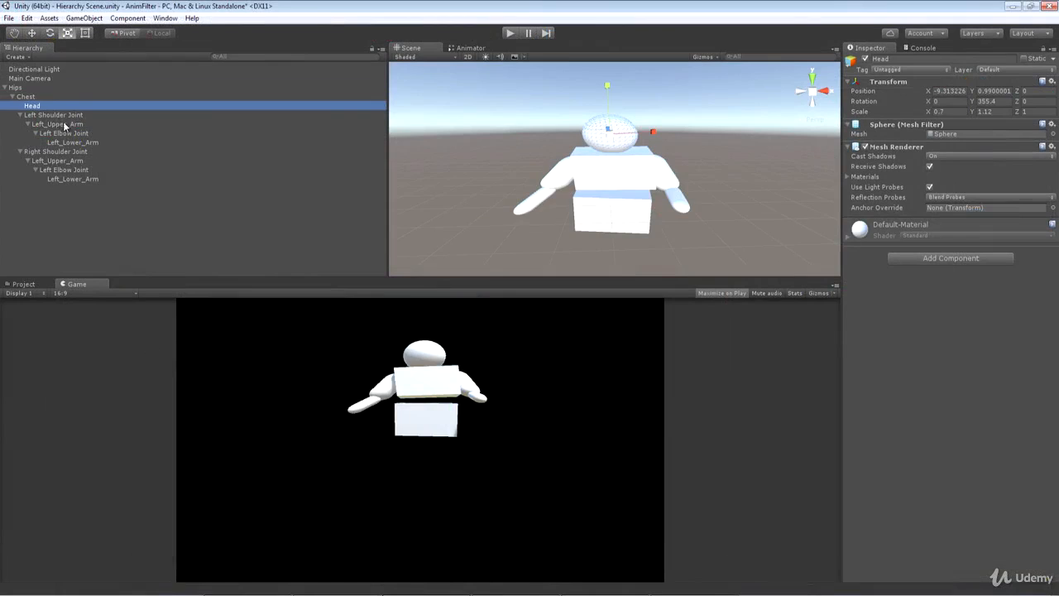
{"action": "left_click", "coordinate": [66, 128]}
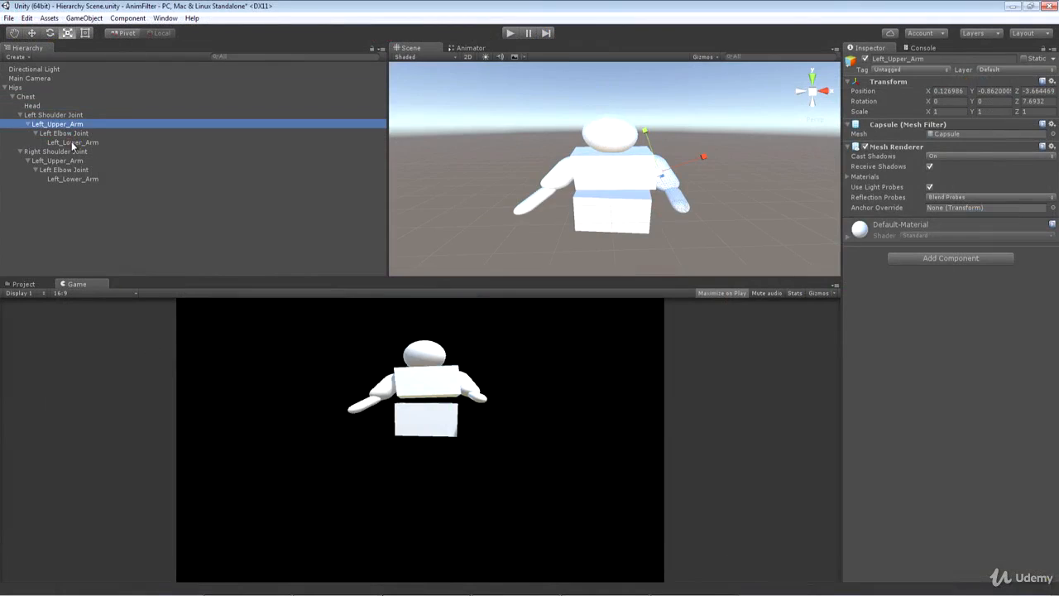
{"action": "left_click", "coordinate": [72, 144]}
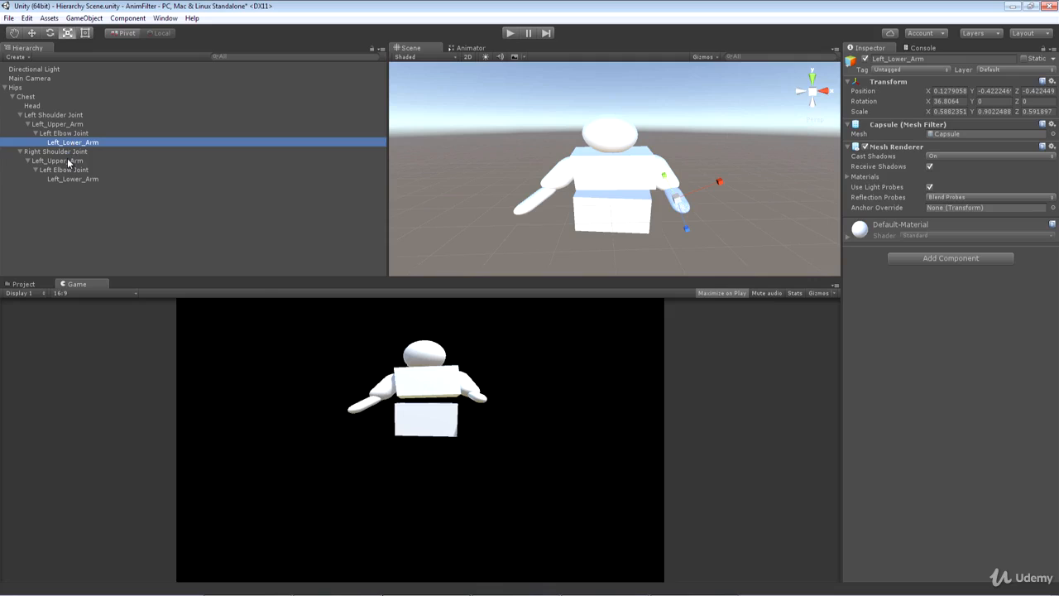
{"action": "left_click", "coordinate": [69, 161]}
{"action": "left_click", "coordinate": [73, 179]}
{"action": "left_click", "coordinate": [68, 152]}
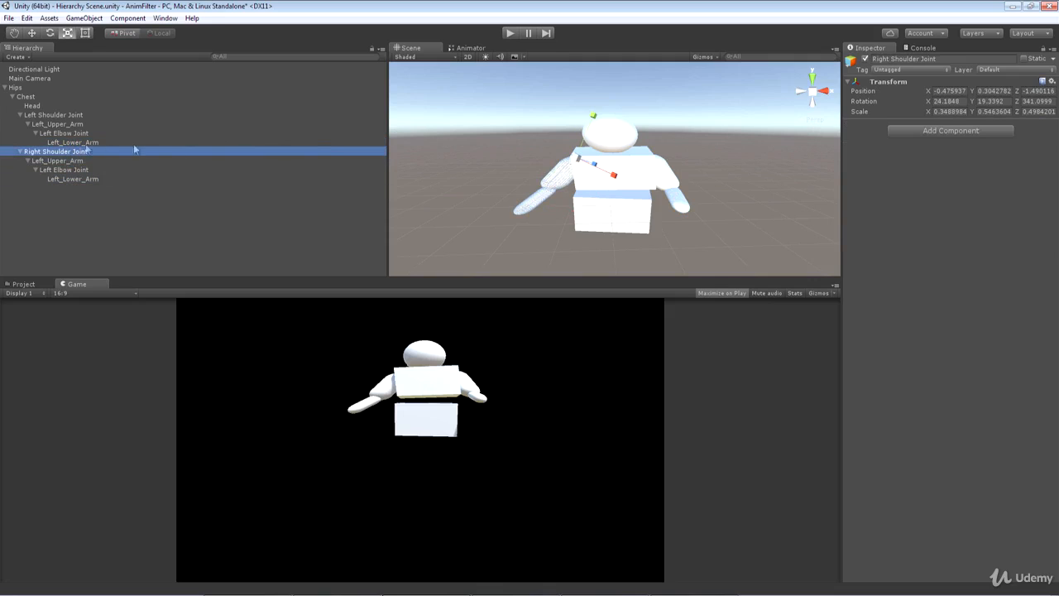
{"action": "left_click", "coordinate": [69, 161]}
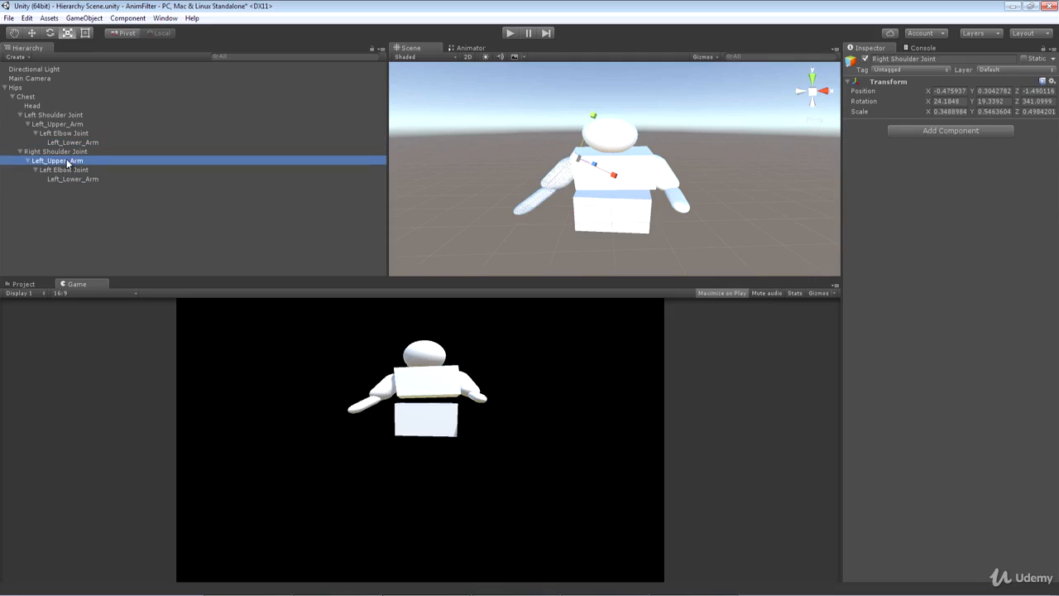
{"action": "left_click", "coordinate": [32, 32]}
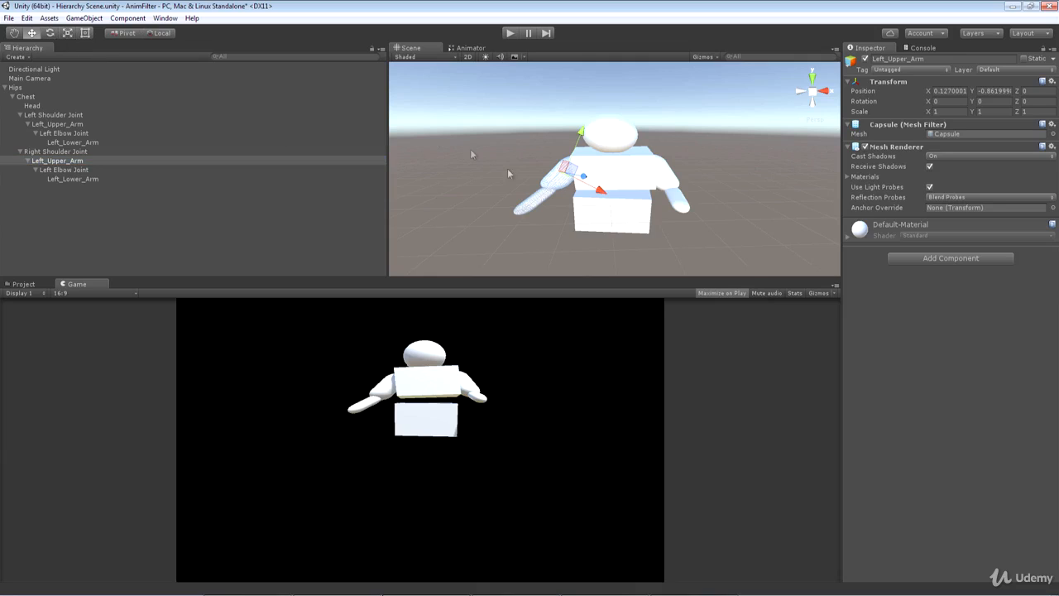
{"action": "mouse_move", "coordinate": [596, 181]}
{"action": "left_mouse_down", "text": "alt"}
{"action": "mouse_move", "coordinate": [570, 173]}
{"action": "mouse_move", "coordinate": [593, 172]}
{"action": "left_mouse_up", "text": "alt"}
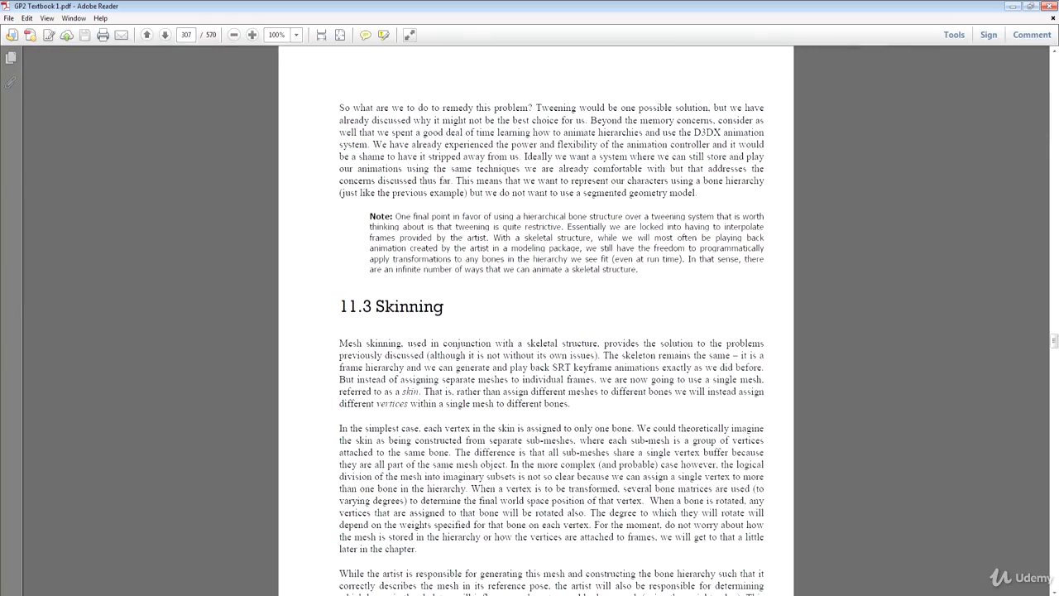
- In the GP2 Textbook 1 PDF in Adobe Reader, look through the pages from section 11.3 Skinning to the bone diagram in Figure 11.11
{"action": "scroll", "coordinate": [612, 480], "scroll_direction": "down", "scroll_amount": 15}
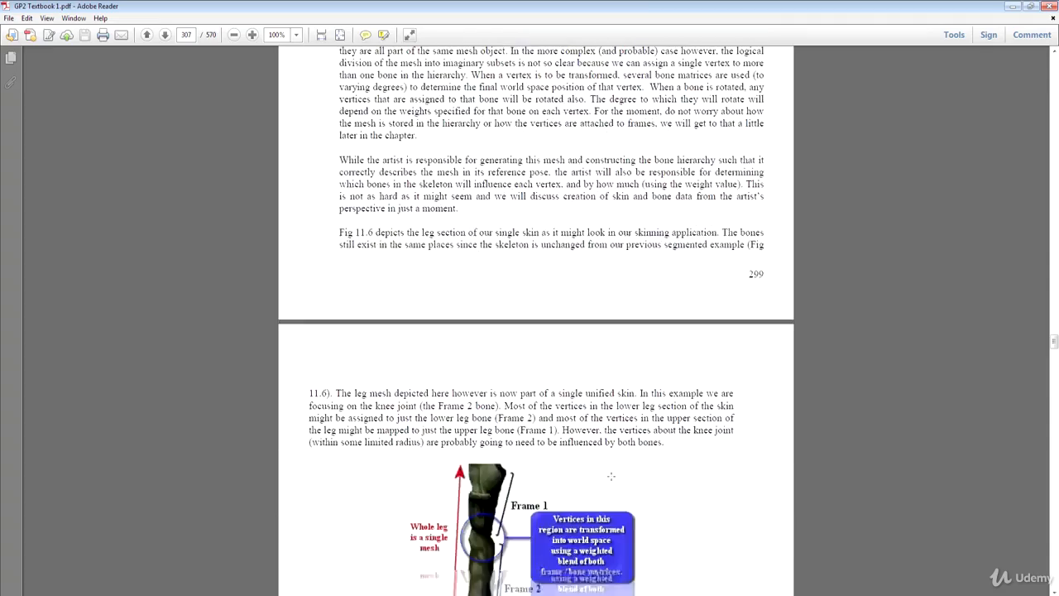
{"action": "scroll", "coordinate": [612, 481], "scroll_direction": "down", "scroll_amount": 20}
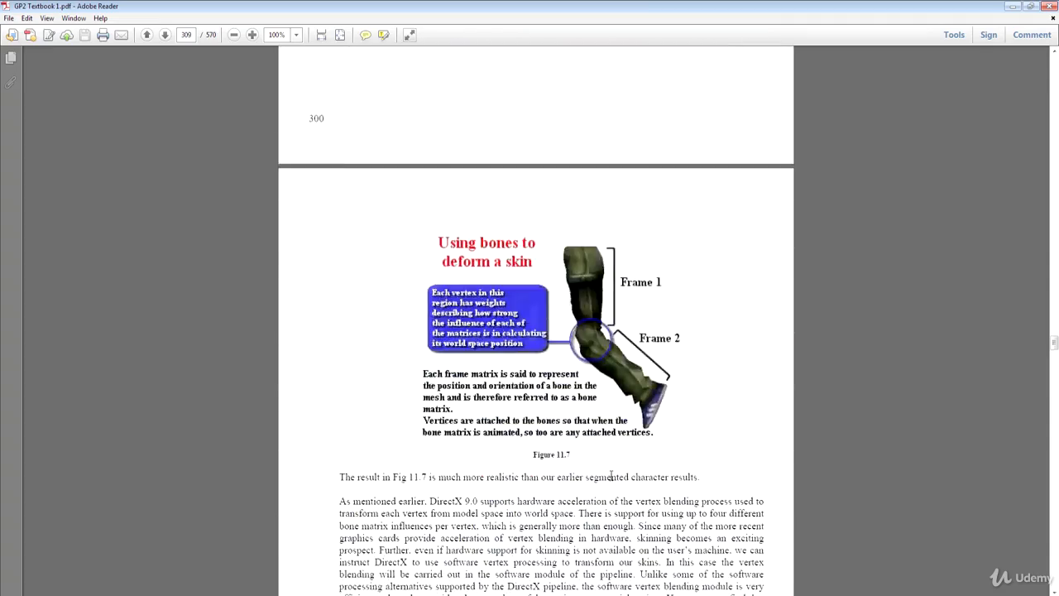
{"action": "scroll", "coordinate": [612, 480], "scroll_direction": "down", "scroll_amount": 20}
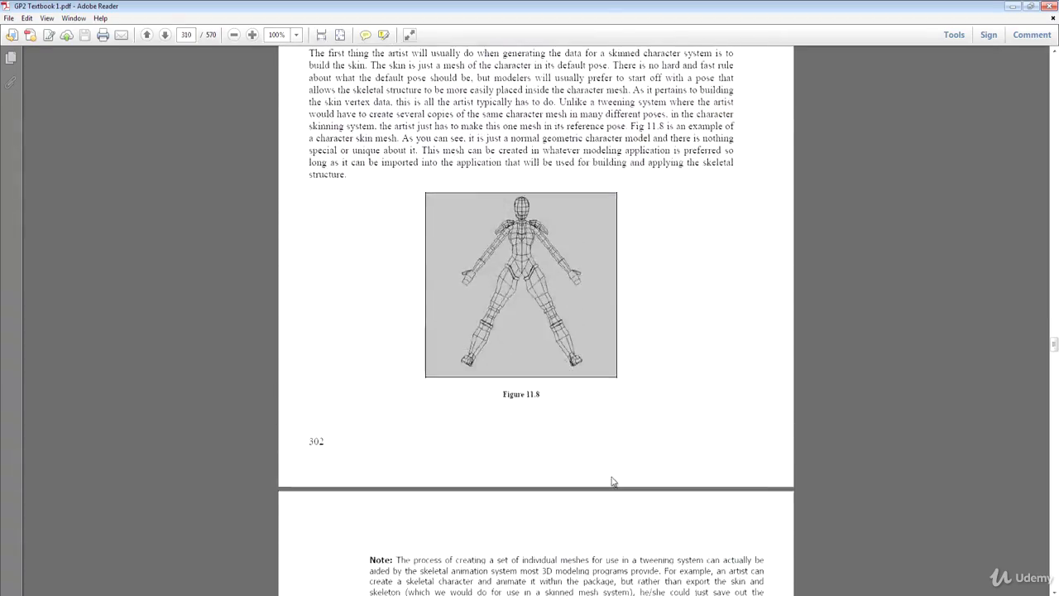
{"action": "scroll", "coordinate": [612, 481], "scroll_direction": "down", "scroll_amount": 20}
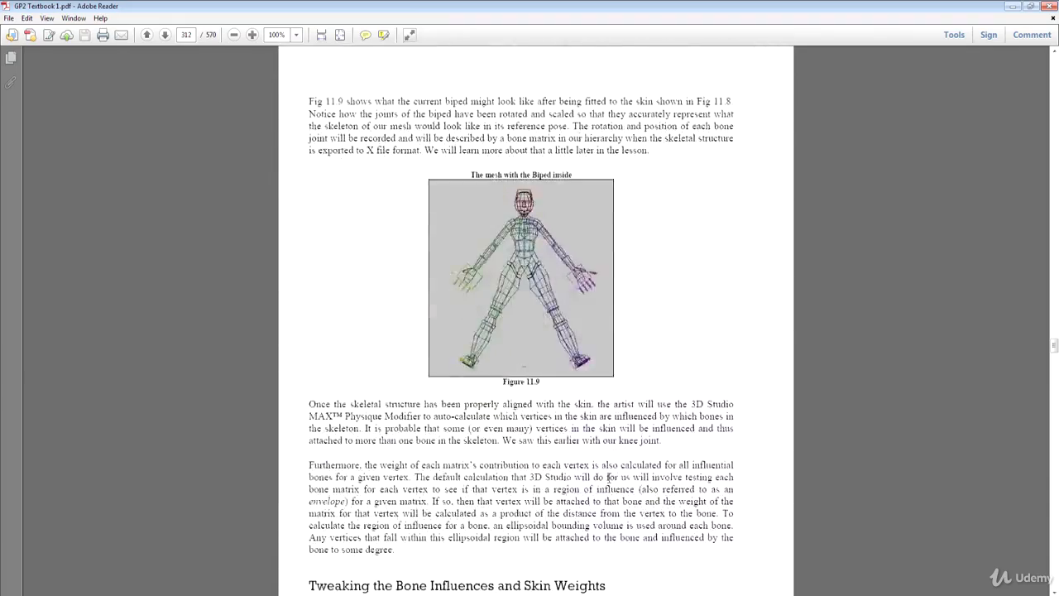
{"action": "scroll", "coordinate": [606, 483], "scroll_direction": "down", "scroll_amount": 20}
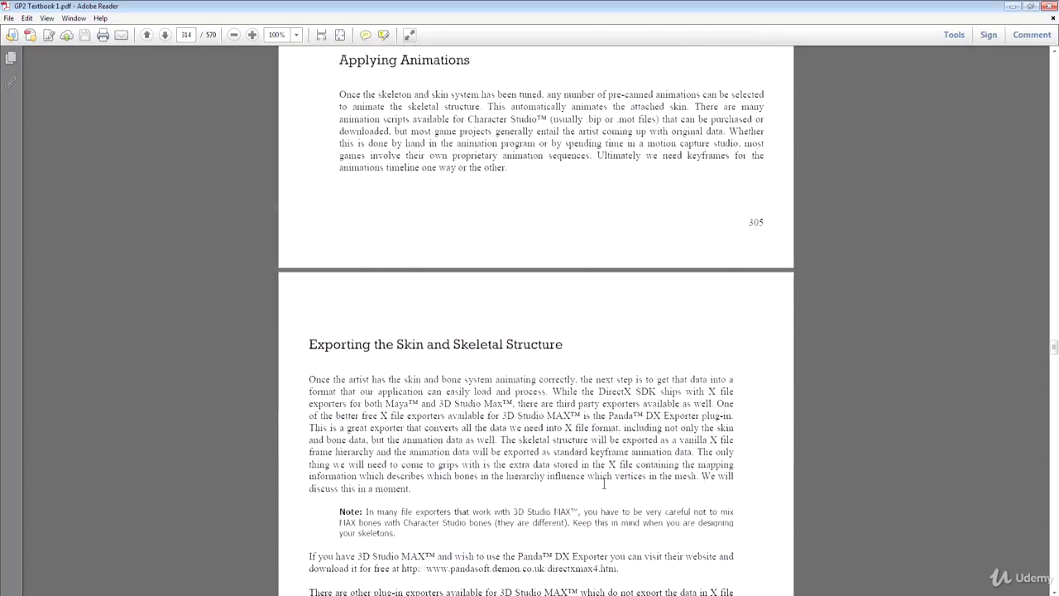
{"action": "scroll", "coordinate": [603, 481], "scroll_direction": "down", "scroll_amount": 15}
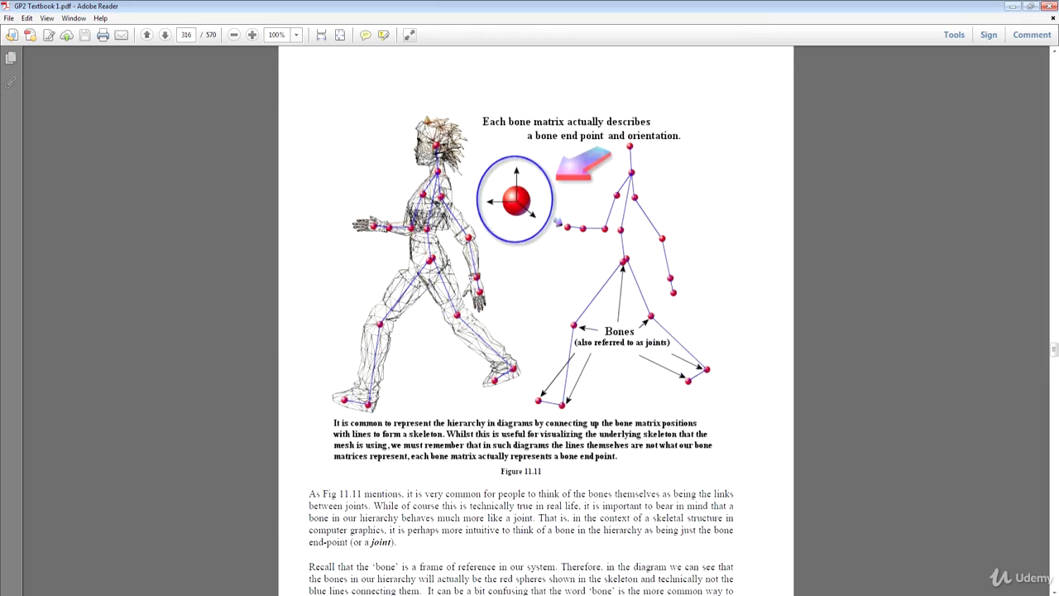
- Switch back to Unity, deactivate the Hips object and add a 3D cube to the scene
{"action": "key", "text": "alt+Tab"}
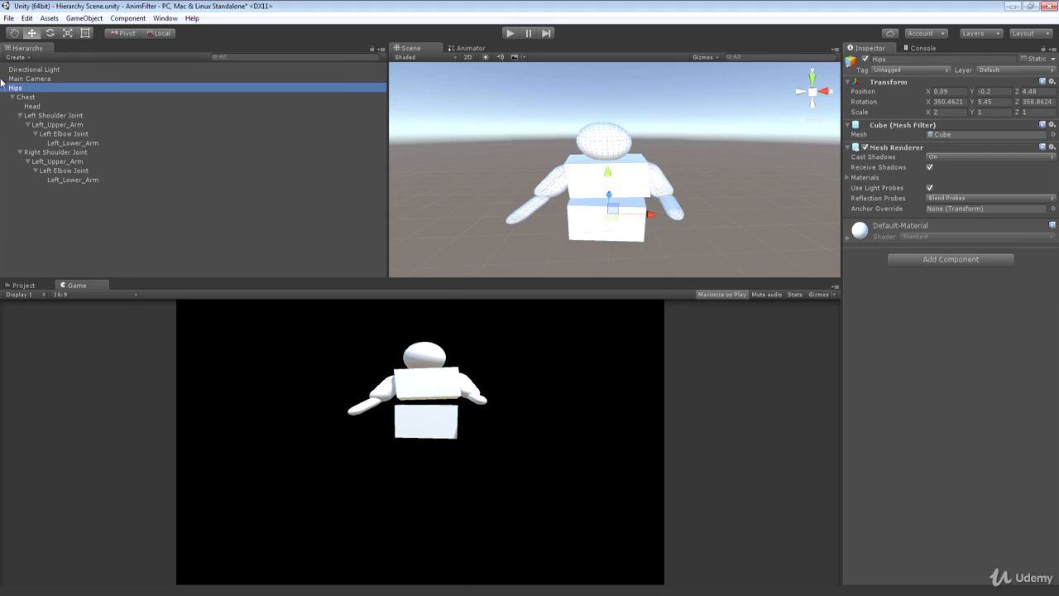
{"action": "left_click", "coordinate": [866, 60]}
{"action": "left_click", "coordinate": [82, 18]}
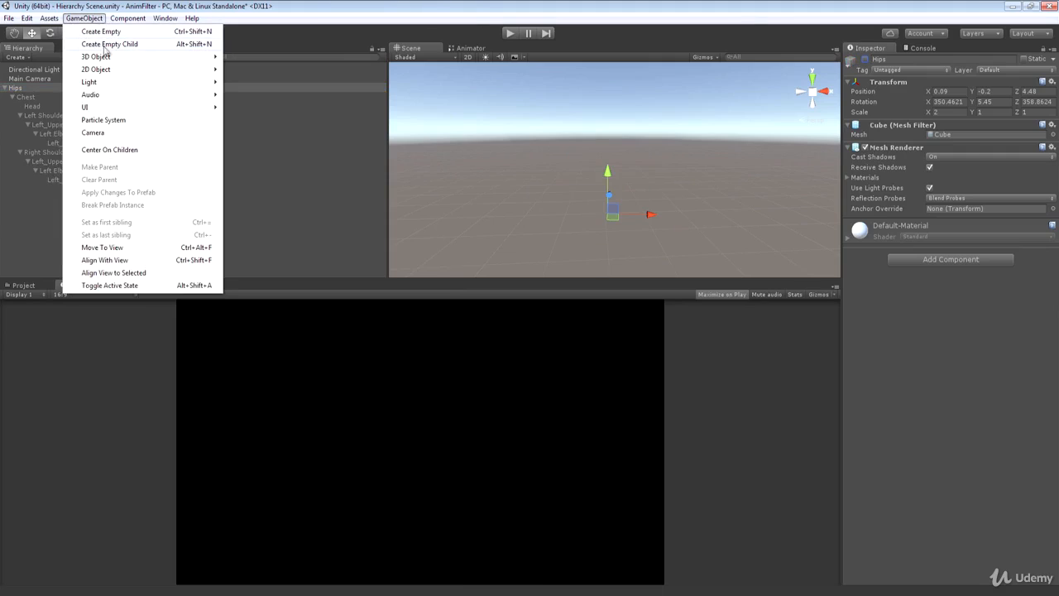
{"action": "mouse_move", "coordinate": [131, 61]}
{"action": "left_click", "coordinate": [238, 57]}
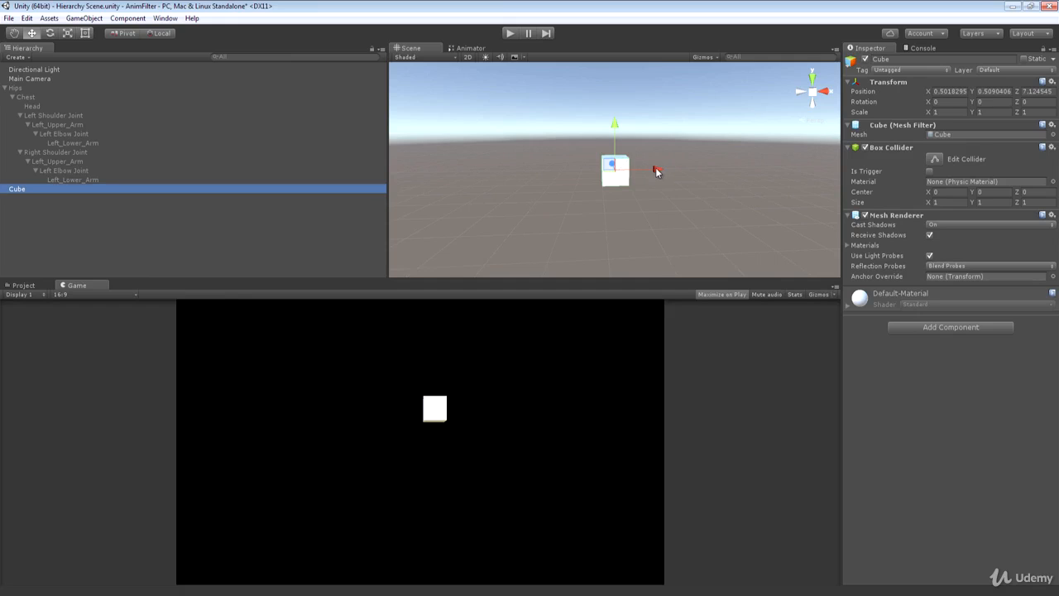
- Move the cube along the X axis to about 0.21 and rotate it about the Y axis to about -549 degrees
{"action": "mouse_move", "coordinate": [655, 171]}
{"action": "left_mouse_down"}
{"action": "mouse_move", "coordinate": [601, 173]}
{"action": "mouse_move", "coordinate": [681, 172]}
{"action": "mouse_move", "coordinate": [641, 173]}
{"action": "left_mouse_up"}
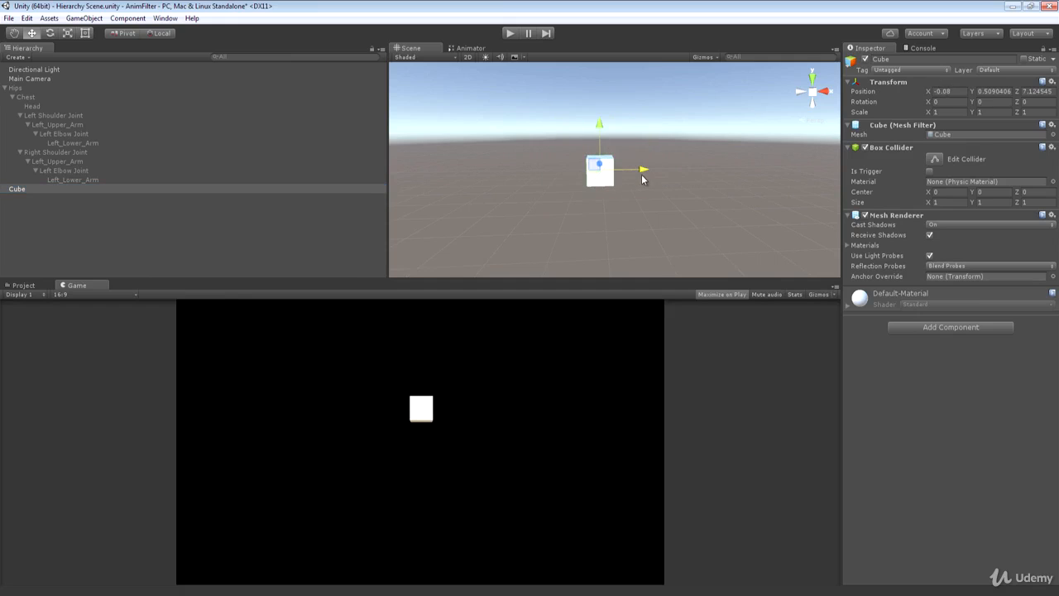
{"action": "scroll", "coordinate": [681, 171], "scroll_direction": "up", "scroll_amount": 3}
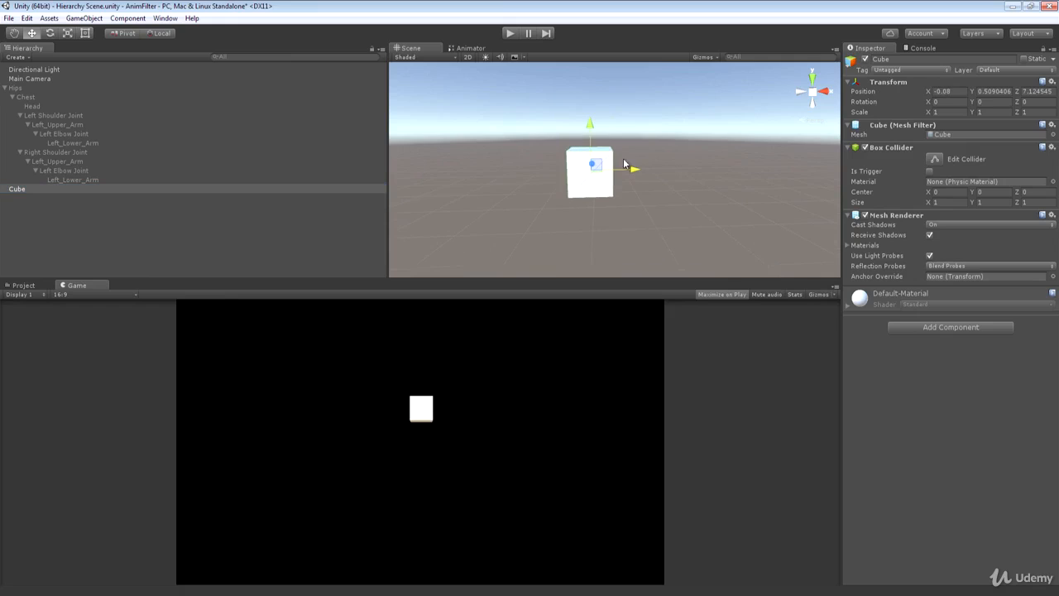
{"action": "mouse_move", "coordinate": [633, 174]}
{"action": "left_mouse_down", "text": "alt"}
{"action": "mouse_move", "coordinate": [648, 189]}
{"action": "mouse_move", "coordinate": [640, 173]}
{"action": "mouse_move", "coordinate": [640, 185]}
{"action": "left_mouse_up", "text": "alt"}
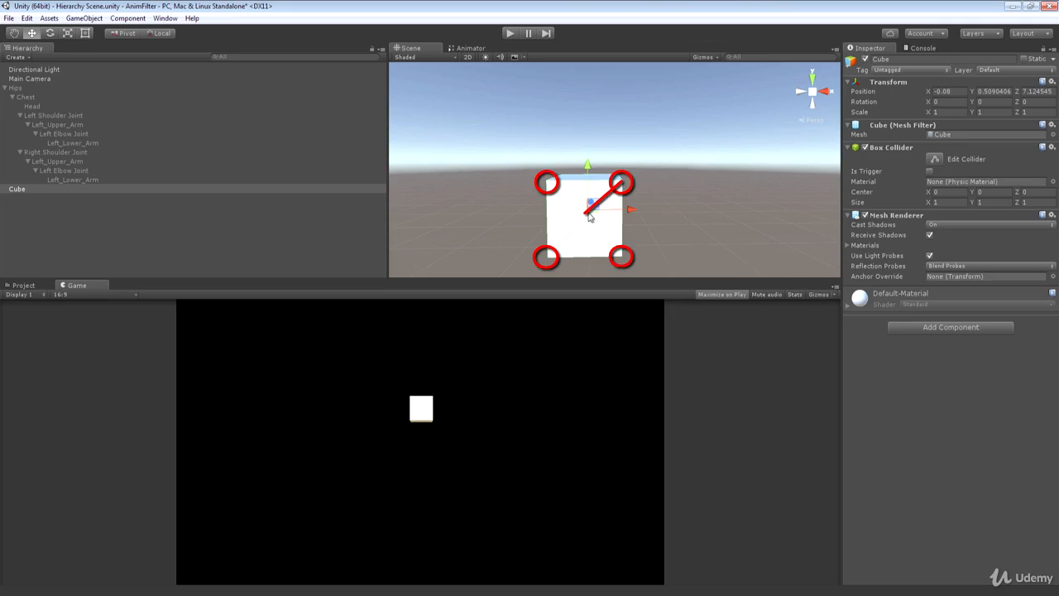
{"action": "mouse_move", "coordinate": [630, 210]}
{"action": "left_mouse_down"}
{"action": "mouse_move", "coordinate": [540, 210]}
{"action": "mouse_move", "coordinate": [790, 210]}
{"action": "mouse_move", "coordinate": [533, 225]}
{"action": "mouse_move", "coordinate": [674, 222]}
{"action": "left_mouse_up"}
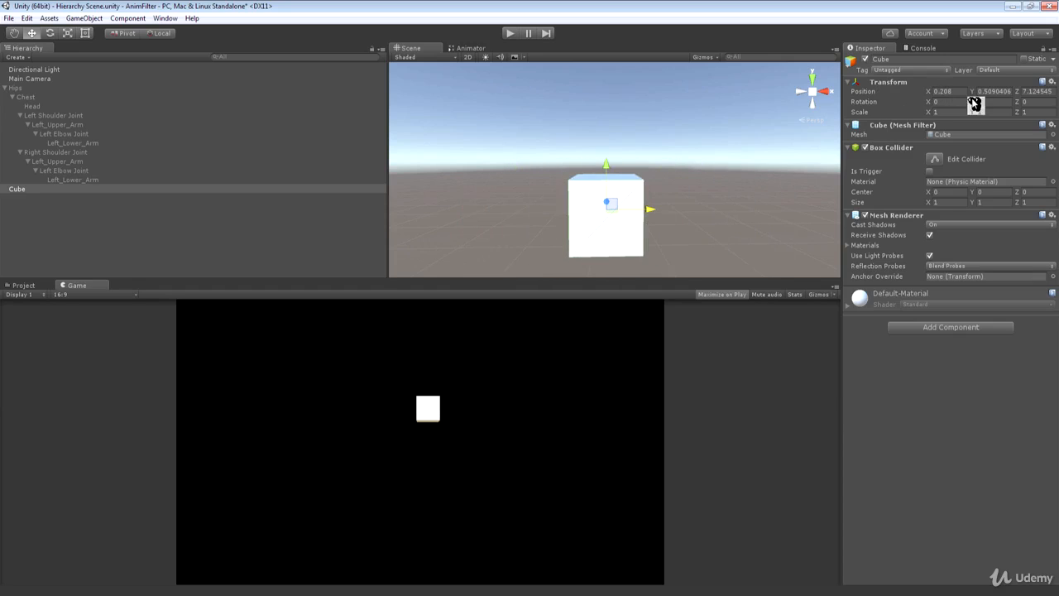
{"action": "left_click_drag", "start_coordinate": [975, 103], "coordinate": [521, 134]}
{"action": "left_click_drag", "start_coordinate": [470, 138], "coordinate": [0, 139]}
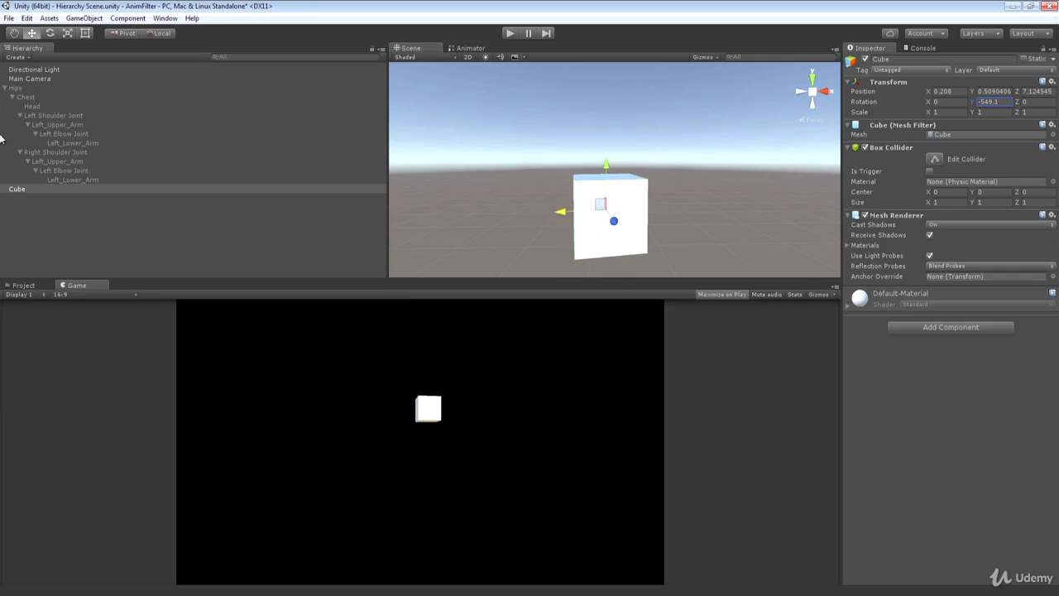
- Deactivate the cube, reactivate the Hips object and frame the body in the scene
{"action": "left_click", "coordinate": [864, 60]}
{"action": "left_click", "coordinate": [23, 88]}
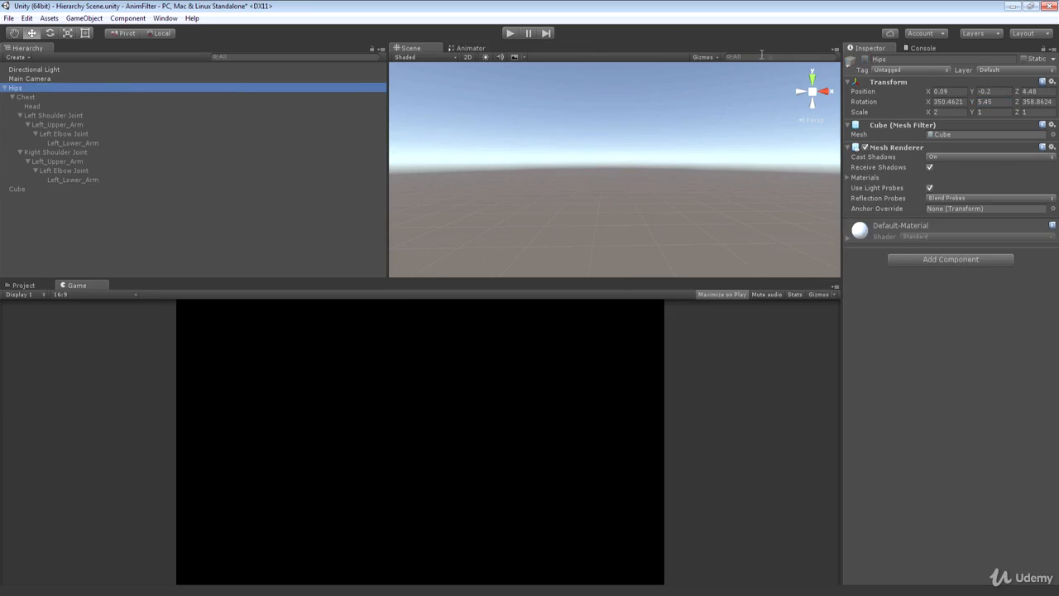
{"action": "left_click", "coordinate": [864, 61]}
{"action": "key", "text": "f"}
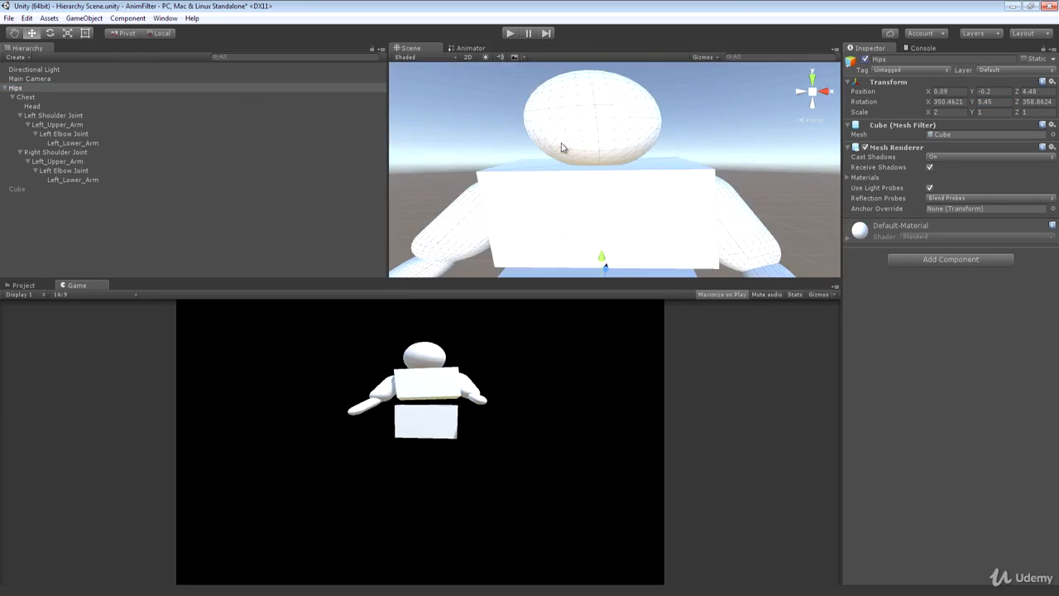
{"action": "left_click_drag", "start_coordinate": [633, 135], "coordinate": [564, 130], "text": "alt"}
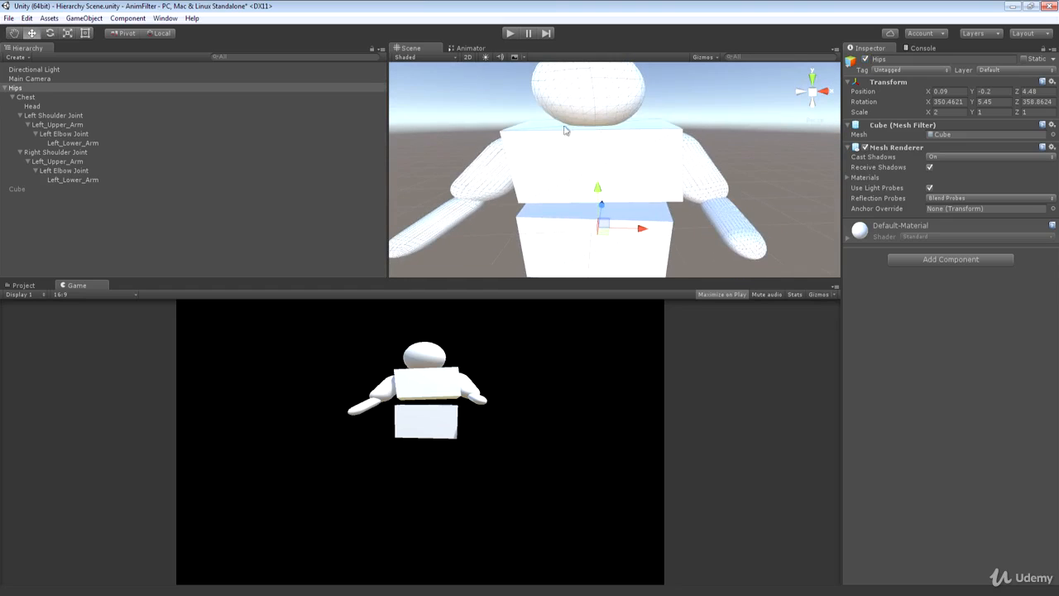
- Move the Left_Lower_Arm under Left Shoulder Joint slightly outward, and shift the one under Right Shoulder Joint to about X -0.12, Y -0.37, Z -0.38
{"action": "left_click", "coordinate": [79, 142]}
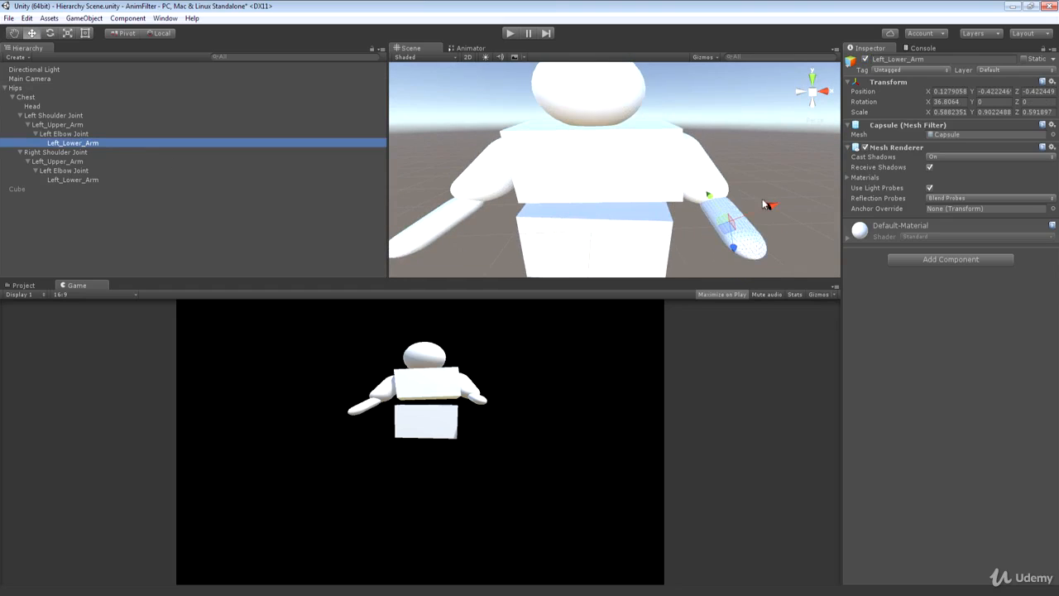
{"action": "mouse_move", "coordinate": [774, 207]}
{"action": "left_mouse_down"}
{"action": "mouse_move", "coordinate": [787, 201]}
{"action": "mouse_move", "coordinate": [764, 207]}
{"action": "mouse_move", "coordinate": [778, 205]}
{"action": "left_mouse_up"}
{"action": "left_click", "coordinate": [473, 235]}
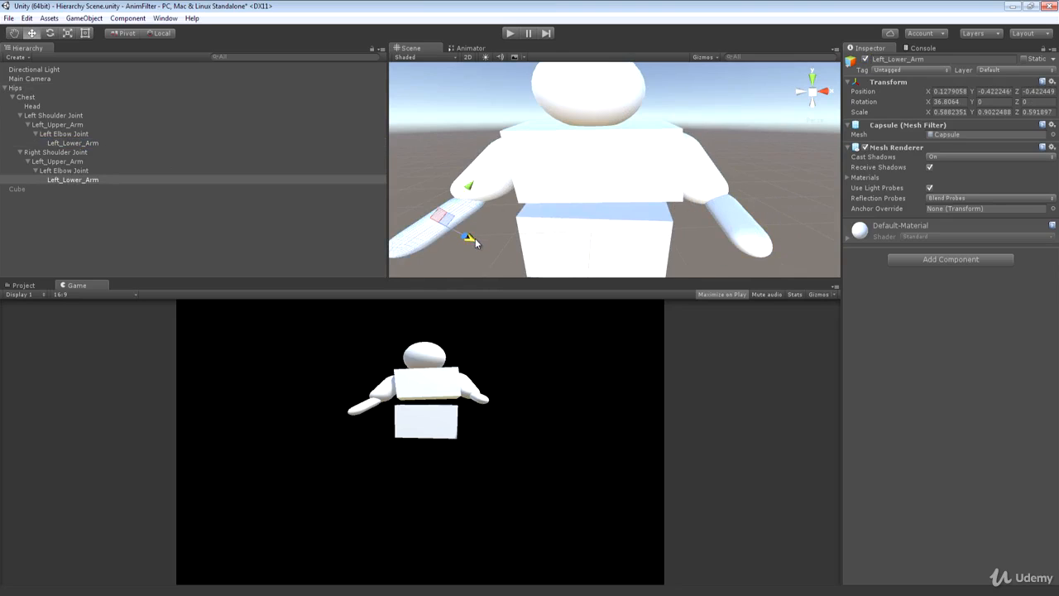
{"action": "mouse_move", "coordinate": [474, 236]}
{"action": "left_mouse_down"}
{"action": "mouse_move", "coordinate": [442, 225]}
{"action": "mouse_move", "coordinate": [468, 238]}
{"action": "left_mouse_up"}
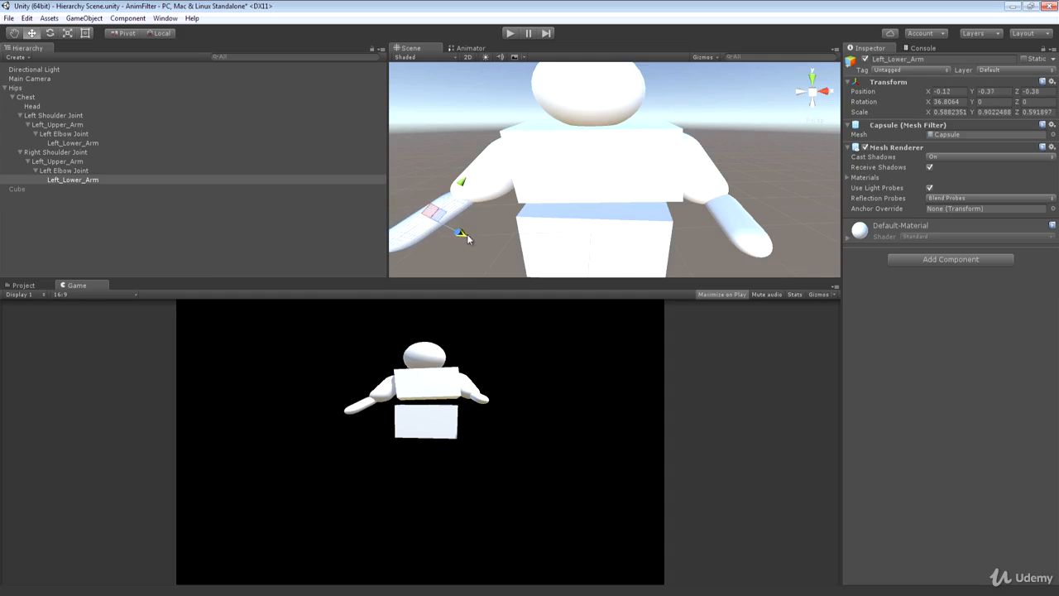
- Shift the Left_Lower_Arm under Left Shoulder Joint to about X 0.235, Y -0.41, Z -0.44, and examine its pivot and elbow connection up close
{"action": "left_click", "coordinate": [757, 236]}
{"action": "left_click_drag", "start_coordinate": [777, 210], "coordinate": [777, 208]}
{"action": "mouse_move", "coordinate": [776, 207]}
{"action": "right_mouse_down"}
{"action": "mouse_move", "coordinate": [759, 196]}
{"action": "mouse_move", "coordinate": [790, 206]}
{"action": "right_mouse_up"}
{"action": "key", "text": "w"}
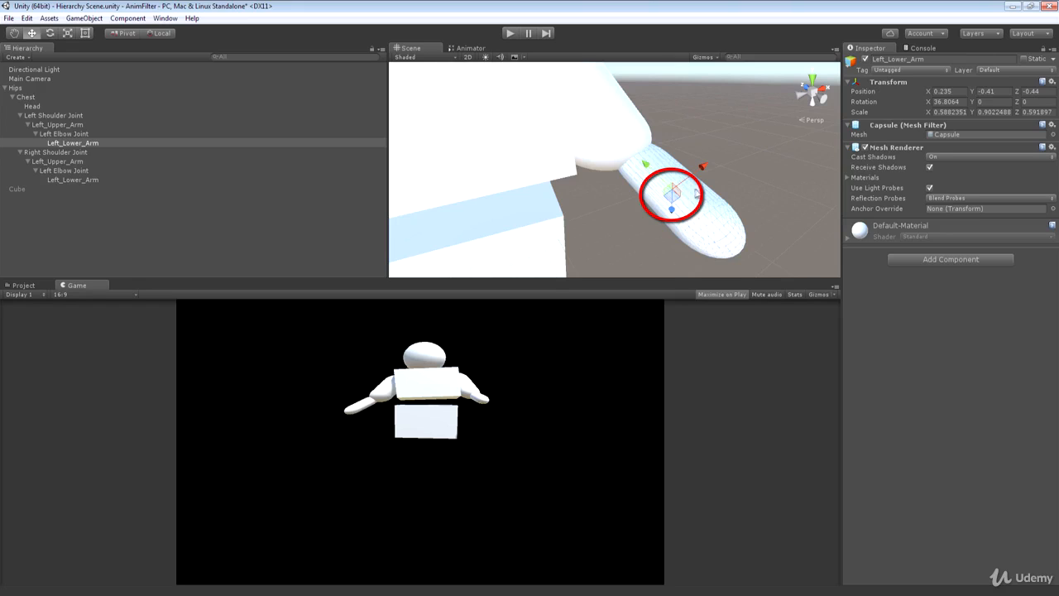
{"action": "right_click_drag", "start_coordinate": [697, 139], "coordinate": [679, 136]}
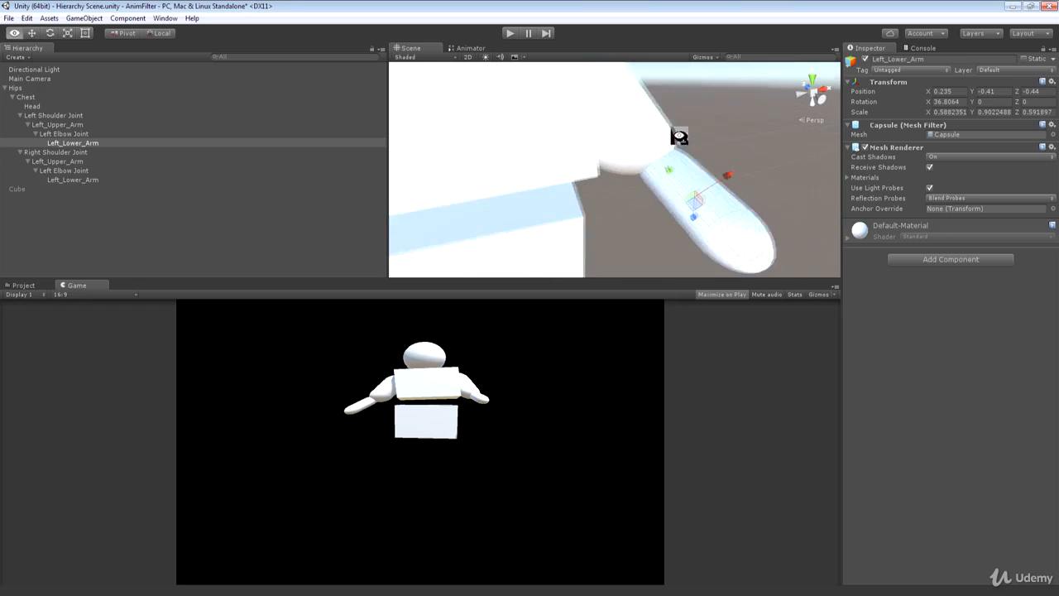
{"action": "scroll", "coordinate": [683, 137], "scroll_direction": "down", "scroll_amount": 8}
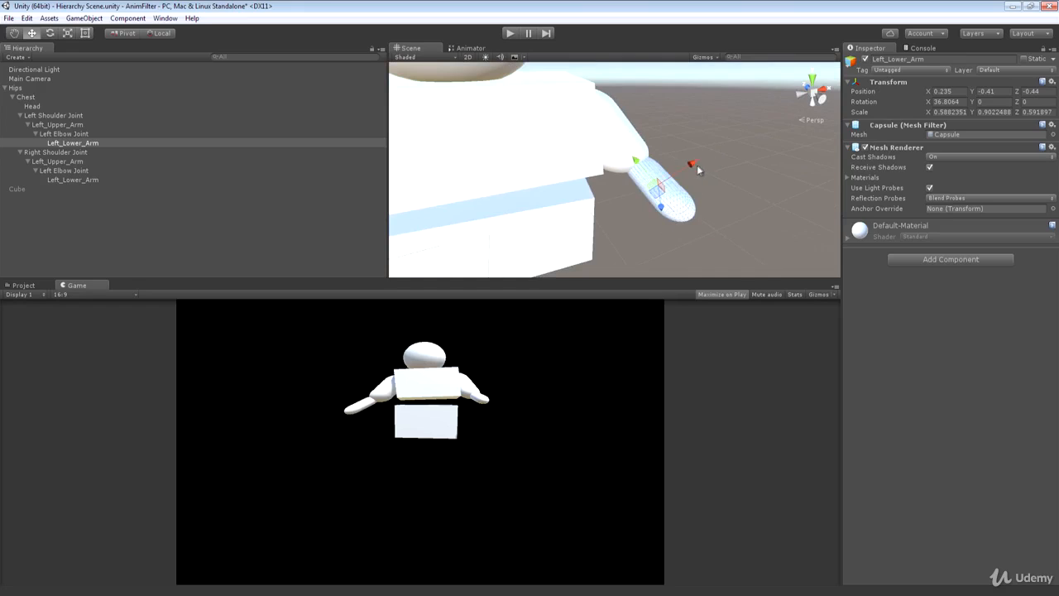
{"action": "left_click_drag", "start_coordinate": [692, 168], "coordinate": [661, 120]}
{"action": "scroll", "coordinate": [667, 125], "scroll_direction": "down", "scroll_amount": 6}
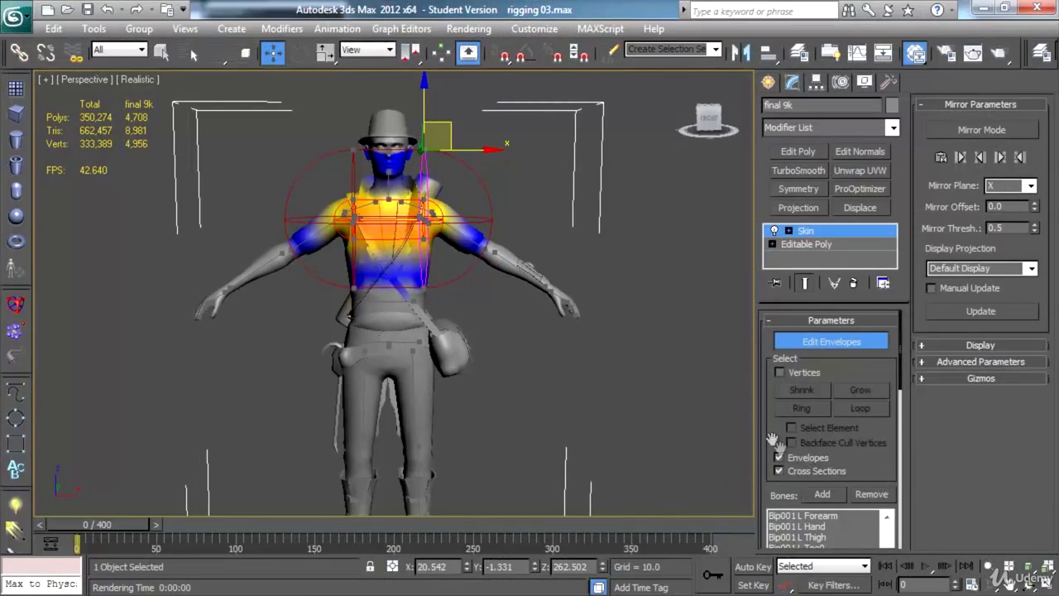
- In 3ds Max, examine the skin envelopes and weight influence of the hatted character's clavicle and pelvis-area bones
{"action": "left_click_drag", "start_coordinate": [536, 179], "coordinate": [395, 338]}
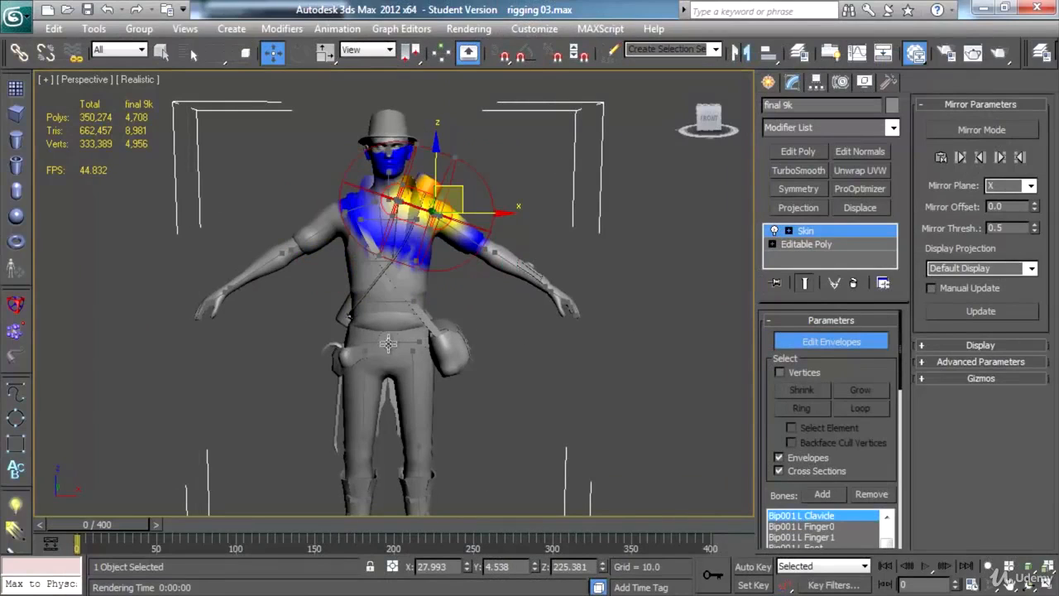
{"action": "left_click", "coordinate": [388, 343]}
{"action": "left_click", "coordinate": [411, 342]}
{"action": "middle_click_drag", "start_coordinate": [422, 405], "coordinate": [454, 302]}
{"action": "left_click", "coordinate": [428, 342]}
{"action": "left_click", "coordinate": [370, 198]}
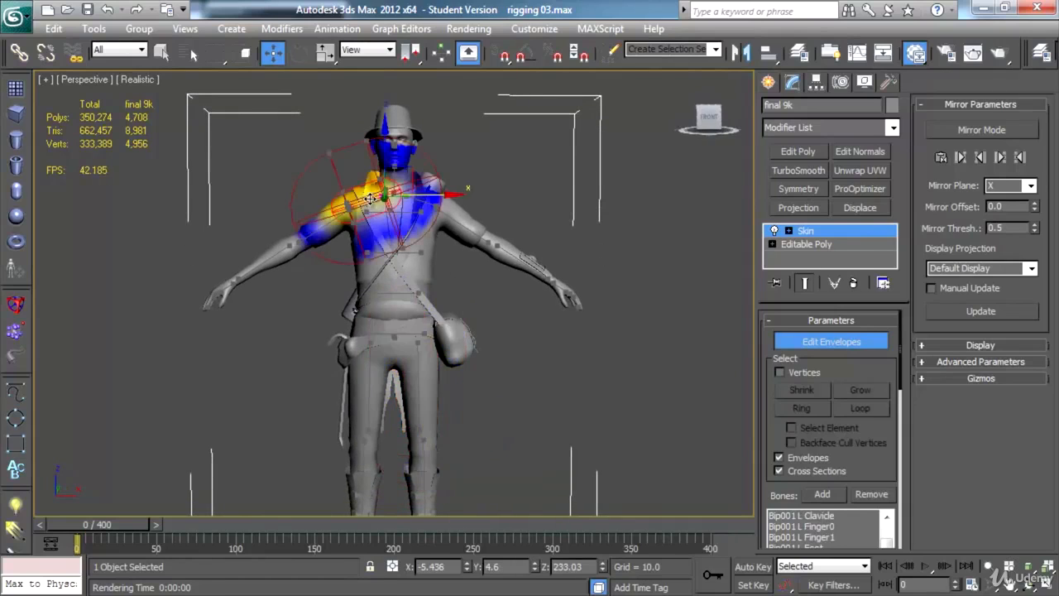
{"action": "scroll", "coordinate": [370, 198], "scroll_direction": "up", "scroll_amount": 2}
{"action": "middle_click_drag", "start_coordinate": [388, 251], "coordinate": [388, 298]}
{"action": "scroll", "coordinate": [367, 260], "scroll_direction": "up", "scroll_amount": 2}
{"action": "middle_click_drag", "start_coordinate": [366, 259], "coordinate": [392, 272], "text": "alt"}
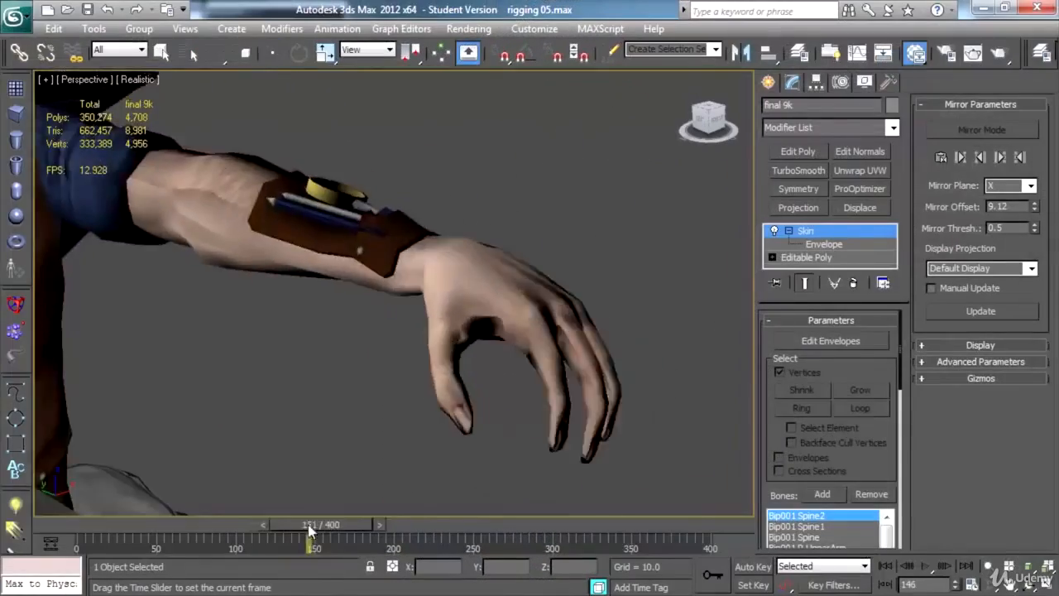
- Scrub the rigging 05 animation past frame 150 and examine the skin deformation from the hand out to the whole body
{"action": "left_click_drag", "start_coordinate": [273, 526], "coordinate": [293, 524]}
{"action": "scroll", "coordinate": [314, 425], "scroll_direction": "down", "scroll_amount": 3}
{"action": "middle_click_drag", "start_coordinate": [314, 425], "coordinate": [391, 345]}
{"action": "scroll", "coordinate": [384, 335], "scroll_direction": "down", "scroll_amount": 3}
{"action": "left_click_drag", "start_coordinate": [321, 524], "coordinate": [389, 524]}
{"action": "middle_click_drag", "start_coordinate": [446, 411], "coordinate": [339, 409], "text": "alt"}
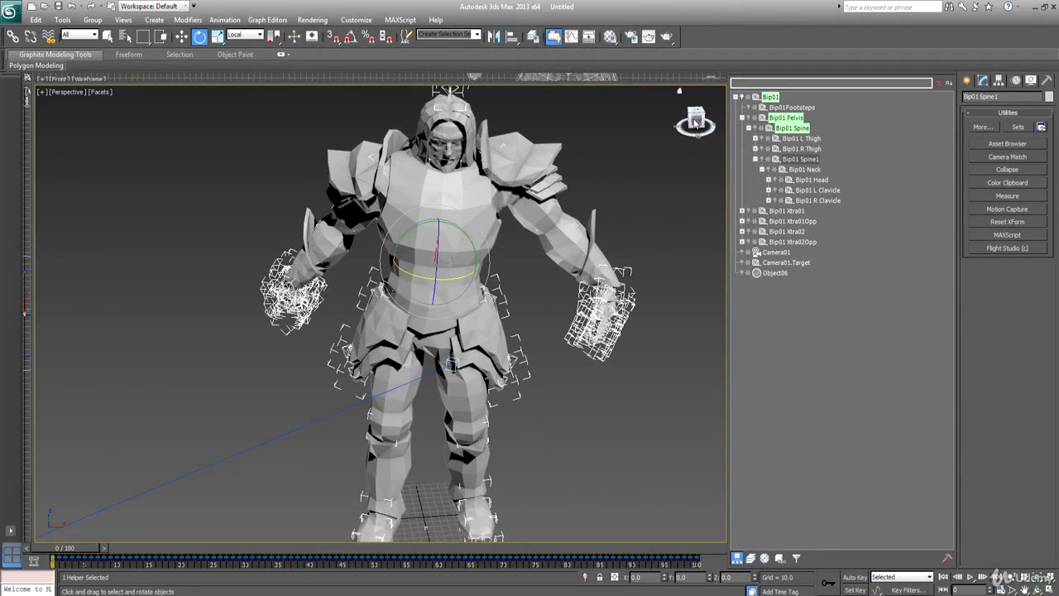
- Rotate the armoured character's Bip01 Spine1 bone back and forth about its local X axis, twisting the upper body
{"action": "left_click_drag", "start_coordinate": [694, 123], "coordinate": [695, 118]}
{"action": "mouse_move", "coordinate": [443, 277]}
{"action": "left_mouse_down"}
{"action": "mouse_move", "coordinate": [494, 263]}
{"action": "mouse_move", "coordinate": [385, 281]}
{"action": "mouse_move", "coordinate": [503, 282]}
{"action": "mouse_move", "coordinate": [394, 287]}
{"action": "mouse_move", "coordinate": [435, 285]}
{"action": "left_mouse_up"}
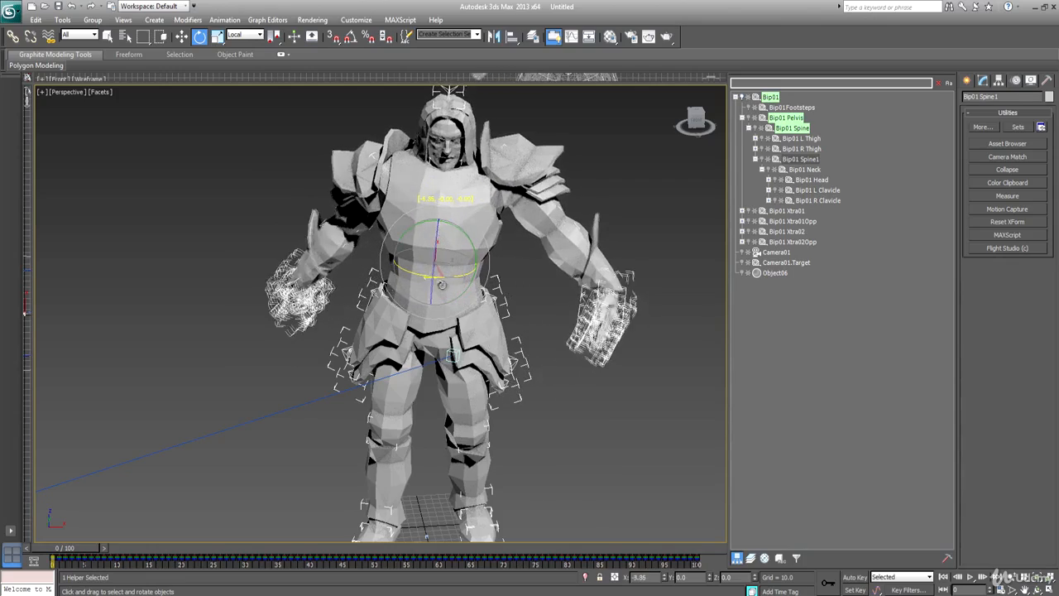
{"action": "left_click_drag", "start_coordinate": [486, 276], "coordinate": [542, 267]}
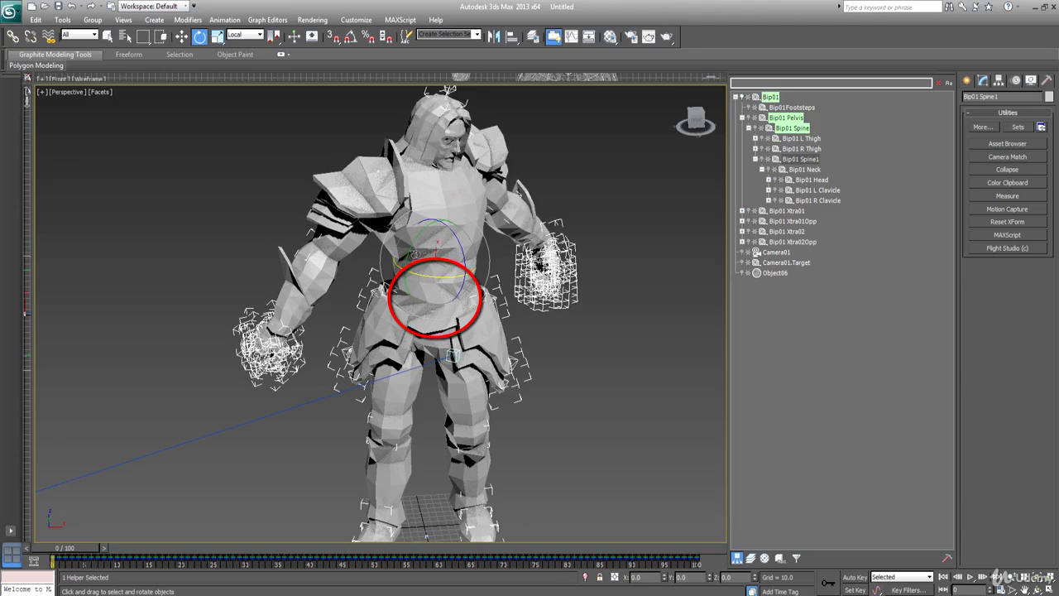
{"action": "left_click_drag", "start_coordinate": [456, 276], "coordinate": [418, 282]}
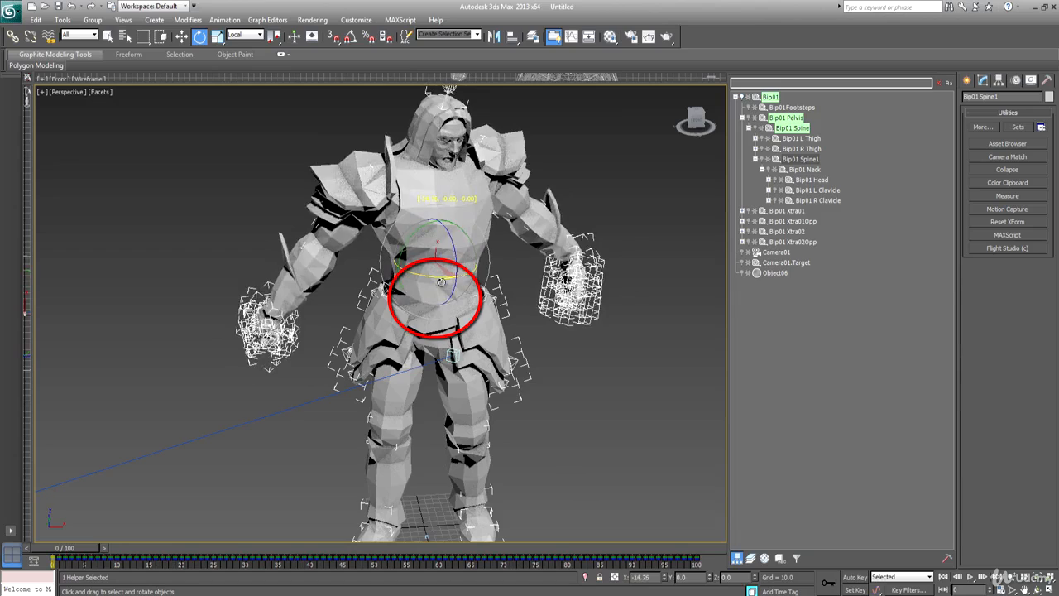
{"action": "mouse_move", "coordinate": [383, 289]}
{"action": "left_mouse_down"}
{"action": "mouse_move", "coordinate": [362, 291]}
{"action": "mouse_move", "coordinate": [398, 285]}
{"action": "left_mouse_up"}
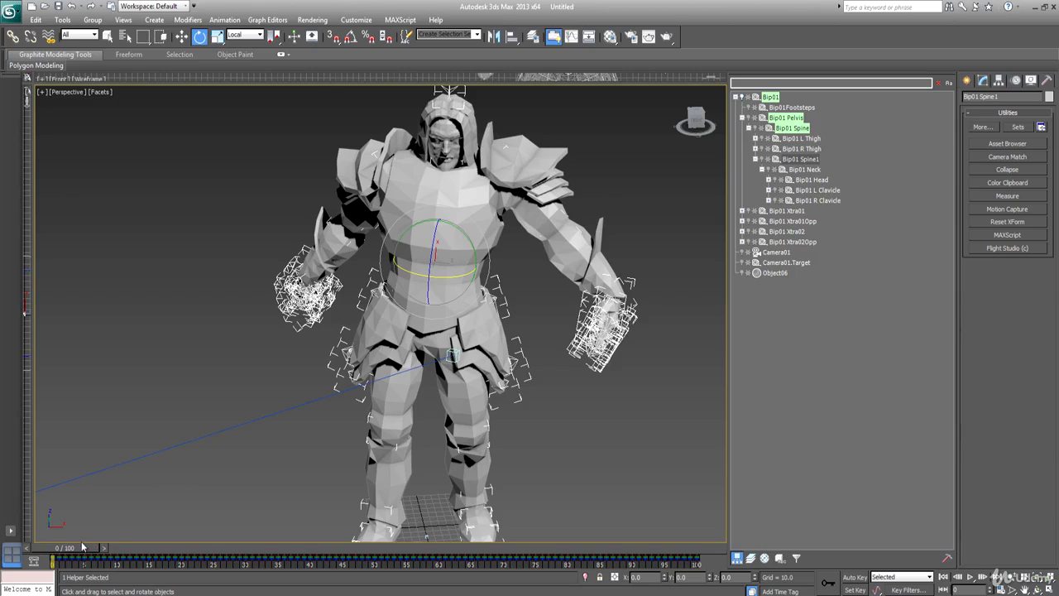
{"action": "left_click_drag", "start_coordinate": [80, 546], "coordinate": [52, 569]}
{"action": "key", "text": "e"}
{"action": "left_click_drag", "start_coordinate": [448, 277], "coordinate": [500, 278]}
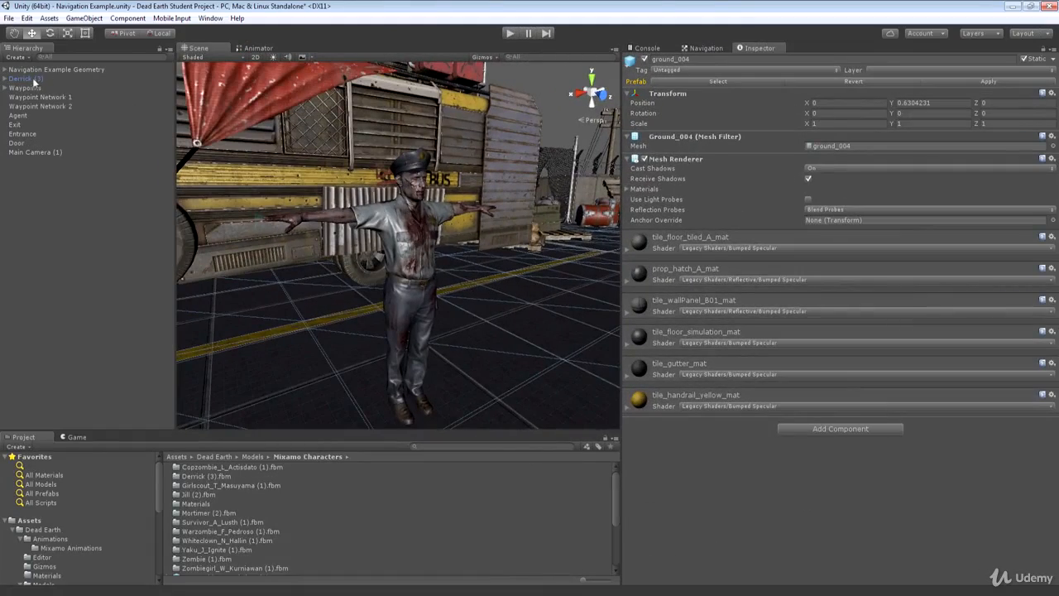
- In Unity, expand the full Derrick (3) hierarchy and examine its Base and Mesh 1 objects in the scene
{"action": "left_click", "coordinate": [33, 78]}
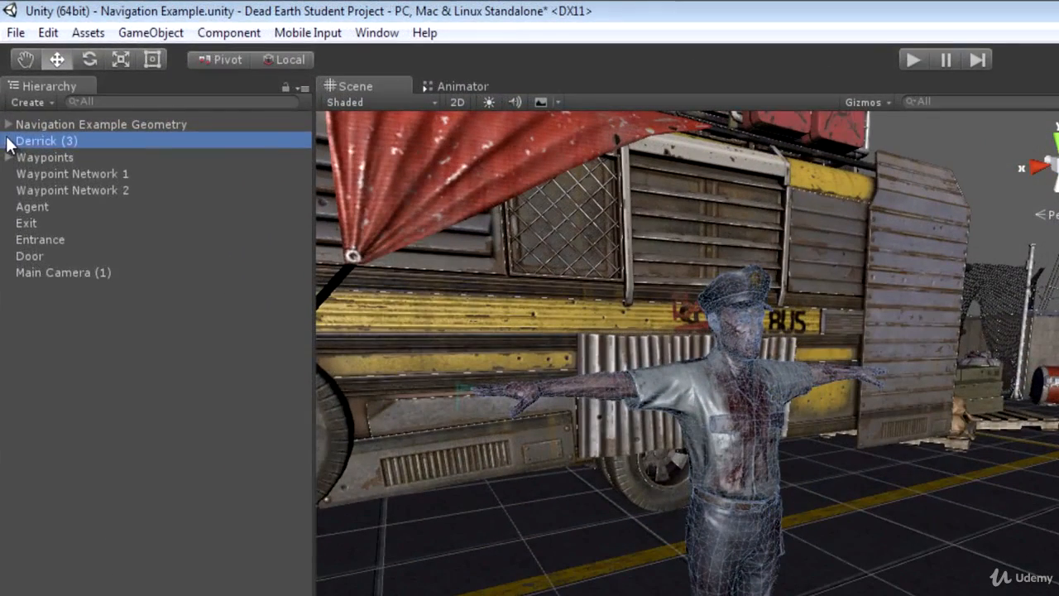
{"action": "left_click", "coordinate": [5, 79], "text": "alt"}
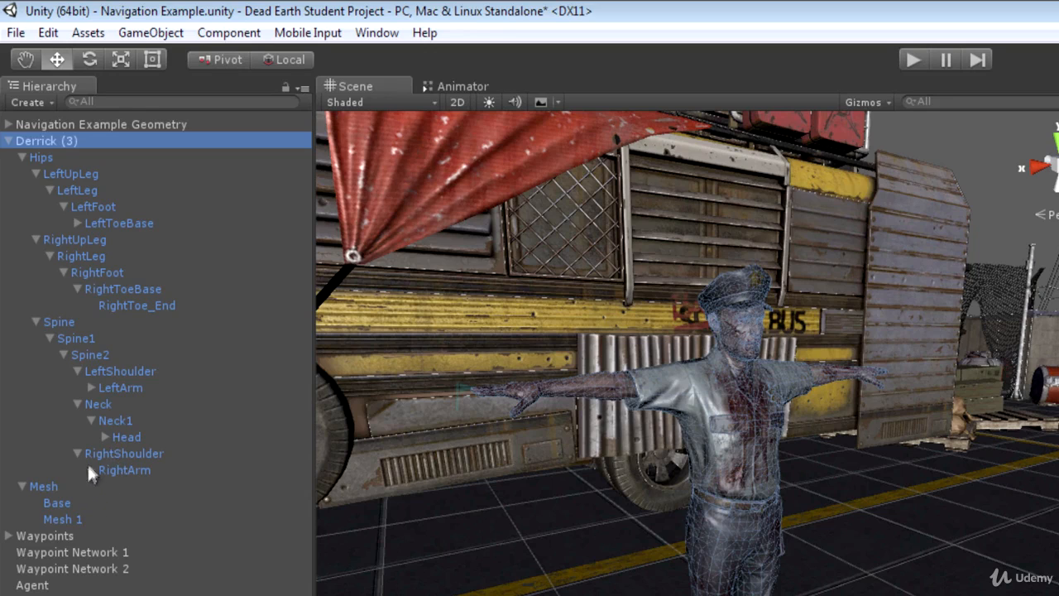
{"action": "left_click", "coordinate": [60, 502]}
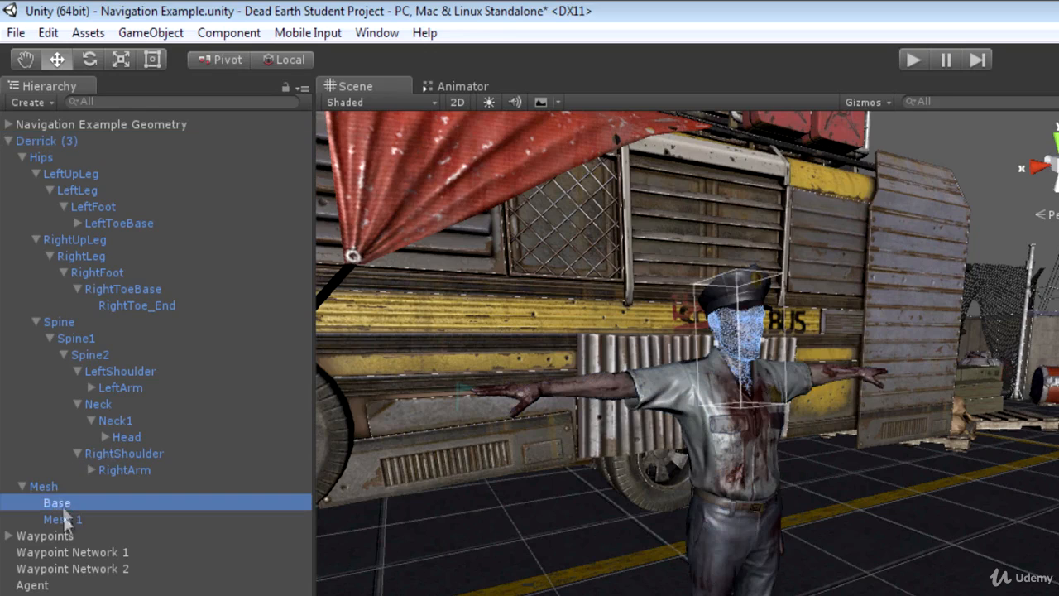
{"action": "left_click", "coordinate": [63, 520]}
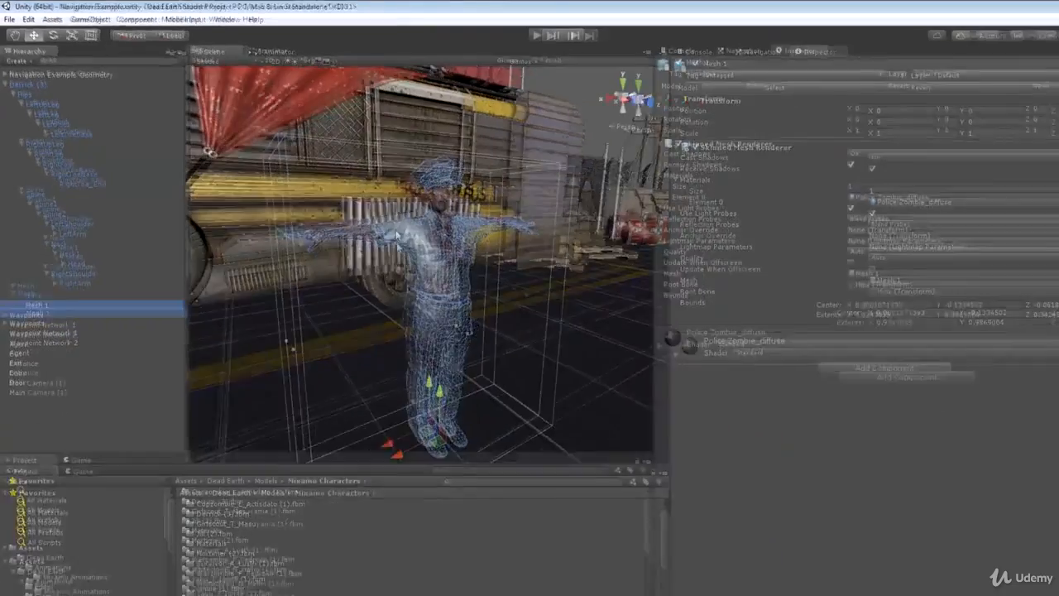
{"action": "right_click_drag", "start_coordinate": [790, 294], "coordinate": [805, 312]}
{"action": "right_click_drag", "start_coordinate": [449, 173], "coordinate": [417, 166]}
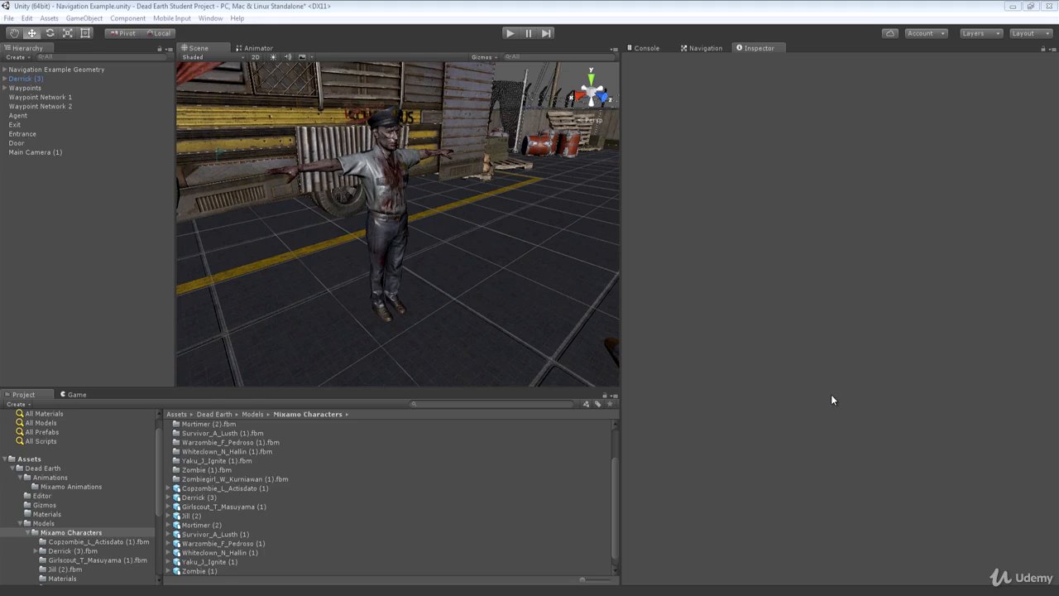
- Browse the Mixamo Animations folder, and place the Jill (2) model from Mixamo Characters beside the policeman at about X -13.47, Z 22.29
{"action": "left_click", "coordinate": [66, 486]}
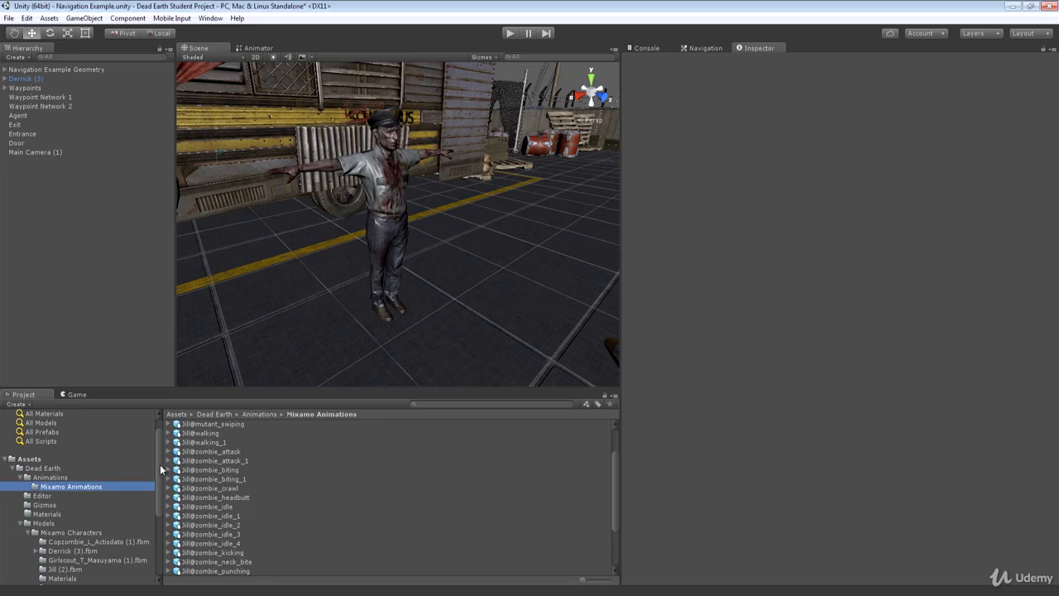
{"action": "left_click_drag", "start_coordinate": [160, 470], "coordinate": [158, 500]}
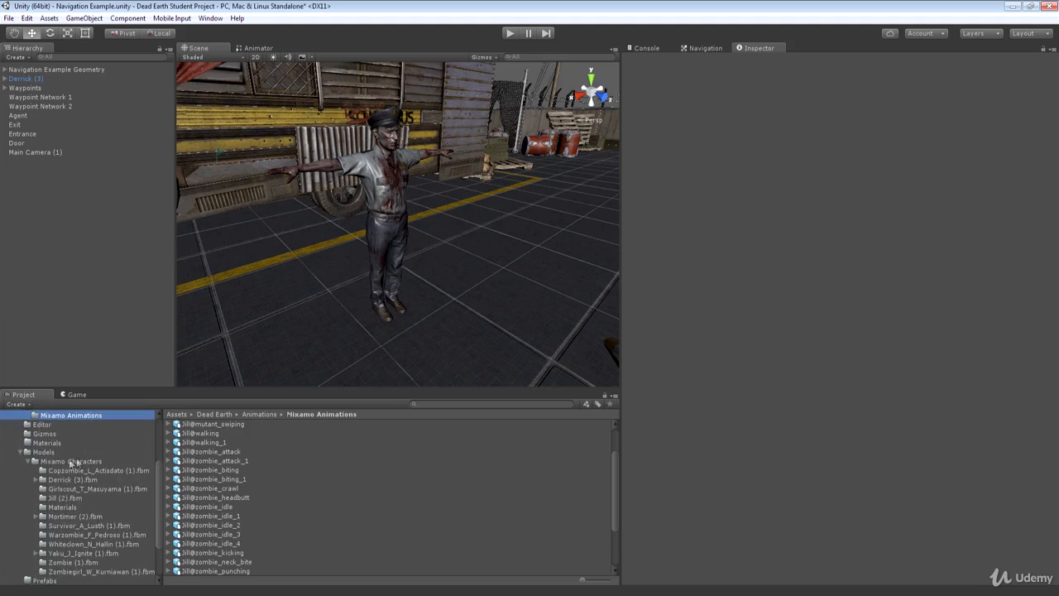
{"action": "left_click", "coordinate": [48, 454]}
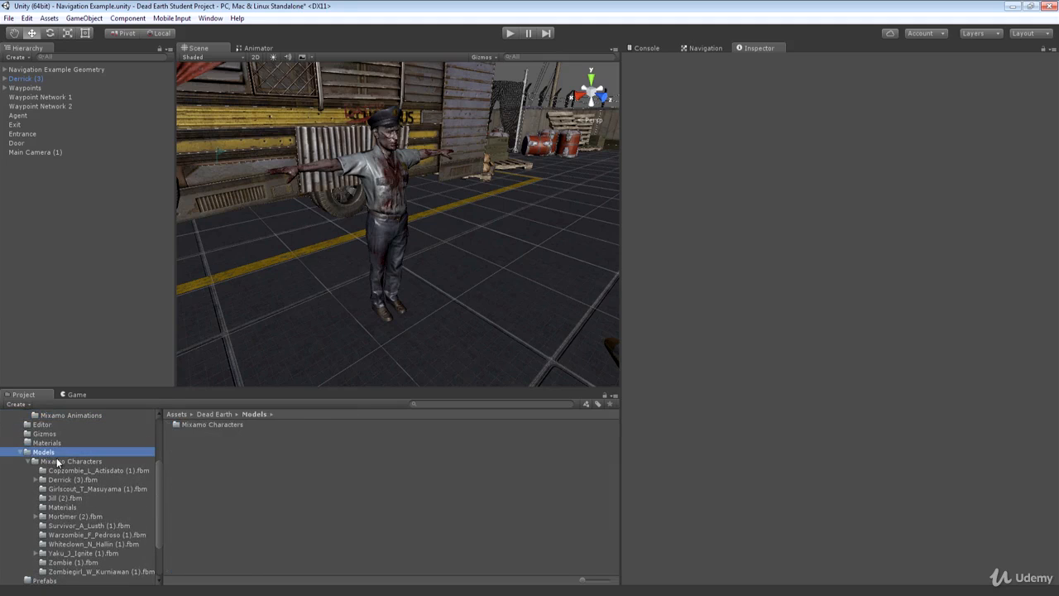
{"action": "left_click", "coordinate": [65, 461]}
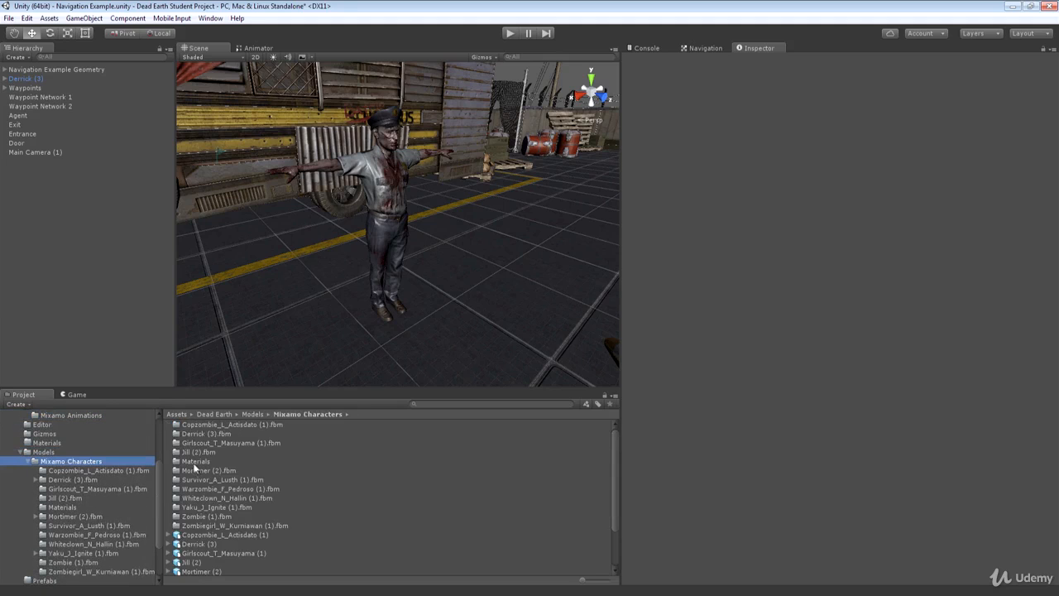
{"action": "scroll", "coordinate": [192, 516], "scroll_direction": "down", "scroll_amount": 2}
{"action": "left_click_drag", "start_coordinate": [186, 527], "coordinate": [502, 299]}
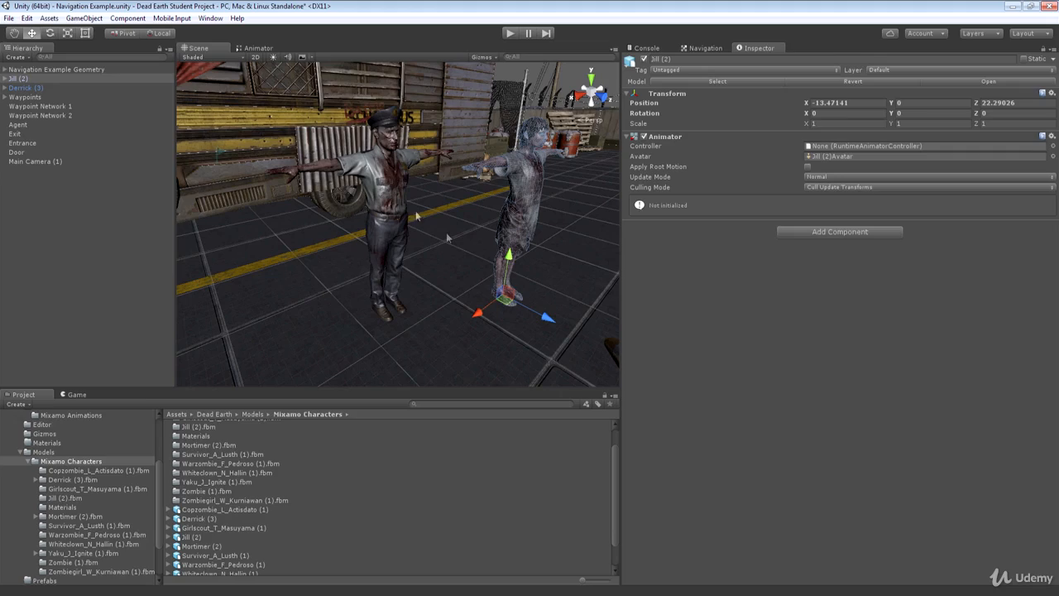
- Examine the individual meshes under Jill_HiRes_Meshes in the Jill (2) hierarchy, including the eyes, gown and hair, and collapse the group
{"action": "left_click", "coordinate": [6, 78]}
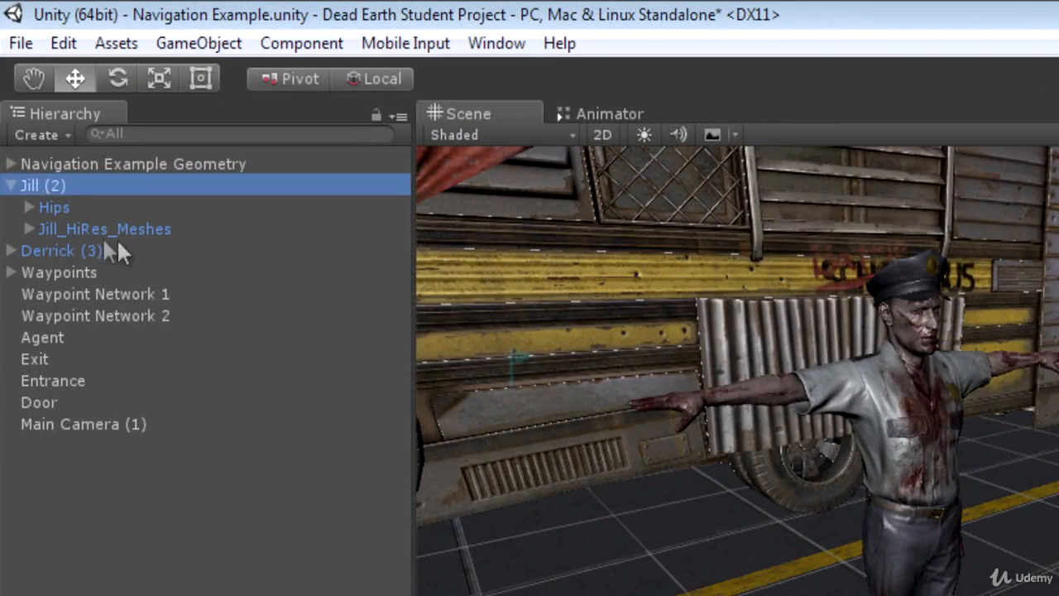
{"action": "left_click", "coordinate": [83, 229]}
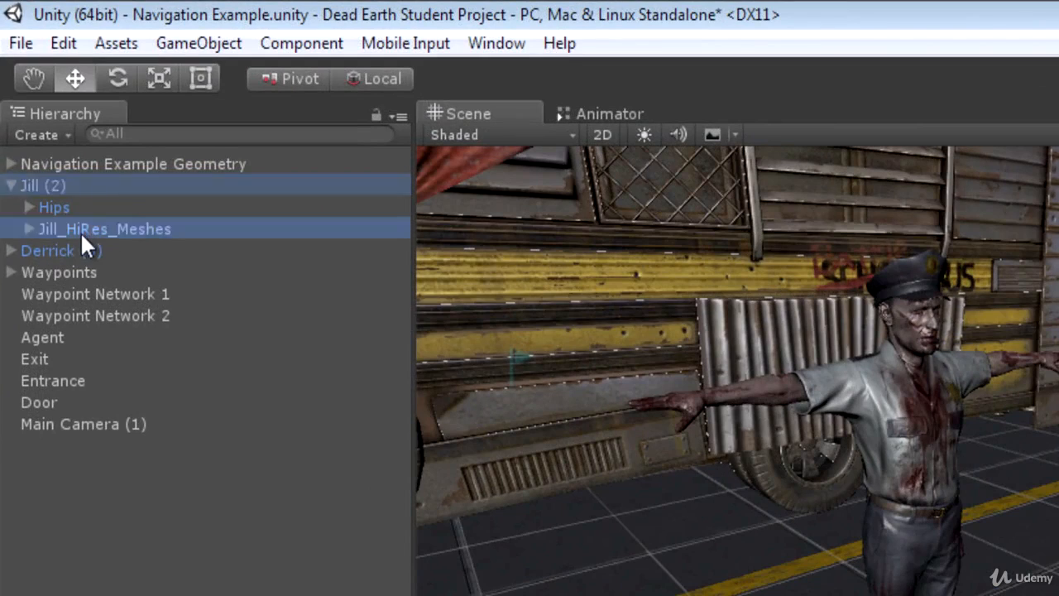
{"action": "left_click", "coordinate": [29, 228]}
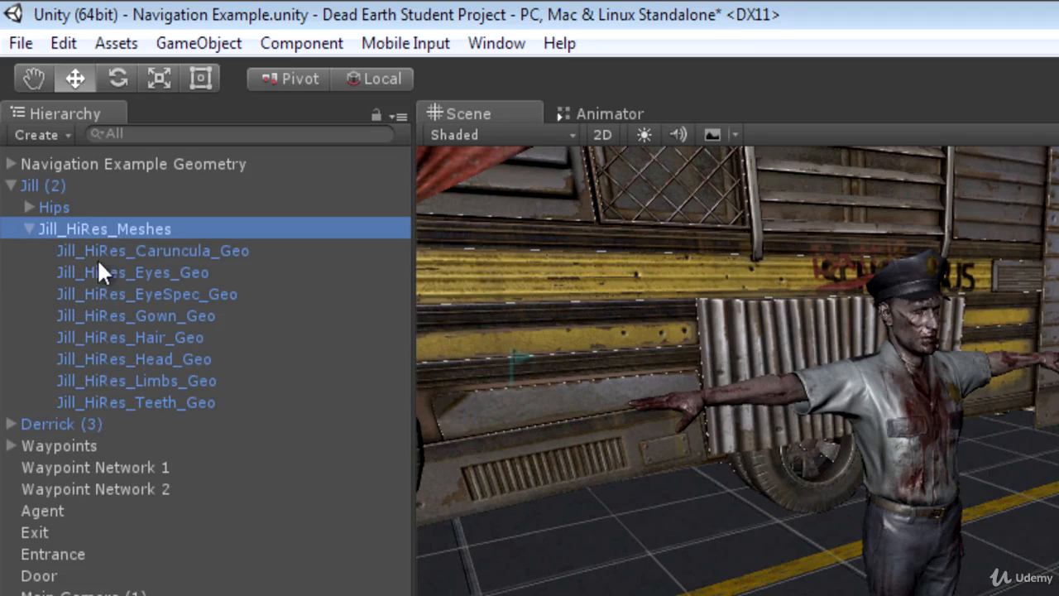
{"action": "left_click", "coordinate": [124, 250]}
{"action": "left_click", "coordinate": [131, 272]}
{"action": "left_click", "coordinate": [137, 294]}
{"action": "left_click", "coordinate": [139, 315]}
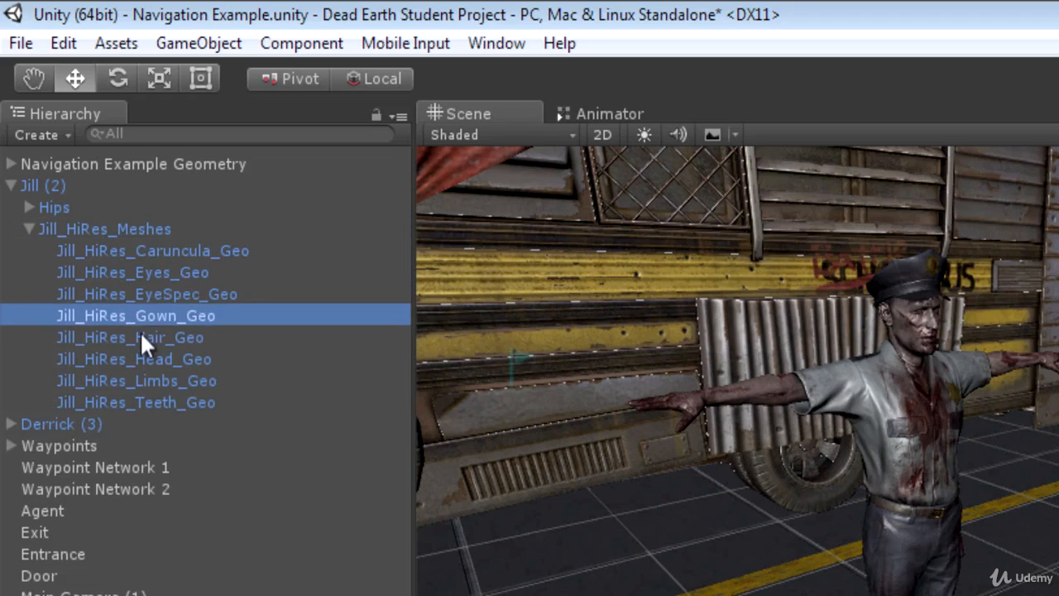
{"action": "left_click", "coordinate": [140, 337]}
{"action": "left_click", "coordinate": [136, 313]}
{"action": "left_click", "coordinate": [139, 291]}
{"action": "left_click", "coordinate": [131, 230]}
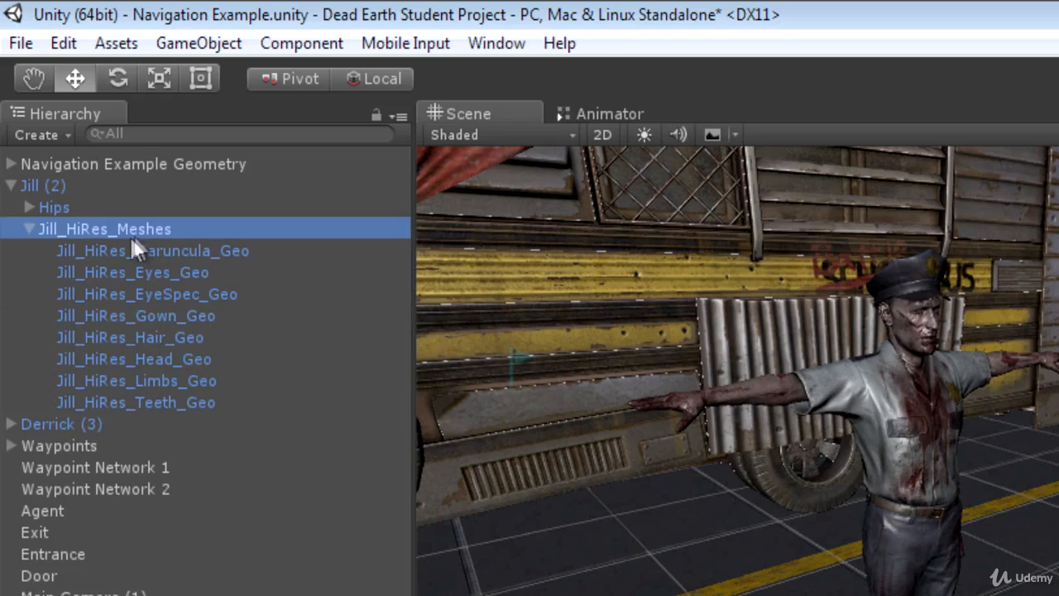
{"action": "left_click", "coordinate": [28, 227]}
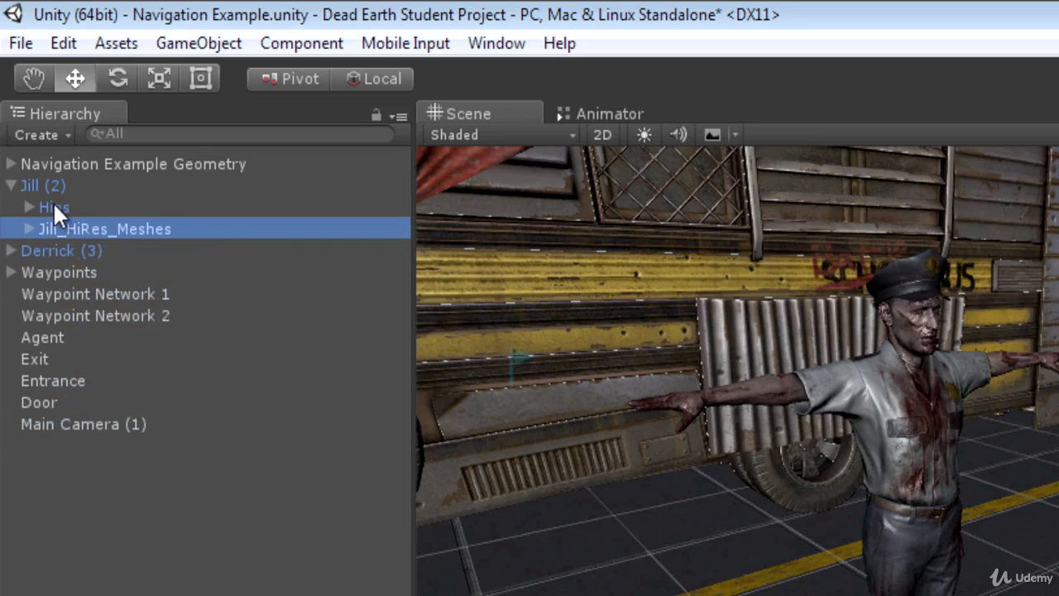
- Examine the bone hierarchy under Jill's Hips, covering LeftUpLeg with its child bones, RightUpLeg and Spine, and select Hips
{"action": "left_click", "coordinate": [53, 205]}
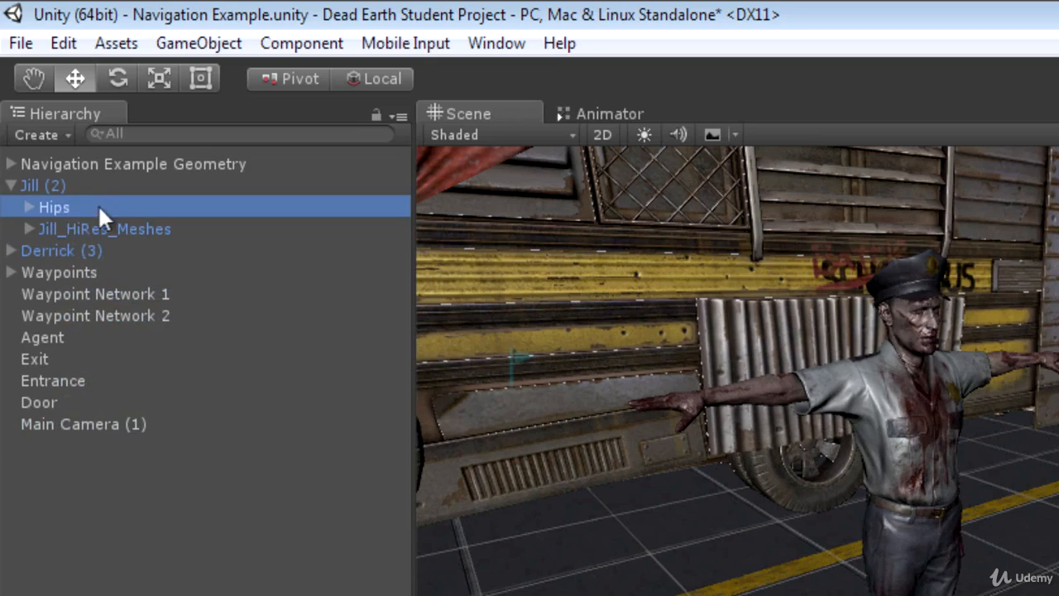
{"action": "left_click", "coordinate": [31, 206]}
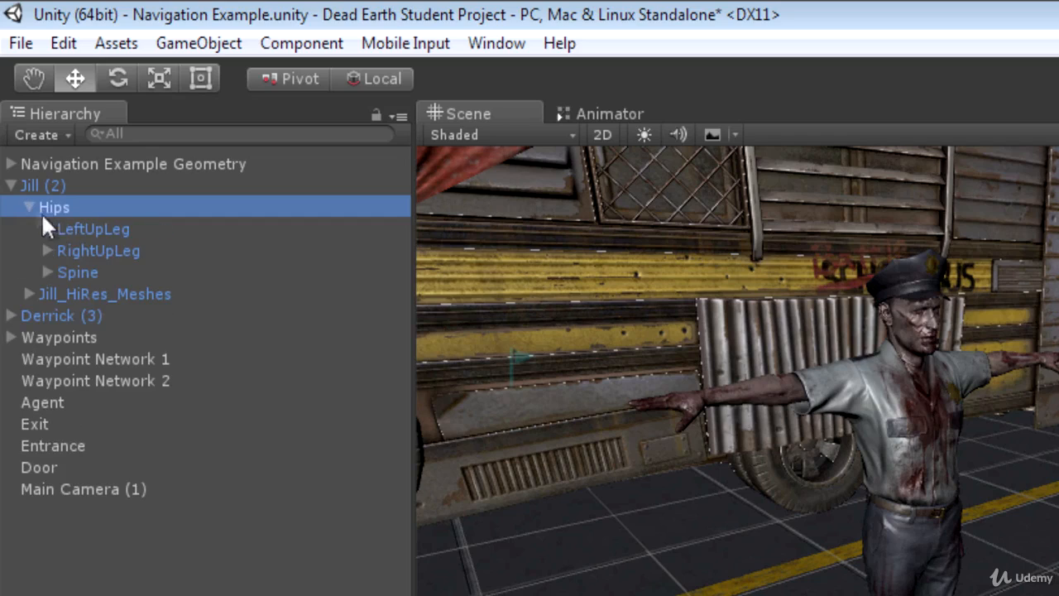
{"action": "left_click", "coordinate": [83, 229]}
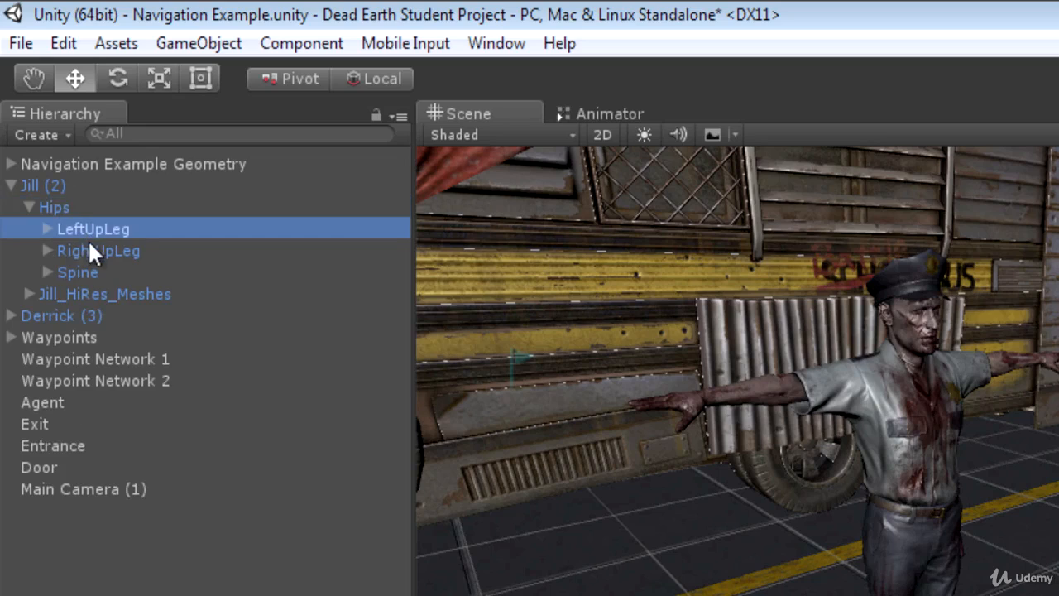
{"action": "left_click", "coordinate": [95, 250]}
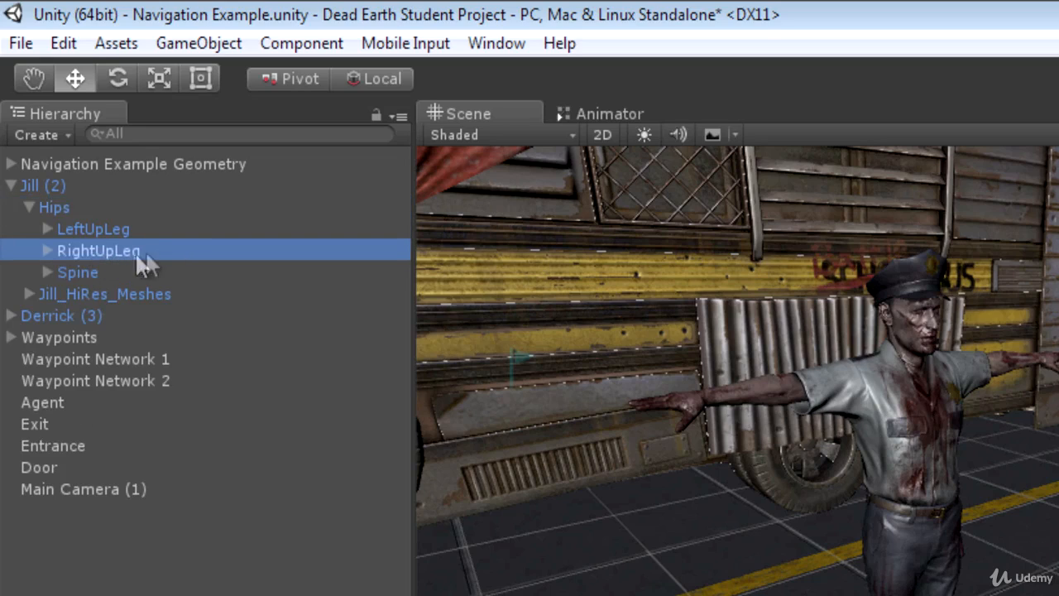
{"action": "left_click", "coordinate": [76, 273]}
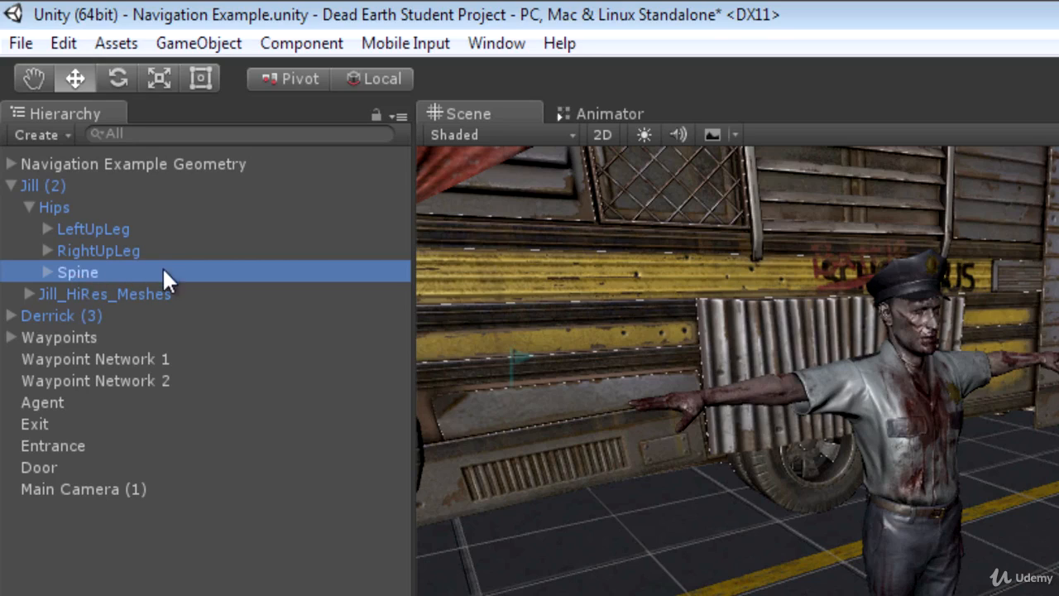
{"action": "left_click", "coordinate": [48, 230]}
{"action": "left_click", "coordinate": [65, 250]}
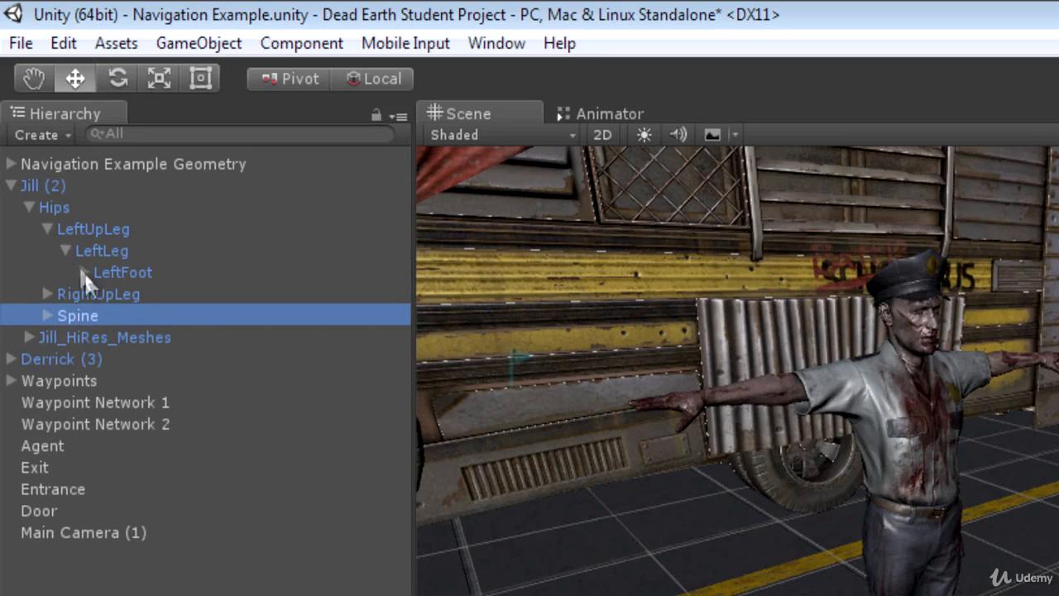
{"action": "left_click", "coordinate": [66, 251]}
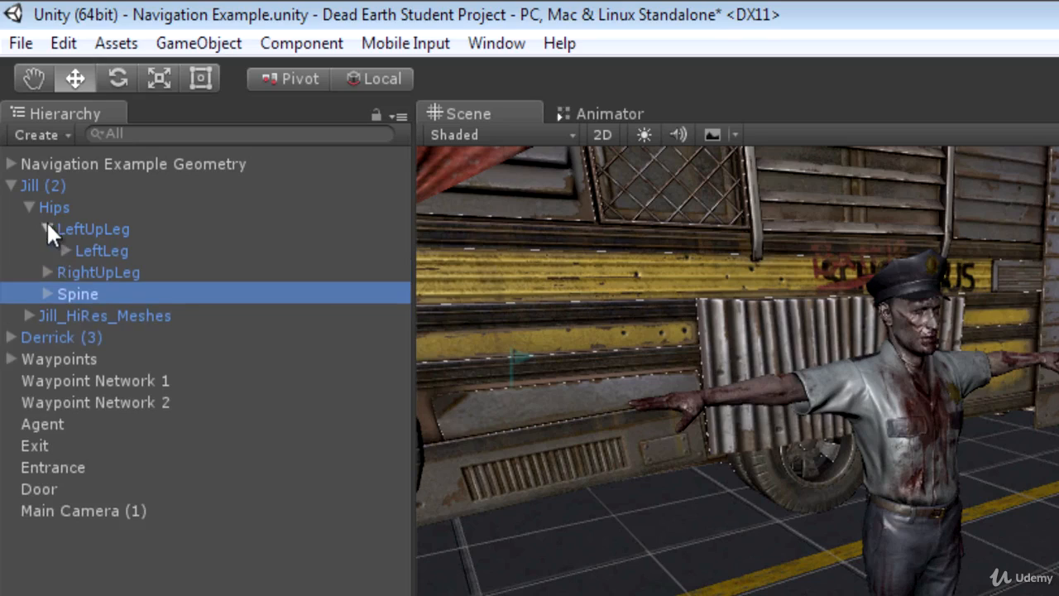
{"action": "left_click", "coordinate": [48, 228]}
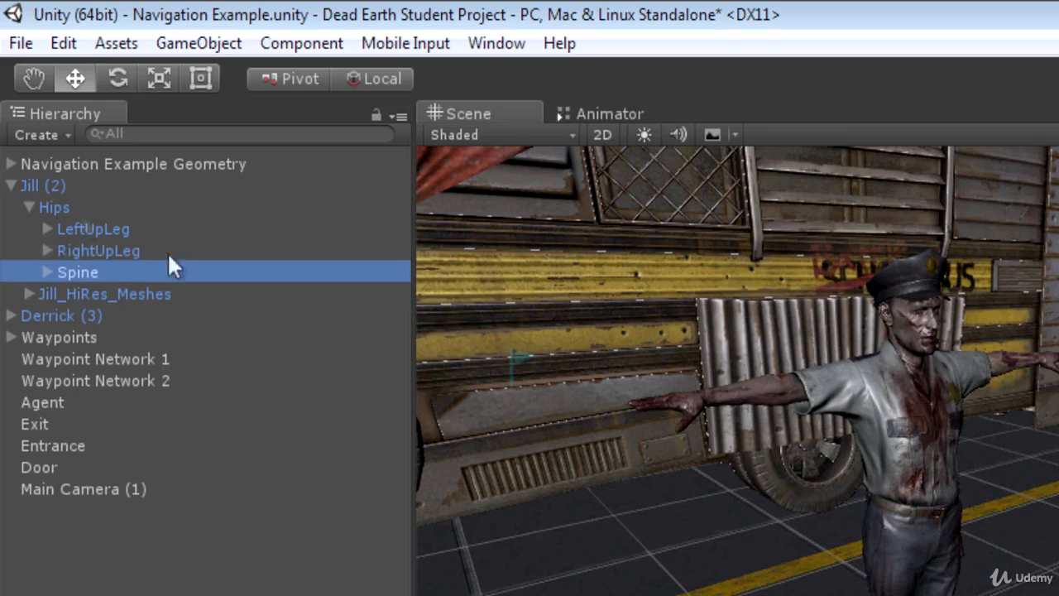
{"action": "left_click", "coordinate": [57, 206]}
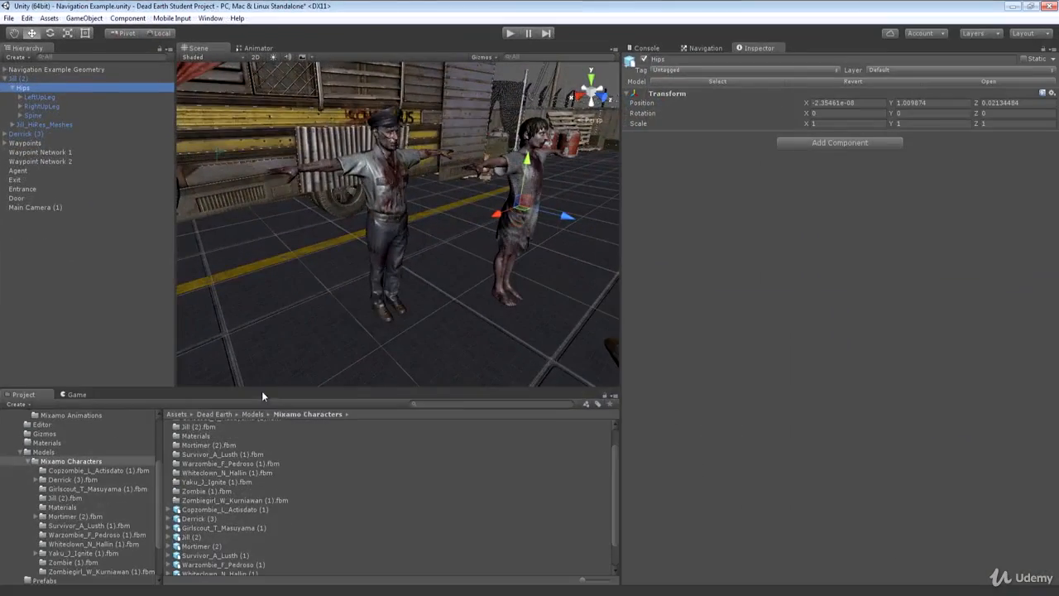
- Enlarge the project browser area to show more of the Mixamo Characters folder
{"action": "left_click_drag", "start_coordinate": [262, 383], "coordinate": [252, 263]}
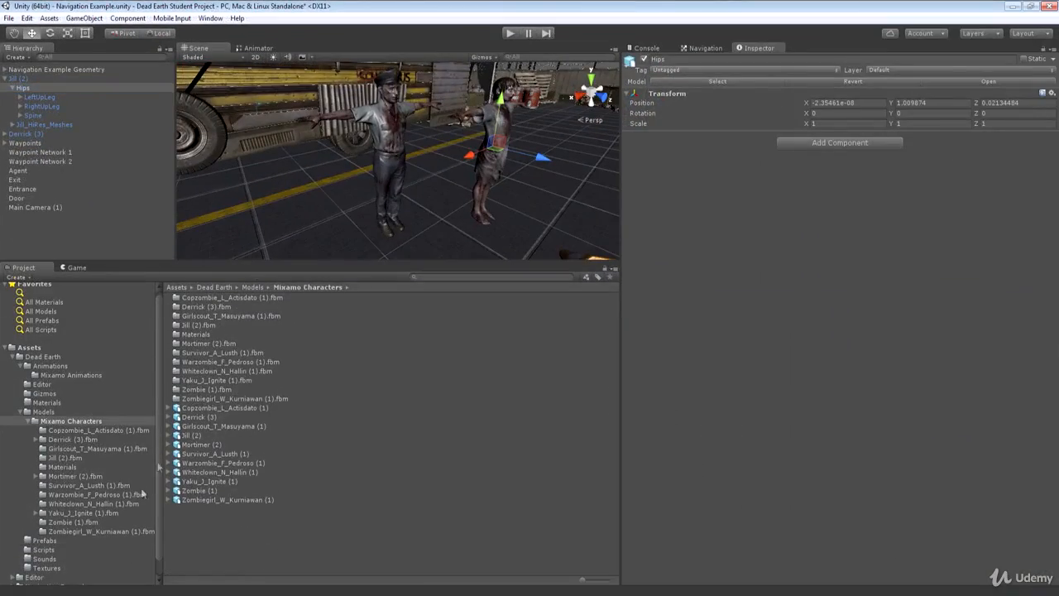
- Preview the Jill@zombie_walk clip from the Mixamo Animations folder on the policeman model from Mixamo Characters
{"action": "left_click", "coordinate": [68, 377]}
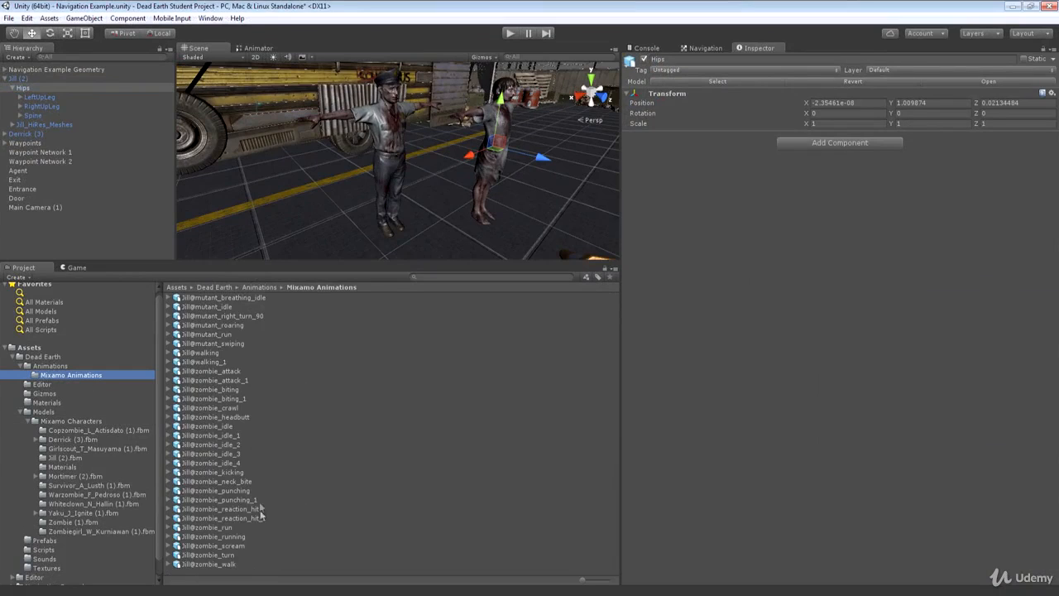
{"action": "left_click", "coordinate": [215, 564]}
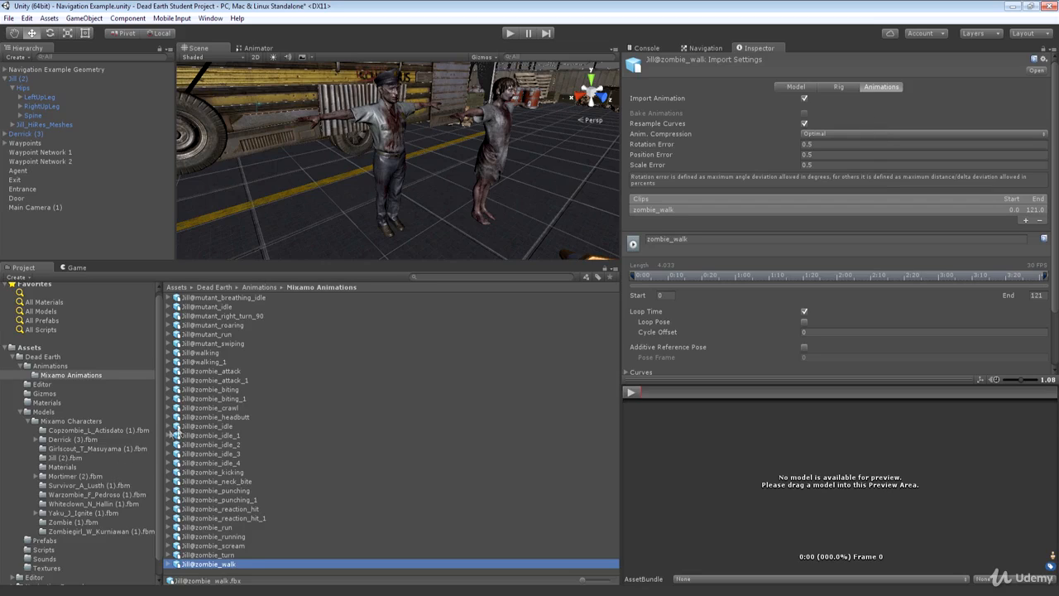
{"action": "left_click", "coordinate": [62, 420]}
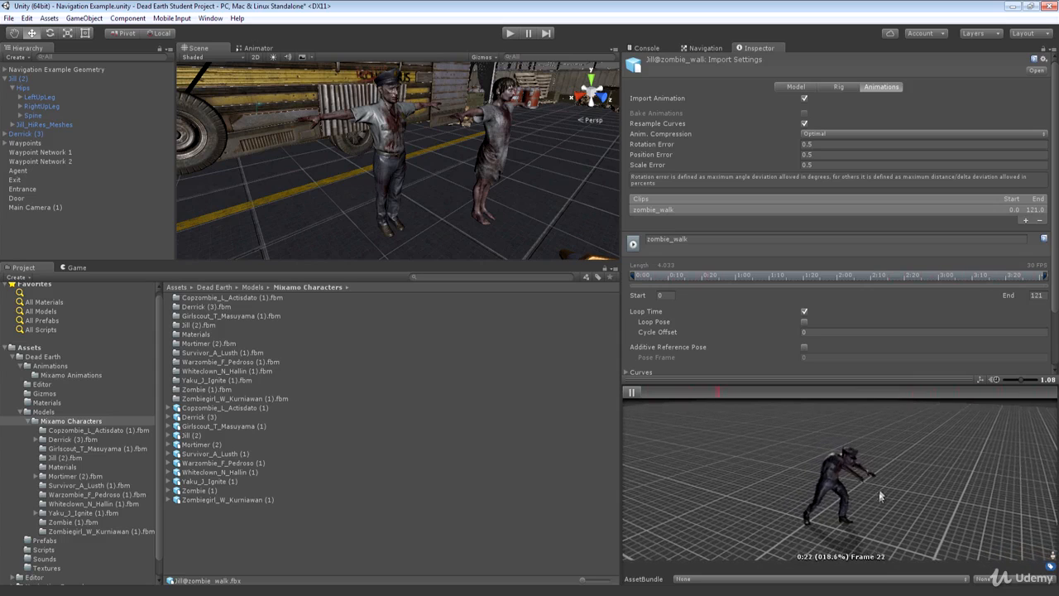
- Expand the policeman's Derrick (3) hierarchy and examine its Hips, LeftUpLeg and RightUpLeg bones
{"action": "left_click", "coordinate": [390, 124]}
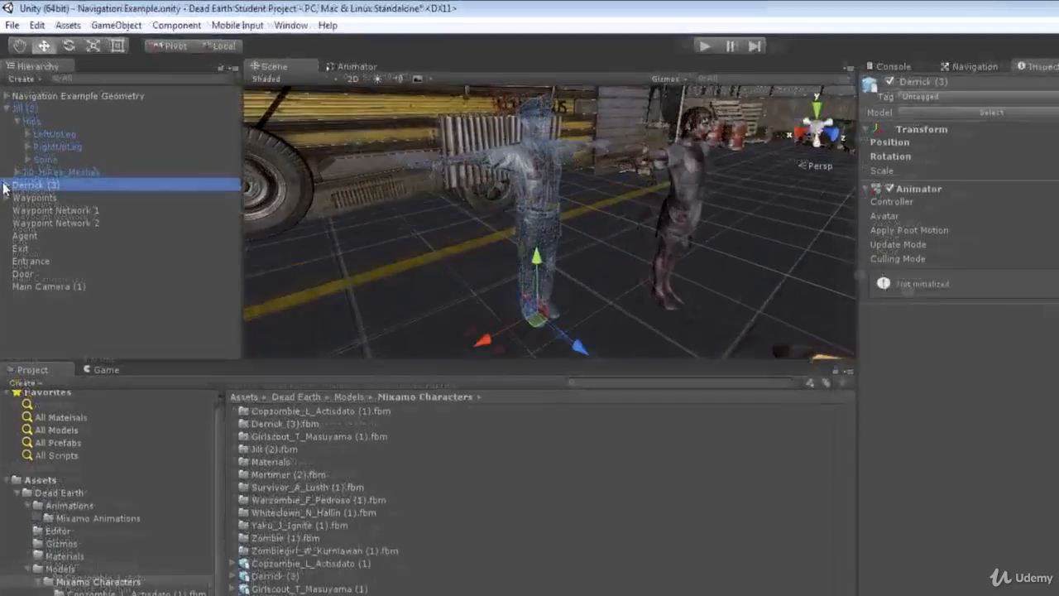
{"action": "left_click", "coordinate": [4, 133]}
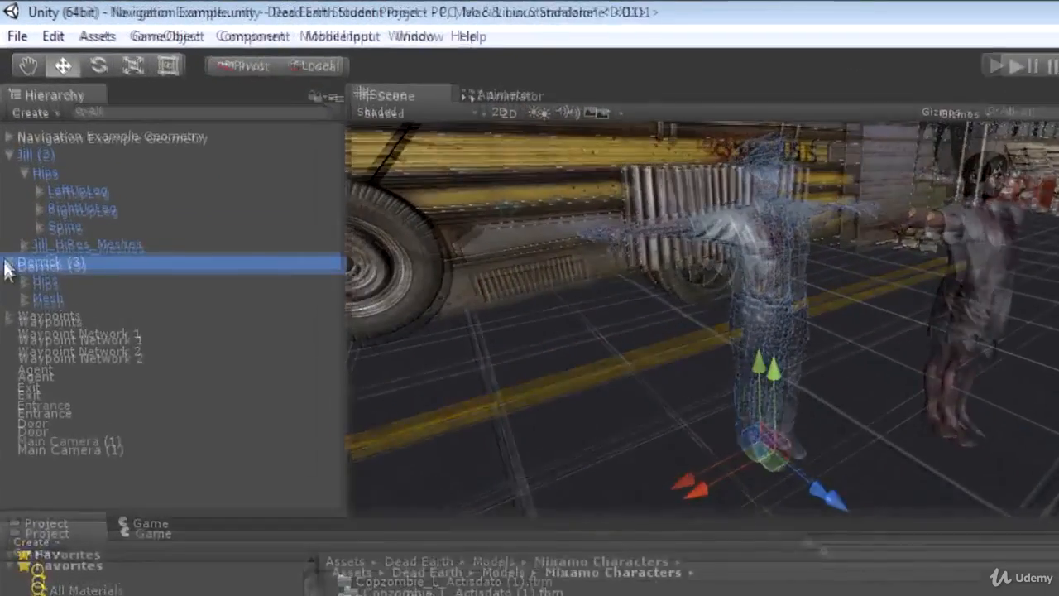
{"action": "left_click", "coordinate": [11, 142]}
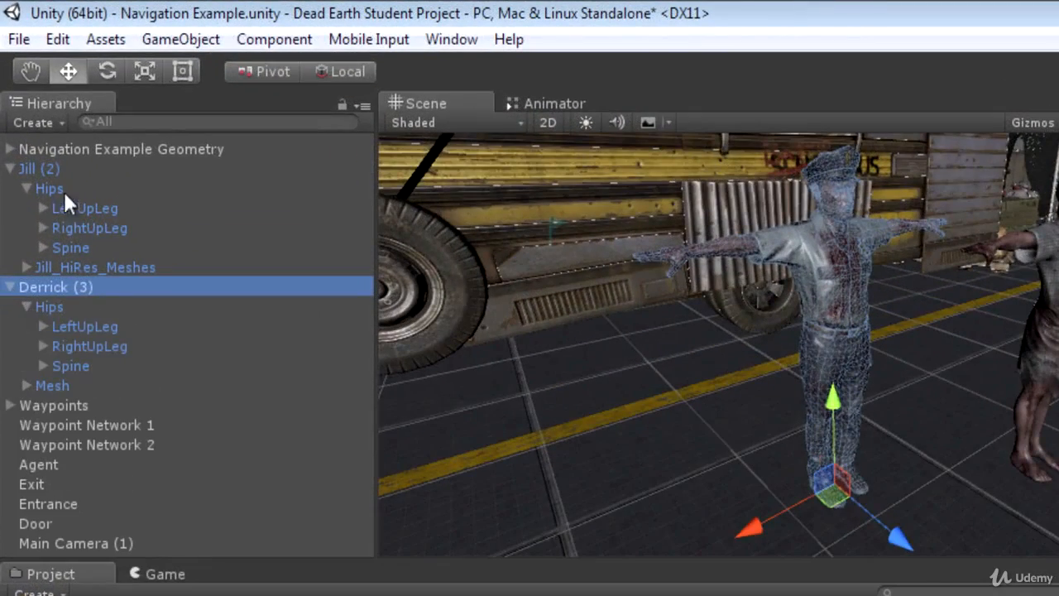
{"action": "left_click", "coordinate": [70, 325]}
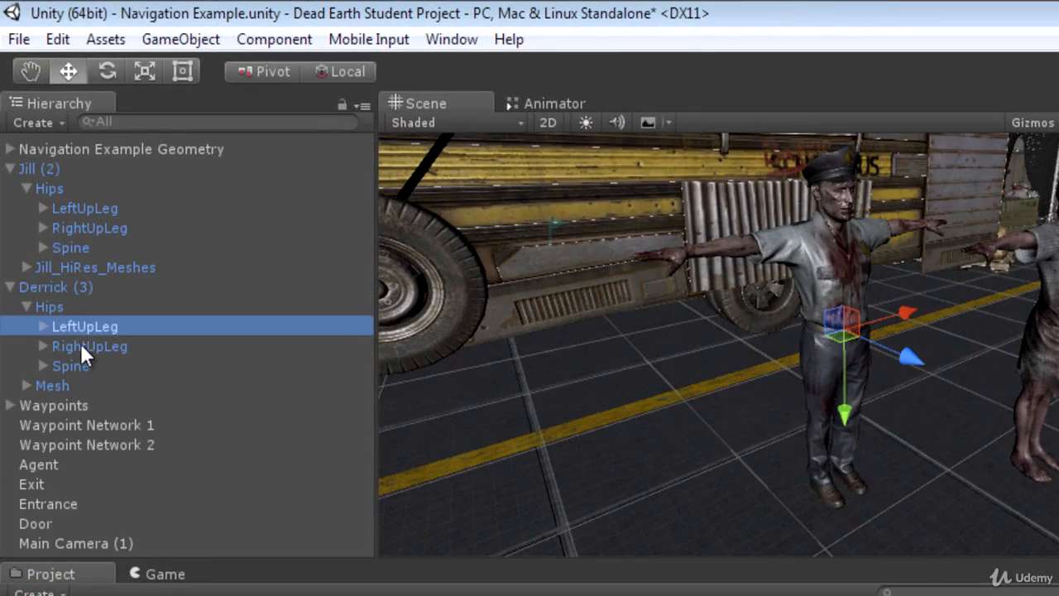
{"action": "left_click", "coordinate": [80, 345]}
{"action": "left_click", "coordinate": [74, 324]}
{"action": "left_click", "coordinate": [59, 306]}
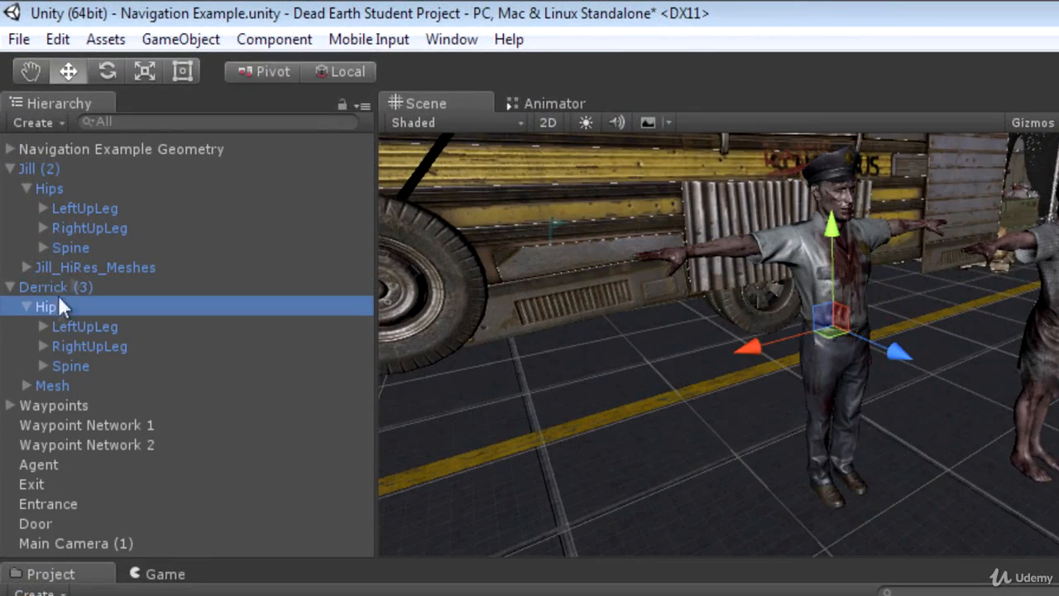
- Compare the matching Hips, LeftUpLeg, RightUpLeg and Spine bones in the Jill (2) and Derrick (3) hierarchies
{"action": "left_click", "coordinate": [57, 189]}
{"action": "left_click", "coordinate": [71, 207]}
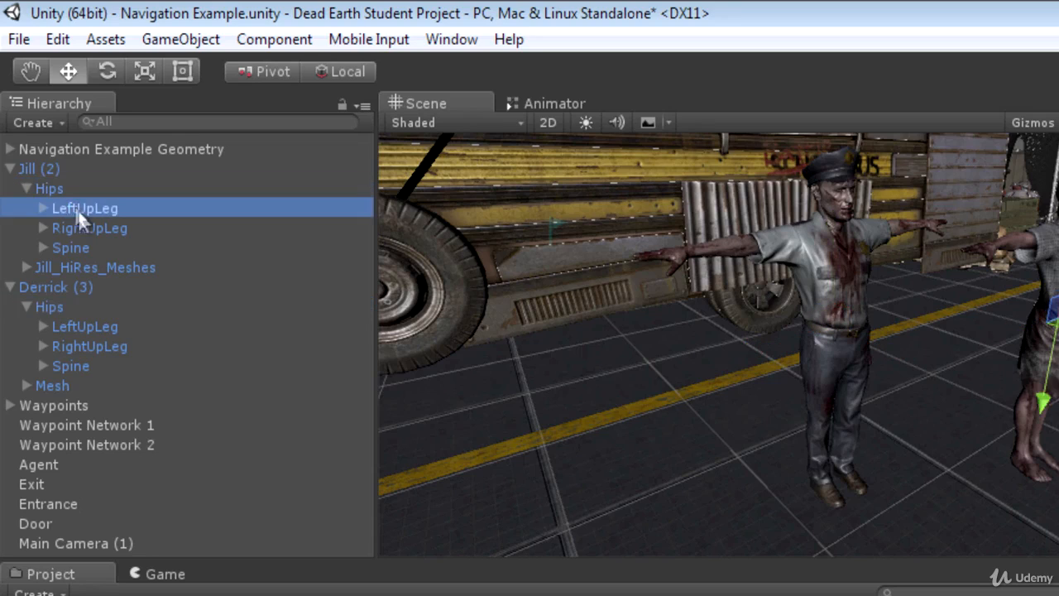
{"action": "left_click", "coordinate": [83, 226]}
{"action": "left_click", "coordinate": [63, 306]}
{"action": "left_click", "coordinate": [73, 325]}
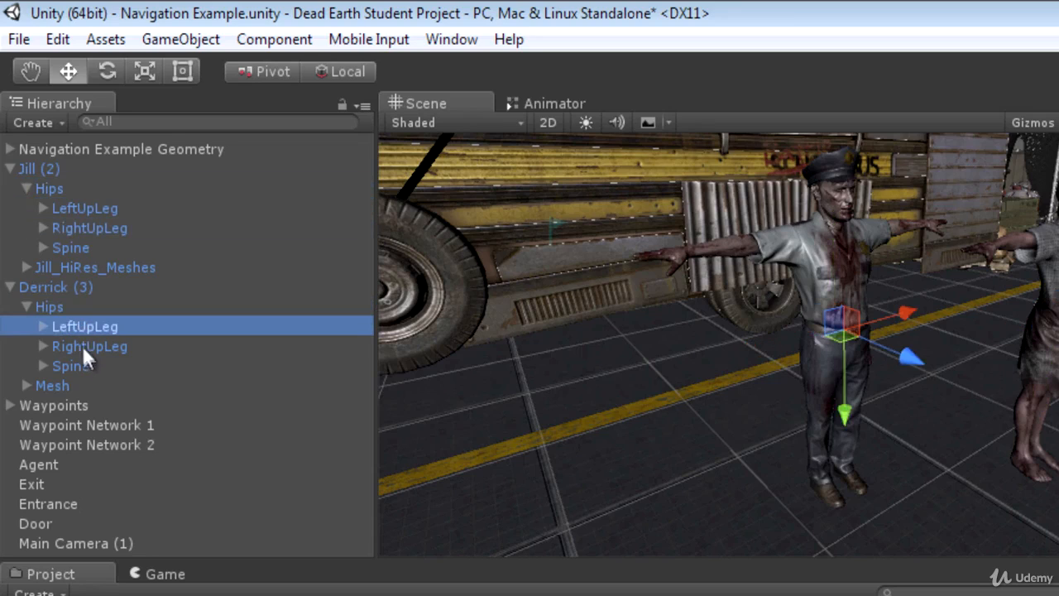
{"action": "left_click", "coordinate": [83, 345]}
{"action": "left_click", "coordinate": [54, 188]}
{"action": "left_click", "coordinate": [58, 306]}
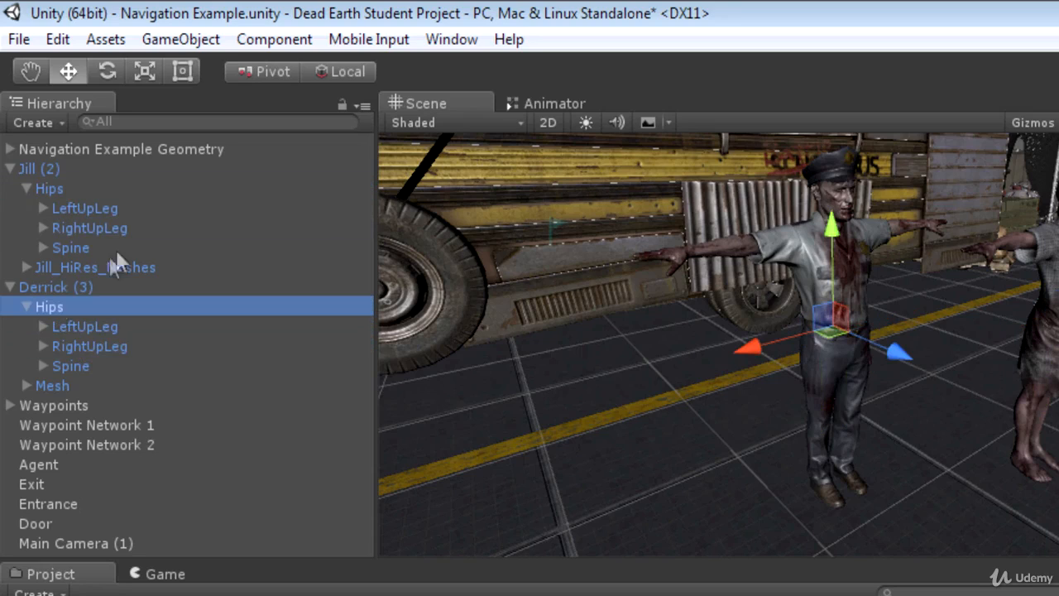
{"action": "left_click", "coordinate": [86, 207]}
{"action": "left_click", "coordinate": [85, 326]}
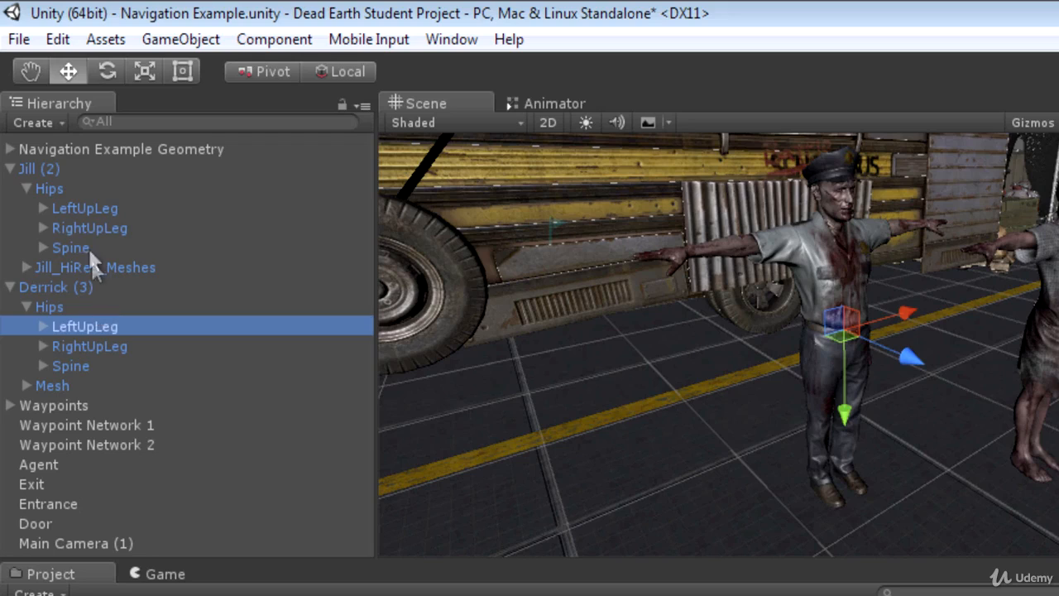
{"action": "left_click", "coordinate": [85, 227]}
{"action": "left_click", "coordinate": [86, 346]}
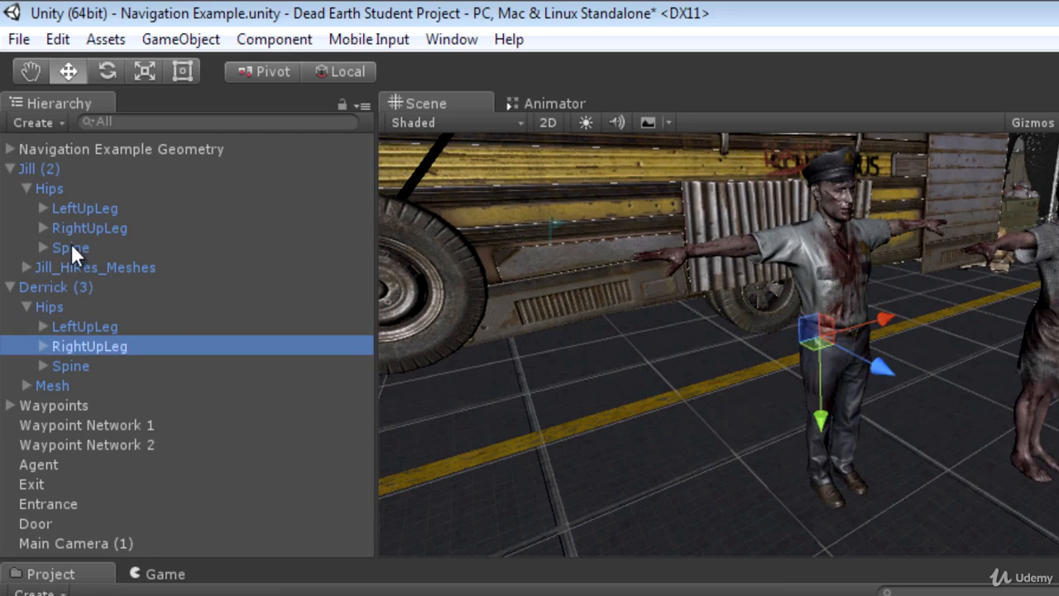
{"action": "left_click", "coordinate": [71, 247]}
{"action": "left_click", "coordinate": [70, 366]}
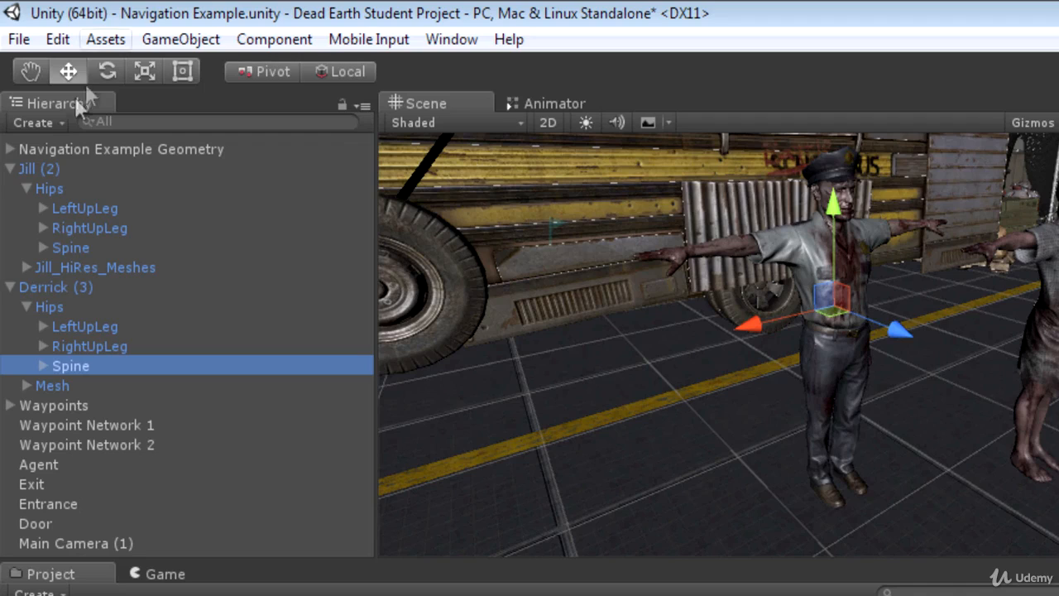
- Collapse the Derrick (3) hierarchy while keeping Jill (2) expanded down to the child bones of Hips
{"action": "left_click", "coordinate": [26, 187]}
{"action": "left_click", "coordinate": [10, 169]}
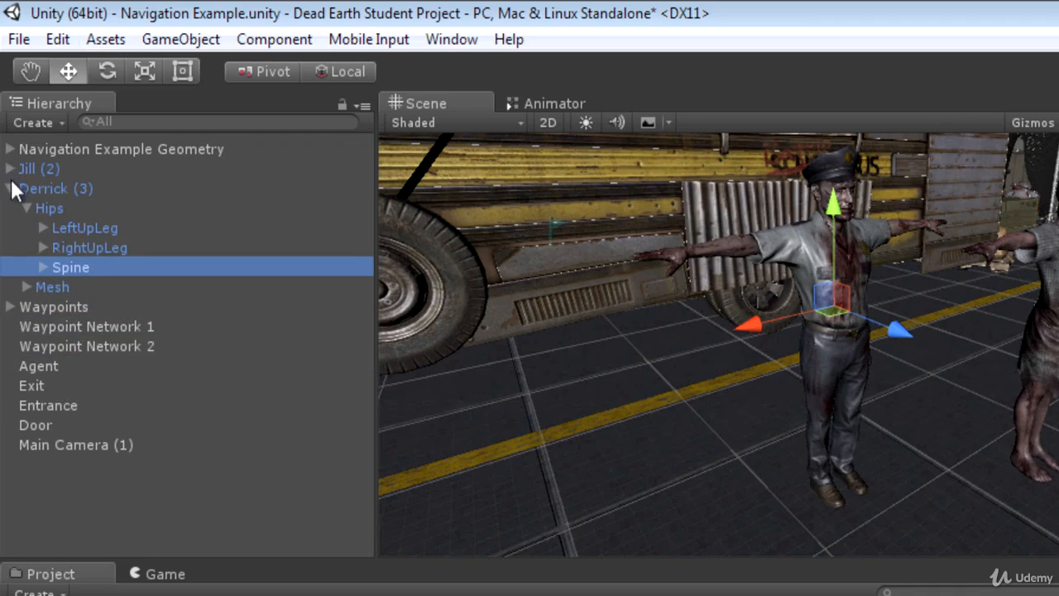
{"action": "left_click", "coordinate": [10, 188]}
{"action": "left_click", "coordinate": [10, 189]}
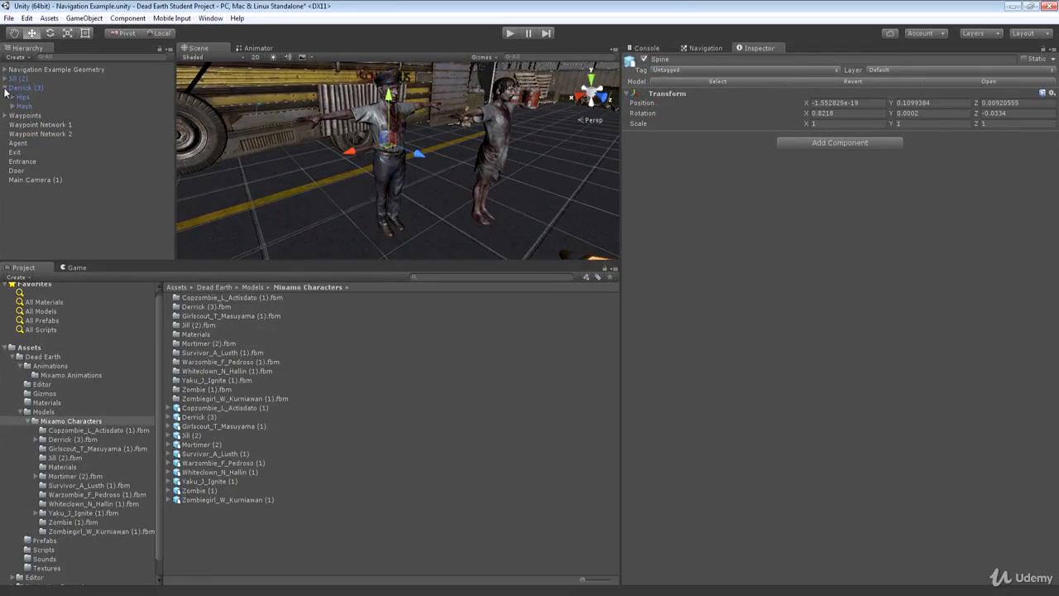
{"action": "left_click", "coordinate": [10, 87]}
{"action": "left_click", "coordinate": [11, 87]}
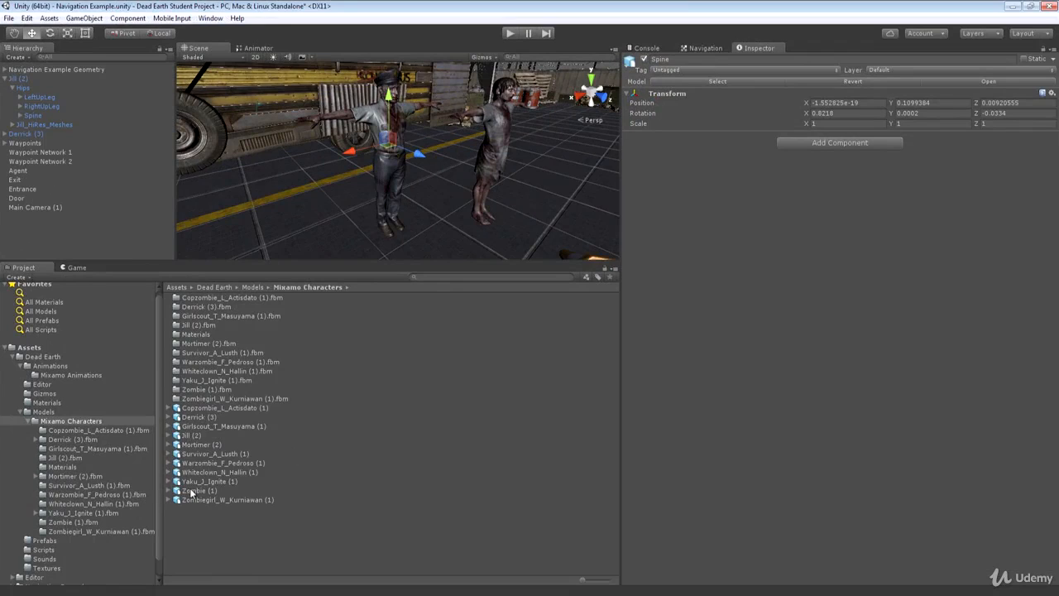
- Place the Zombie (1) model from Mixamo Characters beside the policeman and expand its hierarchy down to the Zombie:Hips child bones
{"action": "left_click_drag", "start_coordinate": [192, 495], "coordinate": [283, 251]}
{"action": "left_click_drag", "start_coordinate": [378, 194], "coordinate": [375, 169], "text": "alt"}
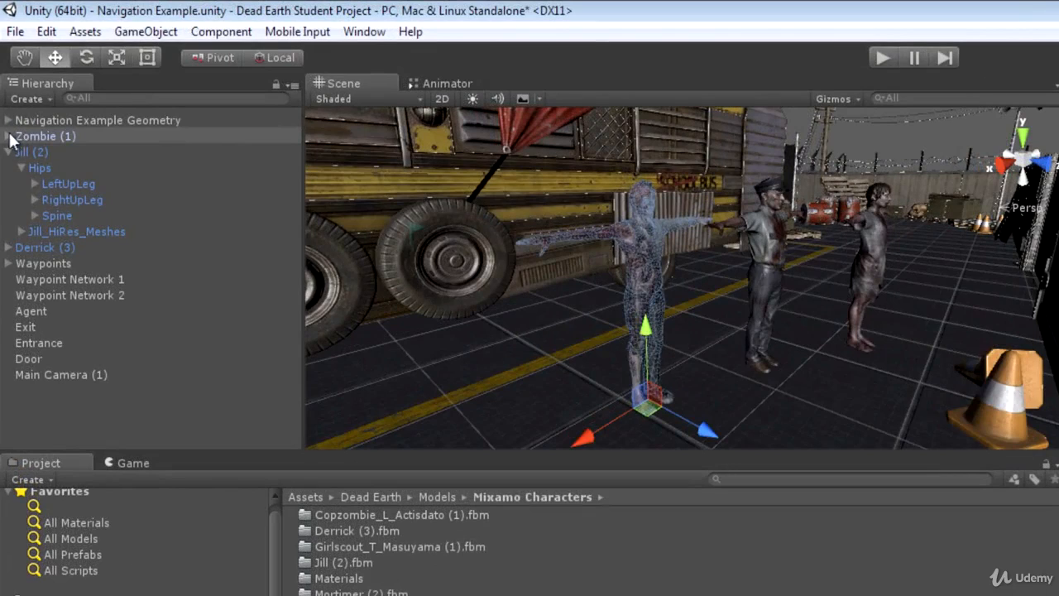
{"action": "left_click", "coordinate": [8, 136]}
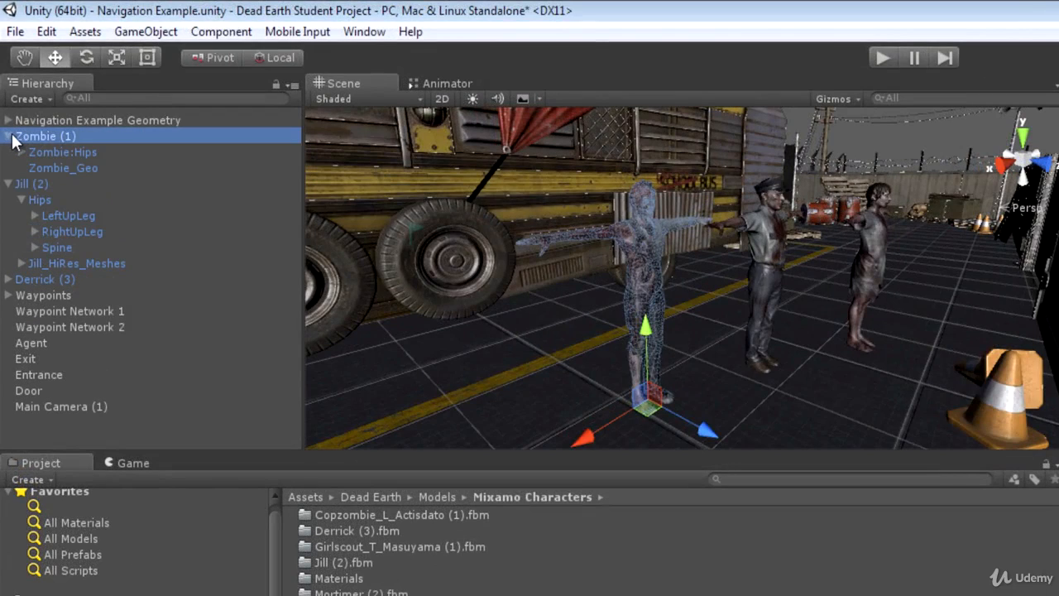
{"action": "left_click", "coordinate": [45, 166]}
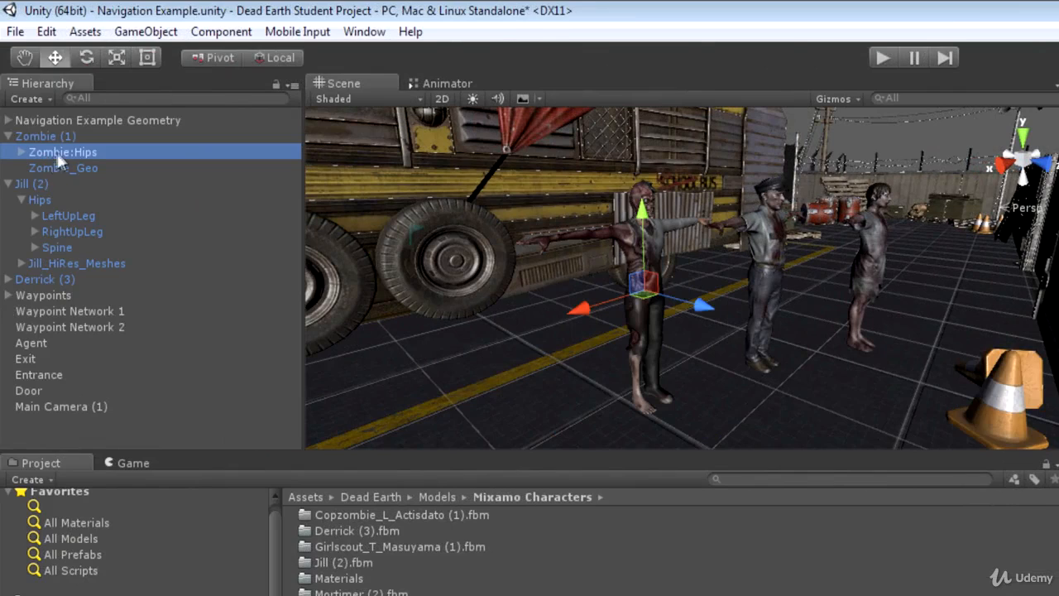
{"action": "left_click", "coordinate": [21, 152]}
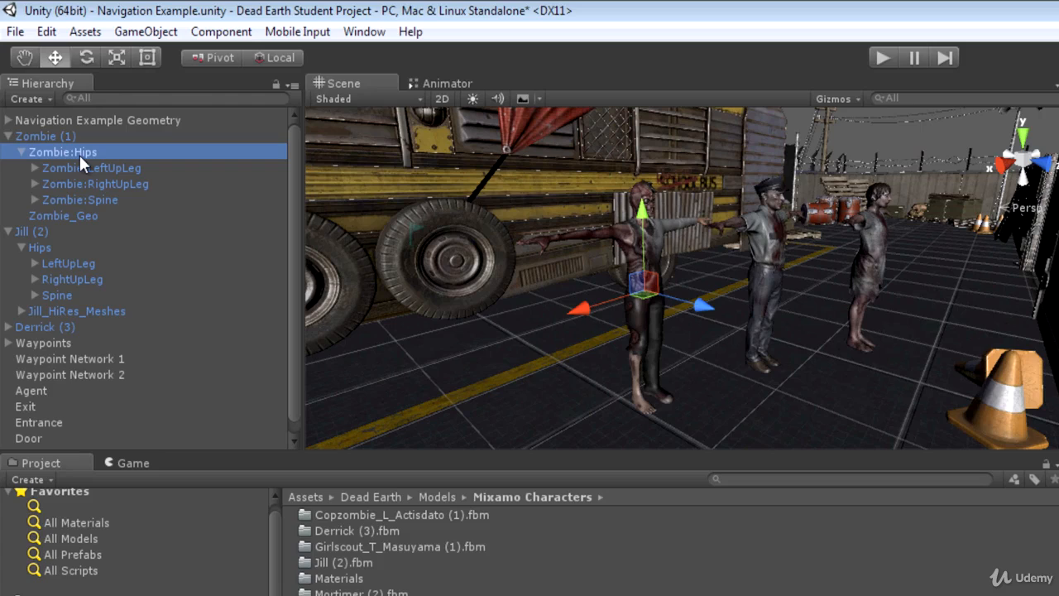
- Compare Jill's Hips and LeftUpLeg with the Zombie-prefixed bones, covering Zombie:Hips, Zombie:LeftUpLeg, Zombie:RightUpLeg and Zombie:Spine
{"action": "left_click", "coordinate": [40, 247]}
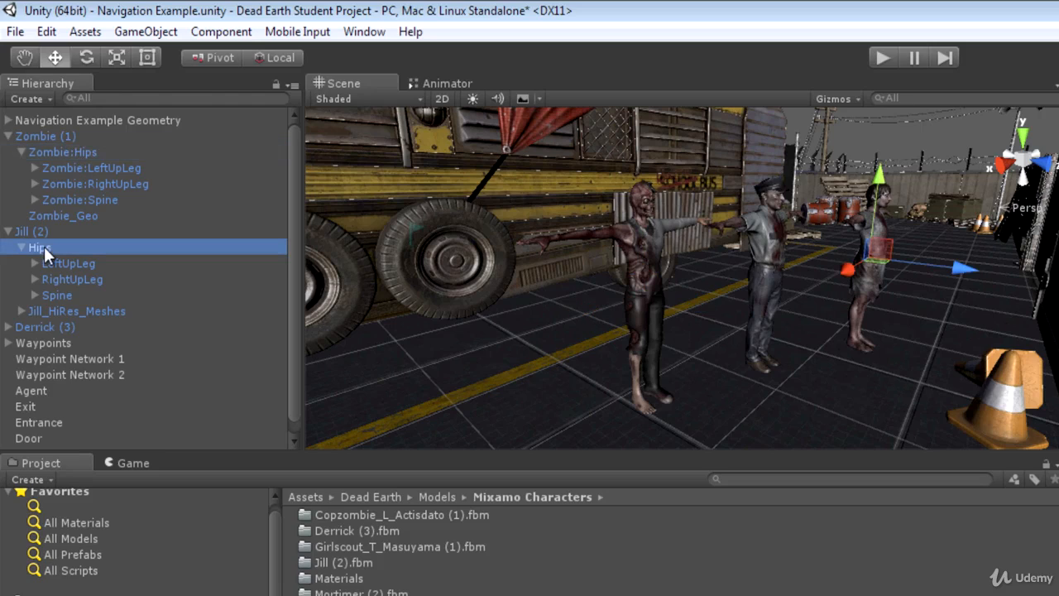
{"action": "left_click", "coordinate": [63, 153]}
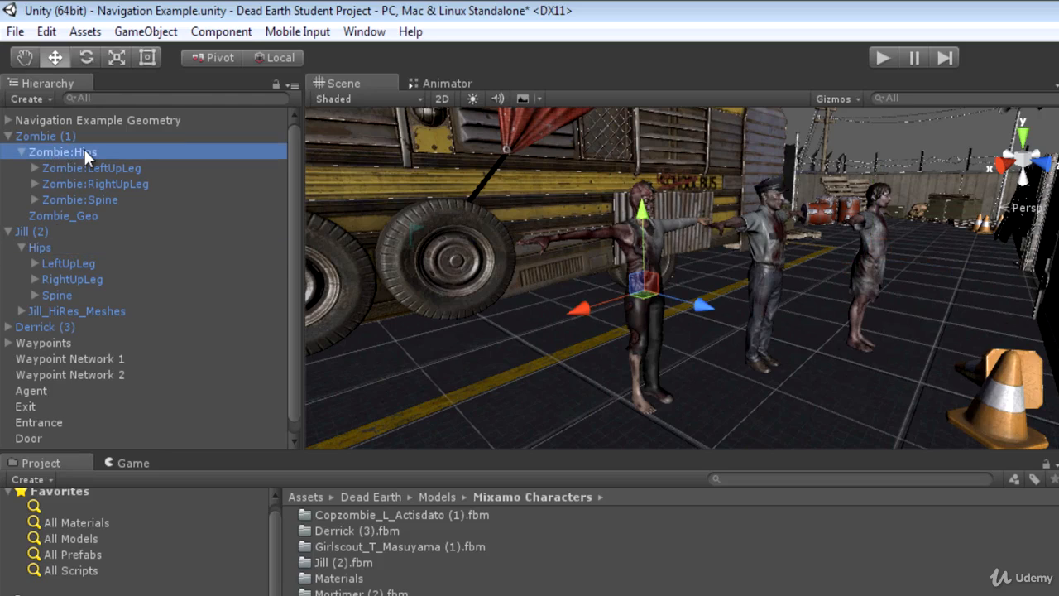
{"action": "left_click", "coordinate": [66, 263]}
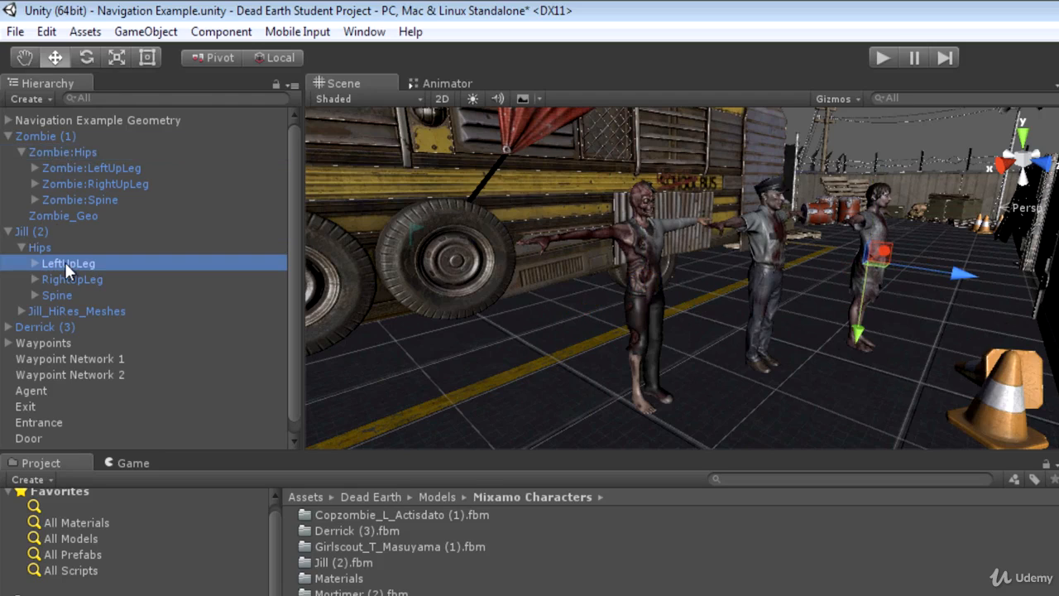
{"action": "left_click", "coordinate": [83, 168]}
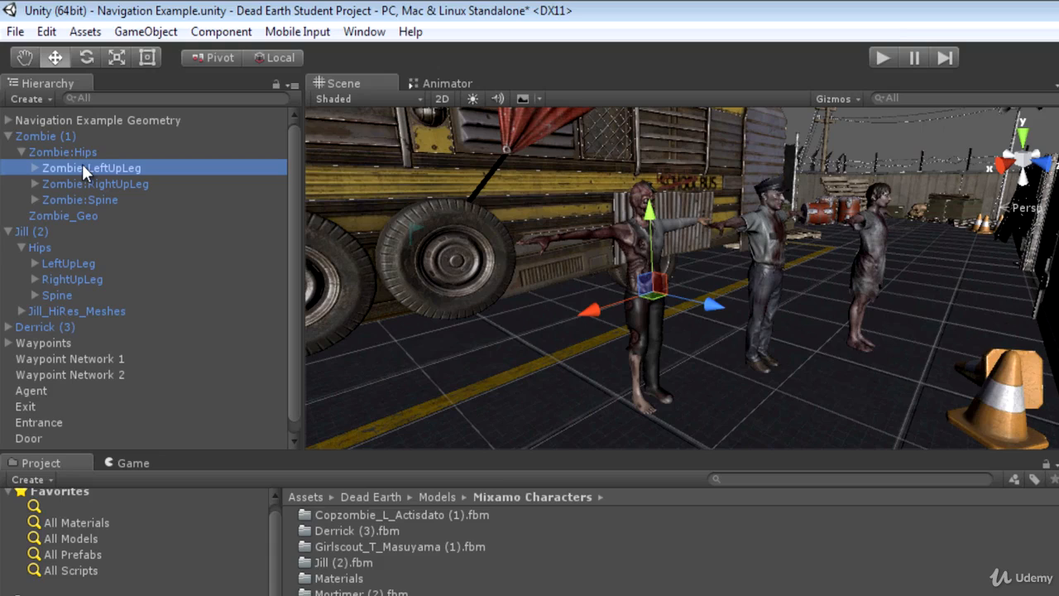
{"action": "left_click", "coordinate": [80, 180]}
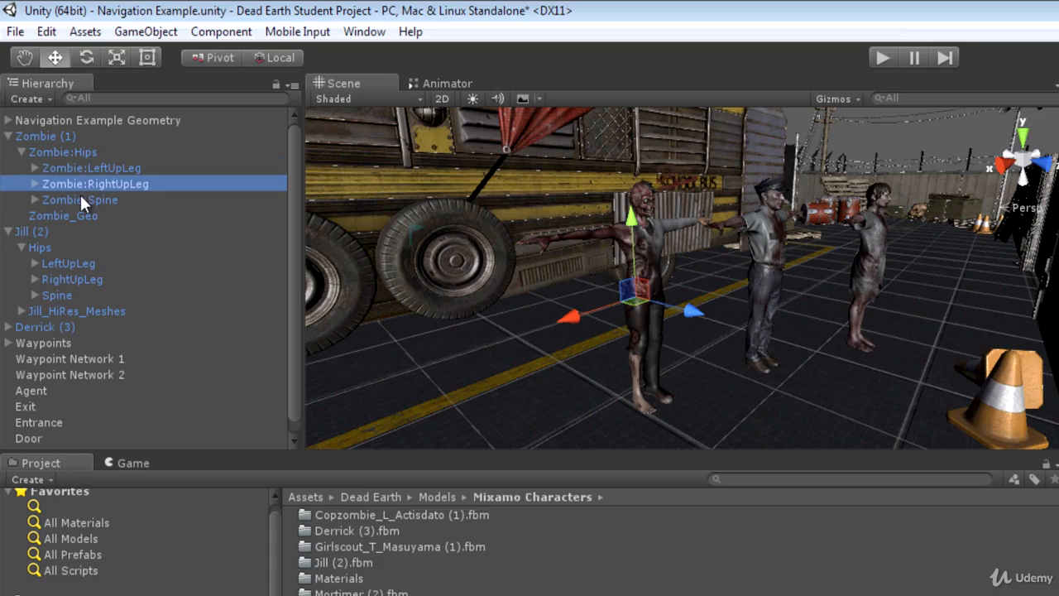
{"action": "left_click", "coordinate": [81, 196]}
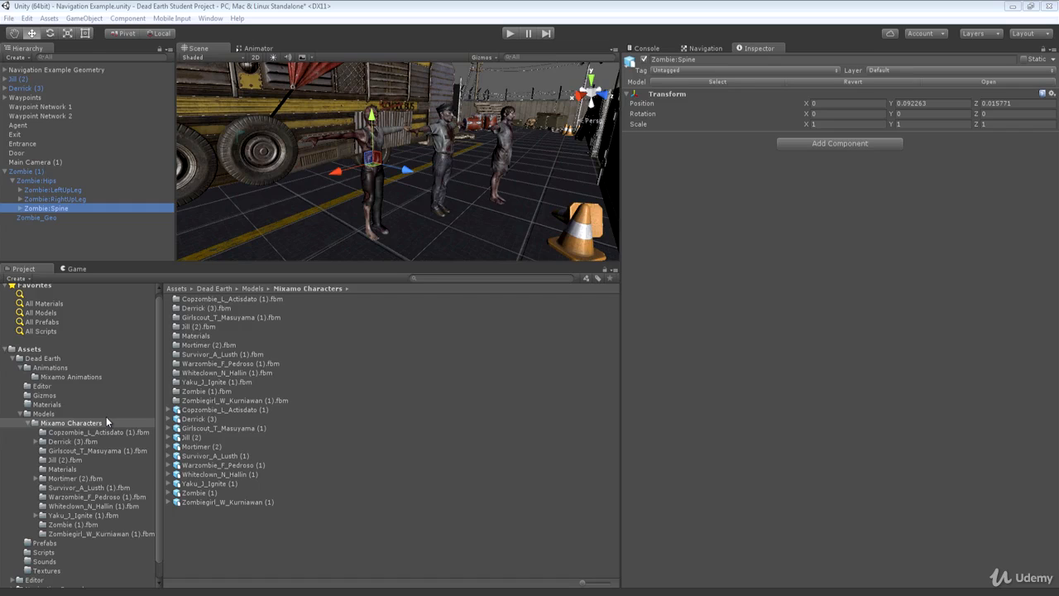
- Examine the mutant_breathing_idle clip and the Hips object inside Jill@mutant_breathing_idle in the Mixamo Animations folder
{"action": "left_click", "coordinate": [88, 377]}
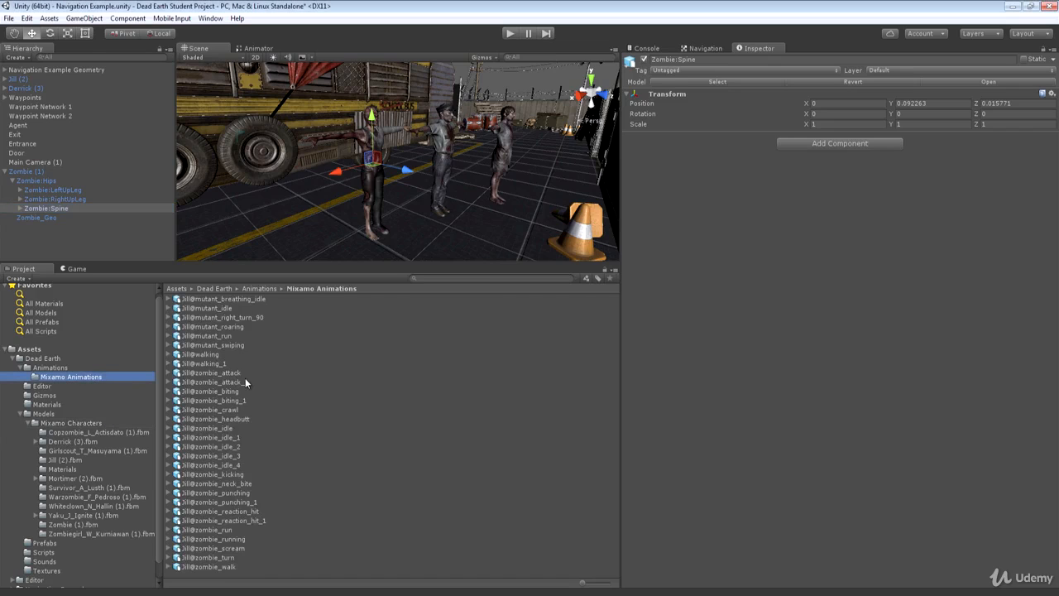
{"action": "left_click", "coordinate": [167, 299]}
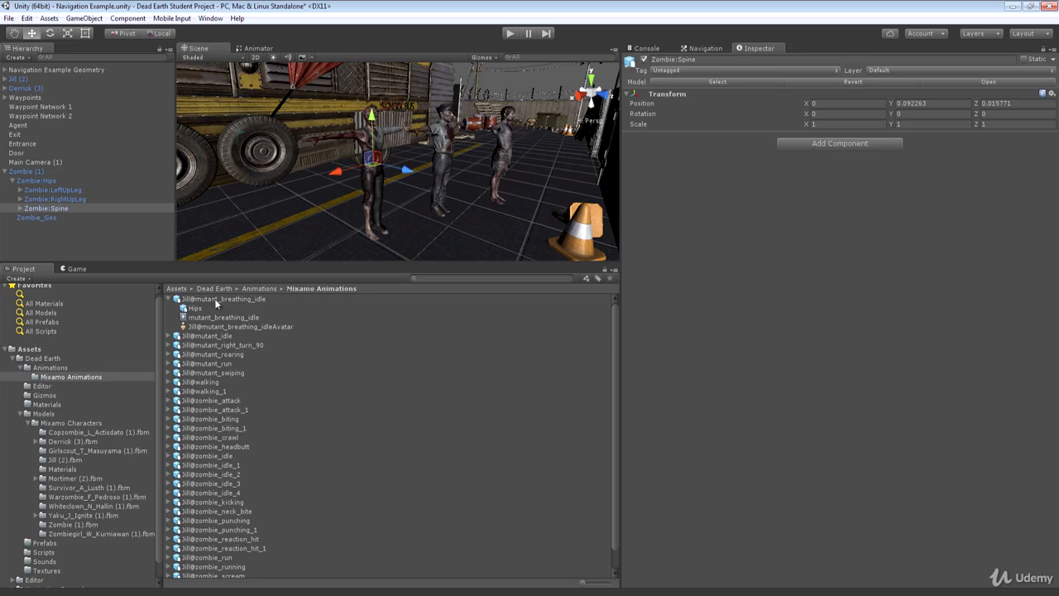
{"action": "left_click", "coordinate": [211, 316]}
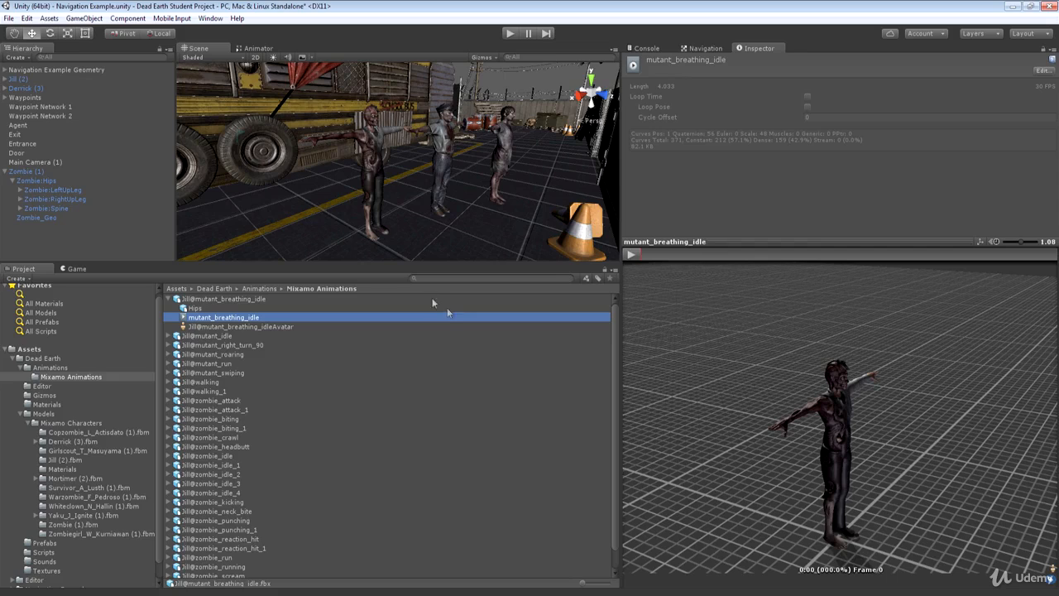
{"action": "left_click", "coordinate": [203, 309]}
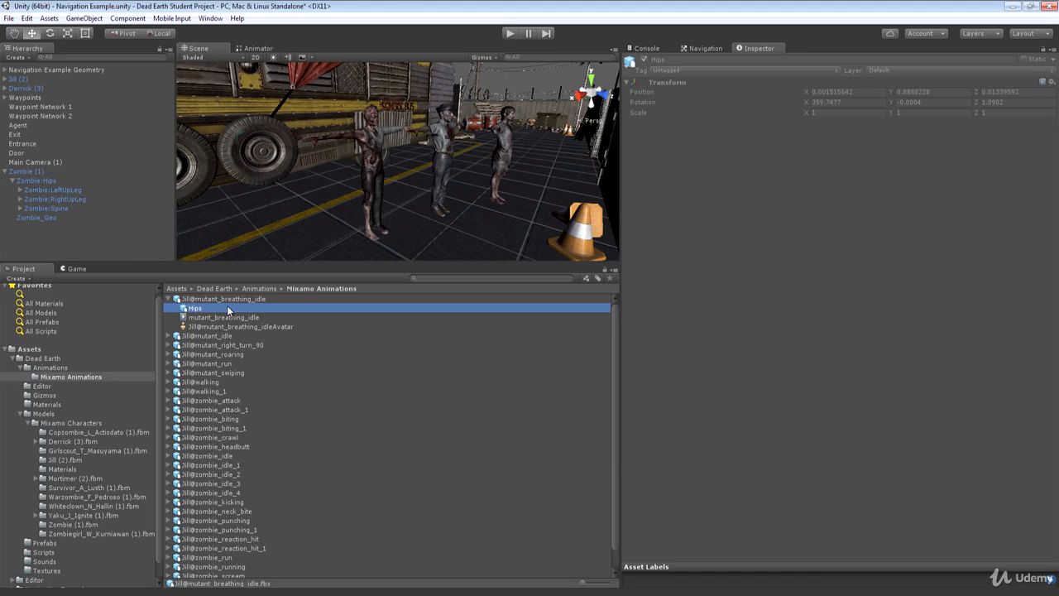
- Examine the Hips objects inside Jill@mutant_idle and Jill@mutant_right_turn_90, and collapse all the expanded animation assets
{"action": "left_click", "coordinate": [169, 335]}
{"action": "left_click", "coordinate": [191, 345]}
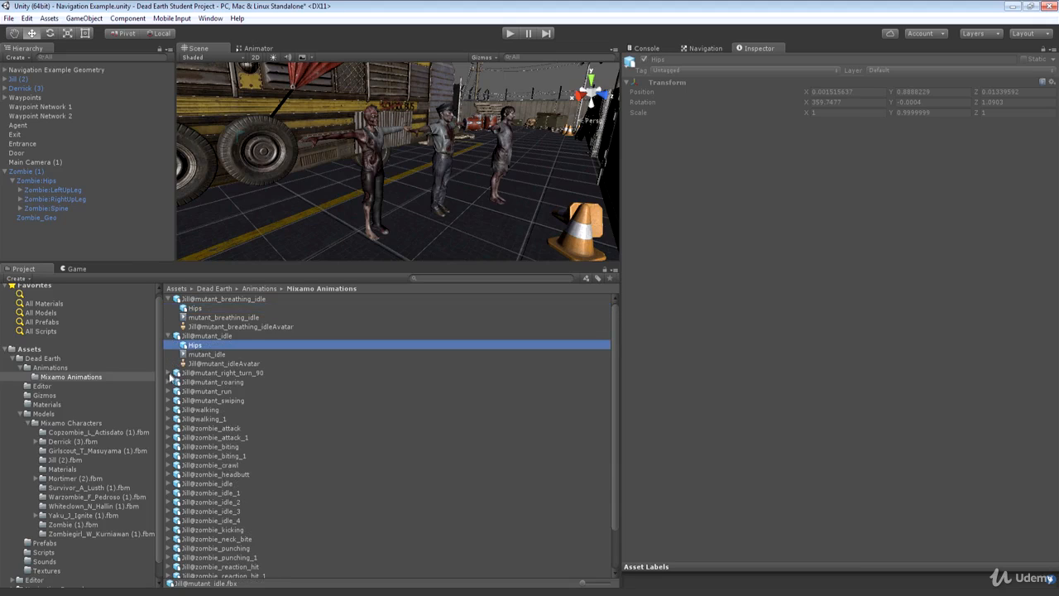
{"action": "left_click", "coordinate": [169, 373]}
{"action": "left_click", "coordinate": [195, 382]}
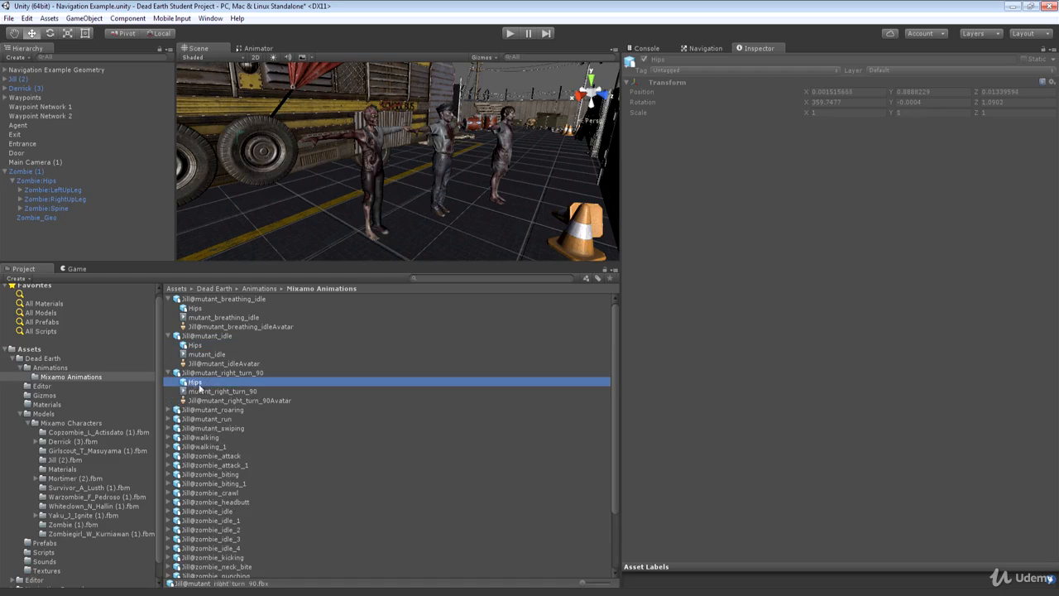
{"action": "left_click", "coordinate": [169, 373]}
{"action": "left_click", "coordinate": [168, 336]}
{"action": "left_click", "coordinate": [168, 298]}
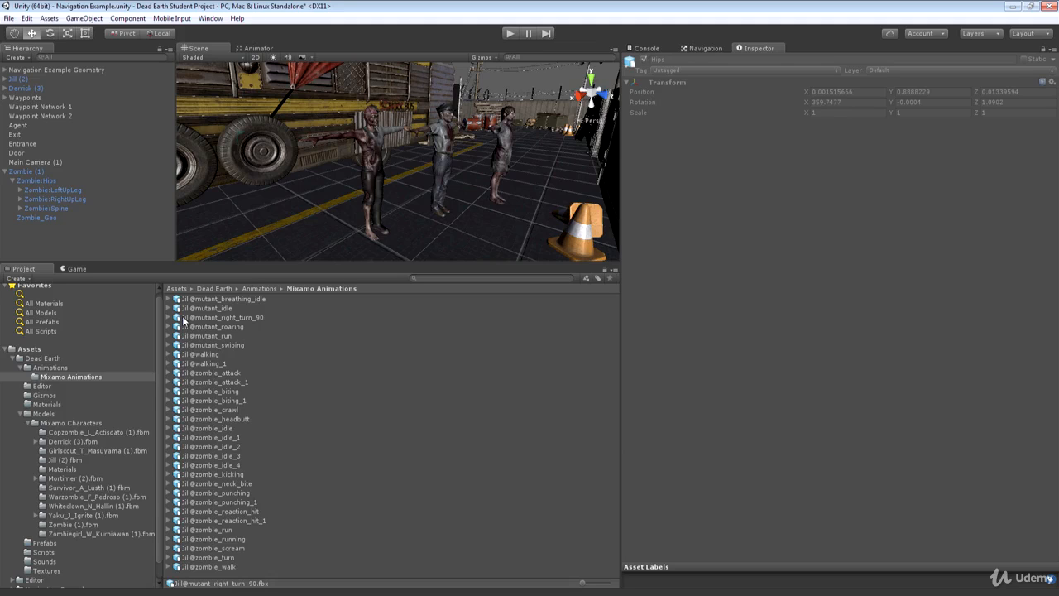
- Examine the Hips object and the mutant_breathing_idle clip inside Jill@mutant_breathing_idle, and collapse the asset
{"action": "left_click", "coordinate": [168, 298]}
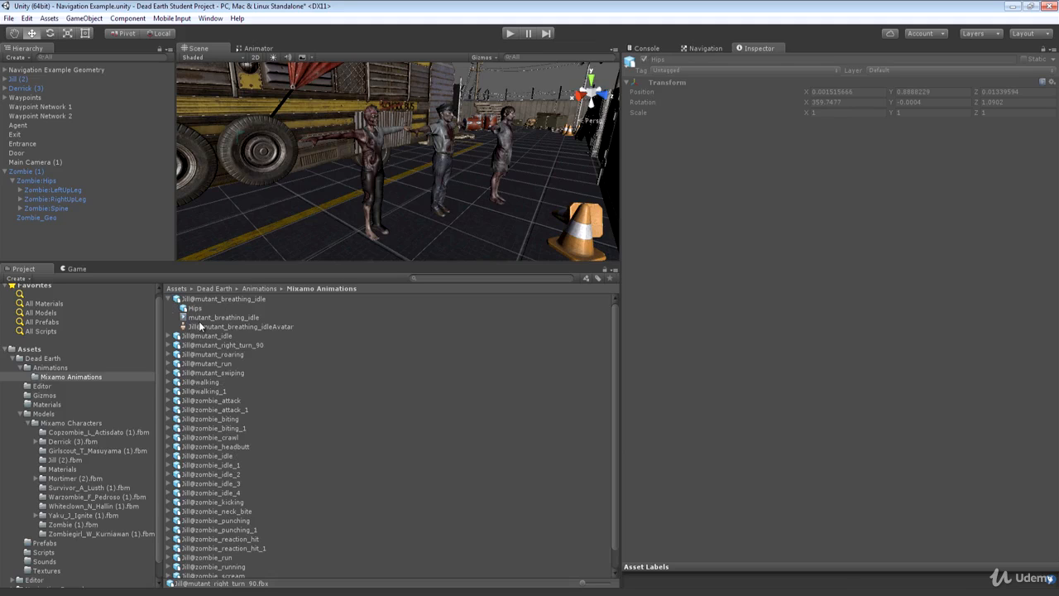
{"action": "left_click", "coordinate": [198, 320]}
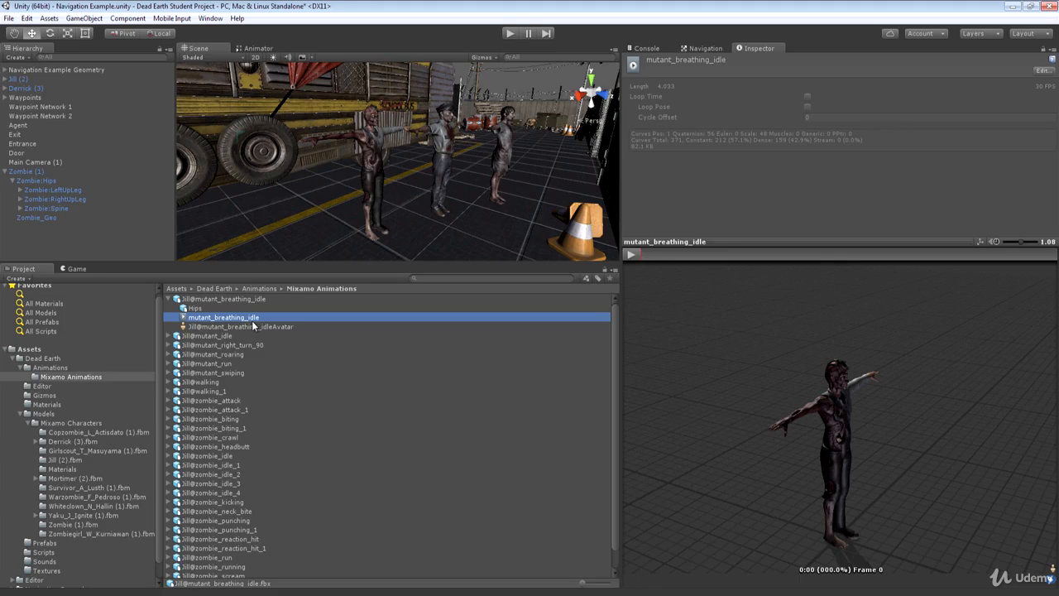
{"action": "left_click", "coordinate": [204, 312]}
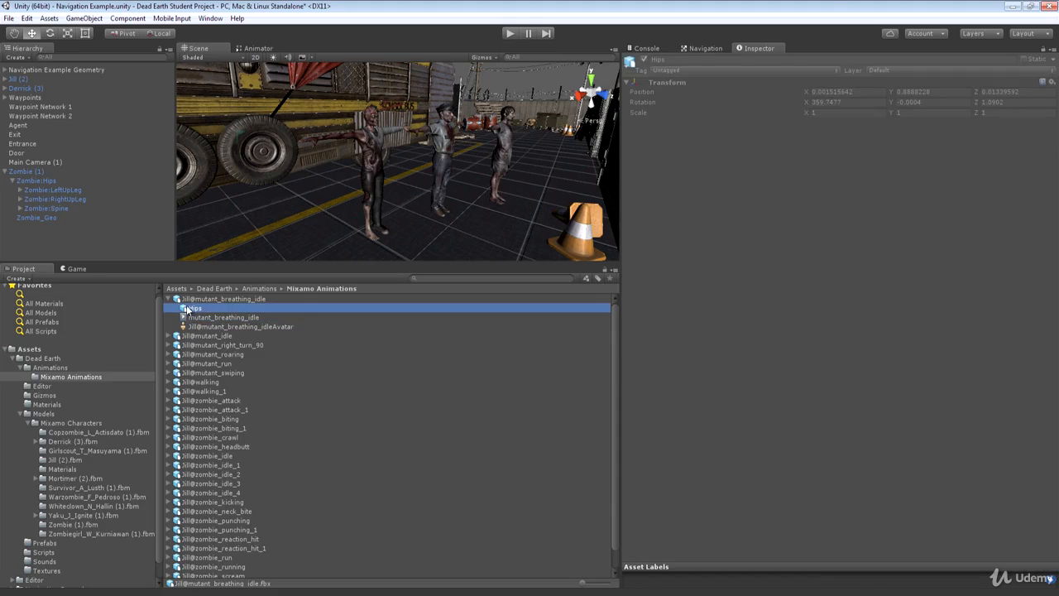
{"action": "left_click", "coordinate": [220, 318]}
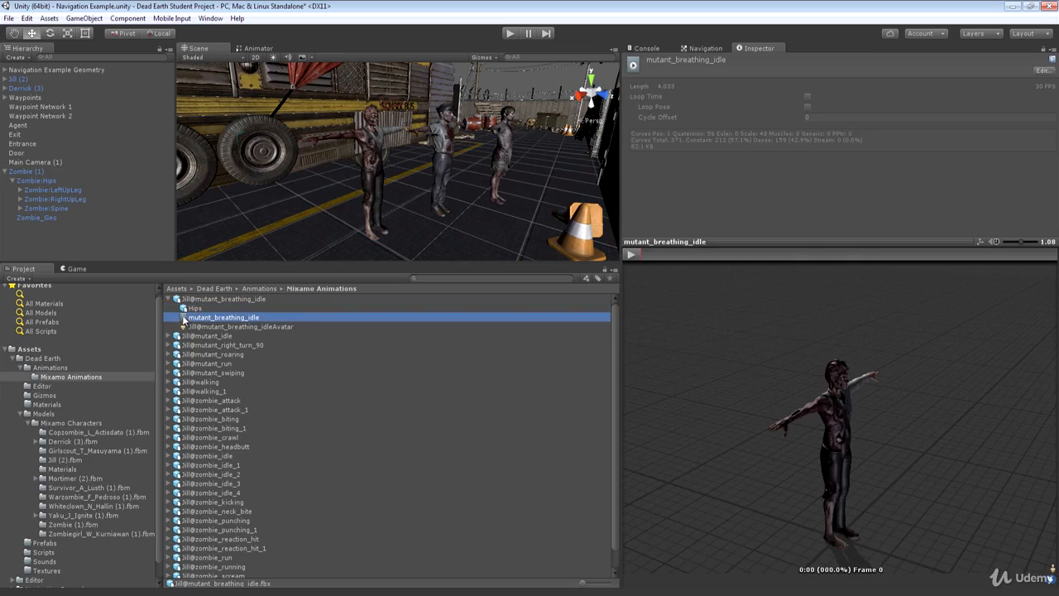
{"action": "left_click", "coordinate": [169, 299]}
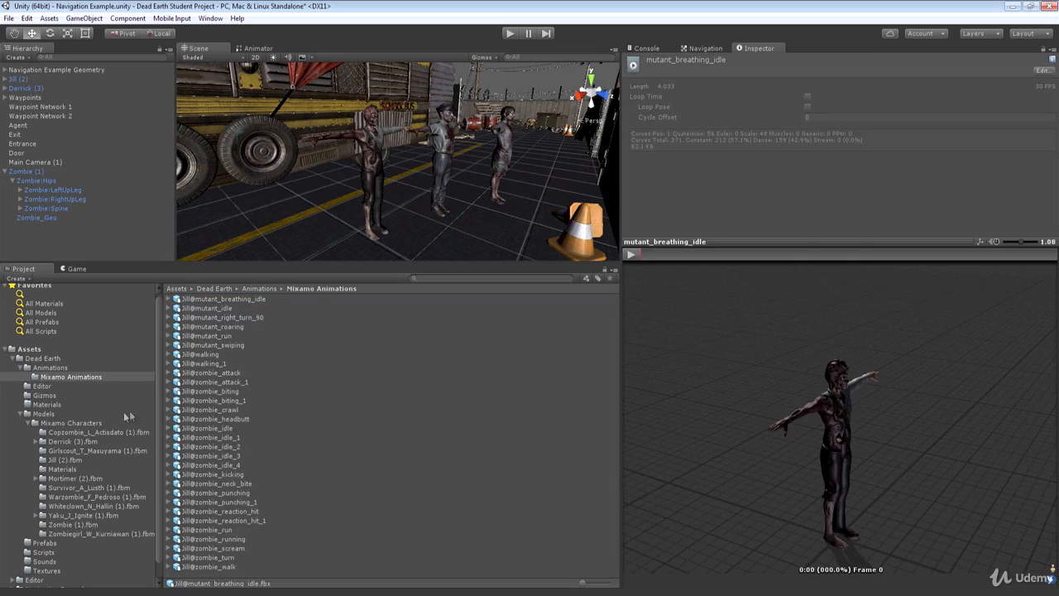
- Expand the Zombie (1) model in the Mixamo Characters folder and inspect its Zombie:Hips object
{"action": "left_click", "coordinate": [62, 424]}
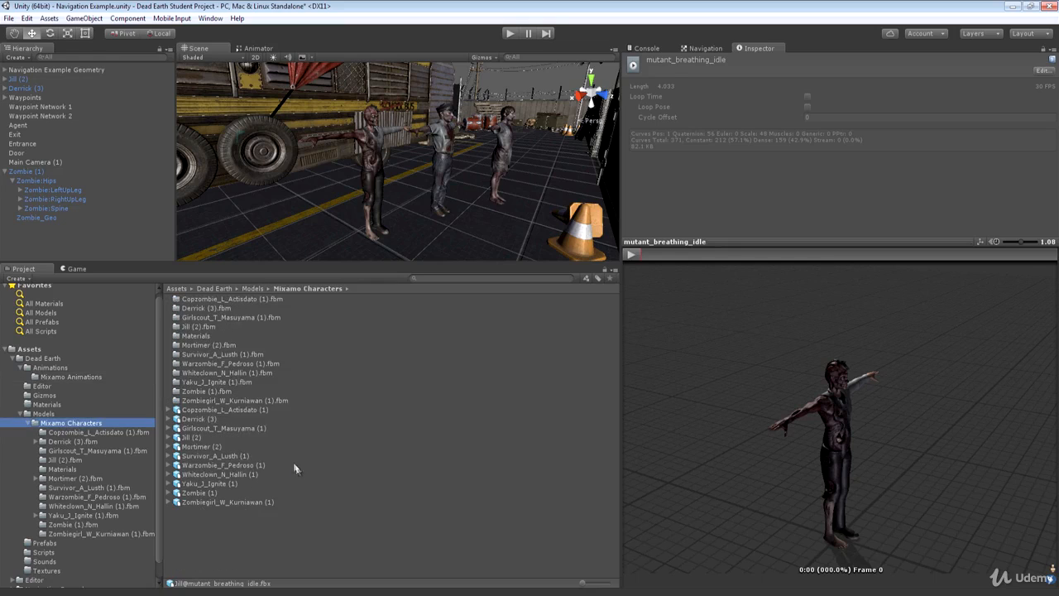
{"action": "left_click", "coordinate": [192, 493]}
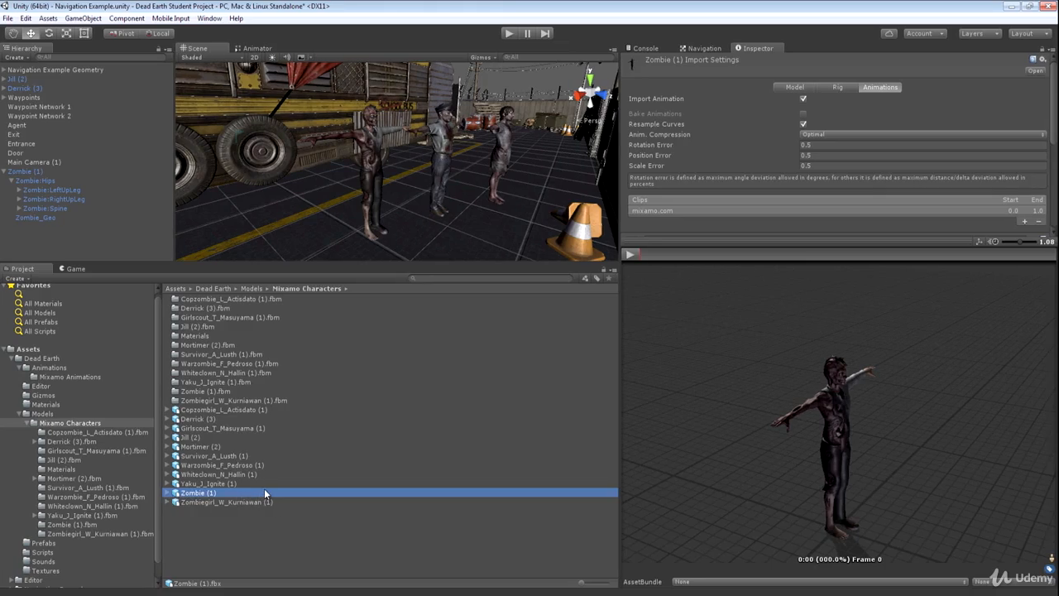
{"action": "left_click", "coordinate": [167, 492]}
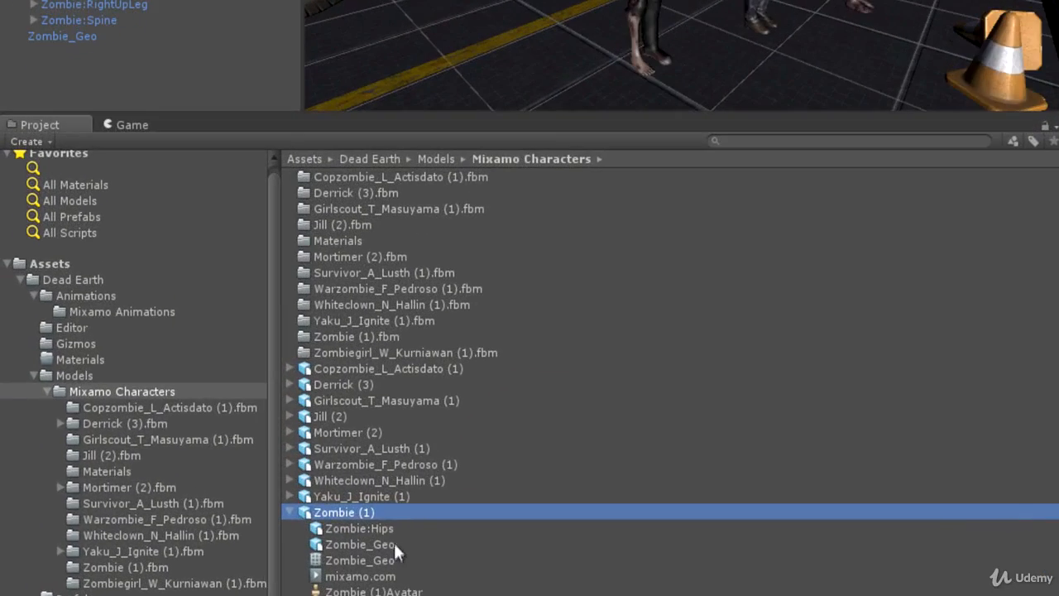
{"action": "left_click", "coordinate": [356, 528]}
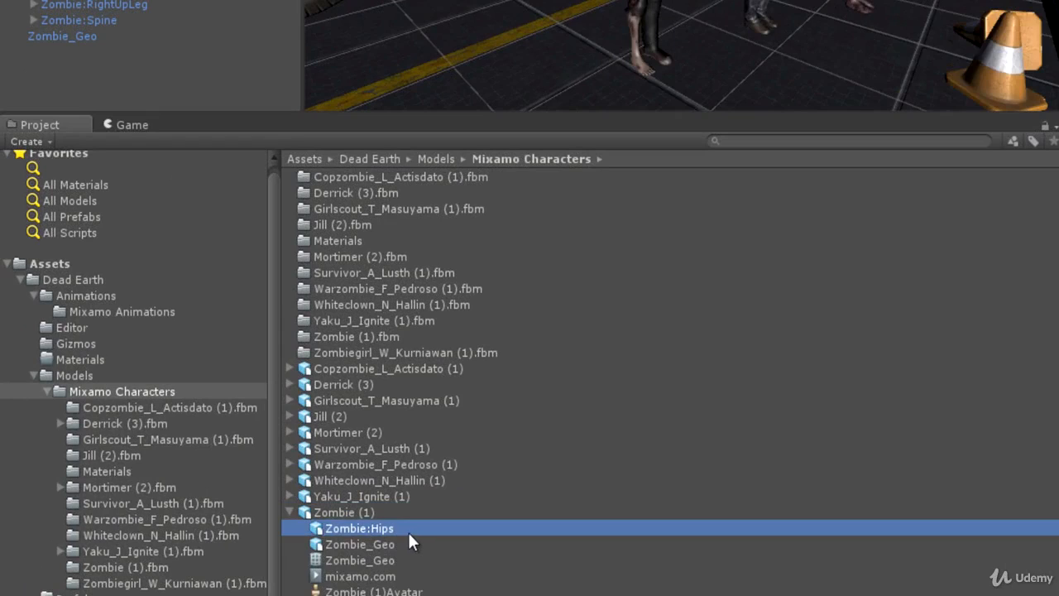
- Compare the Zombie_Geo object with the Zombie_Geo mesh inside Zombie (1), and inspect the Zombie (1)Avatar
{"action": "left_click", "coordinate": [339, 545]}
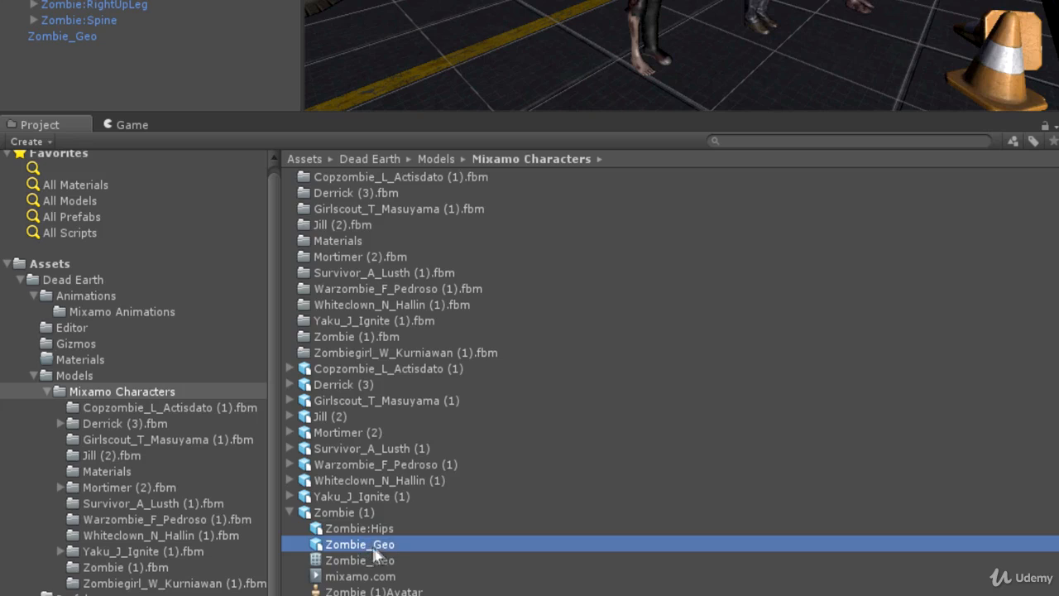
{"action": "left_click", "coordinate": [347, 562]}
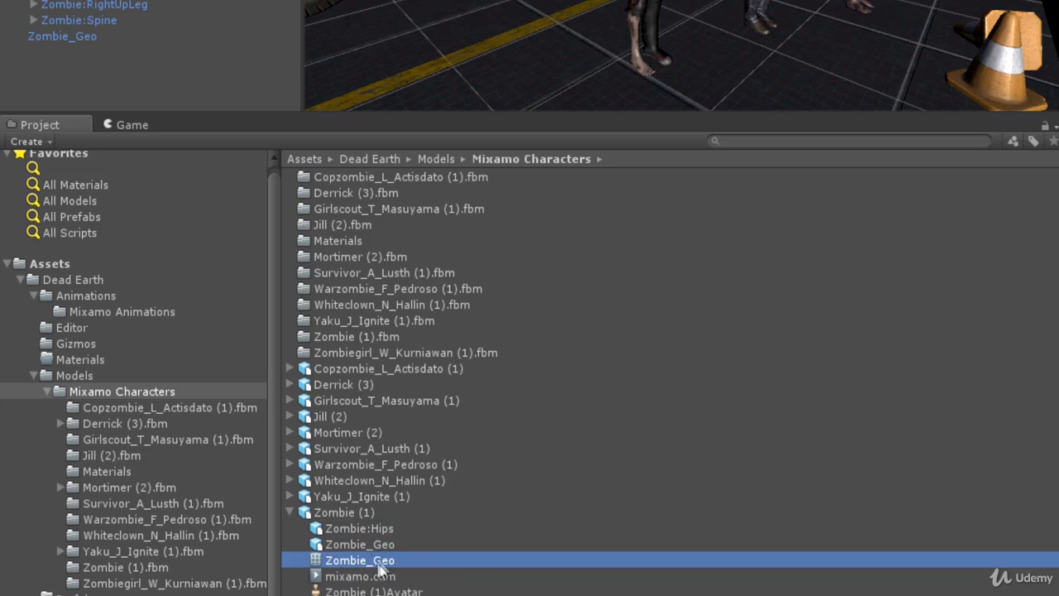
{"action": "left_click", "coordinate": [344, 545]}
{"action": "left_click", "coordinate": [348, 559]}
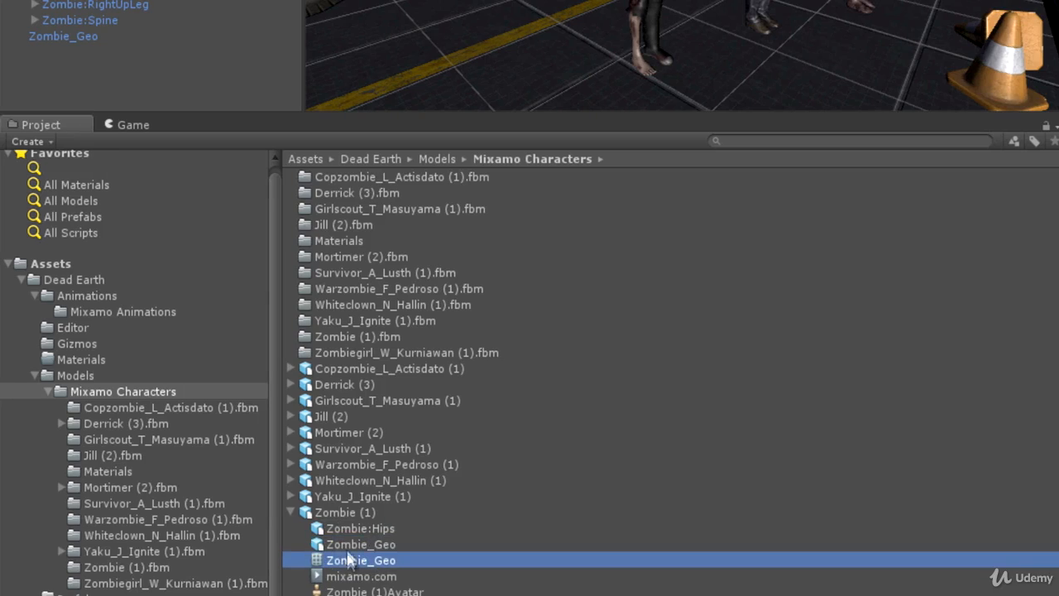
{"action": "left_click", "coordinate": [349, 545]}
{"action": "left_click", "coordinate": [349, 559]}
{"action": "left_click", "coordinate": [348, 543]}
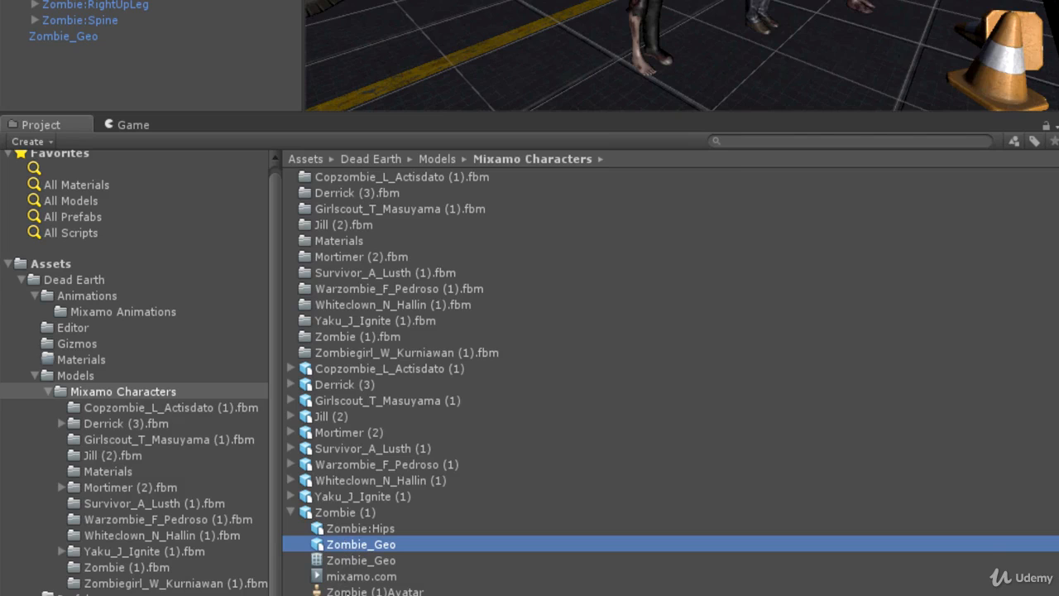
{"action": "left_click", "coordinate": [375, 591]}
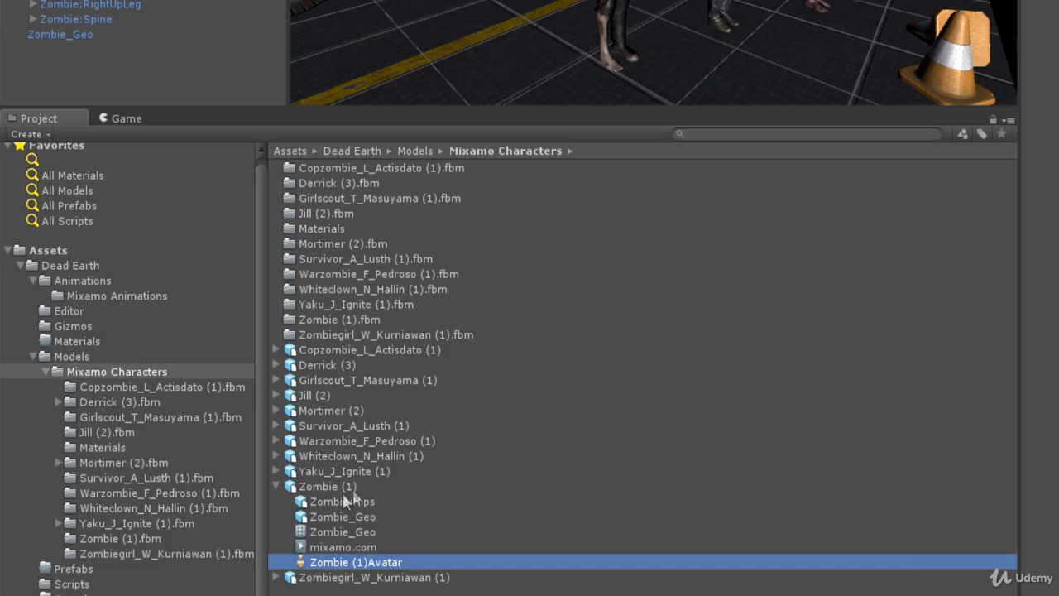
- Preview the mixamo.com clip inside Zombie (1), view the character from another angle during playback, and stop it
{"action": "left_click", "coordinate": [329, 547]}
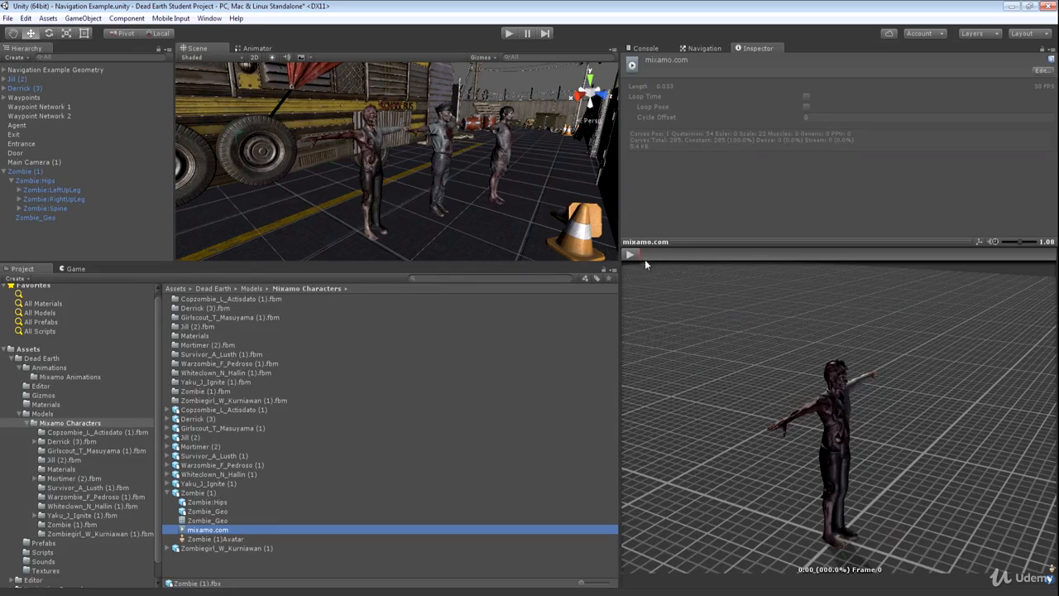
{"action": "left_click", "coordinate": [630, 255]}
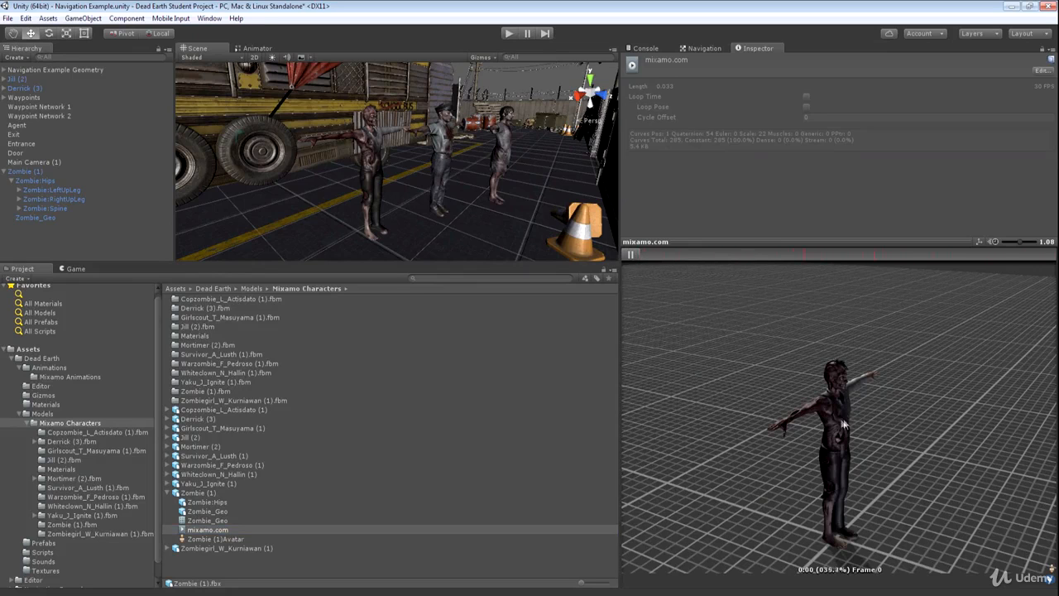
{"action": "left_click_drag", "start_coordinate": [893, 439], "coordinate": [744, 273]}
{"action": "left_click", "coordinate": [632, 254]}
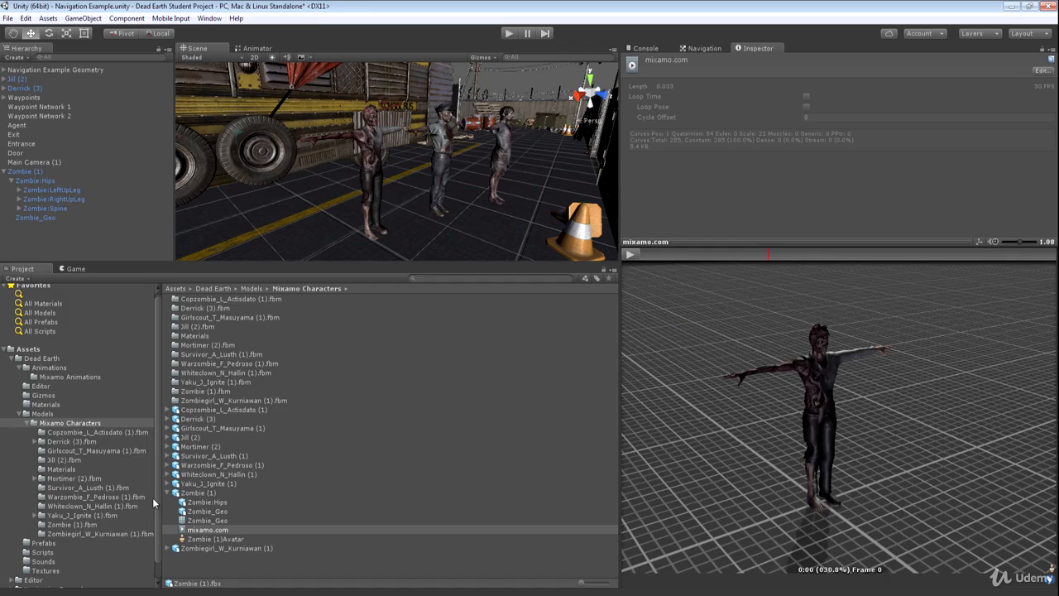
- Disable Import Animation in the Zombie (1) import settings and apply the change
{"action": "left_click", "coordinate": [200, 494]}
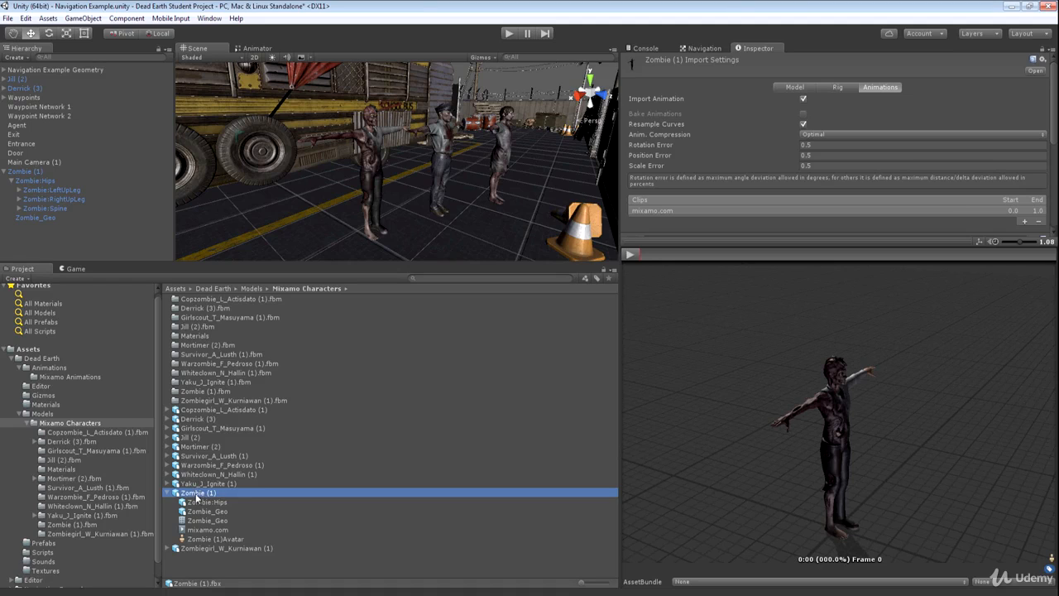
{"action": "left_click", "coordinate": [875, 87]}
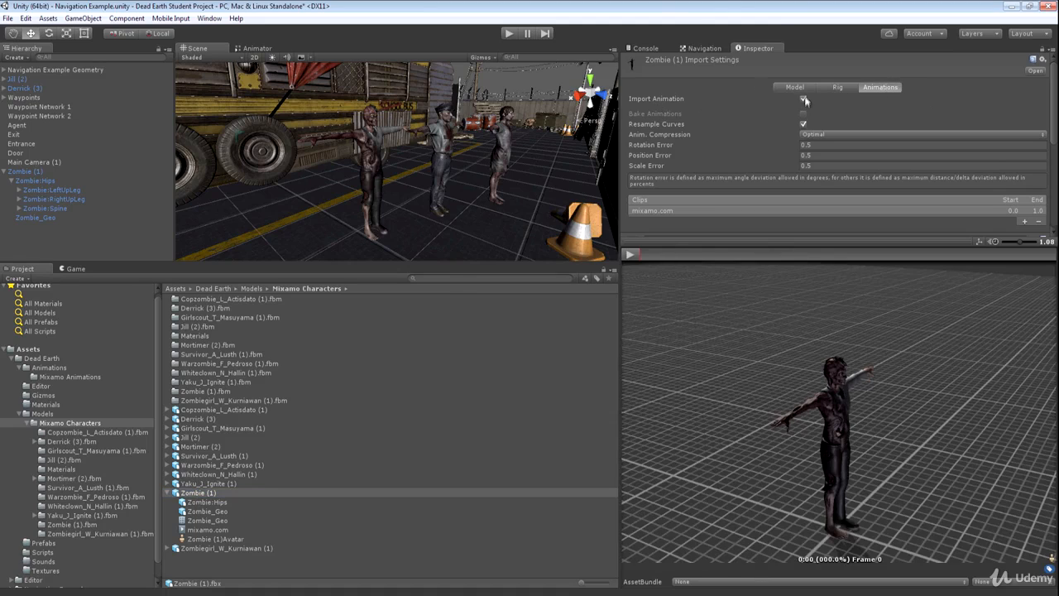
{"action": "left_click", "coordinate": [802, 98]}
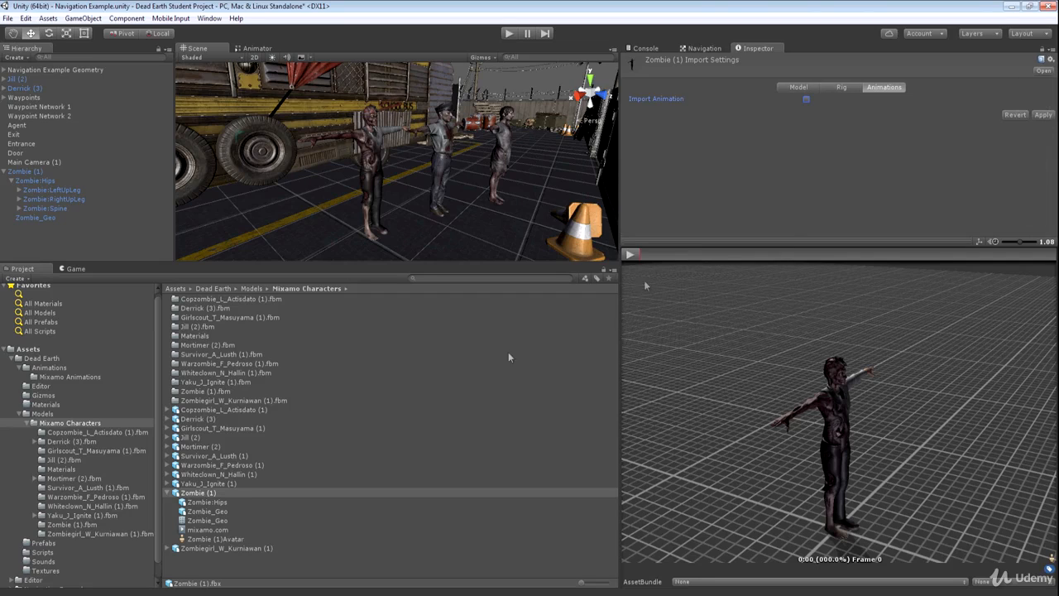
{"action": "left_click", "coordinate": [200, 530]}
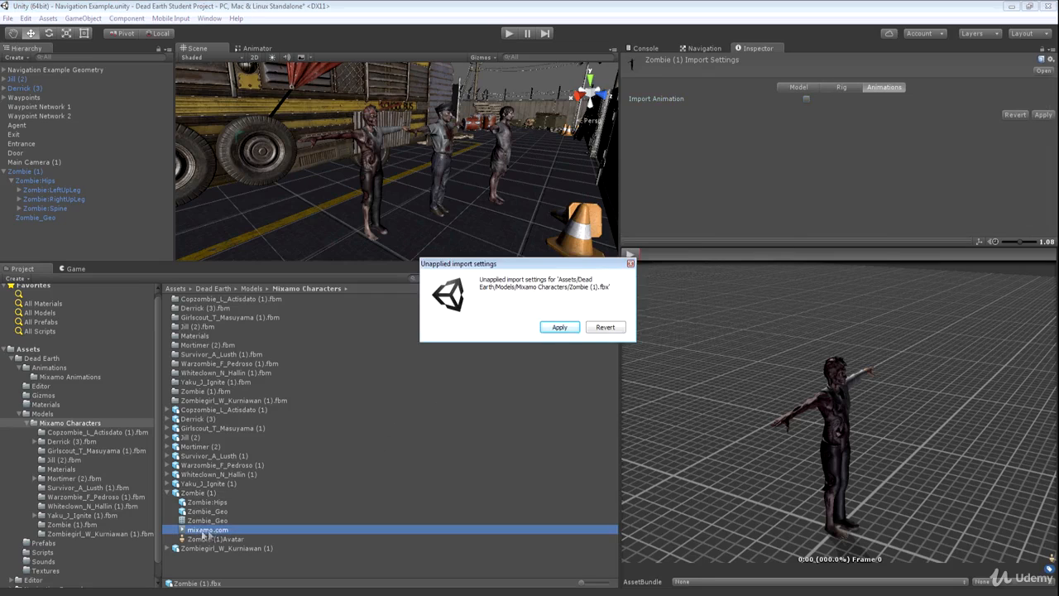
{"action": "left_click", "coordinate": [559, 328]}
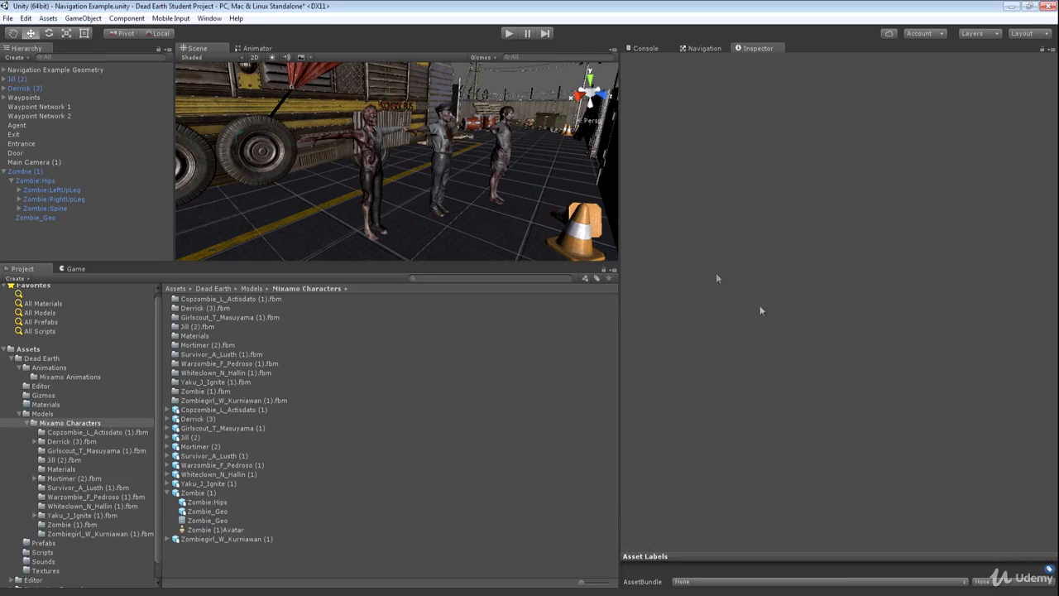
- Check the sub-assets of the reimported Zombie (1) model, covering the Zombie_Geo mesh, Zombie_Geo object and Zombie:Hips
{"action": "left_click", "coordinate": [187, 494]}
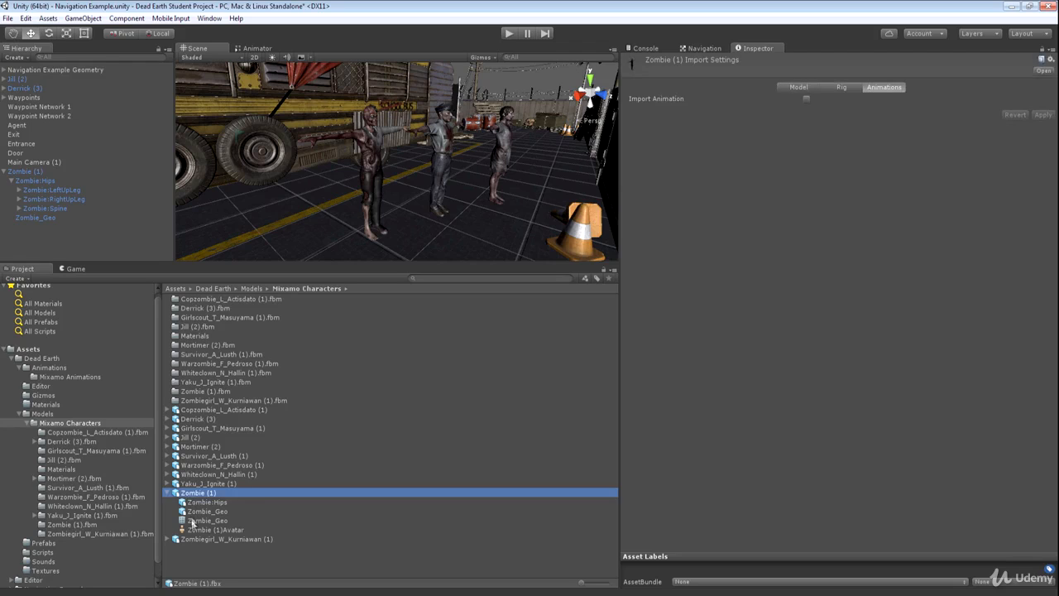
{"action": "left_click", "coordinate": [200, 520]}
{"action": "left_click", "coordinate": [202, 511]}
{"action": "left_click", "coordinate": [200, 502]}
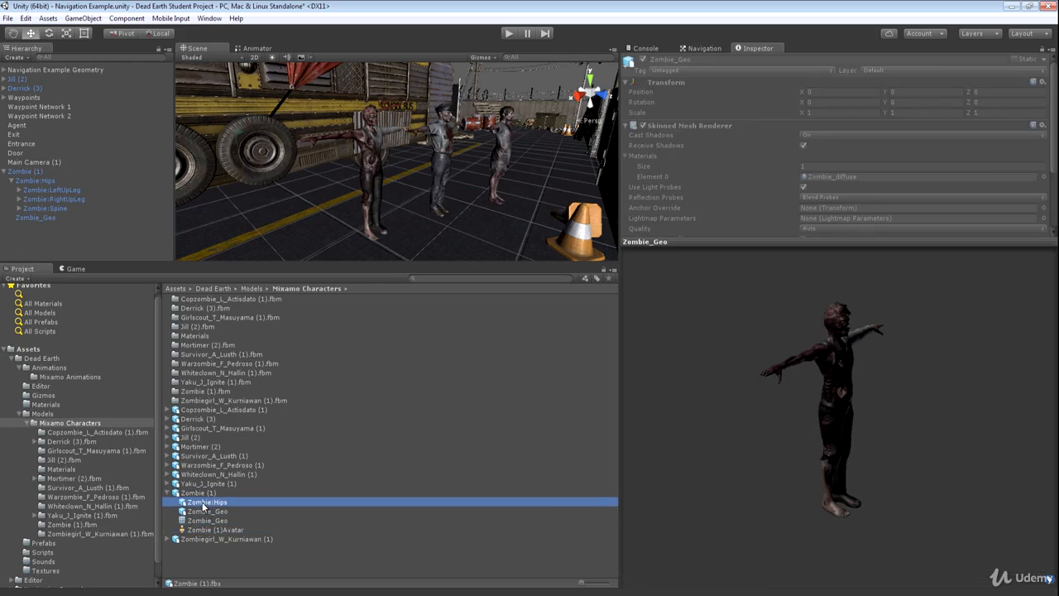
- Re-enable Import Animation in the Zombie (1) import settings, apply the change, and collapse the model
{"action": "left_click", "coordinate": [199, 494]}
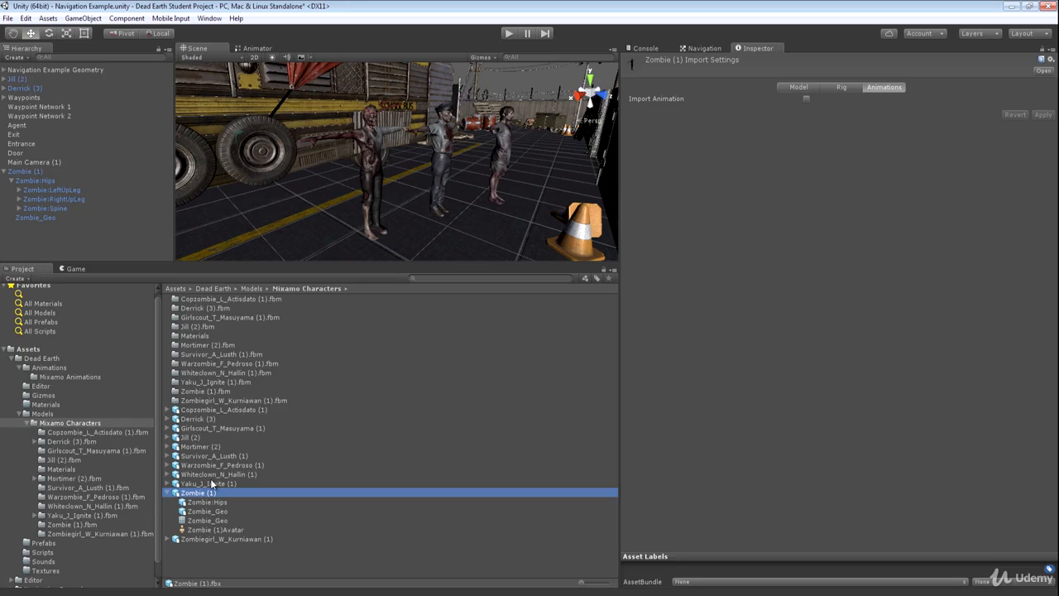
{"action": "left_click", "coordinate": [806, 100]}
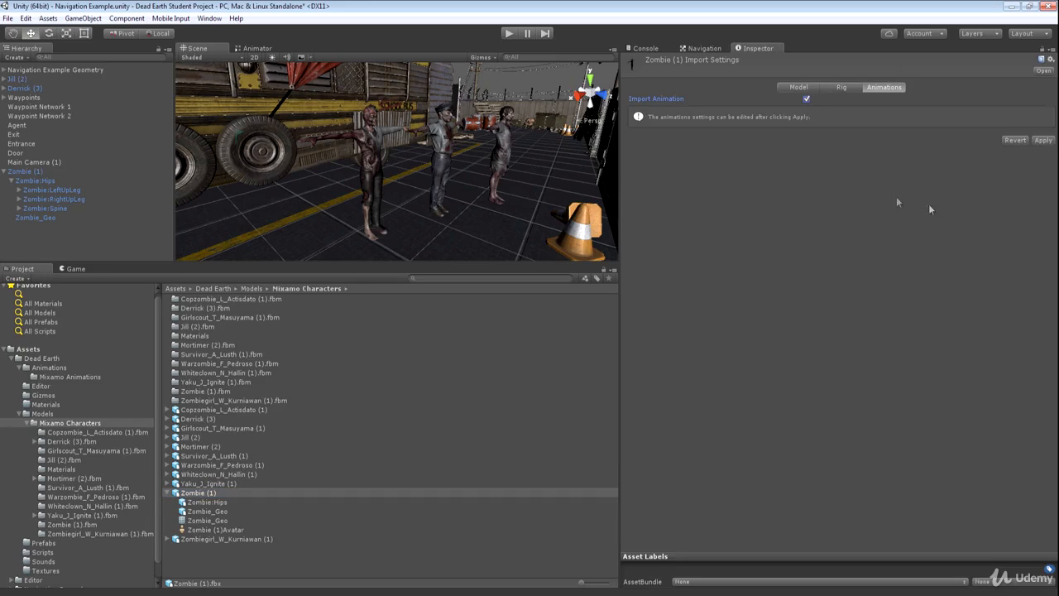
{"action": "left_click", "coordinate": [1041, 141]}
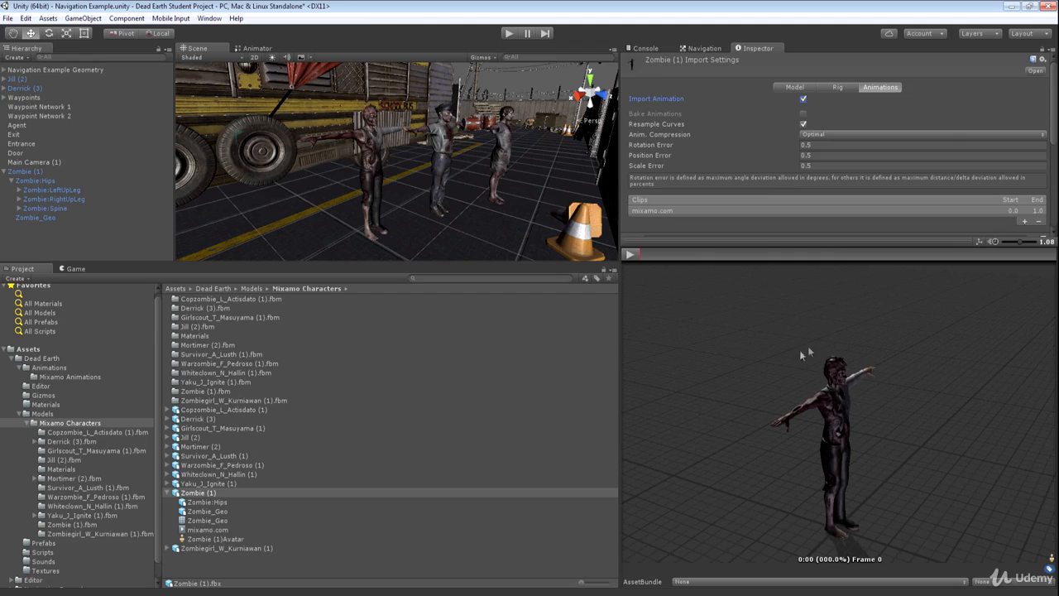
{"action": "right_click_drag", "start_coordinate": [847, 389], "coordinate": [877, 381]}
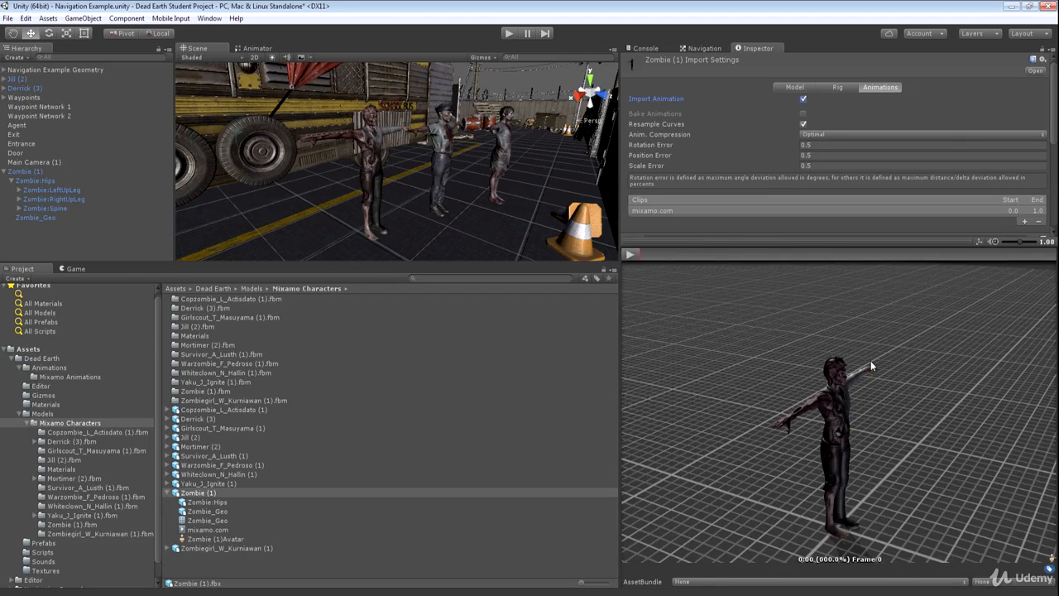
{"action": "left_click", "coordinate": [167, 494]}
- Examine the mixamo.com clips inside the Survivor_A_Lusth (1) and Girlscout_T_Masuyama (1) models
{"action": "left_click", "coordinate": [169, 456]}
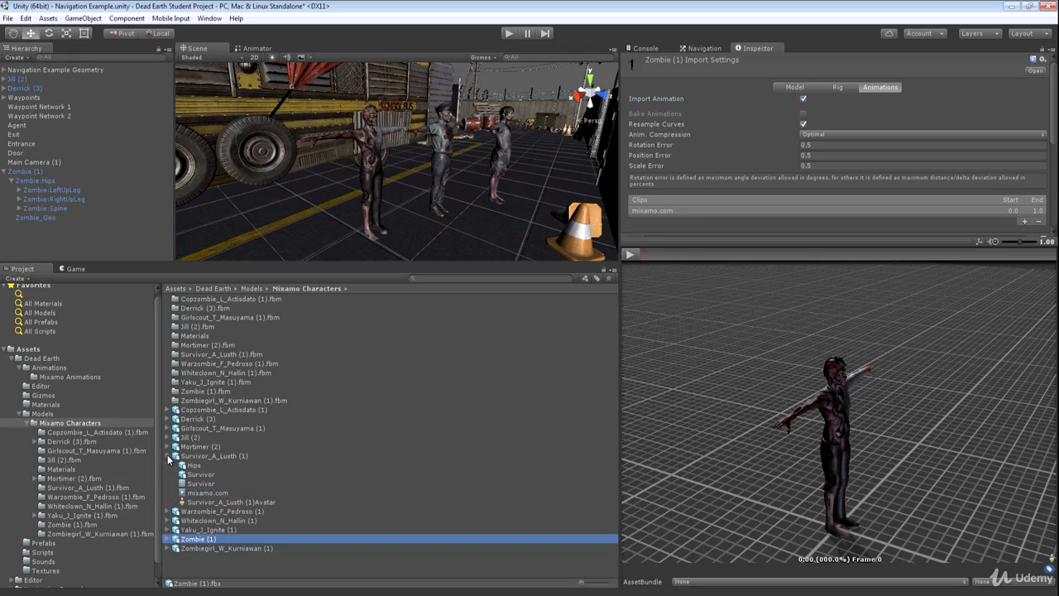
{"action": "left_click", "coordinate": [195, 493]}
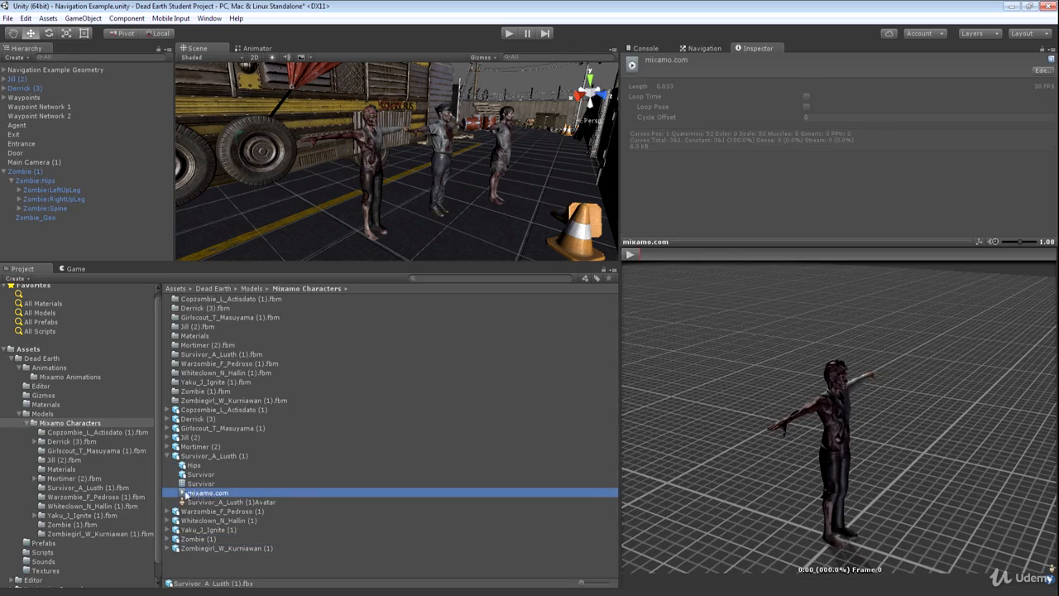
{"action": "left_click", "coordinate": [168, 456]}
{"action": "left_click", "coordinate": [168, 429]}
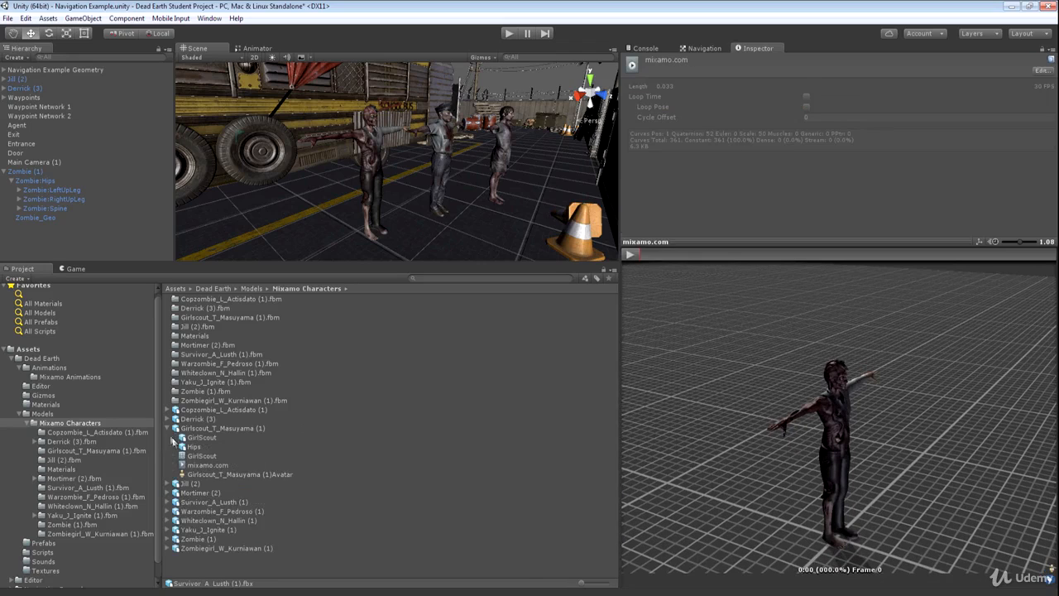
{"action": "left_click", "coordinate": [198, 465]}
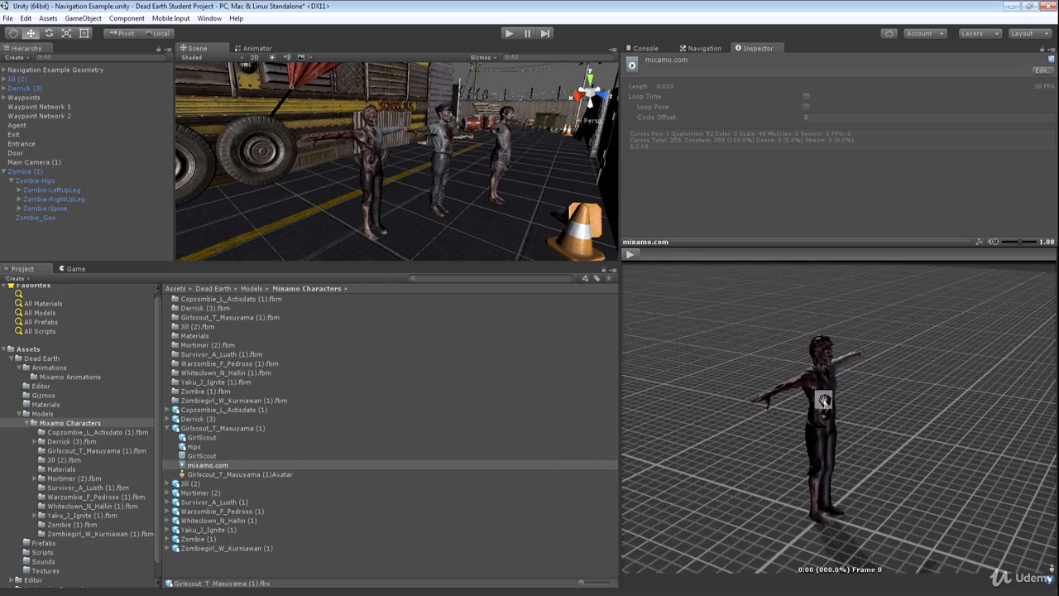
{"action": "right_click_drag", "start_coordinate": [844, 415], "coordinate": [855, 435]}
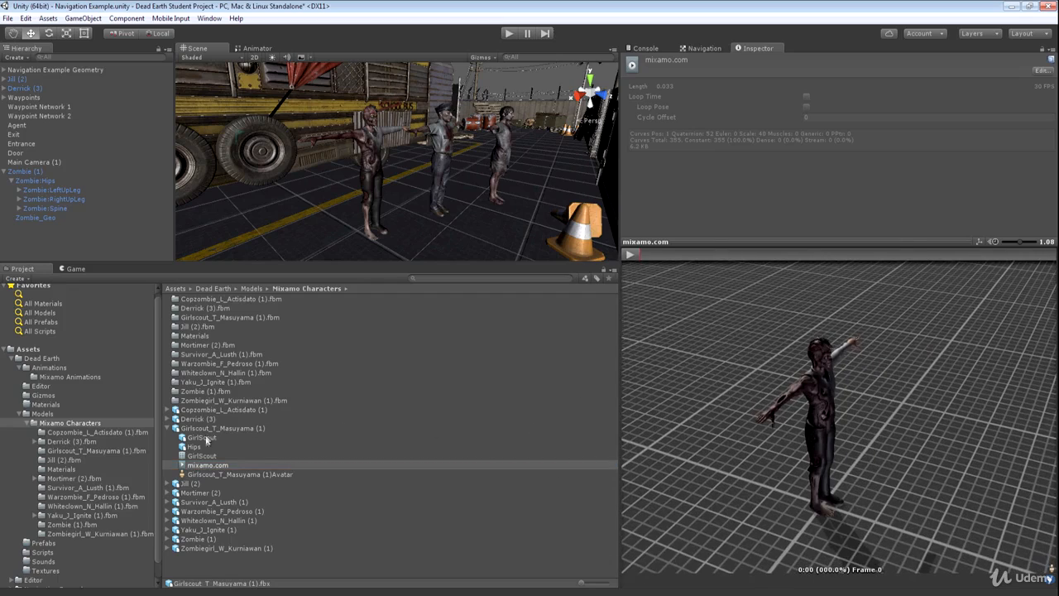
- Select the walking clip inside Jill@walking in the Mixamo Animations folder and set its preview character to the Jill (2) model
{"action": "left_click", "coordinate": [82, 377]}
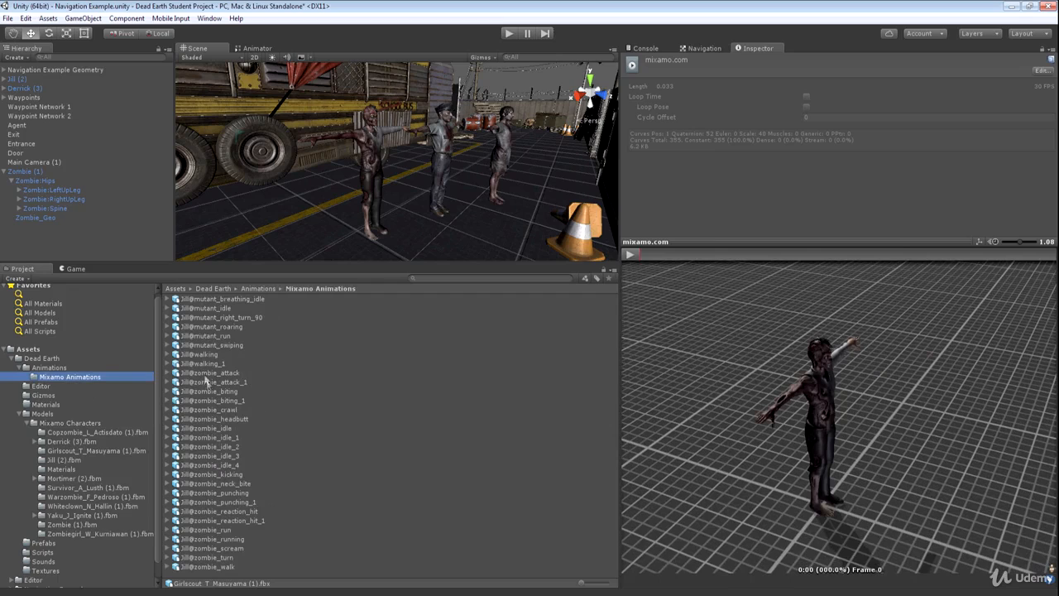
{"action": "left_click", "coordinate": [168, 354]}
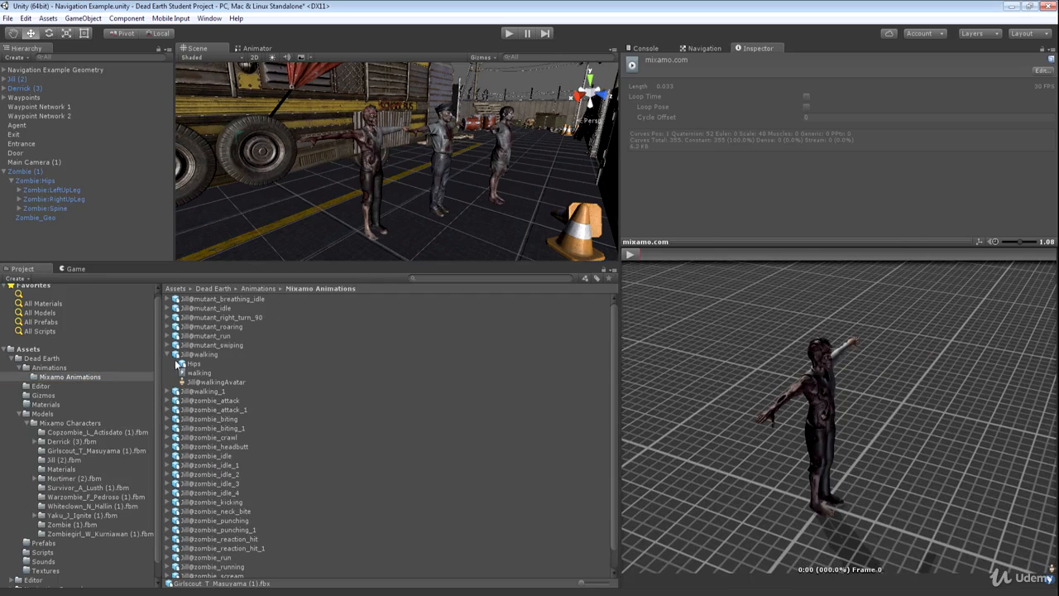
{"action": "left_click", "coordinate": [199, 373]}
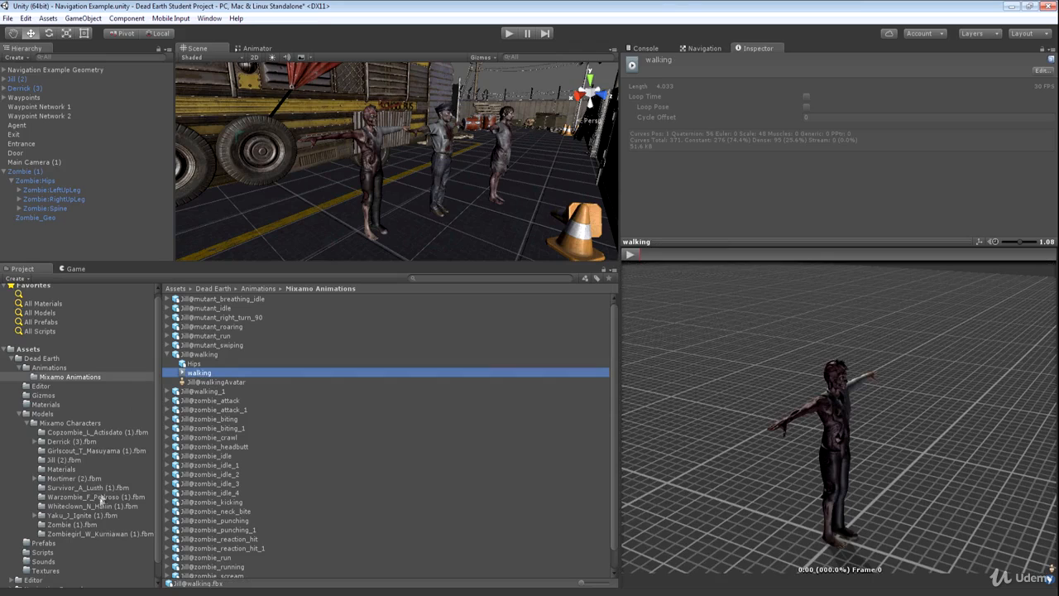
{"action": "left_click", "coordinate": [59, 422]}
{"action": "left_click_drag", "start_coordinate": [191, 438], "coordinate": [990, 451]}
{"action": "left_click", "coordinate": [89, 378]}
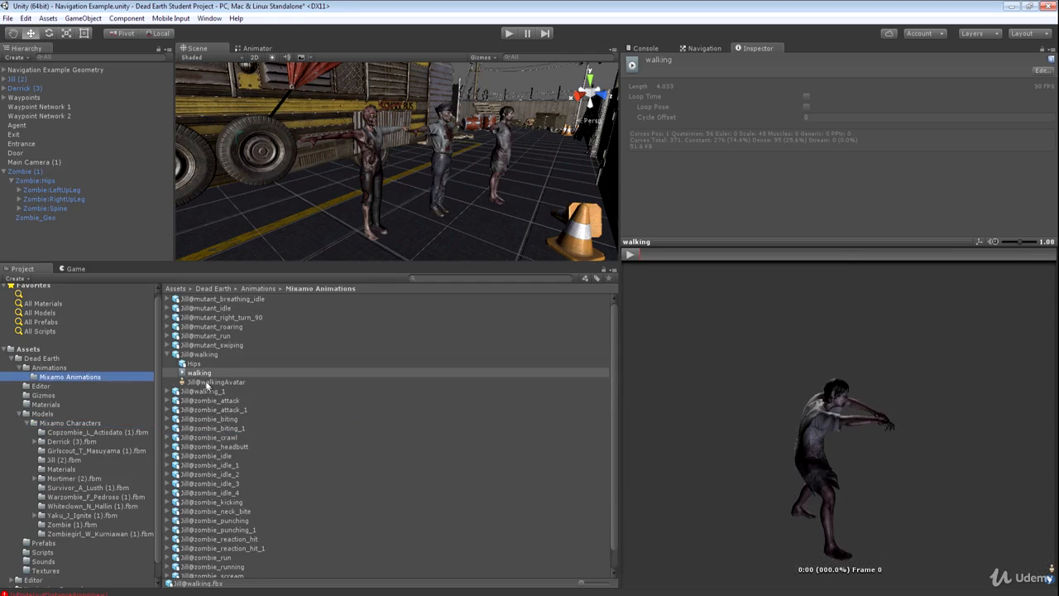
- Examine the Hips, walking and Jill@walkingAvatar sub-assets of Jill@walking, and play the walking clip's preview
{"action": "left_click", "coordinate": [200, 355]}
{"action": "left_click", "coordinate": [196, 372]}
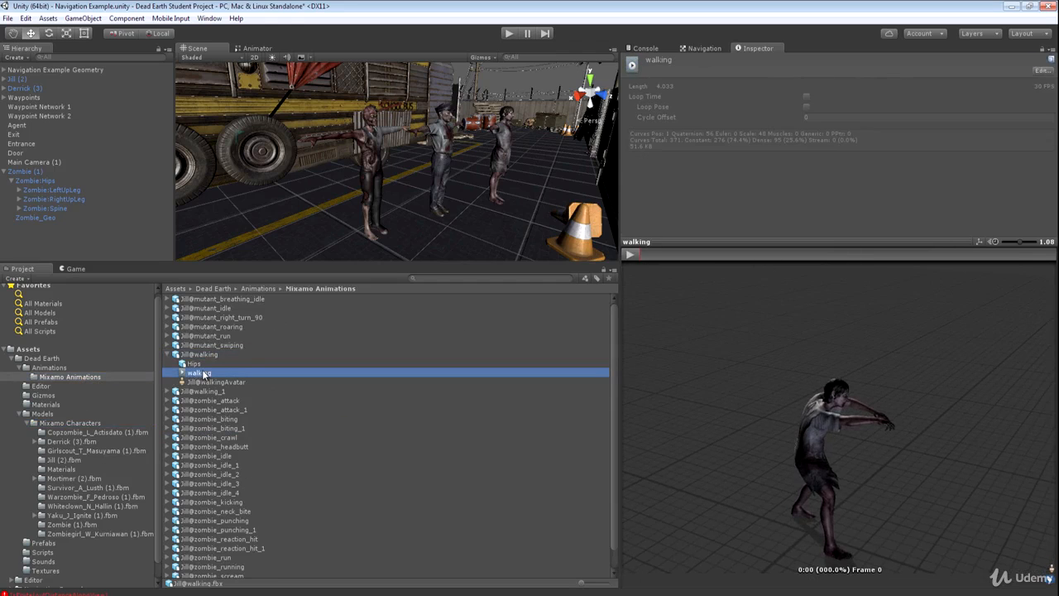
{"action": "left_click", "coordinate": [194, 364]}
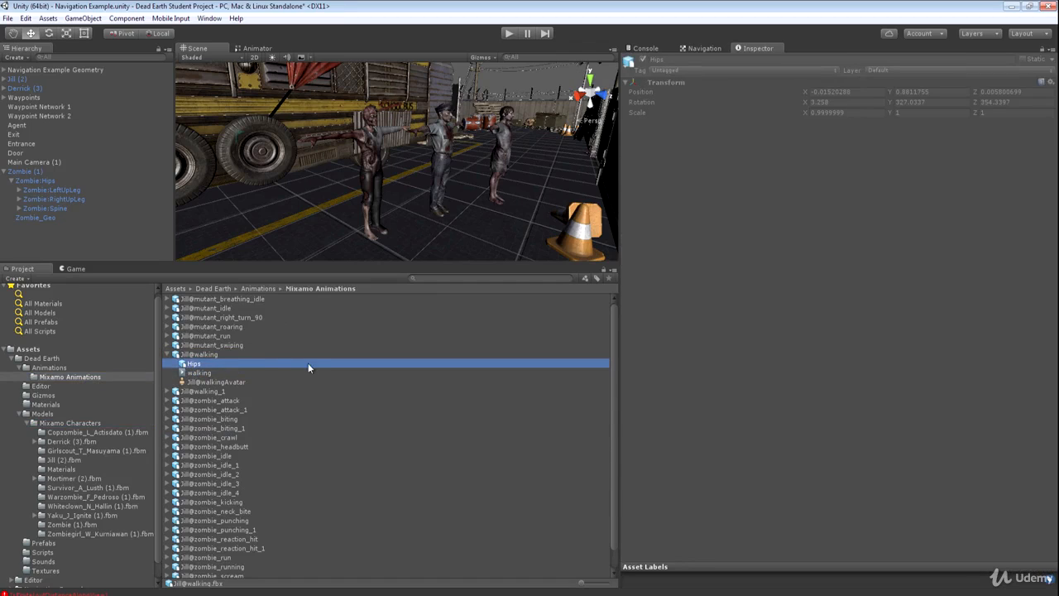
{"action": "left_click", "coordinate": [212, 374]}
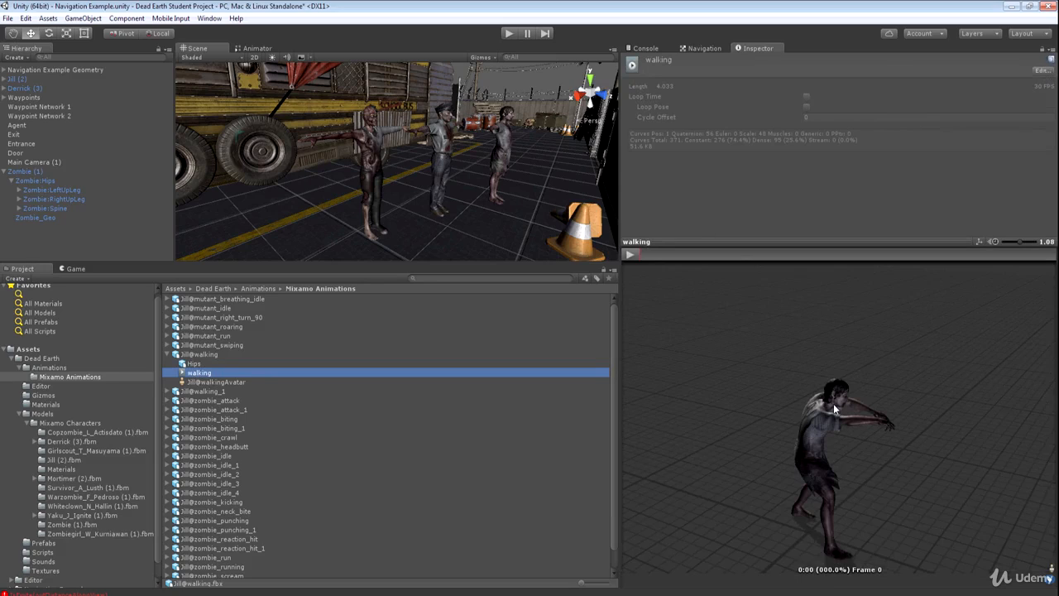
{"action": "left_click", "coordinate": [630, 254]}
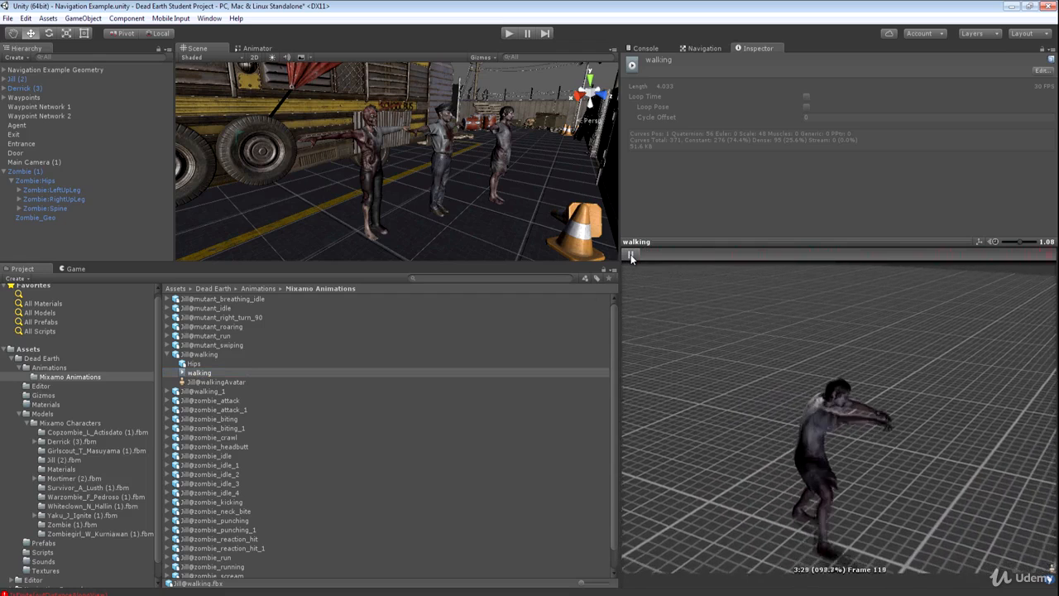
{"action": "left_click", "coordinate": [281, 384]}
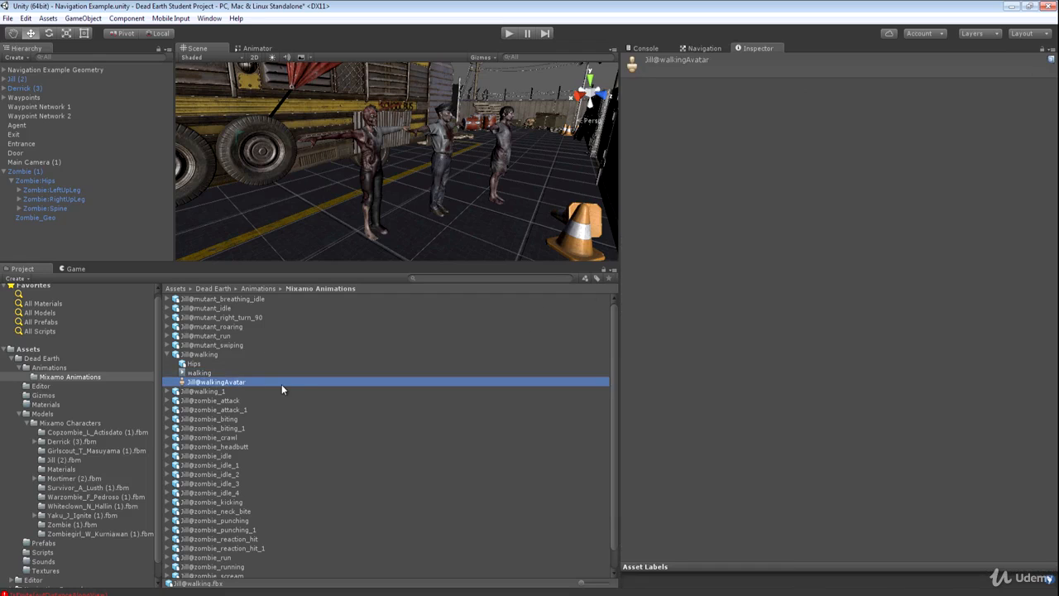
{"action": "left_click", "coordinate": [202, 372]}
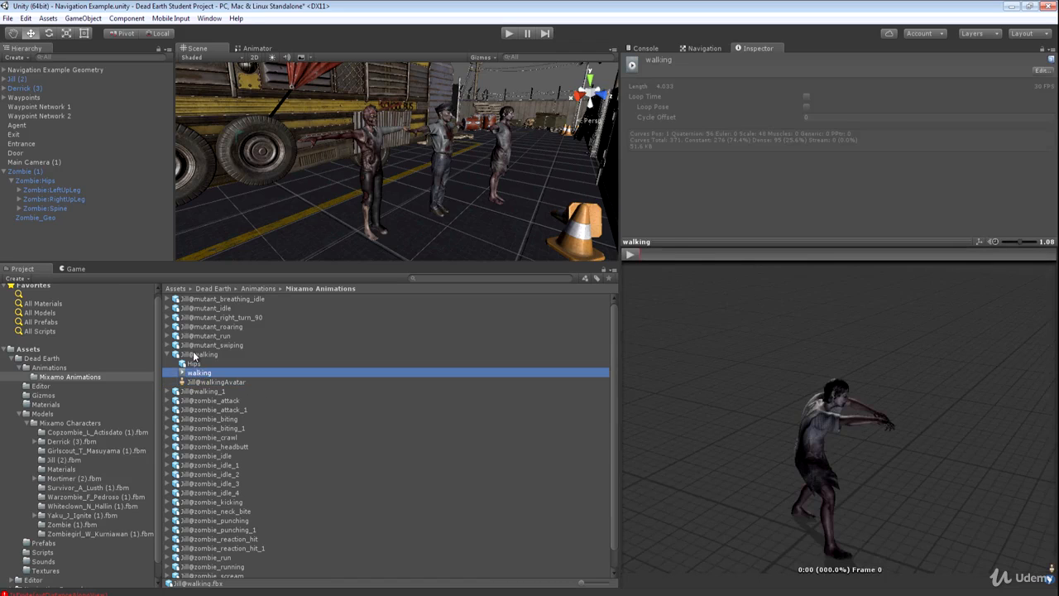
- Show the Jill@walking import settings, collapse the model, and shrink the preview to reveal the walking clip's options
{"action": "left_click", "coordinate": [194, 356]}
{"action": "left_click", "coordinate": [167, 354]}
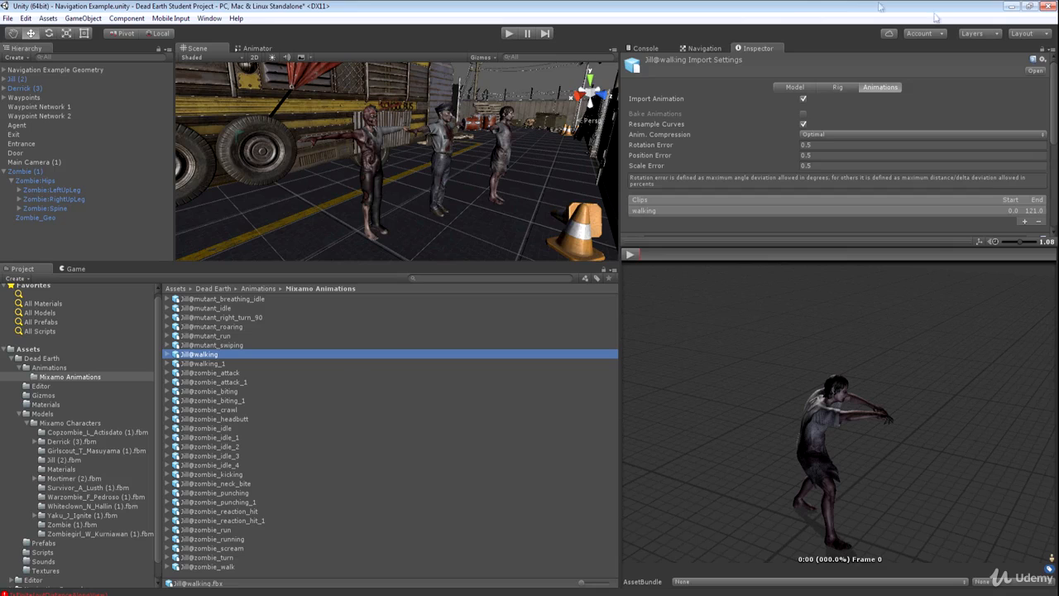
{"action": "left_click", "coordinate": [855, 244]}
{"action": "left_click_drag", "start_coordinate": [856, 244], "coordinate": [855, 387]}
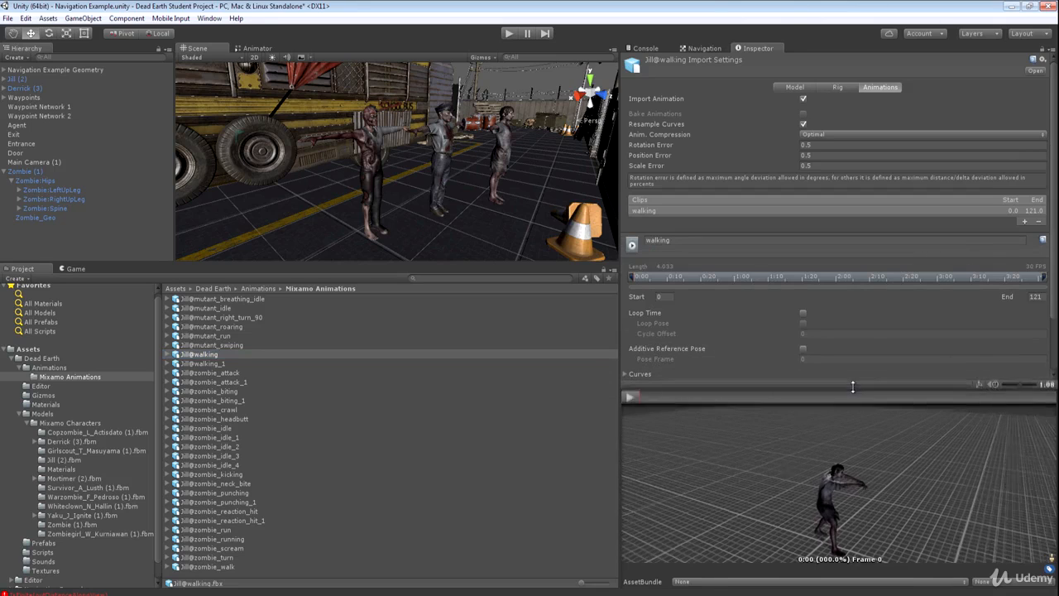
- Expand Jill@walking and play the walking clip's preview from its import settings, pausing partway through
{"action": "left_click", "coordinate": [168, 354]}
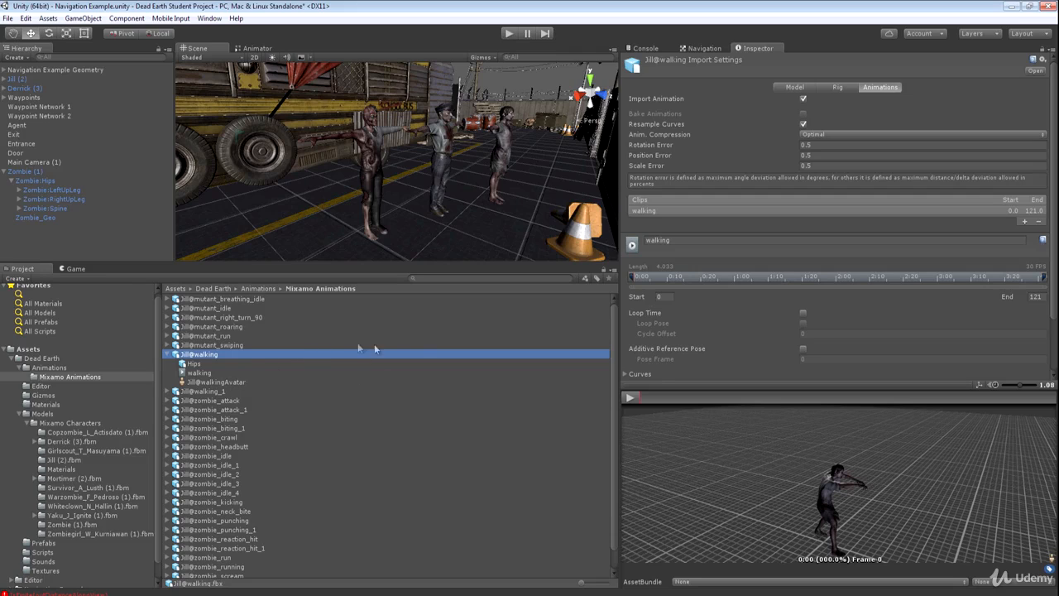
{"action": "left_click", "coordinate": [638, 398]}
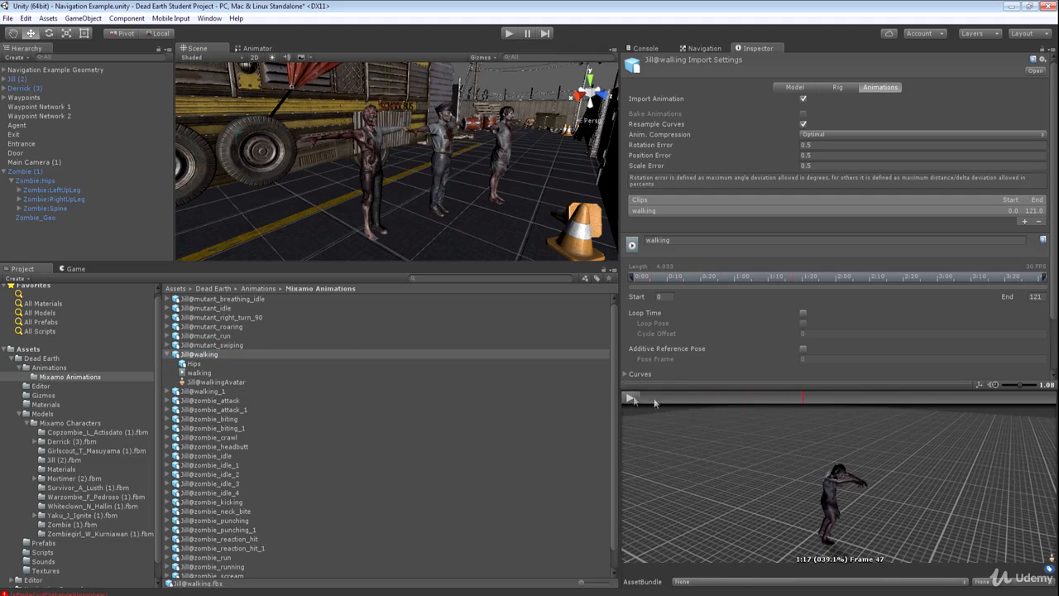
{"action": "left_click", "coordinate": [826, 398]}
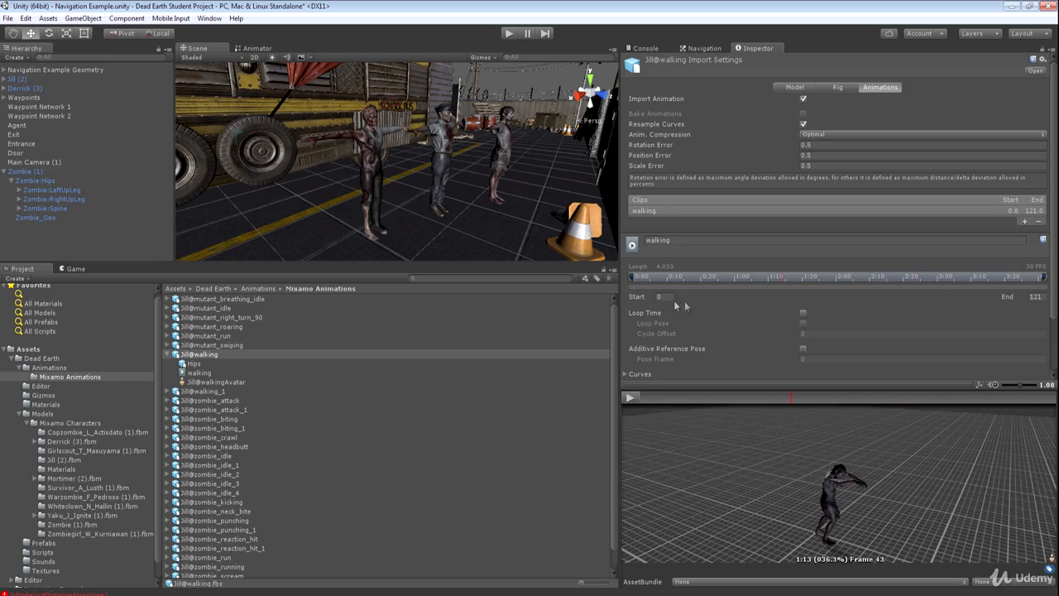
- Trim the walking clip to start at frame 31 and end at frame 48
{"action": "left_click_drag", "start_coordinate": [630, 278], "coordinate": [739, 282]}
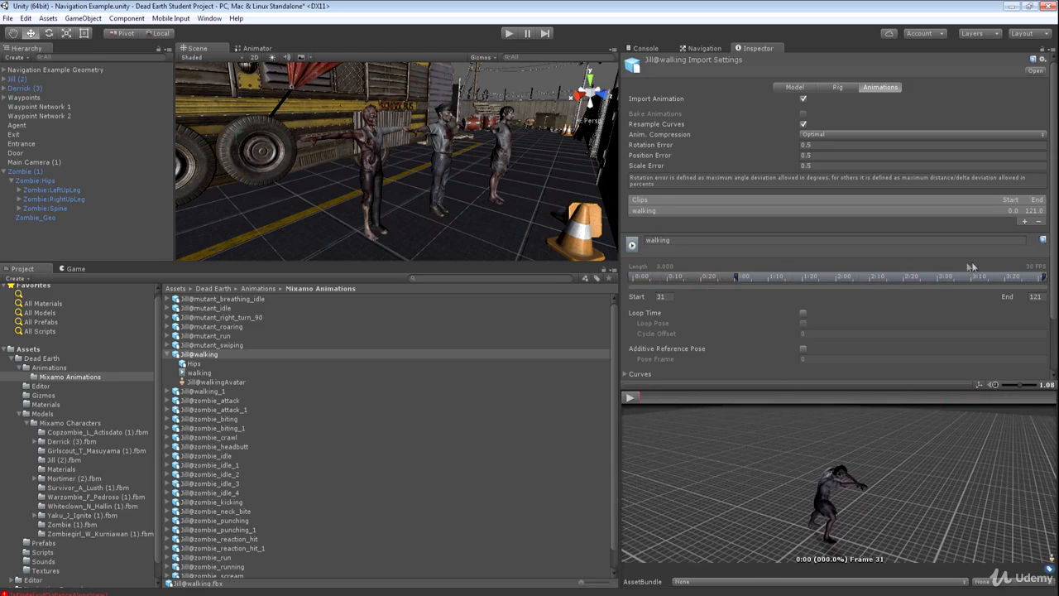
{"action": "left_click_drag", "start_coordinate": [1042, 279], "coordinate": [799, 280]}
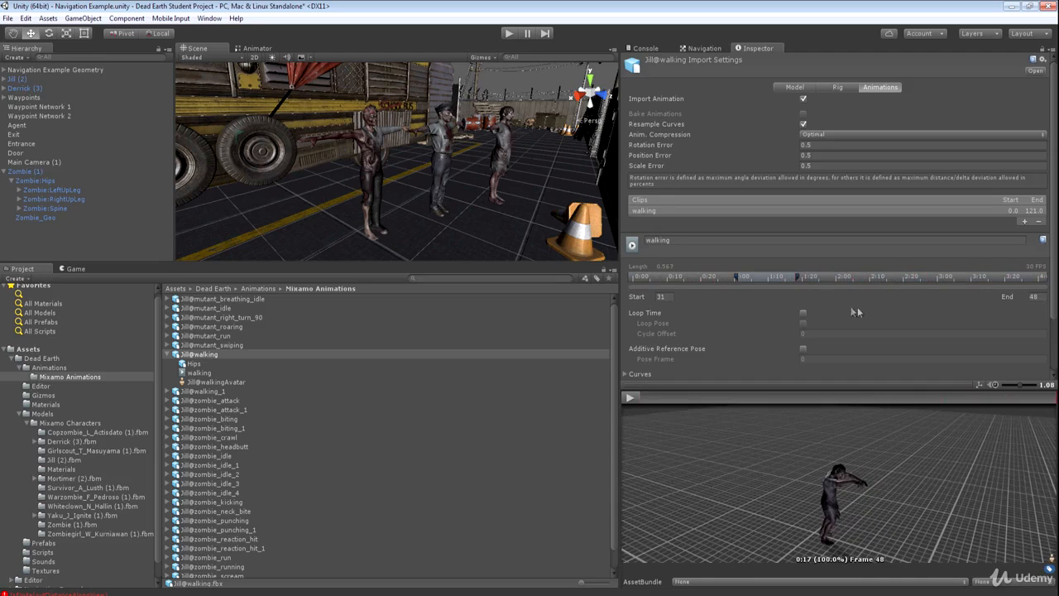
{"action": "mouse_move", "coordinate": [1053, 234]}
{"action": "left_mouse_down"}
{"action": "mouse_move", "coordinate": [1054, 275]}
{"action": "mouse_move", "coordinate": [1054, 250]}
{"action": "left_mouse_up"}
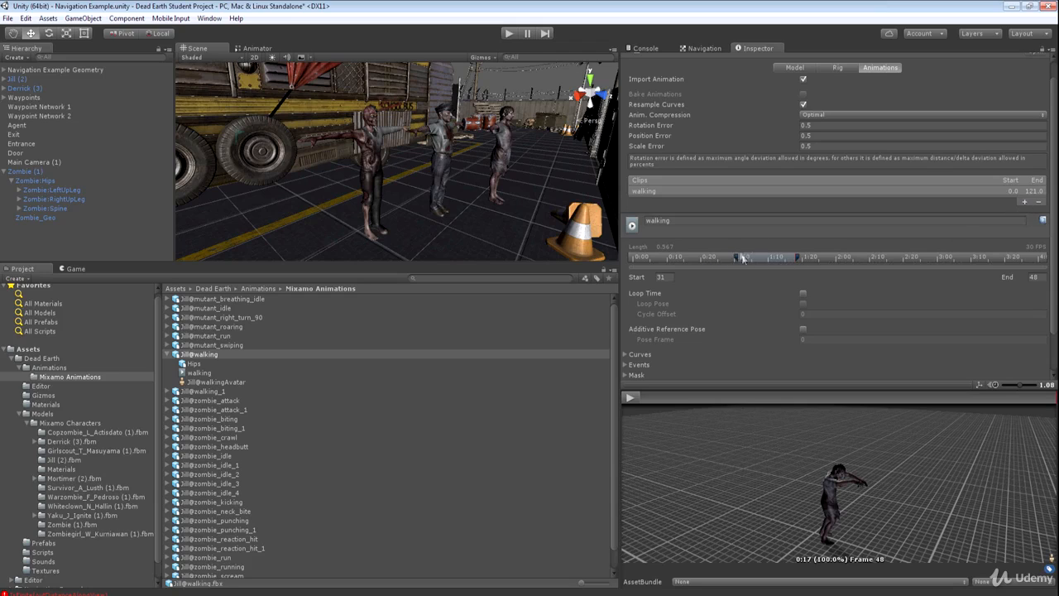
- Restore the walking clip's range to start at frame 0 and end at frame 121
{"action": "left_click_drag", "start_coordinate": [737, 258], "coordinate": [632, 258]}
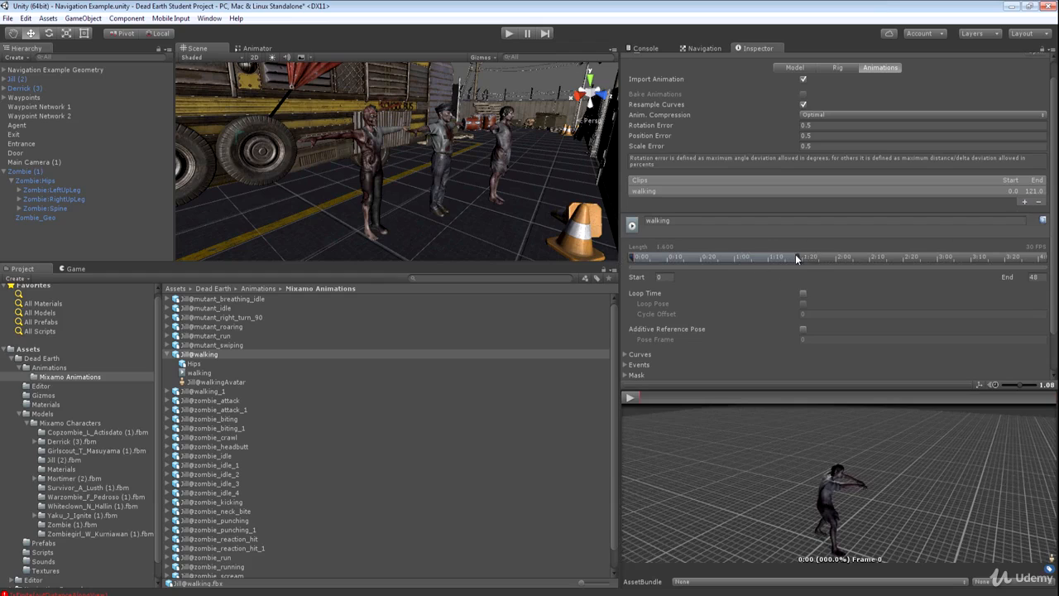
{"action": "left_click_drag", "start_coordinate": [796, 258], "coordinate": [1044, 258]}
{"action": "left_click", "coordinate": [634, 258]}
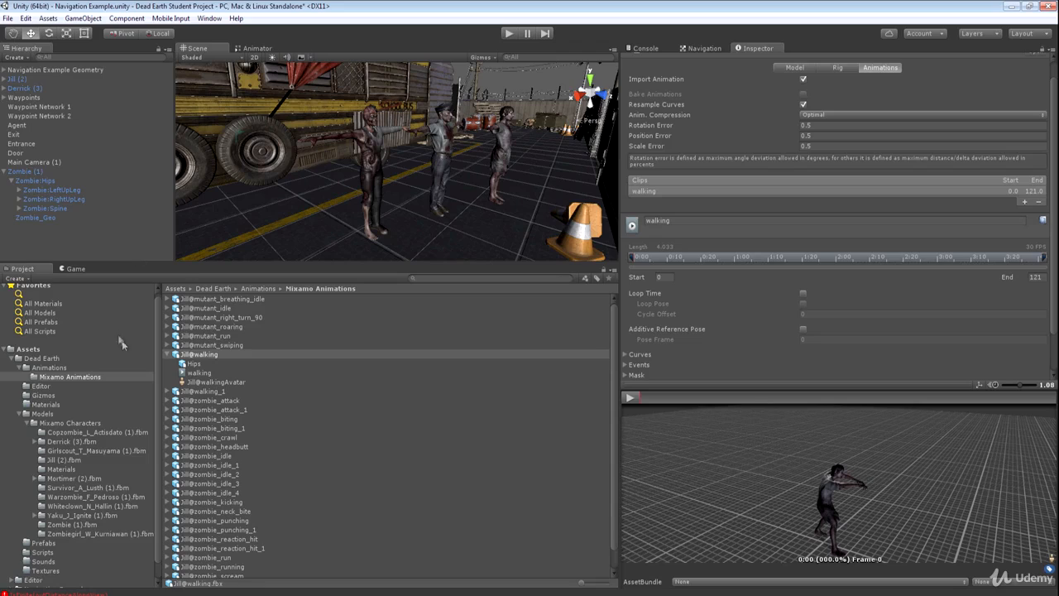
- Collapse the Jill@walking model and open the Mixamo Characters folder
{"action": "left_click", "coordinate": [167, 355]}
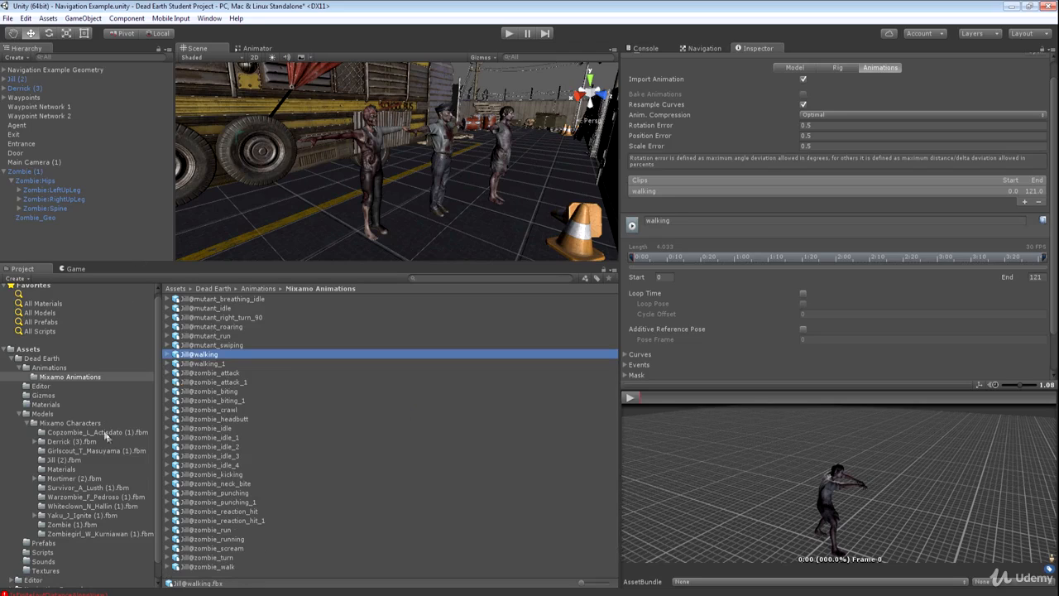
{"action": "left_click", "coordinate": [68, 422]}
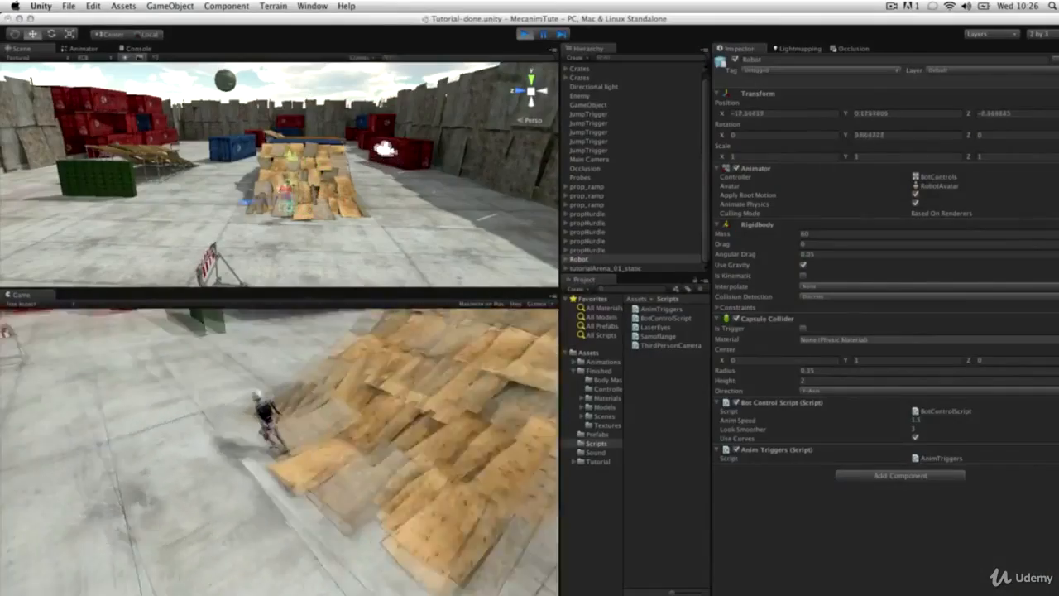
- Play-test the Robot in the arena, steering it up the wooden ramp and across the container while jumping
{"action": "key", "text": "space"}
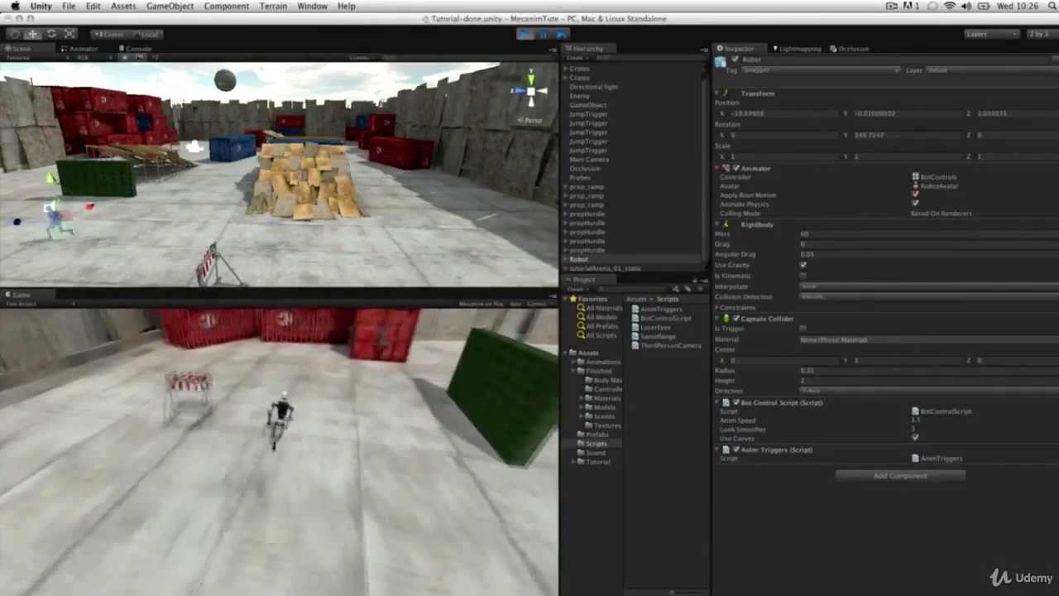
{"action": "key", "text": "Right"}
{"action": "key", "text": "space"}
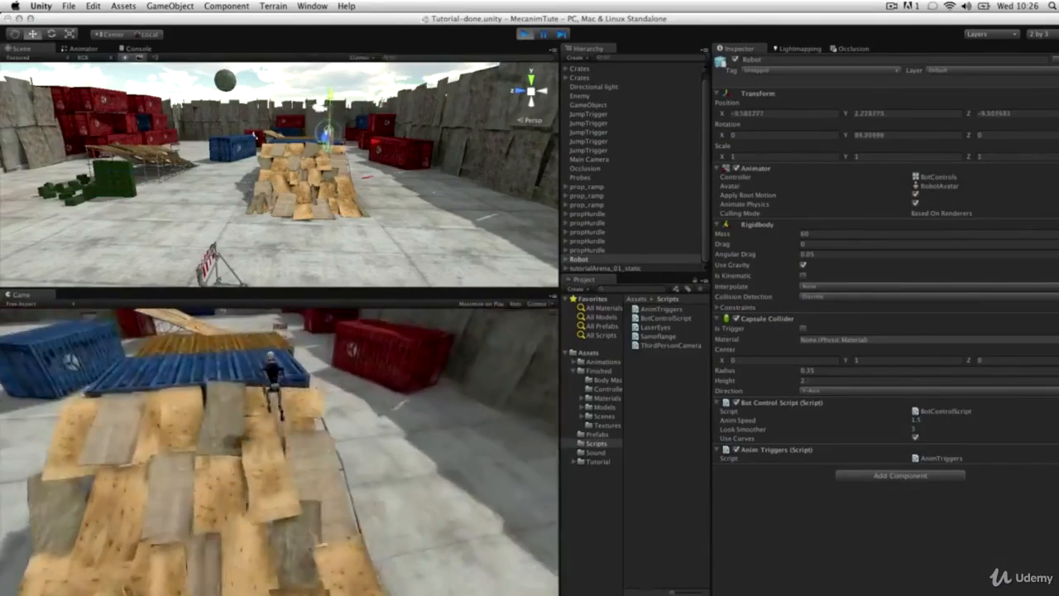
{"action": "key", "text": "Left"}
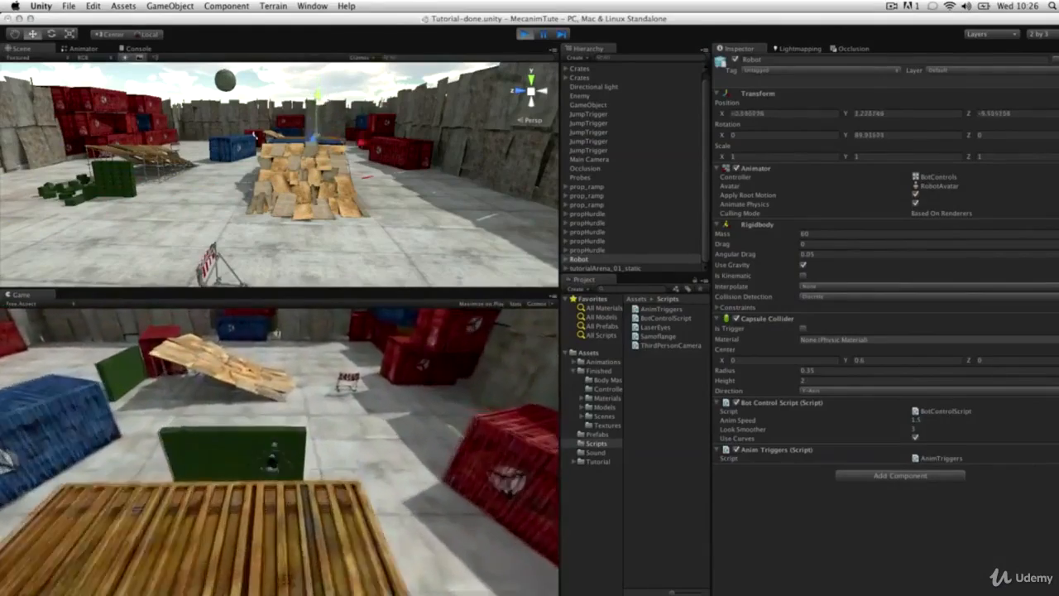
{"action": "key", "text": "Left"}
{"action": "key", "text": "alt"}
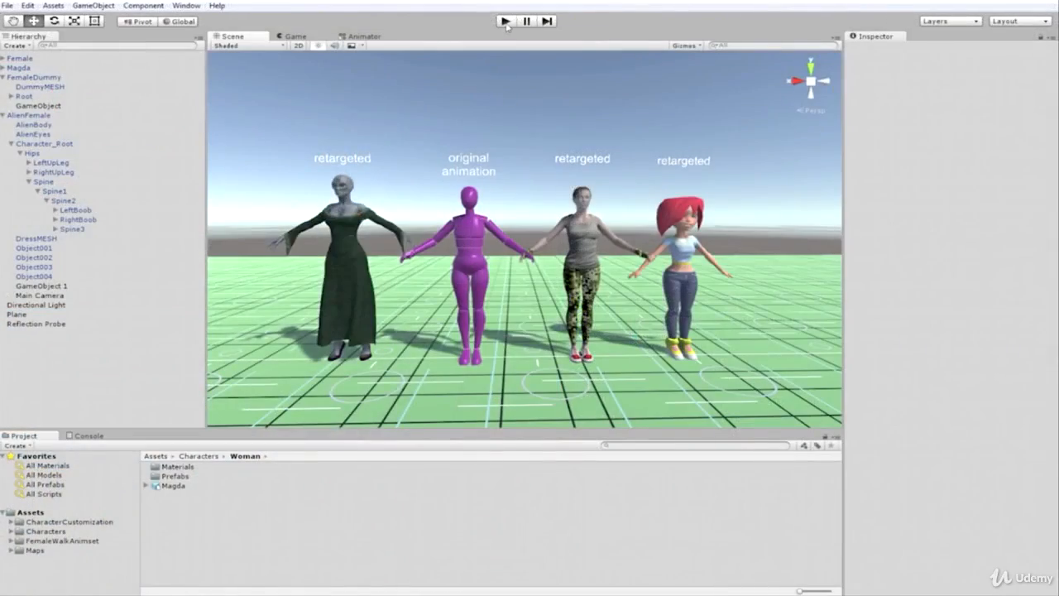
- Run the retargeting scene to compare the original animation with the three retargeted female characters
{"action": "left_click", "coordinate": [505, 23]}
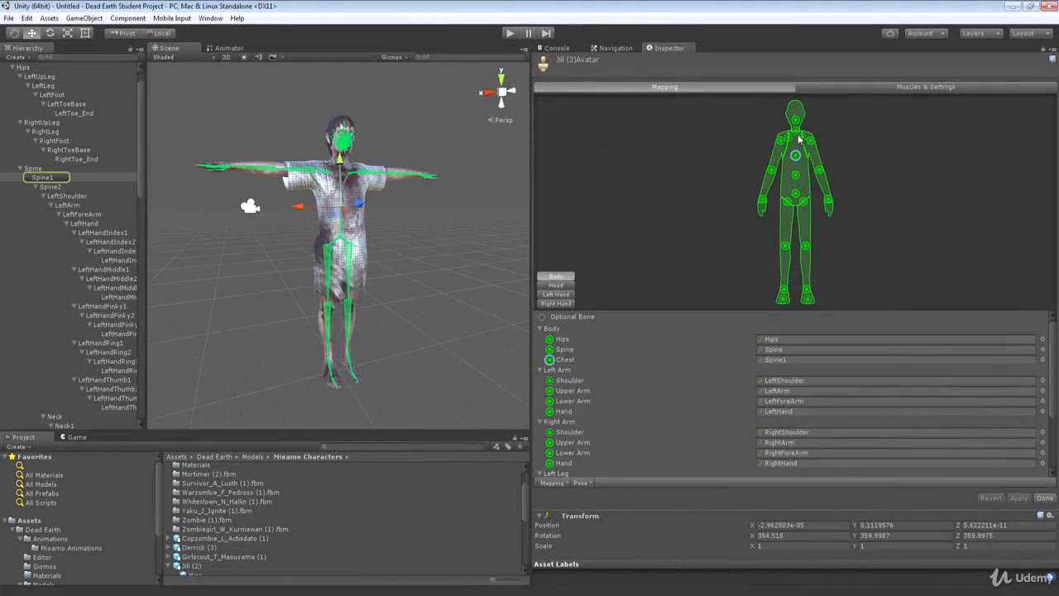
- Inspect the head, right upper arm, right lower arm, right hand and hips bone mappings of Jill (2)Avatar
{"action": "left_click", "coordinate": [796, 120]}
{"action": "left_click", "coordinate": [780, 141]}
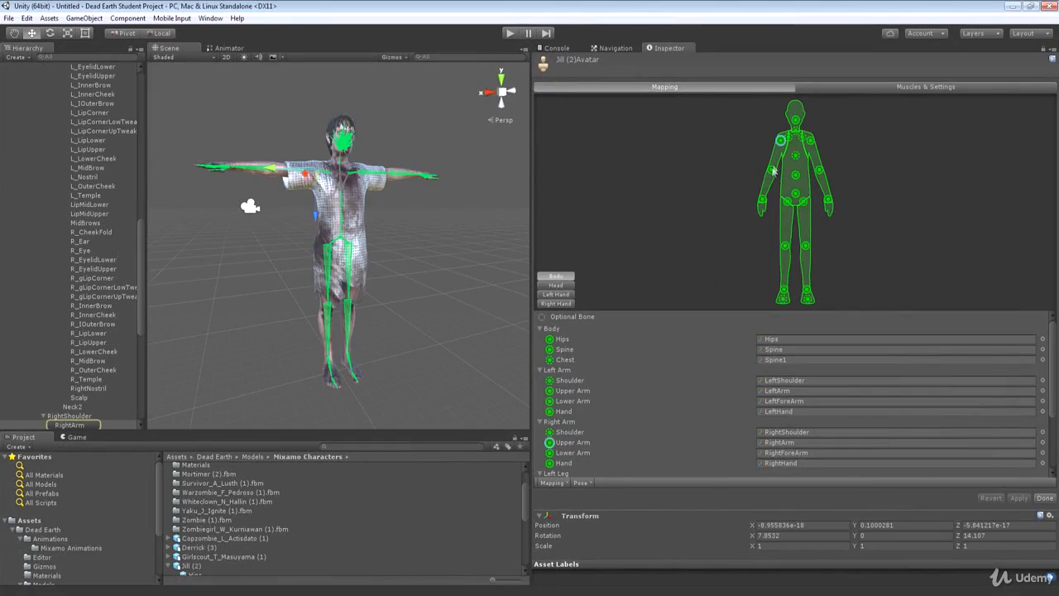
{"action": "left_click", "coordinate": [770, 171]}
{"action": "left_click", "coordinate": [762, 199]}
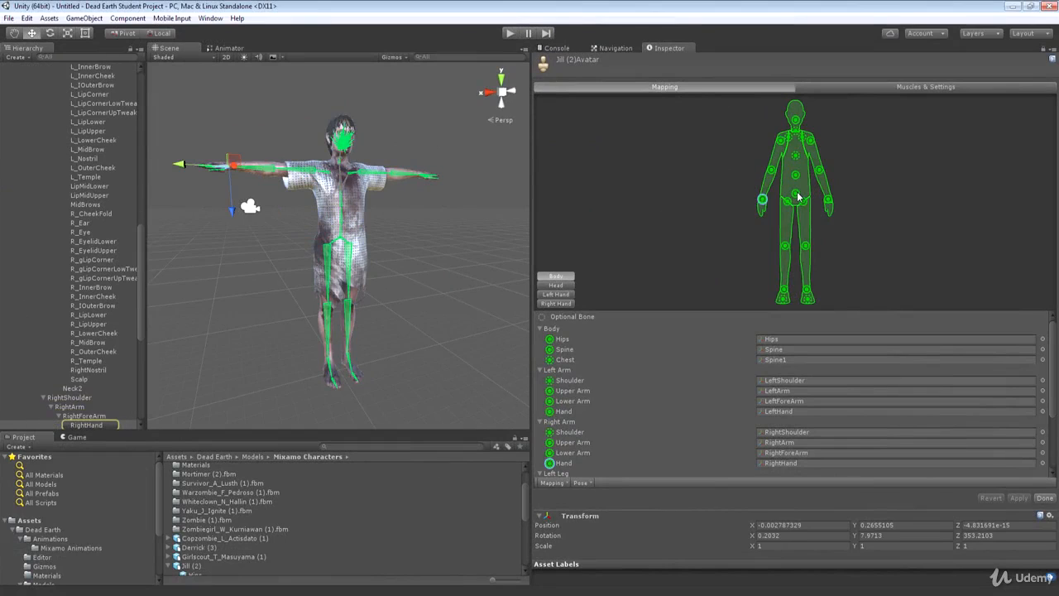
{"action": "left_click", "coordinate": [794, 195]}
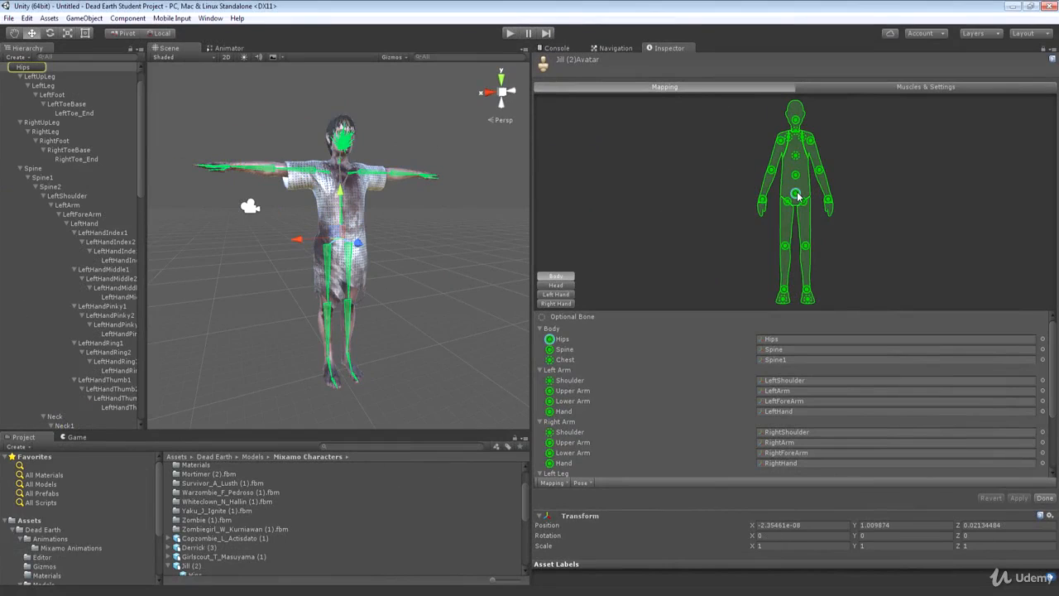
- Open the Muscles & Settings of Jill (2)Avatar and preview the Open Close muscle group on the character
{"action": "left_click", "coordinate": [923, 87]}
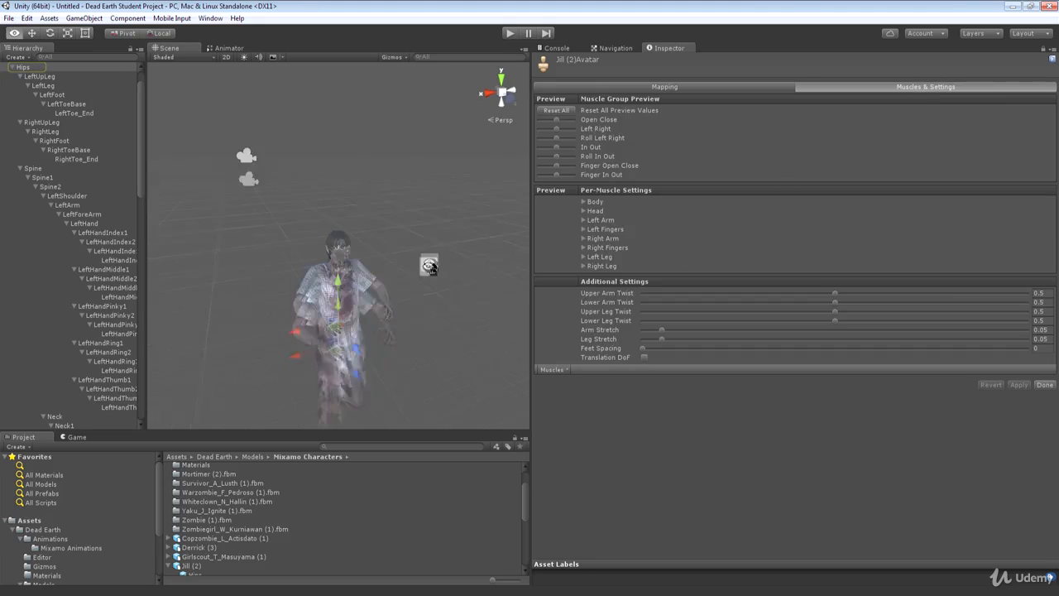
{"action": "right_click_drag", "start_coordinate": [429, 265], "coordinate": [426, 277]}
{"action": "left_click_drag", "start_coordinate": [555, 125], "coordinate": [558, 130]}
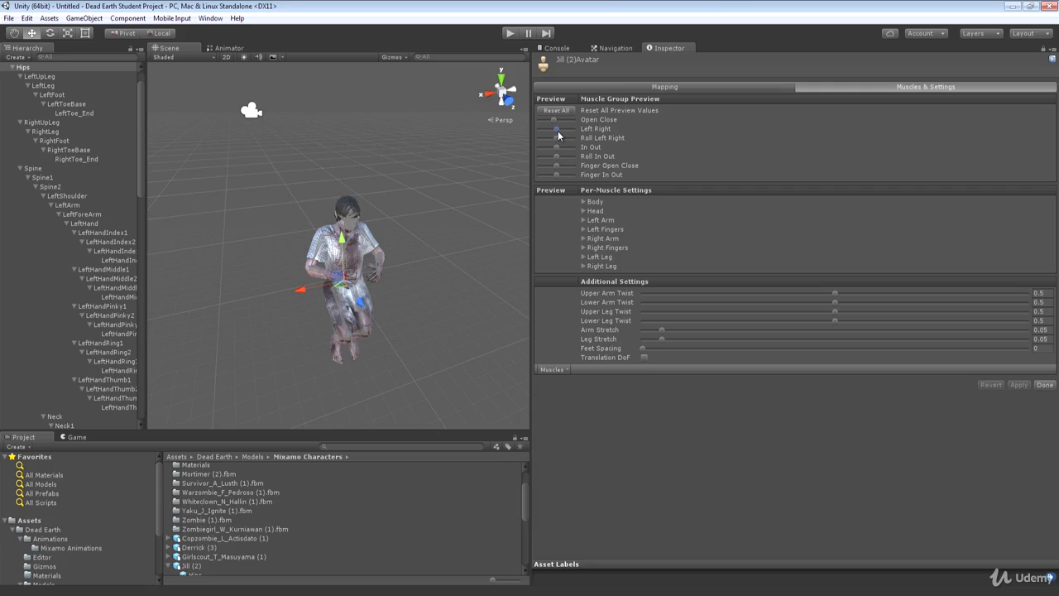
- Return to the bone Mapping of Jill (2)Avatar and view the full character with its skeleton
{"action": "left_click", "coordinate": [666, 88]}
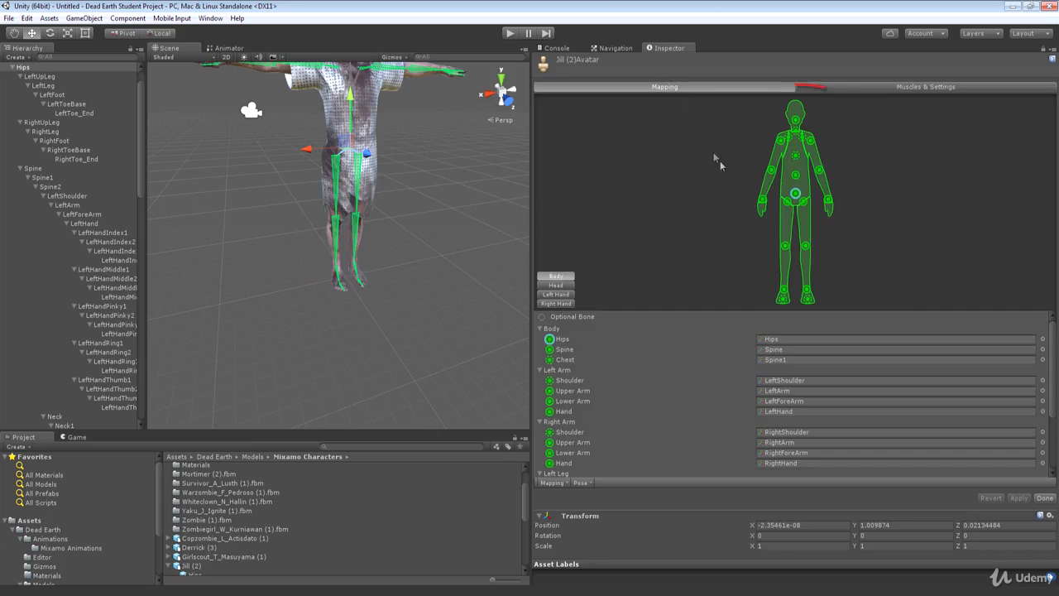
{"action": "scroll", "coordinate": [414, 190], "scroll_direction": "down", "scroll_amount": 3}
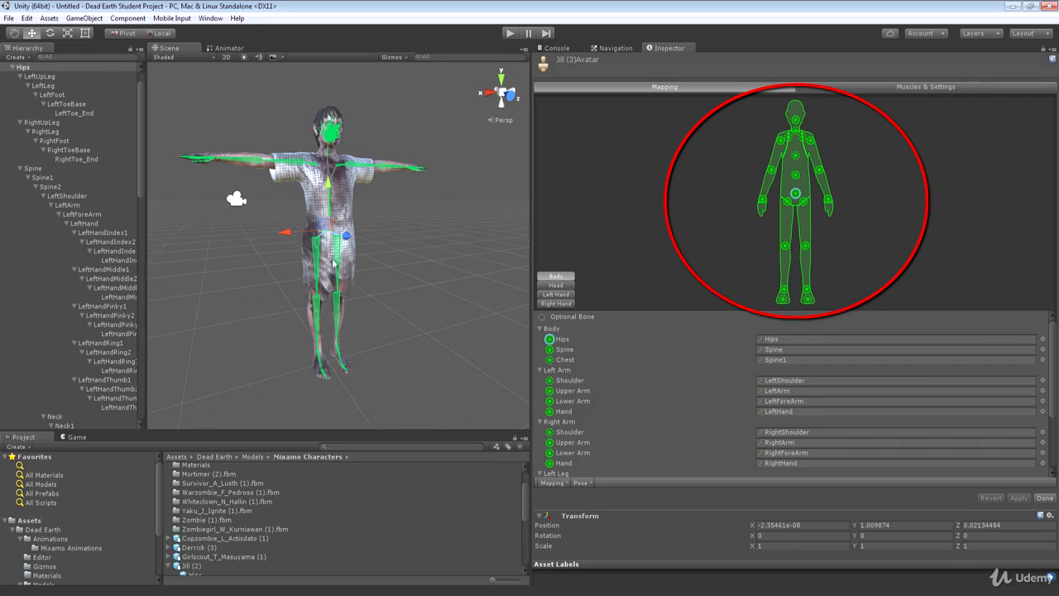
{"action": "left_click_drag", "start_coordinate": [393, 214], "coordinate": [403, 232], "text": "alt"}
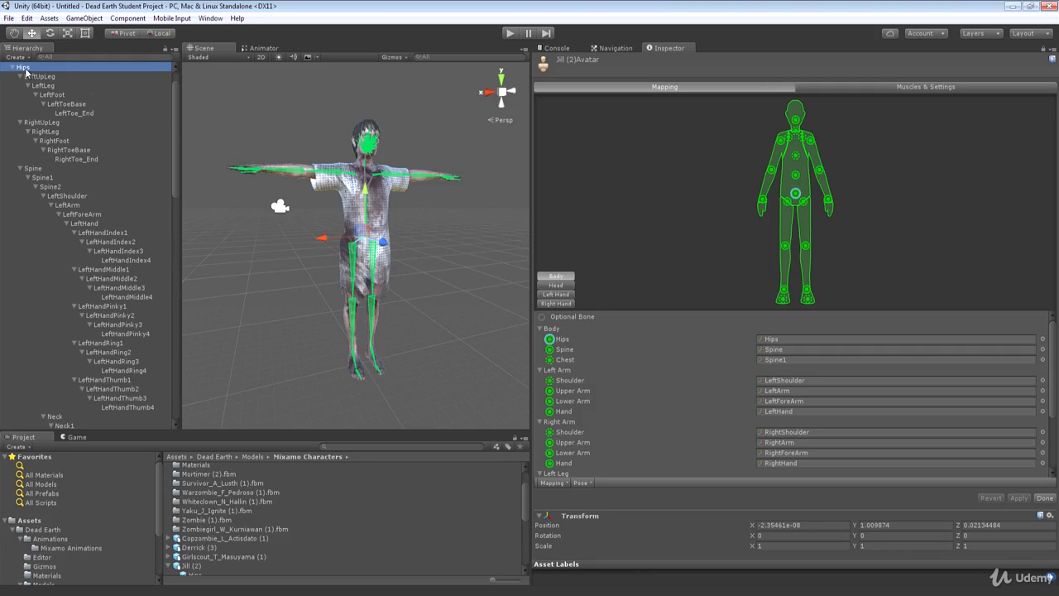
- Assign the Hips, Spine and Spine1 bones from the hierarchy to the Hips, Spine and Chest slots of Jill (2)Avatar
{"action": "left_click_drag", "start_coordinate": [25, 70], "coordinate": [782, 343]}
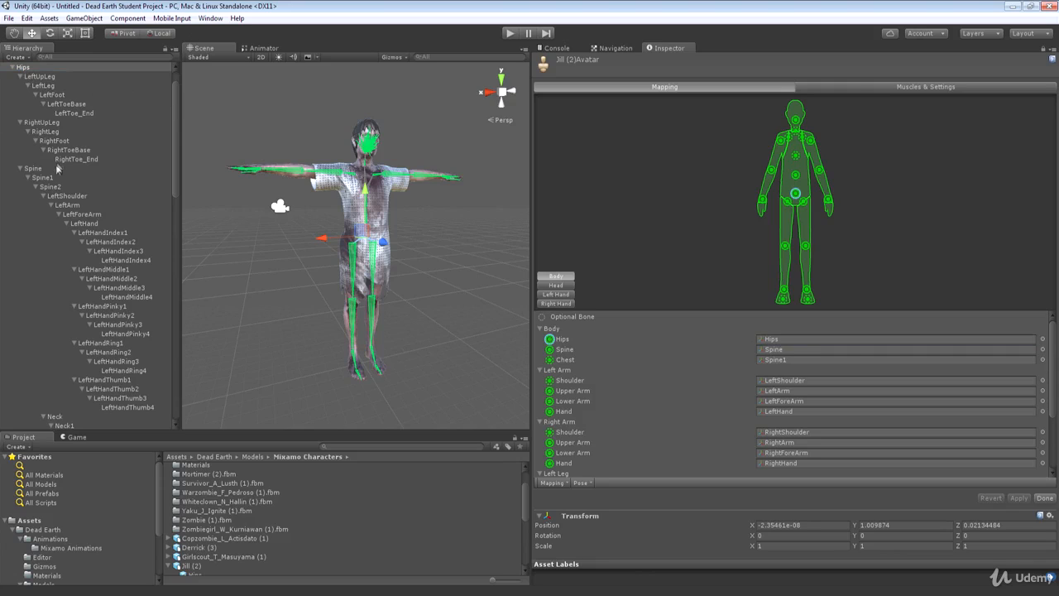
{"action": "left_click_drag", "start_coordinate": [36, 169], "coordinate": [796, 349]}
{"action": "left_click_drag", "start_coordinate": [66, 186], "coordinate": [806, 364]}
{"action": "left_click_drag", "start_coordinate": [72, 188], "coordinate": [787, 265]}
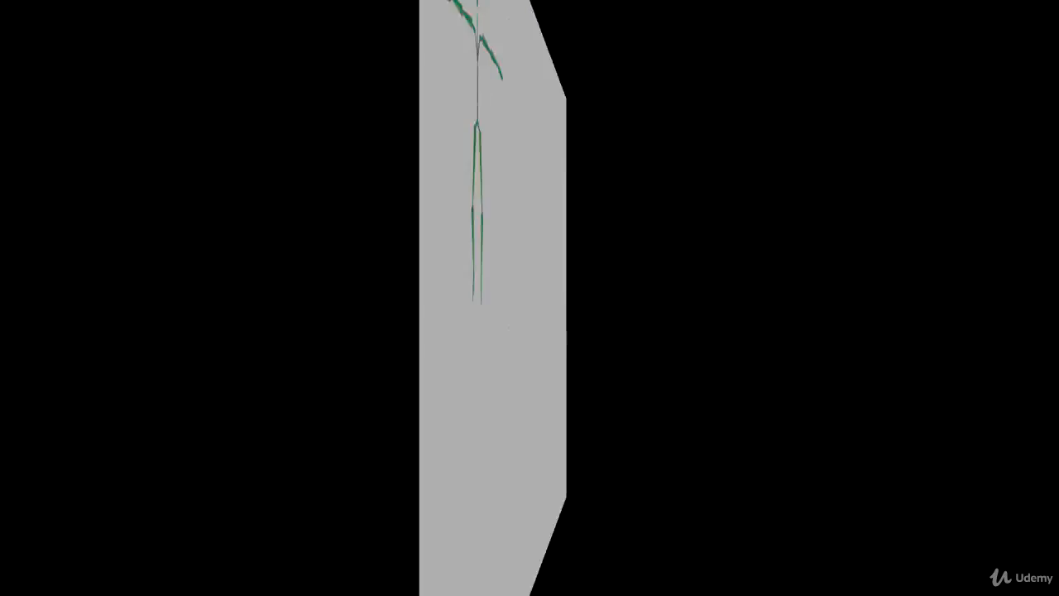
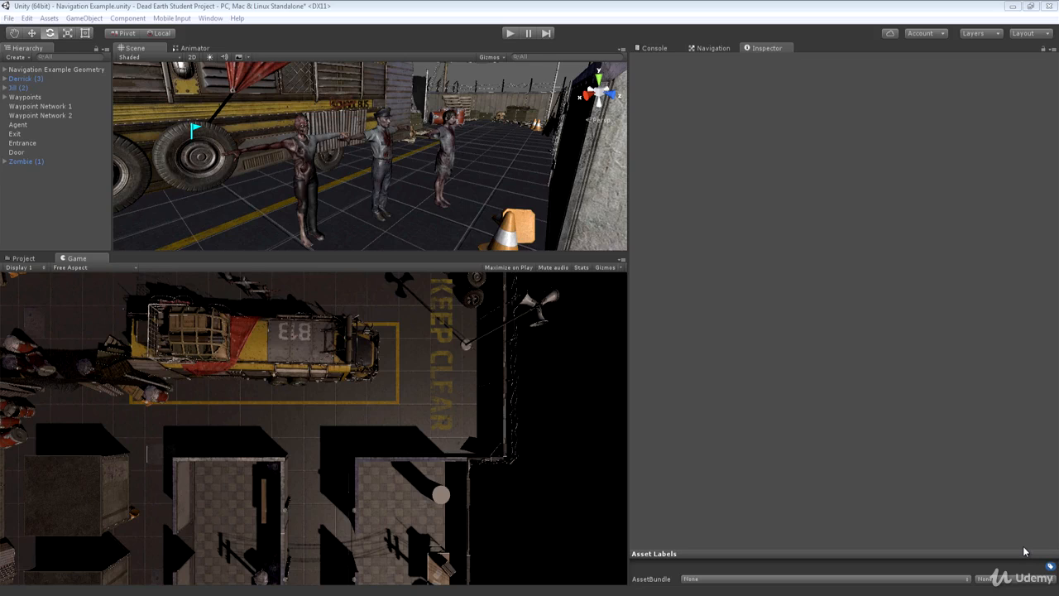
- Open the Mixamo Characters models folder and select Copzombie_L_Actisdato (1), viewing the character in the preview
{"action": "left_click", "coordinate": [23, 258]}
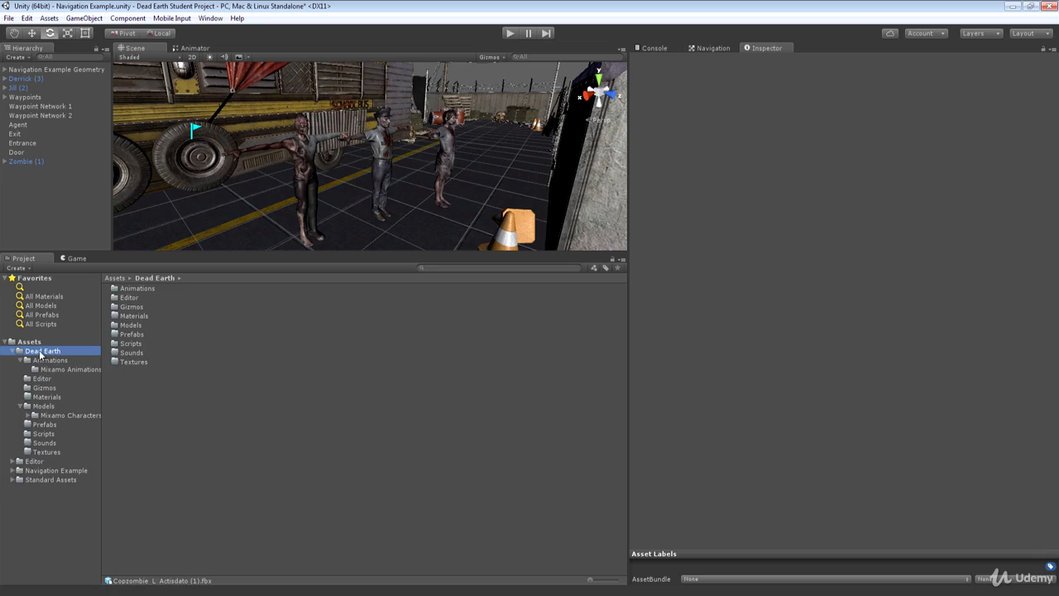
{"action": "left_click", "coordinate": [49, 415]}
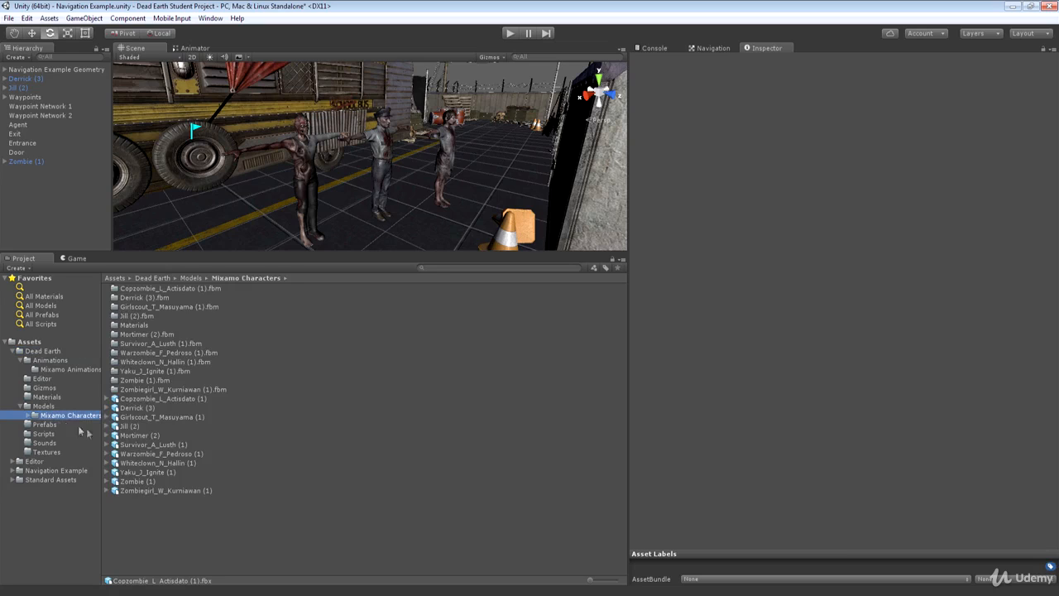
{"action": "left_click", "coordinate": [145, 399]}
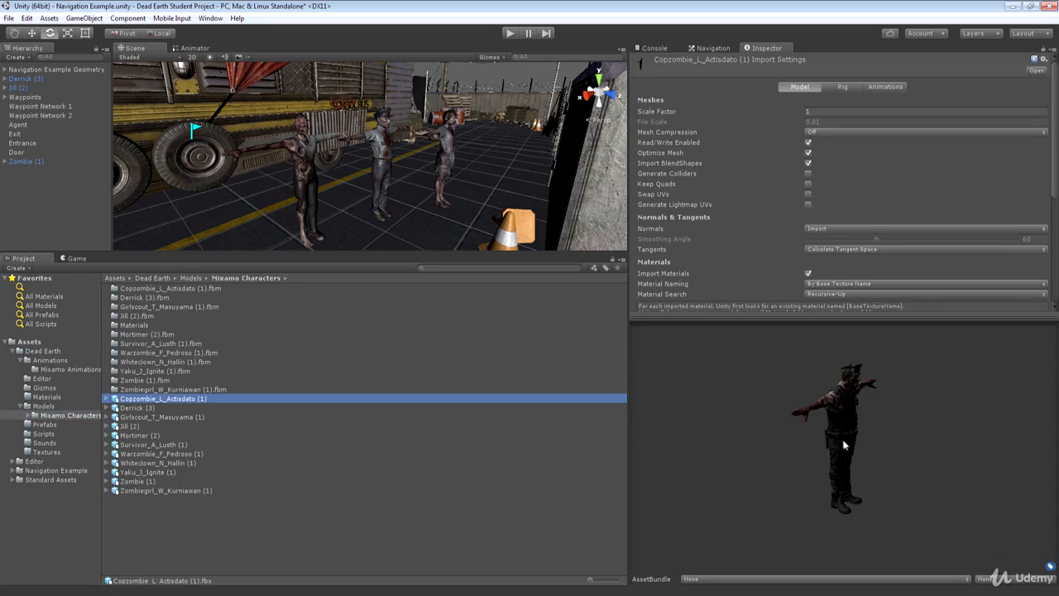
{"action": "left_click_drag", "start_coordinate": [707, 415], "coordinate": [691, 414]}
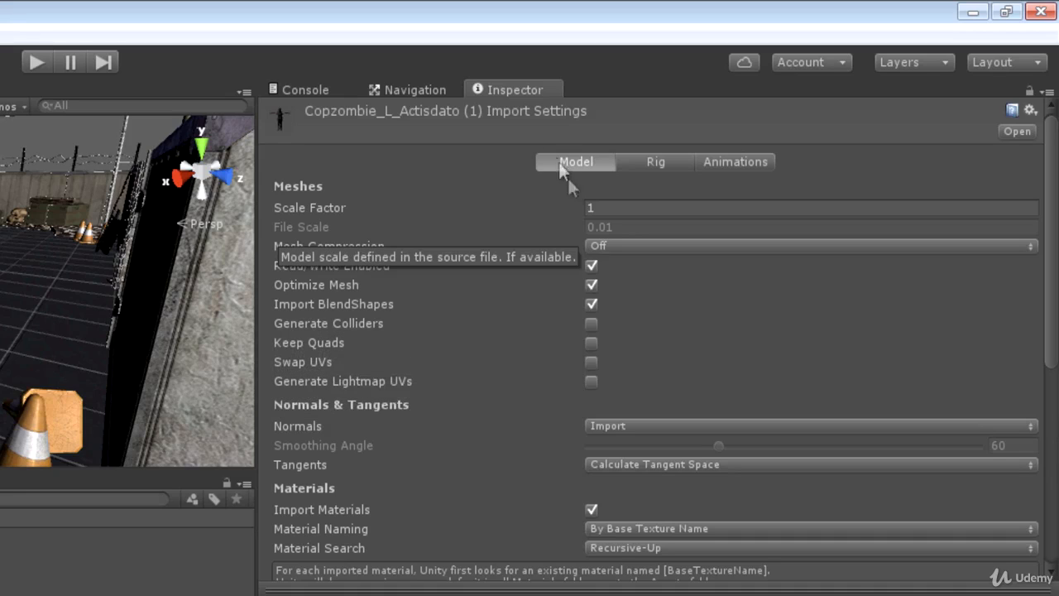
- Look through the Rig and Animations import settings of the Copzombie model and return to its Model mesh settings
{"action": "left_click", "coordinate": [671, 163]}
{"action": "left_click", "coordinate": [728, 165]}
{"action": "left_click", "coordinate": [670, 166]}
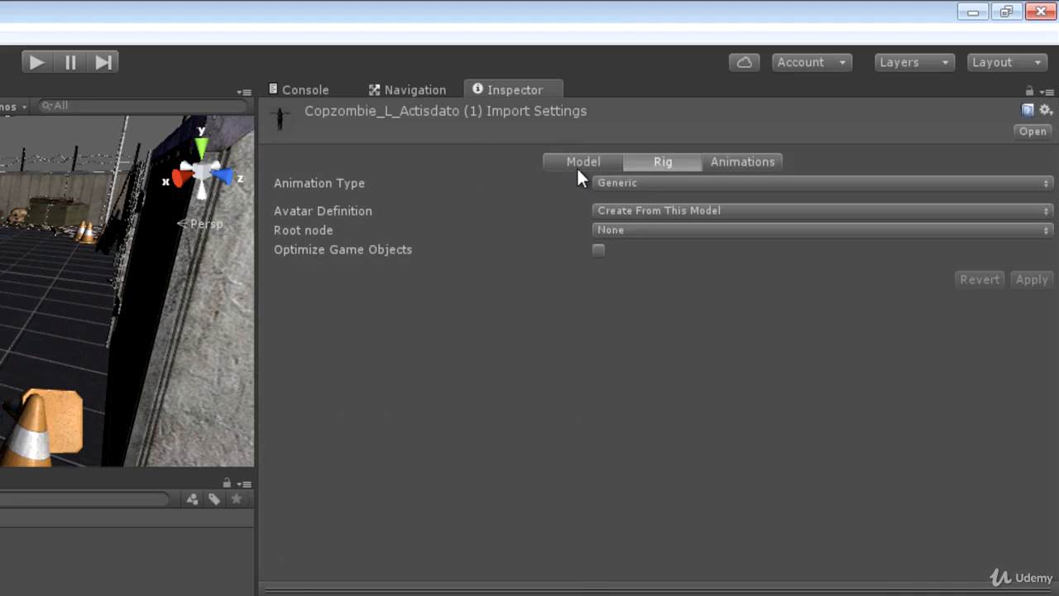
{"action": "left_click", "coordinate": [577, 165]}
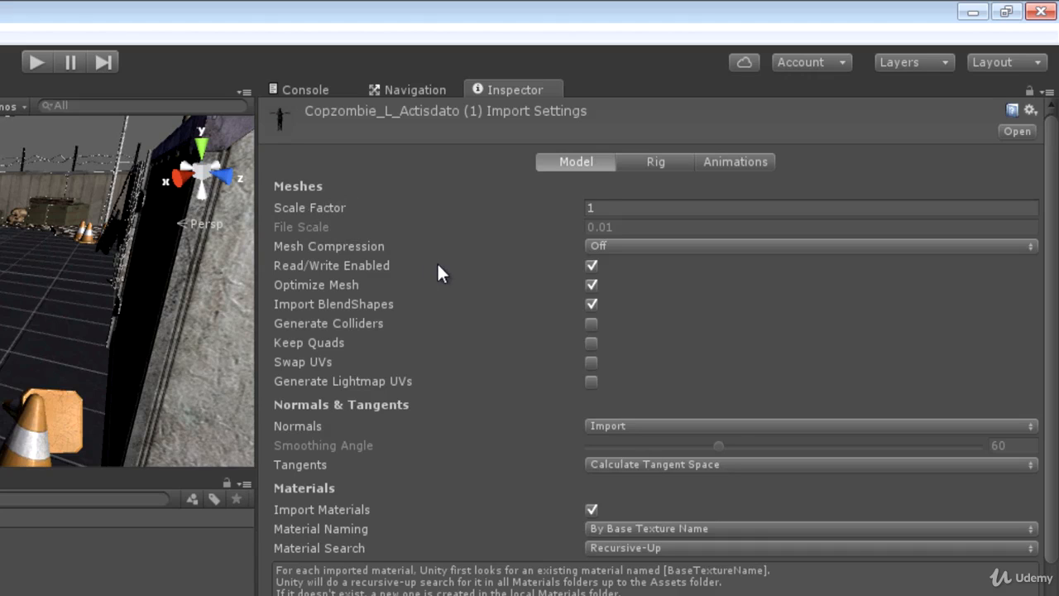
{"action": "mouse_move", "coordinate": [437, 265]}
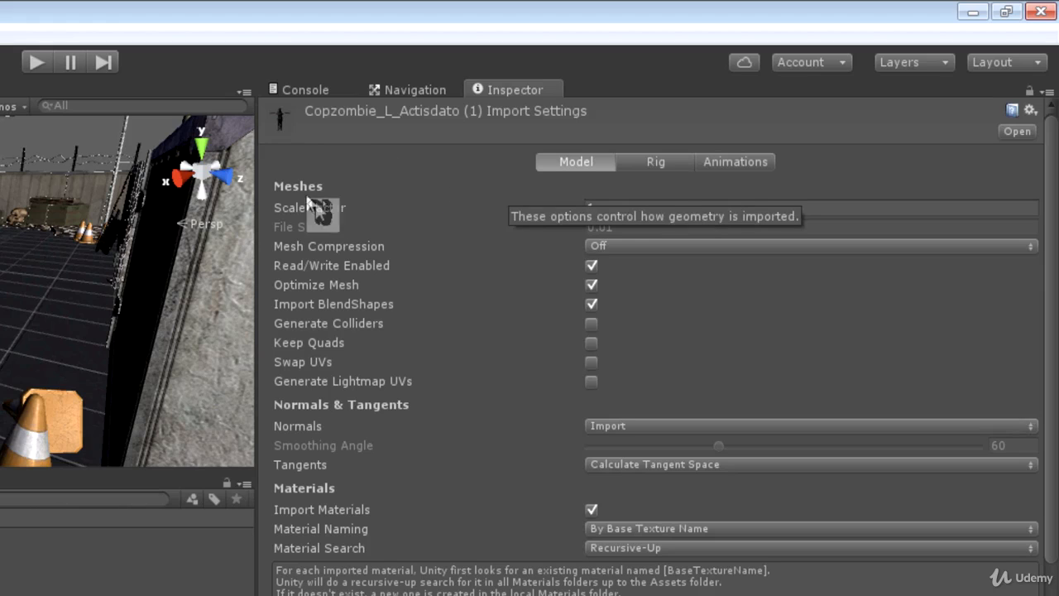
- Try trimming the mixamo.com clip to a start of 0.15 and end of 0.28, and restore the range to 0 and 1
{"action": "left_click", "coordinate": [743, 162]}
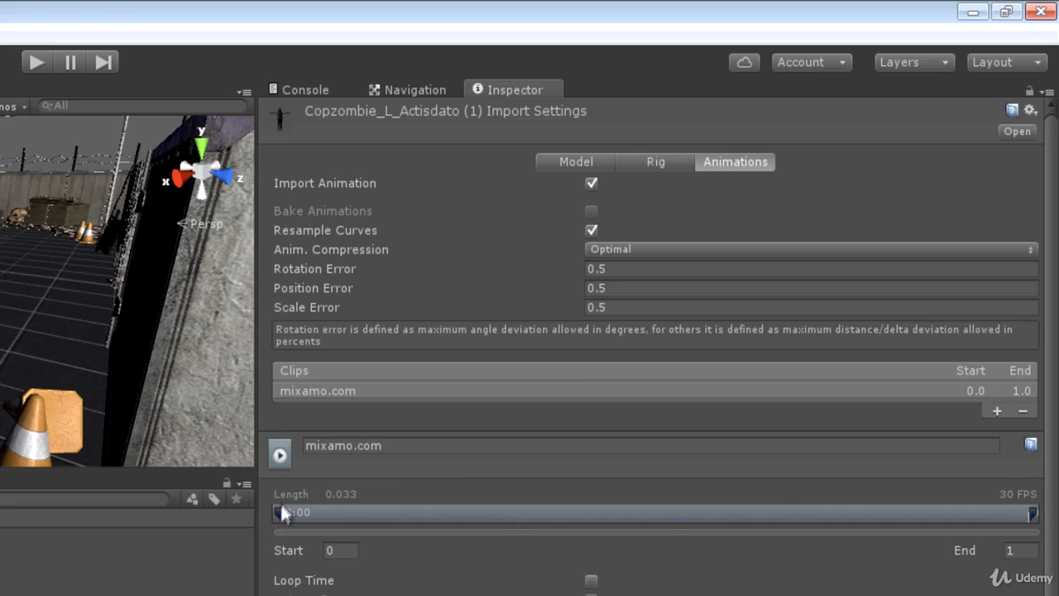
{"action": "left_click_drag", "start_coordinate": [280, 511], "coordinate": [389, 513]}
{"action": "left_click_drag", "start_coordinate": [1033, 515], "coordinate": [494, 518]}
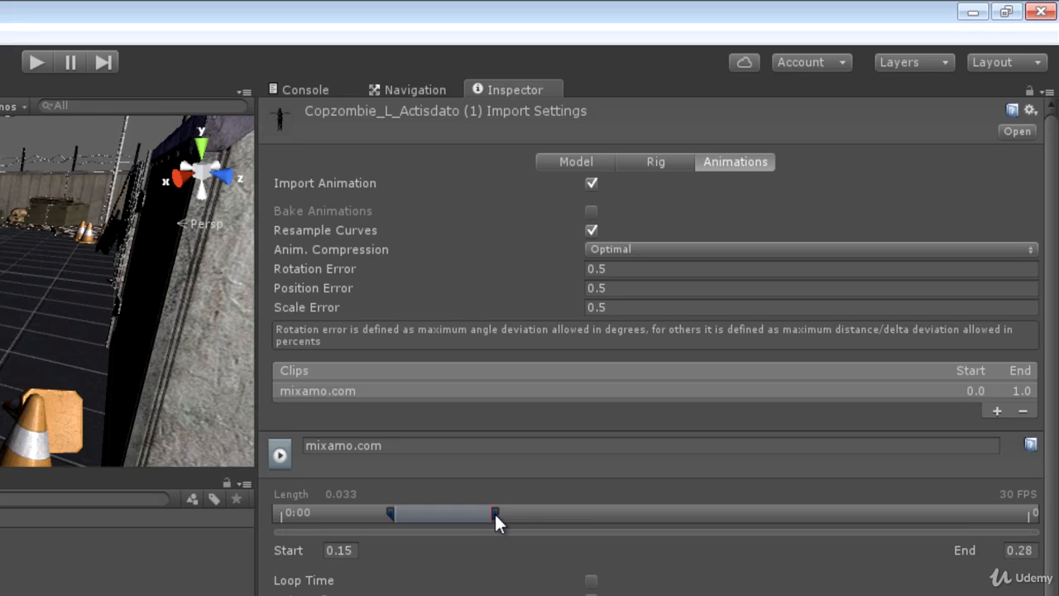
{"action": "left_click_drag", "start_coordinate": [496, 516], "coordinate": [1032, 514]}
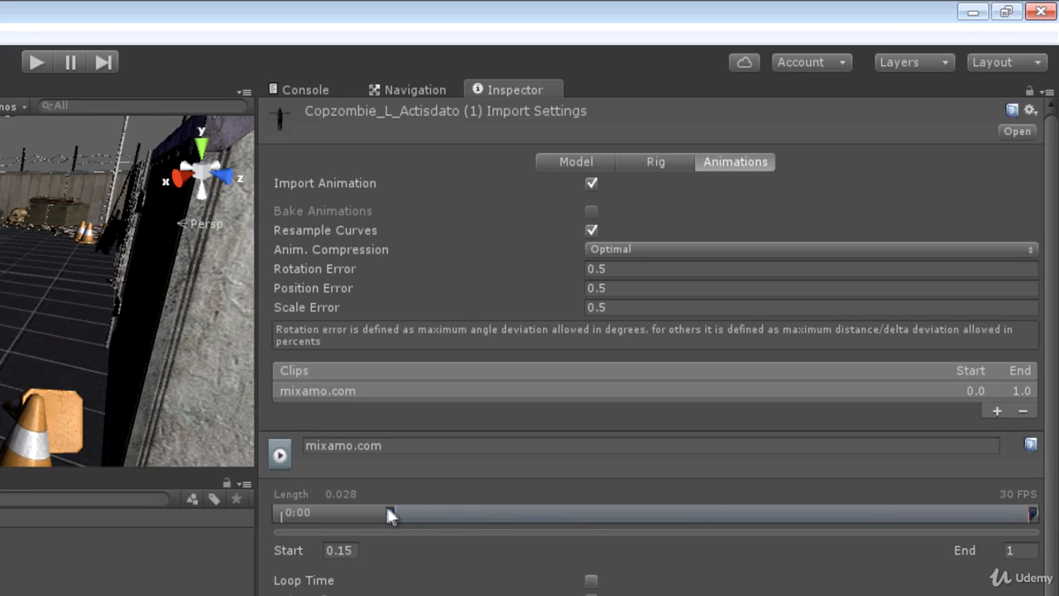
{"action": "left_click_drag", "start_coordinate": [387, 513], "coordinate": [267, 510]}
{"action": "left_click", "coordinate": [996, 410]}
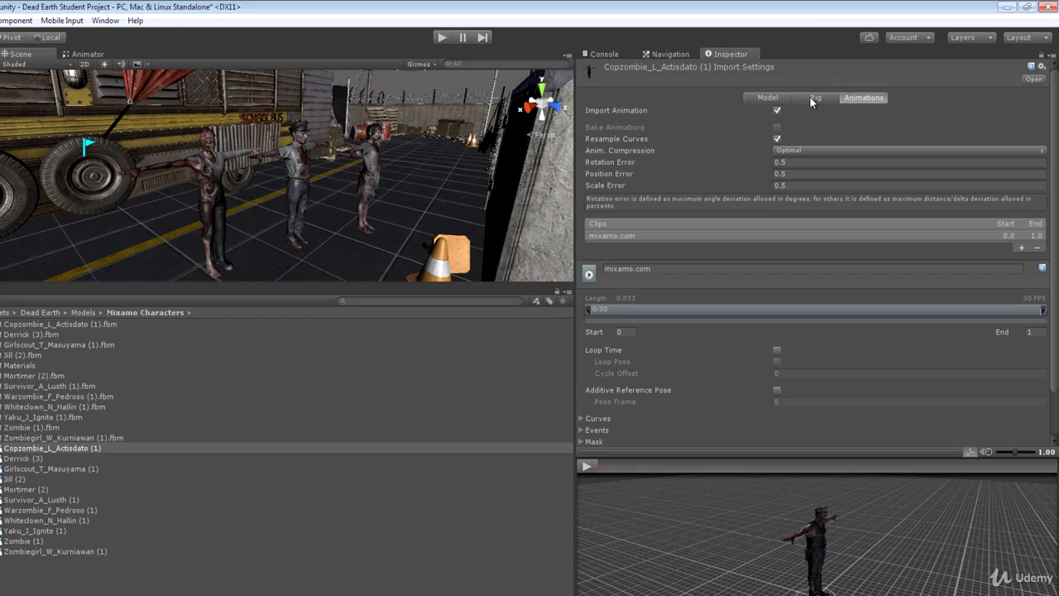
- Apply the pending import settings, set the Copzombie rig's Animation Type to None, apply it and check the model's animation import settings
{"action": "left_click", "coordinate": [810, 97]}
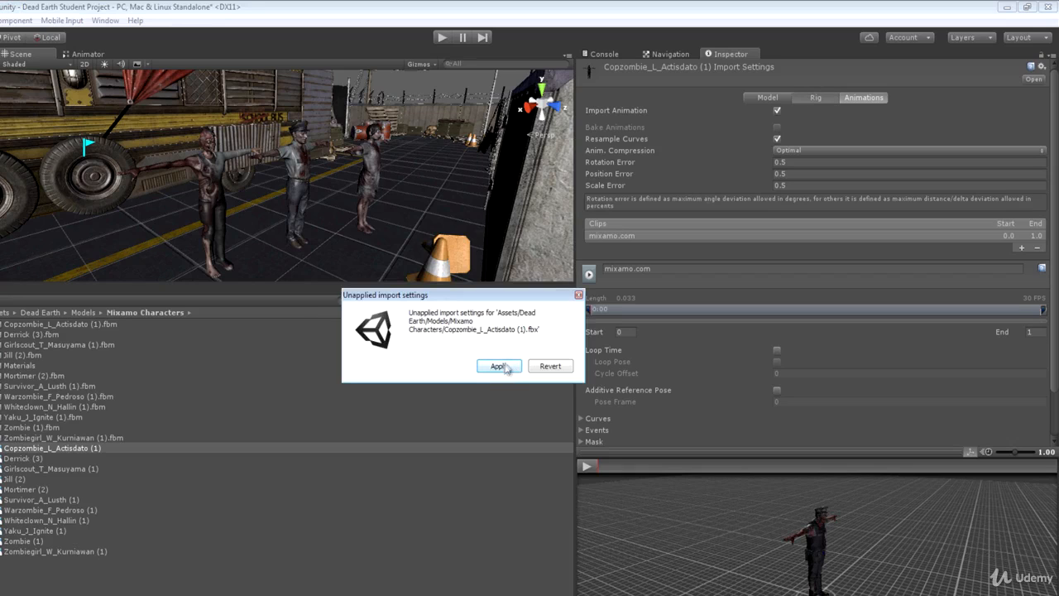
{"action": "left_click", "coordinate": [501, 366]}
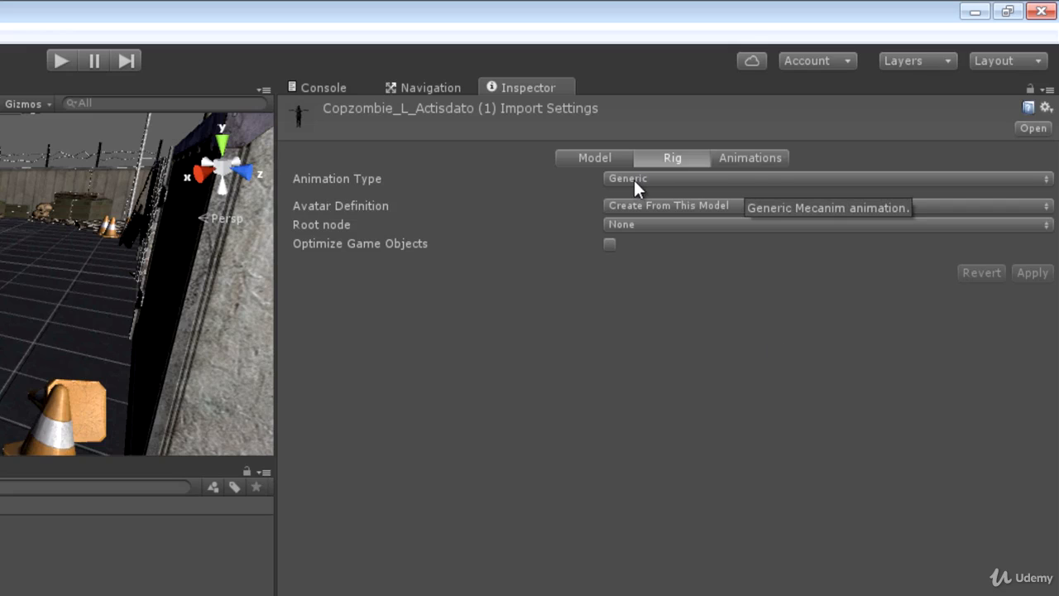
{"action": "left_click", "coordinate": [753, 178]}
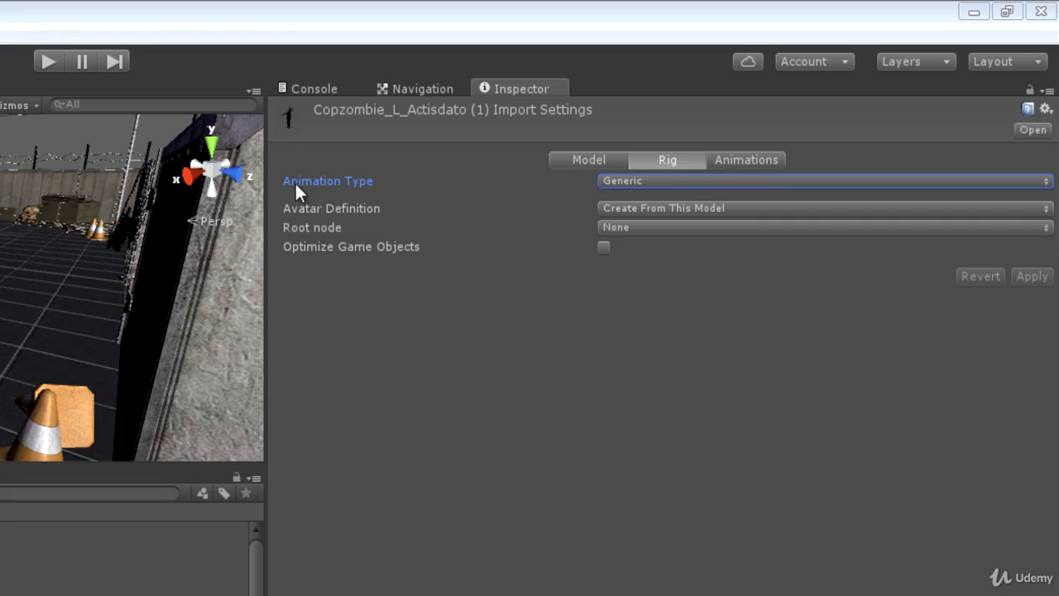
{"action": "left_click", "coordinate": [649, 179]}
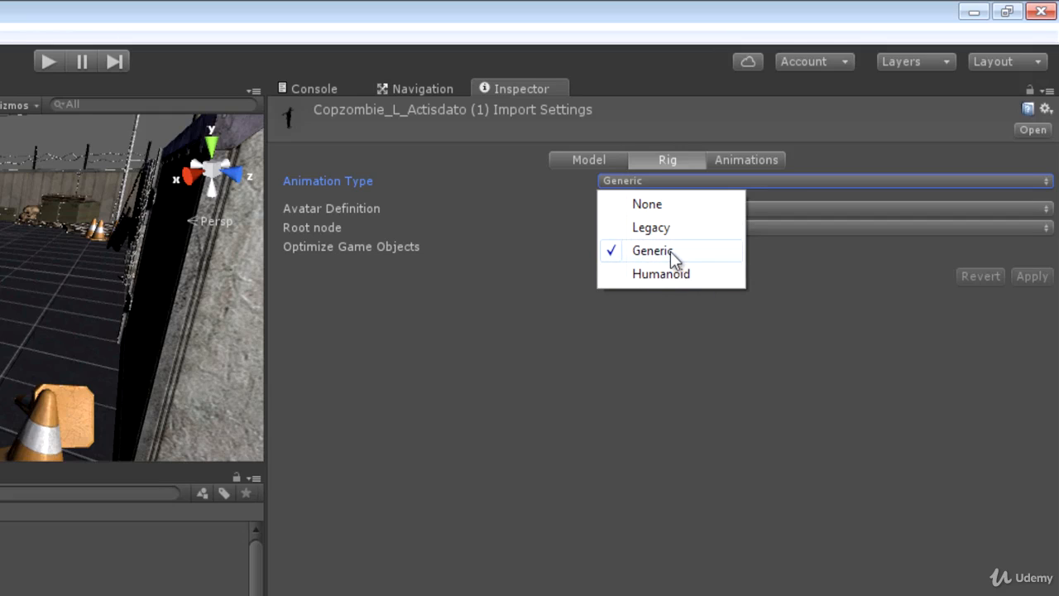
{"action": "left_click", "coordinate": [656, 203]}
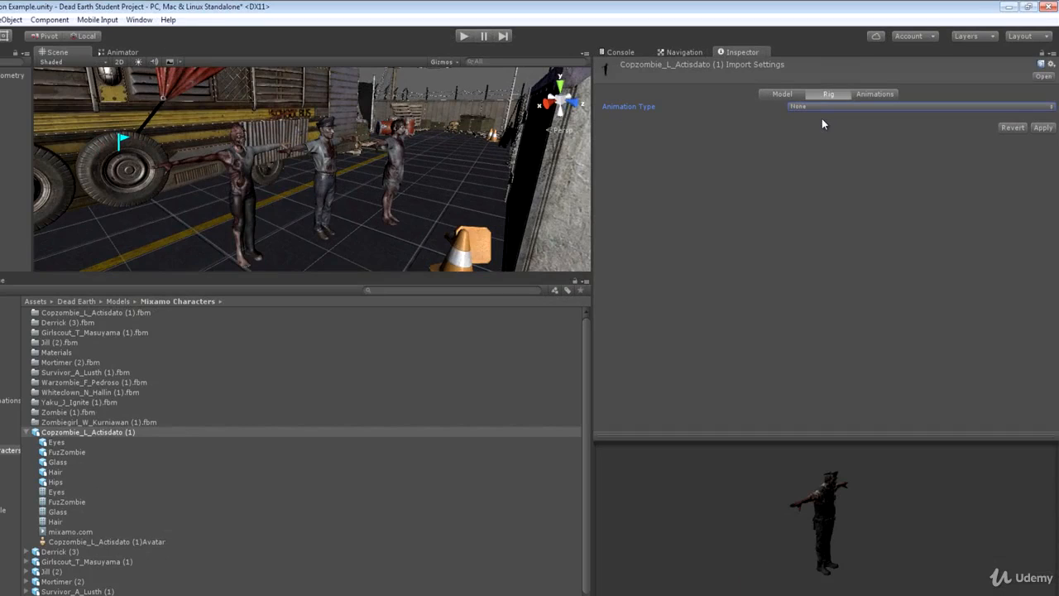
{"action": "left_click", "coordinate": [1042, 127]}
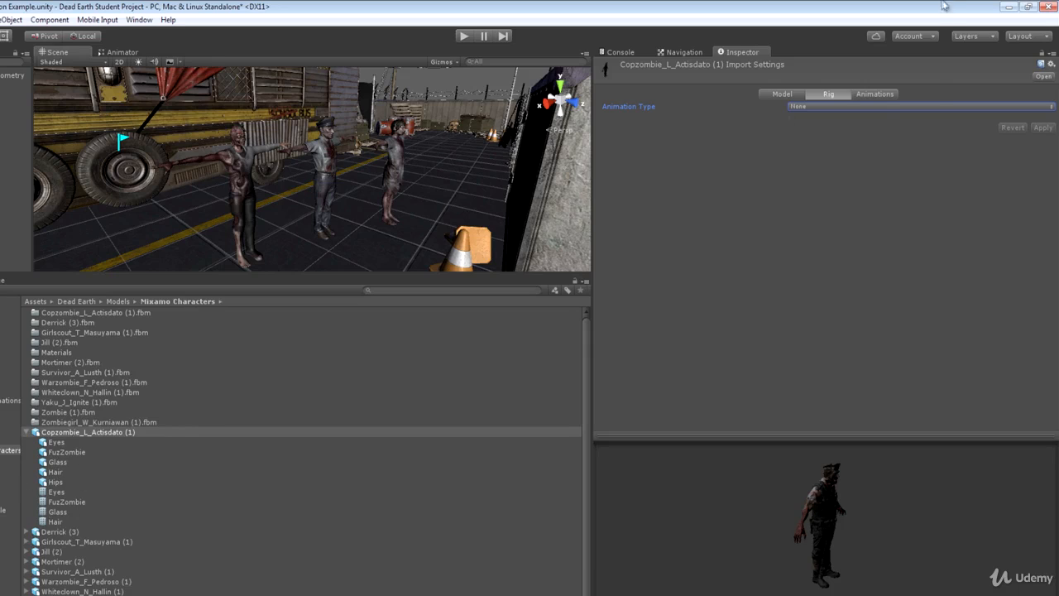
{"action": "left_click", "coordinate": [876, 93]}
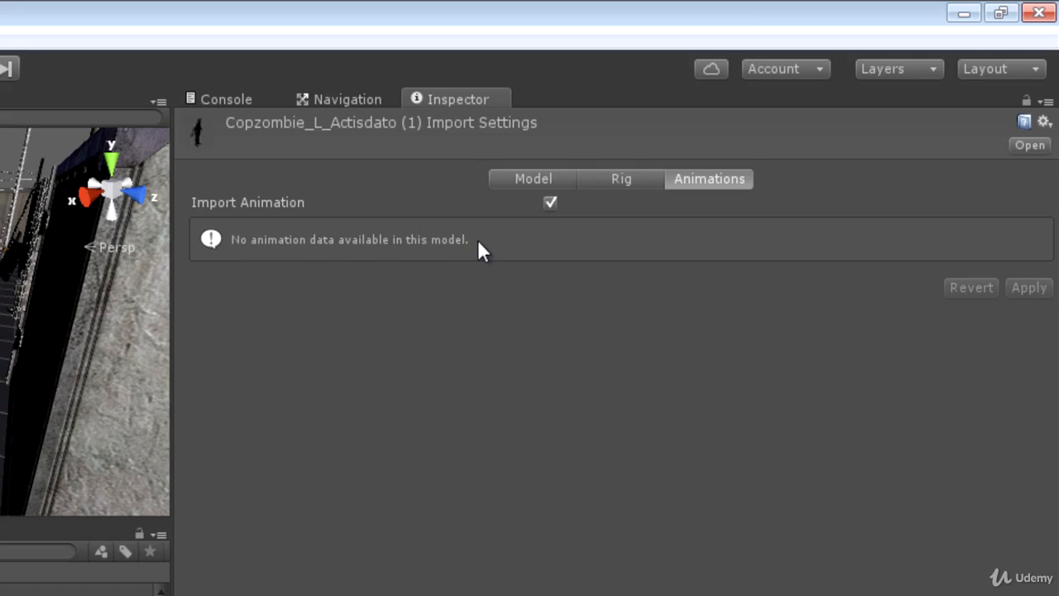
{"action": "left_click", "coordinate": [620, 184]}
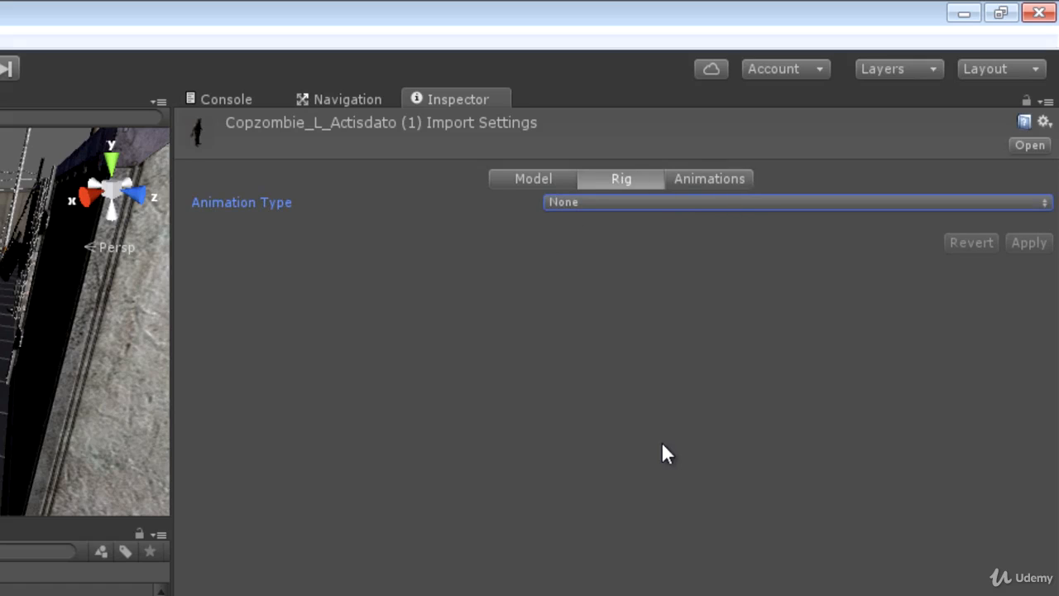
- Set the Copzombie rig's Animation Type to Legacy and apply the change
{"action": "left_click", "coordinate": [619, 203]}
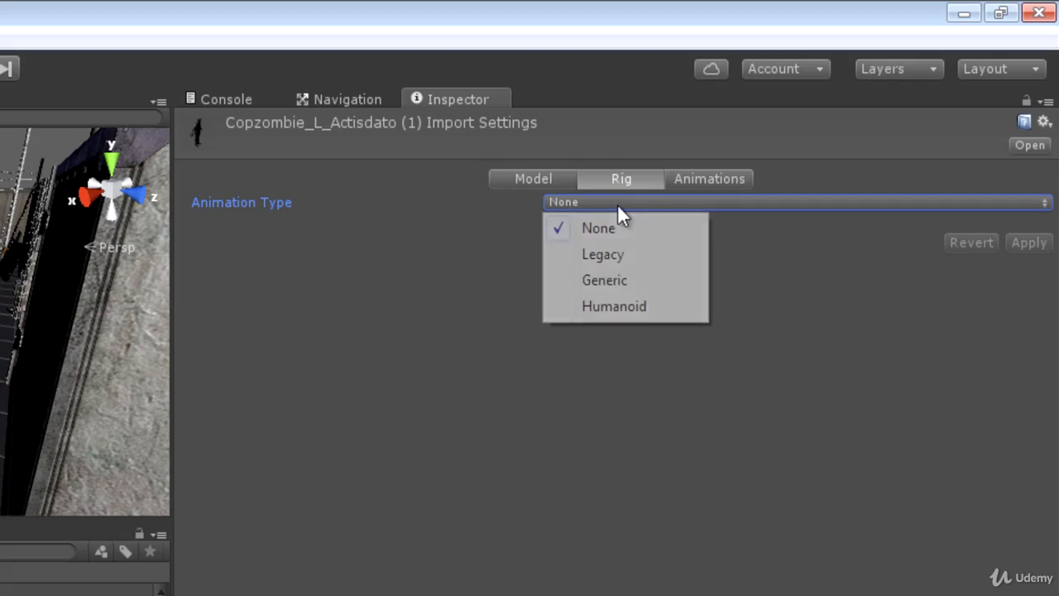
{"action": "left_click", "coordinate": [607, 257]}
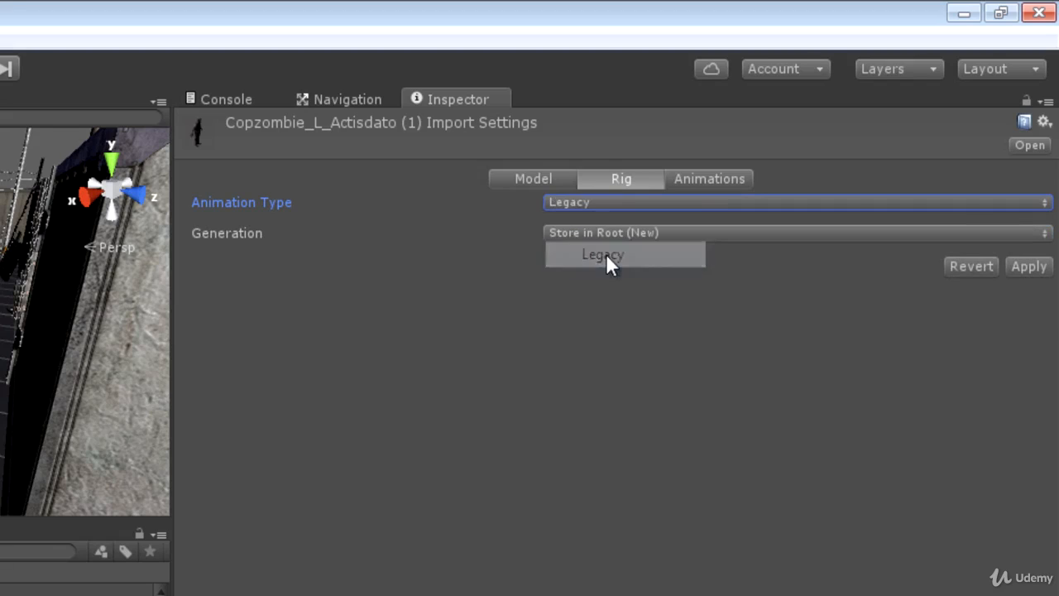
{"action": "left_click", "coordinate": [1022, 259]}
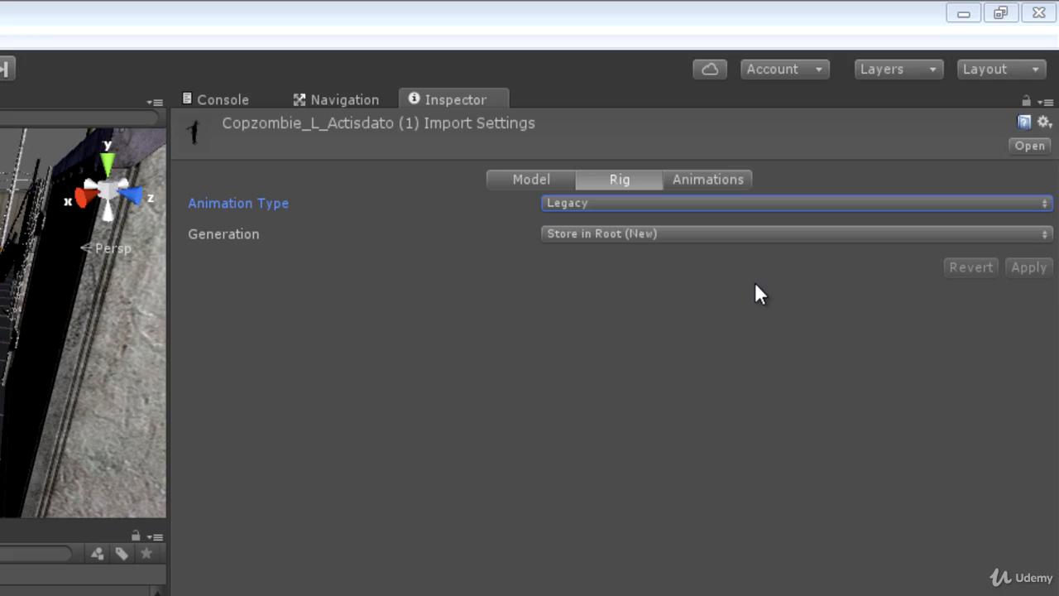
- Set the Copzombie rig's Animation Type to Humanoid with Avatar Definition Create From This Model, and apply the import settings
{"action": "left_click", "coordinate": [626, 206]}
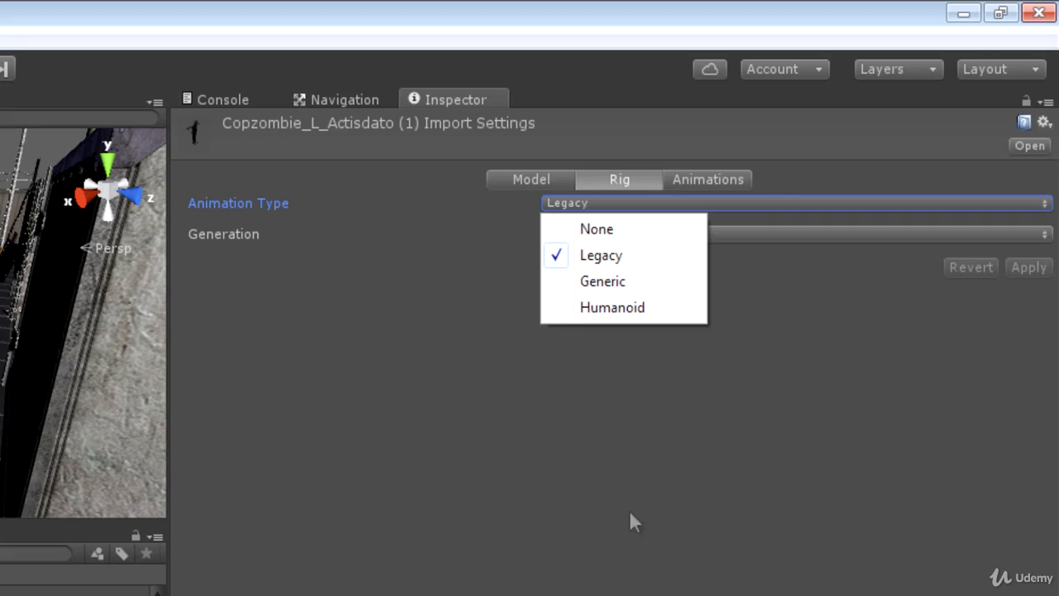
{"action": "left_click", "coordinate": [603, 311]}
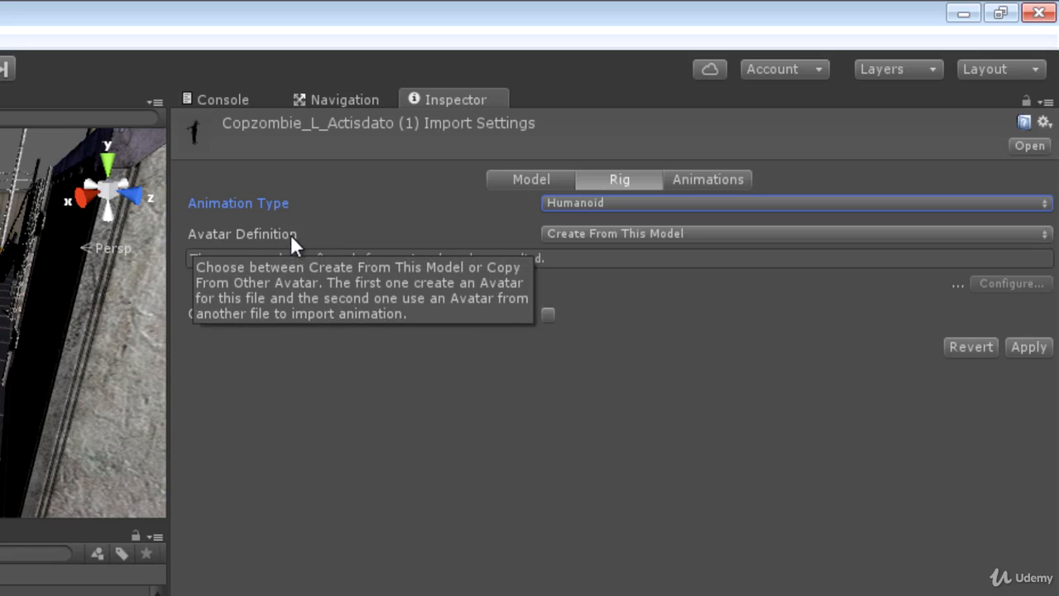
{"action": "left_click", "coordinate": [626, 235]}
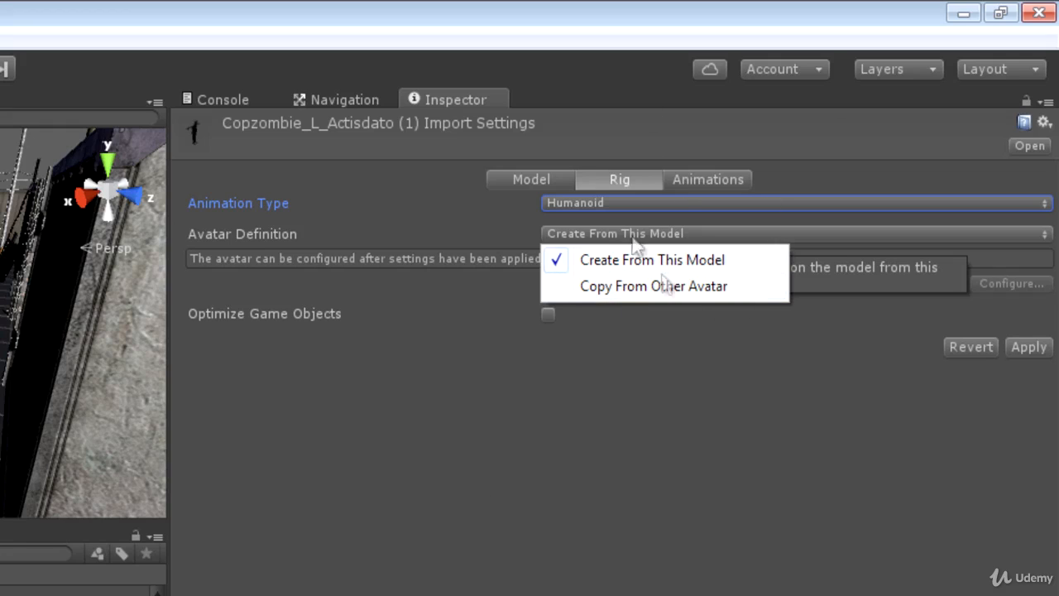
{"action": "left_click", "coordinate": [405, 230]}
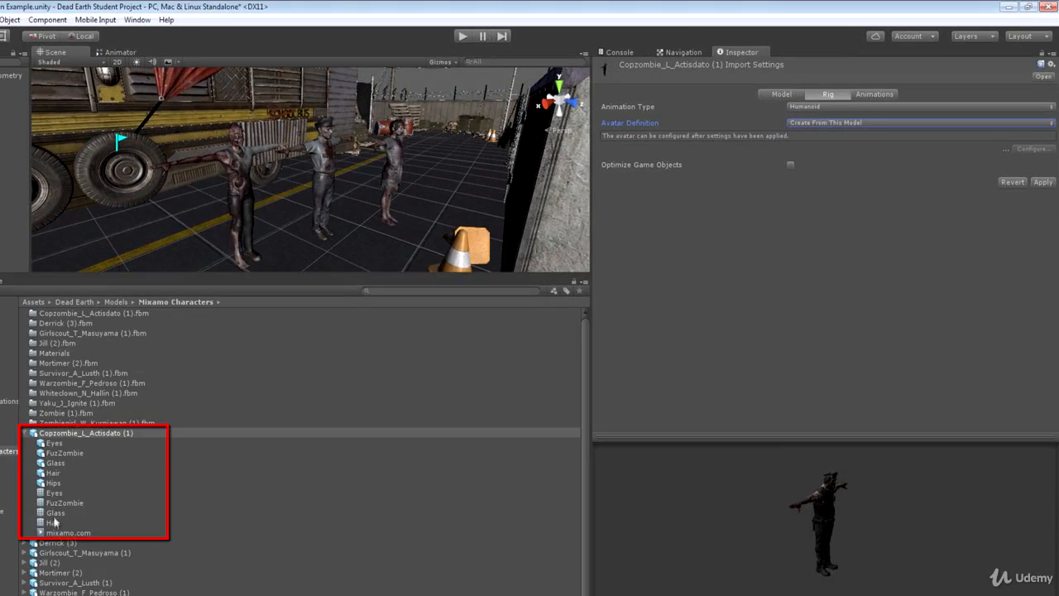
{"action": "left_click", "coordinate": [1032, 182]}
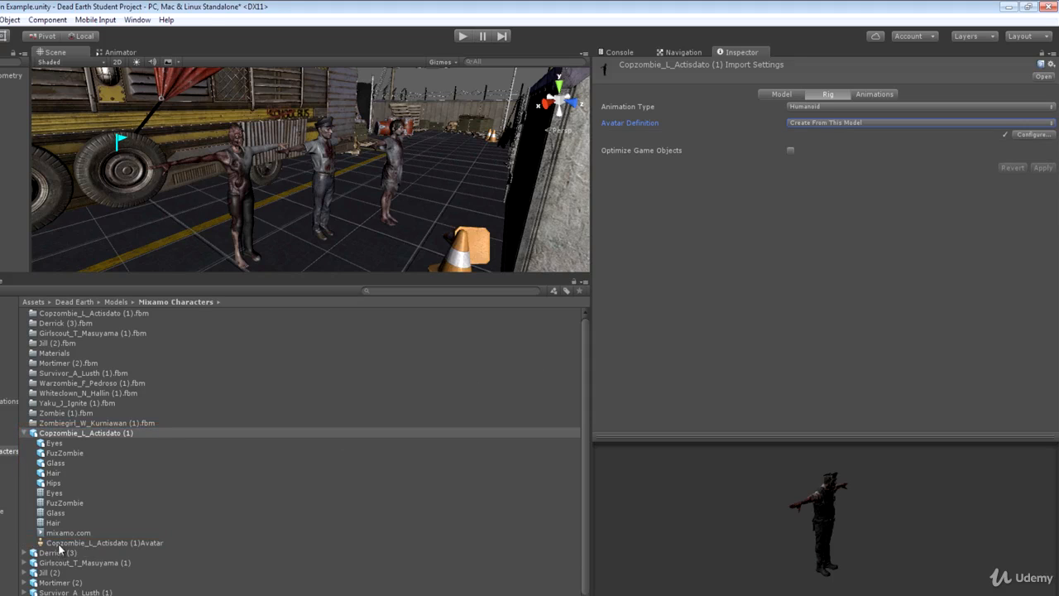
{"action": "left_click", "coordinate": [59, 543]}
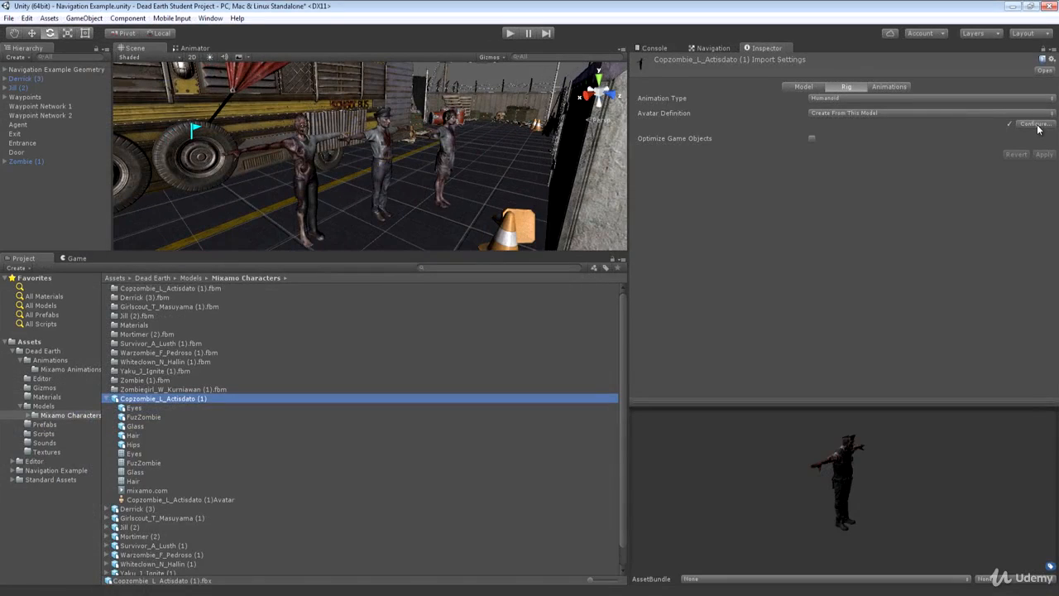
- Open the Copzombie avatar for configuration, saving the Navigation Example scene, and frame the character in an enlarged Scene view
{"action": "left_click", "coordinate": [1036, 125]}
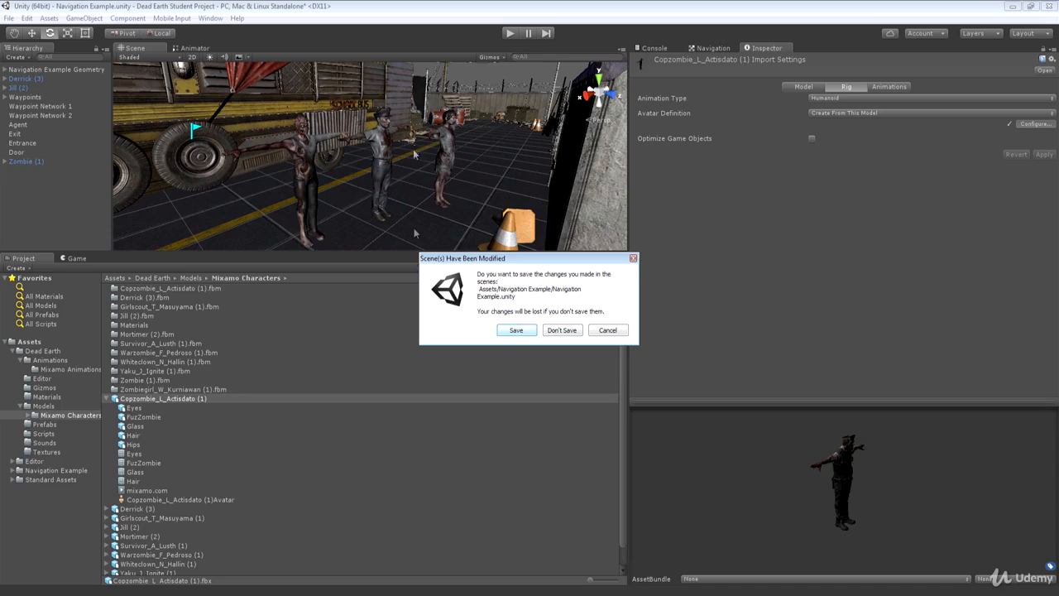
{"action": "left_click", "coordinate": [513, 332]}
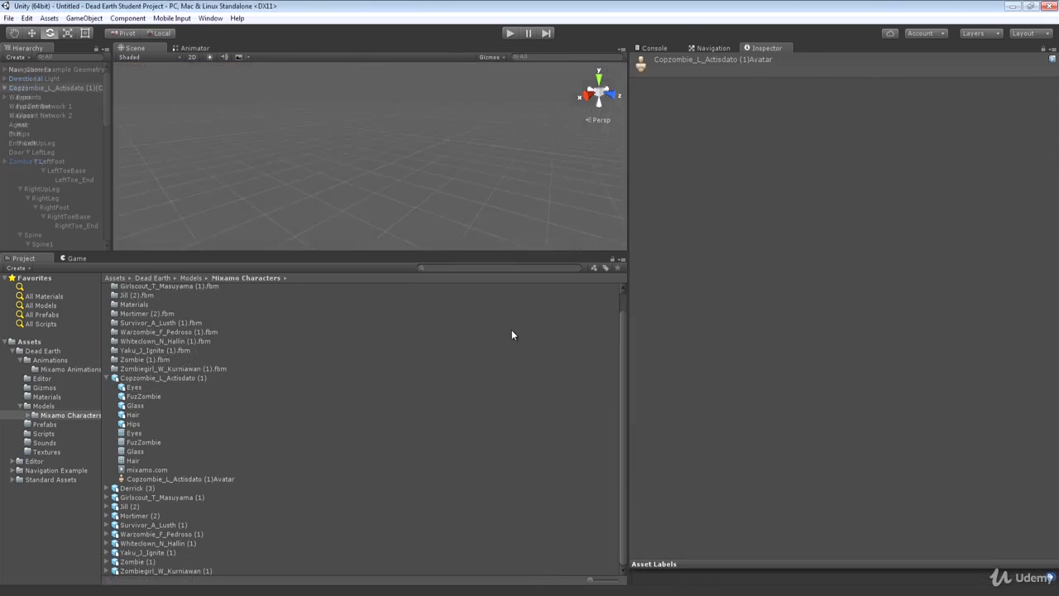
{"action": "left_click_drag", "start_coordinate": [503, 249], "coordinate": [503, 356]}
{"action": "right_click_drag", "start_coordinate": [503, 286], "coordinate": [381, 274]}
{"action": "scroll", "coordinate": [495, 240], "scroll_direction": "down", "scroll_amount": 4}
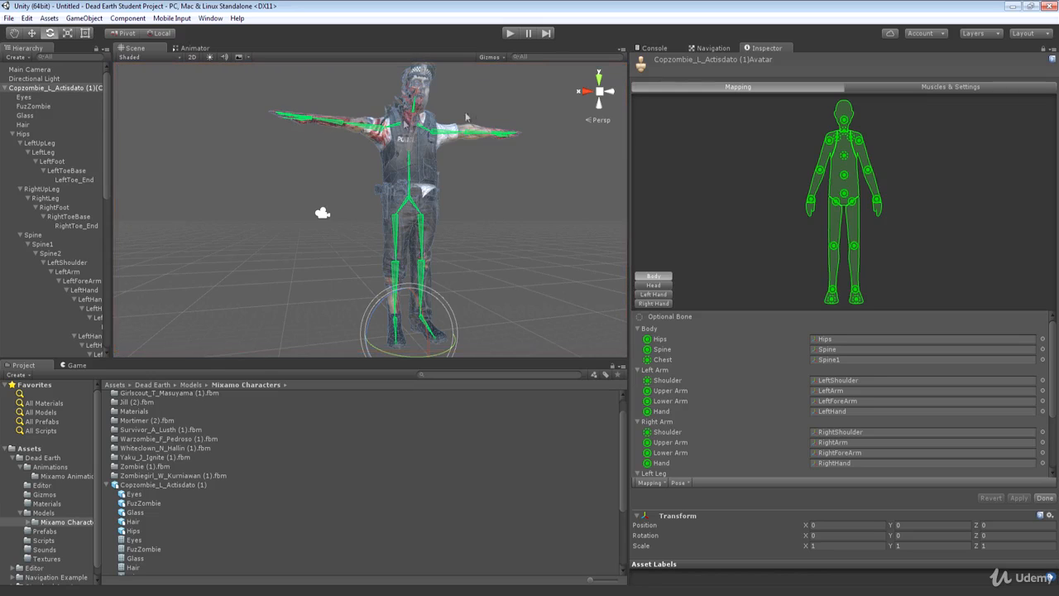
- Widen the Hierarchy and examine the character's skeleton by selecting the LeftUpLeg and LeftLeg bones, viewing them from the front
{"action": "left_click_drag", "start_coordinate": [110, 129], "coordinate": [174, 124]}
{"action": "left_click", "coordinate": [50, 116]}
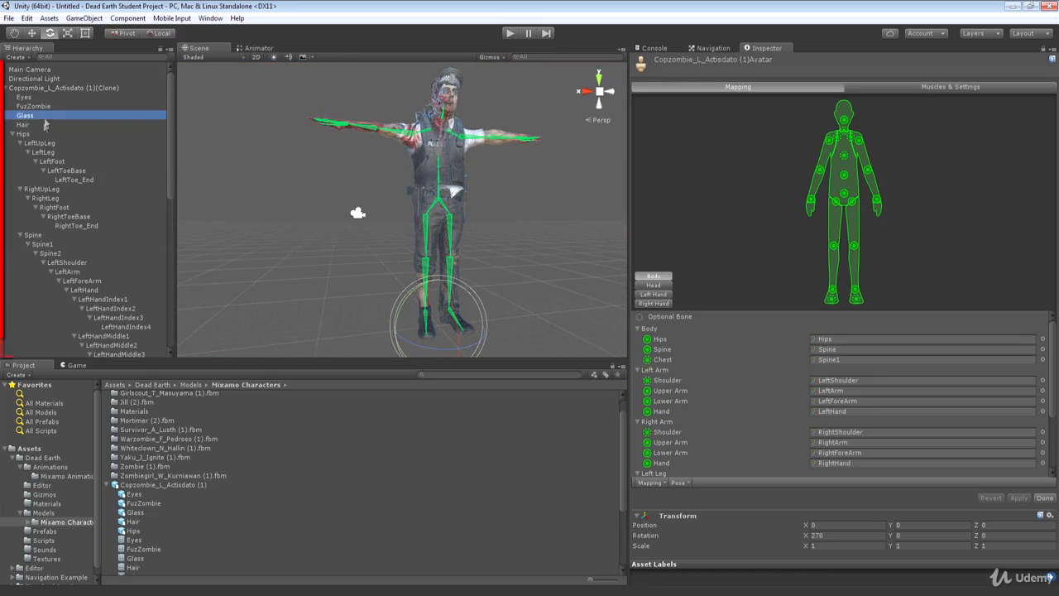
{"action": "left_click", "coordinate": [43, 170]}
{"action": "left_click", "coordinate": [29, 152]}
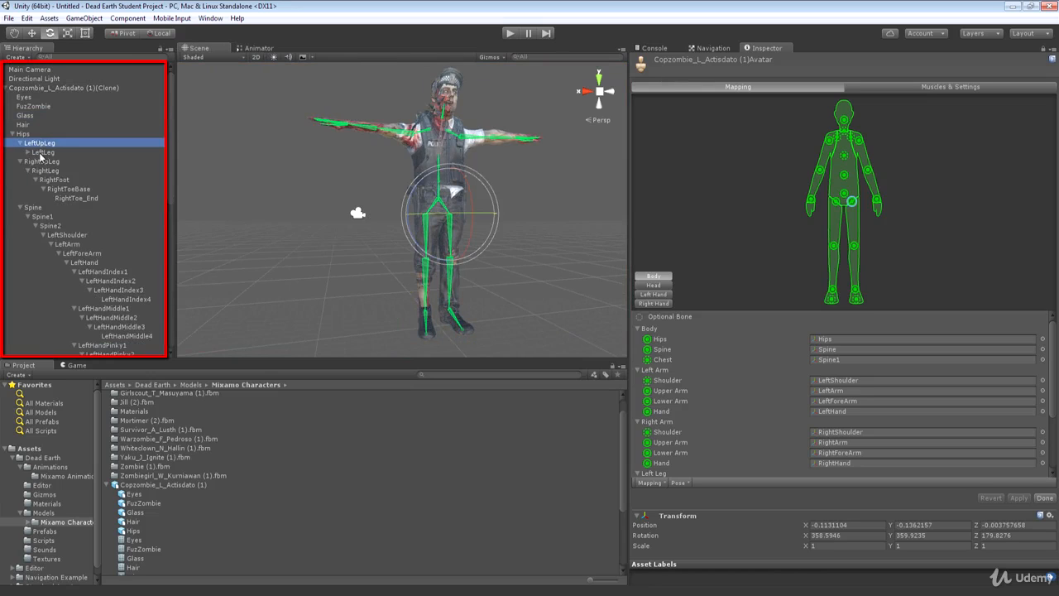
{"action": "left_click", "coordinate": [43, 152]}
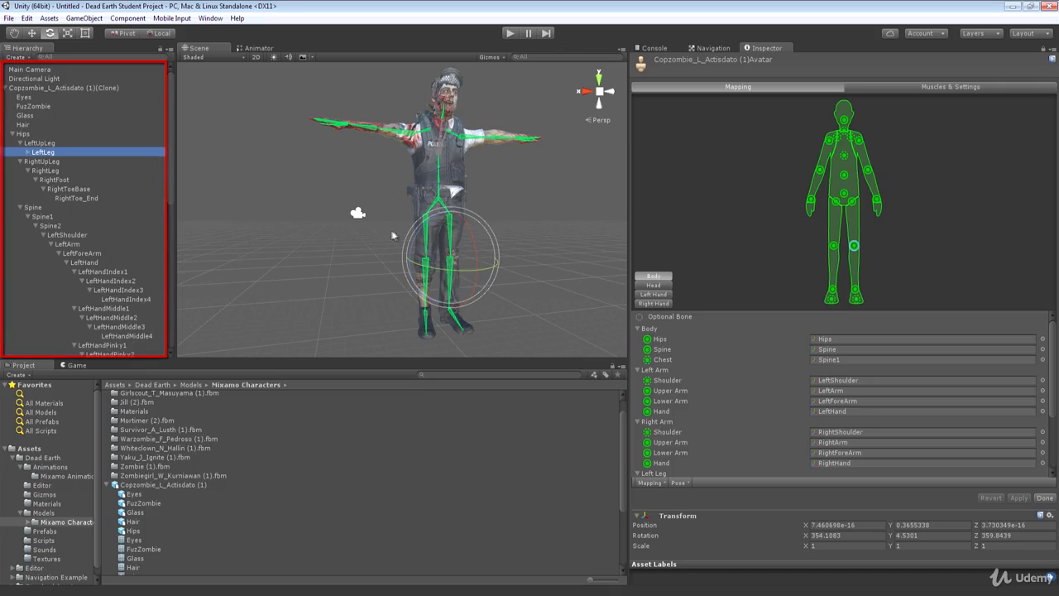
{"action": "left_click_drag", "start_coordinate": [575, 203], "coordinate": [497, 204], "text": "alt"}
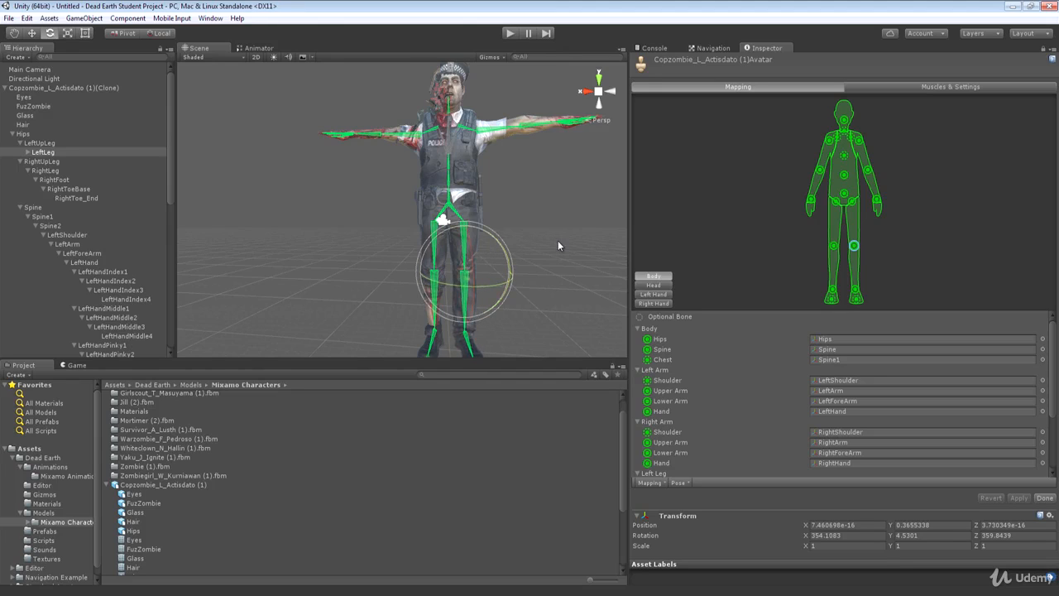
{"action": "left_click", "coordinate": [464, 242]}
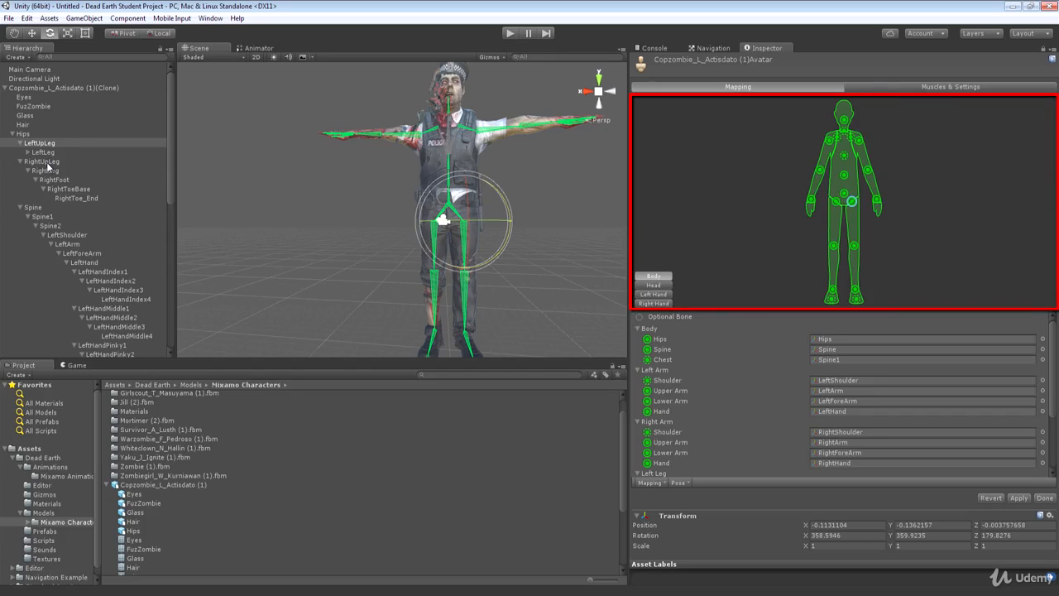
- Examine how avatar bones map to the skeleton by locating the hips, chest and both lower arms, and reviewing the Body and arm assignments
{"action": "left_click", "coordinate": [844, 194]}
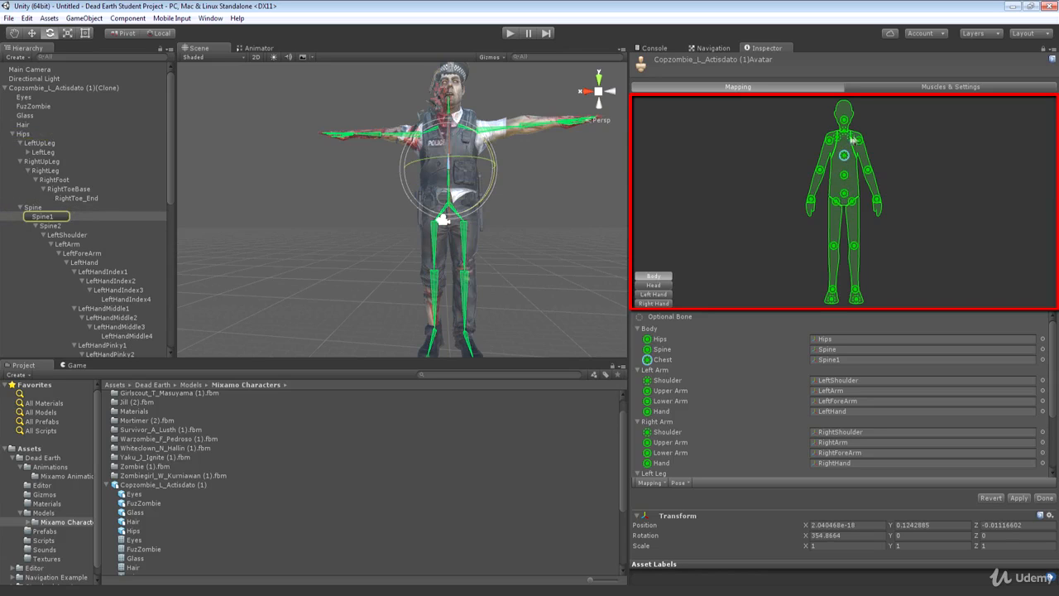
{"action": "left_click", "coordinate": [868, 171]}
{"action": "left_click", "coordinate": [819, 171]}
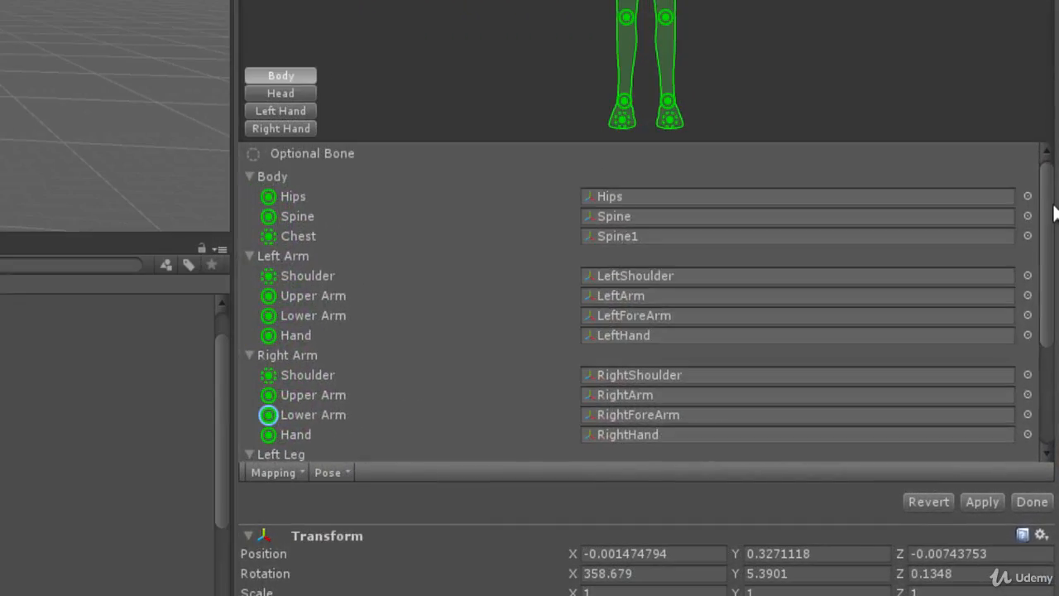
{"action": "scroll", "coordinate": [1050, 248], "scroll_direction": "down", "scroll_amount": 3}
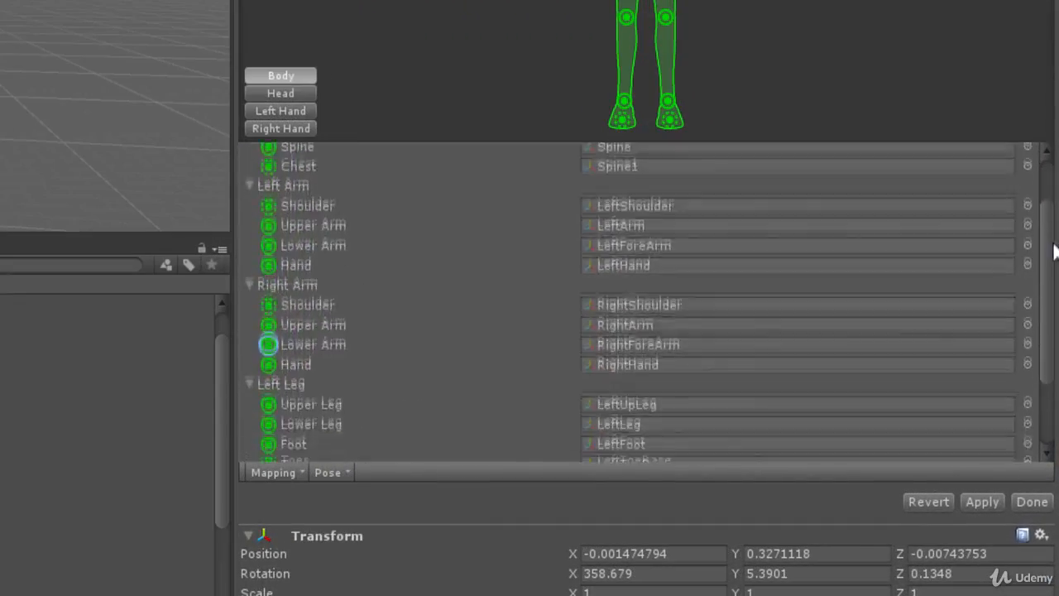
{"action": "scroll", "coordinate": [1056, 261], "scroll_direction": "up", "scroll_amount": 3}
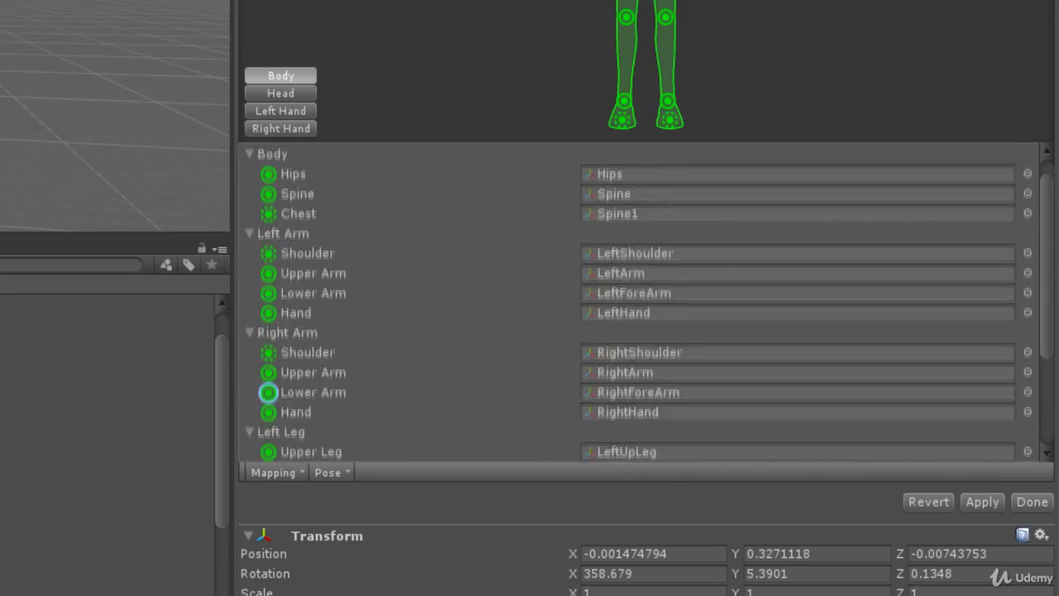
{"action": "left_click", "coordinate": [622, 177]}
{"action": "left_click", "coordinate": [624, 196]}
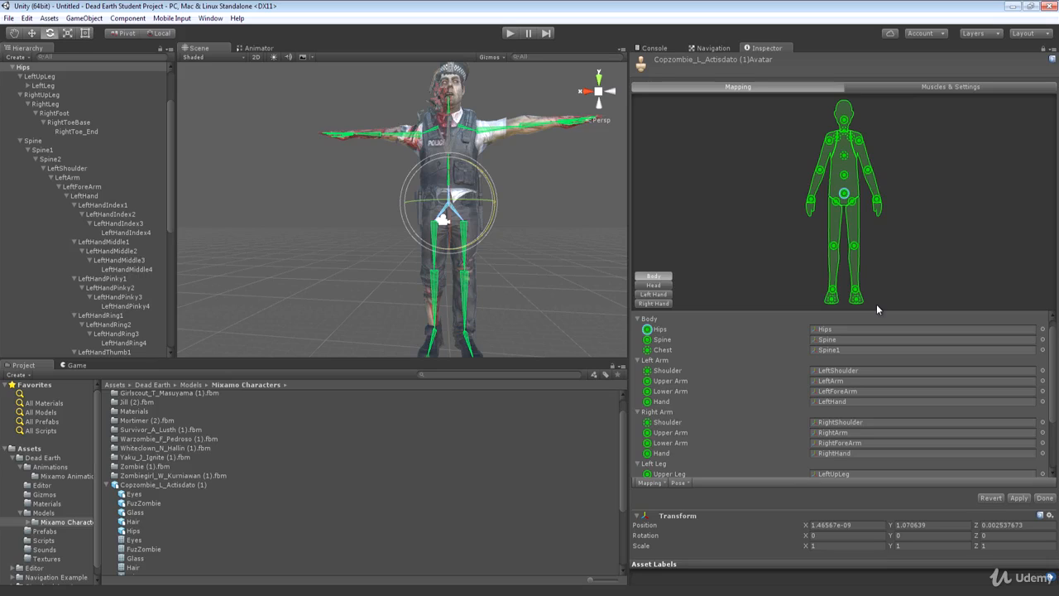
- Compare the avatar's arm and leg bone assignments with the corresponding bones in the Hierarchy
{"action": "scroll", "coordinate": [876, 306], "scroll_direction": "down", "scroll_amount": 5}
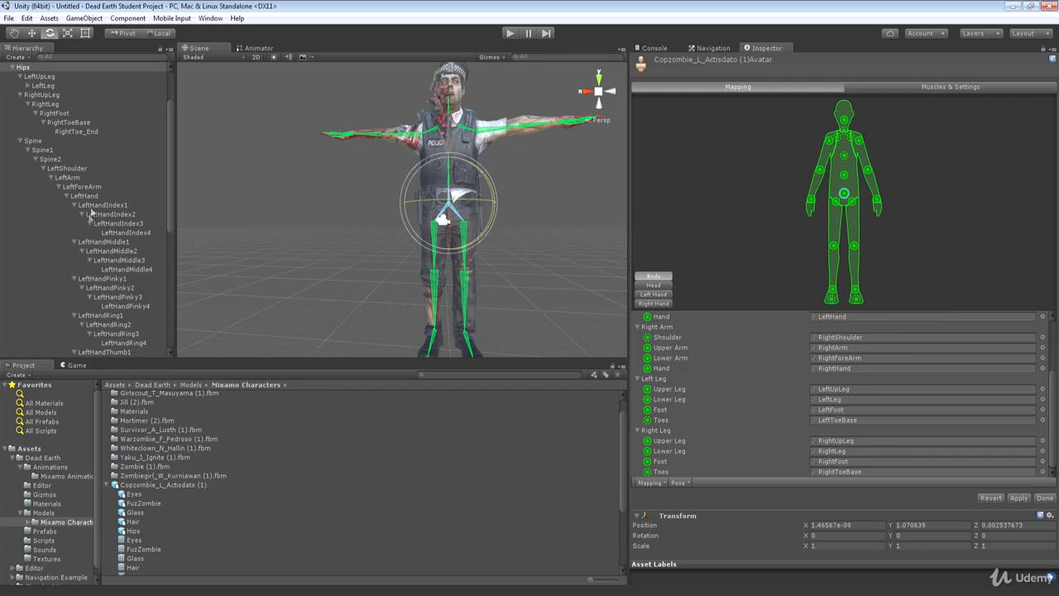
{"action": "left_click_drag", "start_coordinate": [171, 200], "coordinate": [166, 222]}
{"action": "scroll", "coordinate": [165, 223], "scroll_direction": "up", "scroll_amount": 1}
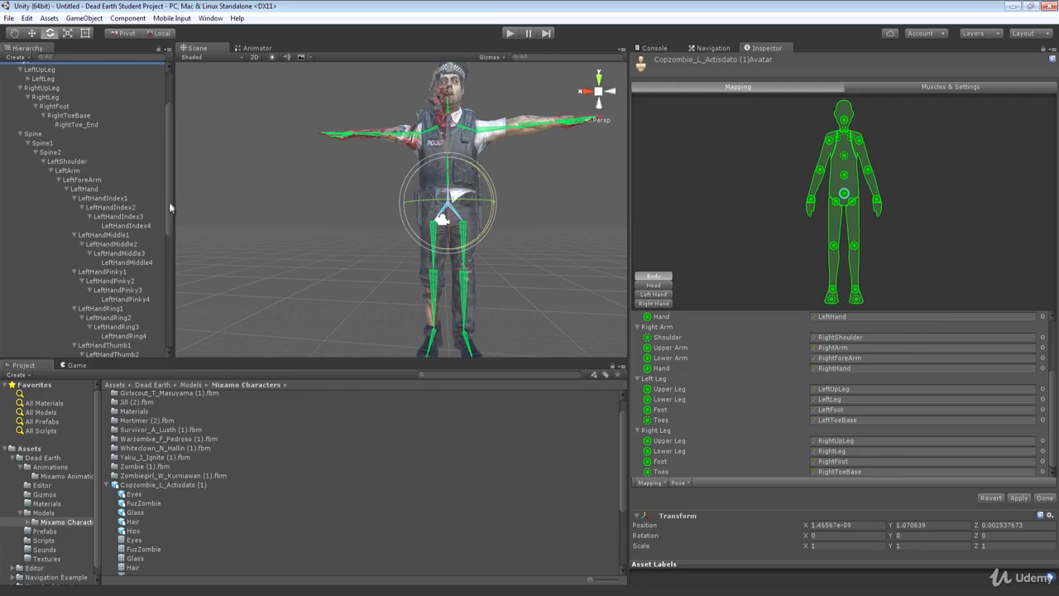
{"action": "left_click", "coordinate": [55, 107]}
{"action": "left_click_drag", "start_coordinate": [55, 107], "coordinate": [838, 470]}
{"action": "scroll", "coordinate": [910, 397], "scroll_direction": "up", "scroll_amount": 3}
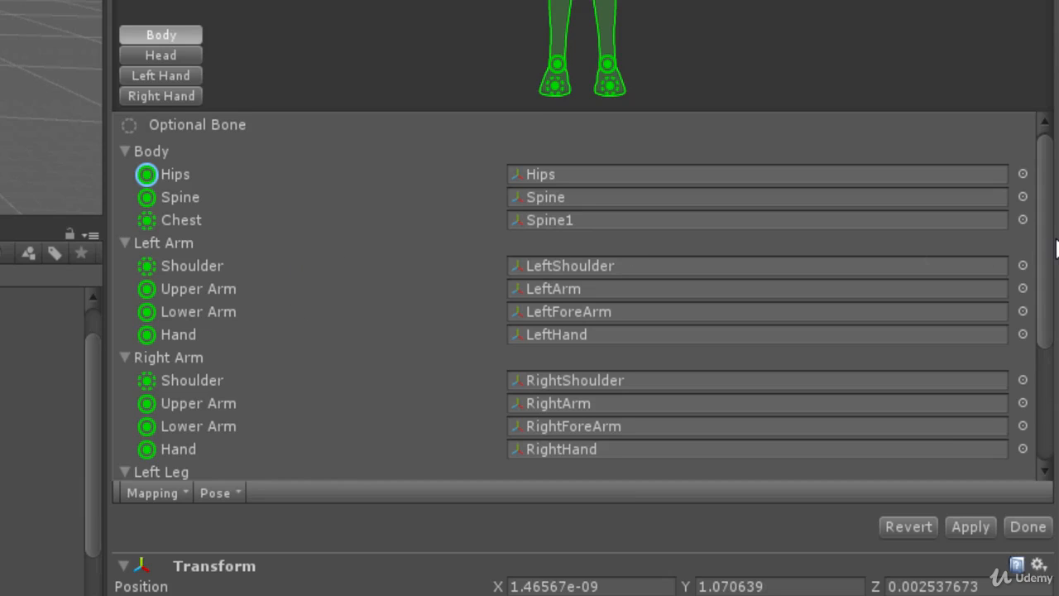
{"action": "mouse_move", "coordinate": [1055, 240]}
{"action": "left_mouse_down"}
{"action": "mouse_move", "coordinate": [1056, 314]}
{"action": "mouse_move", "coordinate": [1055, 248]}
{"action": "left_mouse_up"}
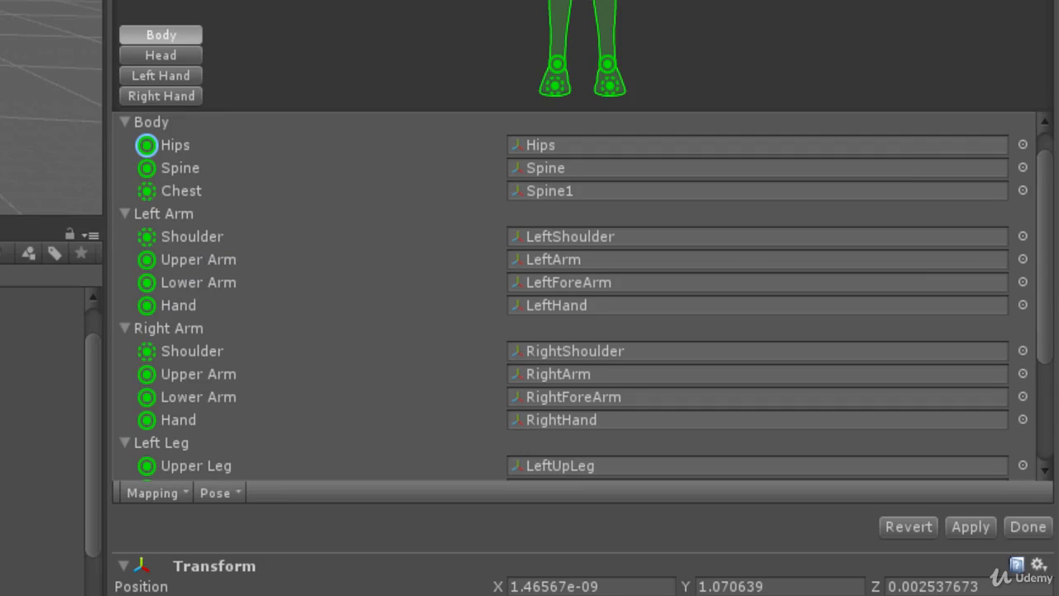
- Enforce the T-Pose on the avatar and review the body bone assignments
{"action": "left_click_drag", "start_coordinate": [1047, 199], "coordinate": [1051, 179]}
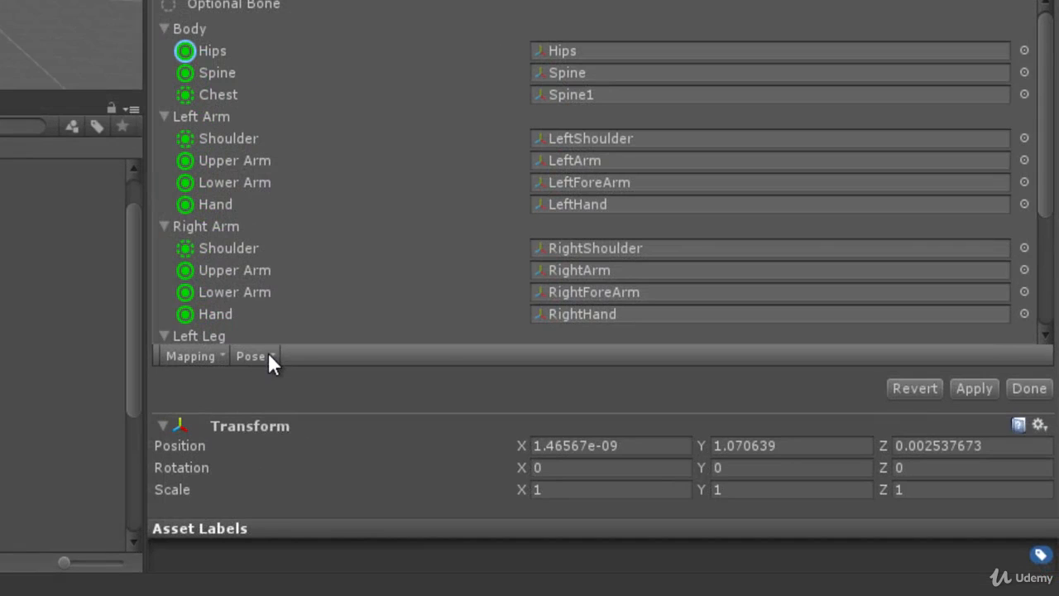
{"action": "left_click", "coordinate": [253, 355]}
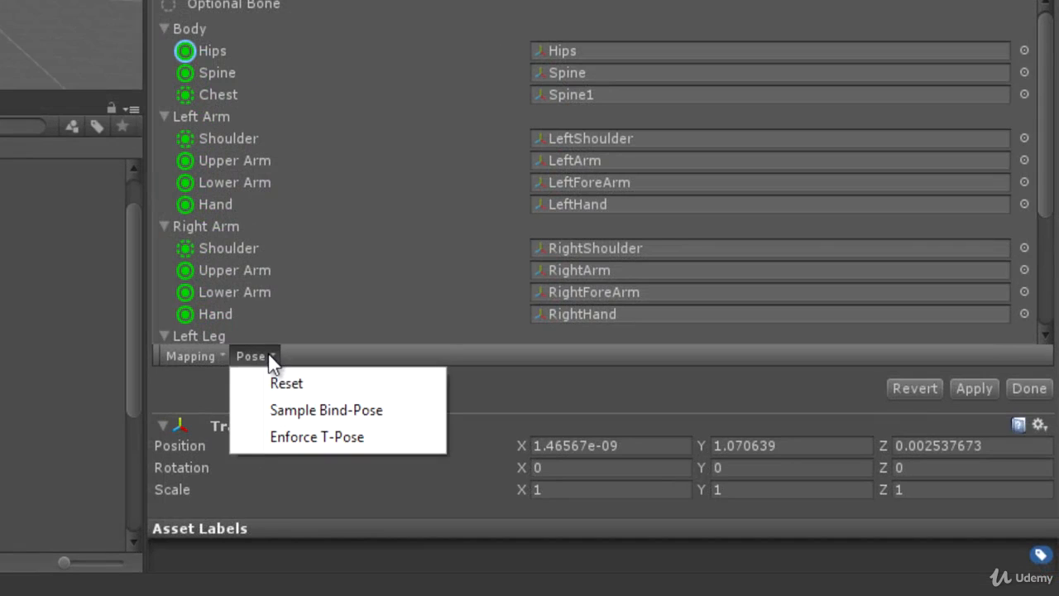
{"action": "left_click", "coordinate": [292, 437]}
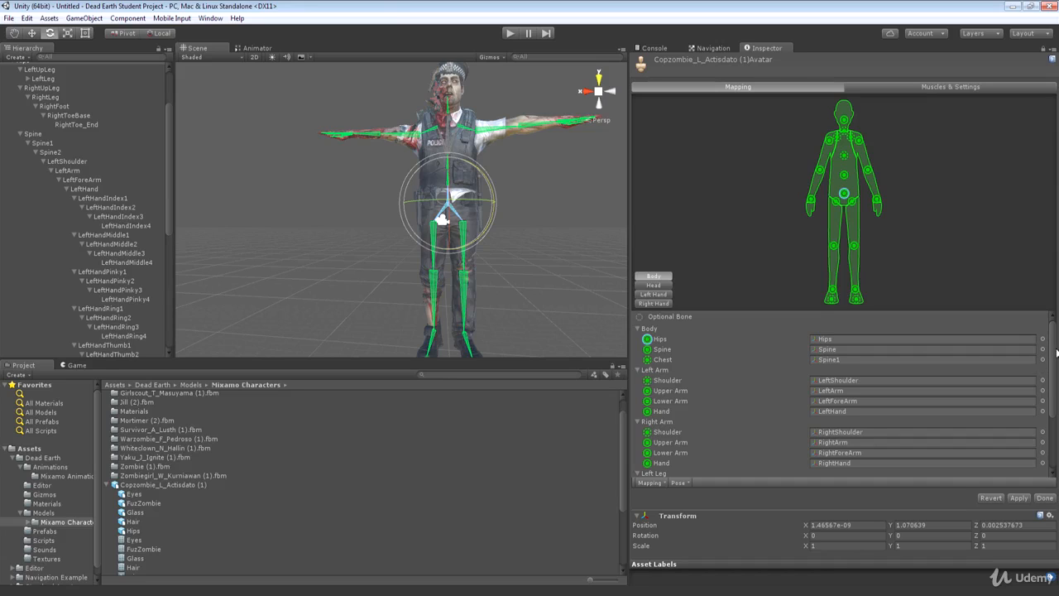
{"action": "scroll", "coordinate": [1056, 352], "scroll_direction": "down", "scroll_amount": 3}
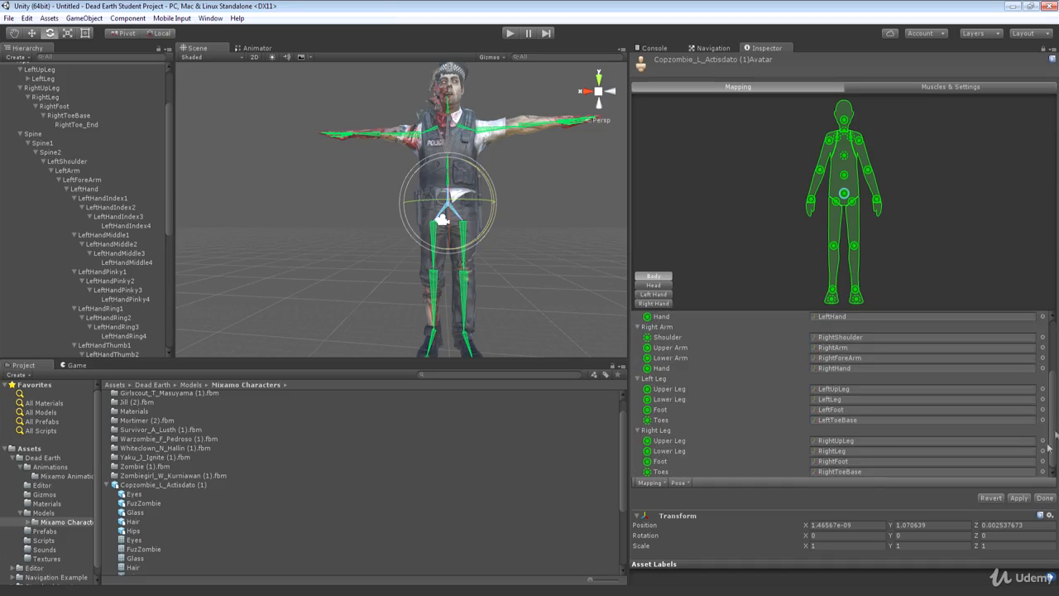
{"action": "scroll", "coordinate": [1048, 446], "scroll_direction": "up", "scroll_amount": 5}
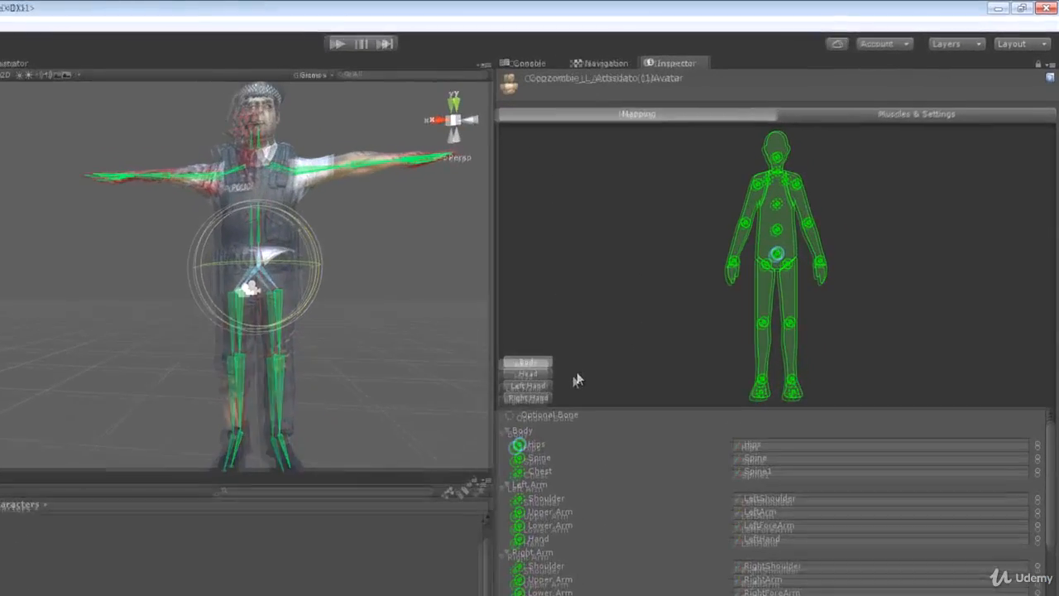
- Examine the avatar's bone mappings for the head, left hand and right hand
{"action": "left_click", "coordinate": [528, 373]}
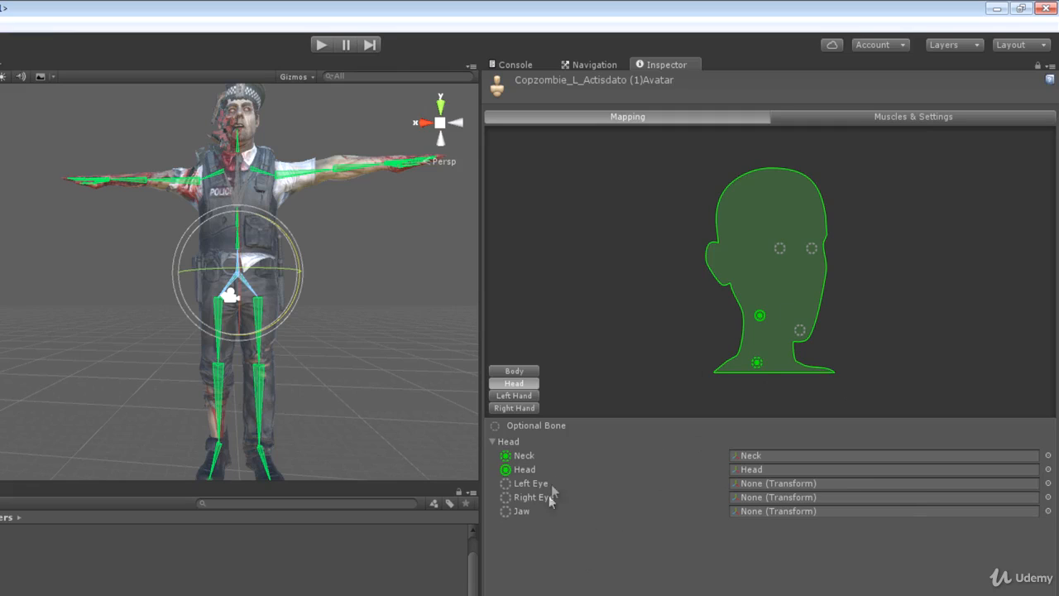
{"action": "left_click", "coordinate": [524, 396]}
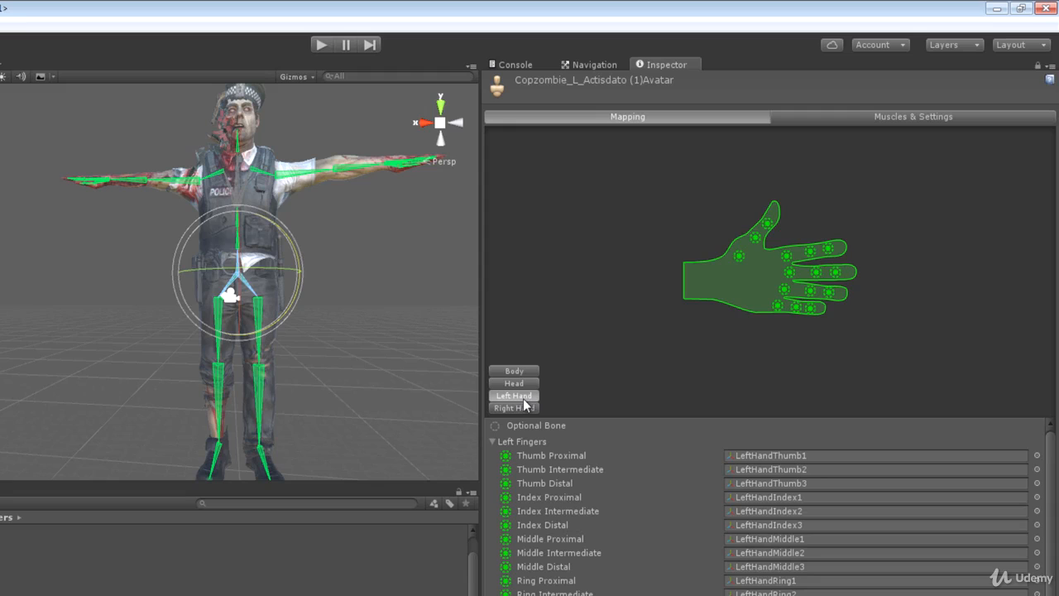
{"action": "left_click_drag", "start_coordinate": [1053, 454], "coordinate": [1057, 503]}
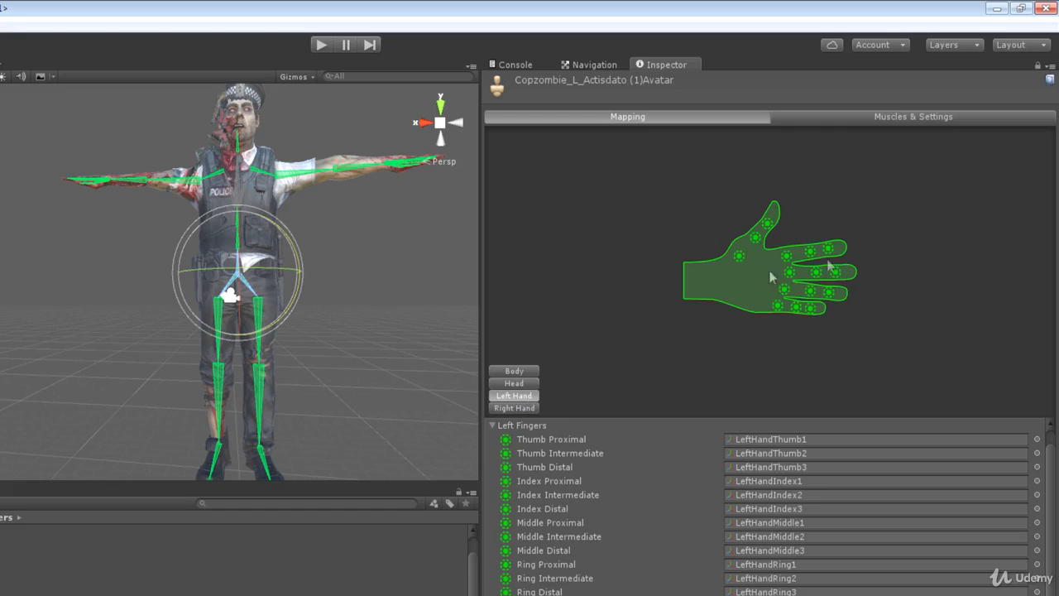
{"action": "left_click", "coordinate": [513, 407]}
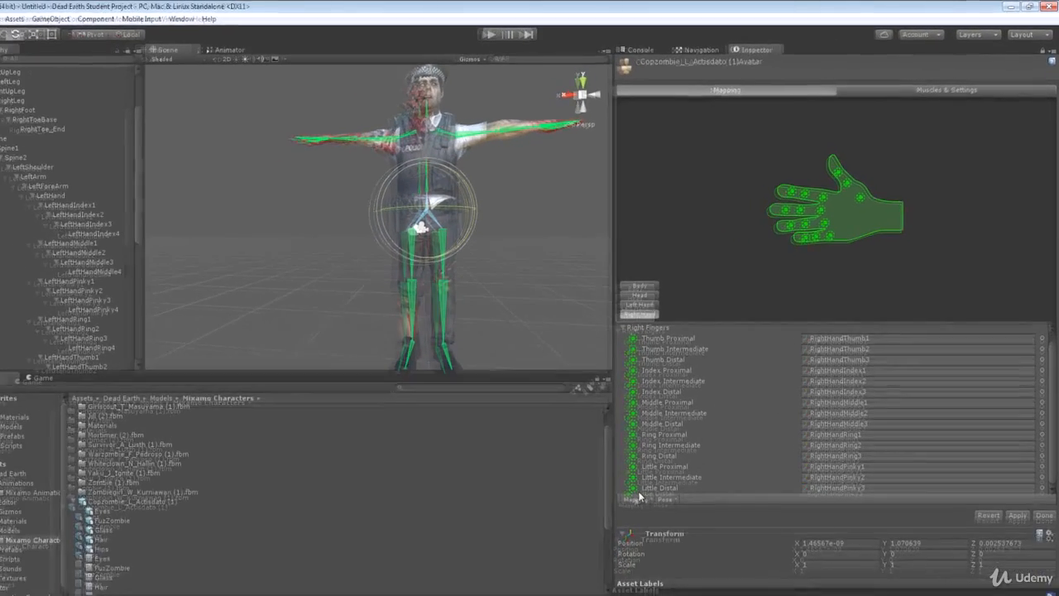
- Clear the avatar's bone mapping and rebuild it with Automap
{"action": "left_click", "coordinate": [648, 482]}
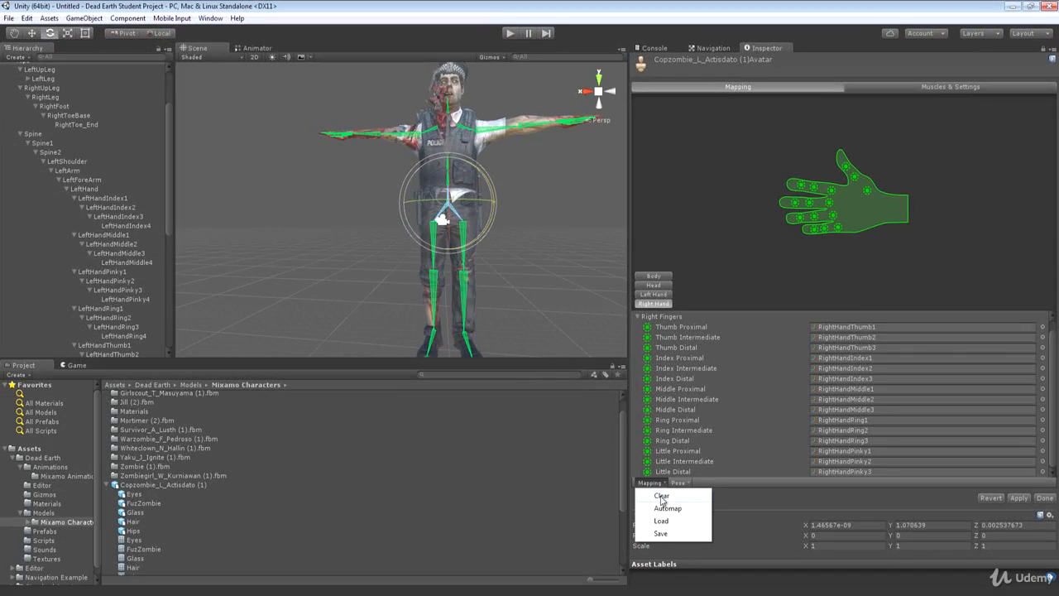
{"action": "left_click", "coordinate": [666, 508]}
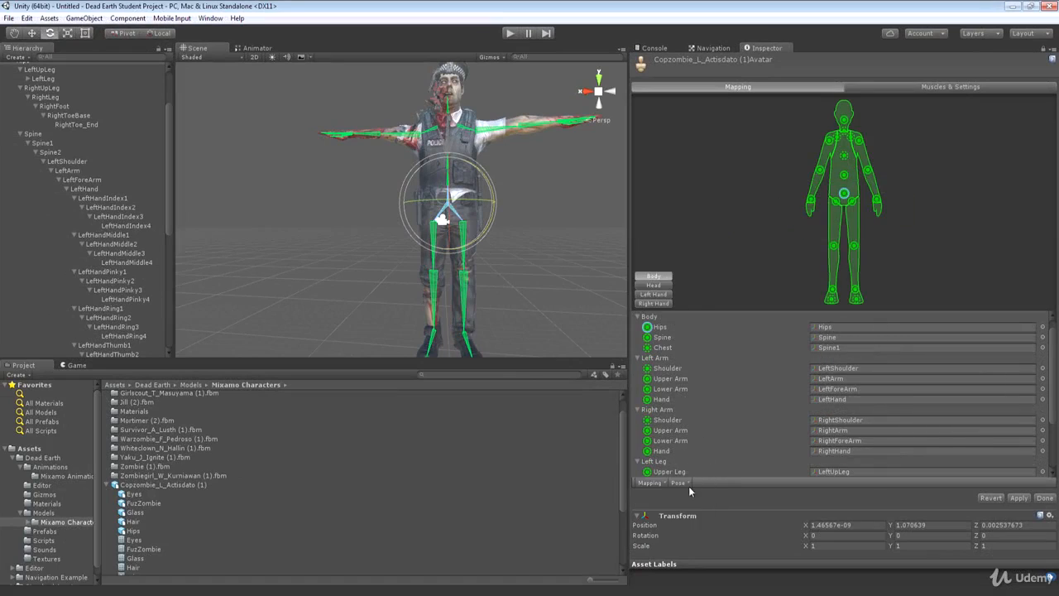
{"action": "left_click", "coordinate": [659, 487]}
{"action": "left_click", "coordinate": [664, 493]}
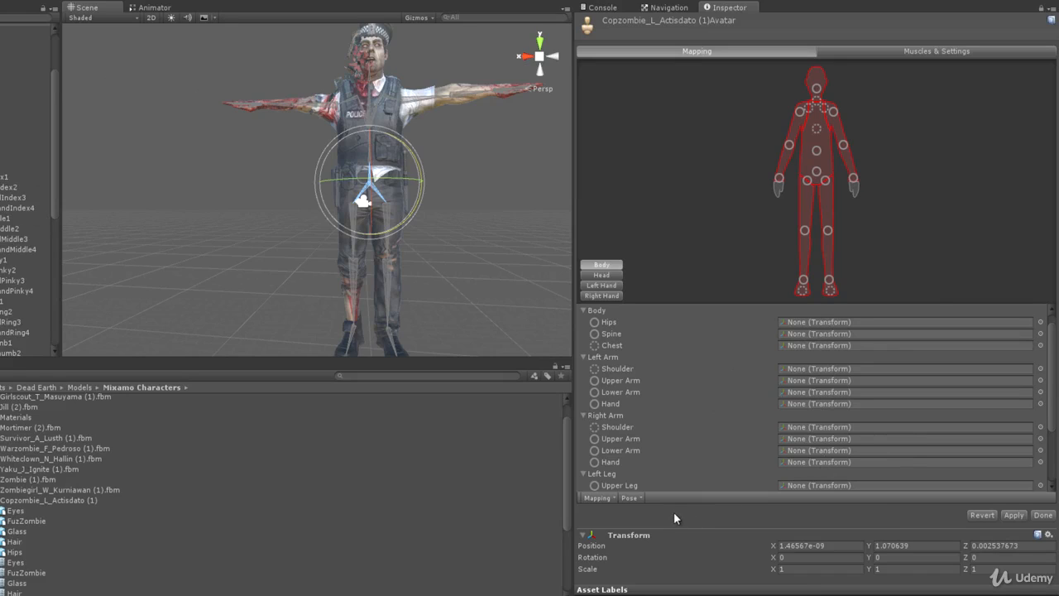
{"action": "left_click", "coordinate": [613, 499]}
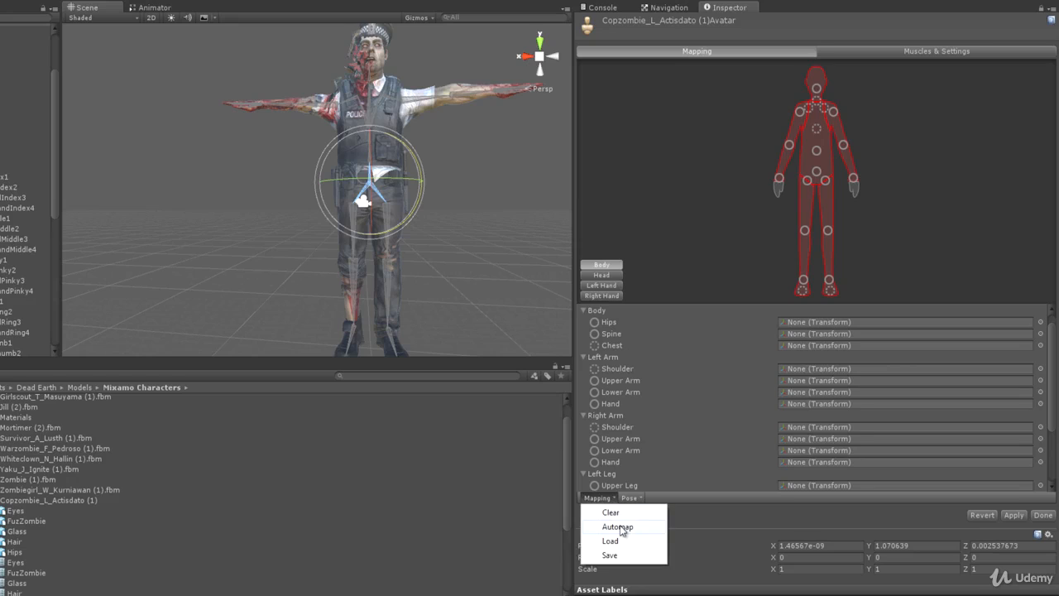
{"action": "left_click", "coordinate": [622, 527]}
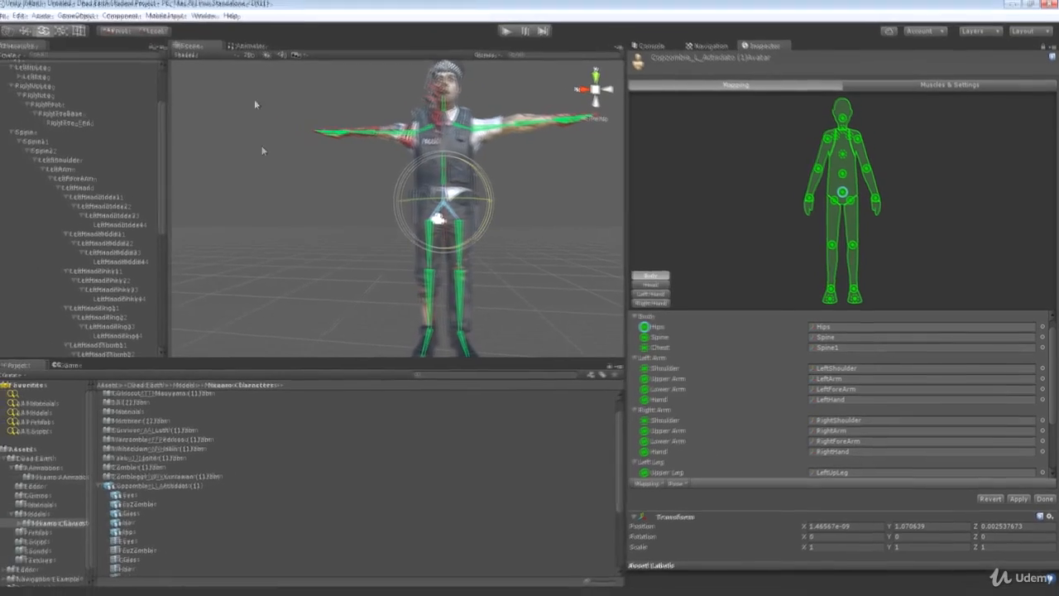
- Apply the pending import settings, switch to the avatar's Muscles & Settings and frame the whole character in the Scene view
{"action": "left_click", "coordinate": [947, 87]}
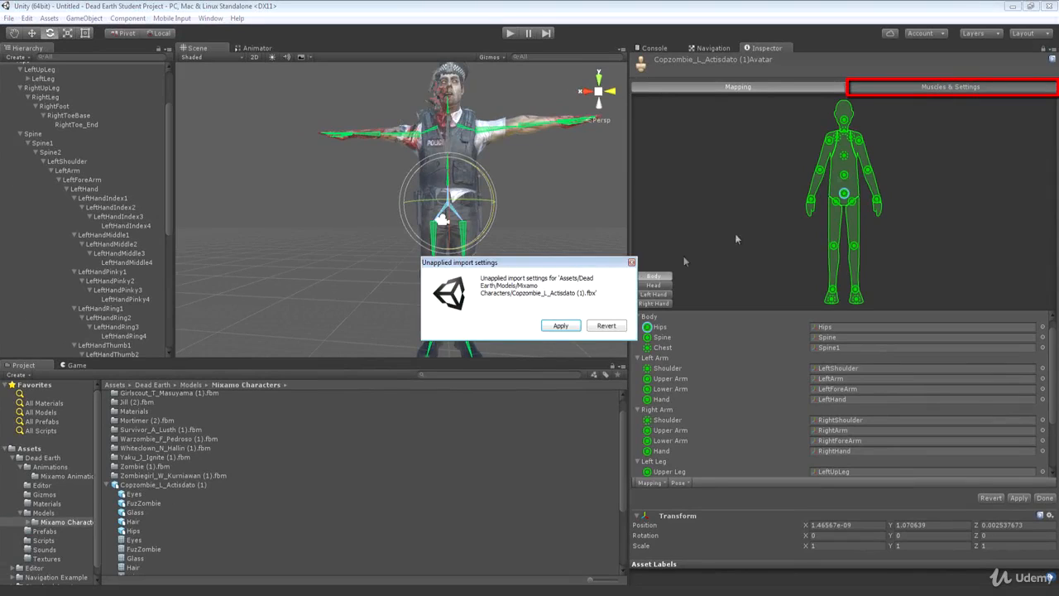
{"action": "left_click", "coordinate": [559, 326]}
{"action": "mouse_move", "coordinate": [563, 226]}
{"action": "right_mouse_down"}
{"action": "mouse_move", "coordinate": [571, 183]}
{"action": "mouse_move", "coordinate": [559, 206]}
{"action": "right_mouse_up"}
{"action": "scroll", "coordinate": [566, 194], "scroll_direction": "down", "scroll_amount": 3}
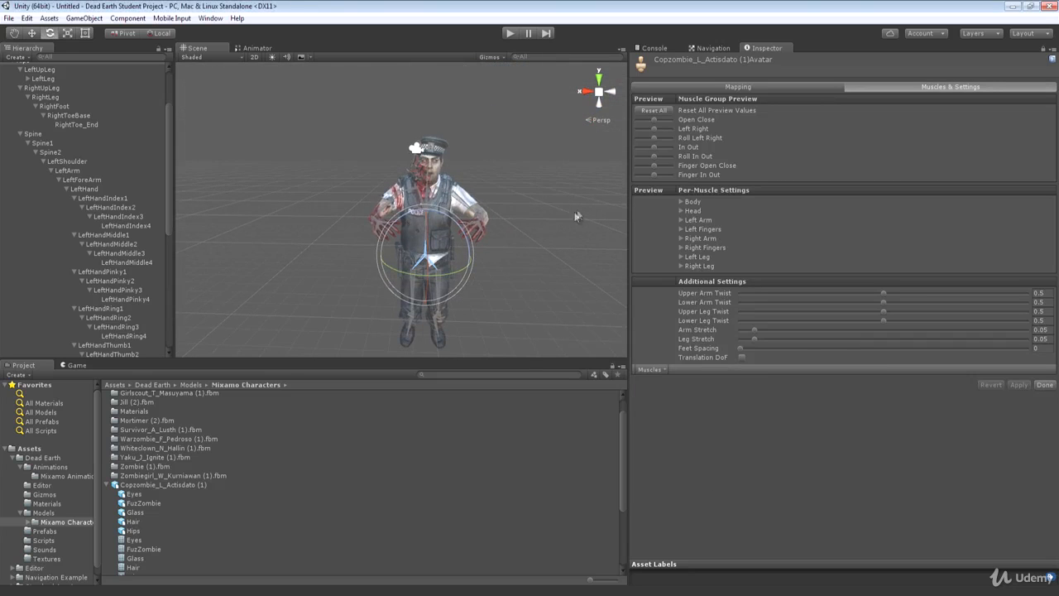
- Expand the Body, Head and Left Leg per-muscle settings and preview the spine, chest, neck and upper leg movement on the character
{"action": "left_click", "coordinate": [682, 202]}
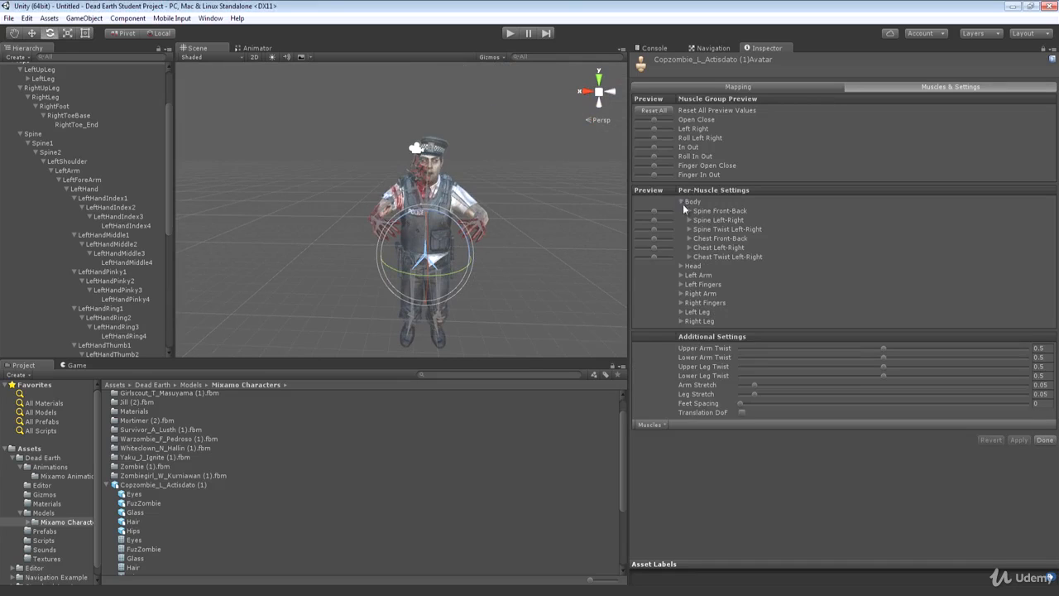
{"action": "left_click_drag", "start_coordinate": [647, 211], "coordinate": [655, 248]}
{"action": "left_click", "coordinate": [680, 266]}
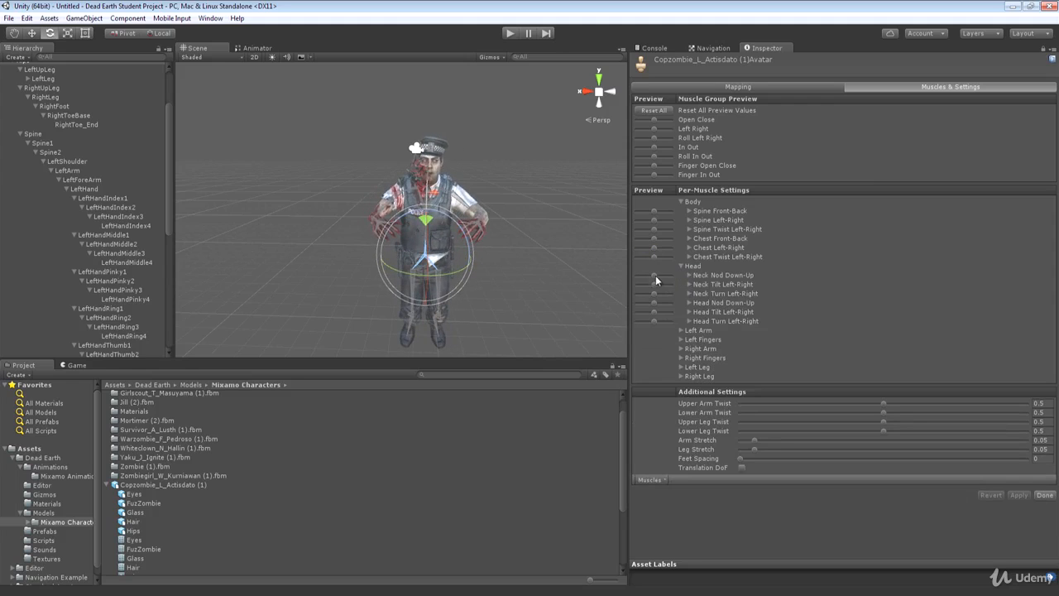
{"action": "mouse_move", "coordinate": [656, 280]}
{"action": "left_mouse_down"}
{"action": "mouse_move", "coordinate": [667, 279]}
{"action": "mouse_move", "coordinate": [645, 278]}
{"action": "mouse_move", "coordinate": [677, 278]}
{"action": "mouse_move", "coordinate": [652, 287]}
{"action": "left_mouse_up"}
{"action": "left_click", "coordinate": [699, 366]}
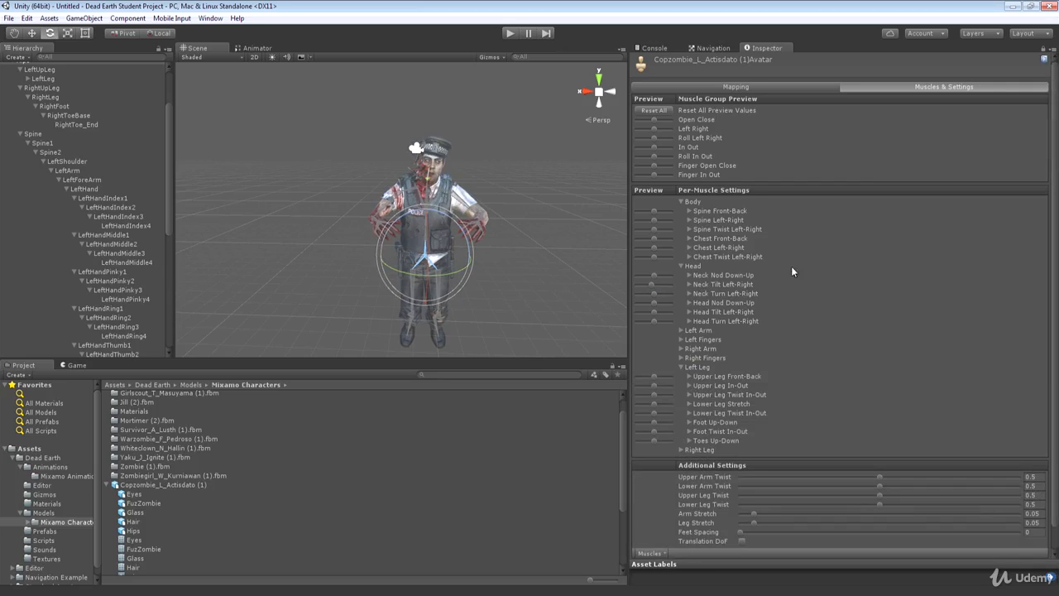
{"action": "mouse_move", "coordinate": [655, 377]}
{"action": "left_mouse_down"}
{"action": "mouse_move", "coordinate": [633, 379]}
{"action": "mouse_move", "coordinate": [671, 375]}
{"action": "mouse_move", "coordinate": [655, 376]}
{"action": "left_mouse_up"}
- Apply the pending import settings, including the 0.052 Leg Stretch, and return to the avatar's bone mapping
{"action": "left_click", "coordinate": [733, 88]}
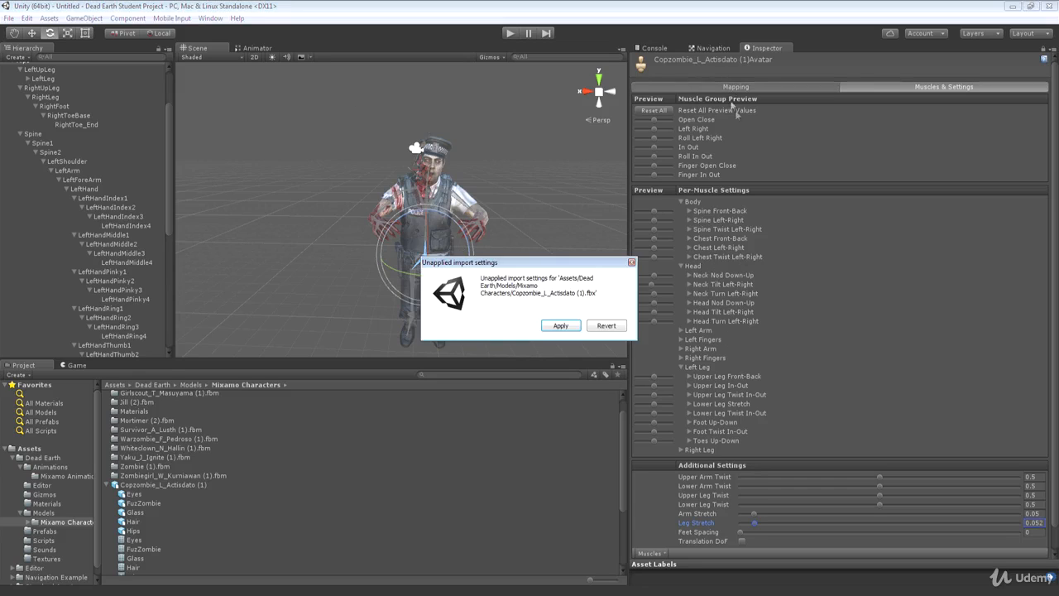
{"action": "left_click", "coordinate": [561, 325]}
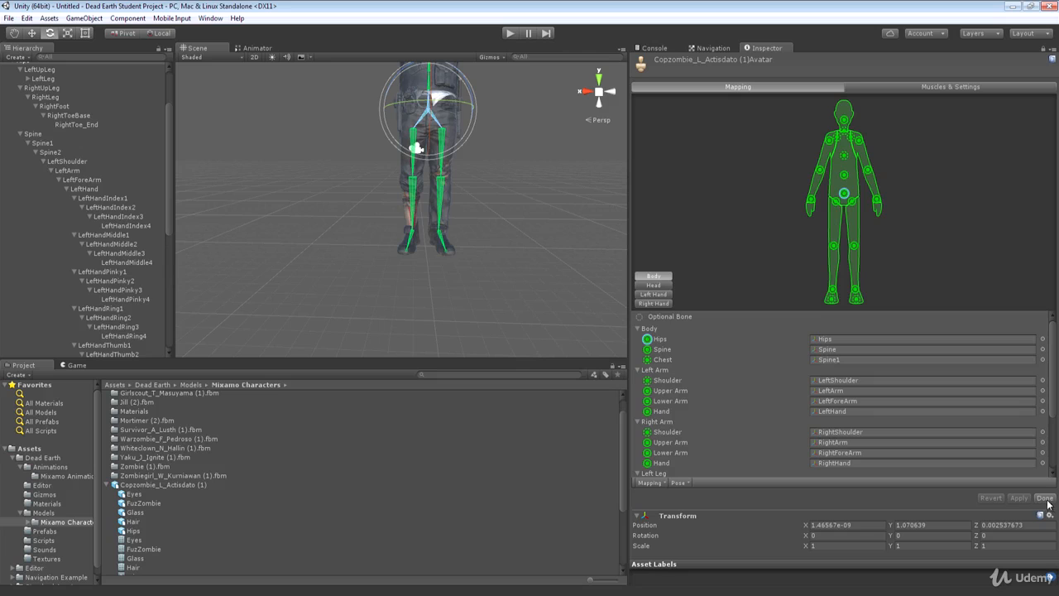
- Look over the character's skeleton, finish the avatar configuration and enlarge the model preview of the import settings
{"action": "right_click_drag", "start_coordinate": [503, 258], "coordinate": [520, 311]}
{"action": "key", "text": "s"}
{"action": "key", "text": "w"}
{"action": "key", "text": "s"}
{"action": "key", "text": "w"}
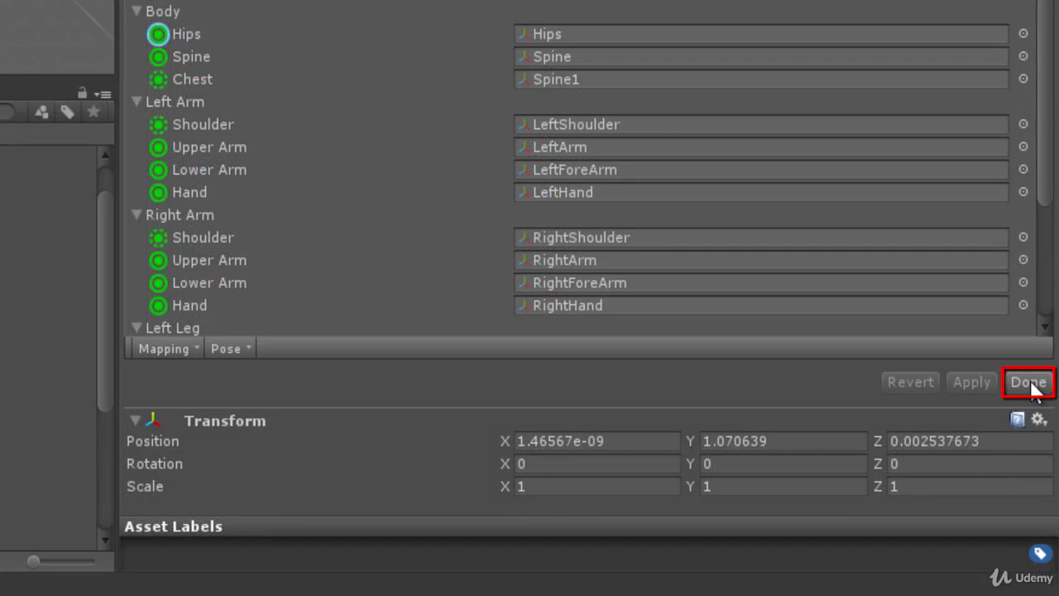
{"action": "left_click", "coordinate": [1036, 439]}
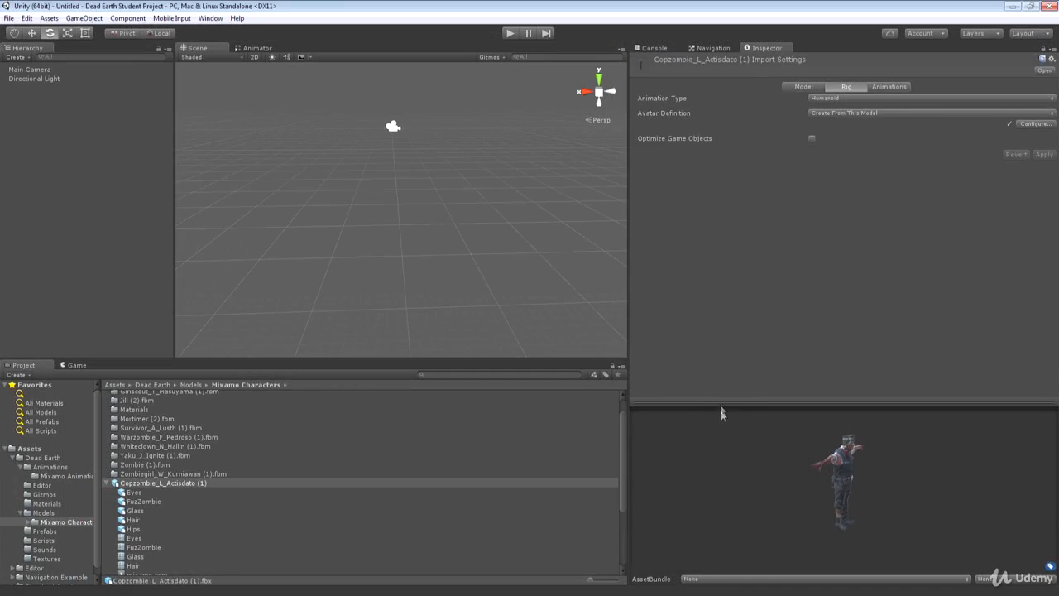
{"action": "left_click_drag", "start_coordinate": [721, 409], "coordinate": [721, 229]}
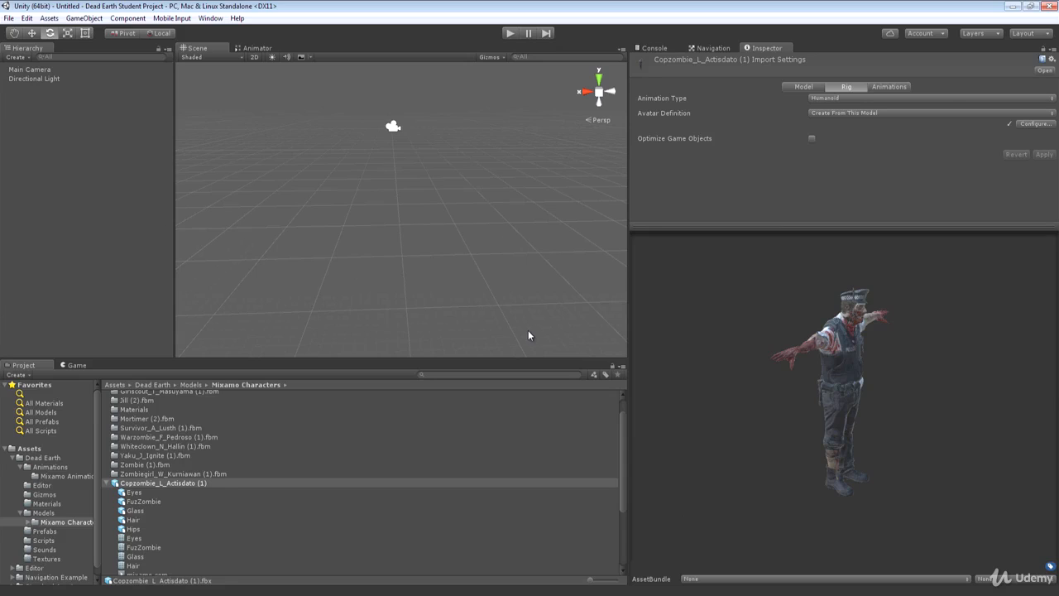
- Set the cop zombie model's rig Animation Type to Generic and apply the change
{"action": "left_click", "coordinate": [902, 99]}
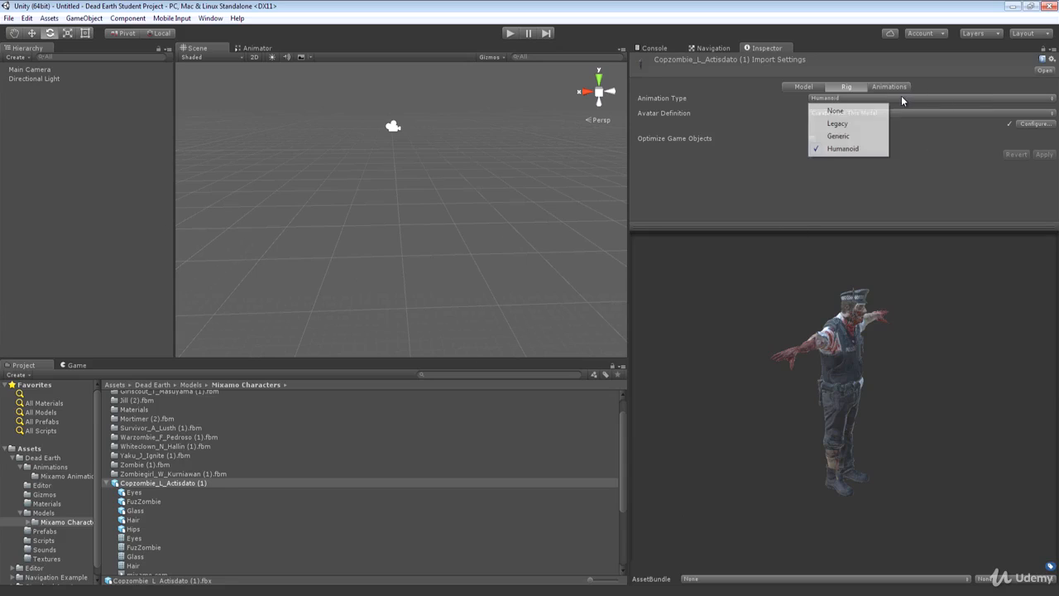
{"action": "left_click", "coordinate": [844, 149]}
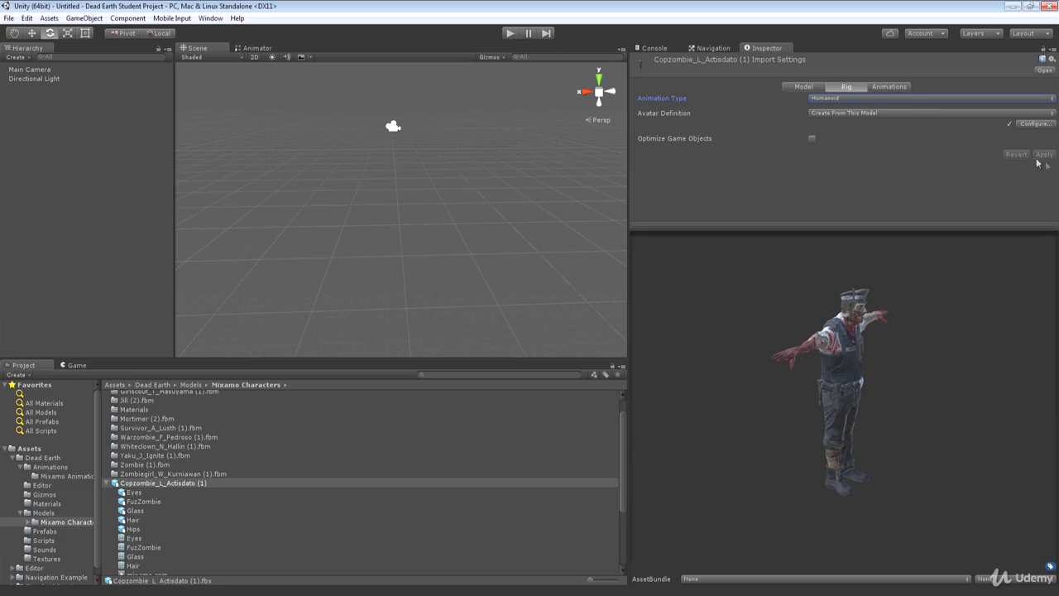
{"action": "left_click", "coordinate": [853, 99]}
{"action": "left_click", "coordinate": [843, 136]}
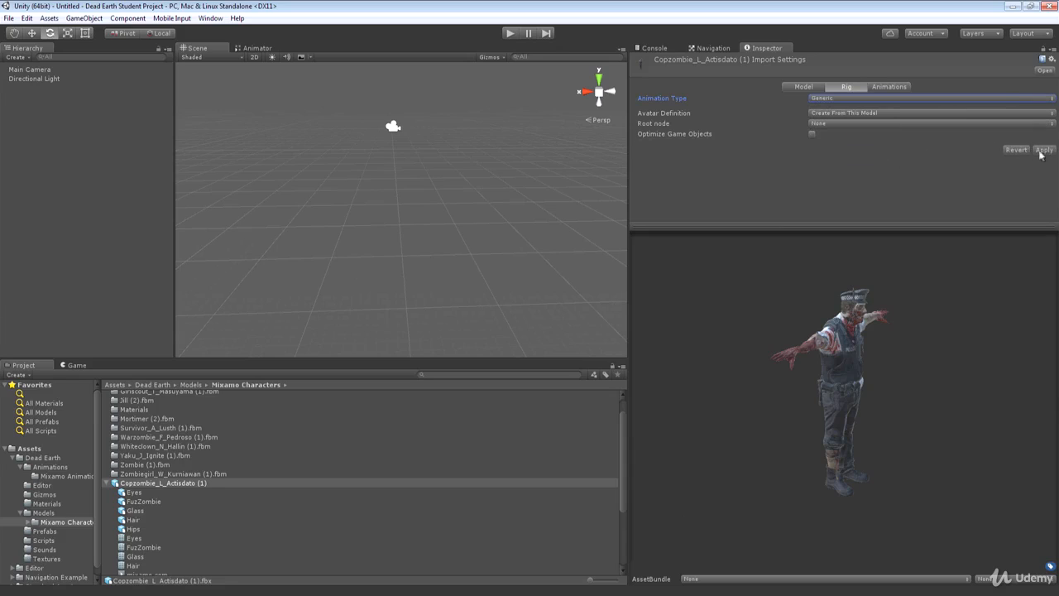
{"action": "left_click", "coordinate": [1041, 150]}
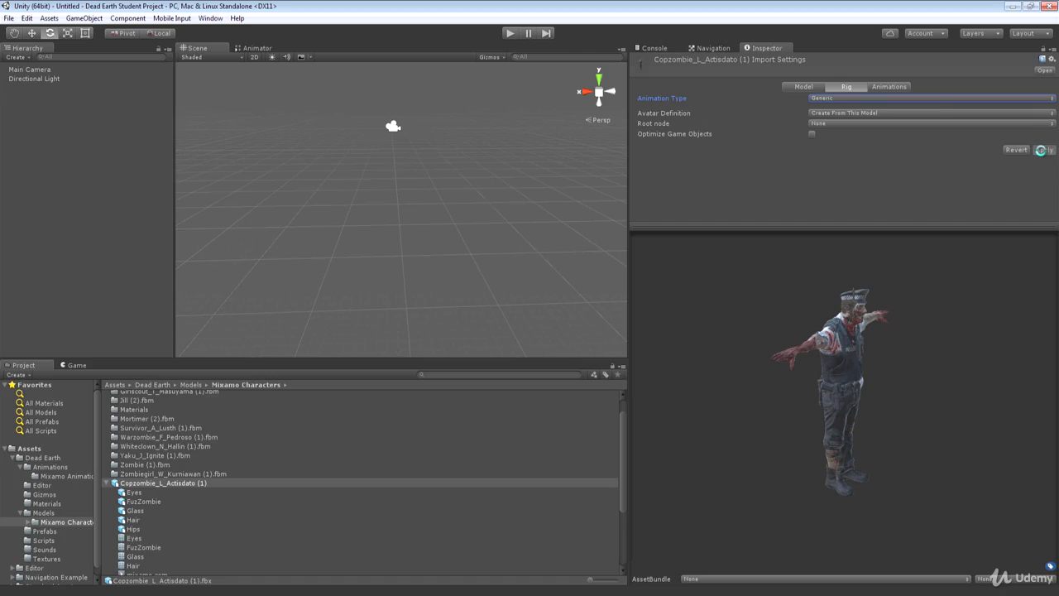
- Switch the cop zombie's rig Animation Type back to Humanoid and apply it
{"action": "left_click", "coordinate": [837, 98]}
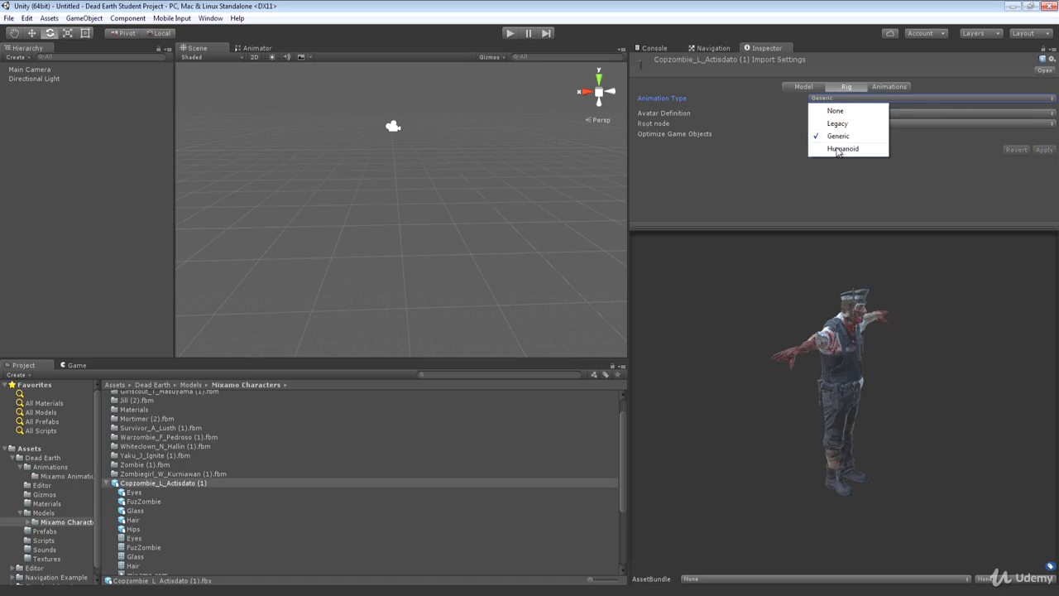
{"action": "left_click", "coordinate": [842, 149]}
{"action": "left_click", "coordinate": [1043, 168]}
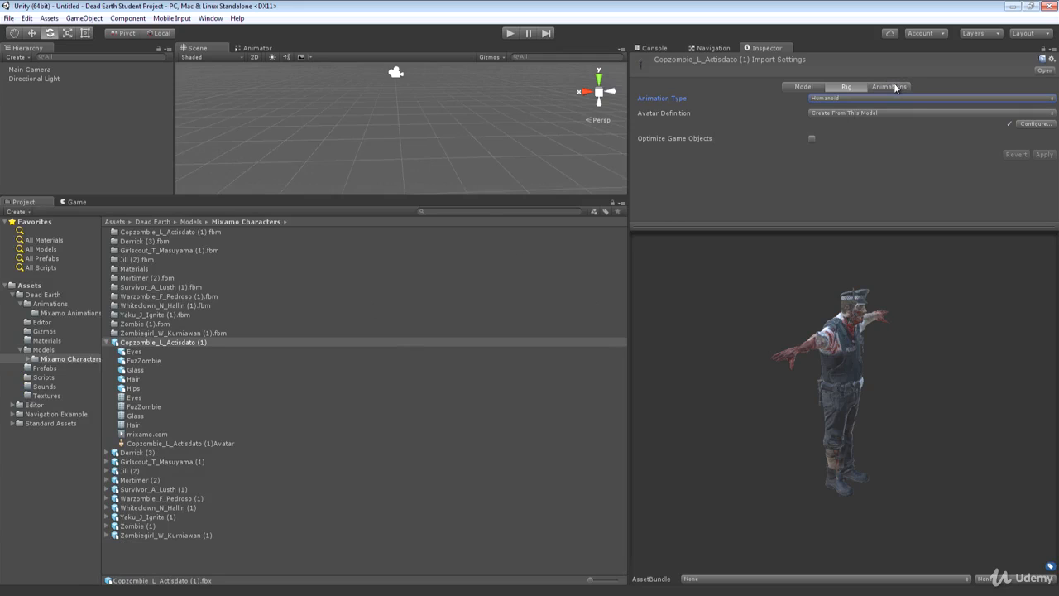
- Review the mixamo.com clip's start and end frames, disable Import Animation for the cop zombie model and apply
{"action": "left_click", "coordinate": [888, 87]}
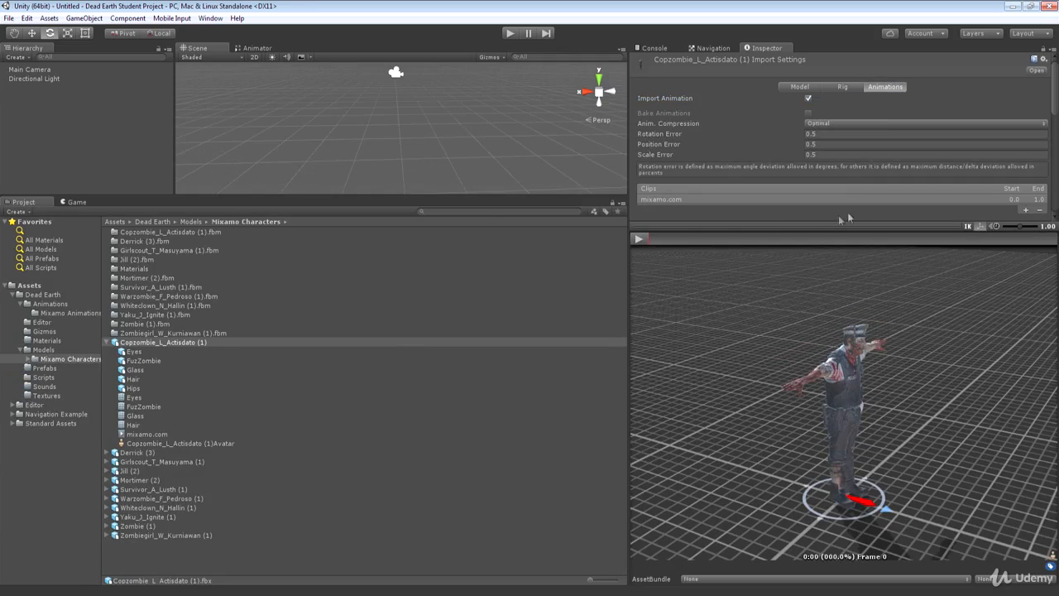
{"action": "left_click_drag", "start_coordinate": [783, 229], "coordinate": [783, 362]}
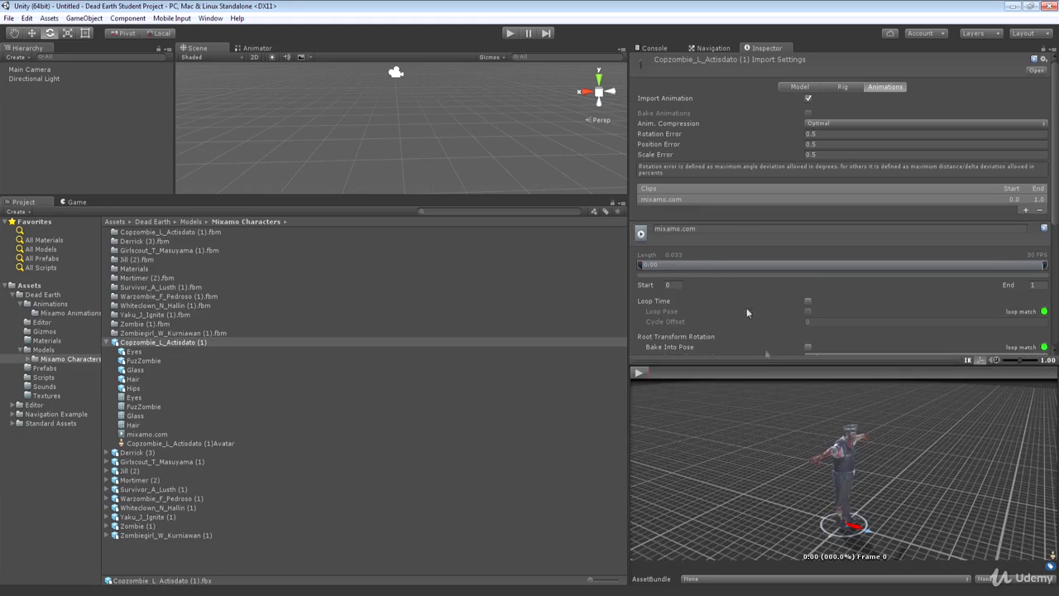
{"action": "left_click", "coordinate": [666, 200]}
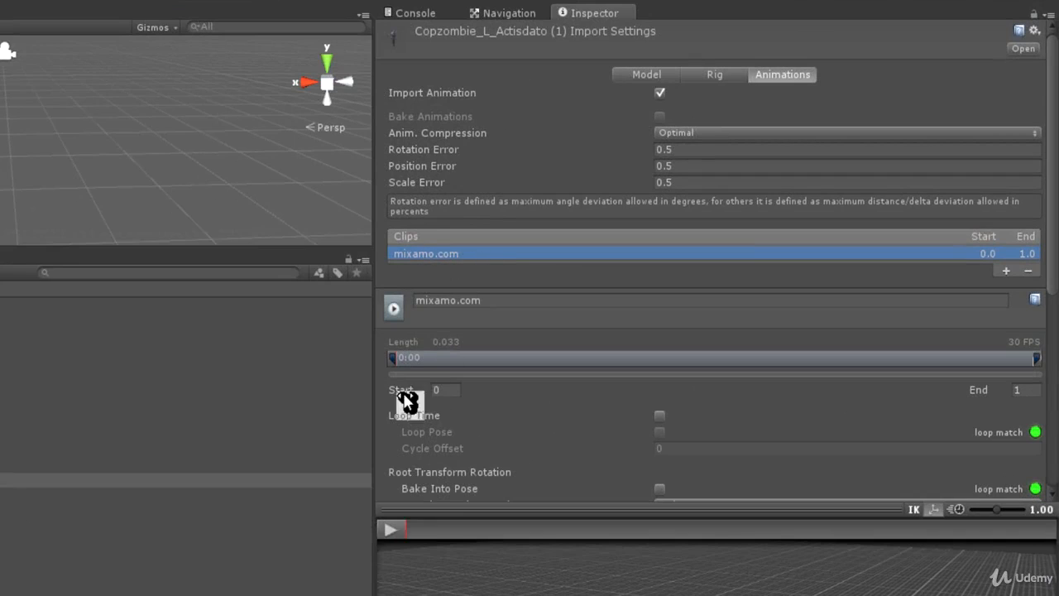
{"action": "left_click", "coordinate": [443, 389]}
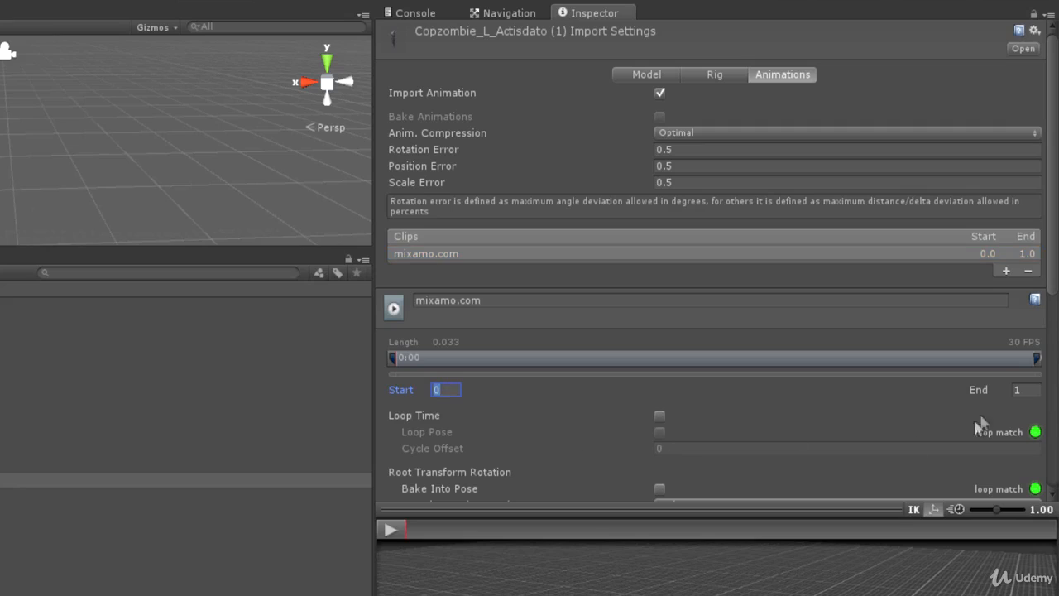
{"action": "left_click", "coordinate": [1025, 389]}
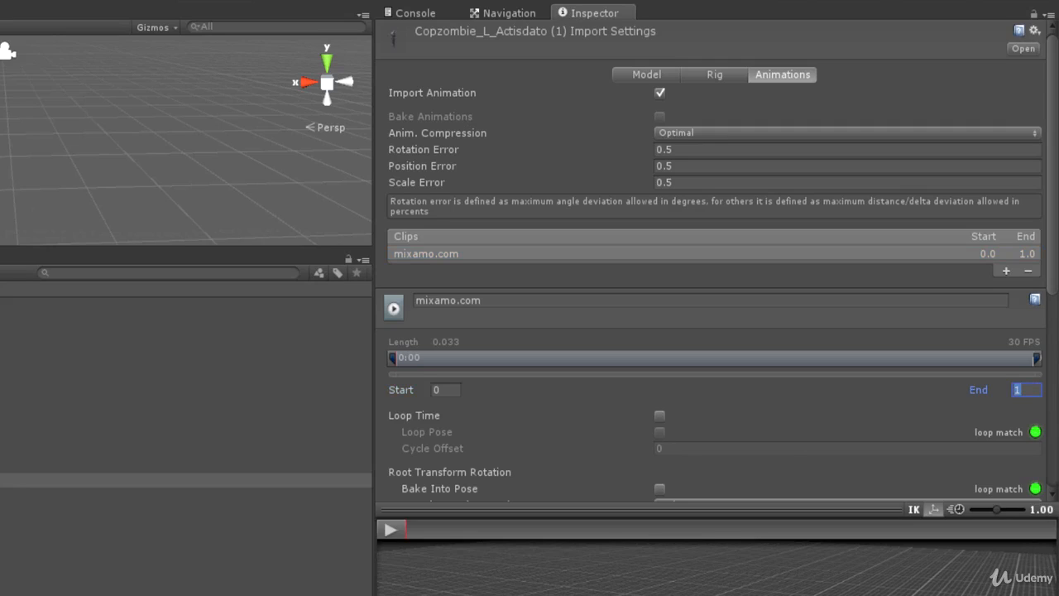
{"action": "left_click", "coordinate": [1027, 271]}
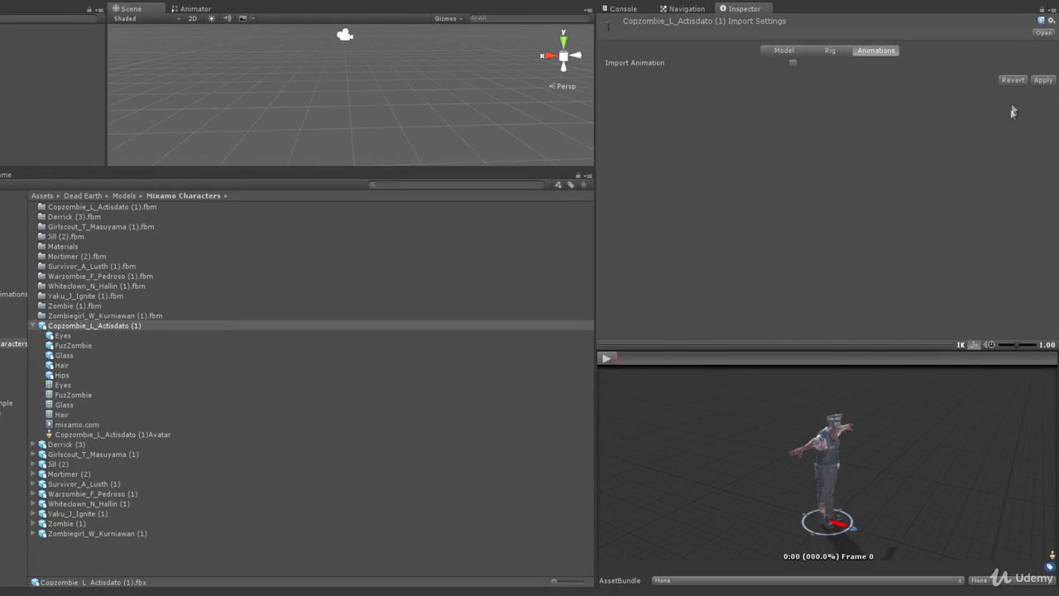
{"action": "left_click", "coordinate": [1042, 80]}
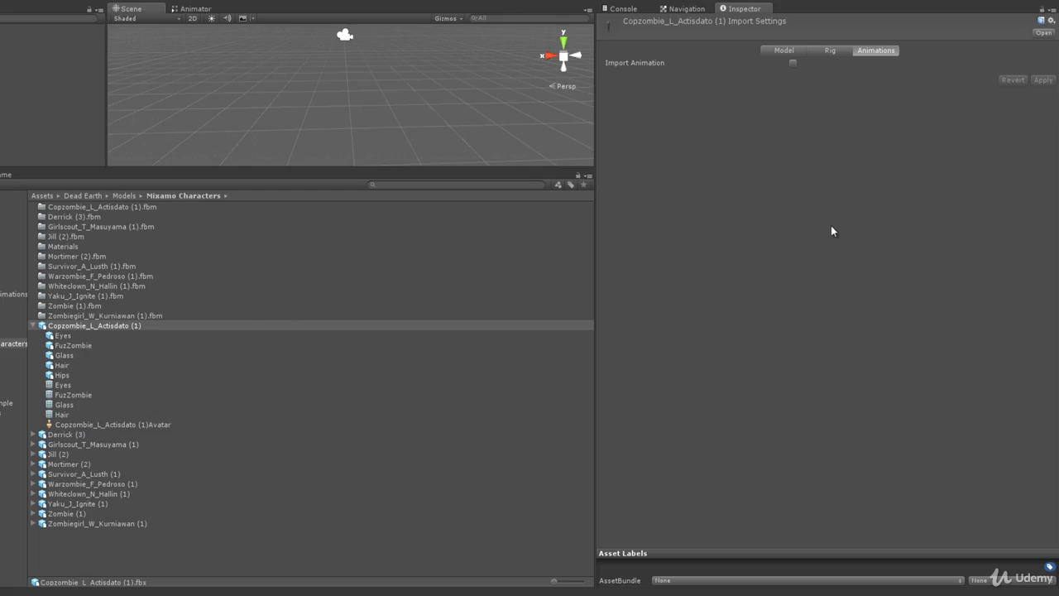
- Set the rig Animation Type to Humanoid for all ten remaining character models, Derrick (3) through the zombie girl, and apply
{"action": "left_click", "coordinate": [827, 49]}
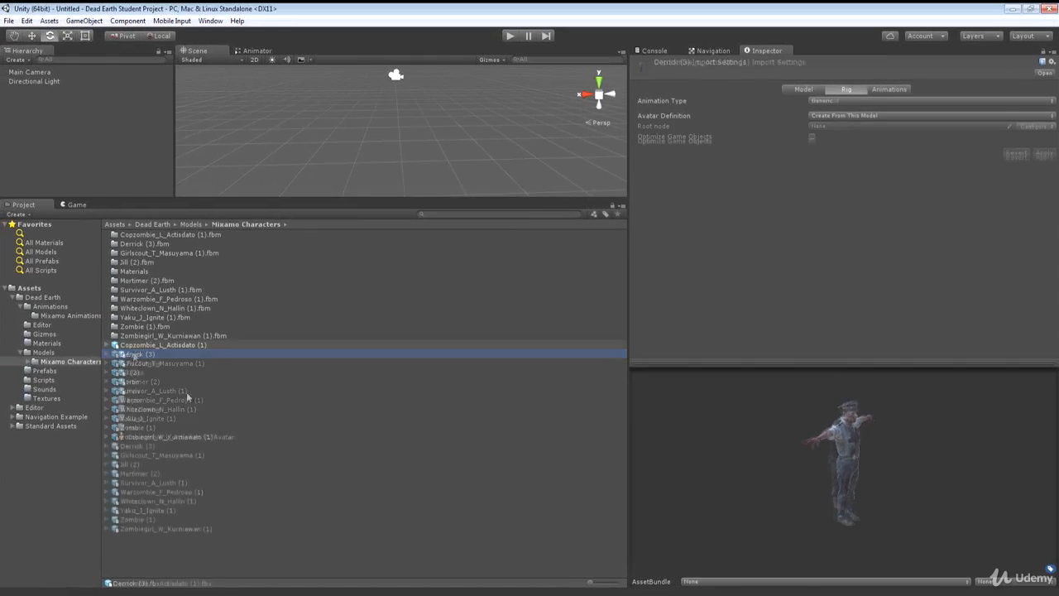
{"action": "left_click", "coordinate": [139, 436], "text": "shift"}
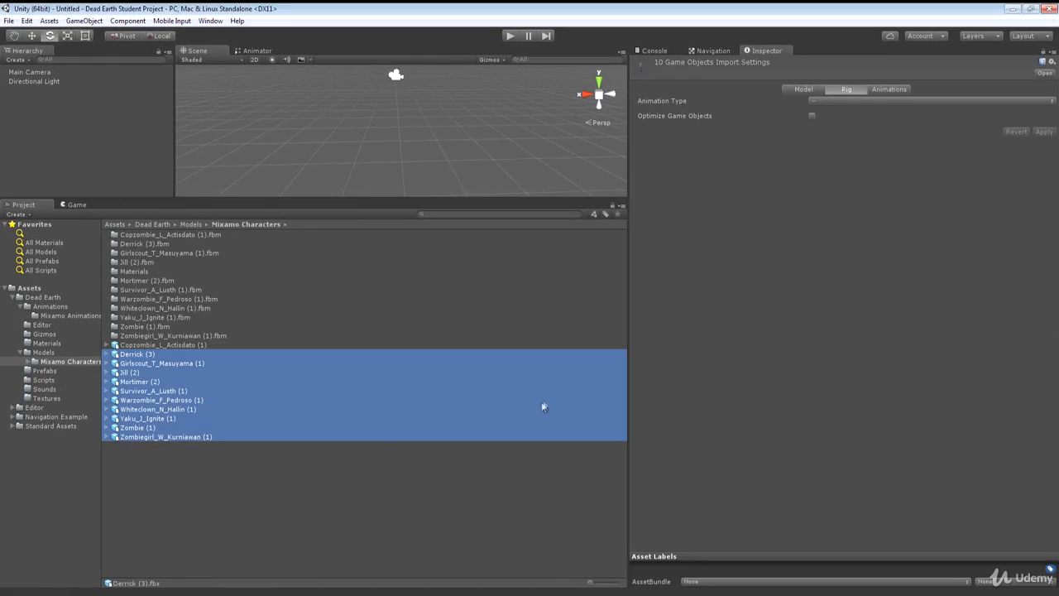
{"action": "left_click", "coordinate": [846, 99]}
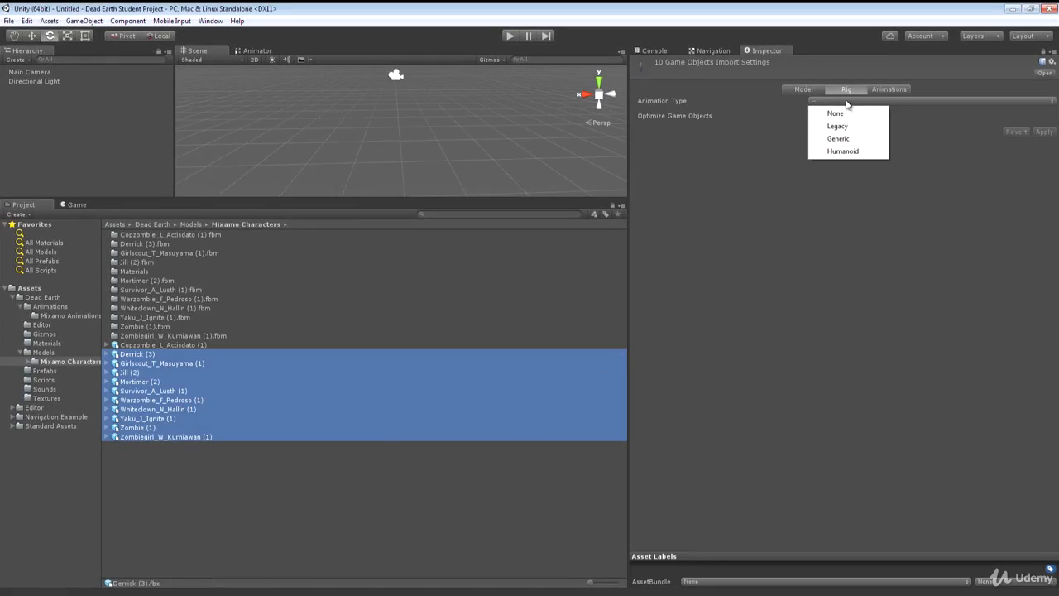
{"action": "left_click", "coordinate": [842, 151]}
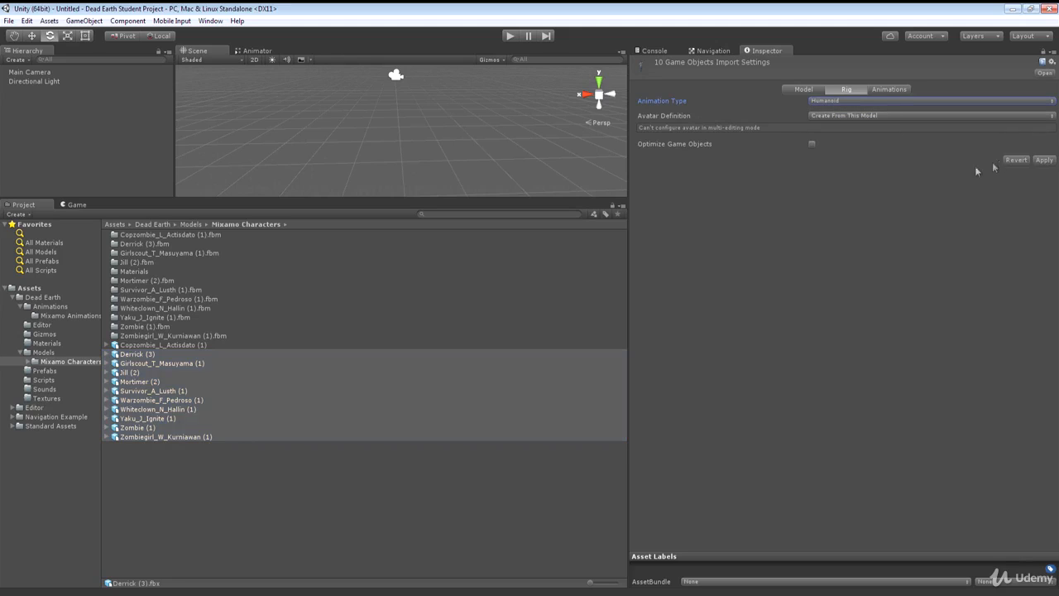
{"action": "left_click", "coordinate": [1043, 160]}
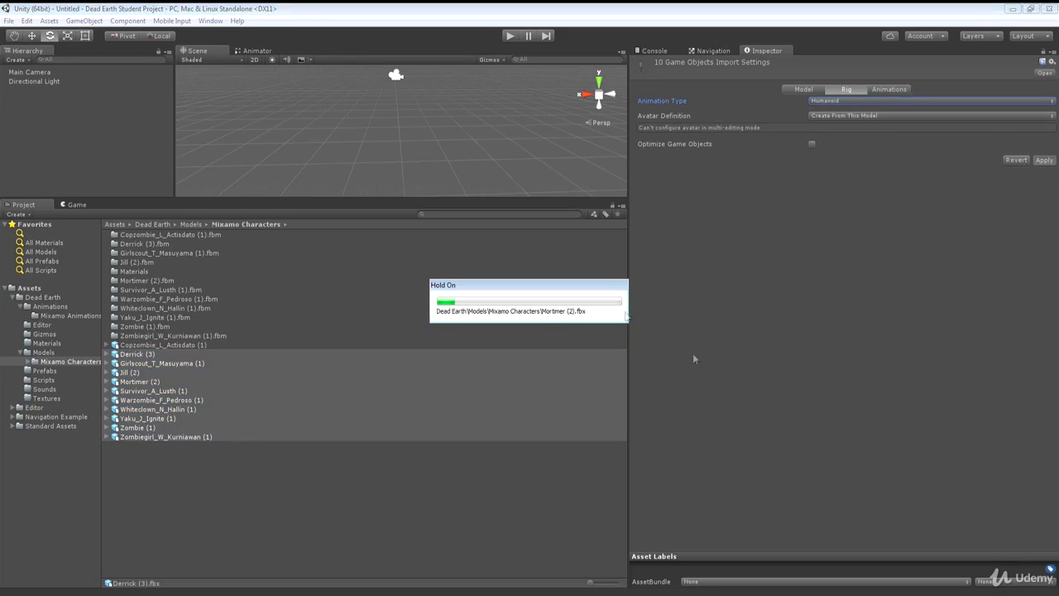
- Check the rig import settings of each newly converted character model for a valid Humanoid avatar
{"action": "left_click", "coordinate": [134, 353]}
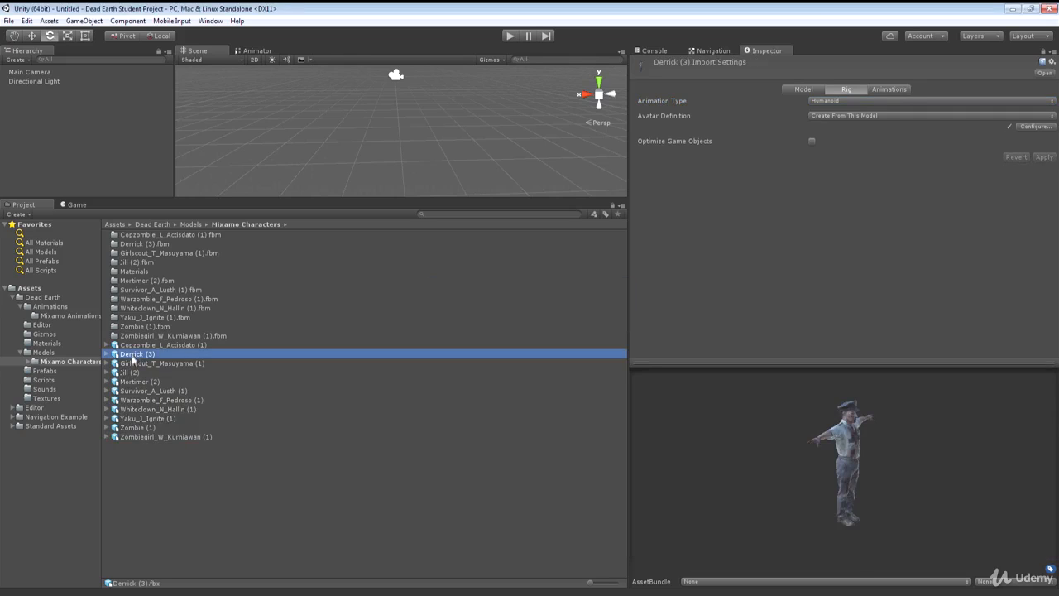
{"action": "left_click", "coordinate": [137, 363]}
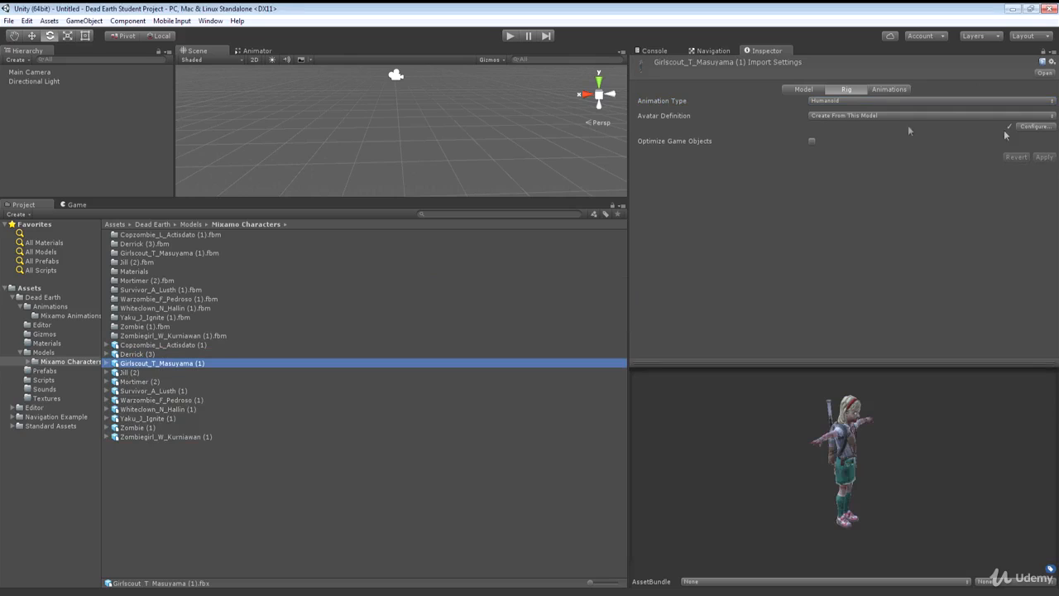
{"action": "left_click", "coordinate": [130, 373]}
{"action": "left_click", "coordinate": [134, 382]}
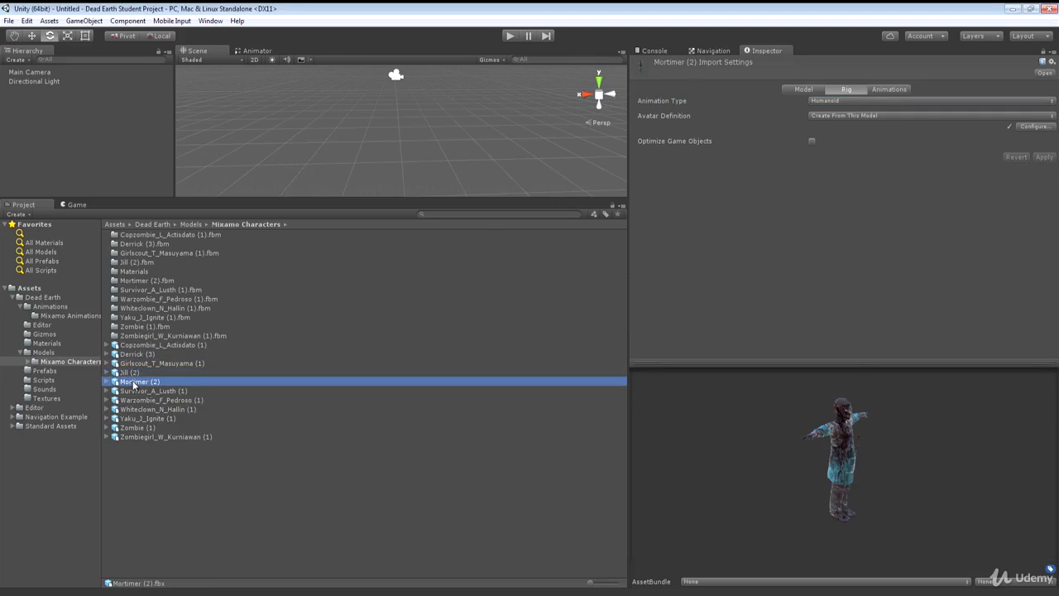
{"action": "left_click", "coordinate": [139, 391]}
{"action": "left_click", "coordinate": [143, 401]}
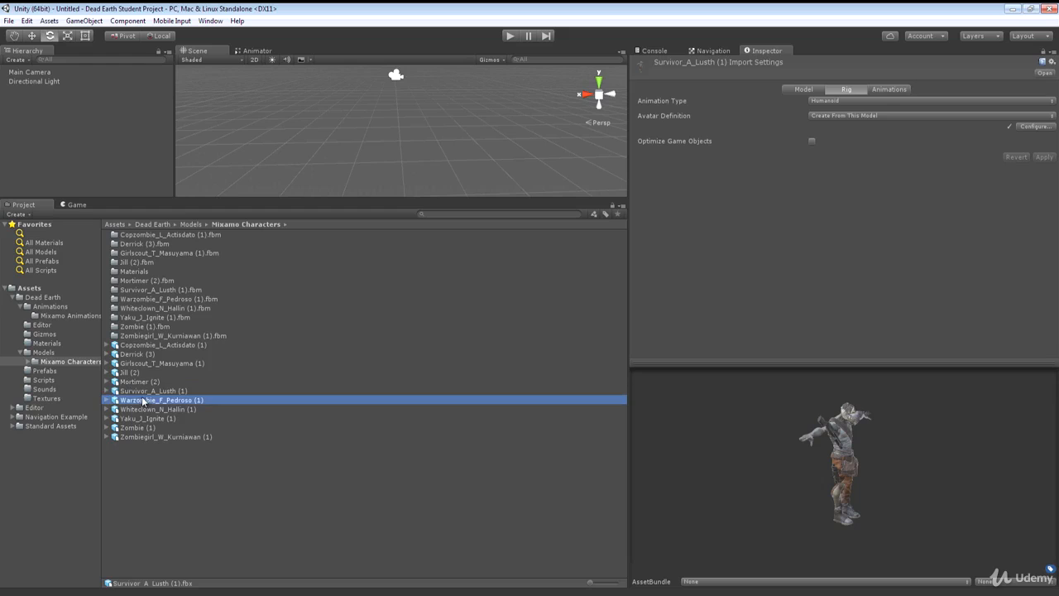
{"action": "left_click", "coordinate": [144, 409]}
{"action": "left_click", "coordinate": [144, 419]}
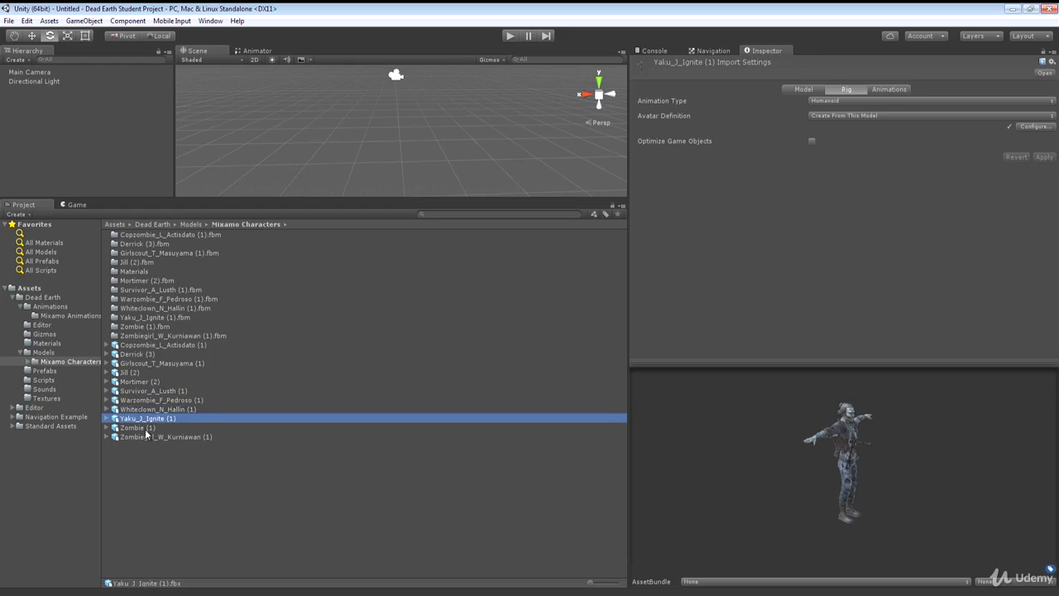
{"action": "left_click", "coordinate": [146, 429]}
{"action": "left_click", "coordinate": [148, 435]}
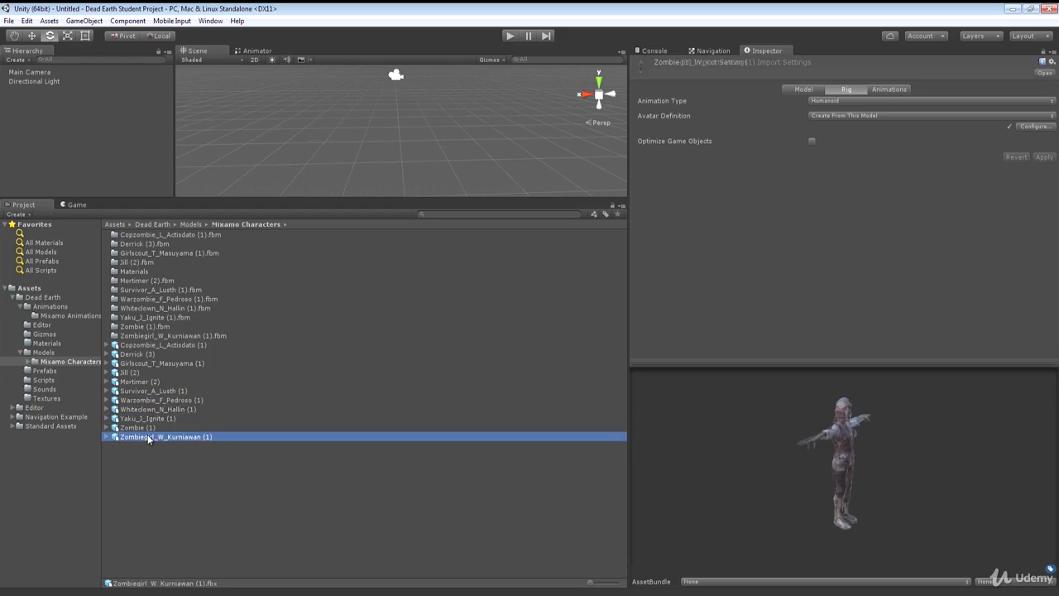
{"action": "left_click", "coordinate": [146, 427]}
{"action": "left_click", "coordinate": [145, 409]}
{"action": "left_click", "coordinate": [141, 400]}
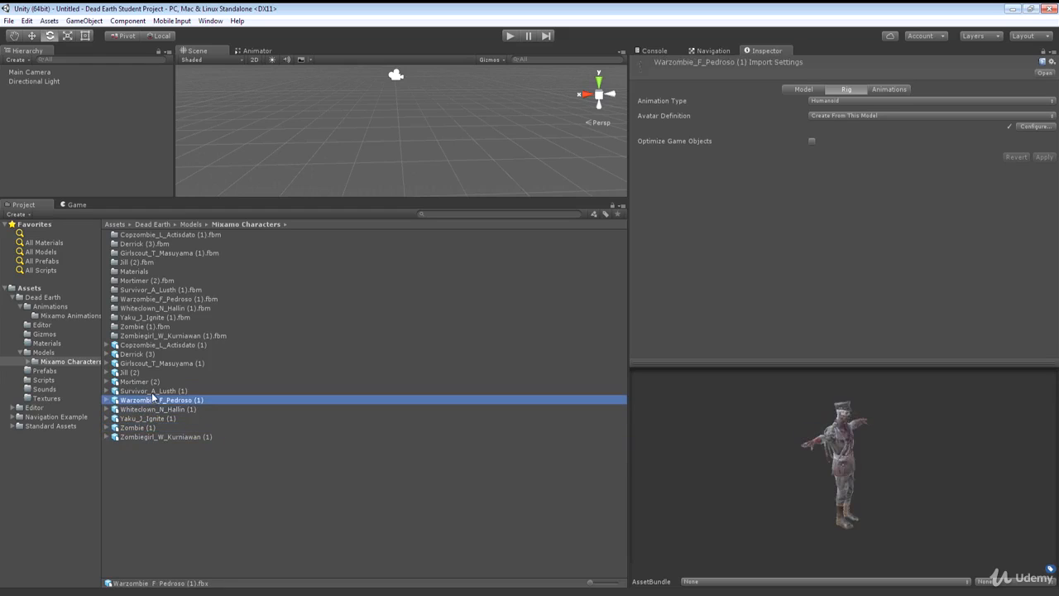
{"action": "left_click", "coordinate": [139, 390]}
{"action": "left_click", "coordinate": [135, 382]}
{"action": "left_click", "coordinate": [134, 372]}
{"action": "left_click", "coordinate": [137, 363]}
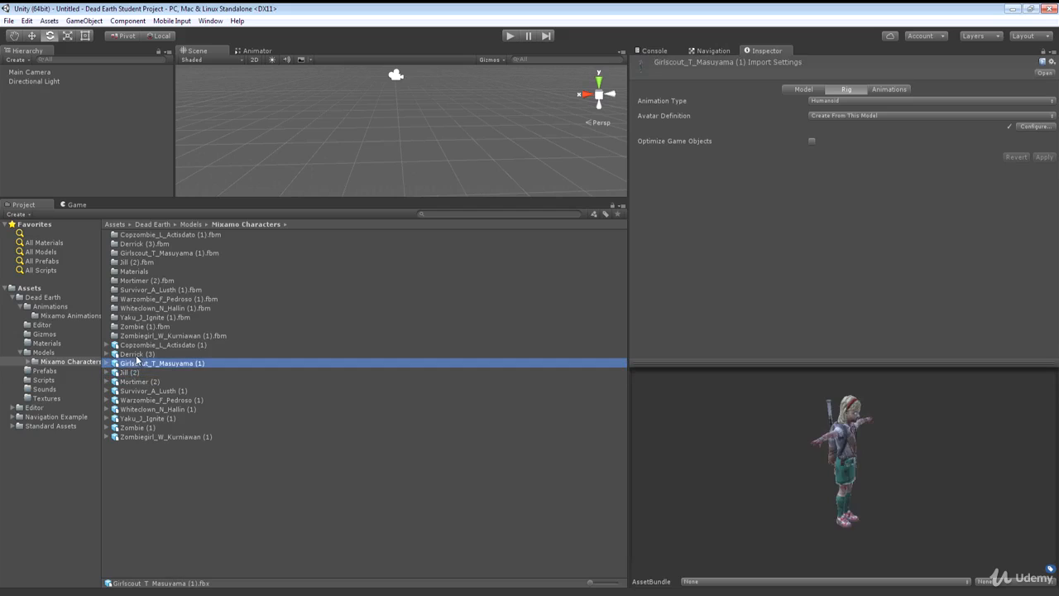
{"action": "left_click", "coordinate": [142, 354]}
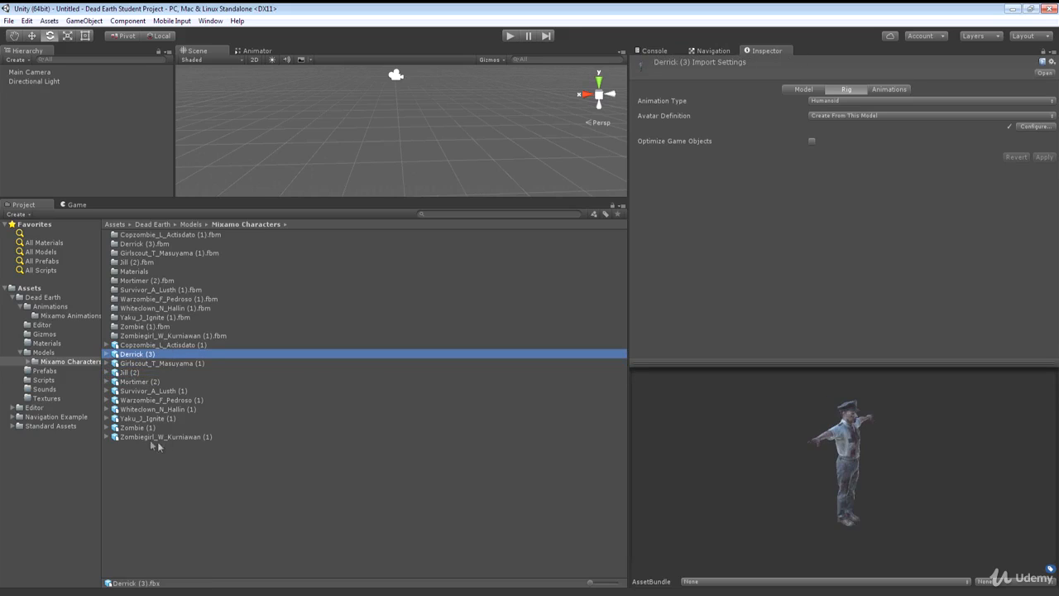
- Open the avatar configuration of the Zombie (1) model and inspect the bones mapped to its Hips, Spine and Chest
{"action": "left_click", "coordinate": [139, 428]}
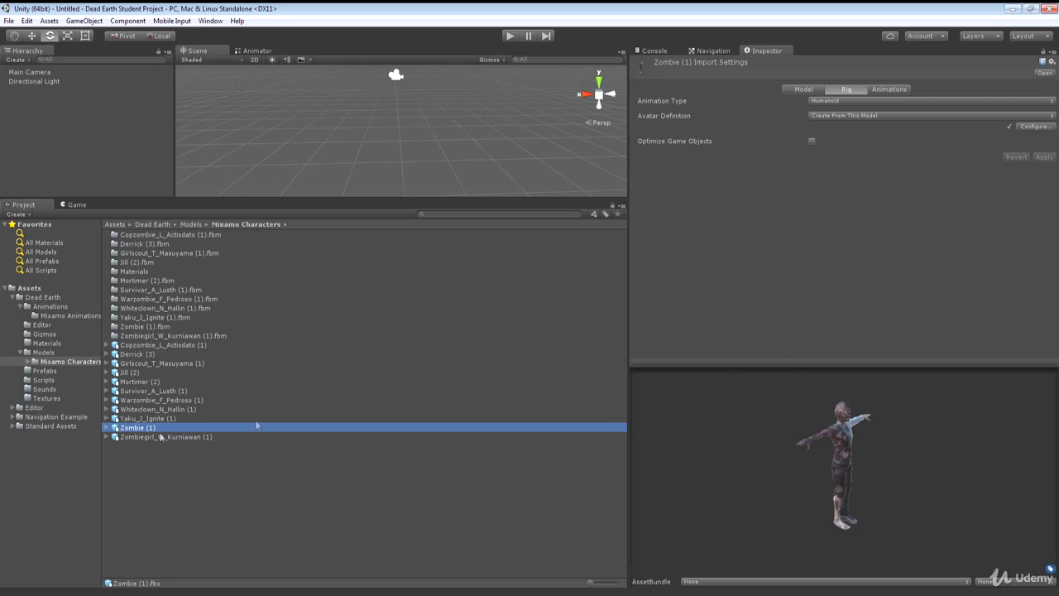
{"action": "left_click", "coordinate": [1034, 126]}
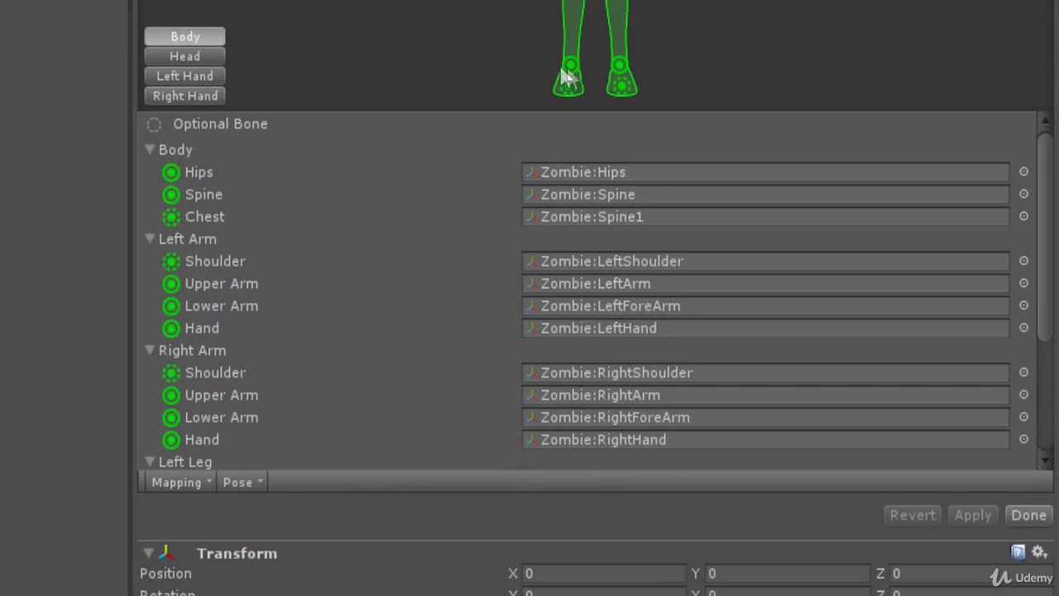
{"action": "left_click", "coordinate": [596, 172]}
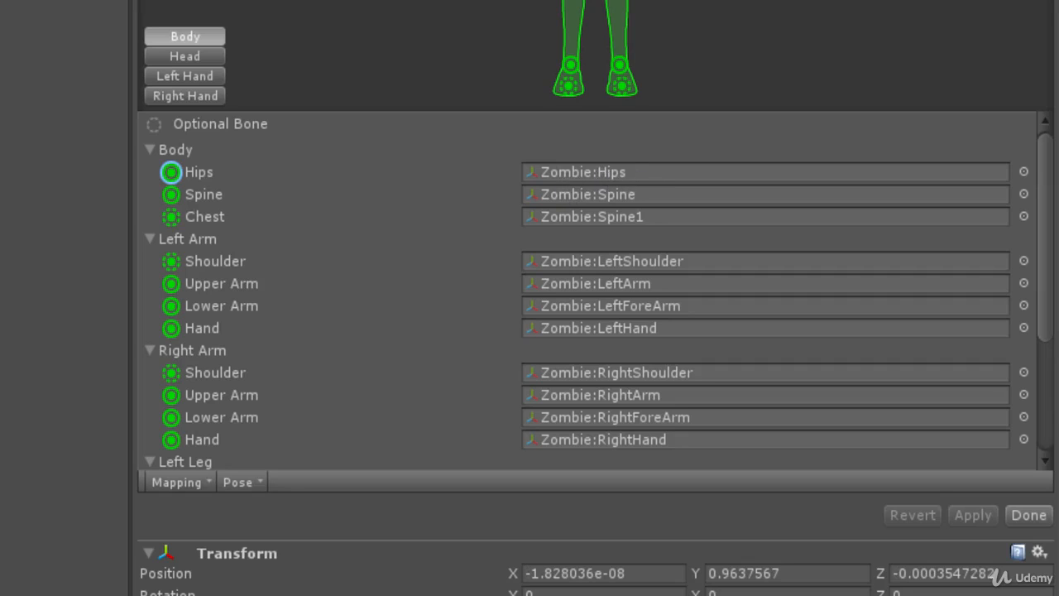
{"action": "left_click", "coordinate": [626, 196]}
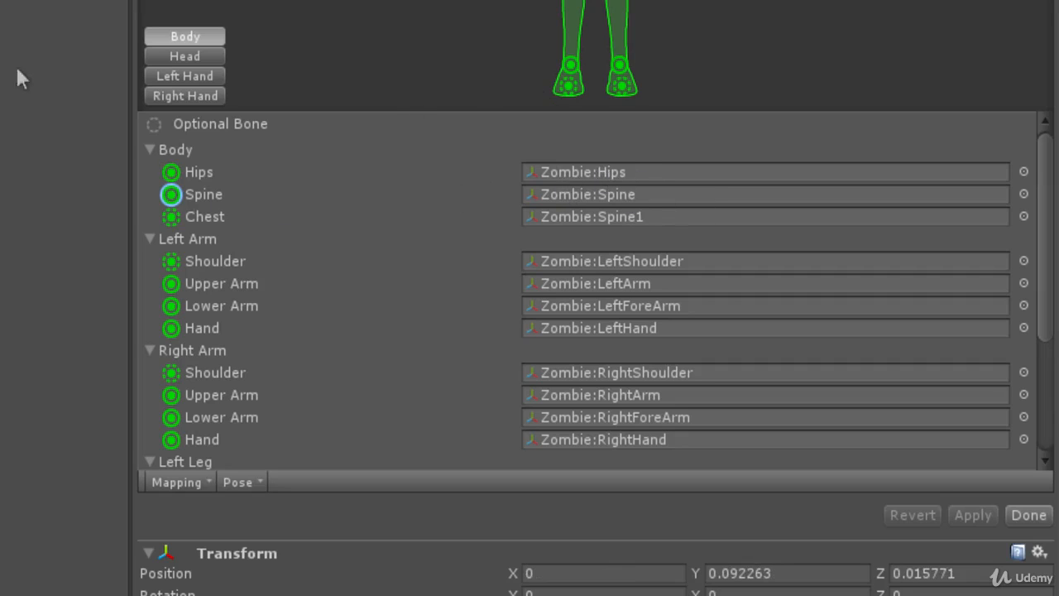
{"action": "left_click", "coordinate": [595, 216]}
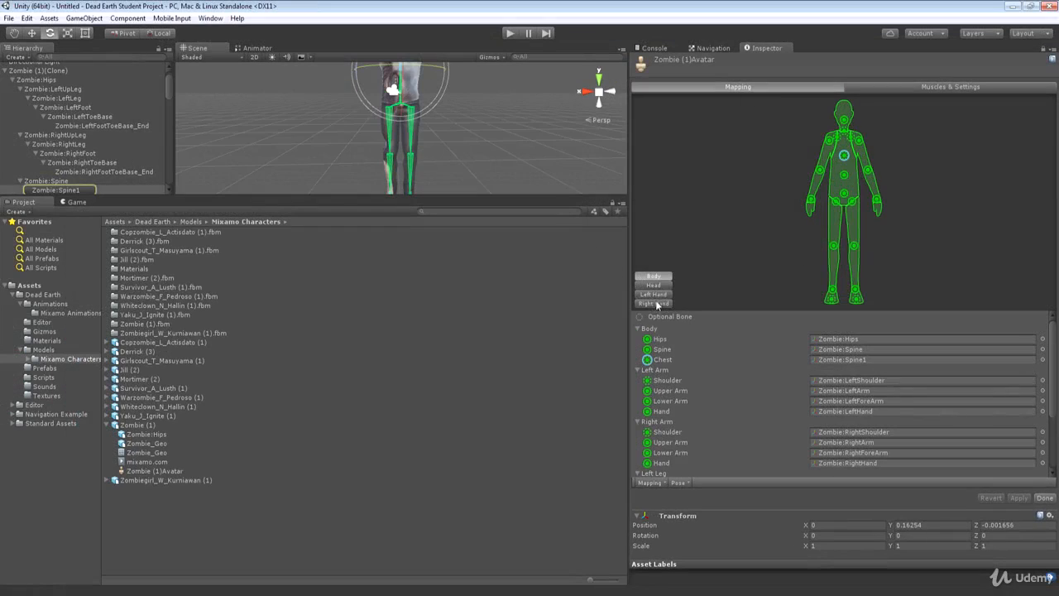
- Finish the avatar configuration of the Zombie (1) model and collapse its sub-assets in the project list
{"action": "left_click", "coordinate": [1044, 497]}
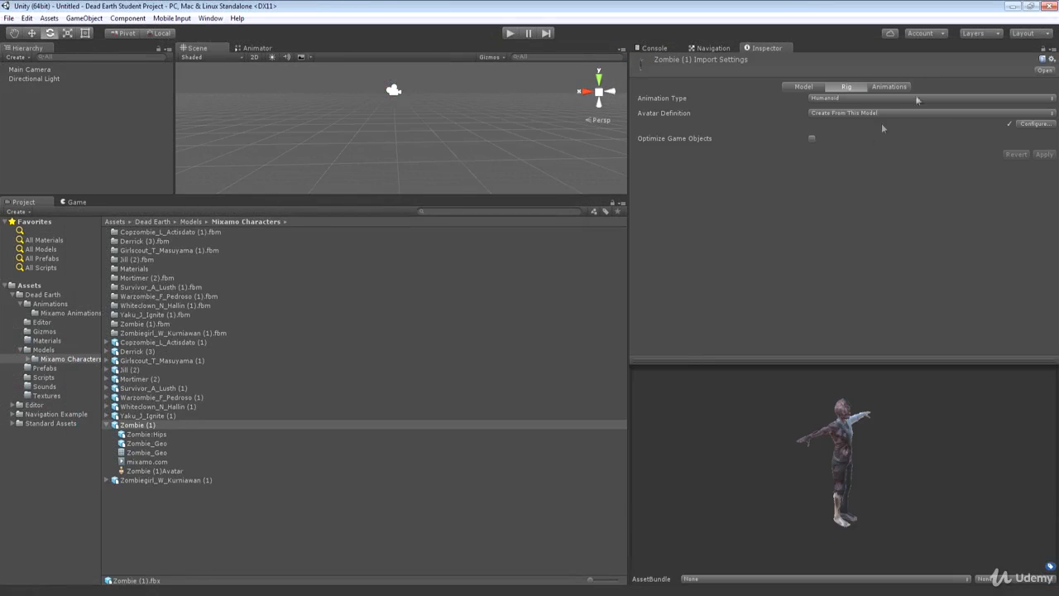
{"action": "left_click", "coordinate": [107, 425]}
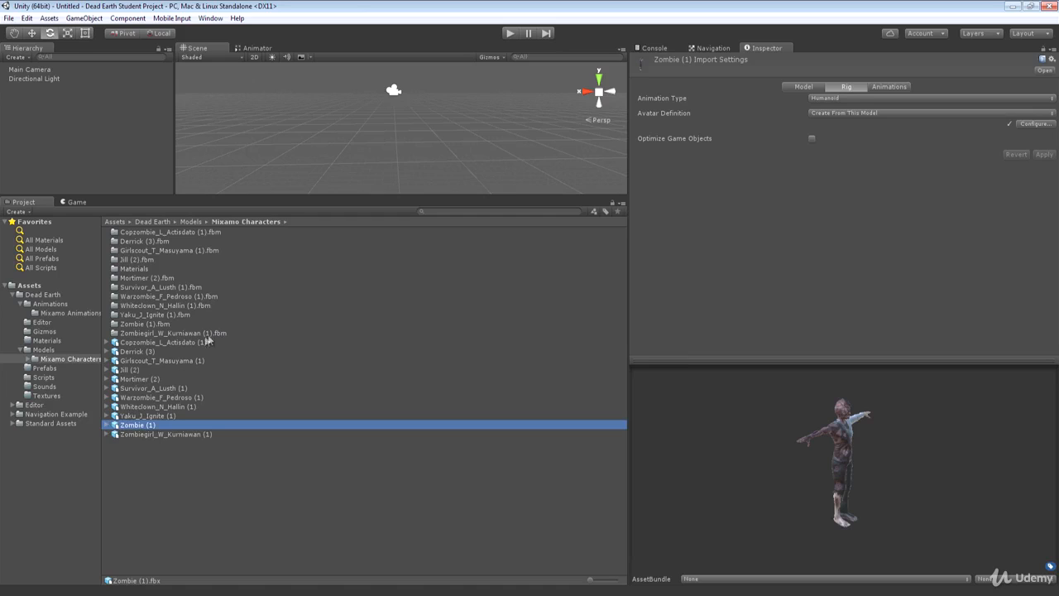
- Remove the mixamo.com clip from the Derrick (3) model's animation import settings and apply the change
{"action": "left_click", "coordinate": [889, 87]}
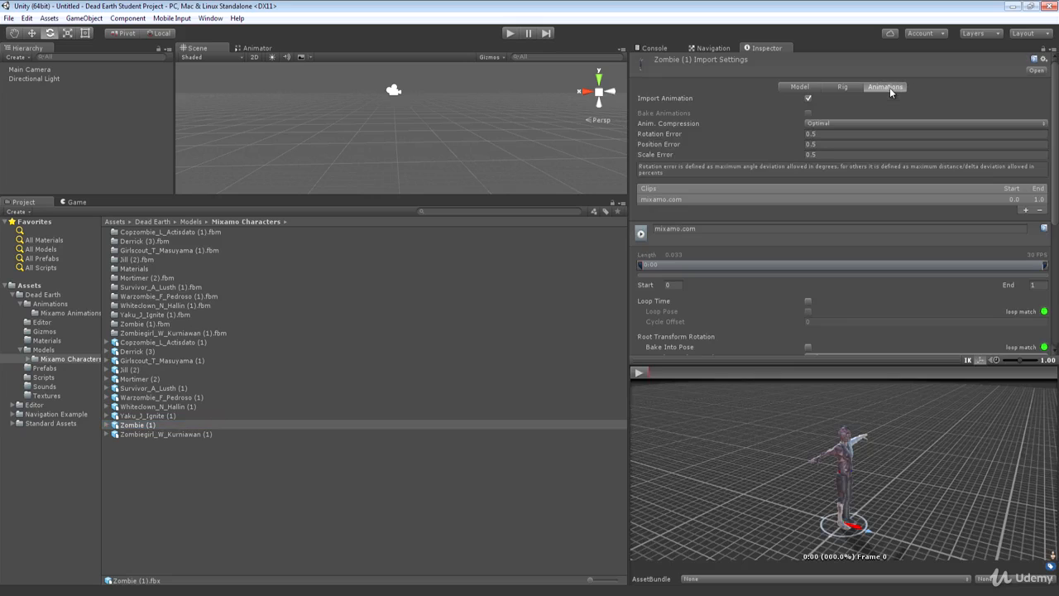
{"action": "left_click", "coordinate": [137, 354]}
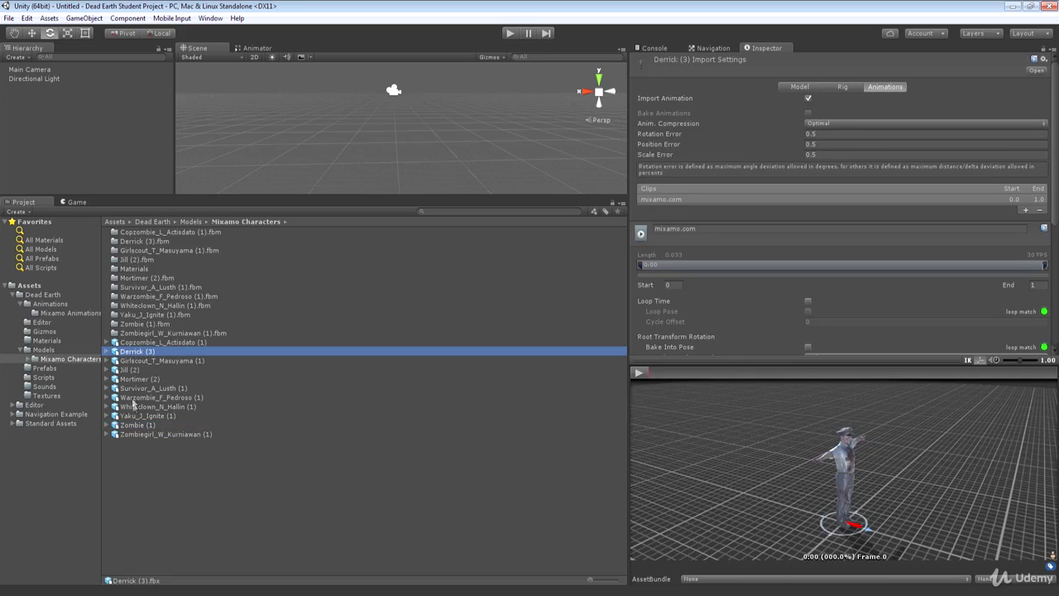
{"action": "left_click", "coordinate": [134, 433], "text": "shift"}
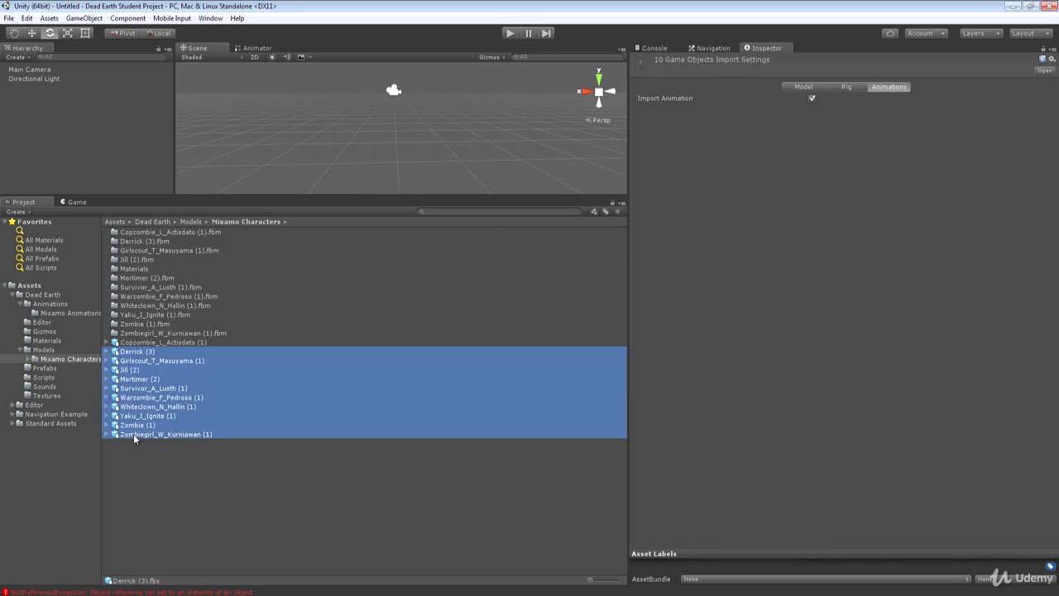
{"action": "left_click", "coordinate": [138, 349]}
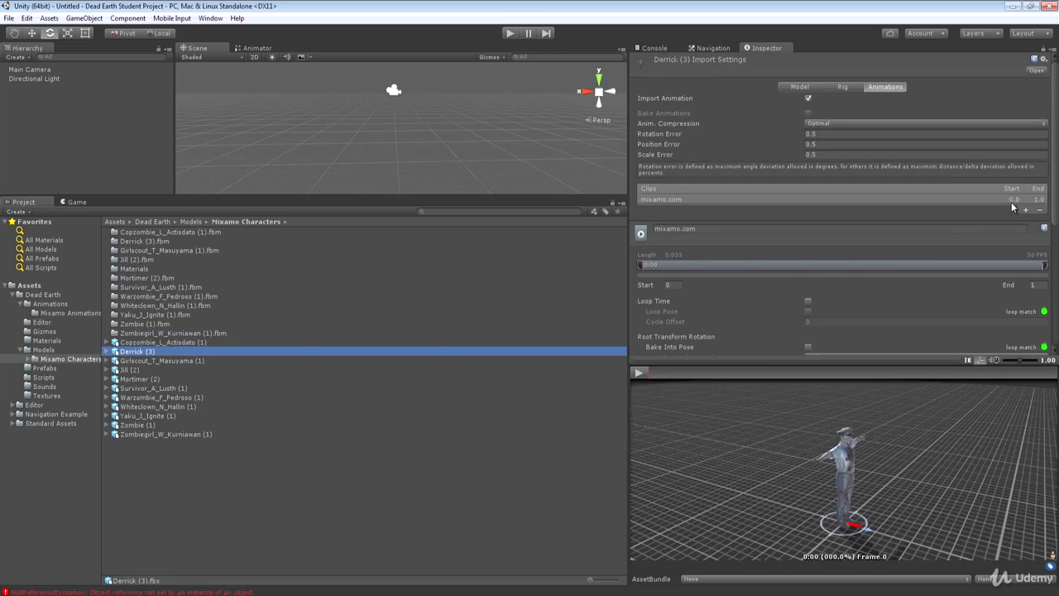
{"action": "left_click", "coordinate": [1040, 210]}
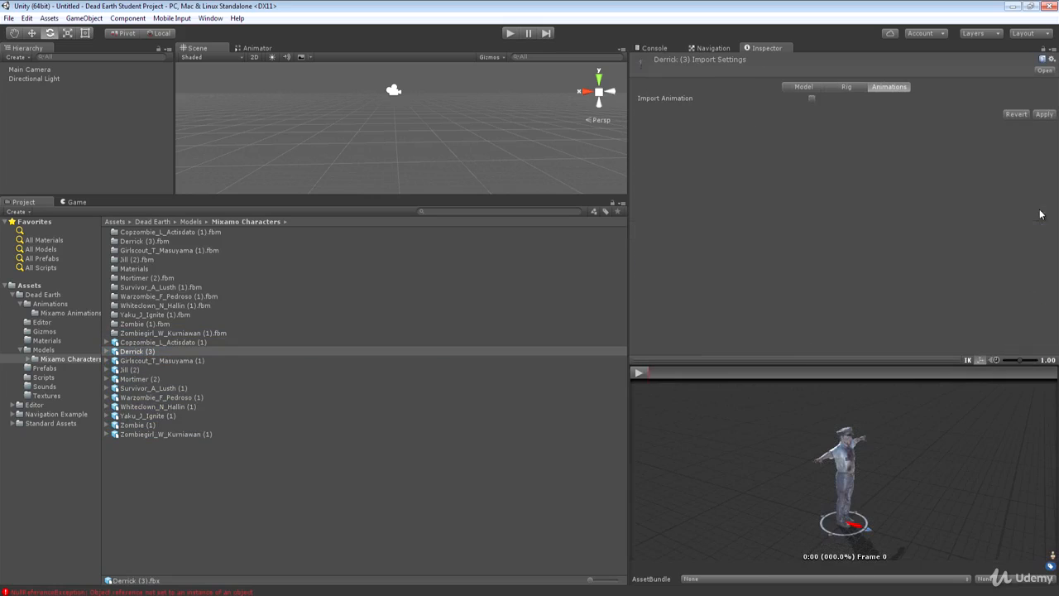
{"action": "left_click", "coordinate": [1044, 114]}
- Remove the mixamo.com clip from the girl scout model's animation import settings and proceed to the Jill (2) model
{"action": "left_click", "coordinate": [153, 361]}
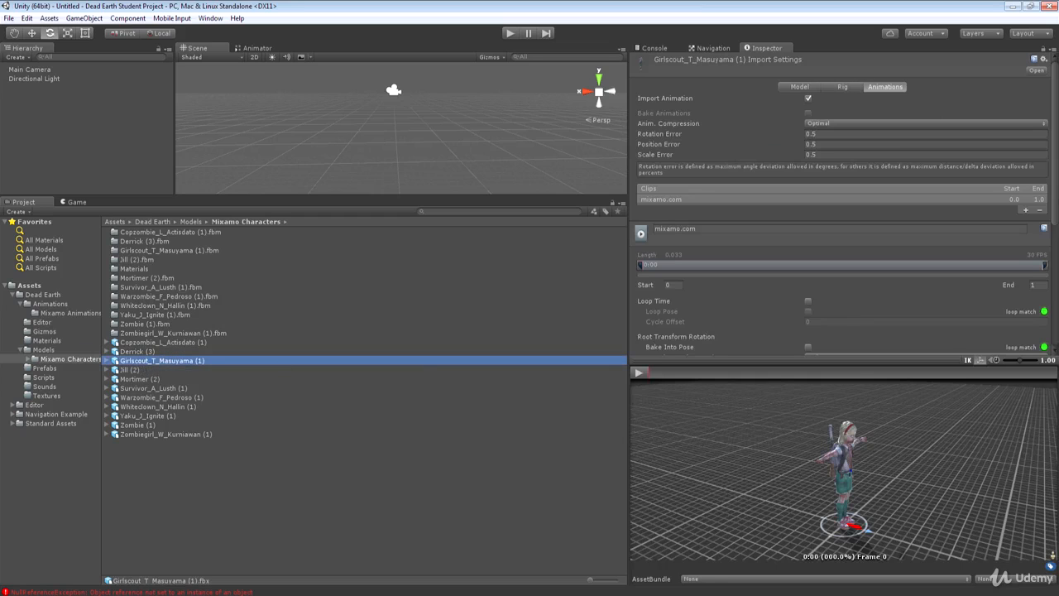
{"action": "left_click", "coordinate": [1040, 209]}
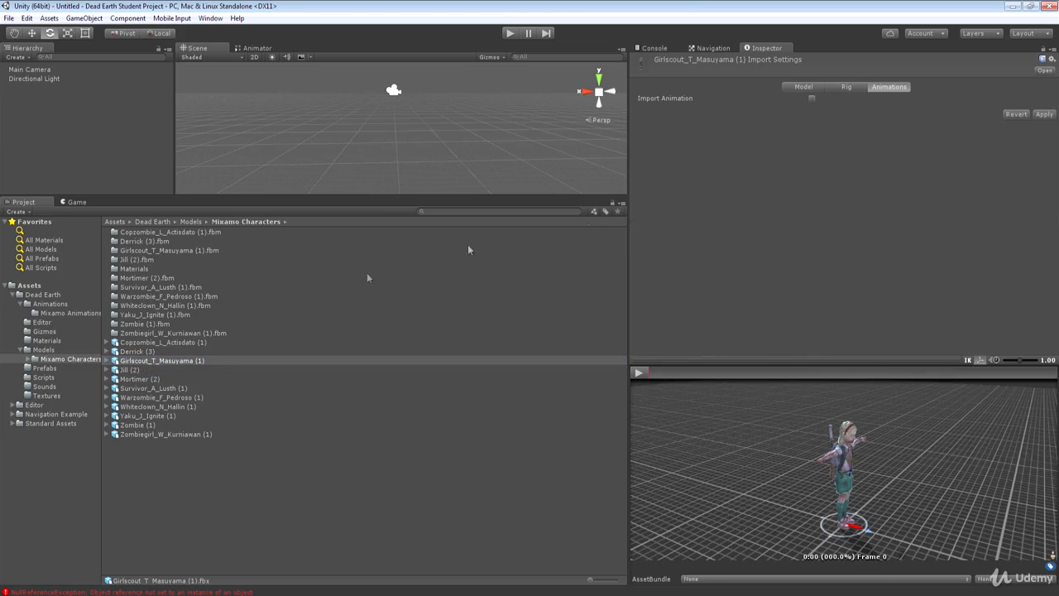
{"action": "left_click", "coordinate": [131, 370]}
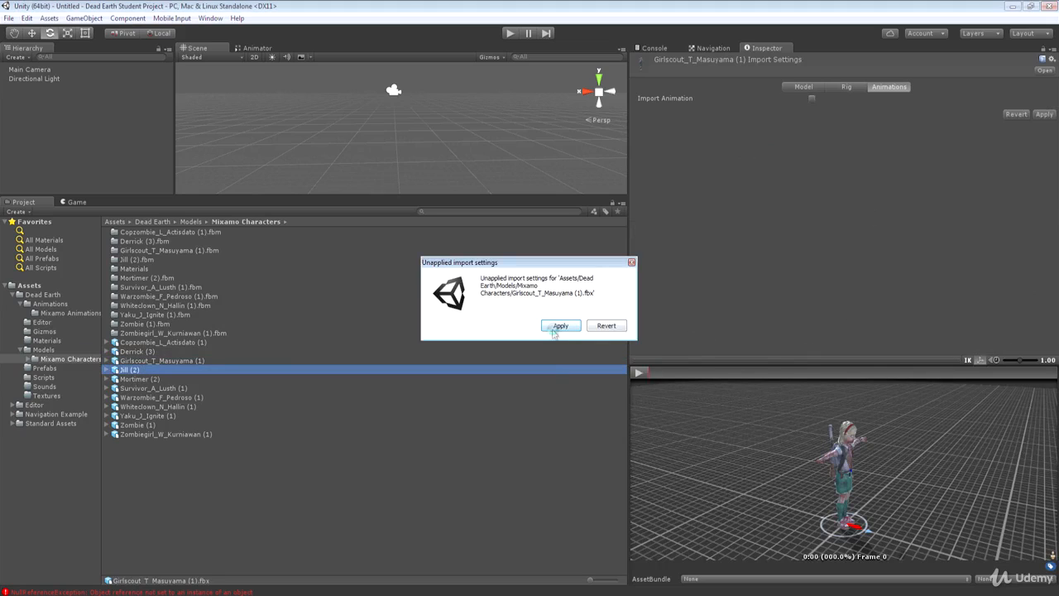
- Apply the pending Girlscout import settings, then remove the mixamo.com clip from the Jill (2) model and apply the change
{"action": "left_click", "coordinate": [557, 329]}
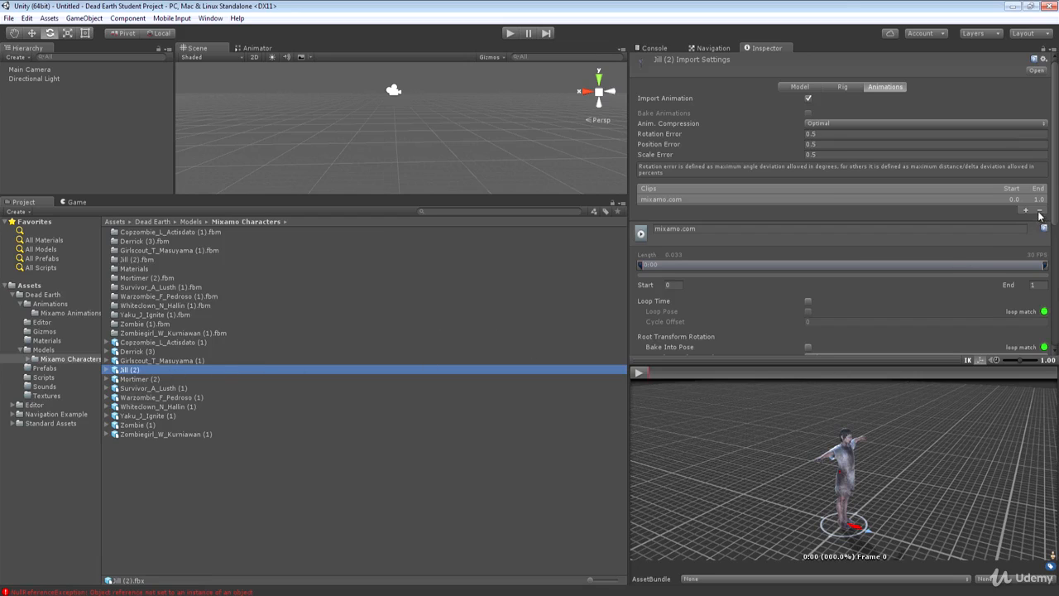
{"action": "left_click", "coordinate": [935, 202]}
{"action": "left_click", "coordinate": [1038, 211]}
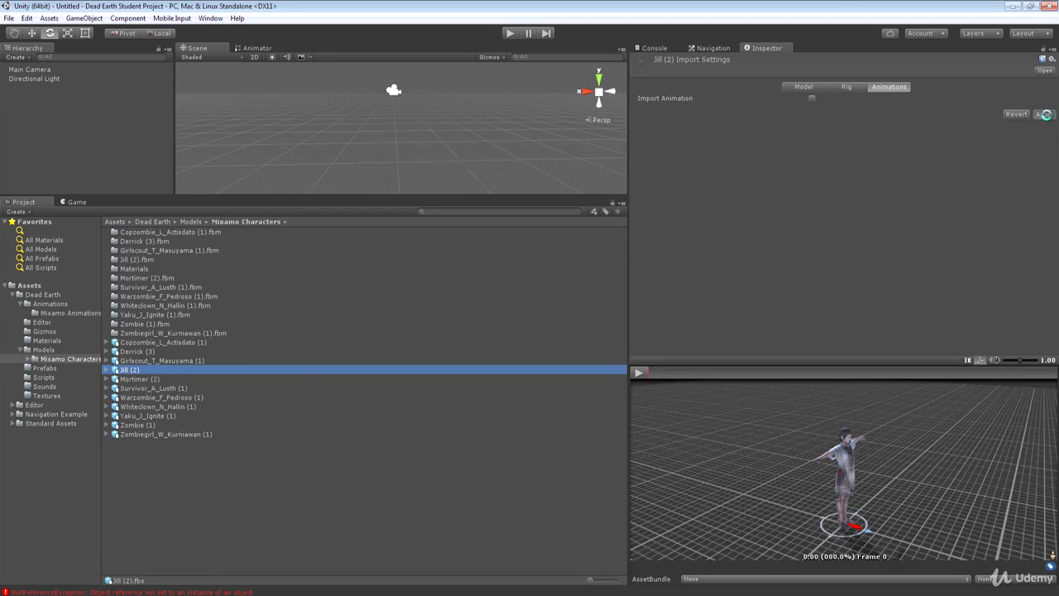
{"action": "left_click", "coordinate": [1044, 114]}
- Remove the mixamo.com animation clip from the Mortimer (2) model's import settings and apply the change
{"action": "left_click", "coordinate": [176, 379]}
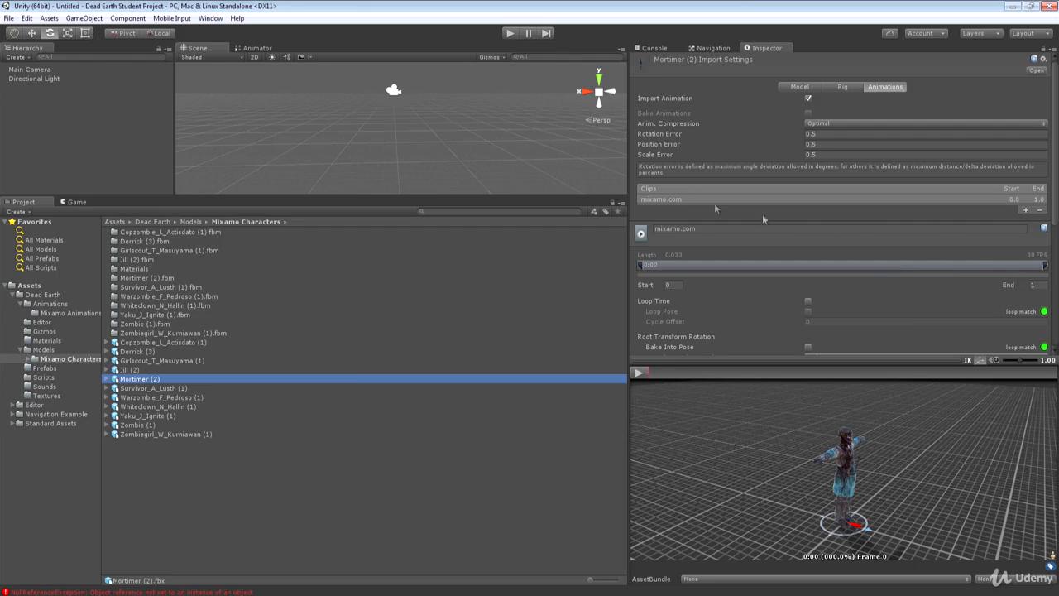
{"action": "left_click", "coordinate": [655, 198]}
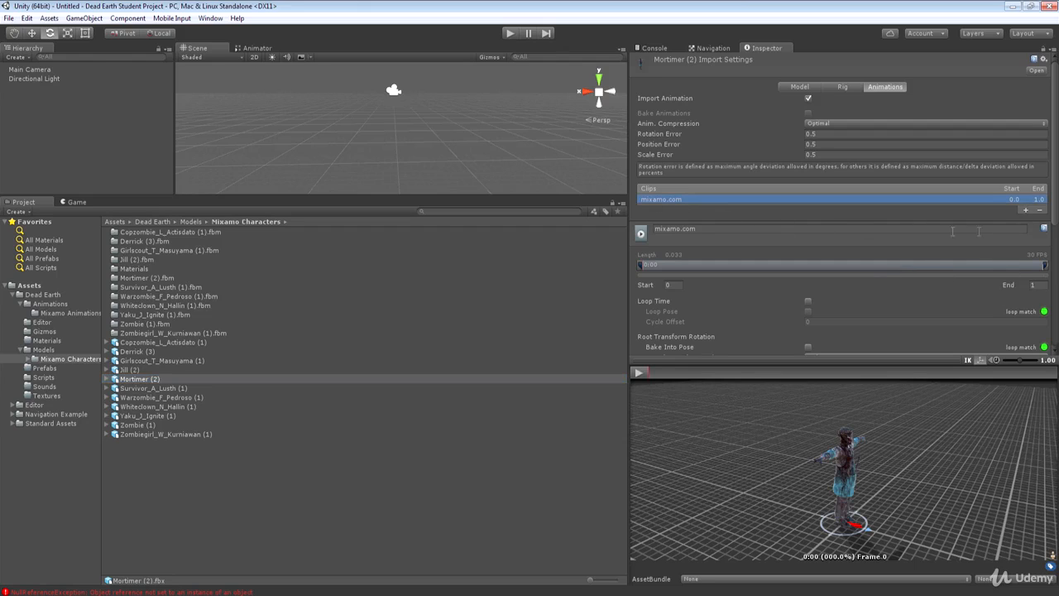
{"action": "left_click", "coordinate": [1040, 210]}
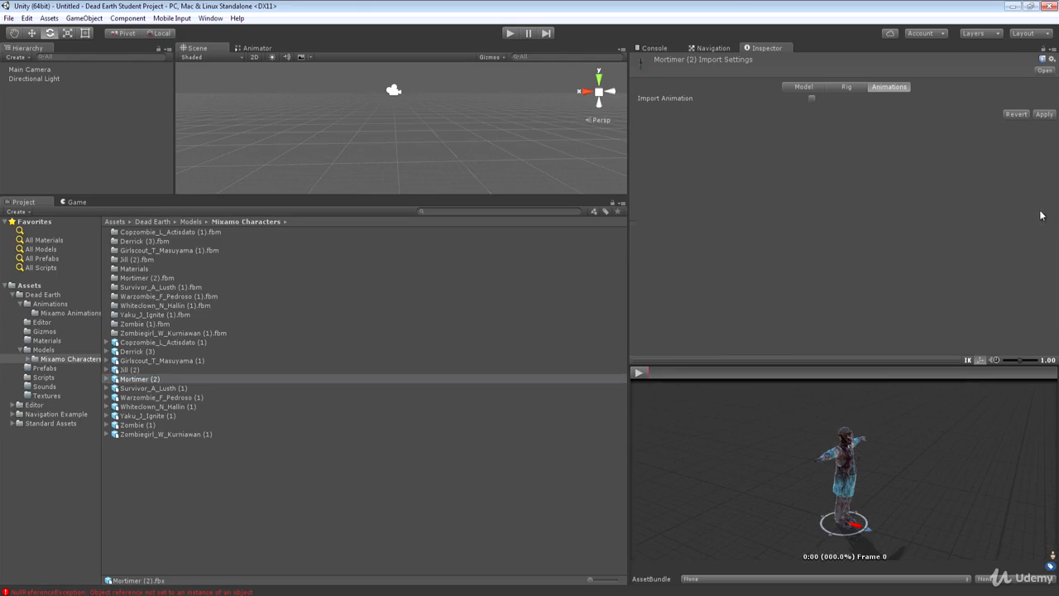
{"action": "left_click", "coordinate": [1043, 114]}
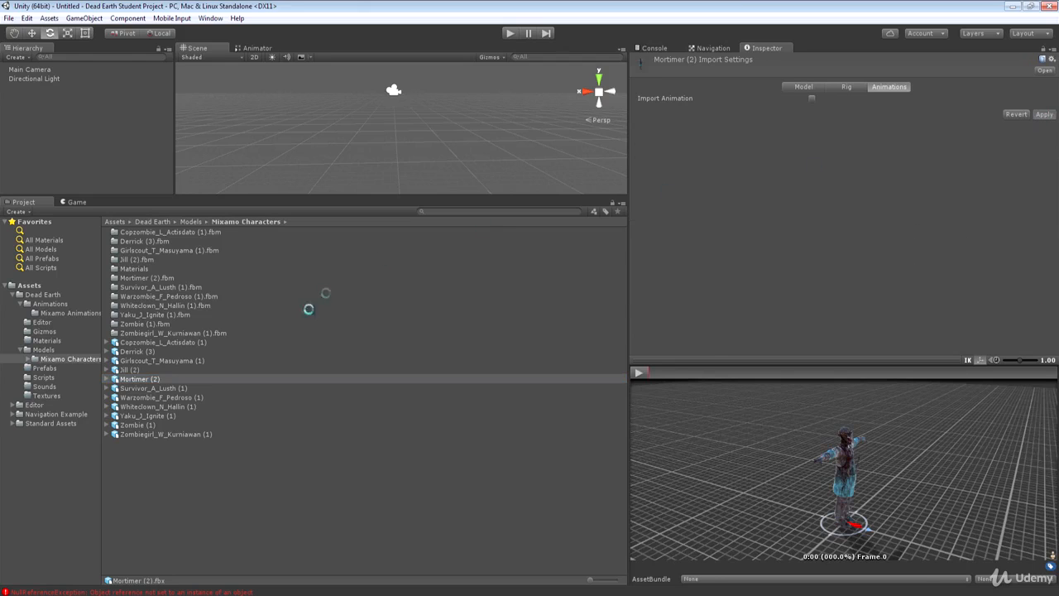
- Delete the mixamo.com clip from the Survivor_A_Lusth (1) model's animation import settings and apply
{"action": "left_click", "coordinate": [149, 388]}
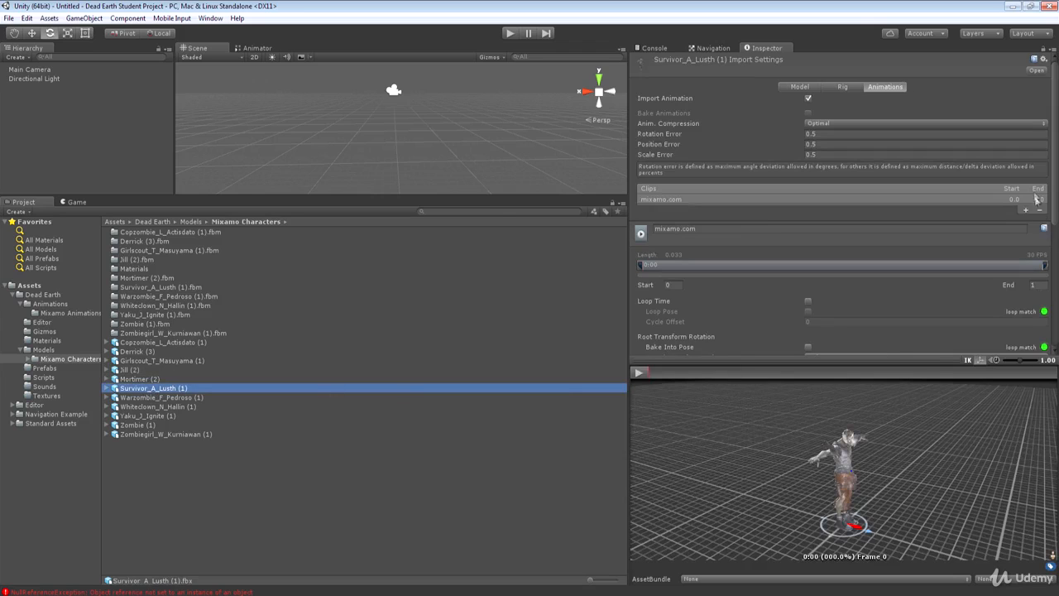
{"action": "left_click", "coordinate": [742, 199]}
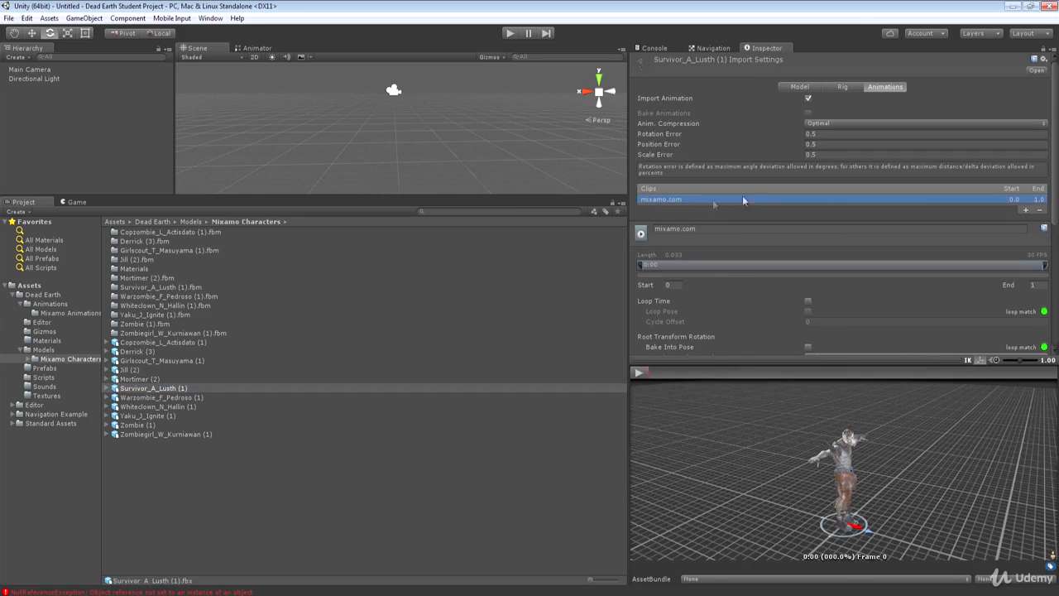
{"action": "left_click", "coordinate": [1039, 209]}
{"action": "left_click", "coordinate": [1042, 114]}
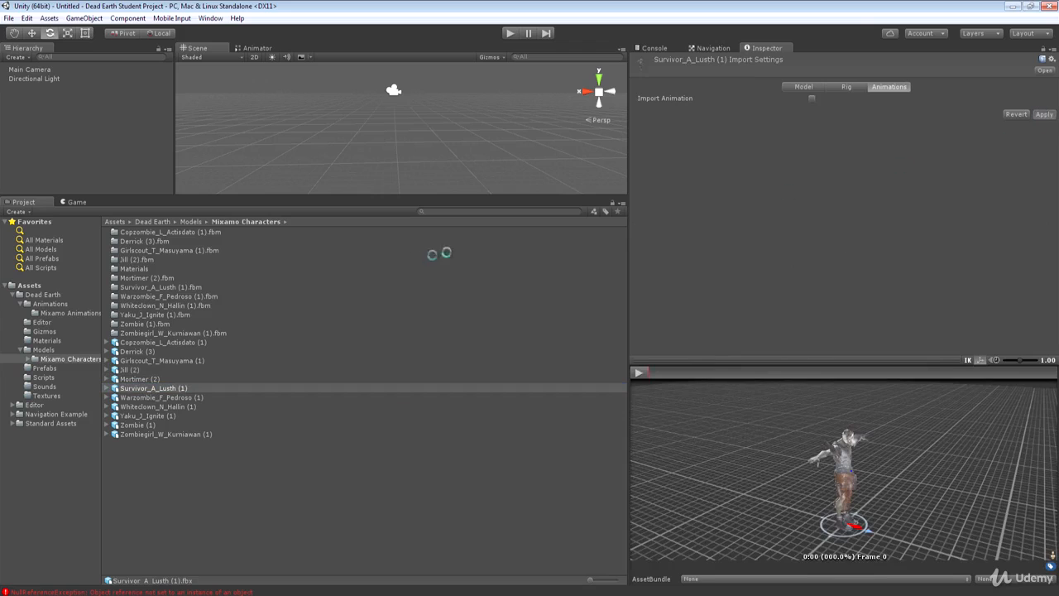
- Remove the mixamo.com clip from the Warzombie_F_Pedroso (1) model's import settings and apply the change
{"action": "left_click", "coordinate": [153, 398]}
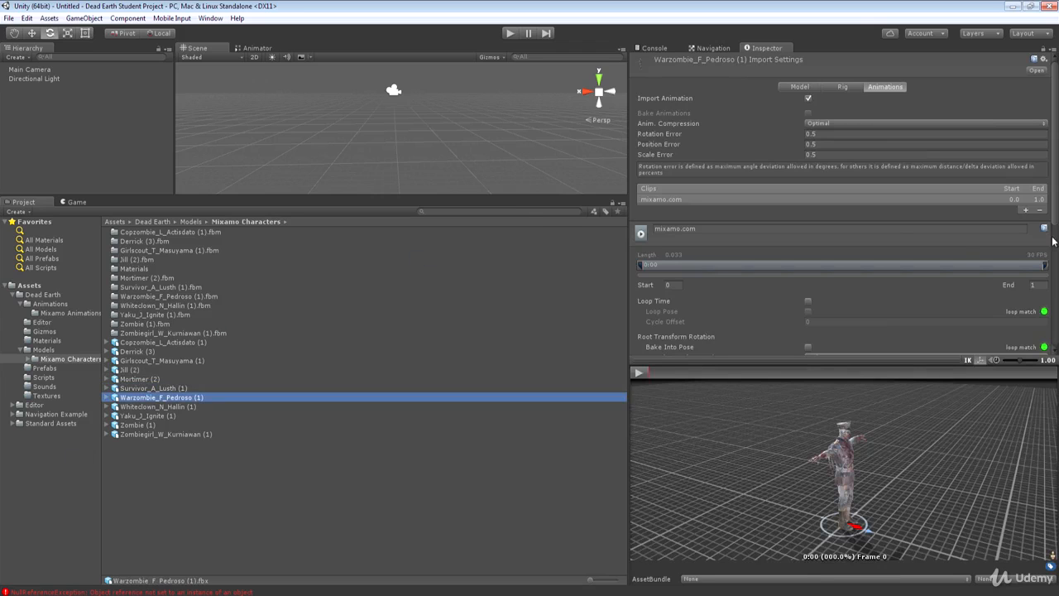
{"action": "left_click", "coordinate": [785, 200]}
{"action": "left_click", "coordinate": [1040, 212]}
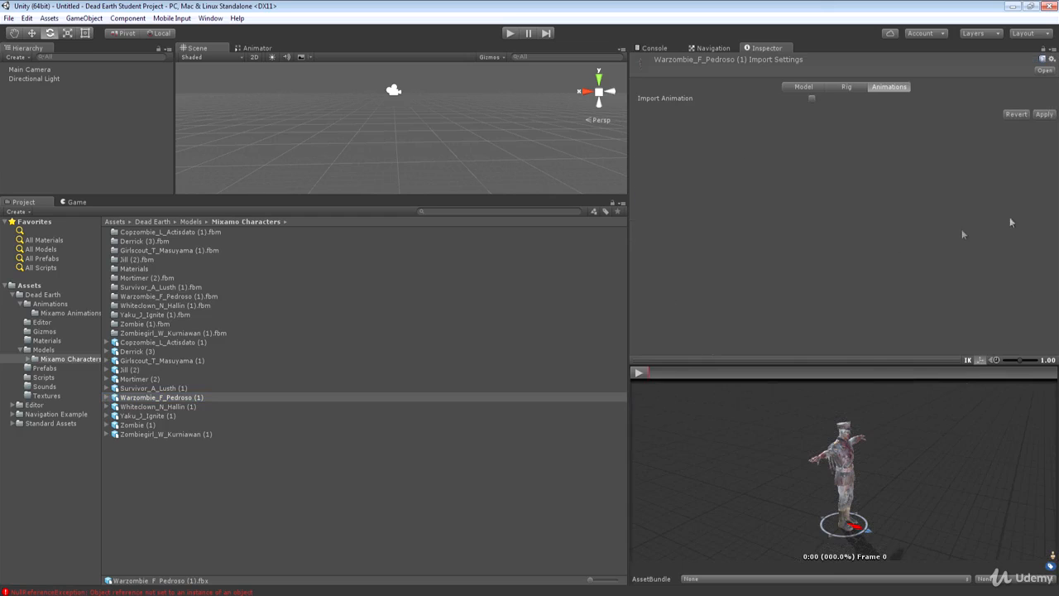
{"action": "left_click", "coordinate": [1043, 115]}
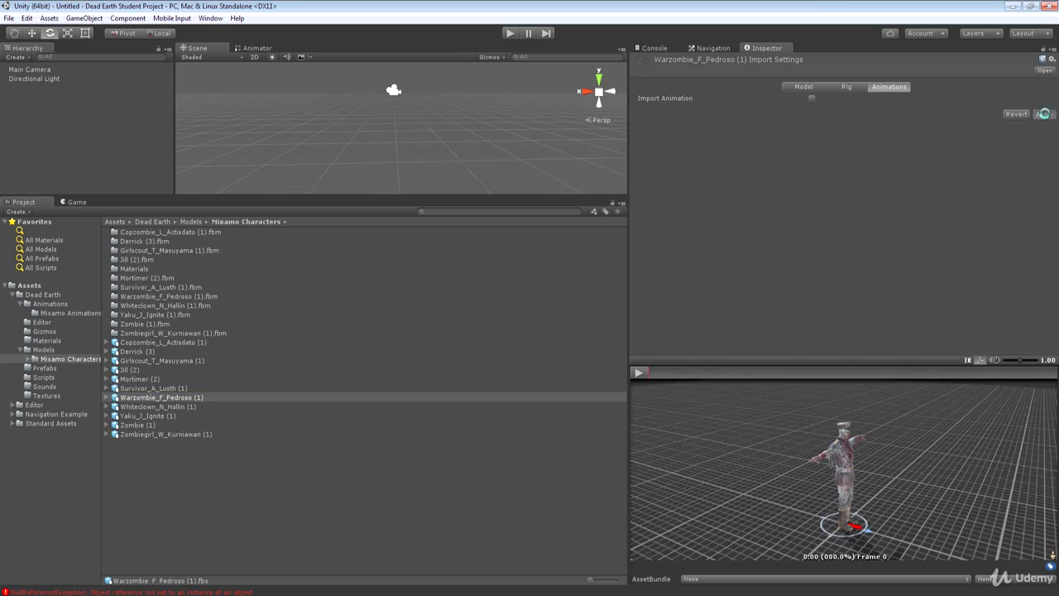
- Delete the mixamo.com animation clip from the Whiteclown_N_Hallin (1) model and apply its import settings
{"action": "left_click", "coordinate": [151, 406]}
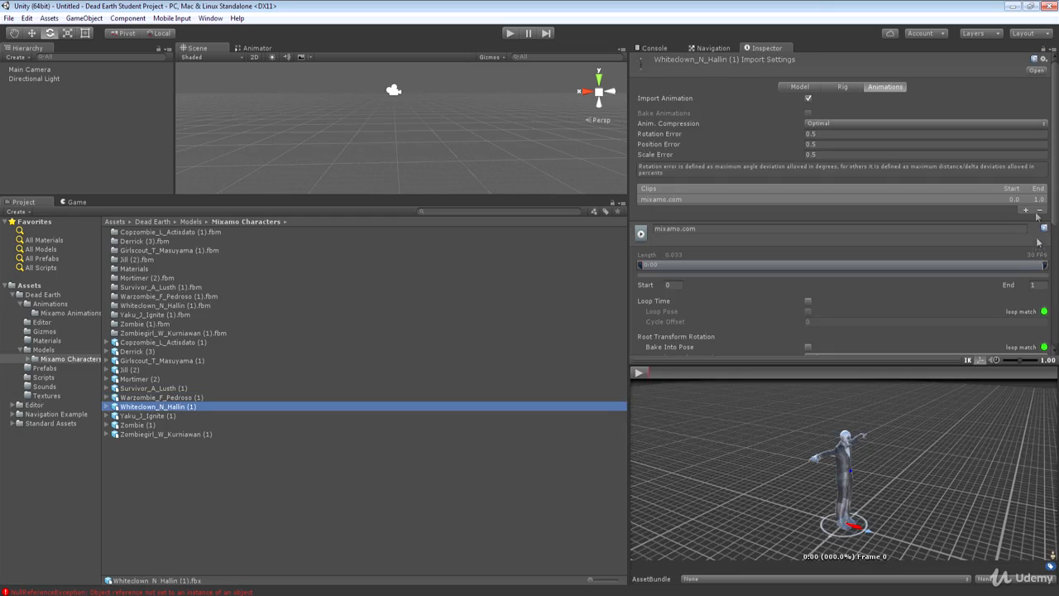
{"action": "left_click", "coordinate": [685, 201]}
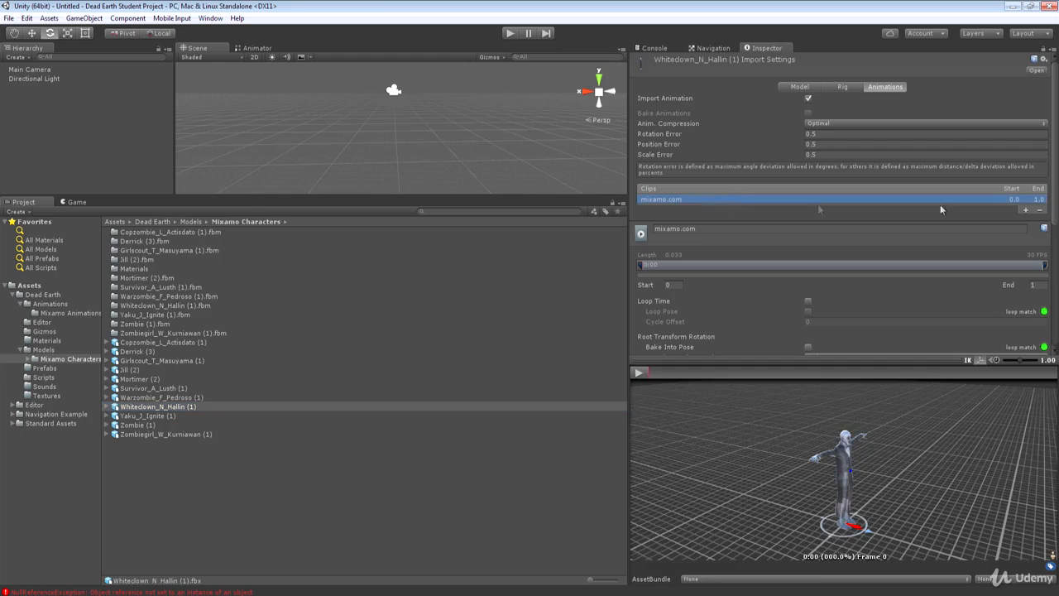
{"action": "left_click", "coordinate": [1040, 211]}
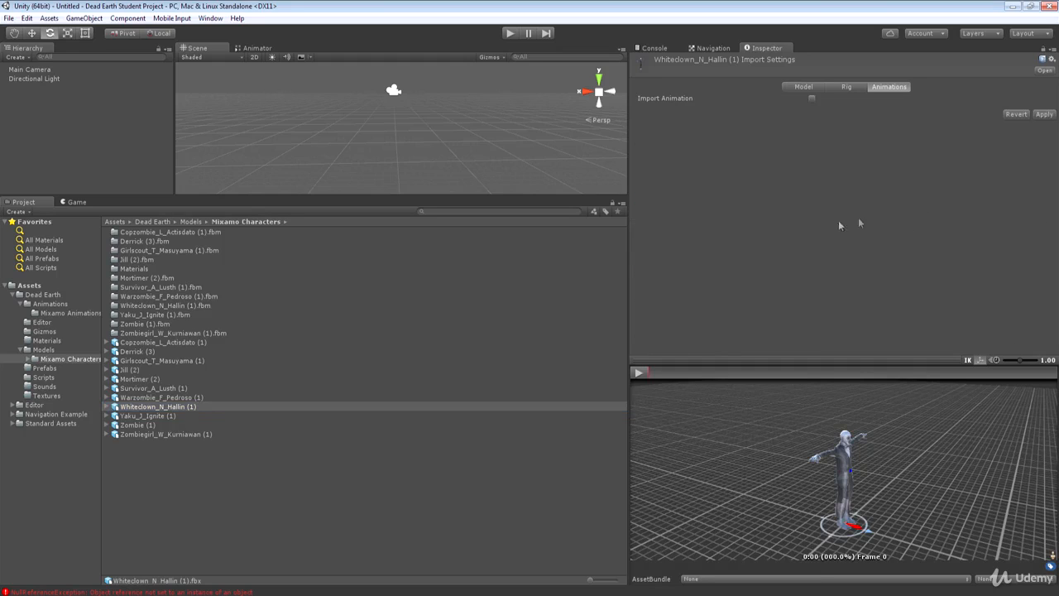
{"action": "left_click", "coordinate": [1044, 114]}
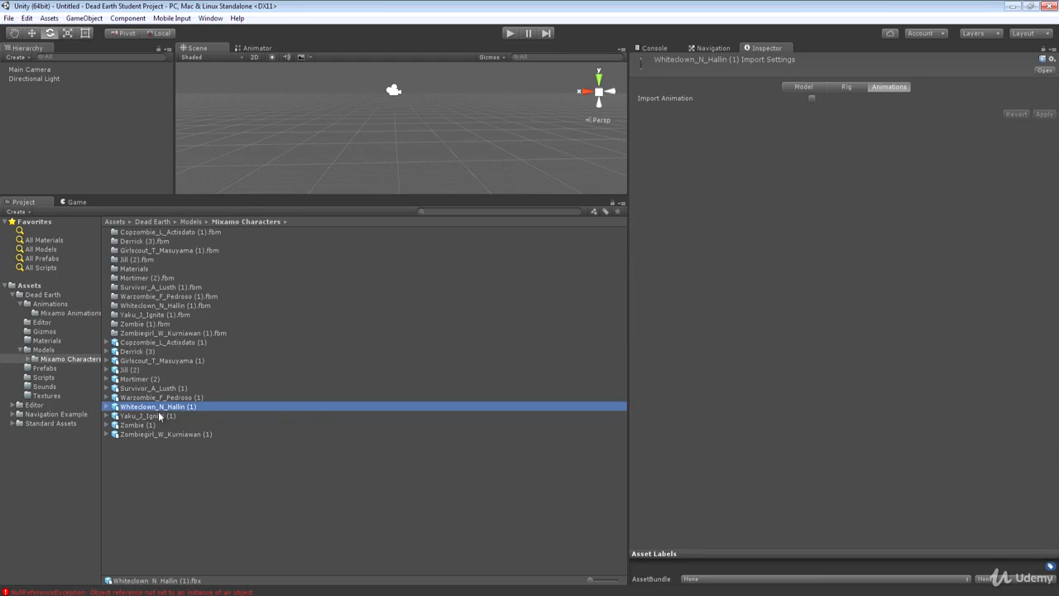
- Remove the mixamo.com clip from the Yaku_J_Ignite (1) model's animation import settings and apply
{"action": "left_click", "coordinate": [401, 416]}
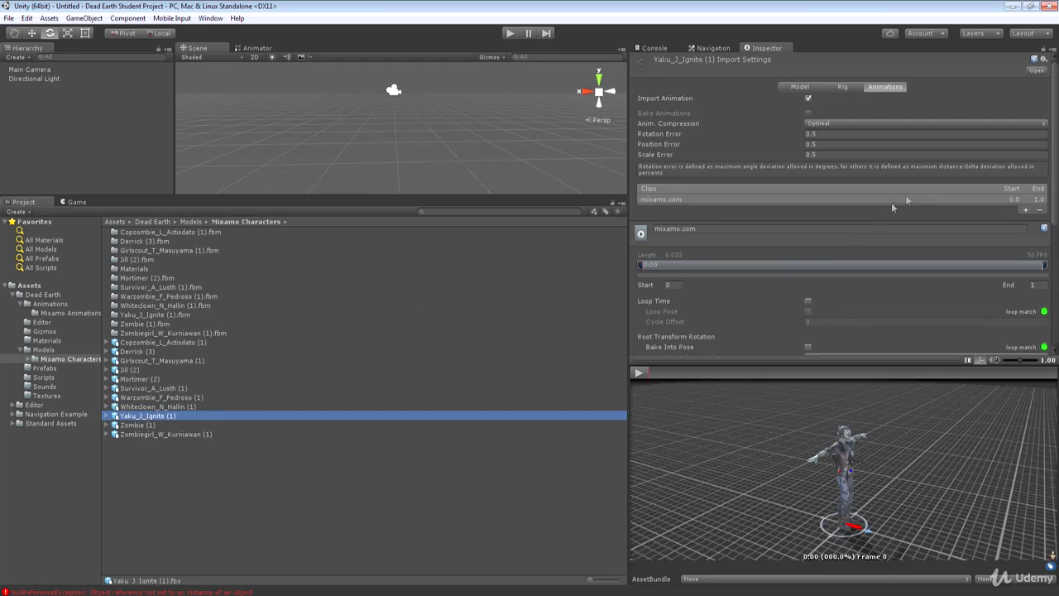
{"action": "left_click", "coordinate": [723, 198]}
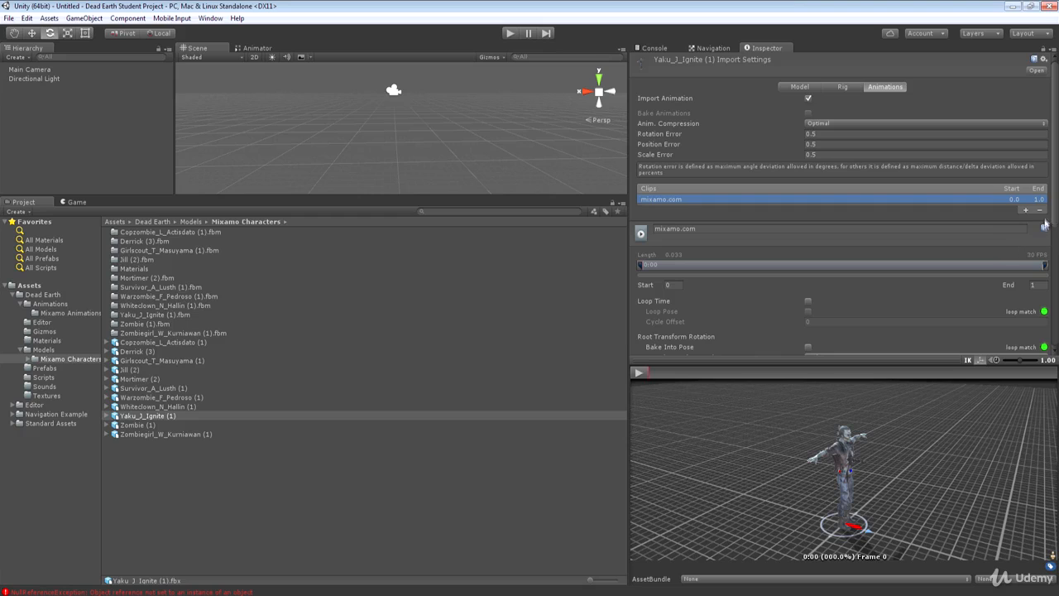
{"action": "left_click", "coordinate": [1039, 210]}
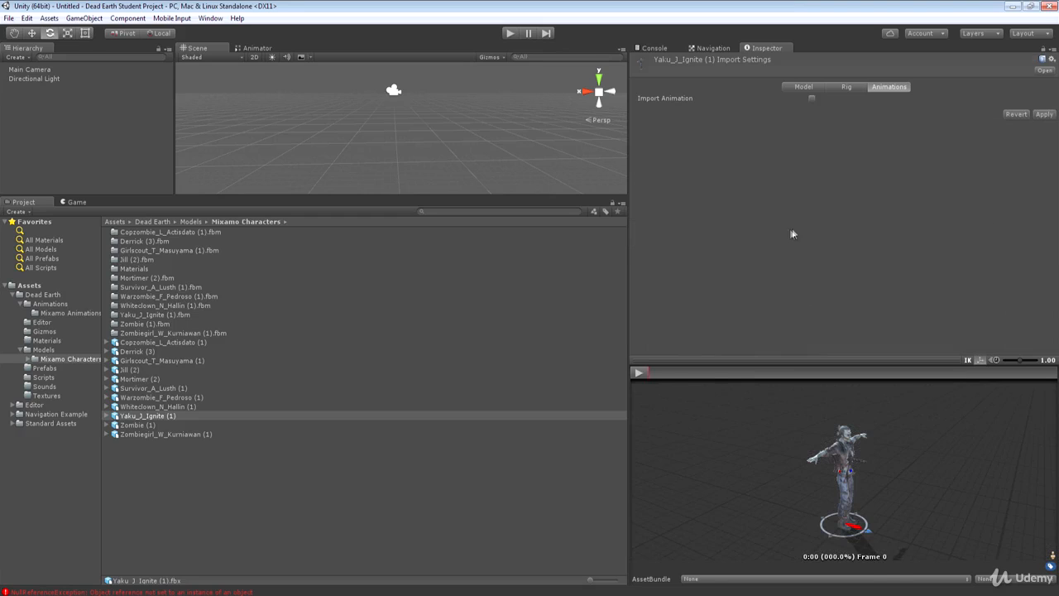
{"action": "left_click", "coordinate": [1044, 114]}
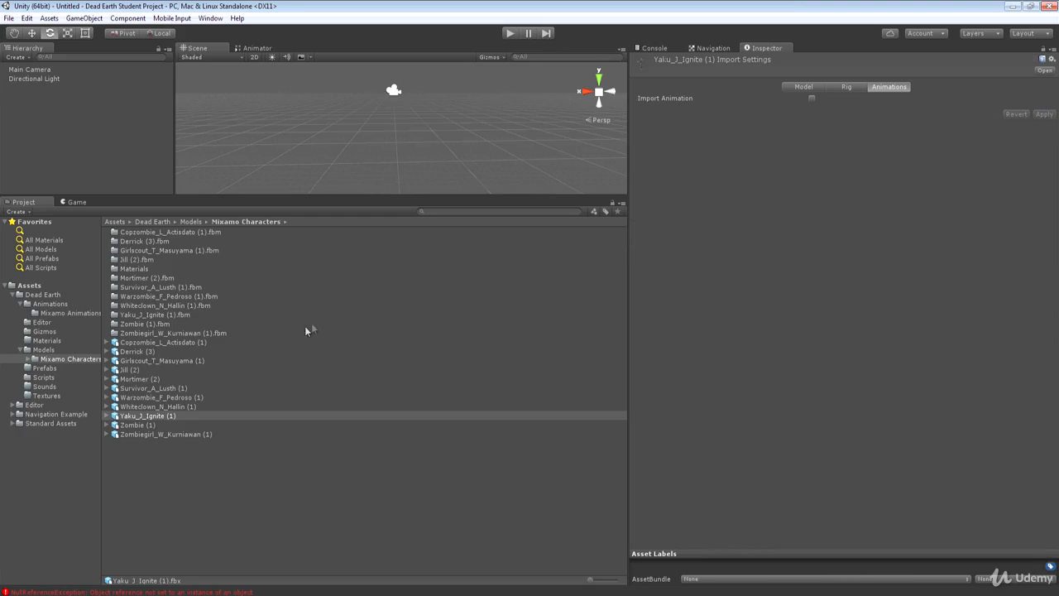
- Remove the mixamo.com animation clip from the Zombie (1) model and apply its import settings
{"action": "left_click", "coordinate": [129, 425]}
{"action": "left_click", "coordinate": [883, 199]}
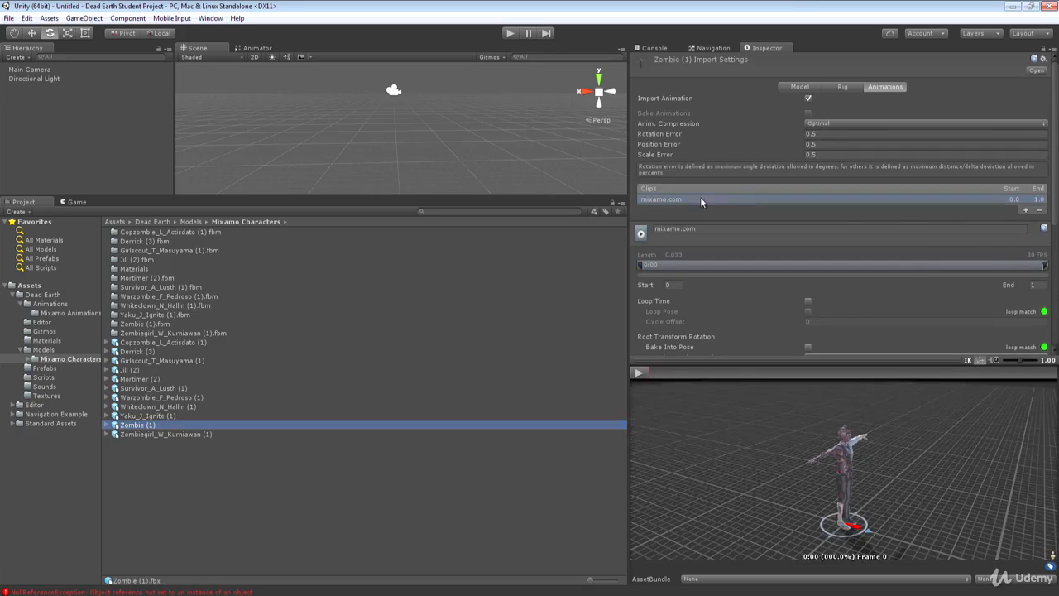
{"action": "left_click", "coordinate": [1040, 210]}
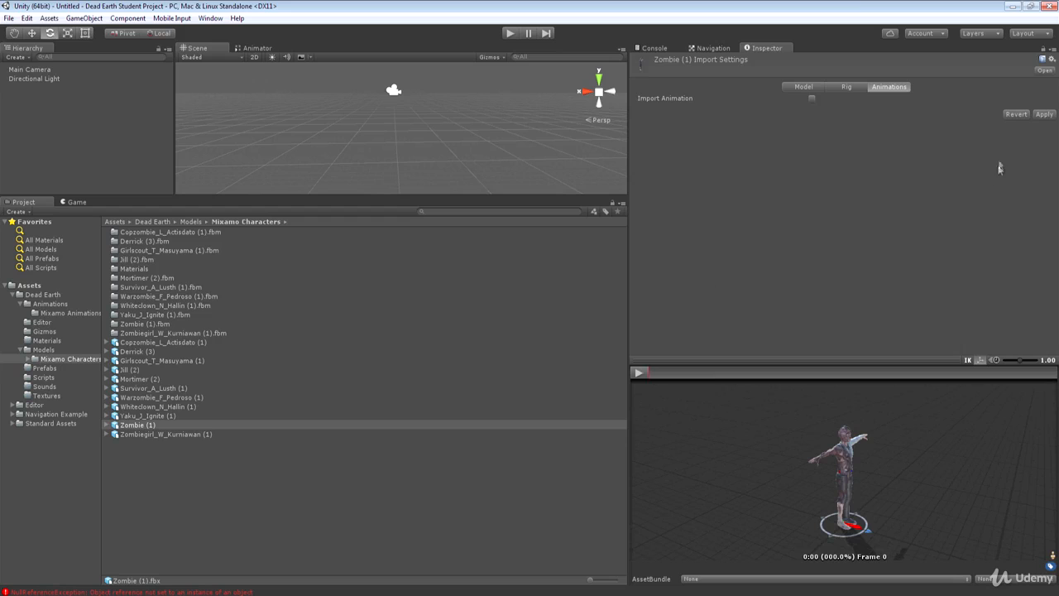
{"action": "left_click", "coordinate": [1044, 114]}
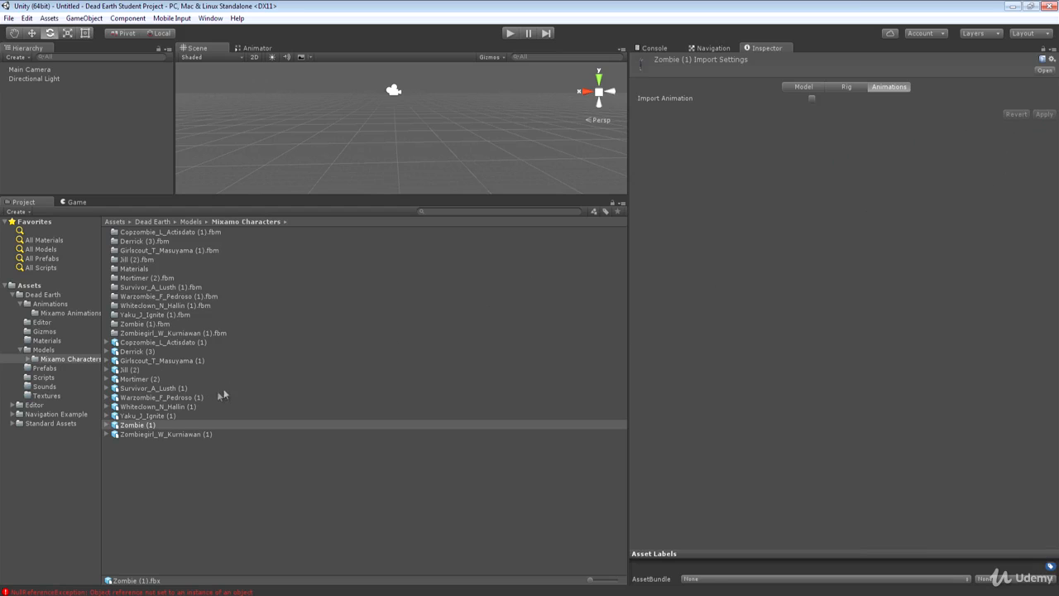
- Delete the mixamo.com clip from the Zombiegirl_W_Kurniawan (1) model's import settings and apply the change
{"action": "left_click", "coordinate": [180, 435]}
{"action": "left_click", "coordinate": [726, 198]}
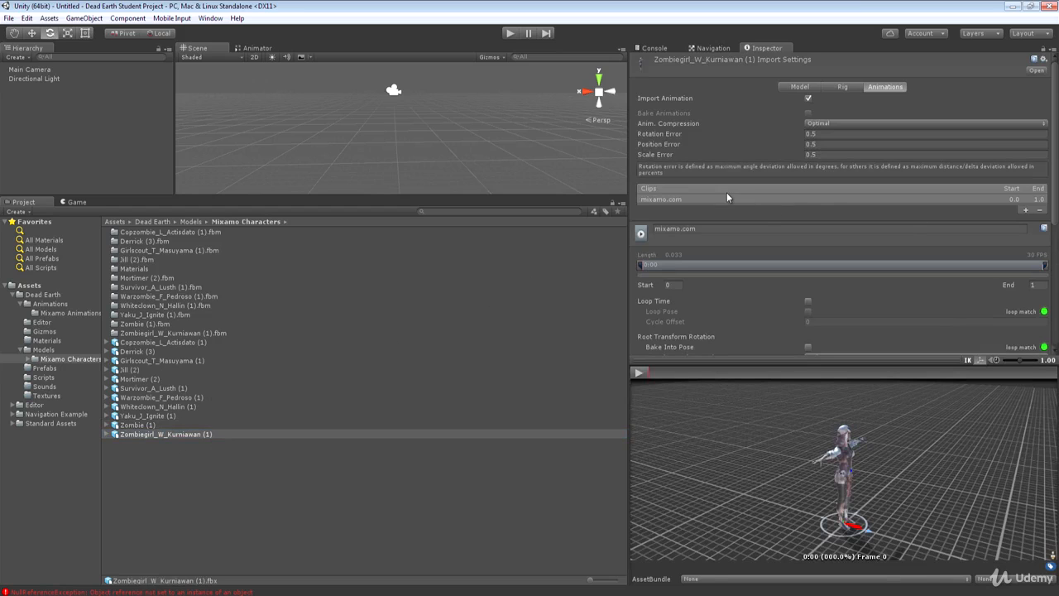
{"action": "left_click", "coordinate": [1039, 210]}
{"action": "left_click", "coordinate": [1043, 115]}
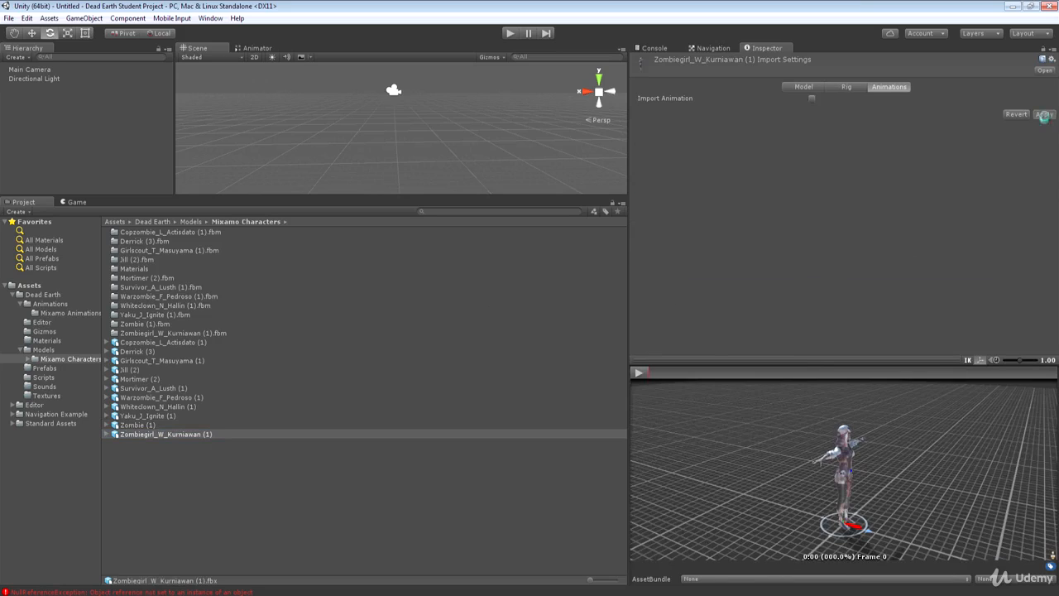
- Check the Rig import settings of several Mixamo character models, including Survivor_A_Lusth (1) and Jill (2)
{"action": "left_click", "coordinate": [842, 86]}
{"action": "left_click", "coordinate": [144, 406]}
{"action": "left_click", "coordinate": [147, 387]}
{"action": "left_click", "coordinate": [148, 360]}
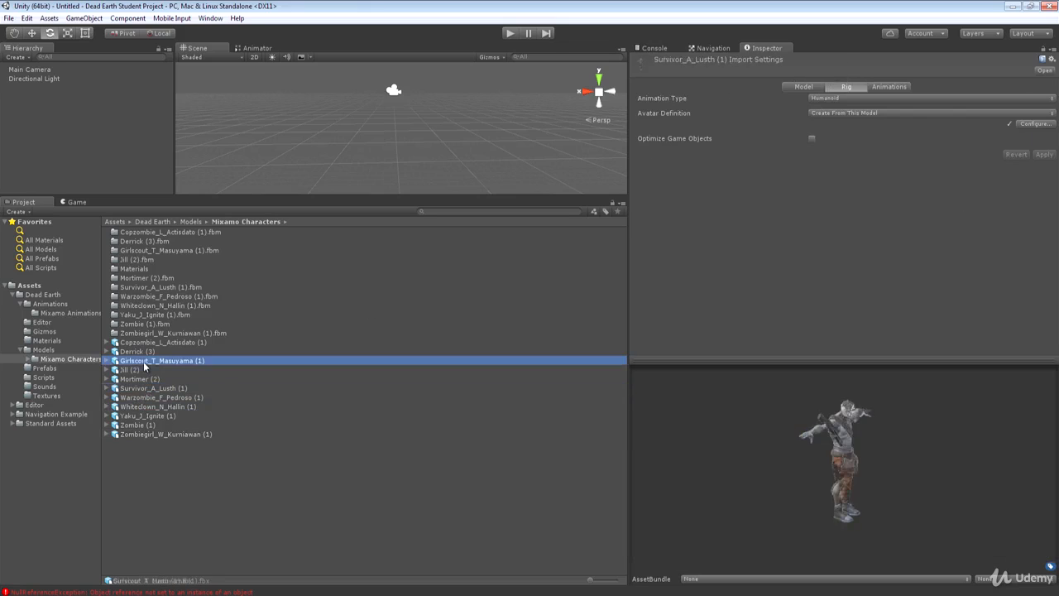
{"action": "left_click", "coordinate": [152, 333]}
{"action": "left_click", "coordinate": [148, 351]}
{"action": "left_click", "coordinate": [138, 370]}
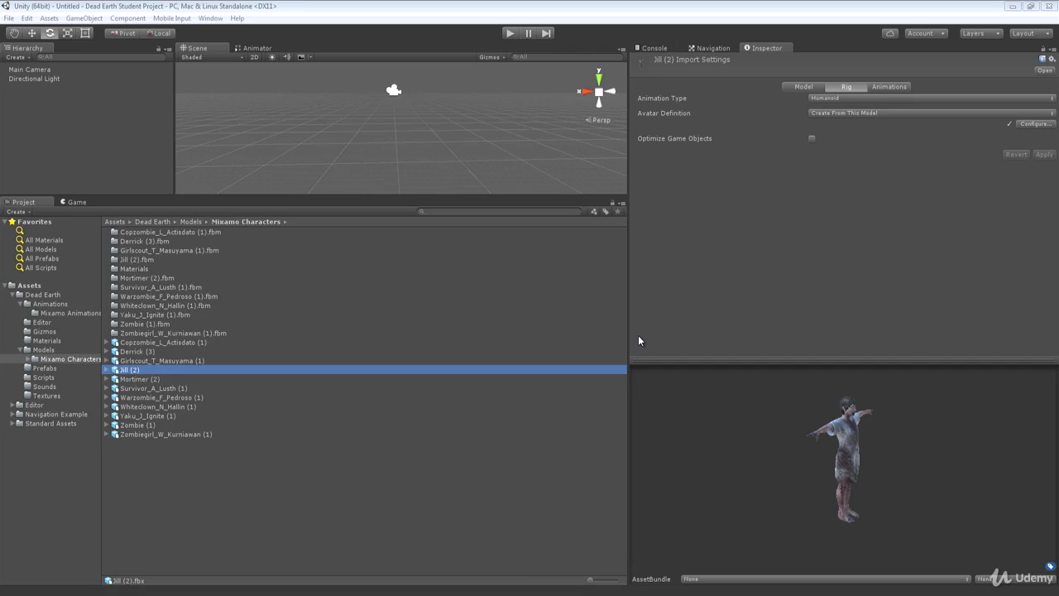
- Set the animation type of Jill@zombie_walk in the Mixamo Animations folder to Humanoid and apply the rig settings
{"action": "left_click", "coordinate": [56, 313]}
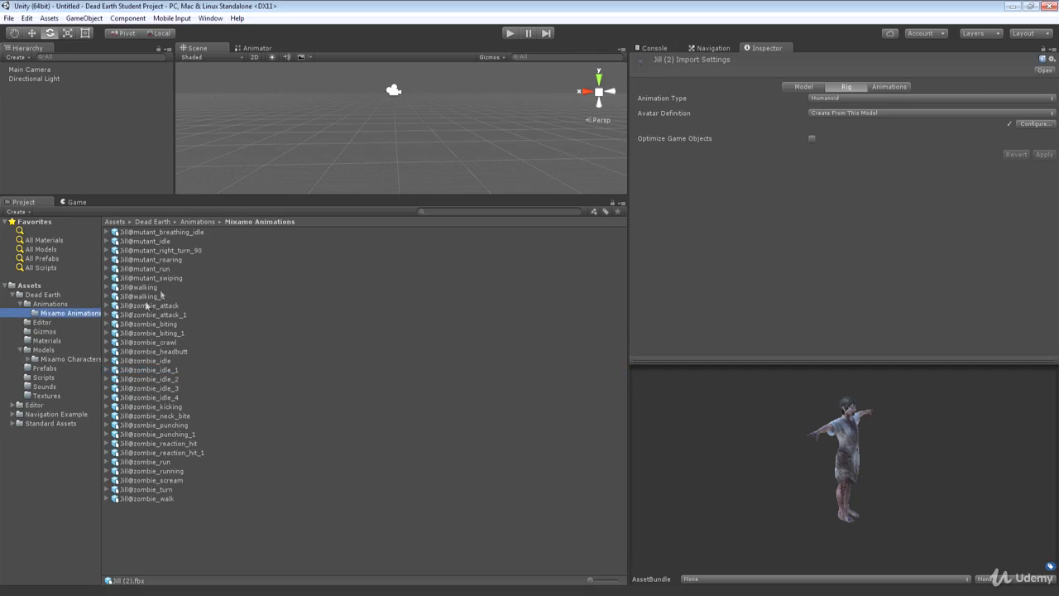
{"action": "left_click", "coordinate": [152, 498]}
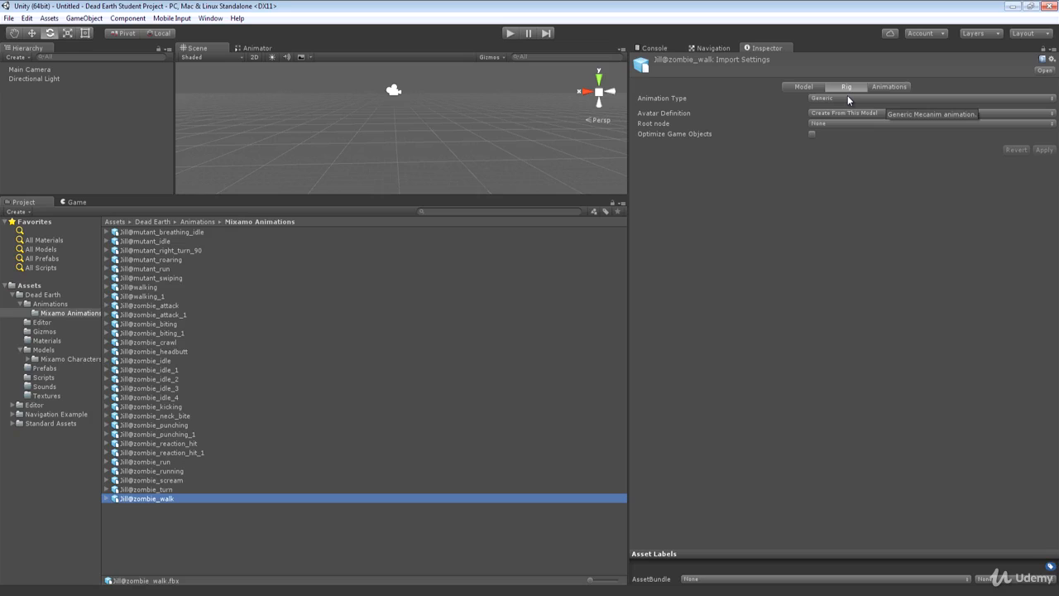
{"action": "left_click", "coordinate": [847, 98]}
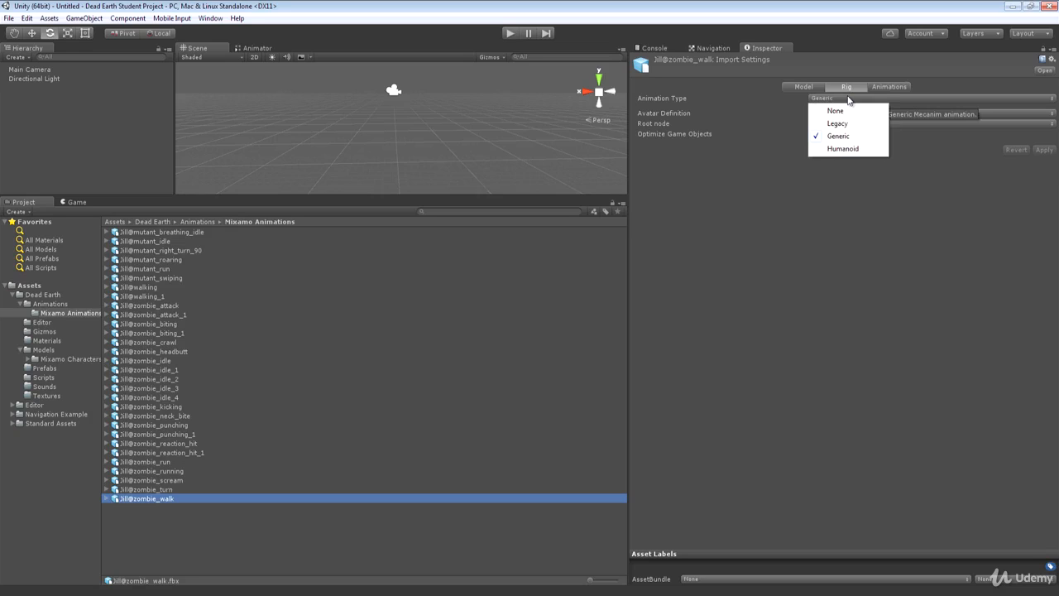
{"action": "left_click", "coordinate": [844, 149]}
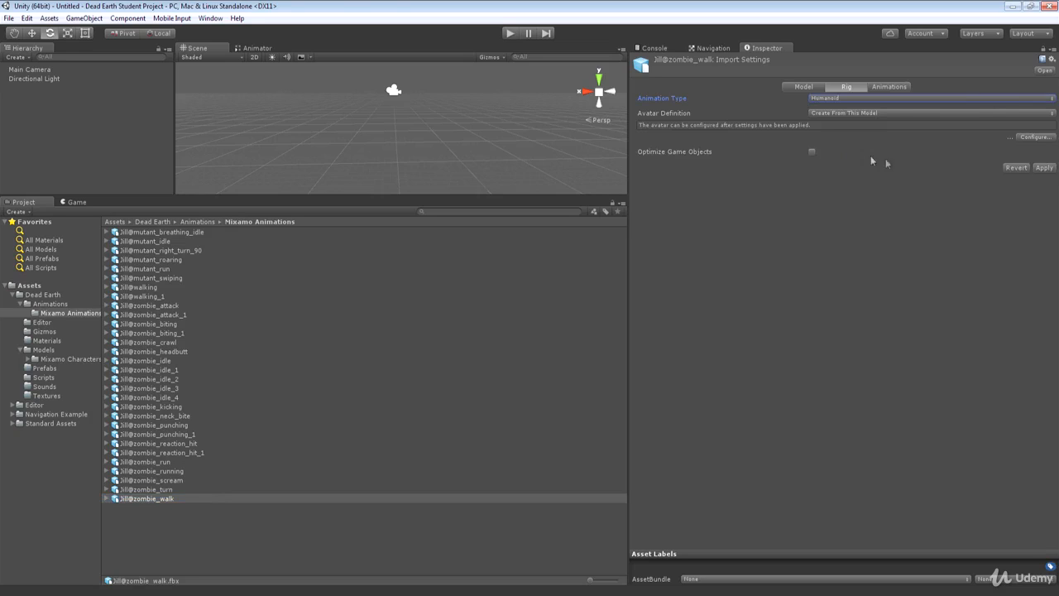
{"action": "left_click", "coordinate": [1044, 168]}
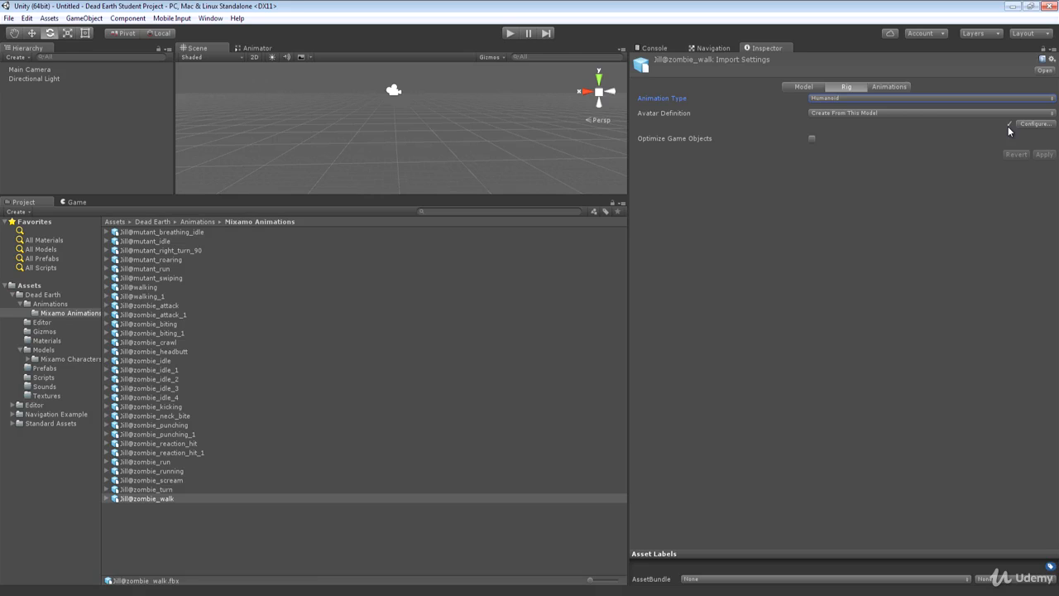
- Preview the Jill@zombie_walk animation in an enlarged preview area, playing and then pausing it
{"action": "left_click", "coordinate": [879, 86]}
{"action": "left_click_drag", "start_coordinate": [759, 358], "coordinate": [760, 217]}
{"action": "left_click_drag", "start_coordinate": [882, 409], "coordinate": [869, 367]}
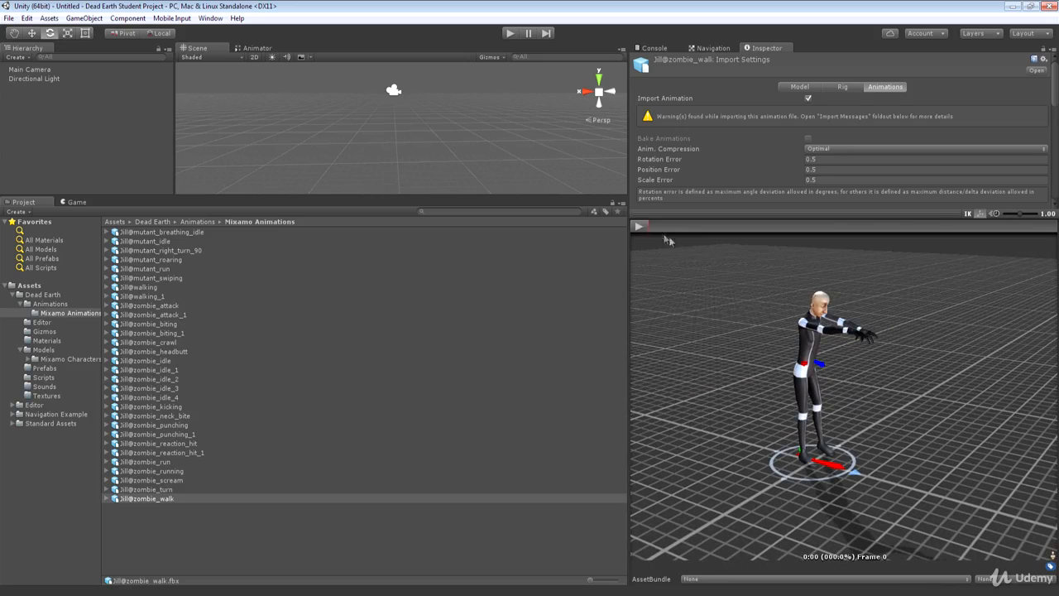
{"action": "left_click", "coordinate": [637, 227]}
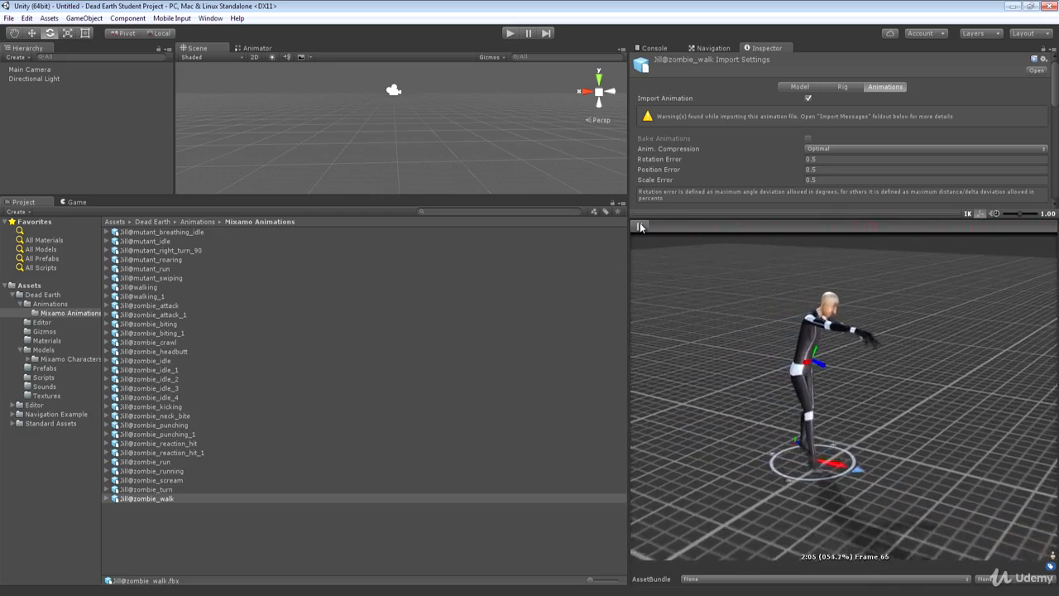
{"action": "left_click", "coordinate": [639, 222]}
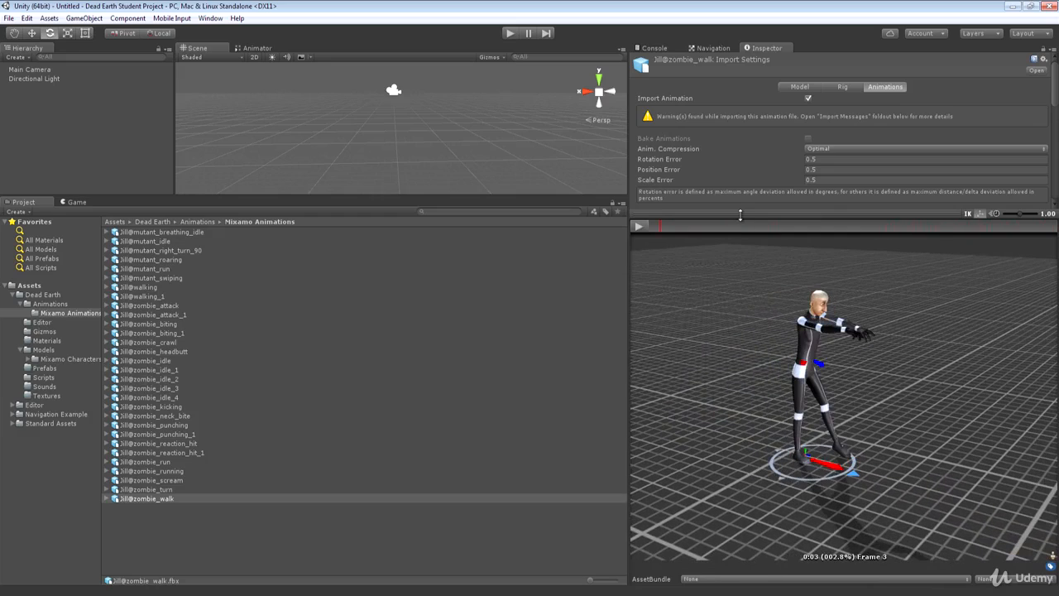
- Replay the zombie_walk clip briefly in the animation preview, pausing it near the start
{"action": "left_click_drag", "start_coordinate": [738, 213], "coordinate": [737, 396]}
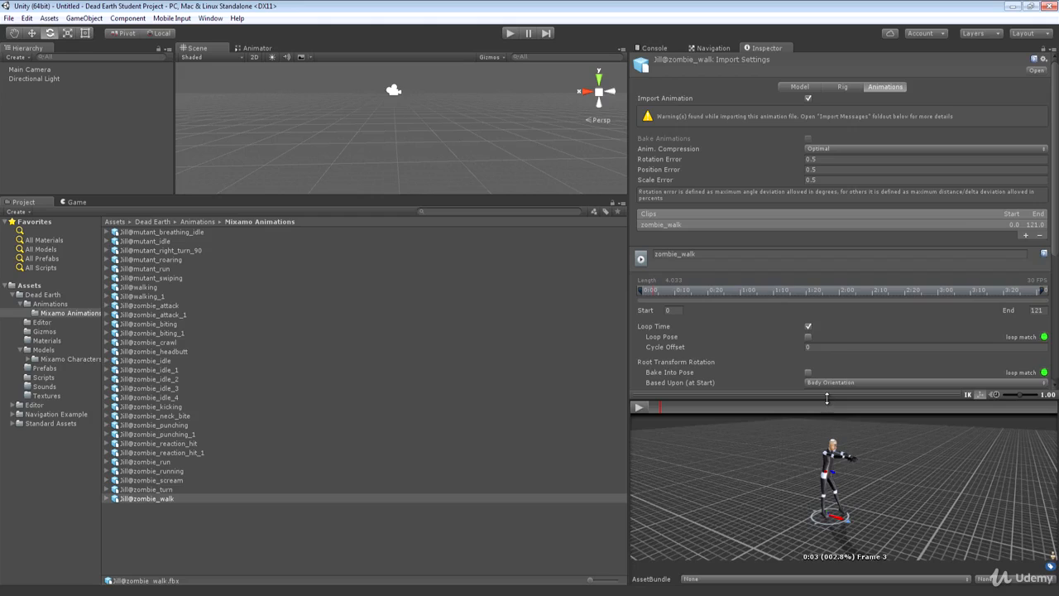
{"action": "left_click_drag", "start_coordinate": [639, 407], "coordinate": [639, 222]}
{"action": "left_click", "coordinate": [638, 220]}
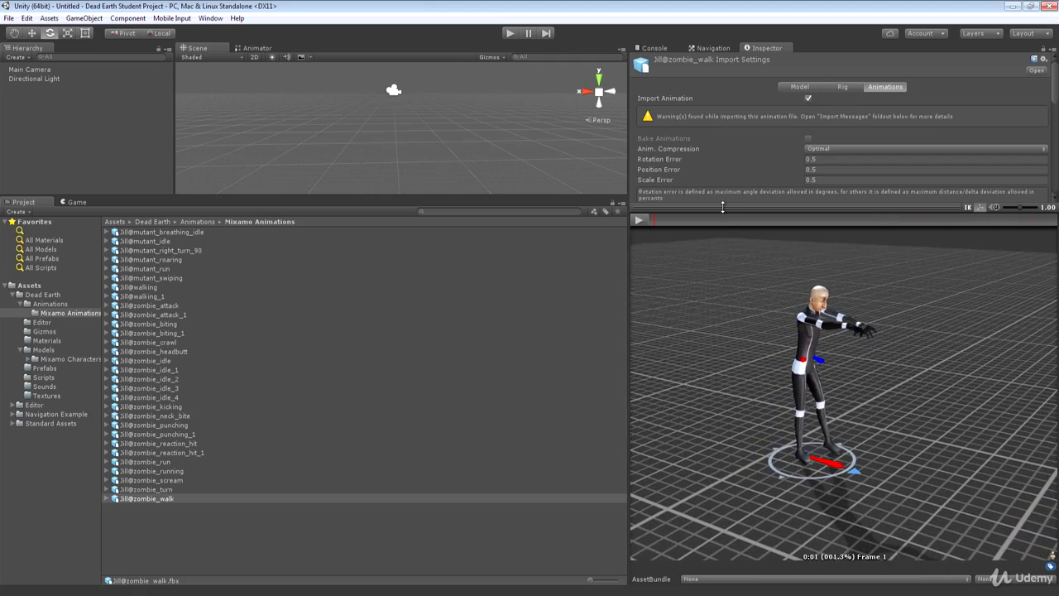
{"action": "left_click", "coordinate": [639, 218]}
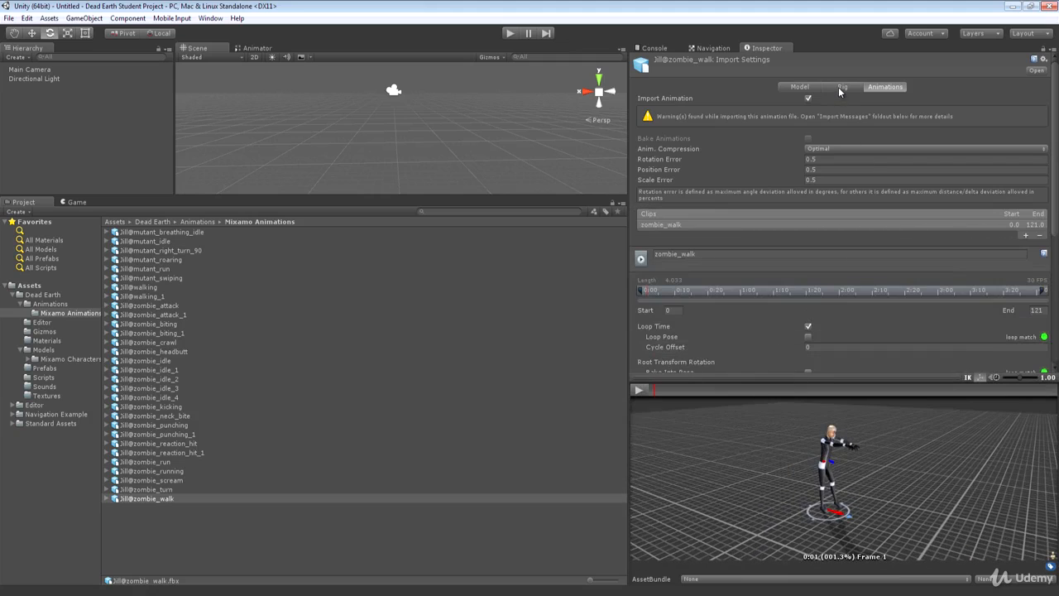
- Open the avatar configuration from the Jill@zombie_walk rig settings and examine the skeleton and its body bone mapping
{"action": "left_click", "coordinate": [839, 87]}
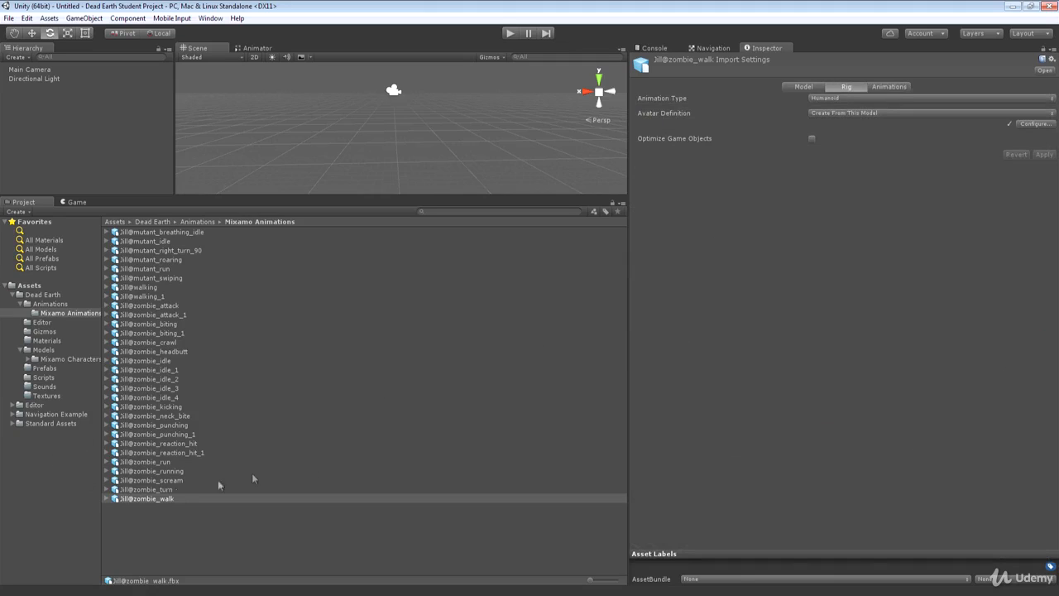
{"action": "left_click", "coordinate": [1032, 125]}
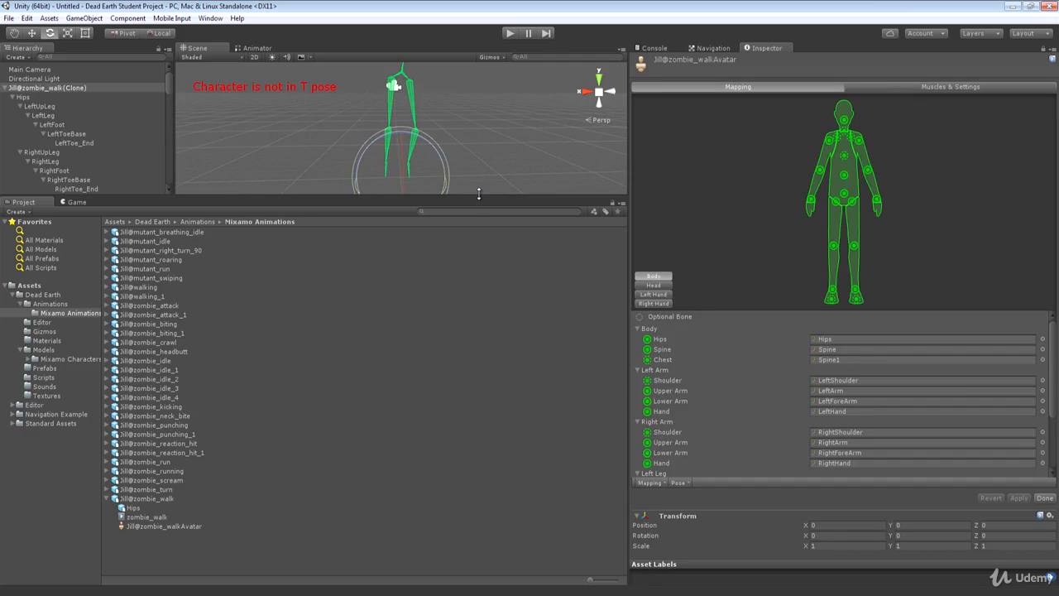
{"action": "left_click_drag", "start_coordinate": [478, 194], "coordinate": [432, 406]}
{"action": "right_click_drag", "start_coordinate": [489, 281], "coordinate": [485, 255]}
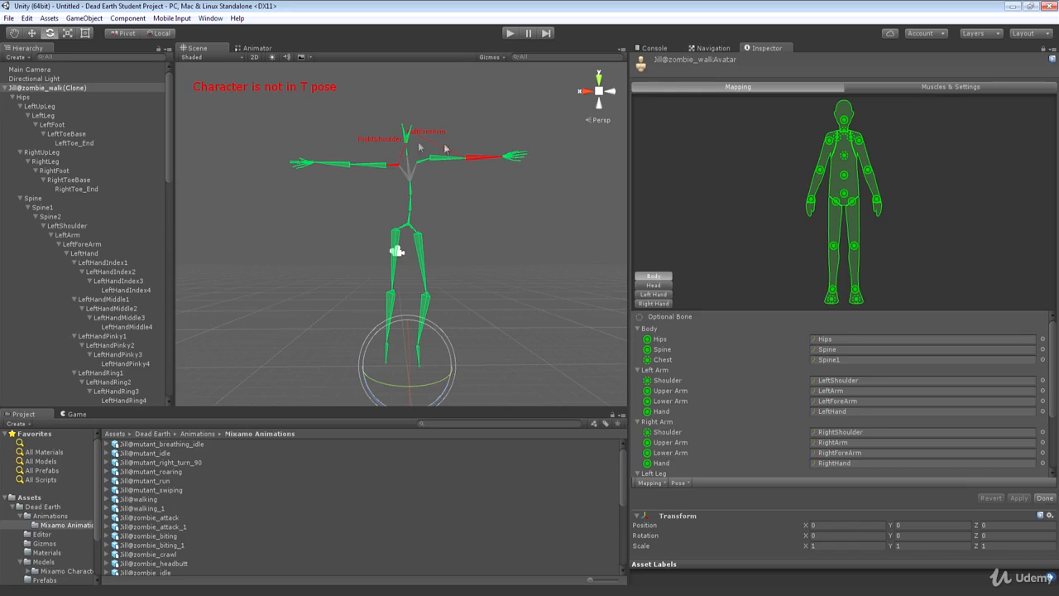
{"action": "scroll", "coordinate": [673, 336], "scroll_direction": "down", "scroll_amount": 1}
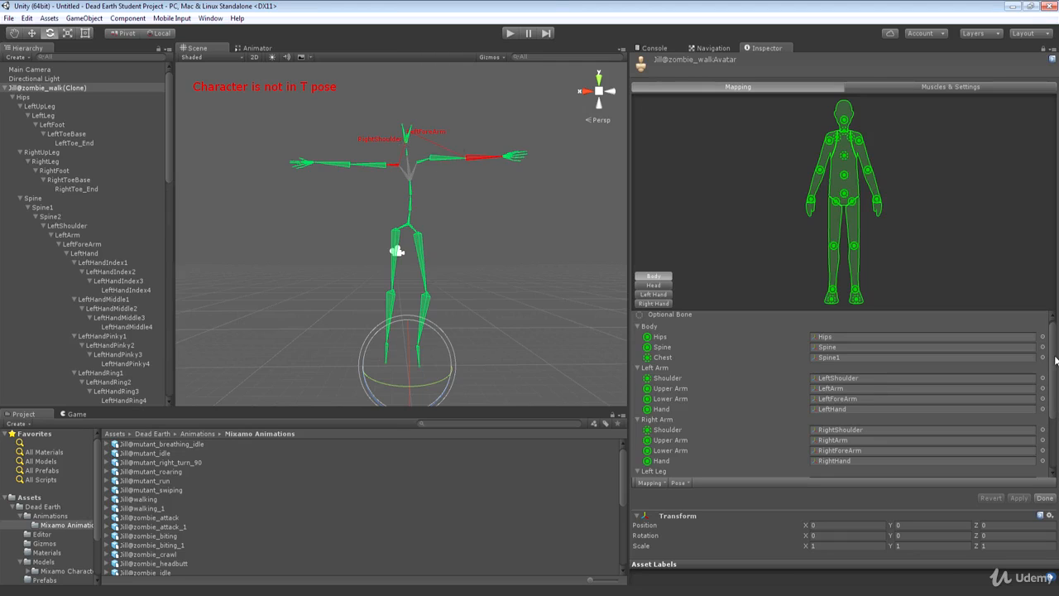
{"action": "scroll", "coordinate": [844, 355], "scroll_direction": "down", "scroll_amount": 4}
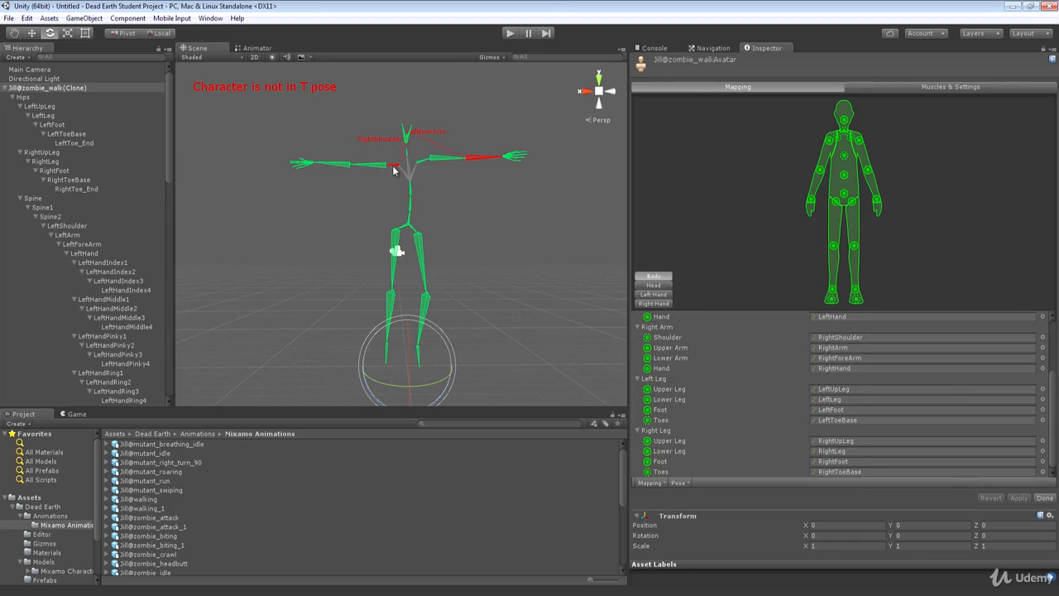
- Enforce the T-pose on the Jill@zombie_walk avatar, apply the change and finish the avatar configuration
{"action": "left_click", "coordinate": [679, 483]}
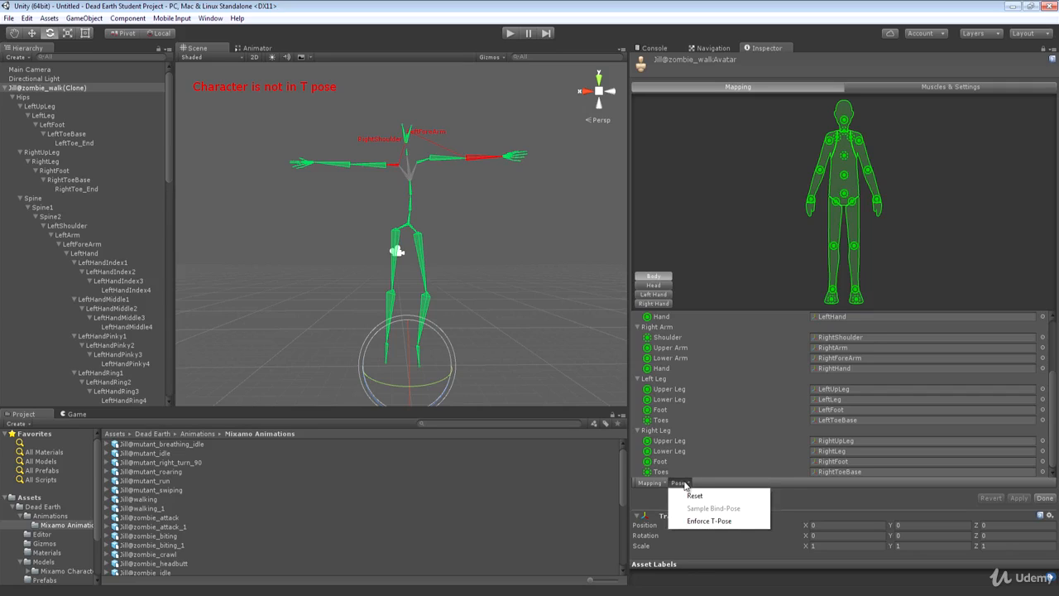
{"action": "left_click", "coordinate": [693, 521]}
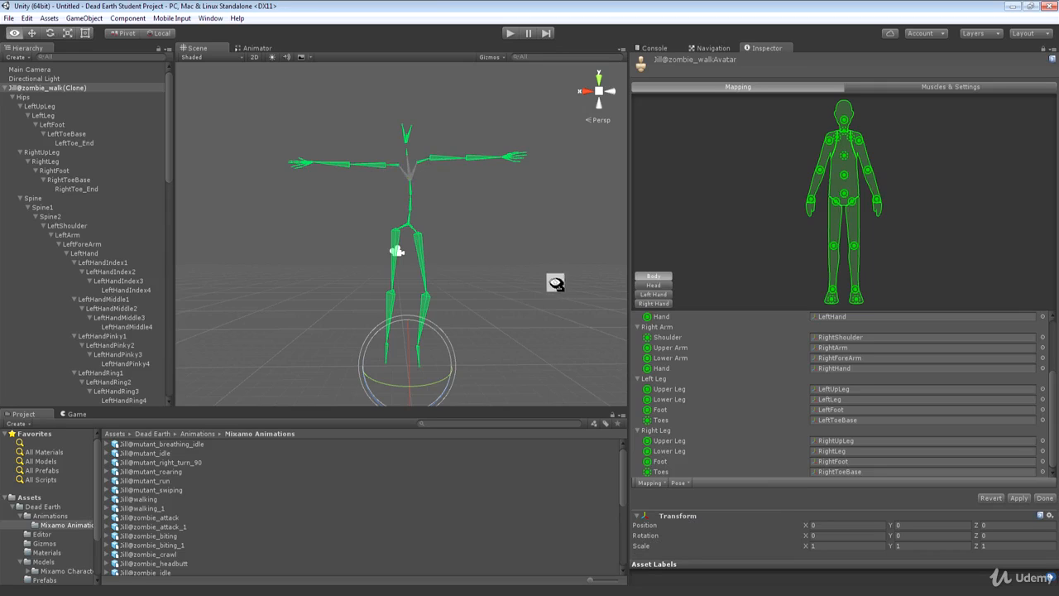
{"action": "left_click_drag", "start_coordinate": [551, 279], "coordinate": [674, 476], "text": "alt"}
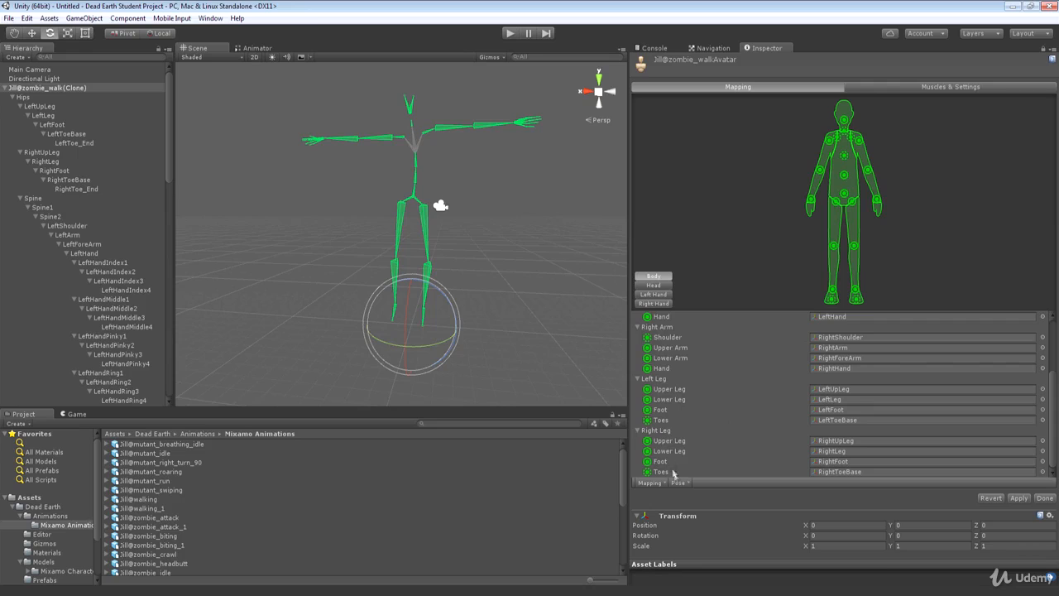
{"action": "left_click", "coordinate": [1018, 497]}
{"action": "left_click", "coordinate": [1042, 499]}
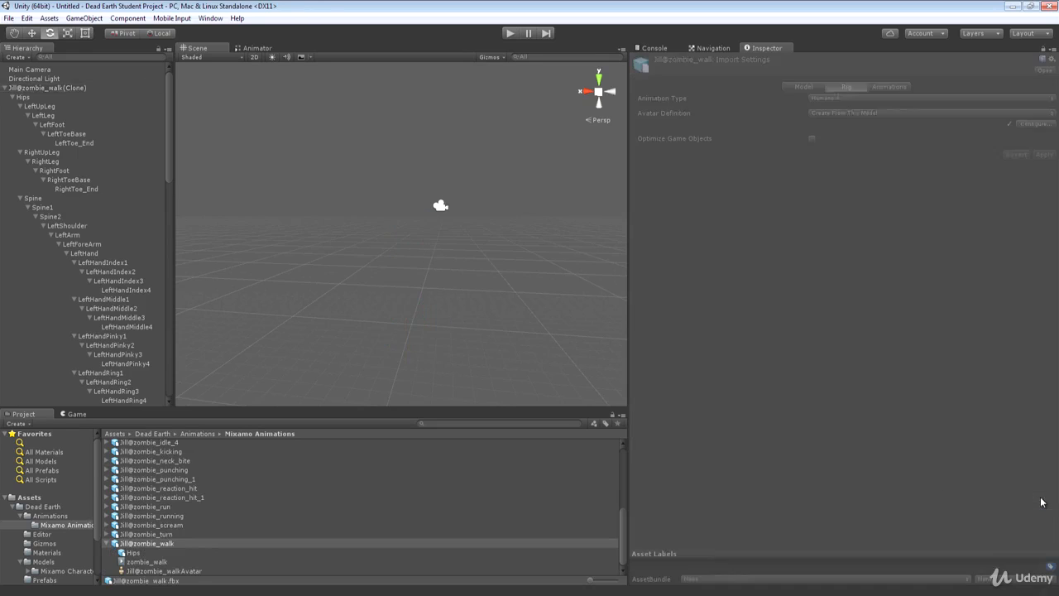
- Play and pause the zombie_walk clip in an enlarged animation preview to check the avatar's motion
{"action": "left_click", "coordinate": [890, 86]}
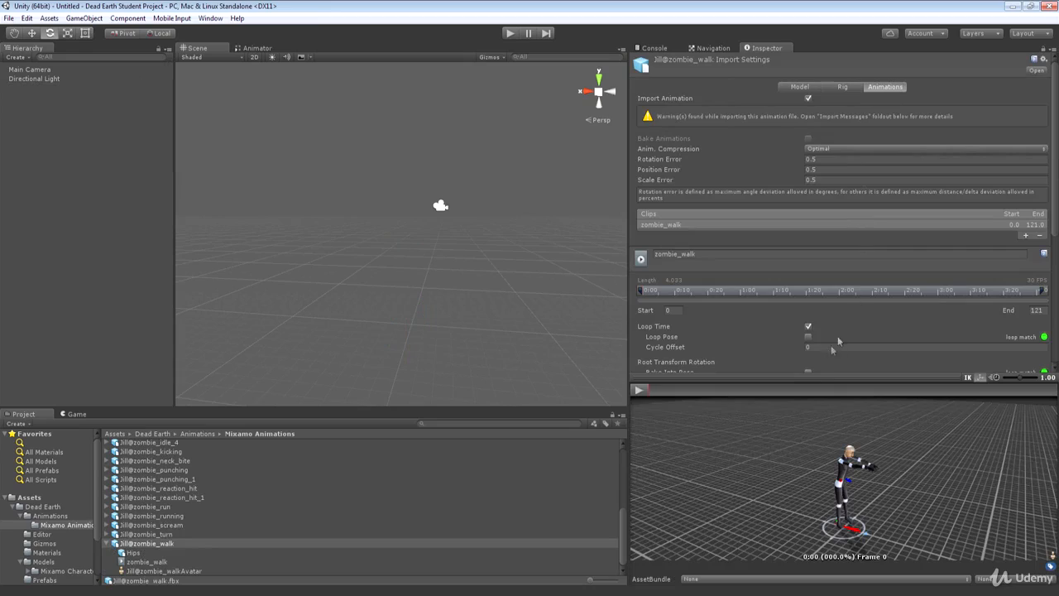
{"action": "left_click_drag", "start_coordinate": [827, 385], "coordinate": [646, 195]}
{"action": "left_click", "coordinate": [639, 196]}
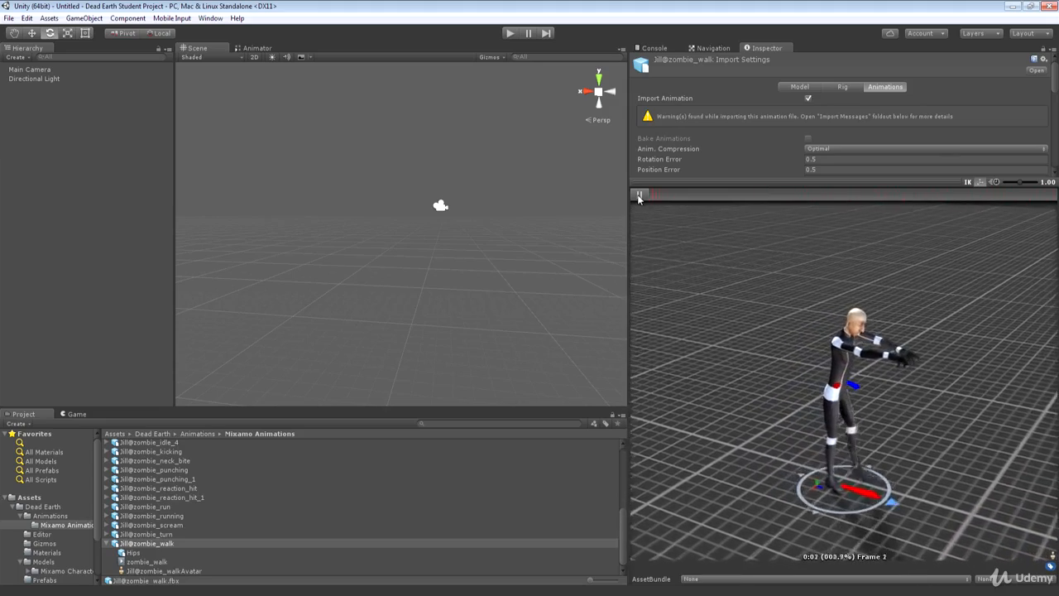
{"action": "left_click", "coordinate": [639, 195]}
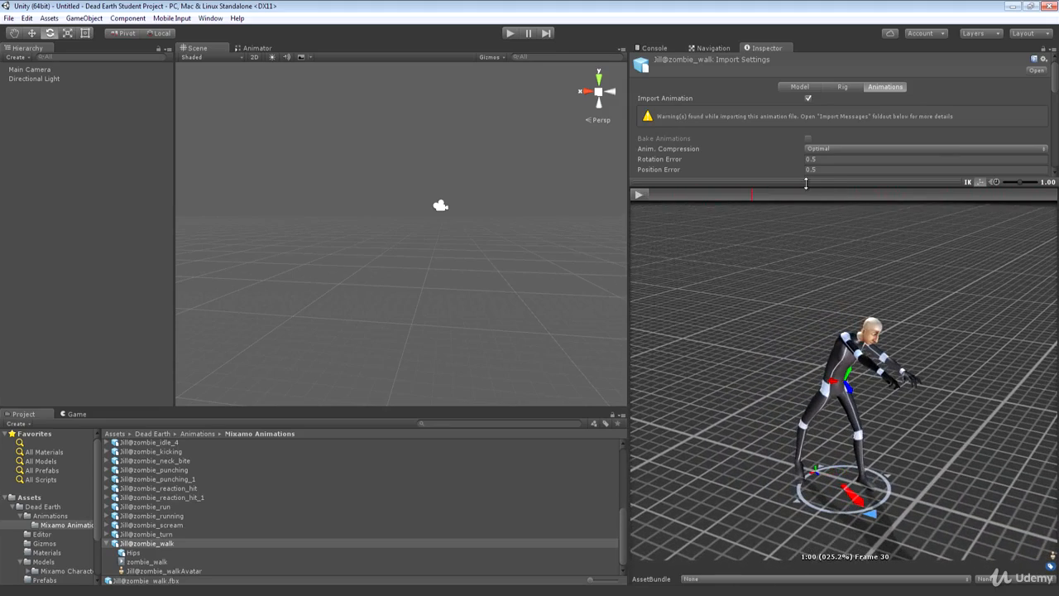
{"action": "left_click_drag", "start_coordinate": [805, 183], "coordinate": [852, 347]}
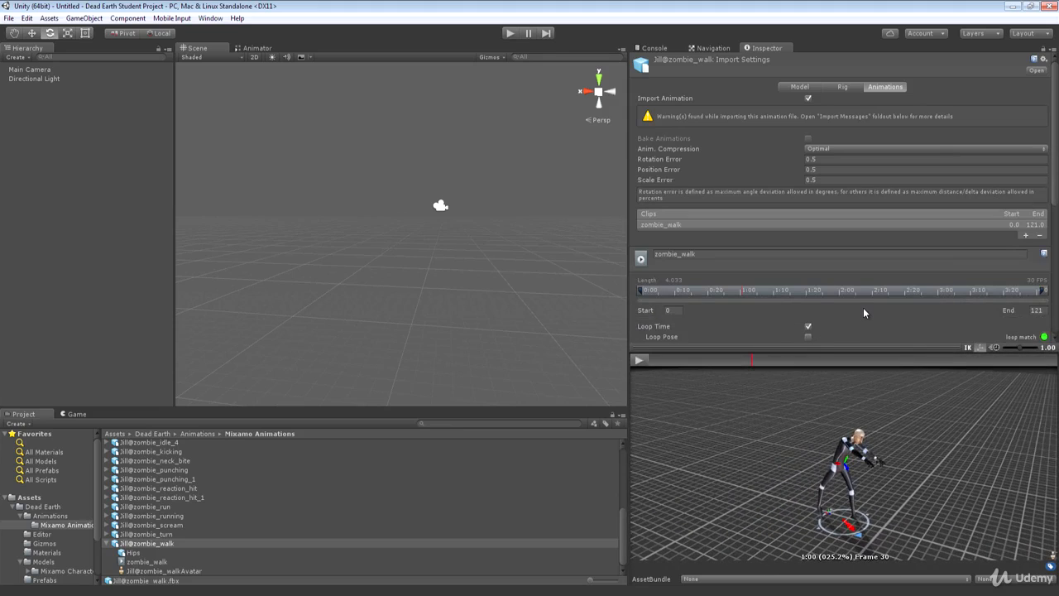
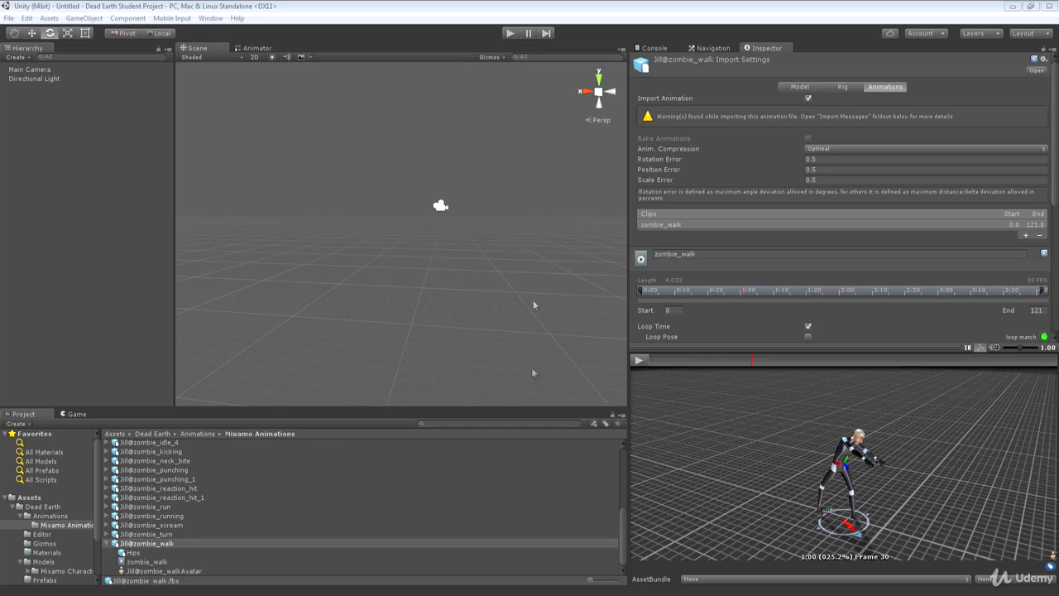
- Reopen the avatar configuration of Jill@zombie_walk from its rig settings, with an enlarged scene view
{"action": "left_click_drag", "start_coordinate": [530, 404], "coordinate": [529, 249]}
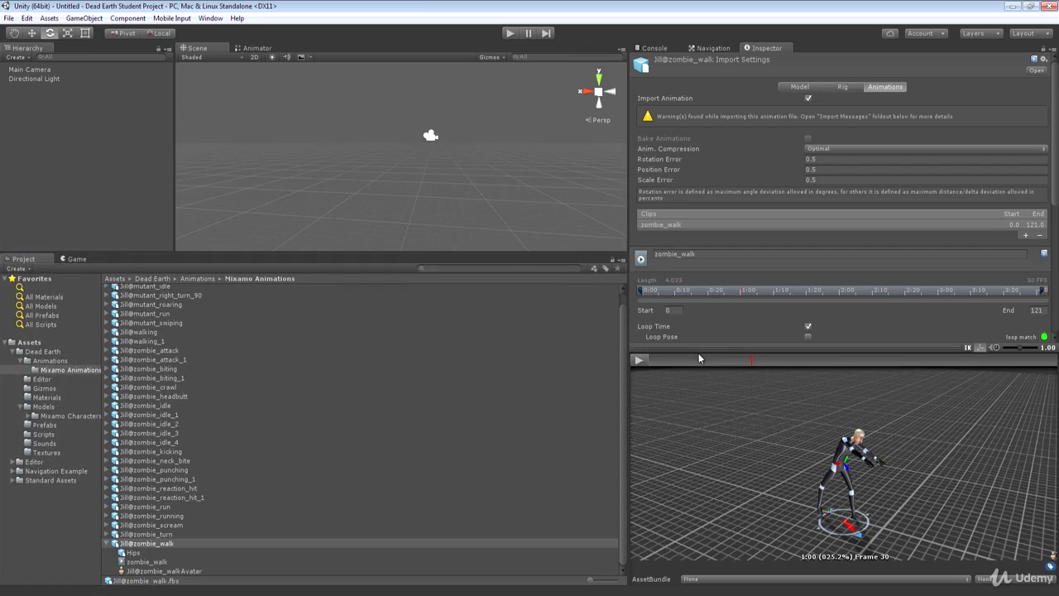
{"action": "left_click_drag", "start_coordinate": [708, 346], "coordinate": [705, 252]}
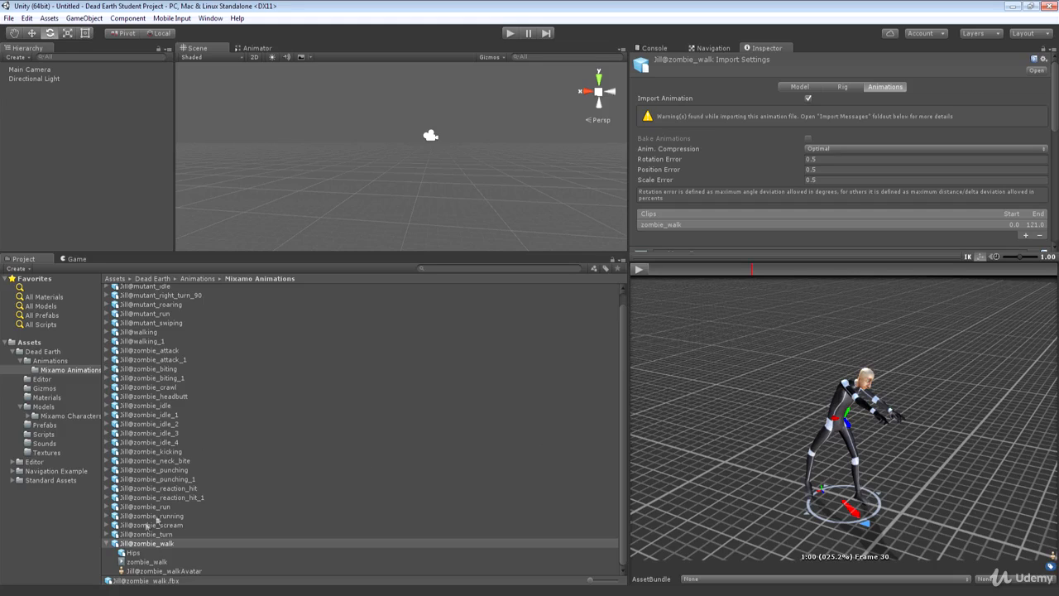
{"action": "left_click", "coordinate": [841, 88]}
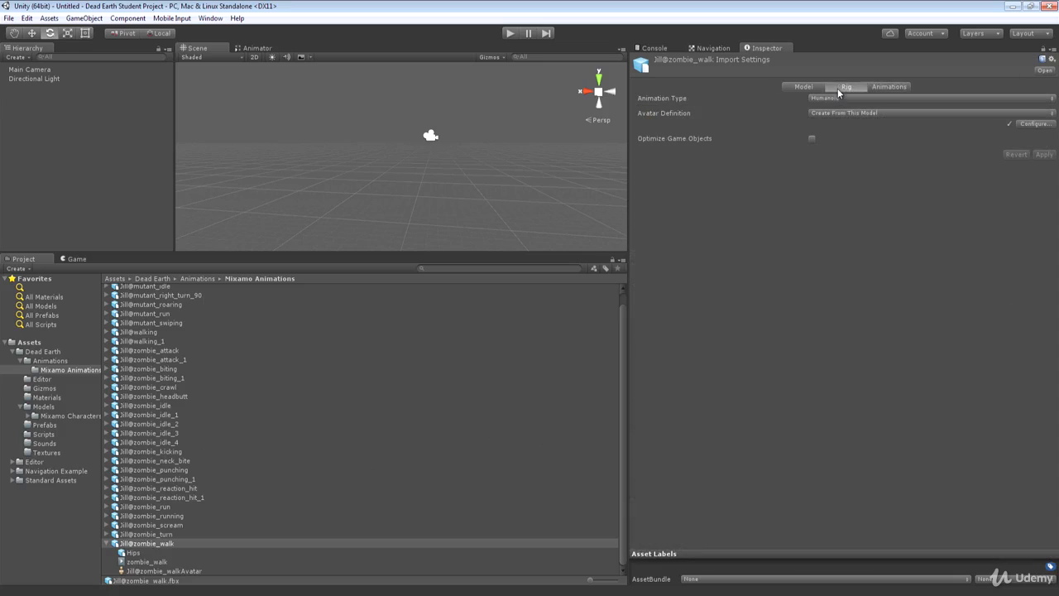
{"action": "left_click", "coordinate": [1034, 123]}
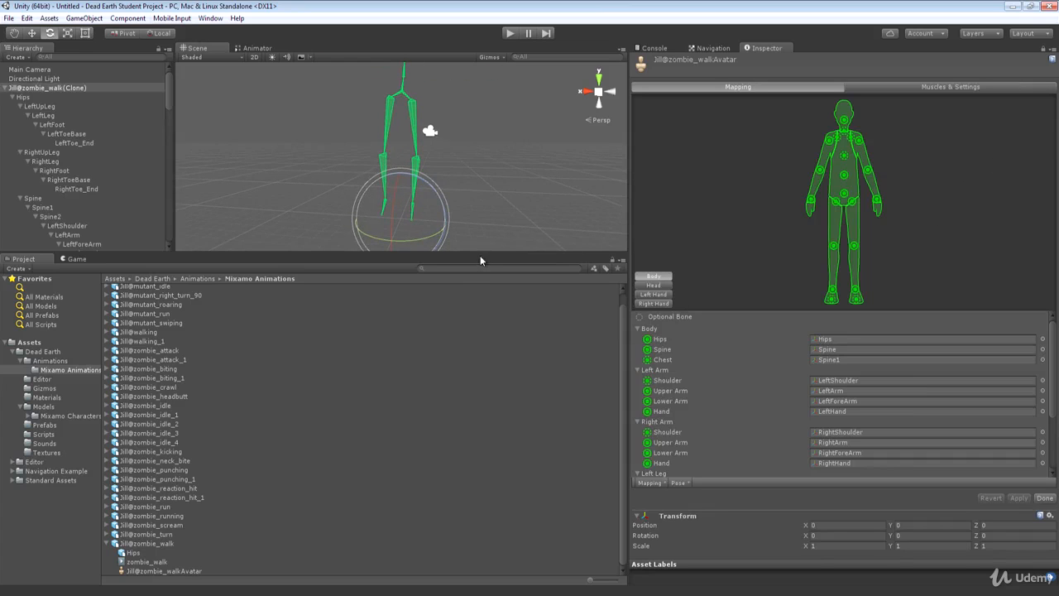
{"action": "left_click_drag", "start_coordinate": [481, 249], "coordinate": [457, 391]}
- Rotate the LeftUpLeg and LeftLeg bones so the skeleton's left leg stands vertical in side view
{"action": "right_click_drag", "start_coordinate": [484, 221], "coordinate": [284, 251]}
{"action": "key", "text": "w"}
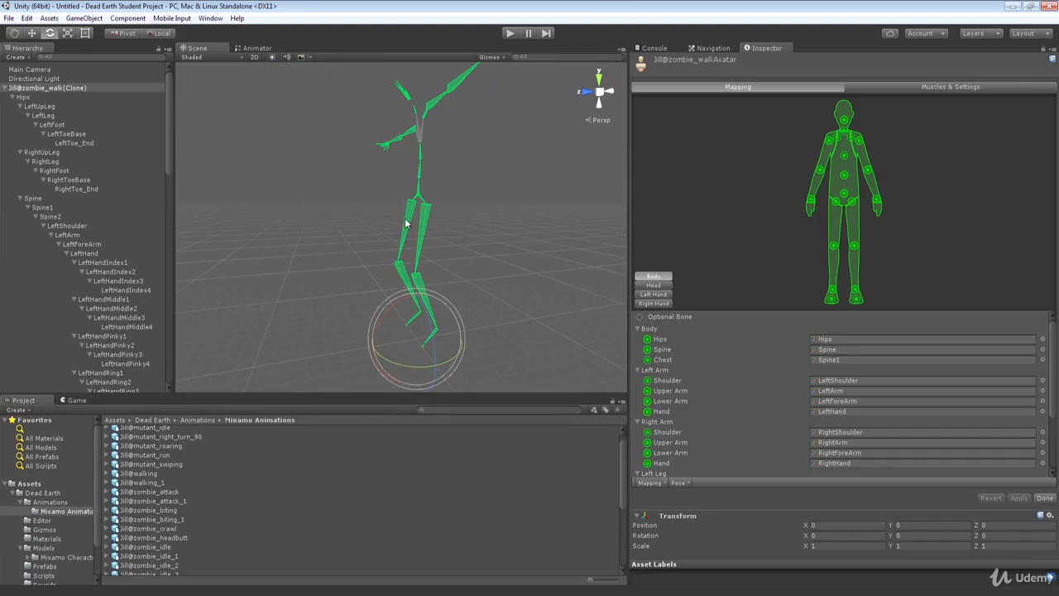
{"action": "left_click", "coordinate": [424, 234]}
{"action": "right_click_drag", "start_coordinate": [519, 226], "coordinate": [409, 169]}
{"action": "mouse_move", "coordinate": [374, 155]}
{"action": "left_mouse_down"}
{"action": "mouse_move", "coordinate": [373, 185]}
{"action": "mouse_move", "coordinate": [366, 168]}
{"action": "left_mouse_up"}
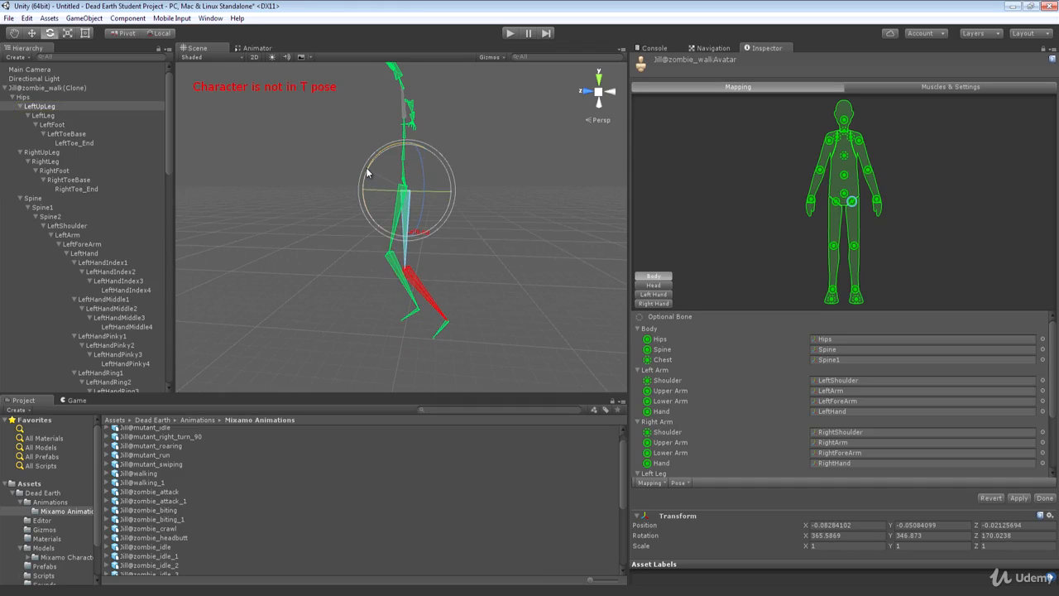
{"action": "left_click", "coordinate": [421, 279]}
{"action": "left_click_drag", "start_coordinate": [375, 240], "coordinate": [933, 194]}
- Rotate the RightUpLeg and RightLeg bones so the skeleton's right leg stands vertical in side view
{"action": "left_click_drag", "start_coordinate": [509, 217], "coordinate": [434, 195], "text": "alt"}
{"action": "left_click", "coordinate": [372, 217]}
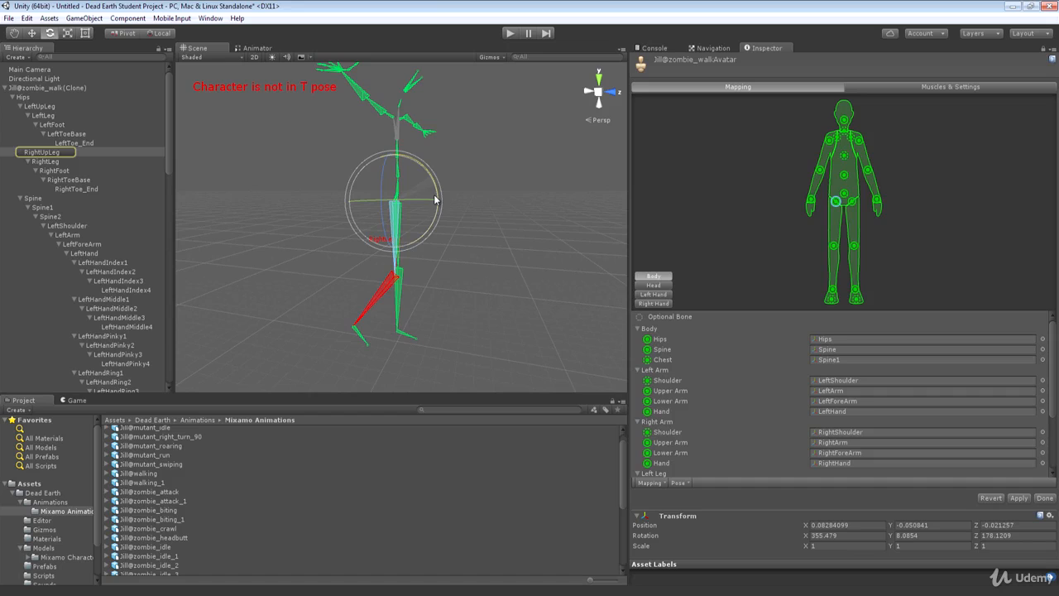
{"action": "left_click", "coordinate": [375, 299]}
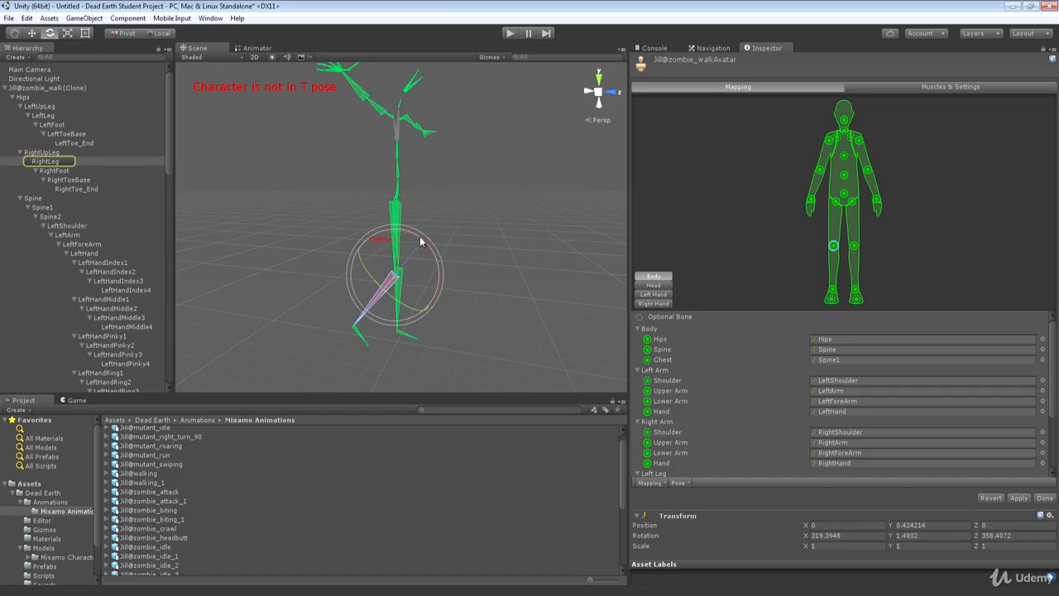
{"action": "left_click_drag", "start_coordinate": [430, 255], "coordinate": [373, 201]}
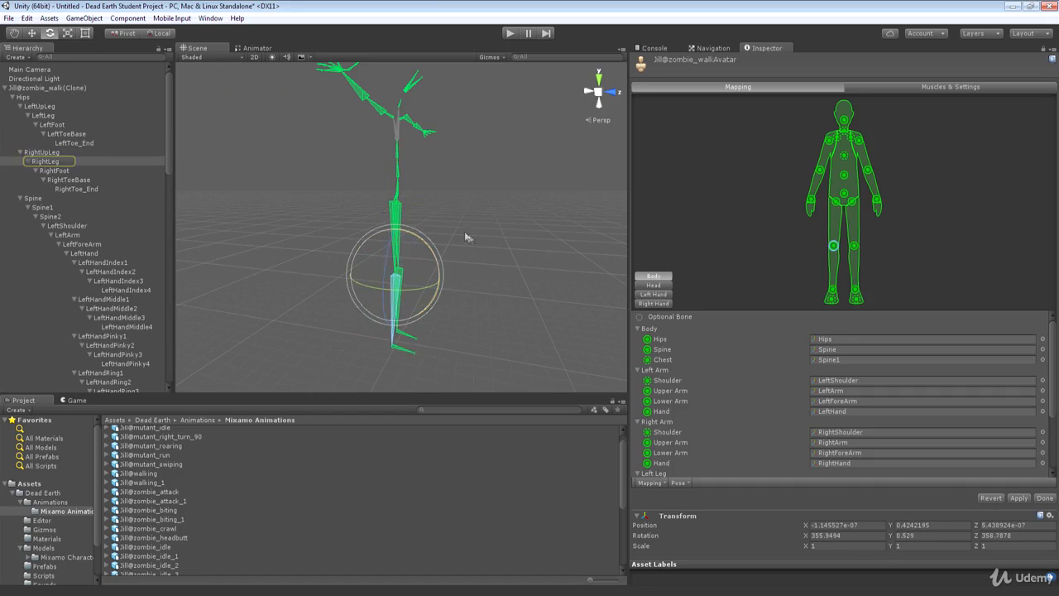
- Adjust the rotation of the RightFoot and LeftFoot bones to level the skeleton's feet
{"action": "left_click_drag", "start_coordinate": [508, 265], "coordinate": [449, 207], "text": "alt"}
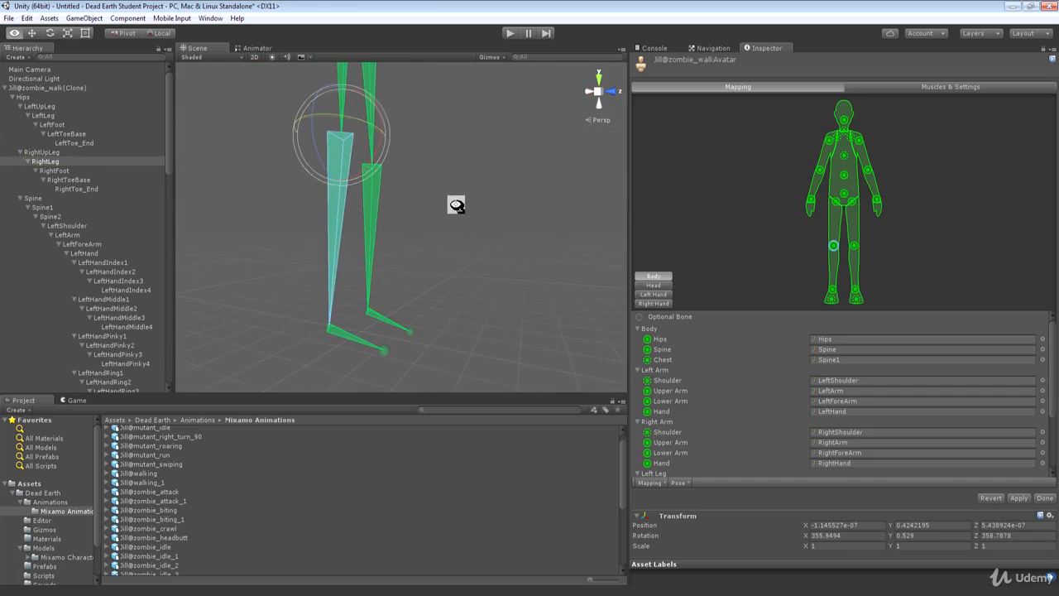
{"action": "left_click", "coordinate": [364, 329]}
{"action": "left_click_drag", "start_coordinate": [366, 325], "coordinate": [400, 268]}
{"action": "left_click", "coordinate": [390, 321]}
{"action": "left_click_drag", "start_coordinate": [471, 253], "coordinate": [71, 285], "text": "alt"}
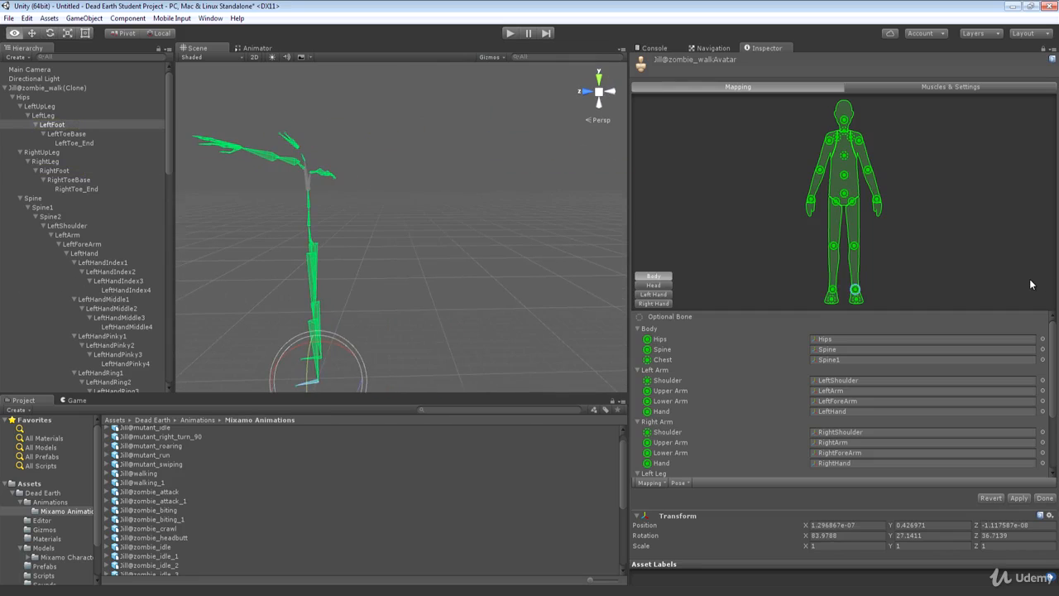
- Rotate the RightUpLeg and LeftUpLeg bones slightly so both legs hang straight down in front view
{"action": "right_click_drag", "start_coordinate": [1030, 285], "coordinate": [290, 258]}
{"action": "key", "text": "w"}
{"action": "key", "text": "d"}
{"action": "key", "text": "s"}
{"action": "key", "text": "w"}
{"action": "key", "text": "s"}
{"action": "key", "text": "w"}
{"action": "key", "text": "s"}
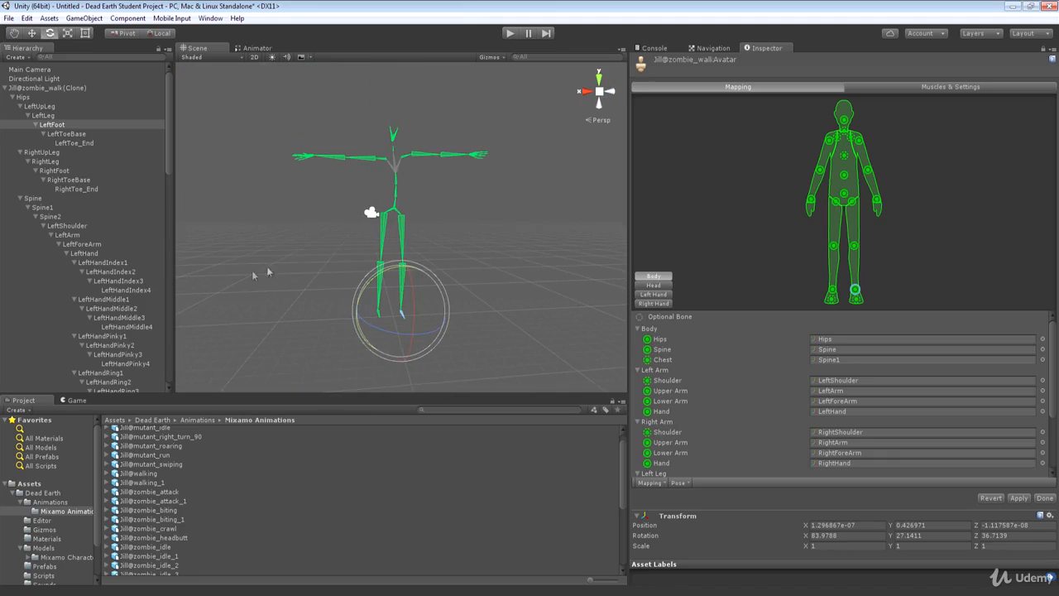
{"action": "right_click_drag", "start_coordinate": [410, 181], "coordinate": [426, 213]}
{"action": "key", "text": "w"}
{"action": "left_click", "coordinate": [366, 207]}
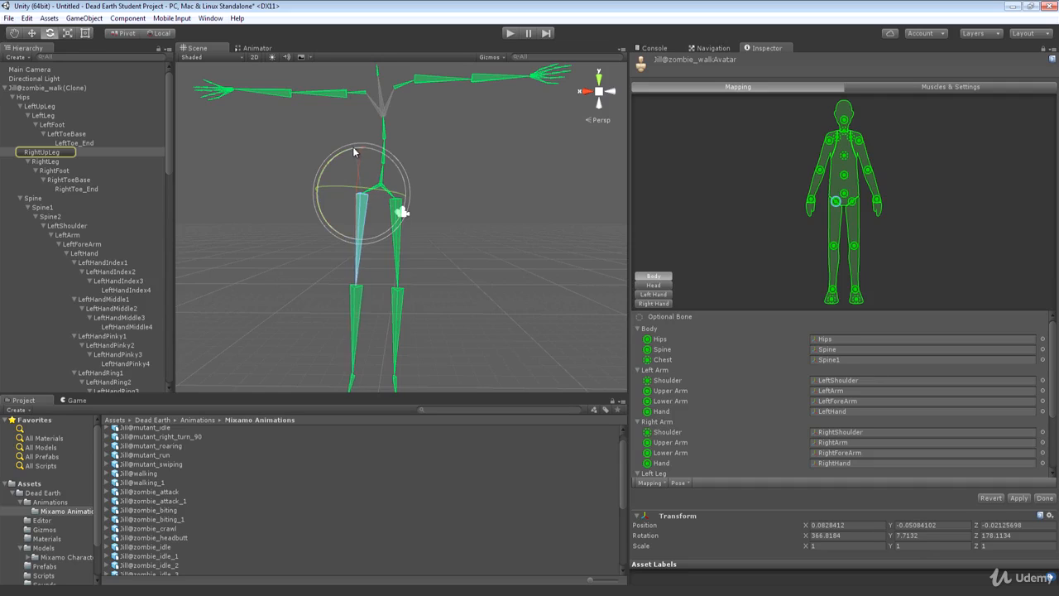
{"action": "left_click", "coordinate": [399, 242]}
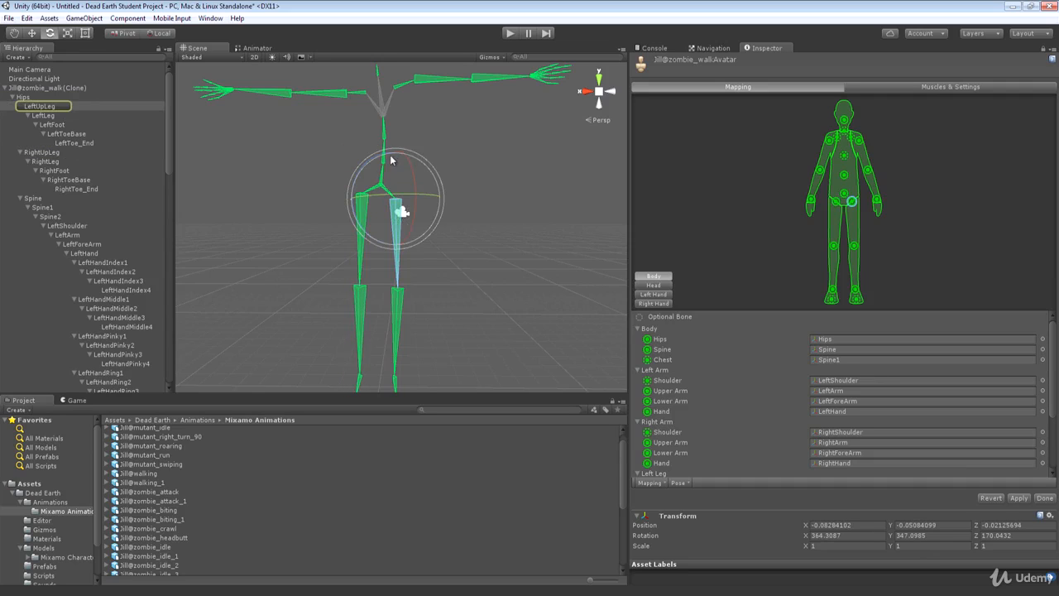
{"action": "left_click_drag", "start_coordinate": [387, 157], "coordinate": [391, 157]}
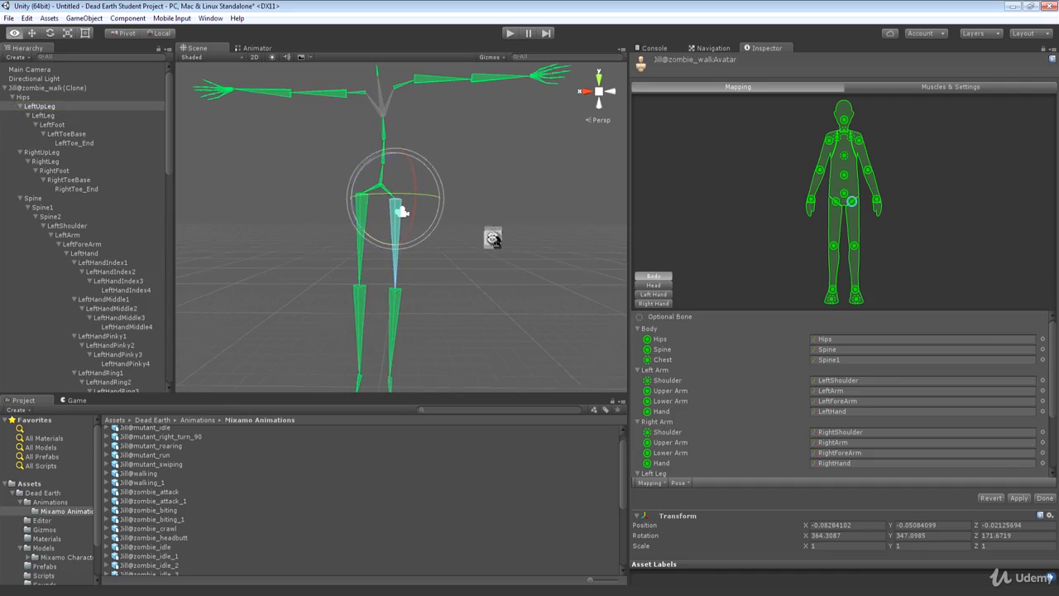
- Apply the corrected leg pose to the Jill@zombie_walk avatar and finish the avatar configuration
{"action": "mouse_move", "coordinate": [494, 239]}
{"action": "left_mouse_down", "text": "alt"}
{"action": "mouse_move", "coordinate": [496, 229]}
{"action": "mouse_move", "coordinate": [322, 236]}
{"action": "mouse_move", "coordinate": [456, 229]}
{"action": "mouse_move", "coordinate": [486, 244]}
{"action": "left_mouse_up", "text": "alt"}
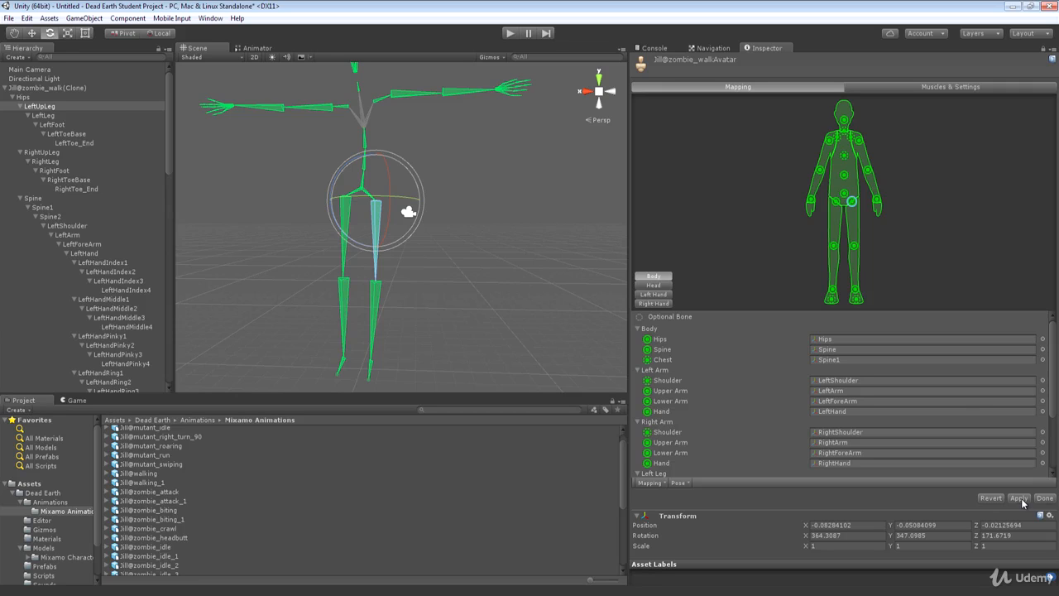
{"action": "left_click_drag", "start_coordinate": [461, 298], "coordinate": [515, 255], "text": "alt"}
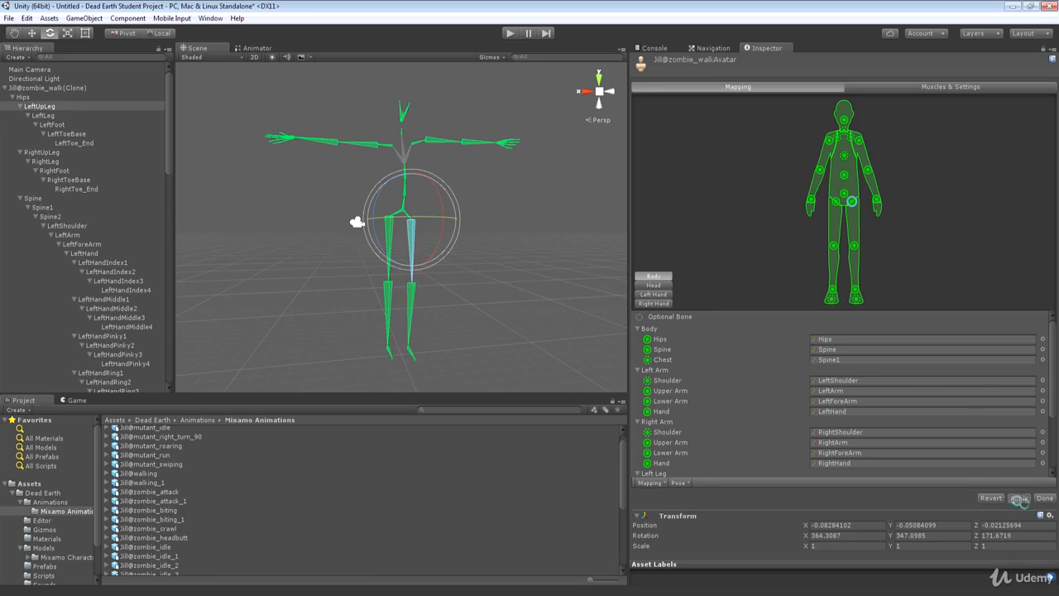
{"action": "left_click", "coordinate": [1018, 497]}
{"action": "left_click", "coordinate": [1045, 498]}
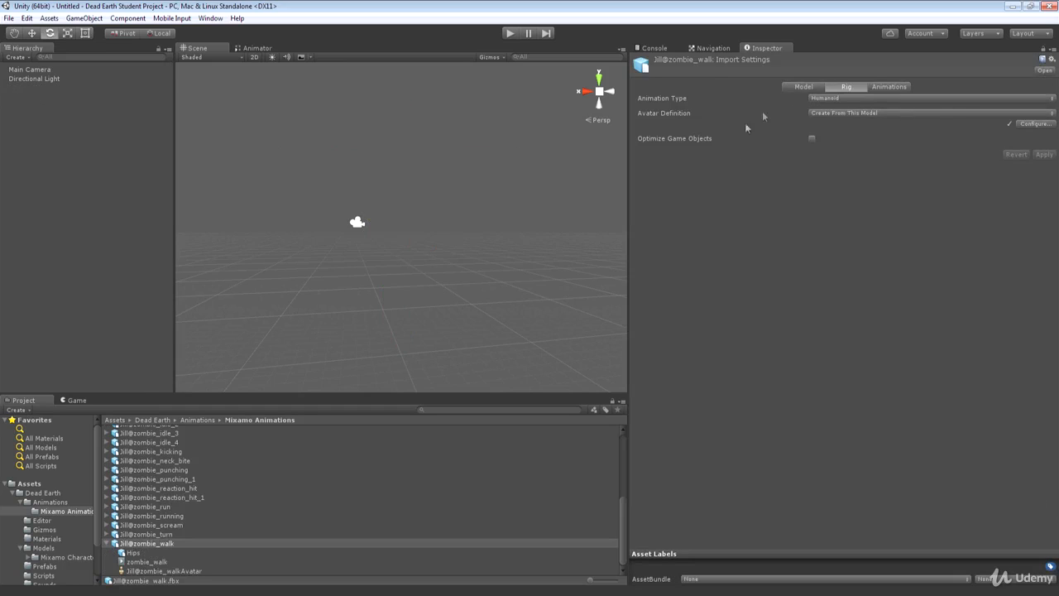
- Play the zombie_walk clip in the animation preview and examine the legs and feet from a low side view
{"action": "left_click", "coordinate": [885, 86]}
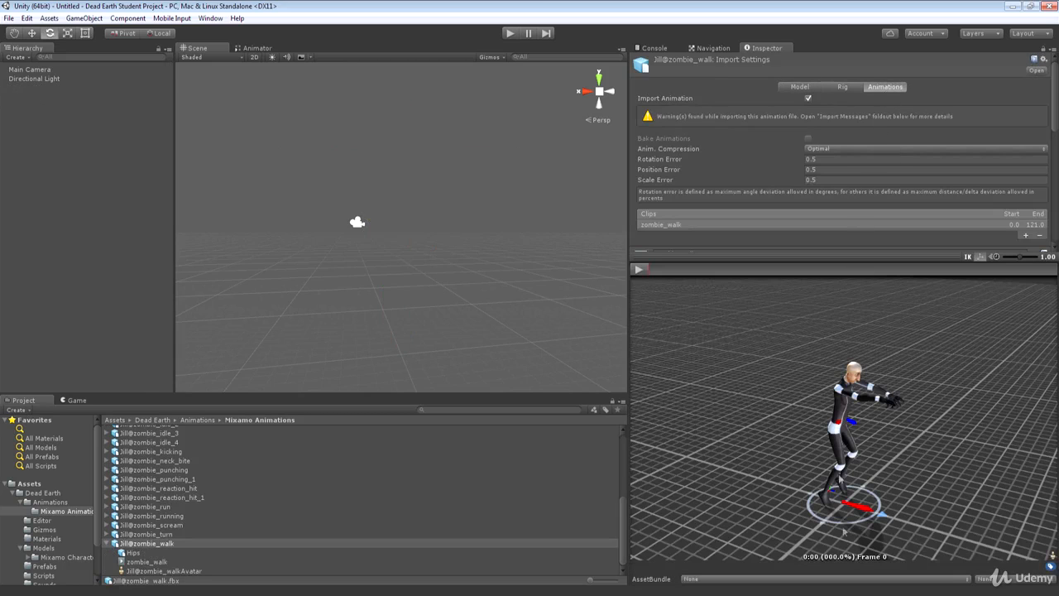
{"action": "left_click", "coordinate": [640, 270]}
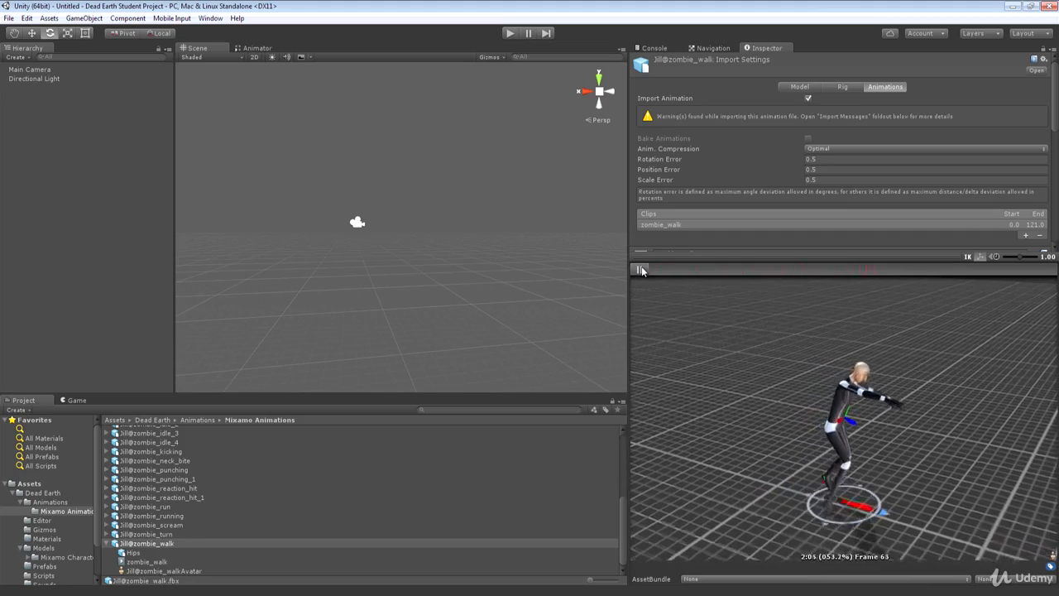
{"action": "left_click_drag", "start_coordinate": [791, 354], "coordinate": [837, 361]}
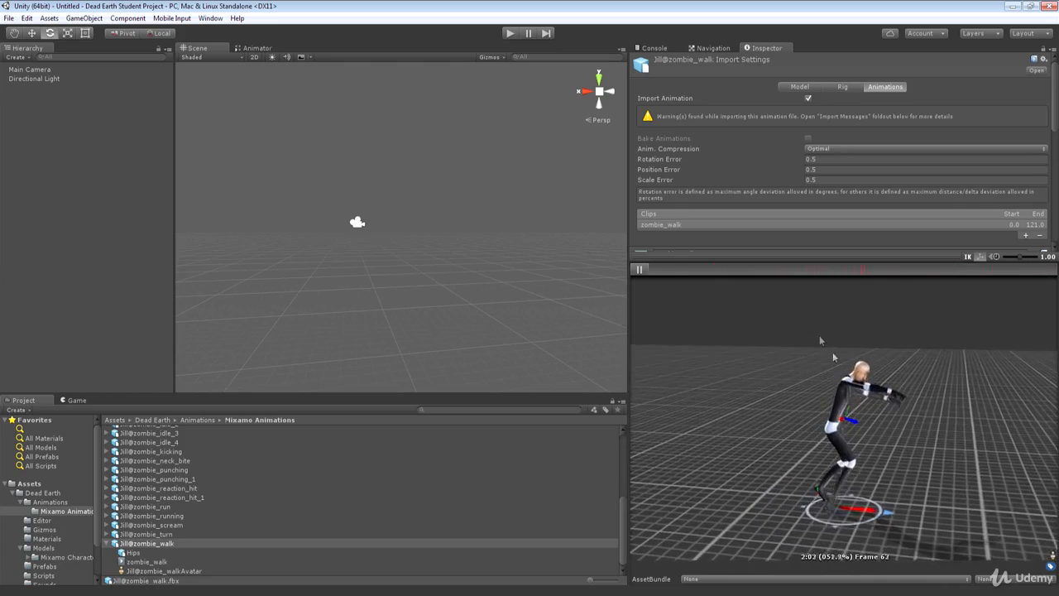
{"action": "left_click", "coordinate": [639, 271]}
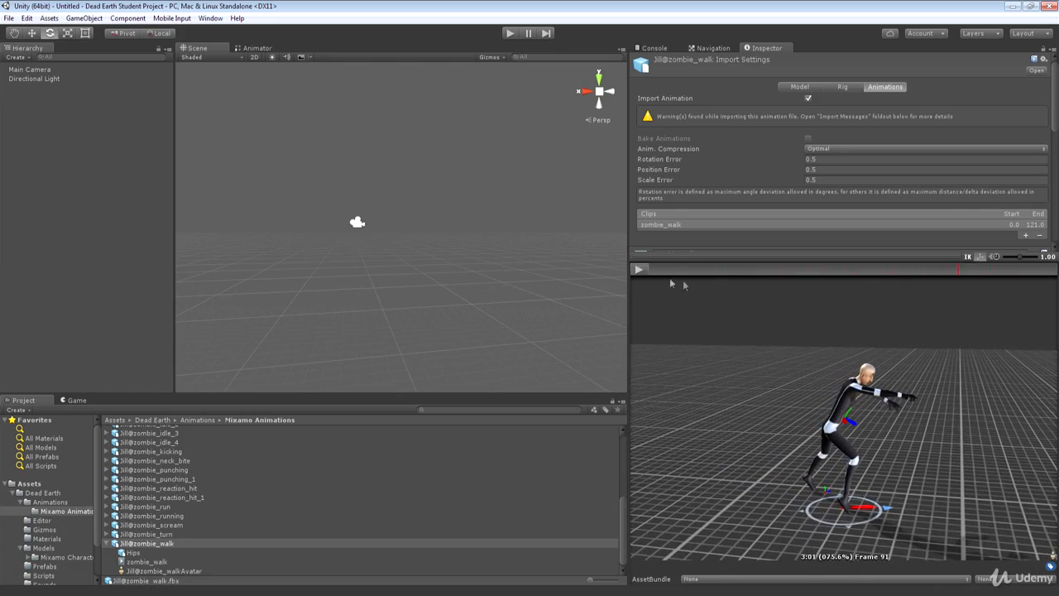
- Reopen the Jill@zombie_walk avatar configuration and rotate the RightFoot bone so its toes point downward
{"action": "left_click", "coordinate": [847, 87]}
{"action": "left_click", "coordinate": [1033, 124]}
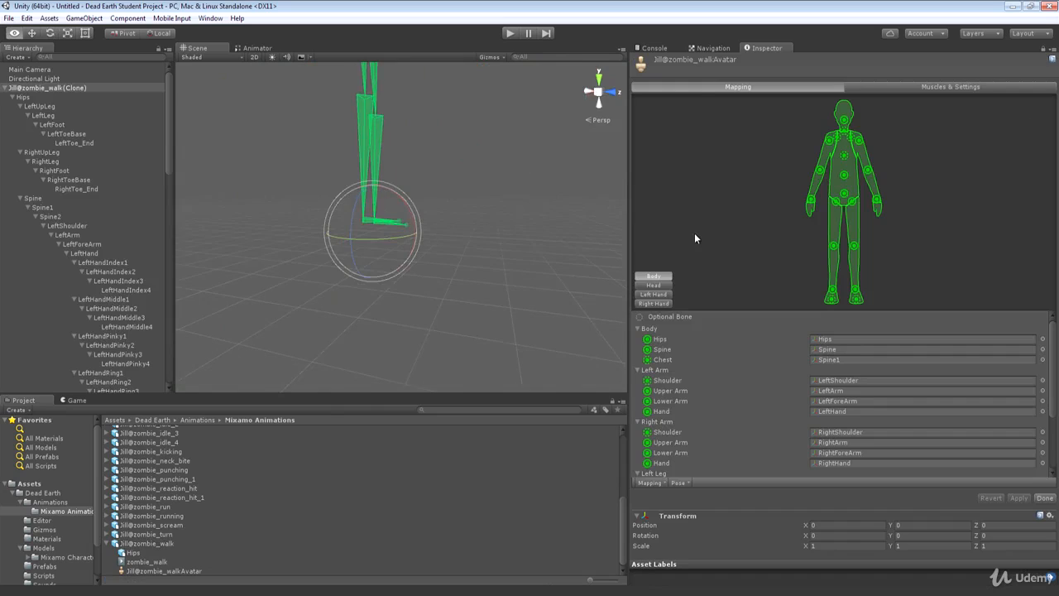
{"action": "key", "text": "e"}
{"action": "left_click", "coordinate": [420, 212]}
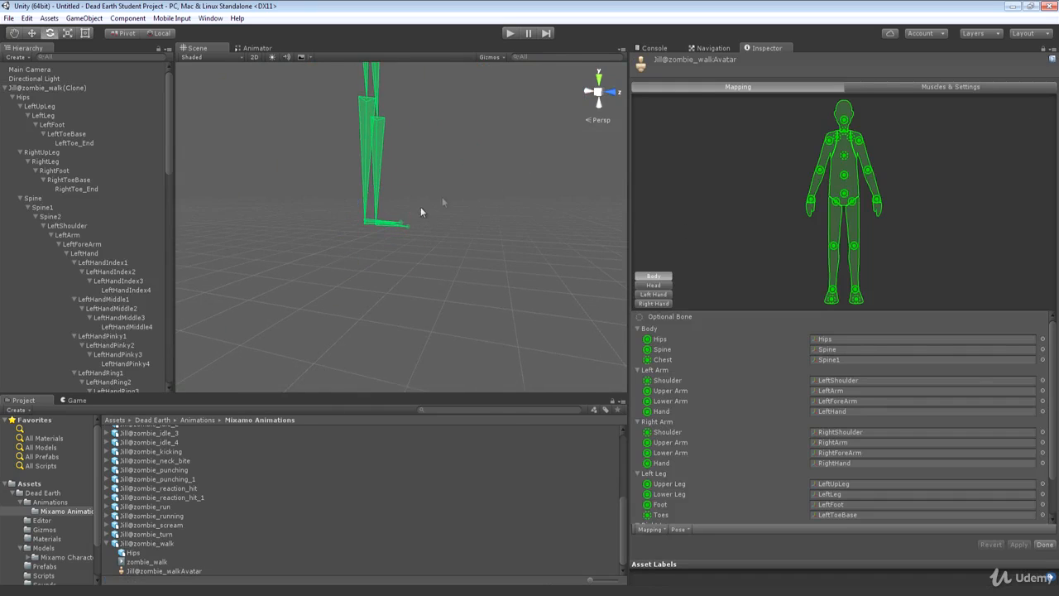
{"action": "left_click", "coordinate": [372, 225]}
{"action": "left_click_drag", "start_coordinate": [400, 200], "coordinate": [413, 247]}
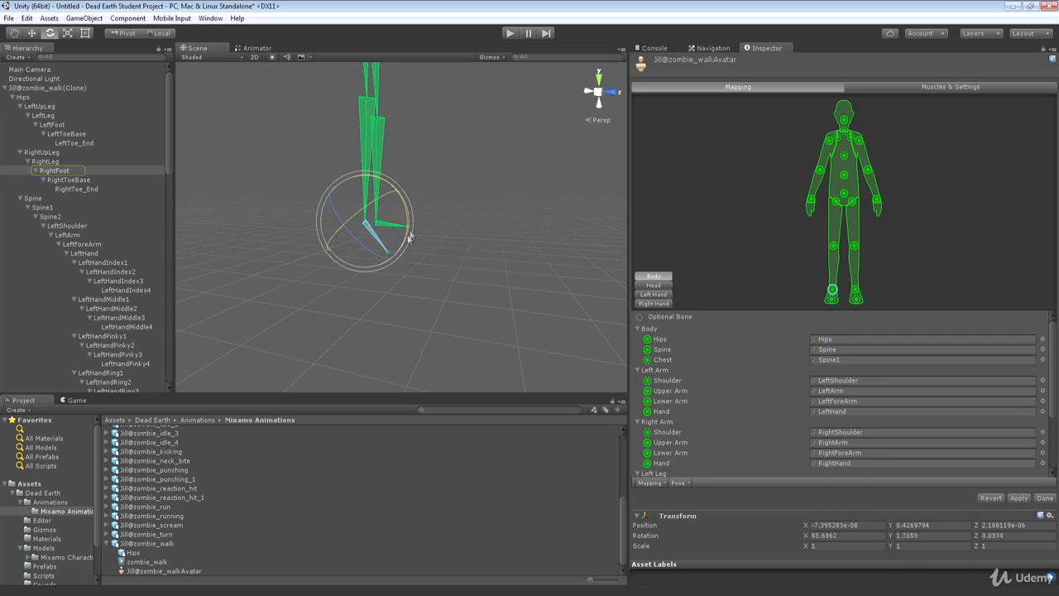
- Rotate the LeftFoot bone downward to match the right foot, then apply the pose and finish the avatar configuration
{"action": "left_click", "coordinate": [408, 218]}
{"action": "left_click", "coordinate": [389, 229]}
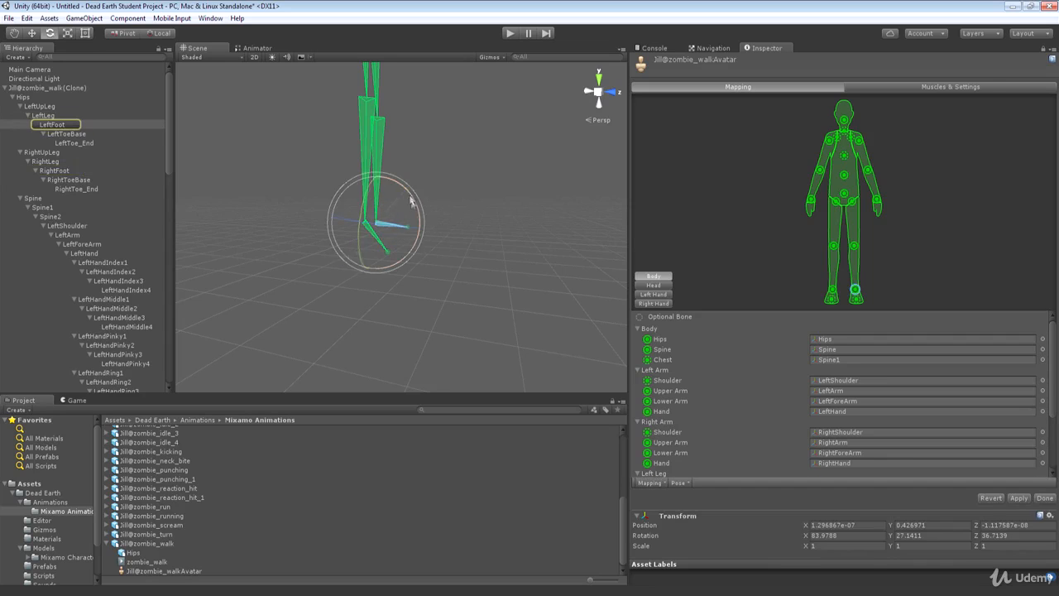
{"action": "left_click_drag", "start_coordinate": [410, 199], "coordinate": [986, 185]}
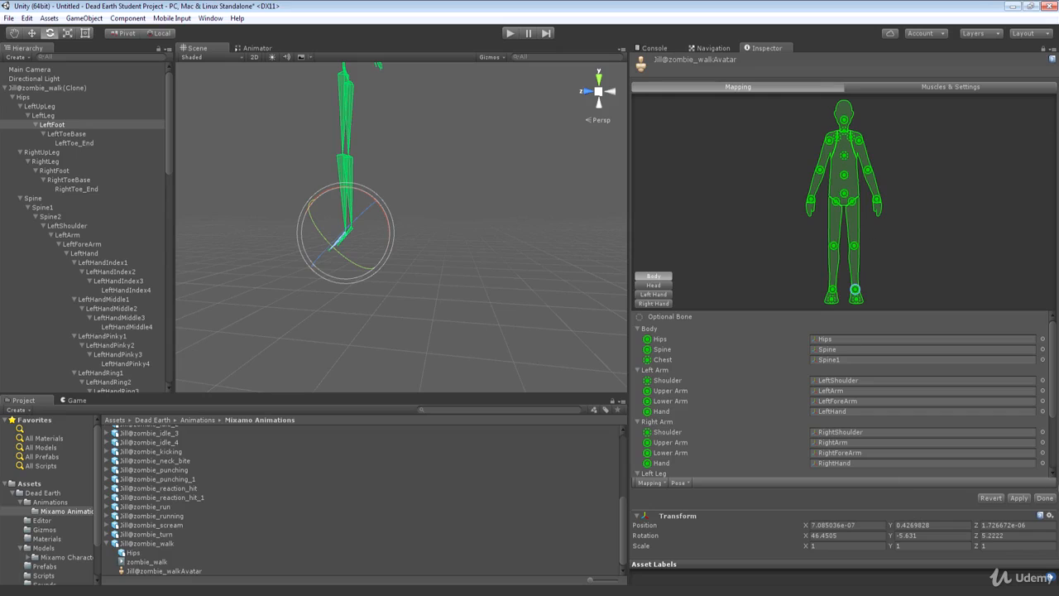
{"action": "left_click", "coordinate": [1018, 498]}
{"action": "left_click", "coordinate": [1042, 497]}
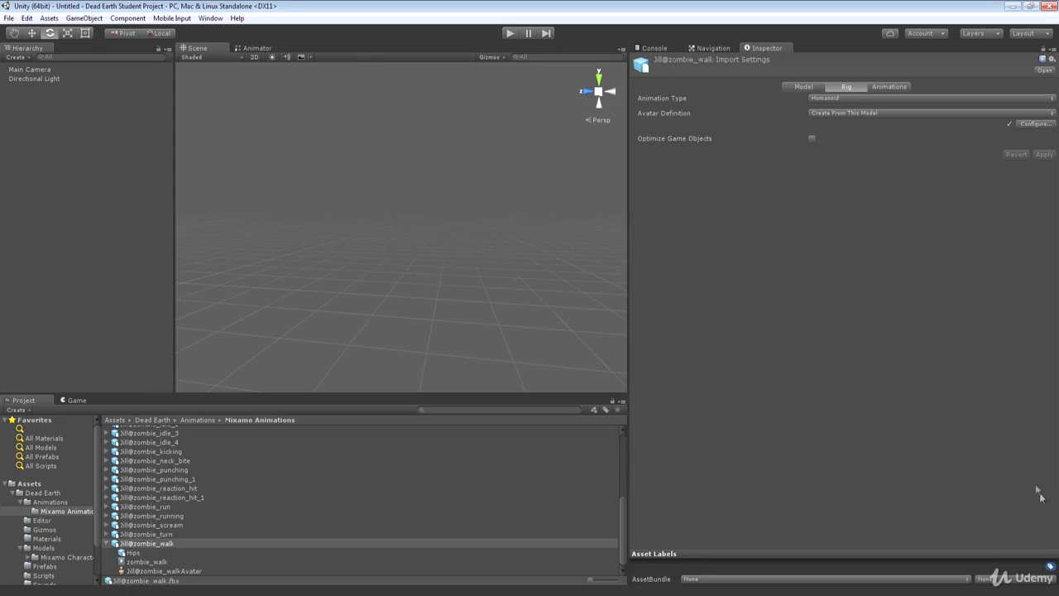
- Replay the zombie_walk clip in an enlarged preview to examine the foot motion, then restore the Inspector's size
{"action": "left_click", "coordinate": [882, 88]}
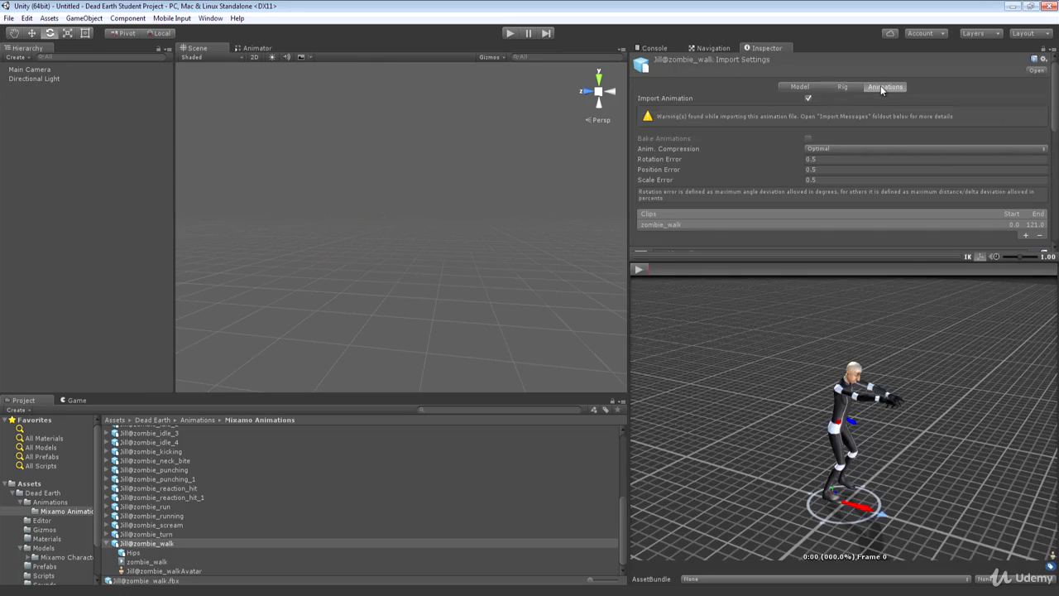
{"action": "left_click", "coordinate": [639, 270]}
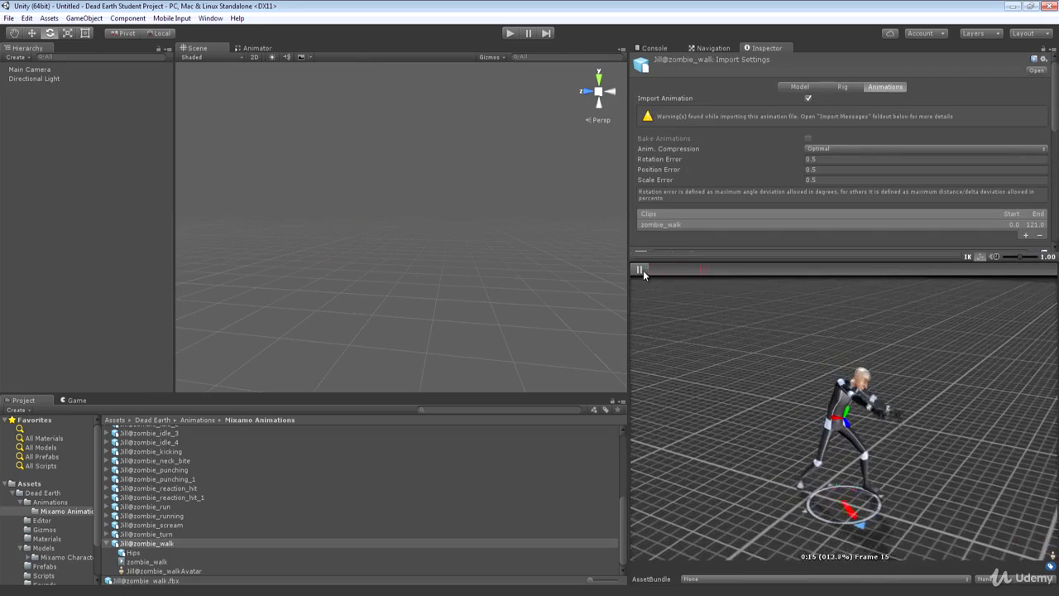
{"action": "left_click_drag", "start_coordinate": [742, 255], "coordinate": [725, 106]}
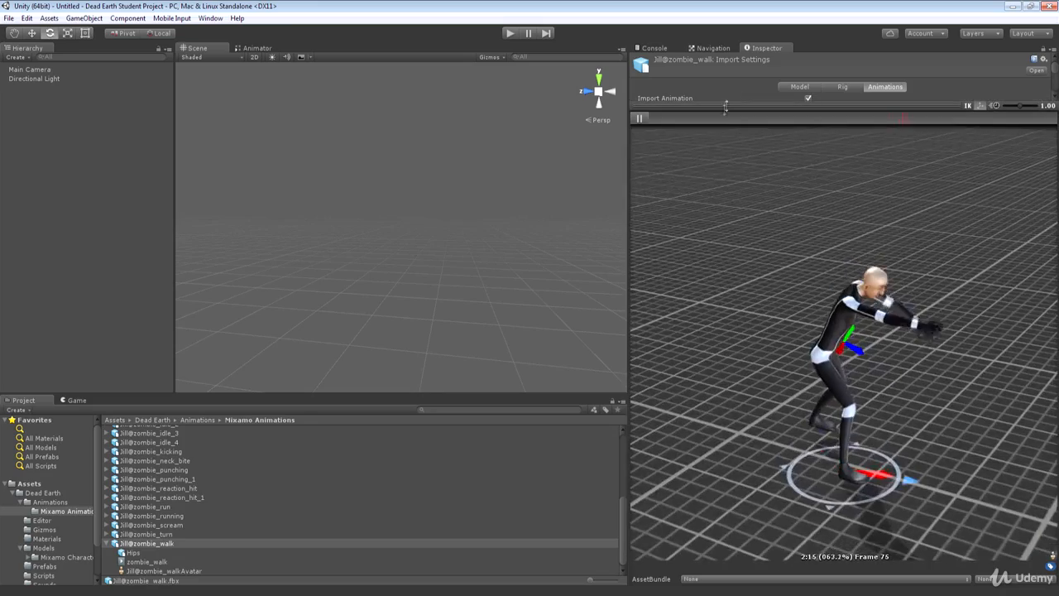
{"action": "left_click_drag", "start_coordinate": [629, 186], "coordinate": [385, 182]}
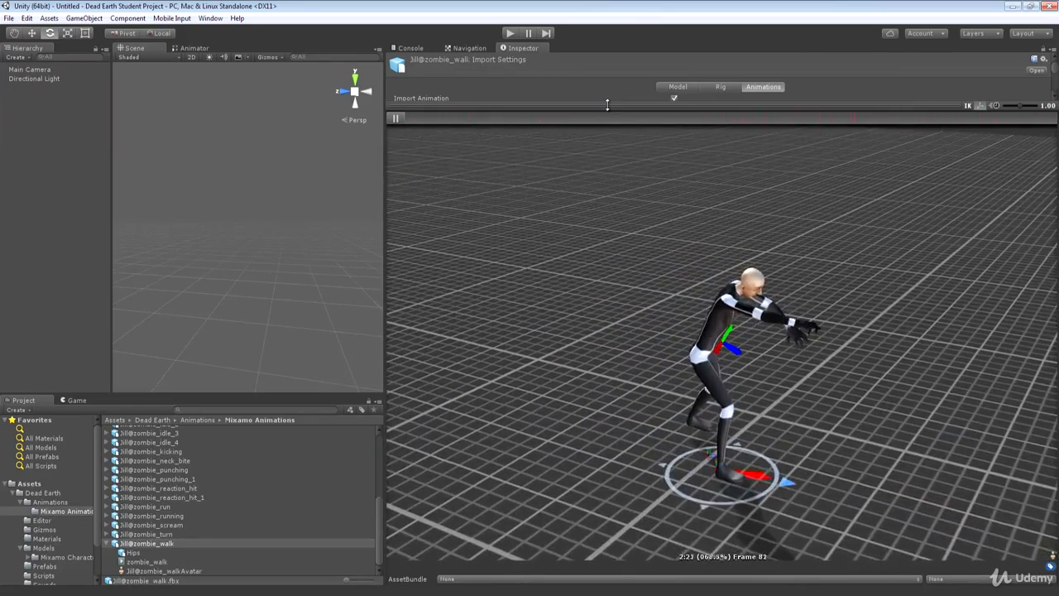
{"action": "left_click_drag", "start_coordinate": [607, 105], "coordinate": [612, 272]}
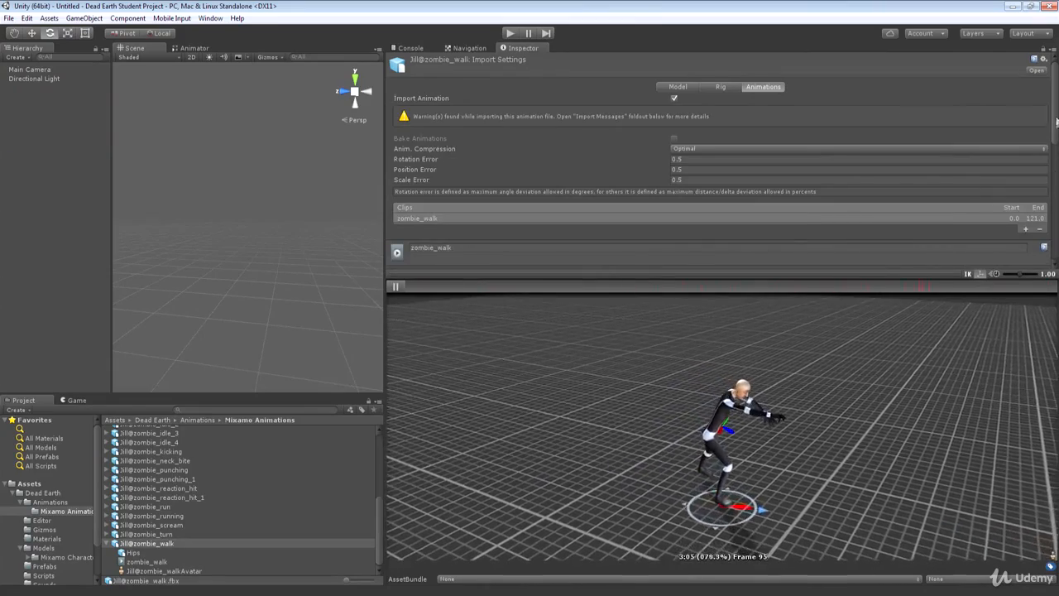
{"action": "left_click_drag", "start_coordinate": [1053, 123], "coordinate": [1056, 81]}
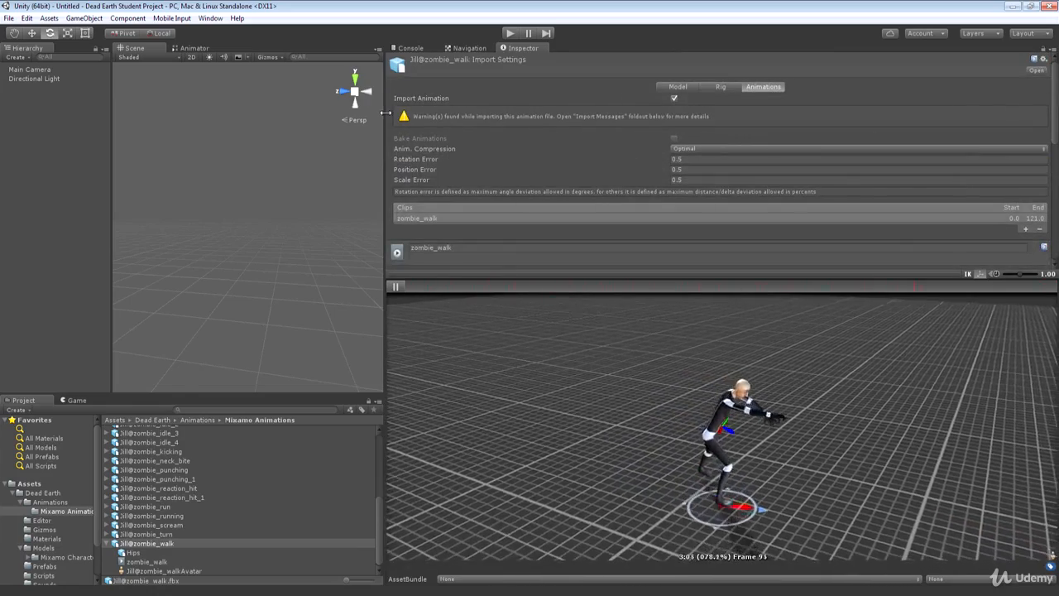
{"action": "left_click_drag", "start_coordinate": [385, 120], "coordinate": [630, 119]}
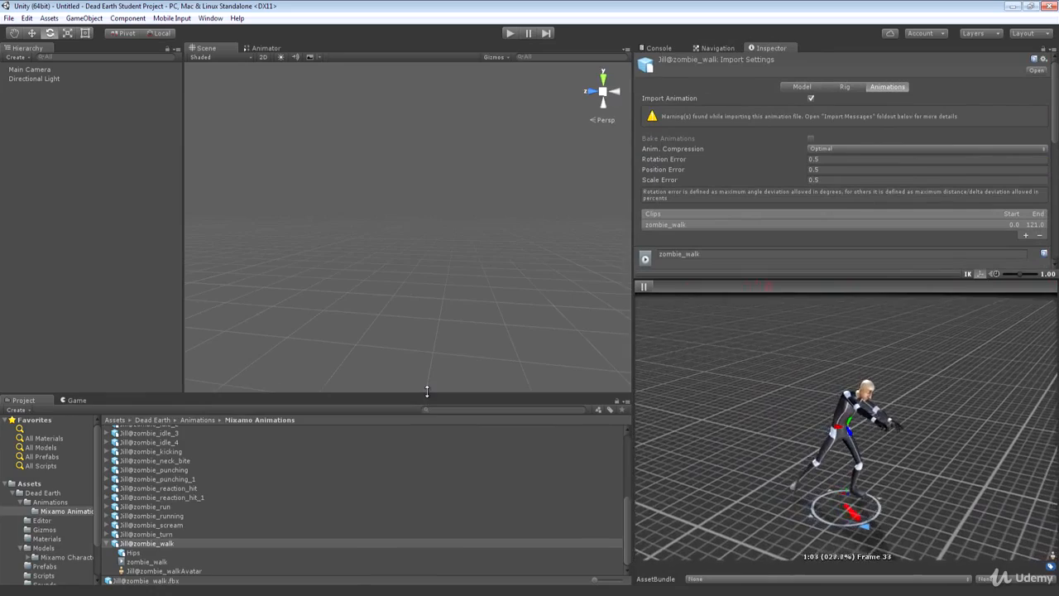
- Enlarge the Project asset list, collapse Jill@zombie_walk and select it among the Mixamo animations
{"action": "left_click_drag", "start_coordinate": [425, 394], "coordinate": [438, 157]}
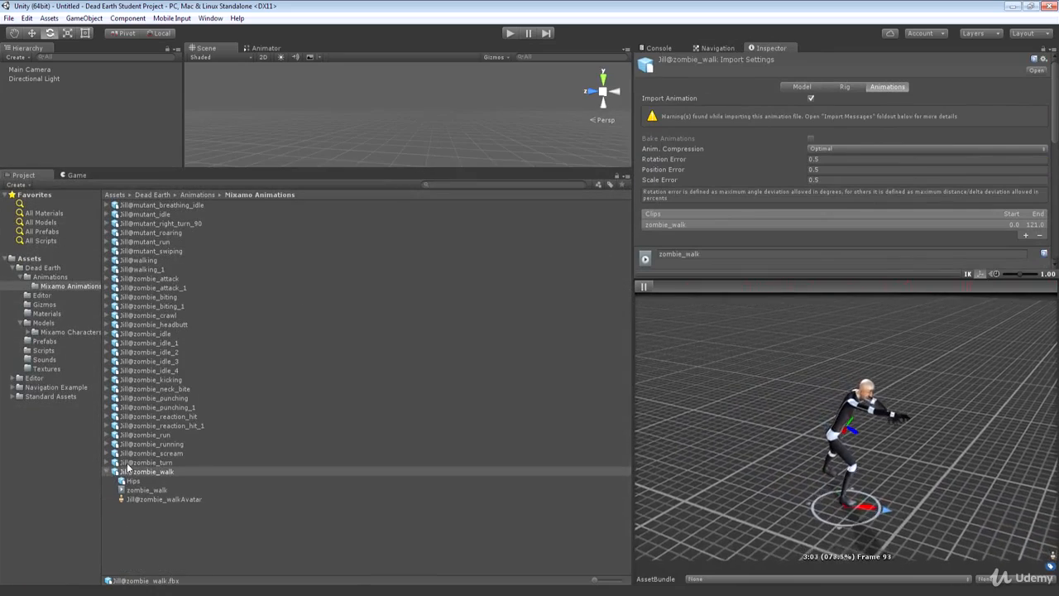
{"action": "left_click", "coordinate": [112, 462]}
{"action": "left_click", "coordinate": [107, 463]}
{"action": "left_click", "coordinate": [108, 471]}
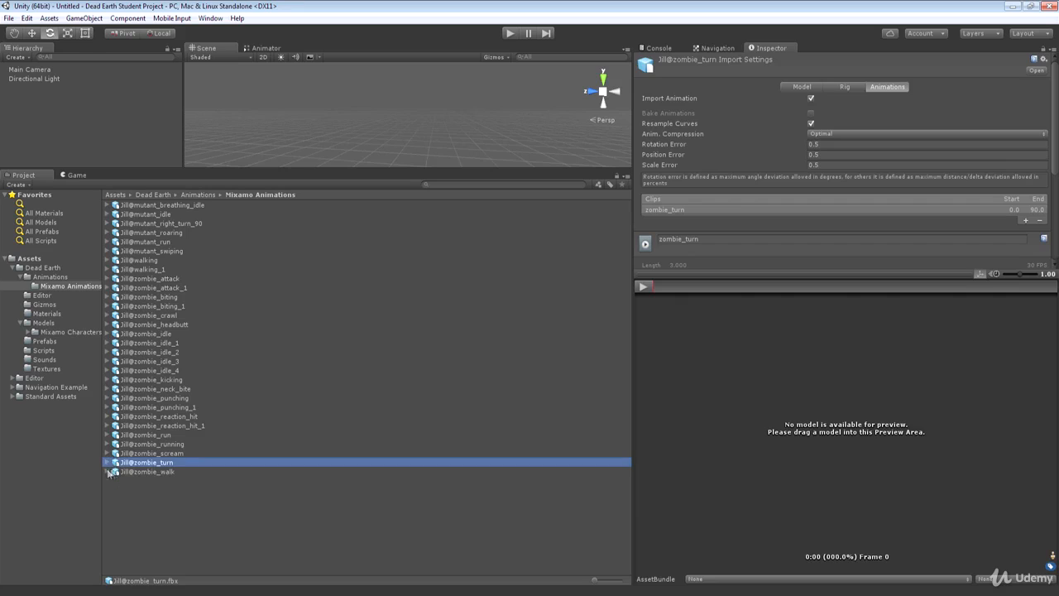
{"action": "left_click", "coordinate": [144, 472]}
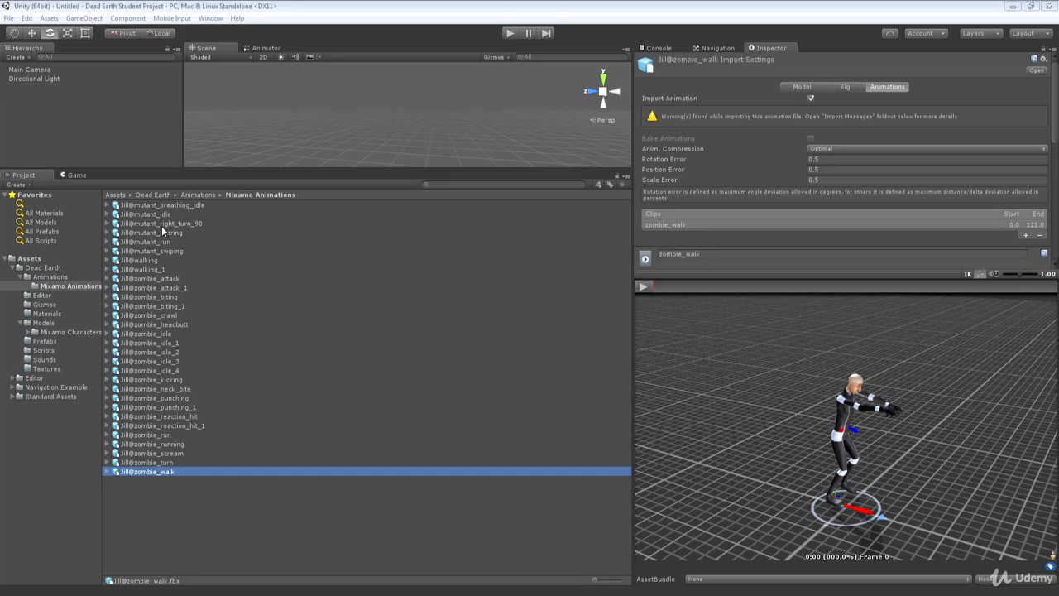
- Open the avatar configuration of the Jill (2) character, examine its T-pose from the front and close the configuration
{"action": "left_click", "coordinate": [74, 332]}
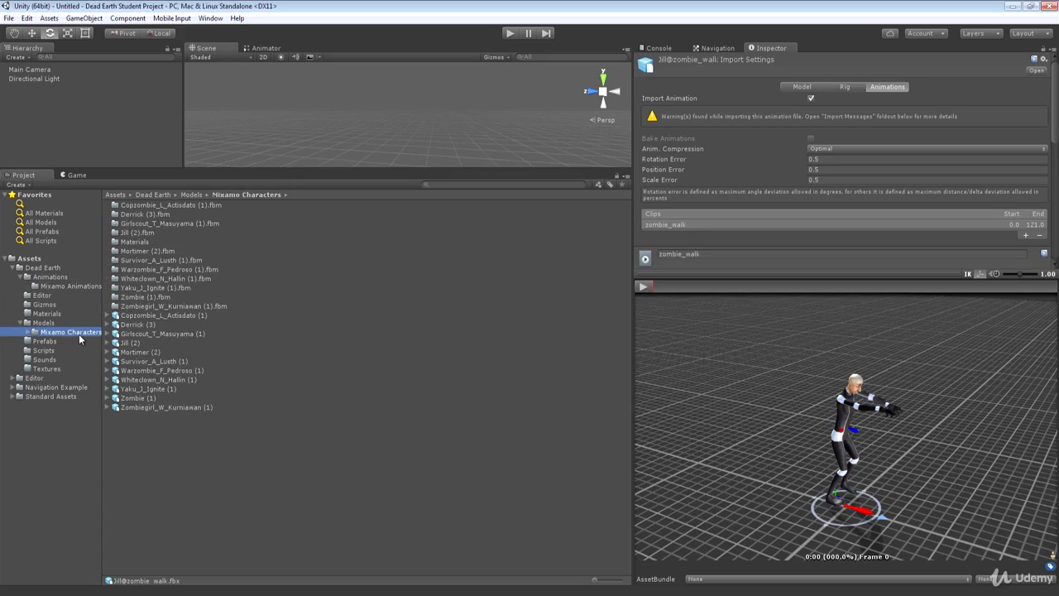
{"action": "left_click", "coordinate": [124, 343]}
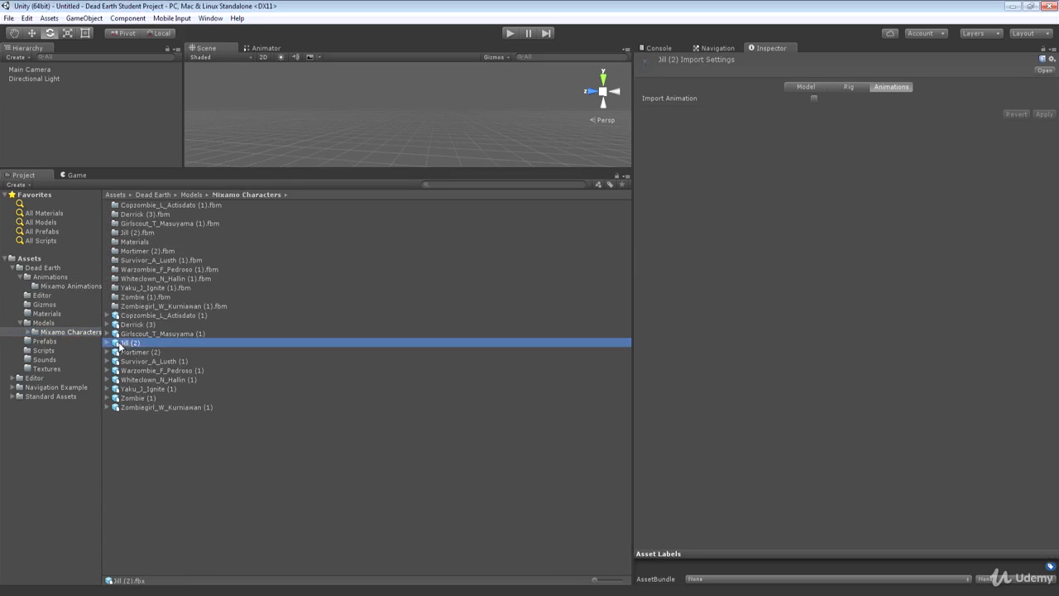
{"action": "left_click", "coordinate": [848, 87]}
{"action": "left_click", "coordinate": [1032, 129]}
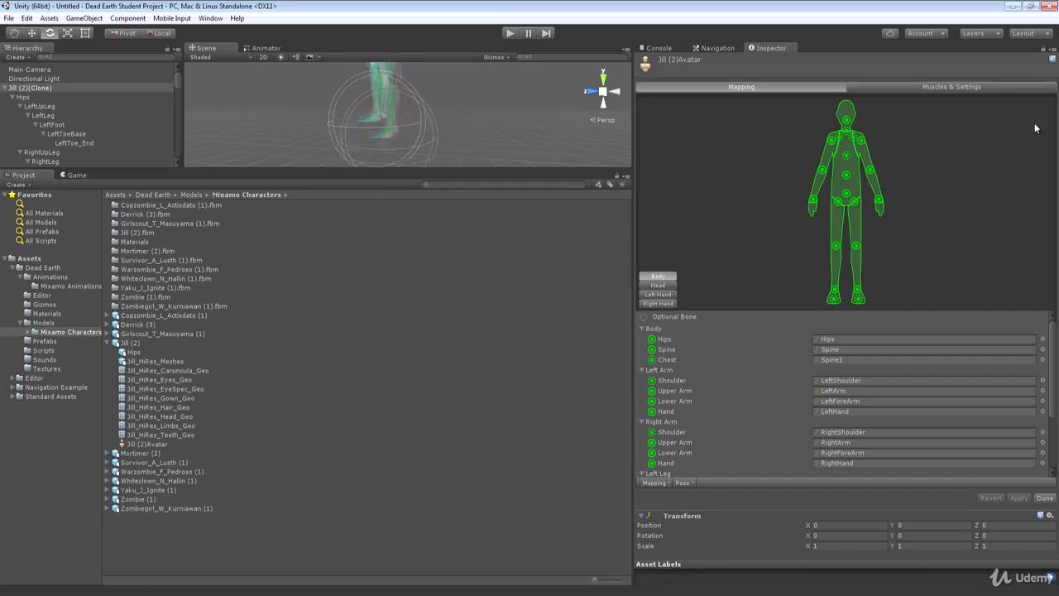
{"action": "left_click_drag", "start_coordinate": [515, 170], "coordinate": [513, 266]}
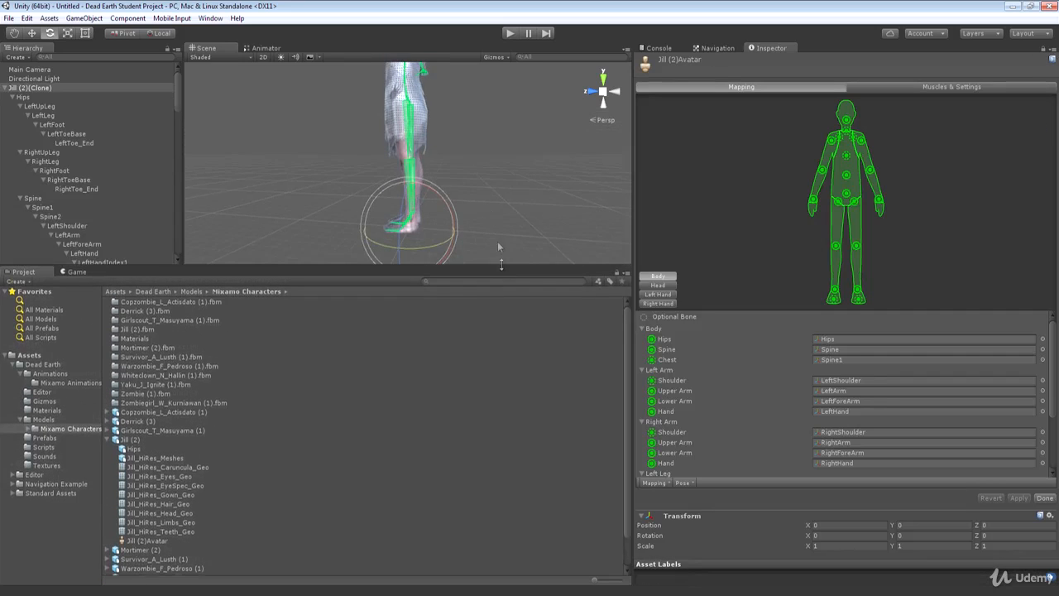
{"action": "right_click_drag", "start_coordinate": [499, 170], "coordinate": [745, 162]}
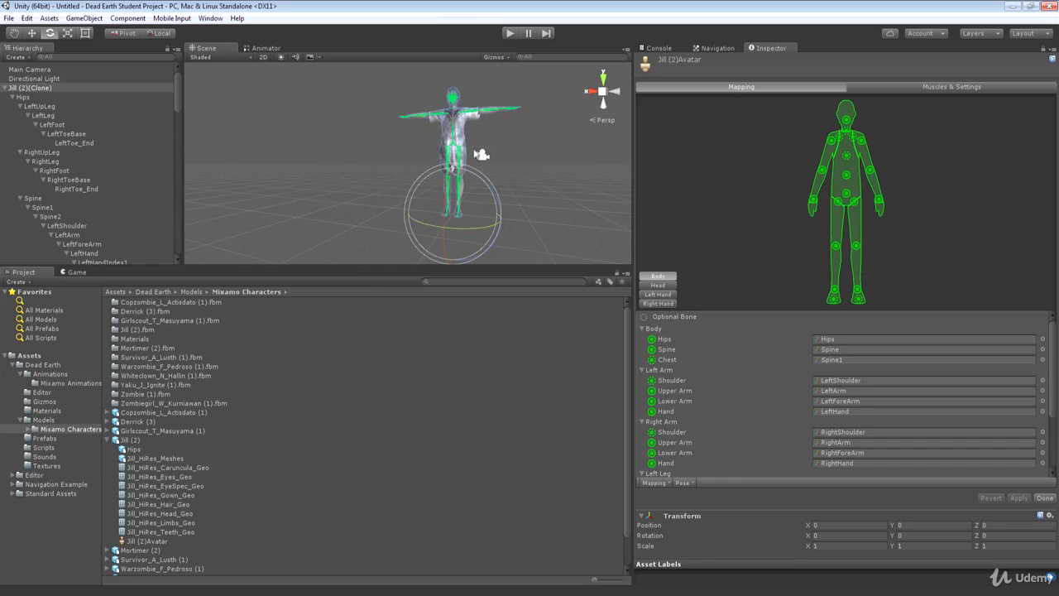
{"action": "left_click", "coordinate": [108, 440]}
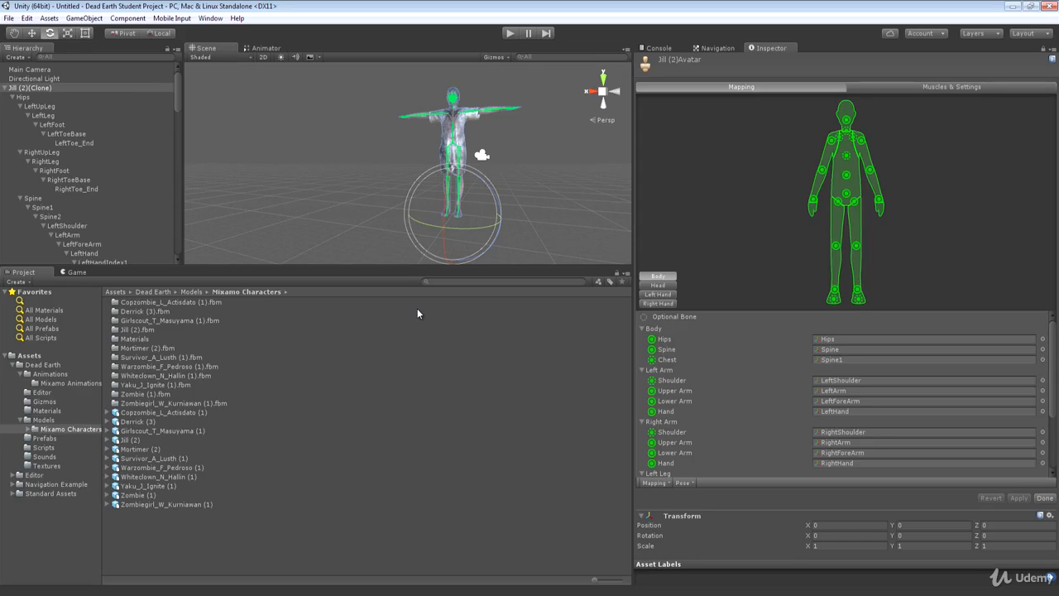
{"action": "left_click", "coordinate": [61, 383]}
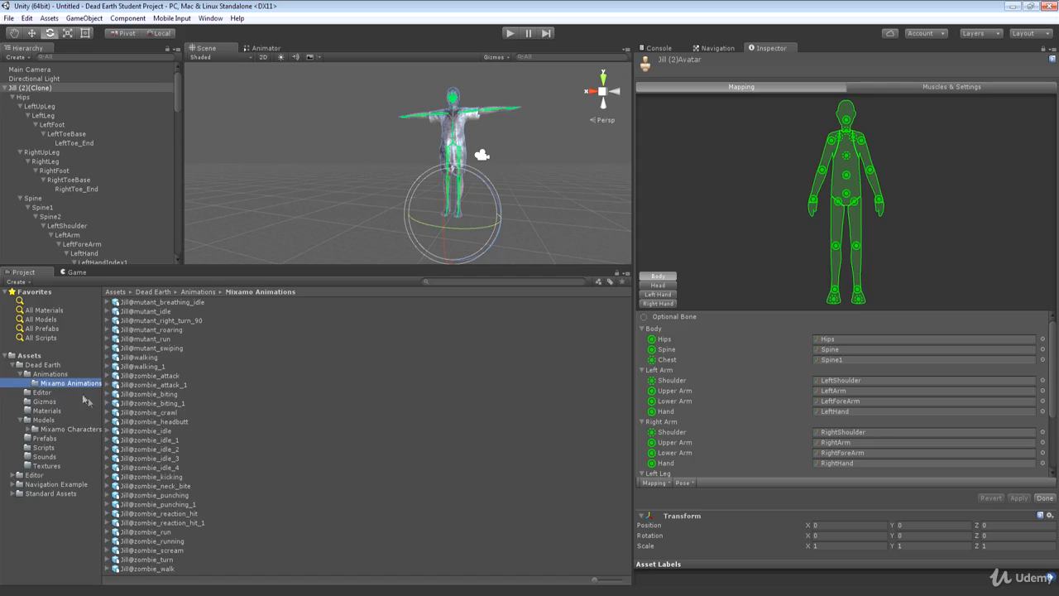
{"action": "left_click", "coordinate": [146, 568]}
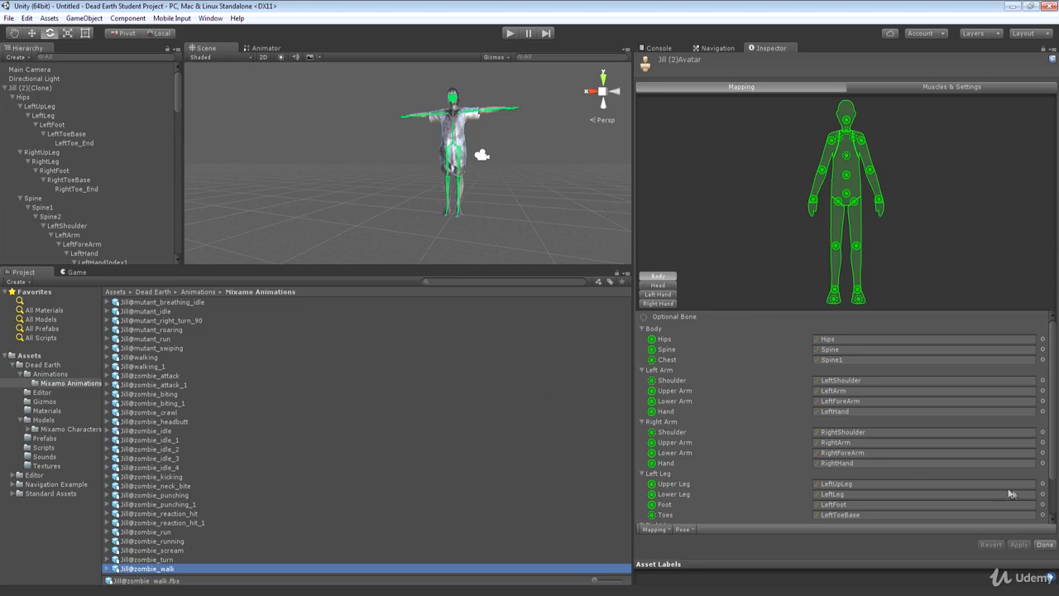
{"action": "left_click", "coordinate": [1045, 543]}
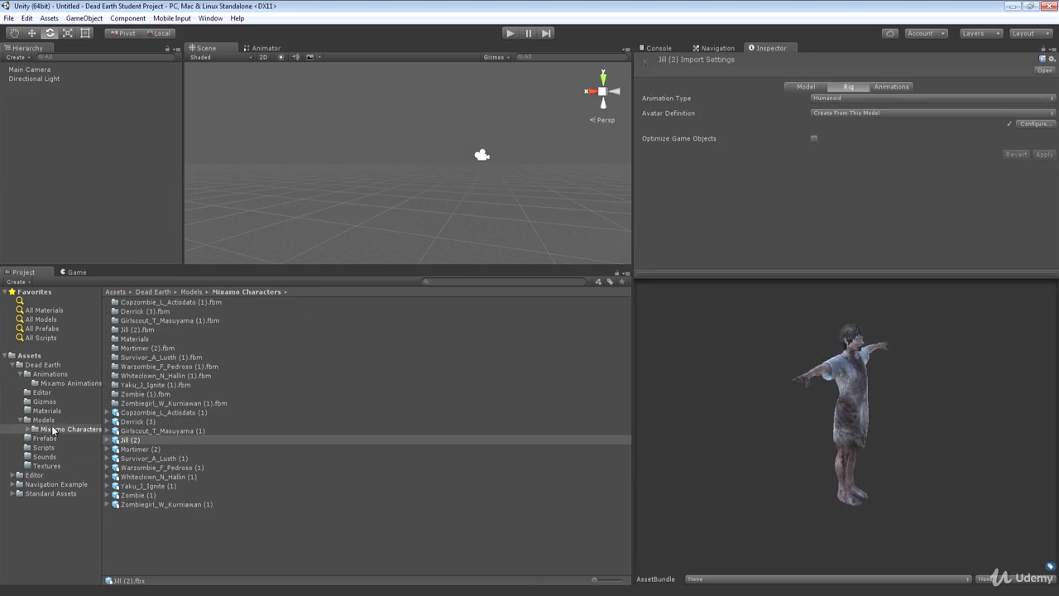
- Set the Jill@zombie_walk rig's Avatar Definition to Copy From Other Avatar with Jill (2)Avatar as the source
{"action": "left_click", "coordinate": [58, 384]}
{"action": "left_click", "coordinate": [157, 568]}
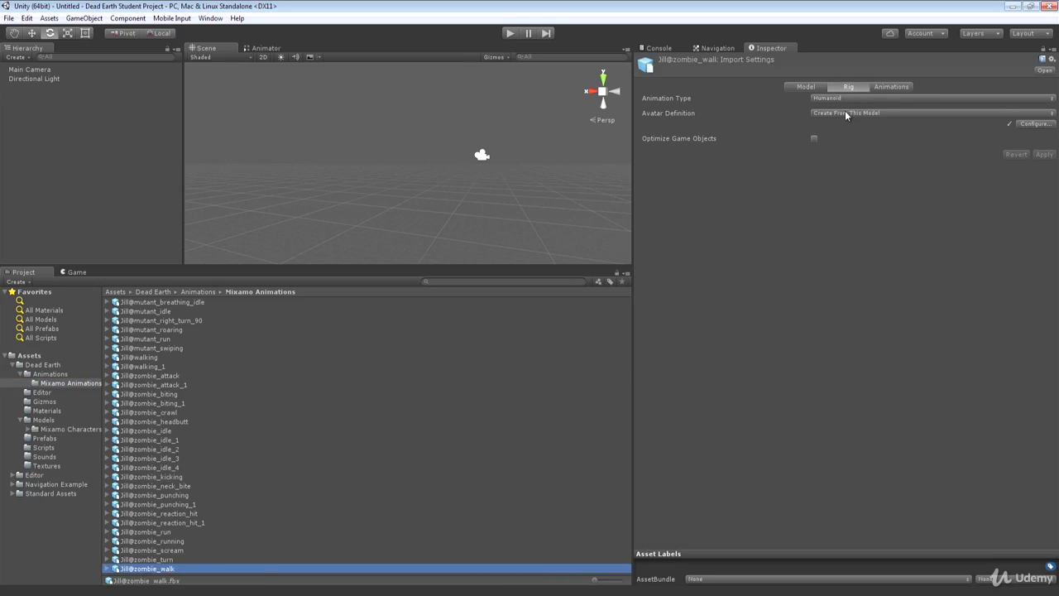
{"action": "left_click", "coordinate": [849, 111]}
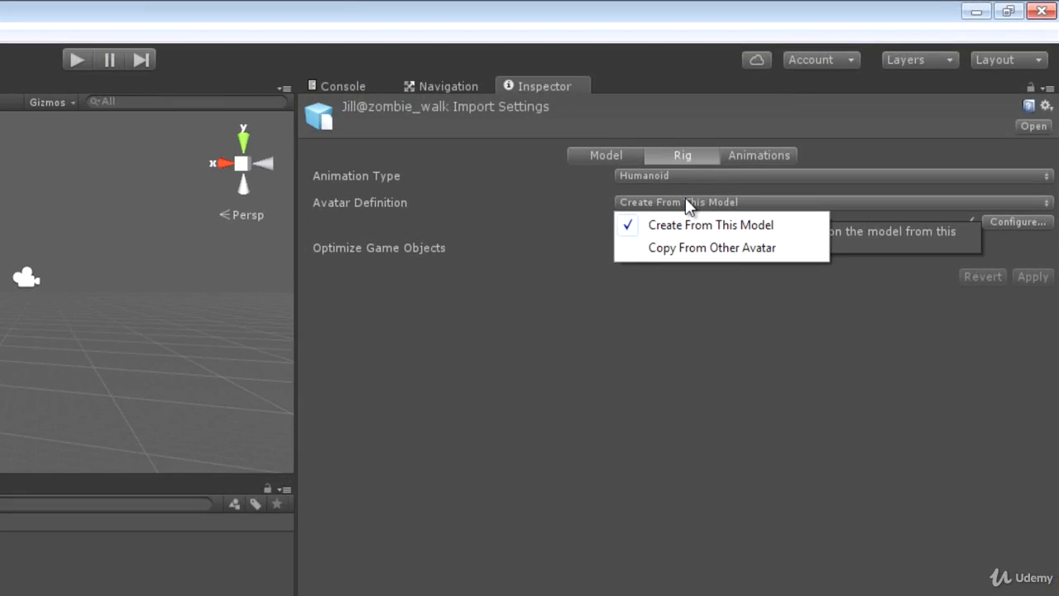
{"action": "left_click", "coordinate": [682, 248]}
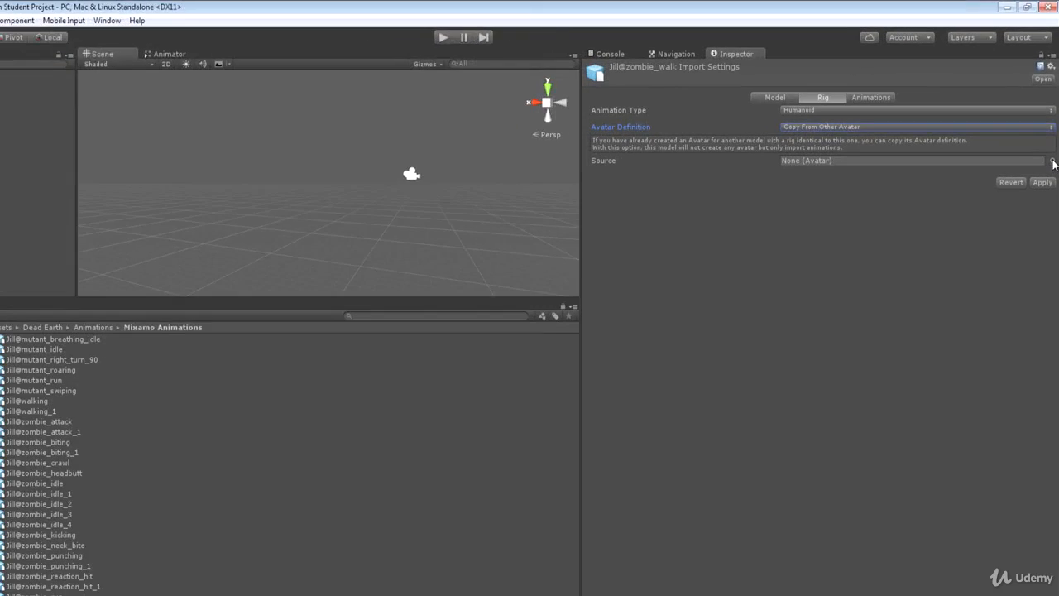
{"action": "left_click", "coordinate": [1052, 161]}
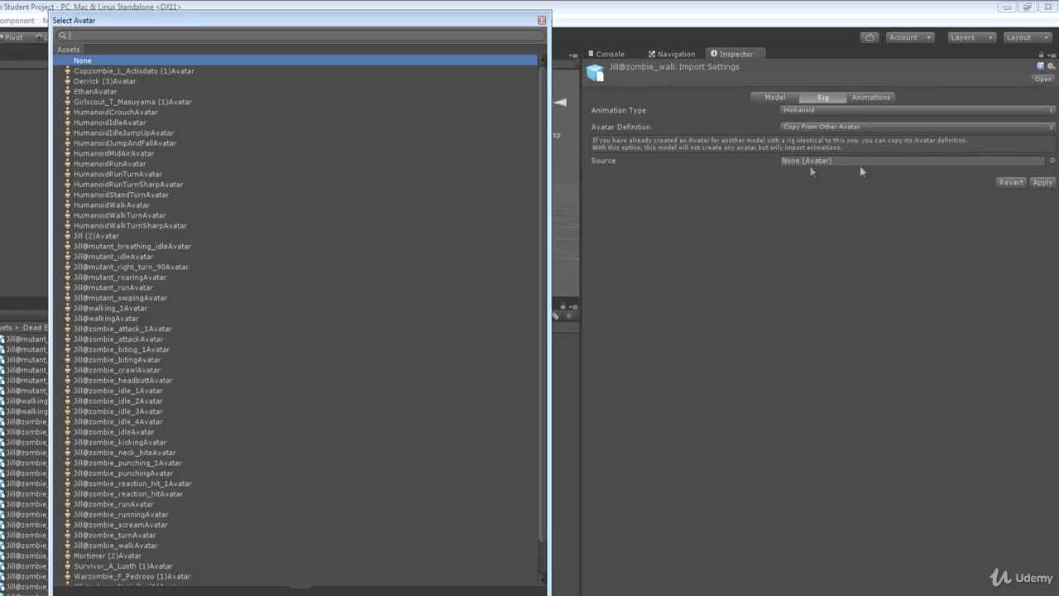
{"action": "left_click", "coordinate": [86, 237]}
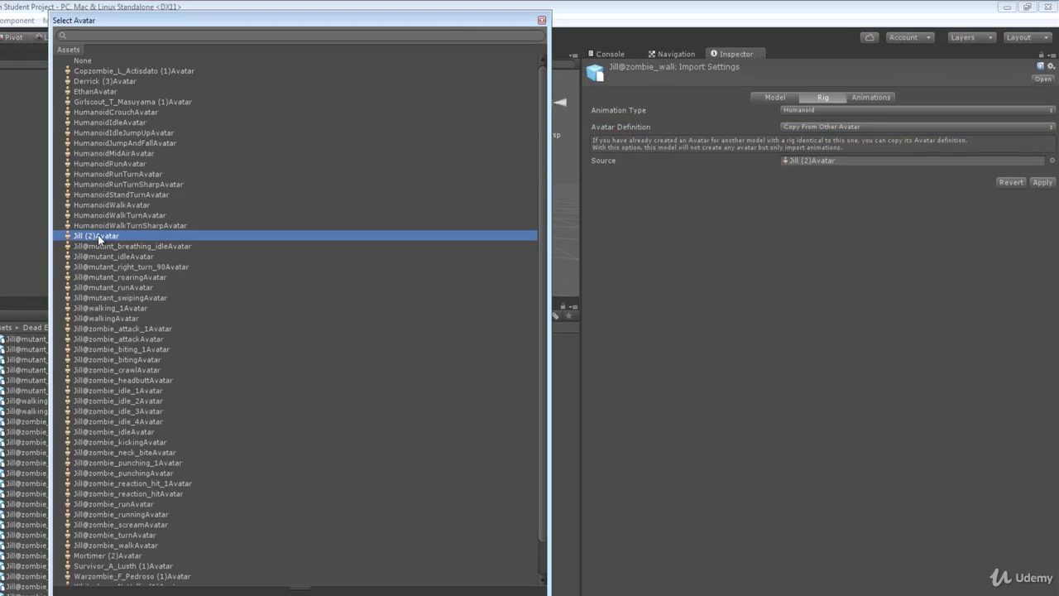
{"action": "double_click", "coordinate": [98, 237]}
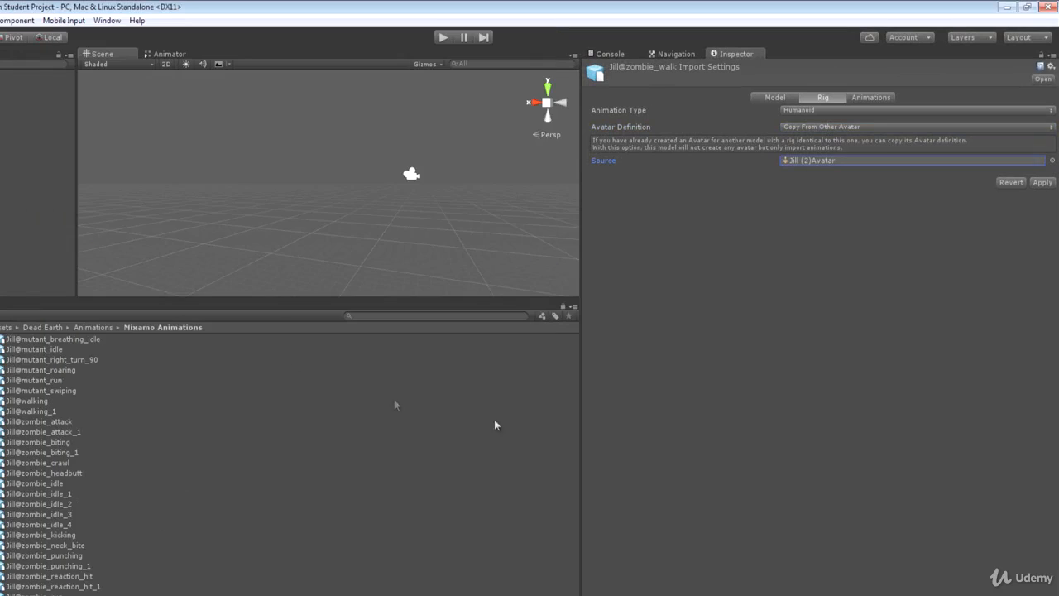
- Apply the copied avatar to the Jill@zombie_walk rig and collapse the asset, updating the avatar from its source and reapplying it
{"action": "left_click", "coordinate": [1042, 182]}
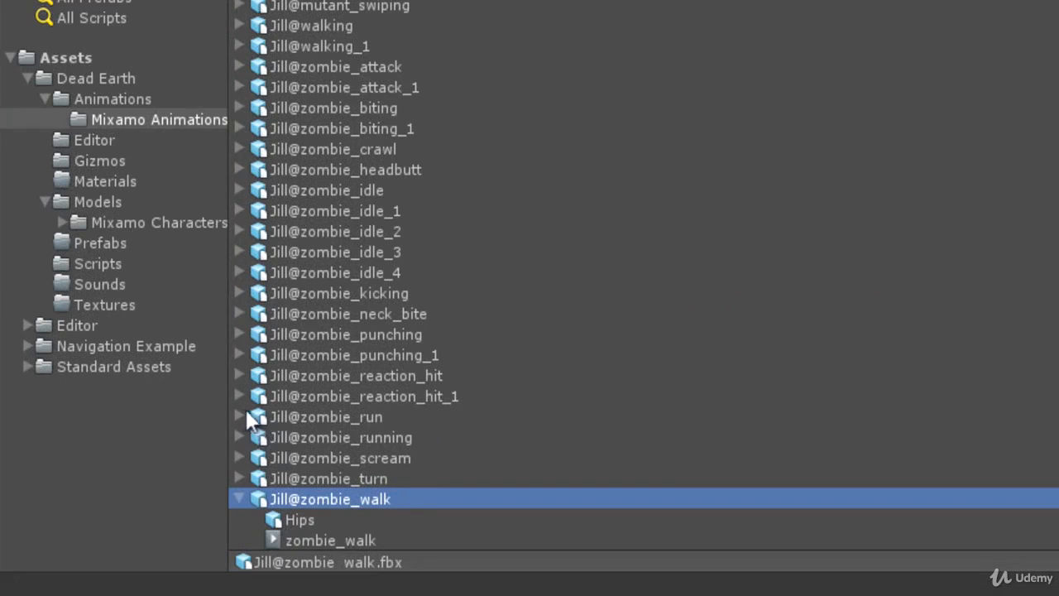
{"action": "left_click", "coordinate": [242, 409]}
{"action": "left_click", "coordinate": [241, 408]}
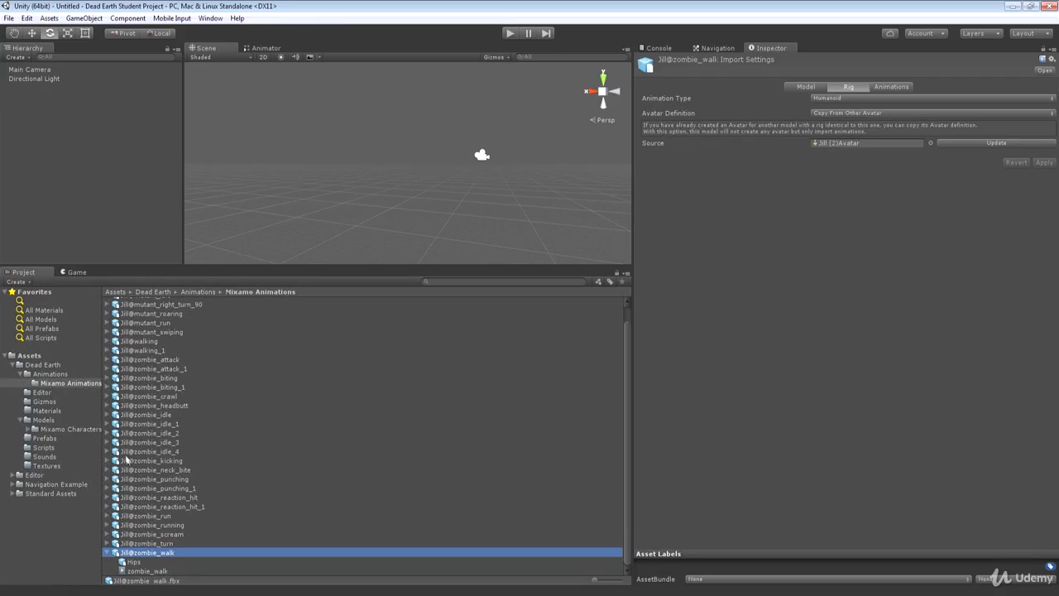
{"action": "left_click", "coordinate": [107, 553]}
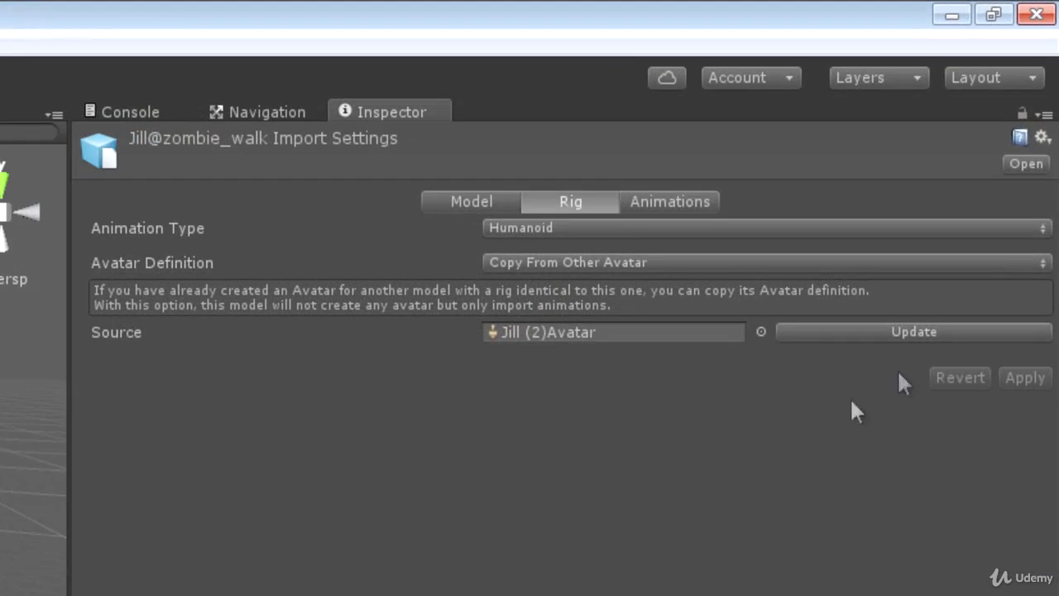
{"action": "left_click", "coordinate": [861, 331]}
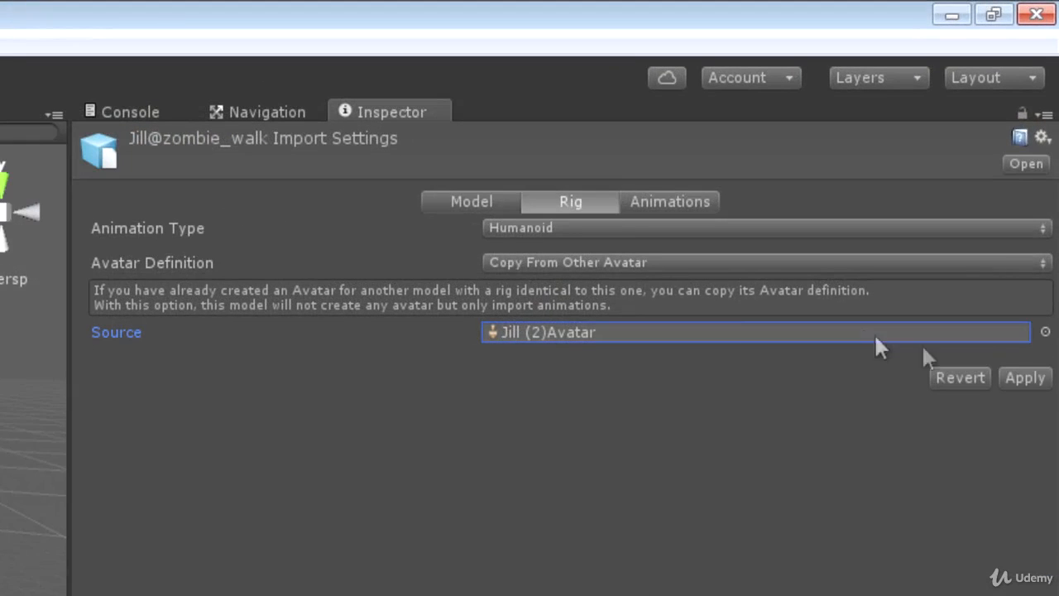
{"action": "left_click", "coordinate": [1020, 374]}
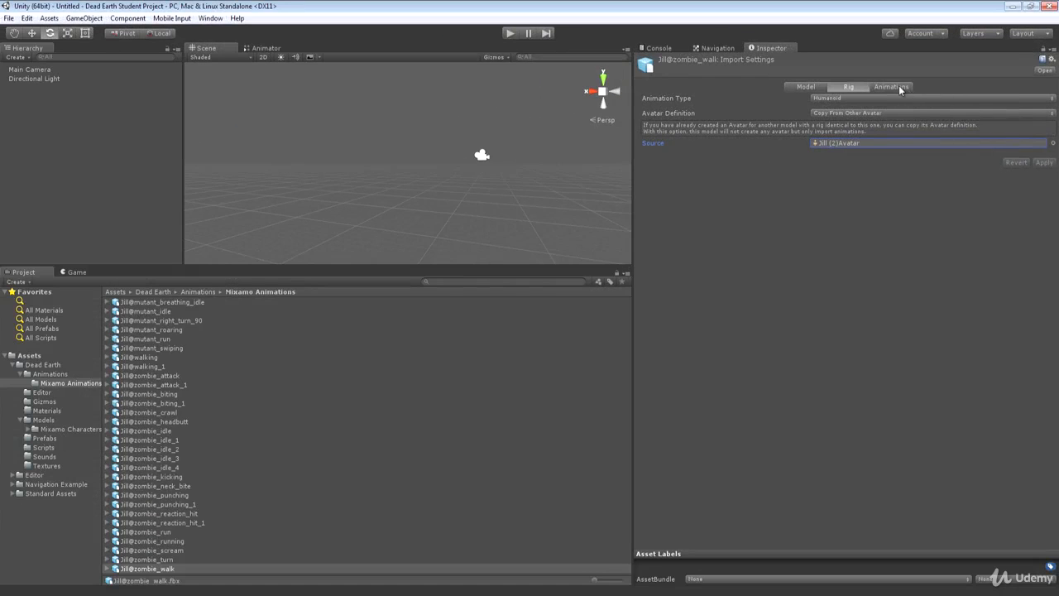
- Play the zombie_walk clip in an enlarged animation preview to check the retargeted motion
{"action": "left_click", "coordinate": [891, 87]}
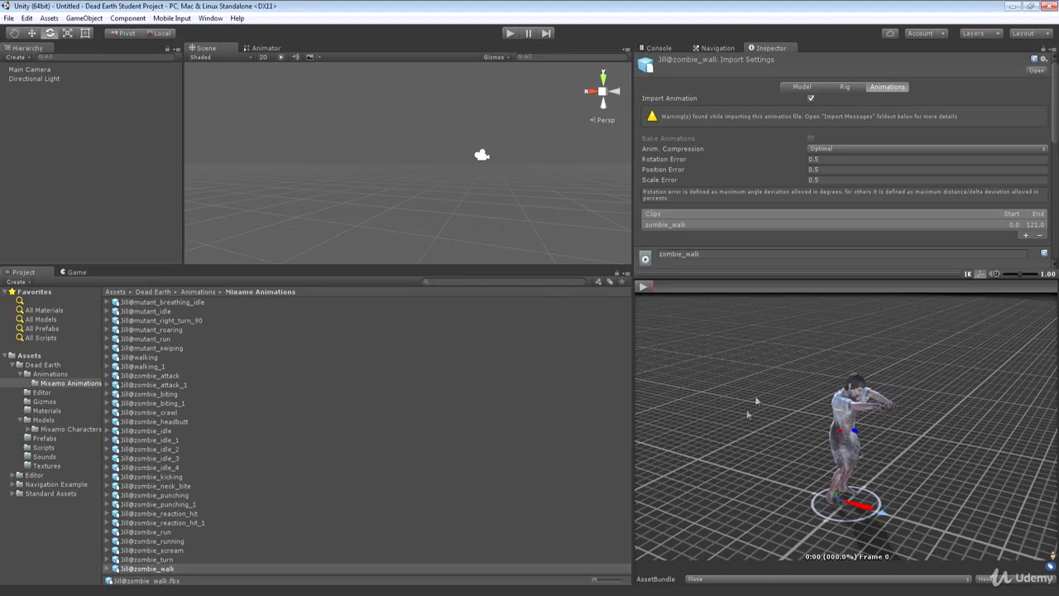
{"action": "left_click_drag", "start_coordinate": [683, 273], "coordinate": [683, 182]}
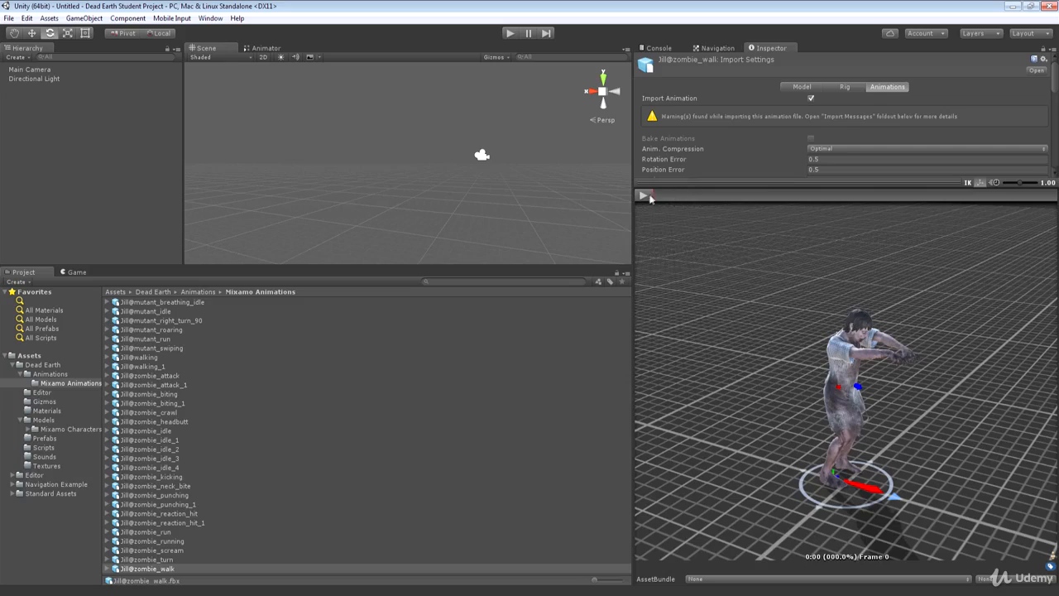
{"action": "left_click", "coordinate": [645, 195]}
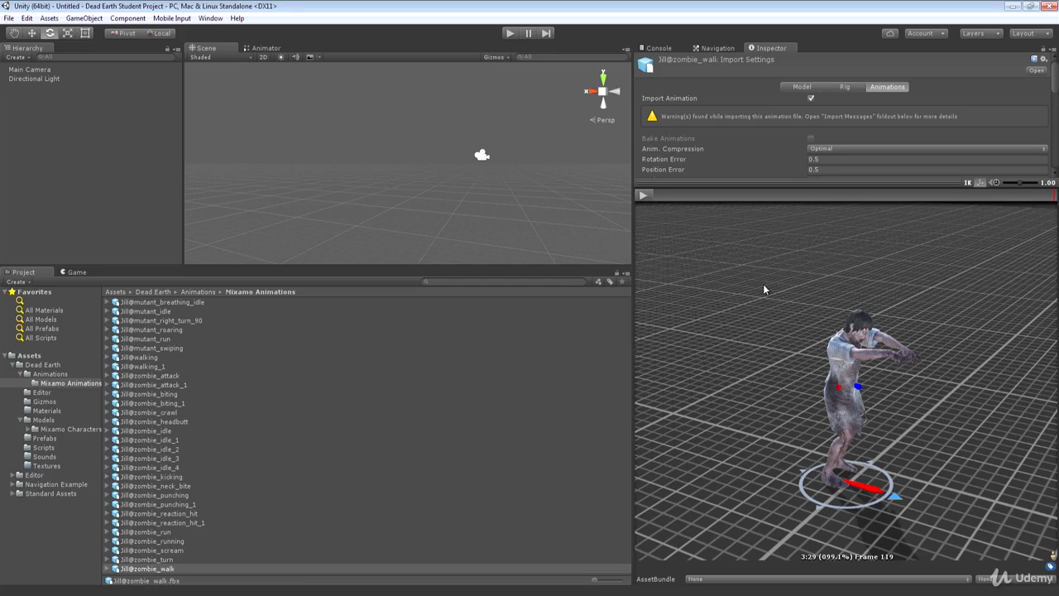
- Play the zombie_walk clip on the Zombie (1) model and on another Mixamo character in the preview
{"action": "left_click", "coordinate": [61, 431]}
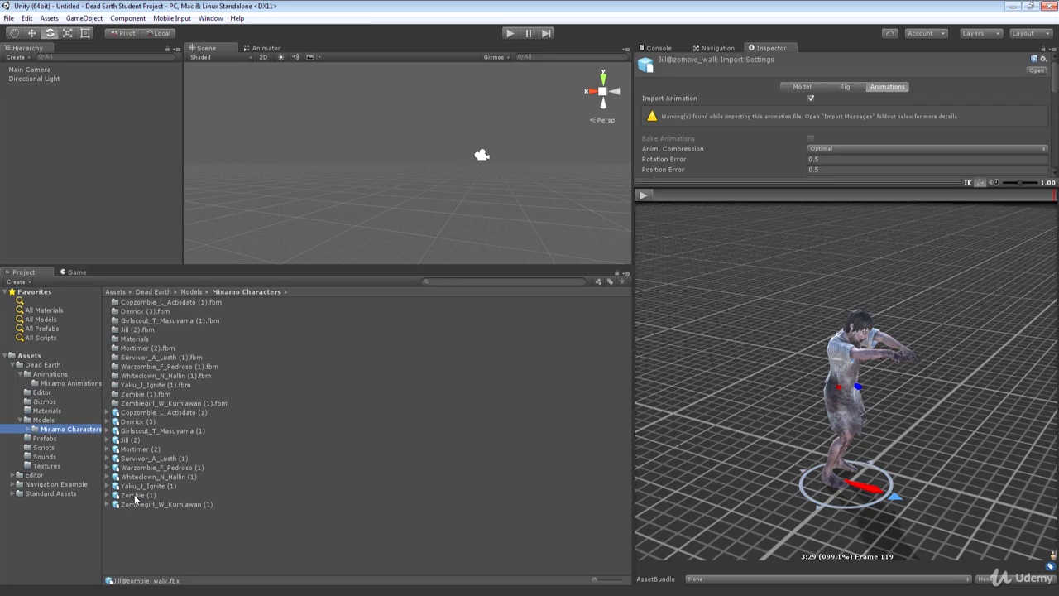
{"action": "left_click_drag", "start_coordinate": [135, 497], "coordinate": [815, 387]}
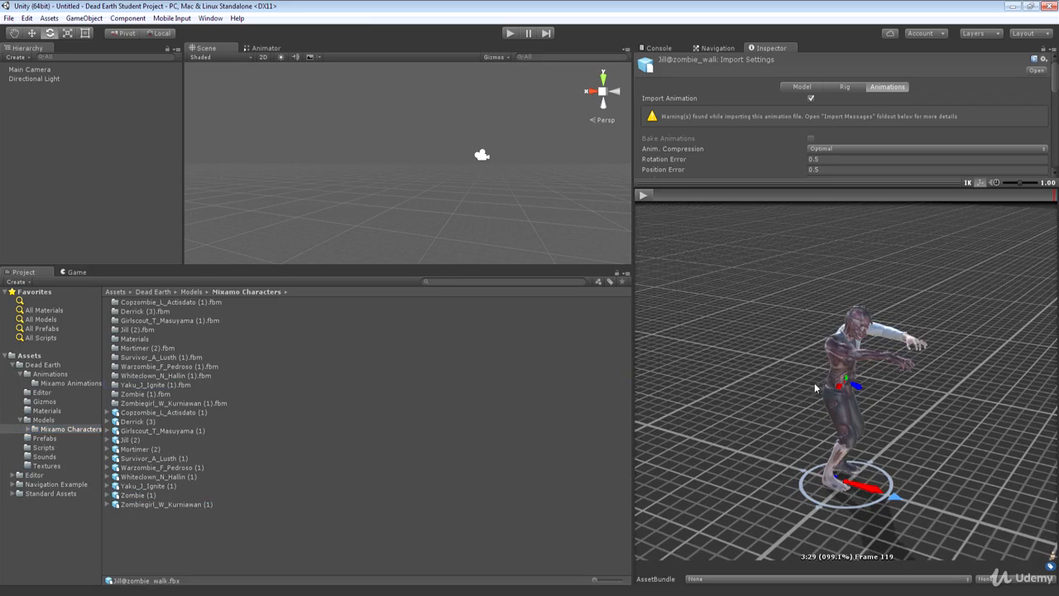
{"action": "left_click", "coordinate": [645, 195]}
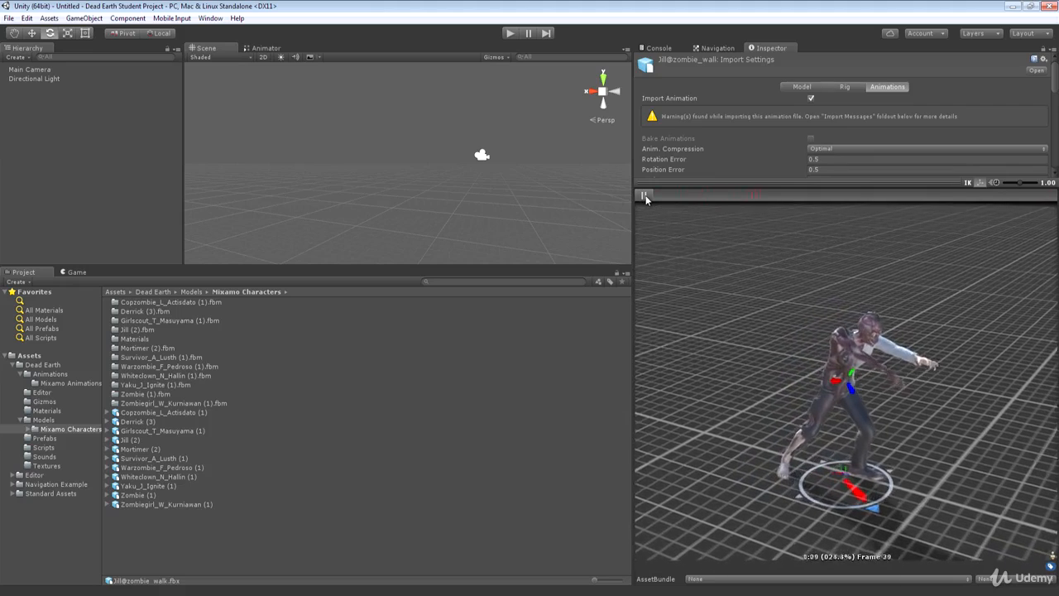
{"action": "left_click", "coordinate": [644, 195]}
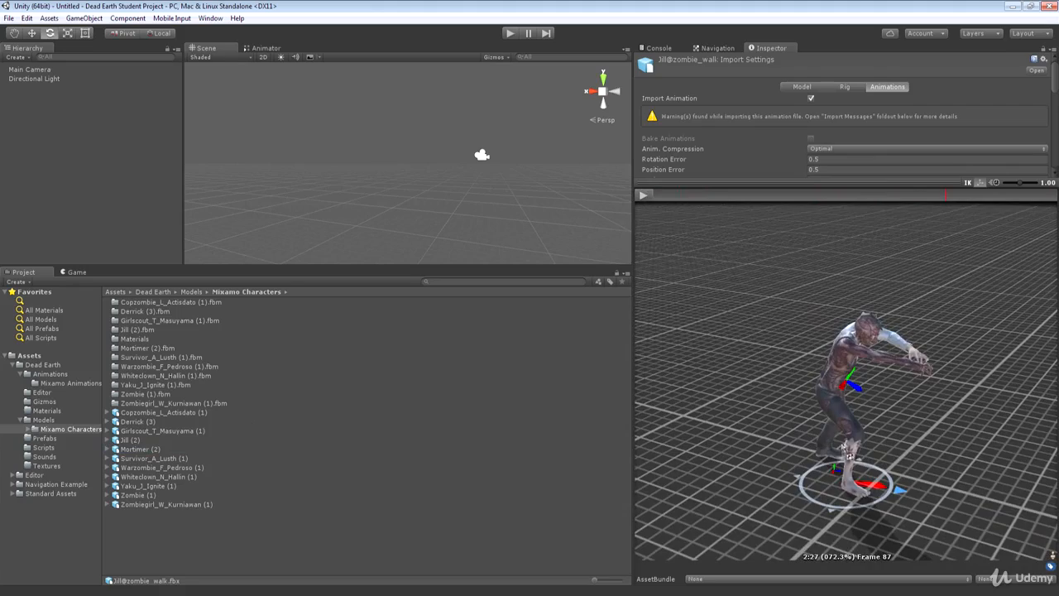
{"action": "left_click", "coordinate": [644, 195]}
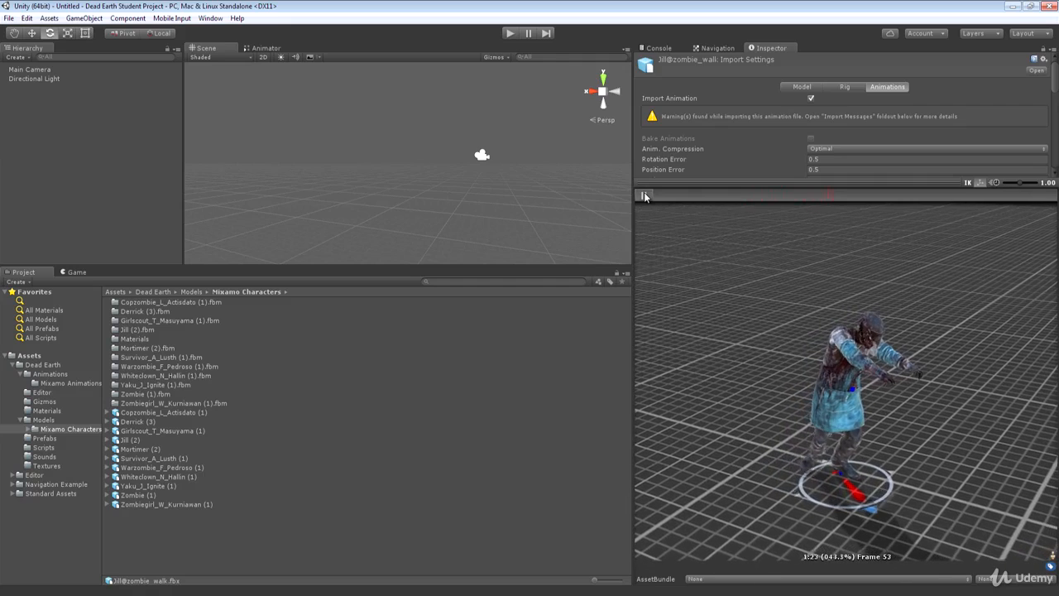
{"action": "left_click", "coordinate": [644, 195]}
- Play the zombie_walk clip on the Girlscout_T_Masuyama (1) model, then shrink the preview area
{"action": "left_click_drag", "start_coordinate": [168, 430], "coordinate": [890, 421]}
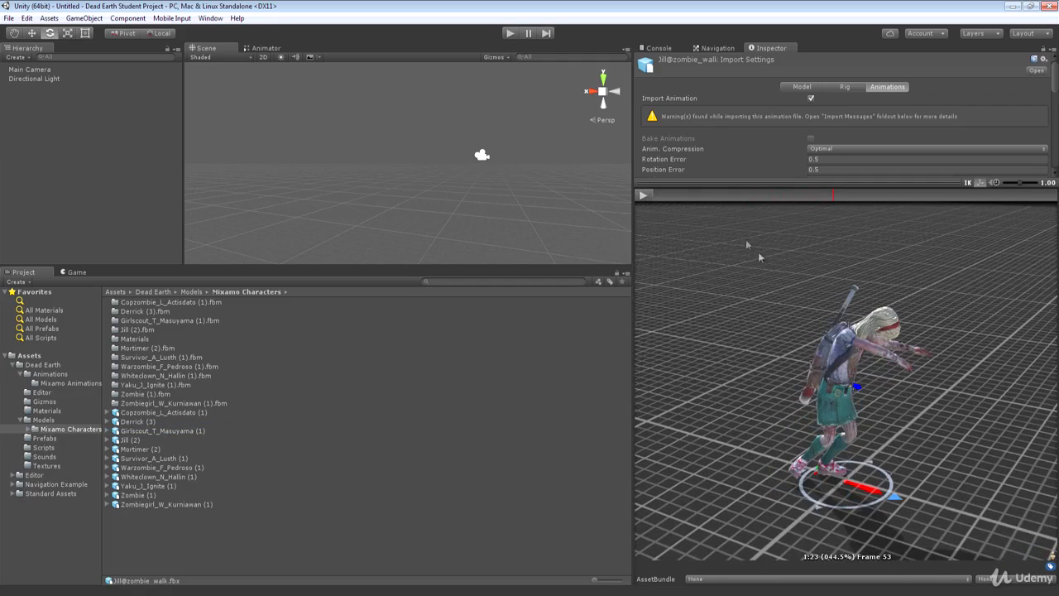
{"action": "left_click", "coordinate": [646, 194]}
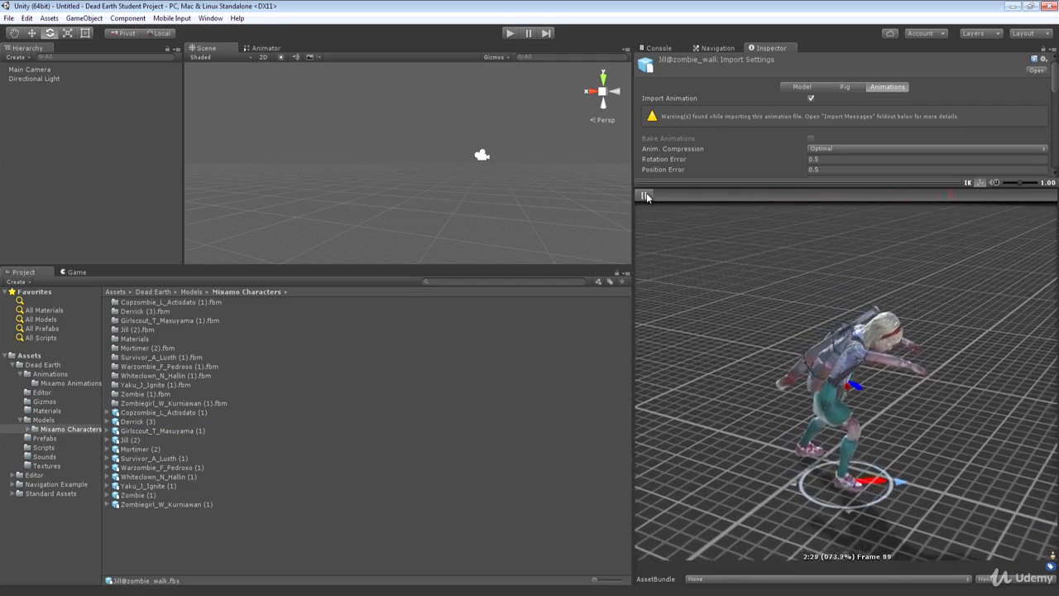
{"action": "left_click", "coordinate": [646, 194]}
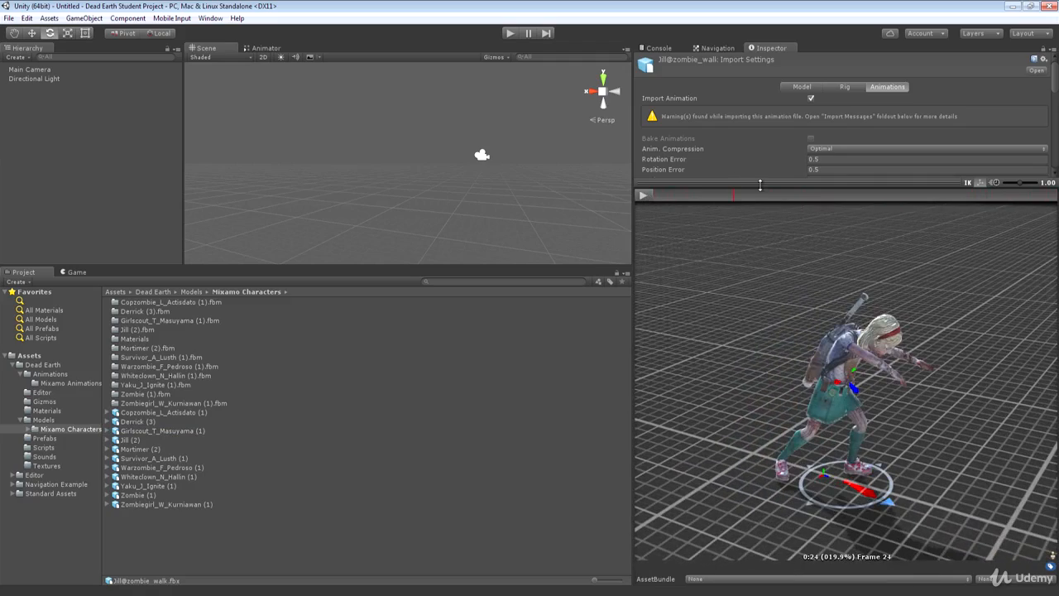
{"action": "left_click_drag", "start_coordinate": [760, 185], "coordinate": [777, 220]}
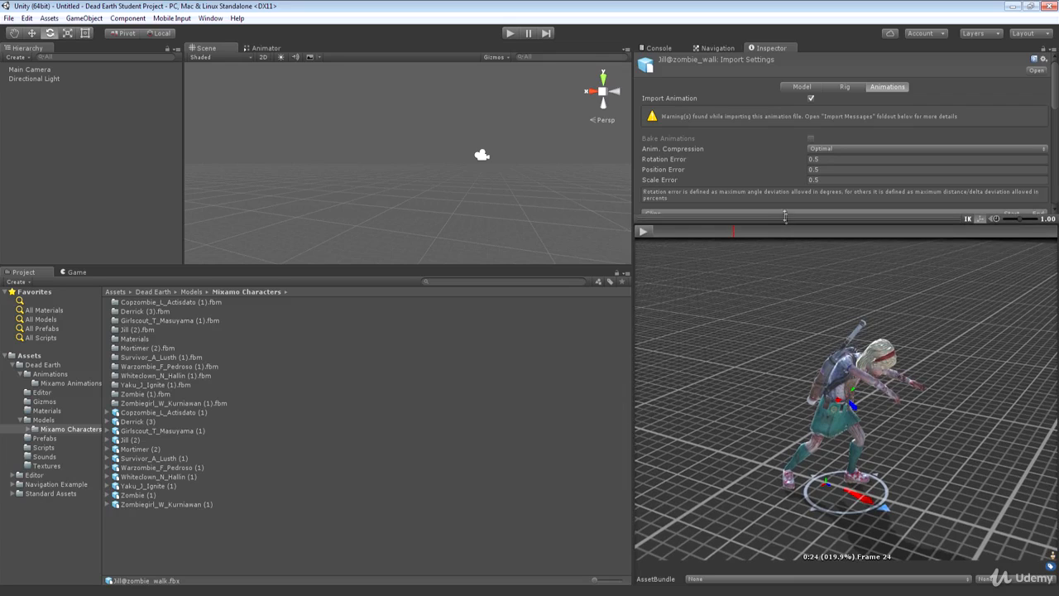
{"action": "left_click_drag", "start_coordinate": [786, 217], "coordinate": [787, 234]}
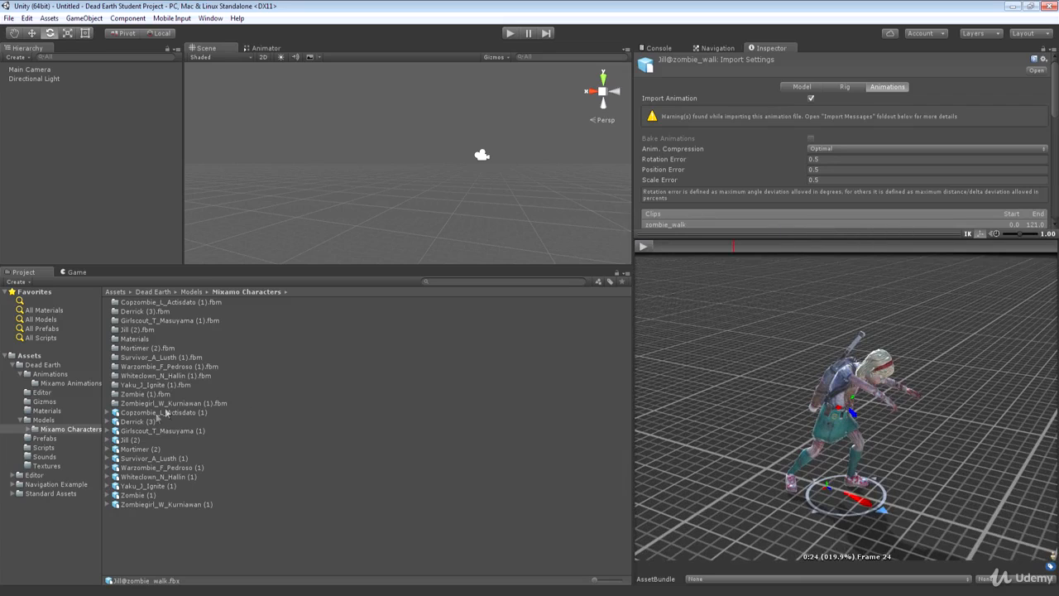
- Select the Mixamo animations from Jill@mutant_breathing_idle through Jill@zombie_turn and set their rig's Animation Type to Humanoid
{"action": "left_click", "coordinate": [78, 383]}
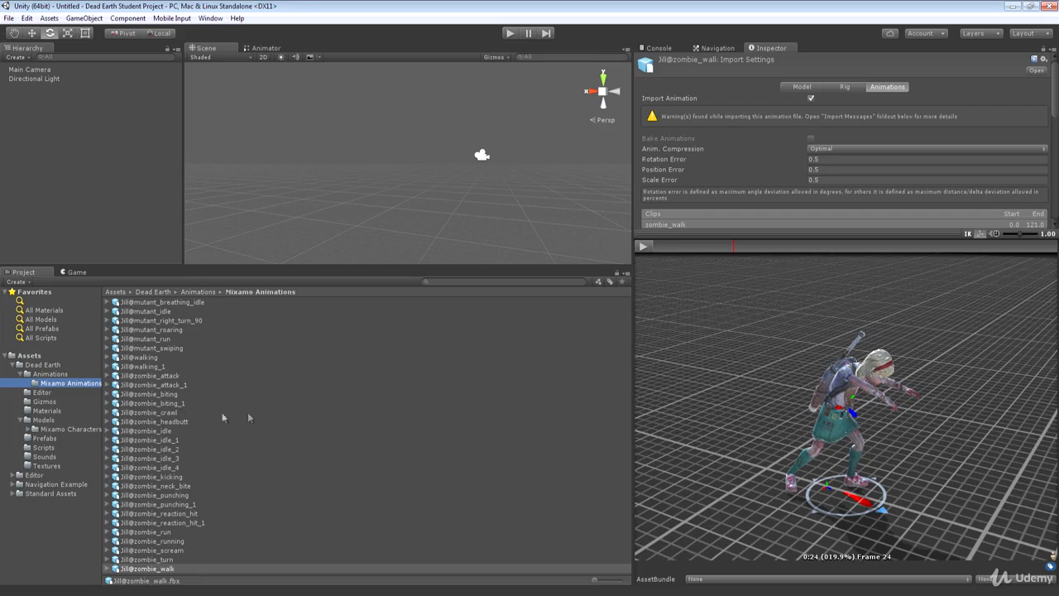
{"action": "left_click", "coordinate": [163, 560]}
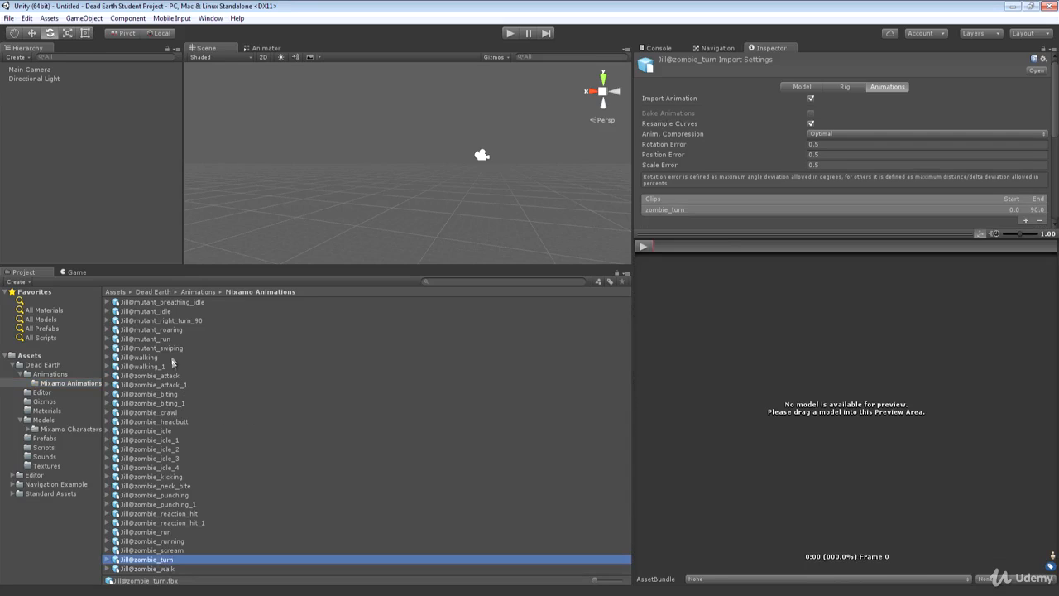
{"action": "left_click", "coordinate": [162, 302], "text": "shift"}
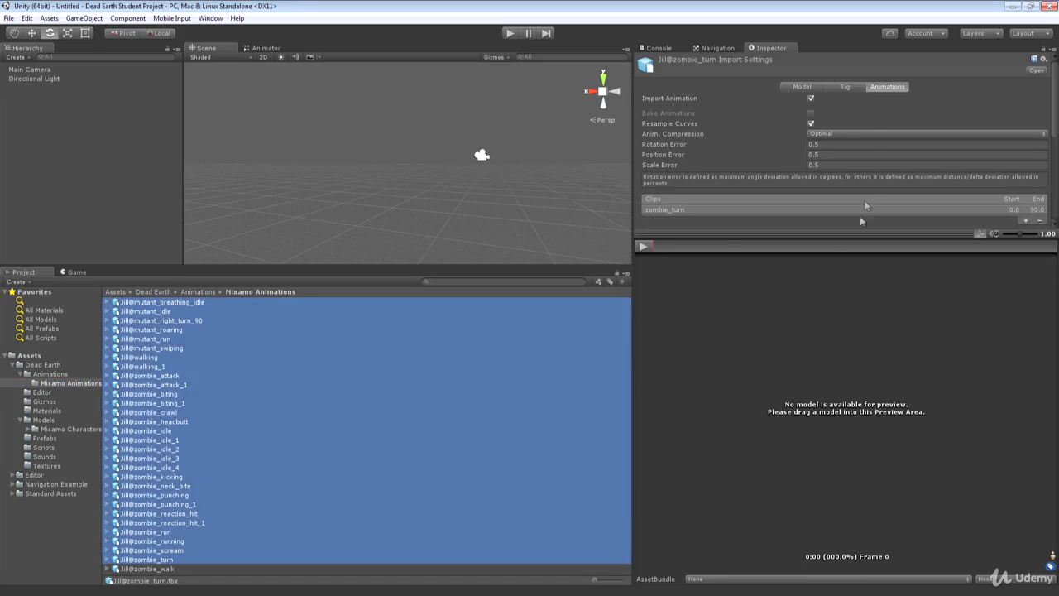
{"action": "left_click", "coordinate": [849, 86]}
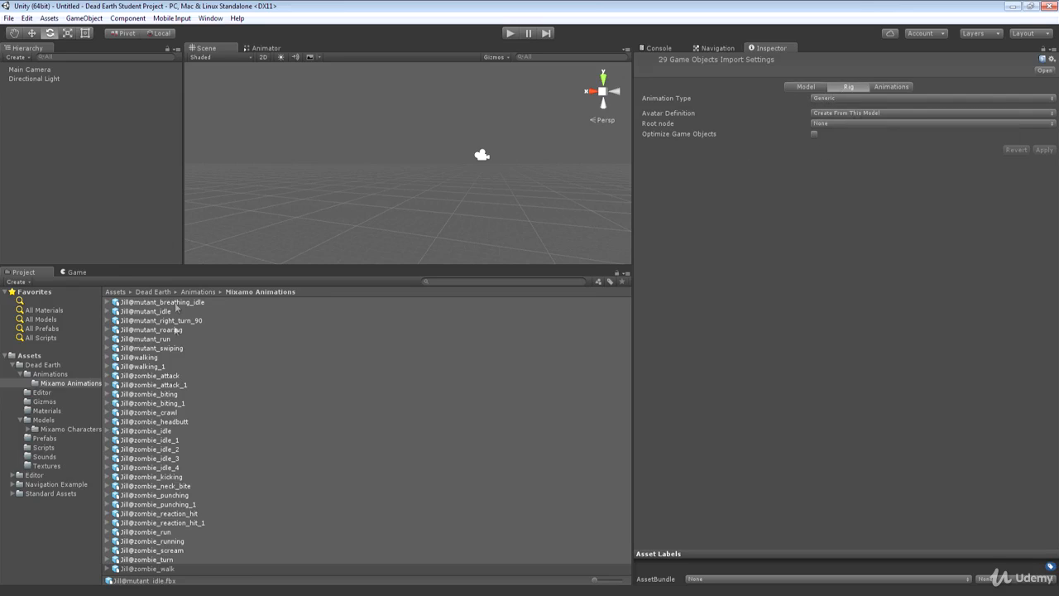
{"action": "left_click", "coordinate": [857, 114]}
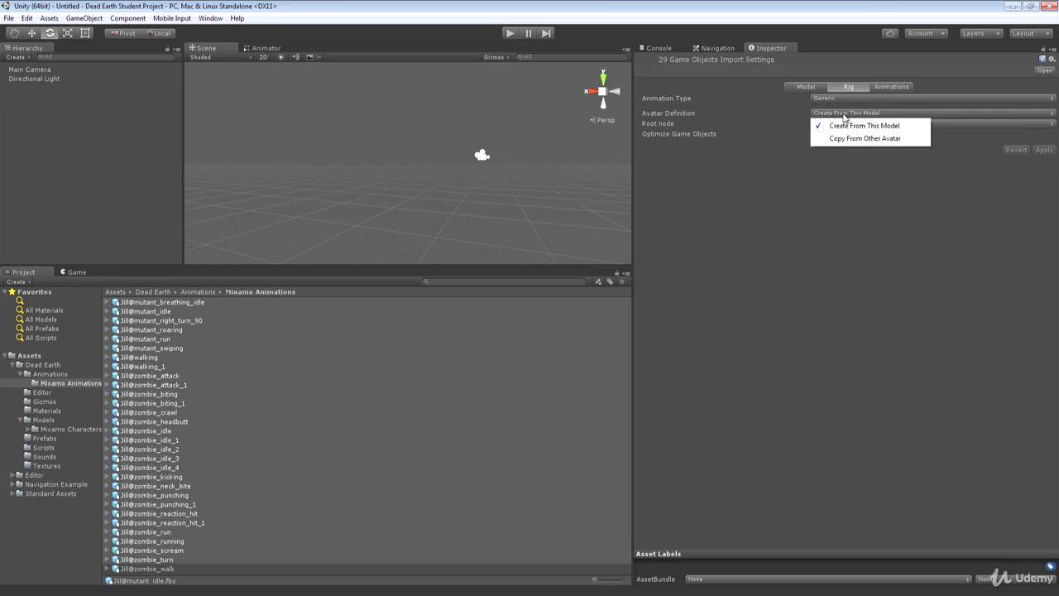
{"action": "left_click", "coordinate": [852, 99]}
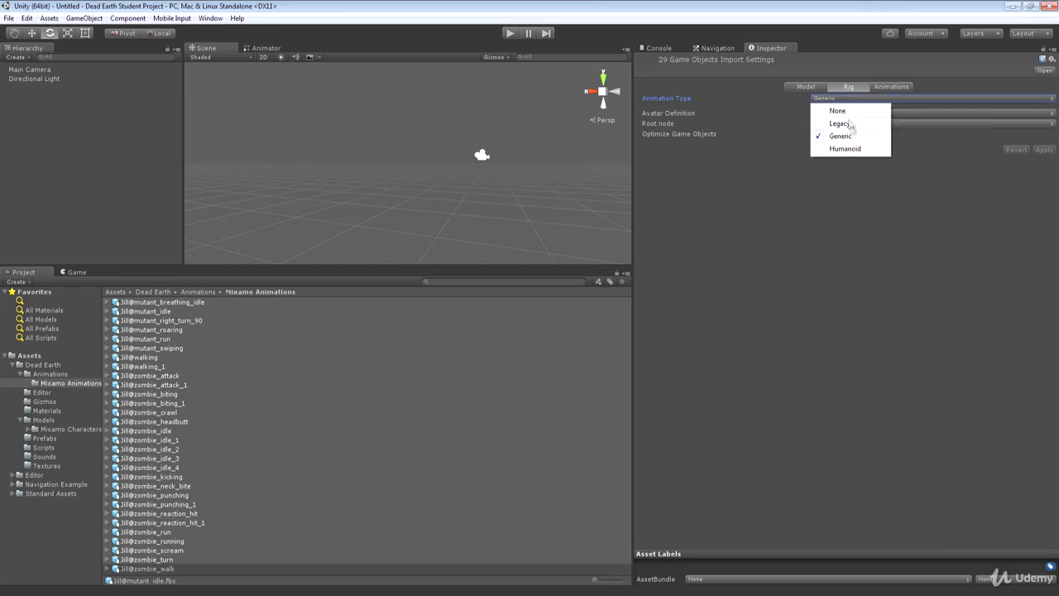
{"action": "left_click", "coordinate": [848, 149]}
- Set the selected animations' Avatar Definition to Copy From Other Avatar with Jill (2)Avatar as the source, and apply the rig settings
{"action": "left_click", "coordinate": [853, 113]}
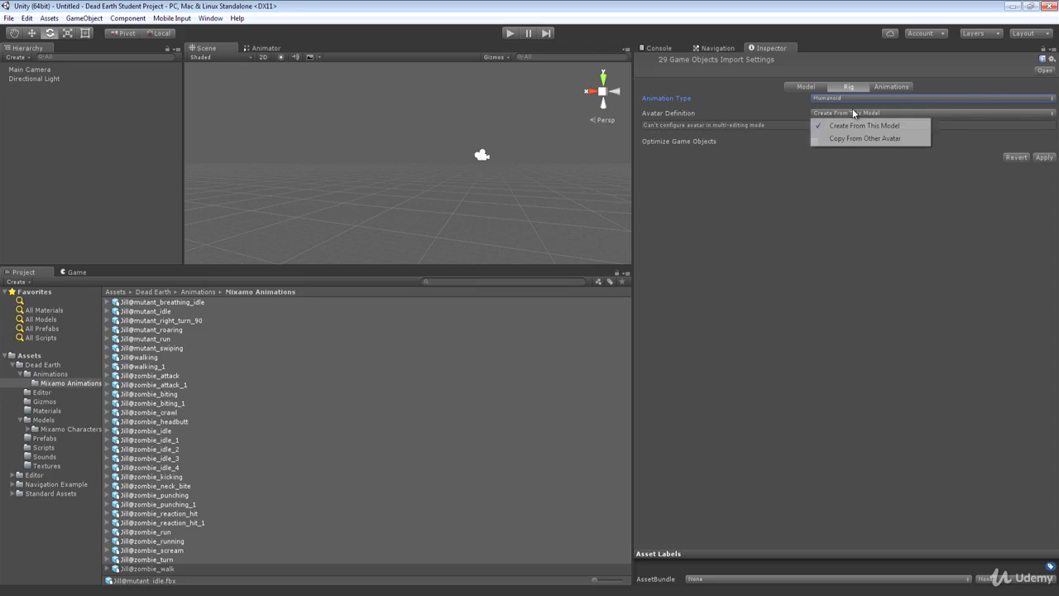
{"action": "left_click", "coordinate": [853, 138]}
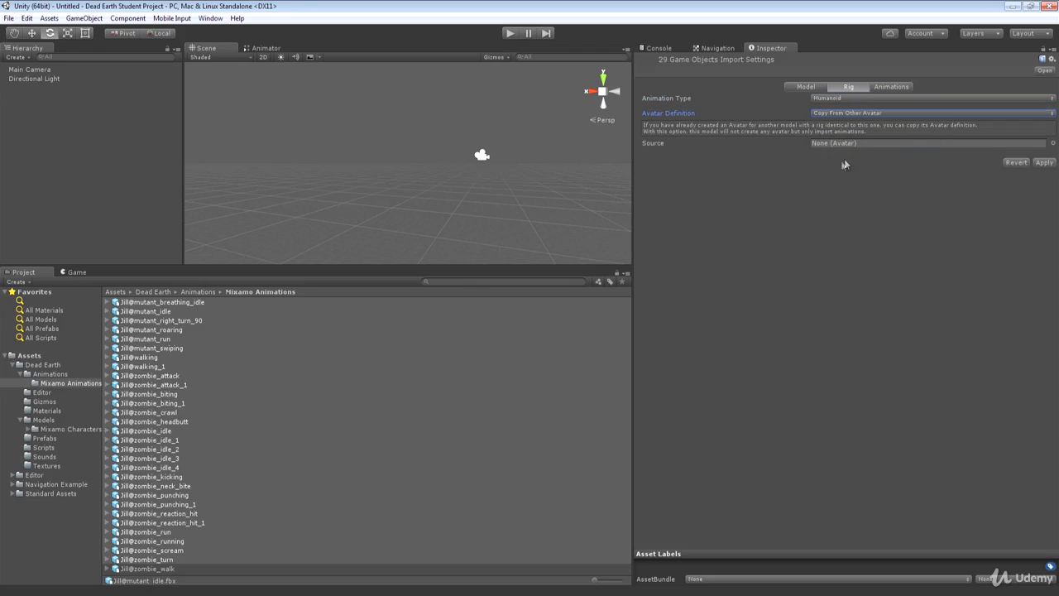
{"action": "left_click", "coordinate": [1036, 145]}
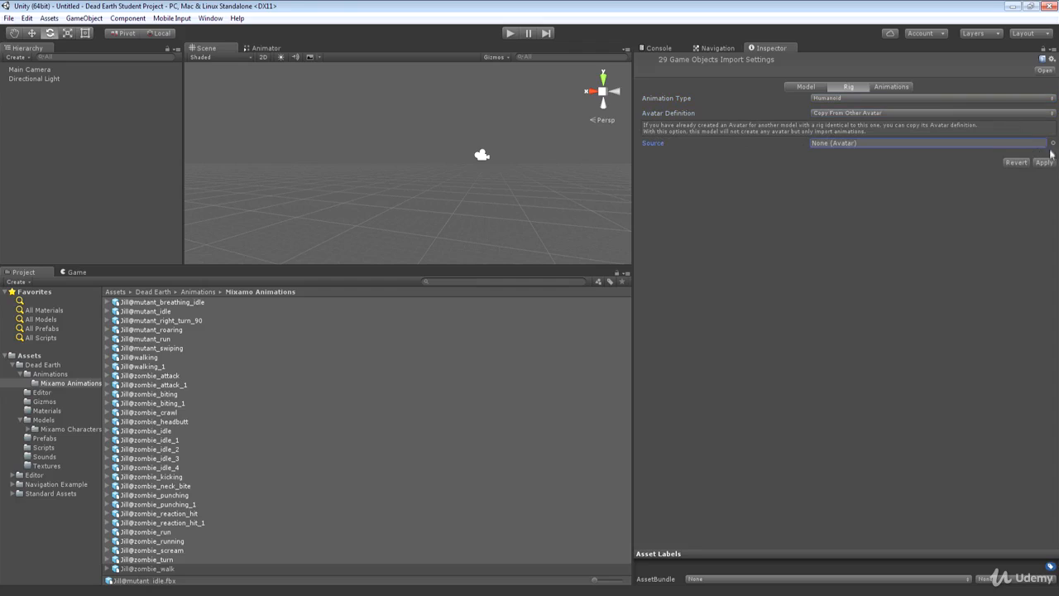
{"action": "left_click", "coordinate": [1052, 143]}
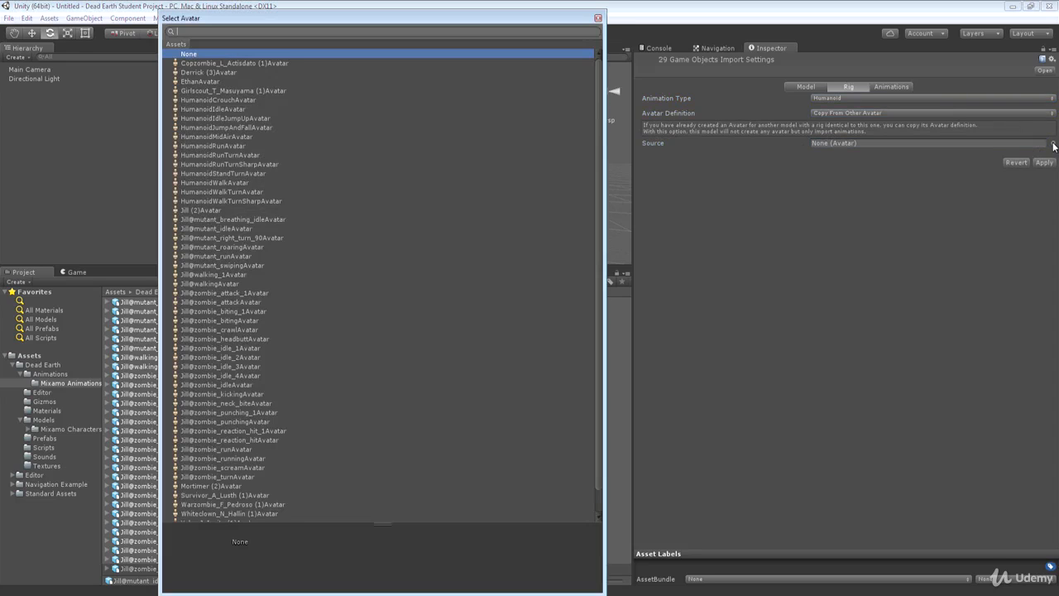
{"action": "double_click", "coordinate": [197, 210]}
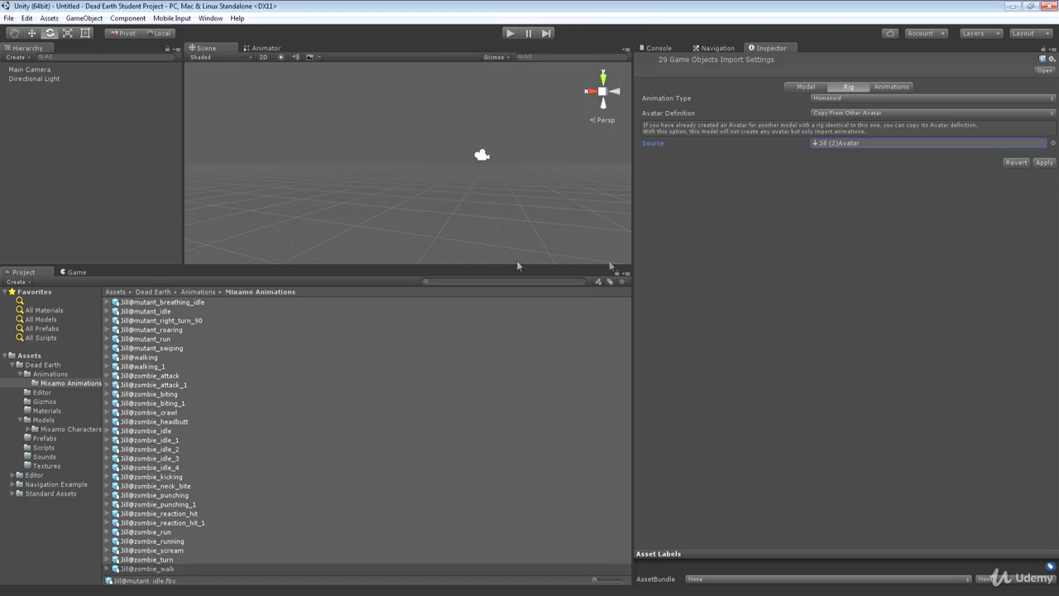
{"action": "left_click", "coordinate": [1043, 163]}
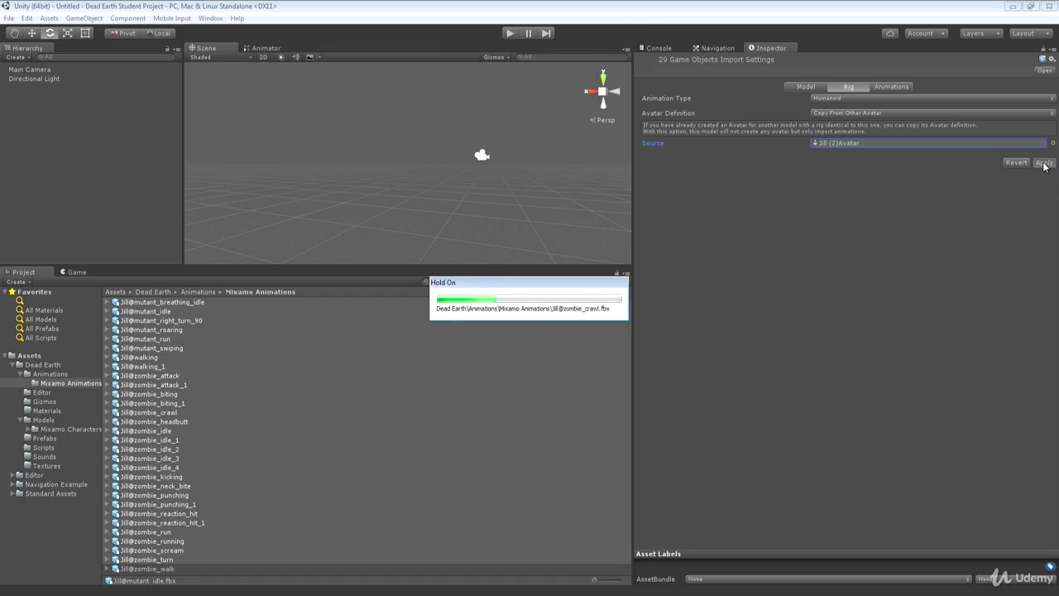
- Play the Jill@zombie_crawl and Jill@zombie_biting clips on the girl scout model to check their motion
{"action": "left_click", "coordinate": [149, 412]}
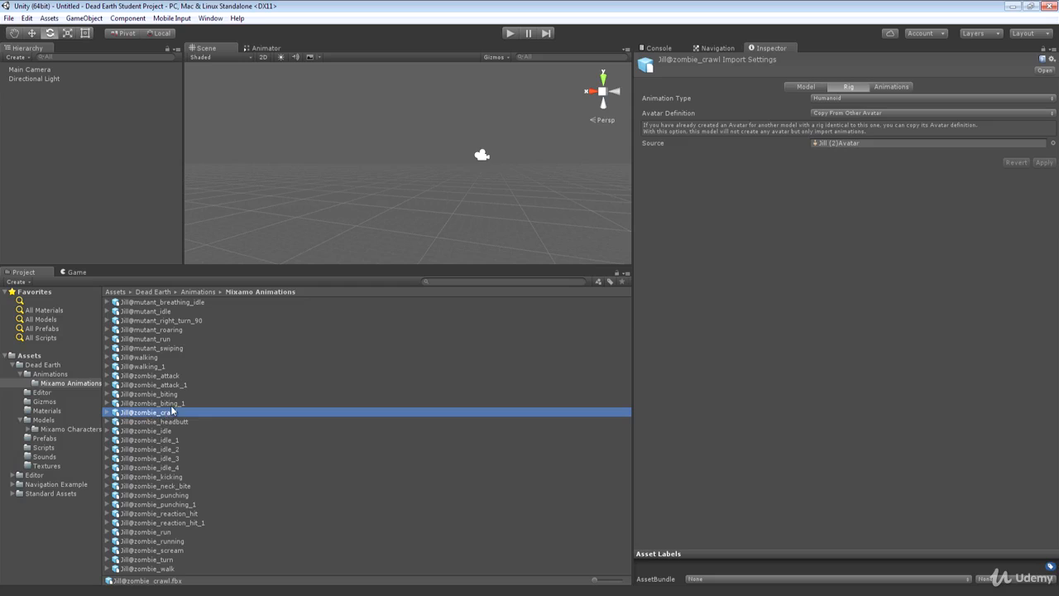
{"action": "left_click", "coordinate": [885, 87]}
{"action": "left_click", "coordinate": [643, 246]}
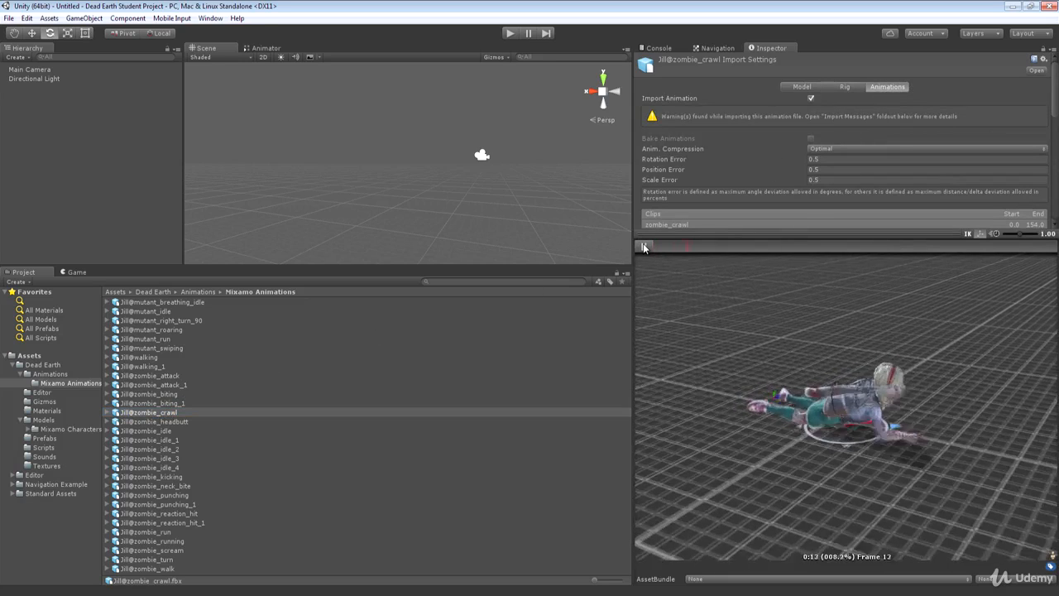
{"action": "left_click", "coordinate": [644, 247]}
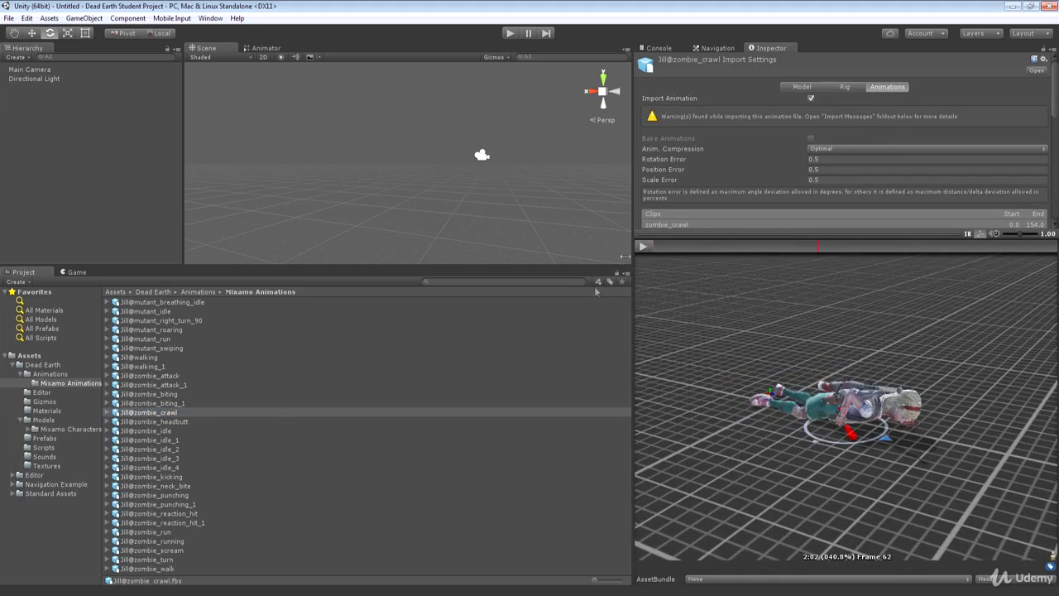
{"action": "left_click", "coordinate": [172, 395]}
{"action": "left_click", "coordinate": [645, 246]}
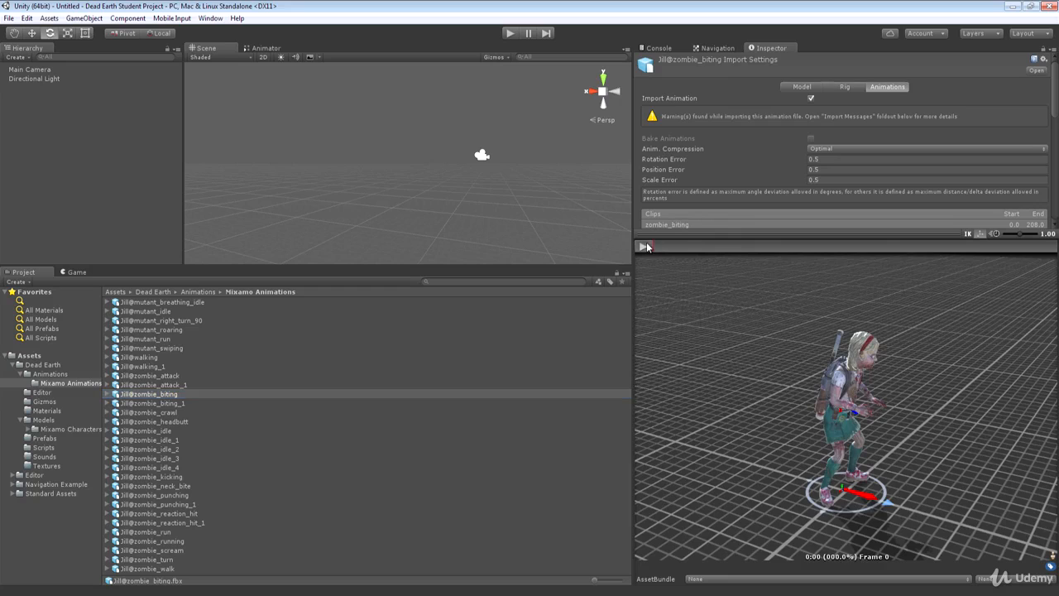
{"action": "left_click", "coordinate": [647, 246]}
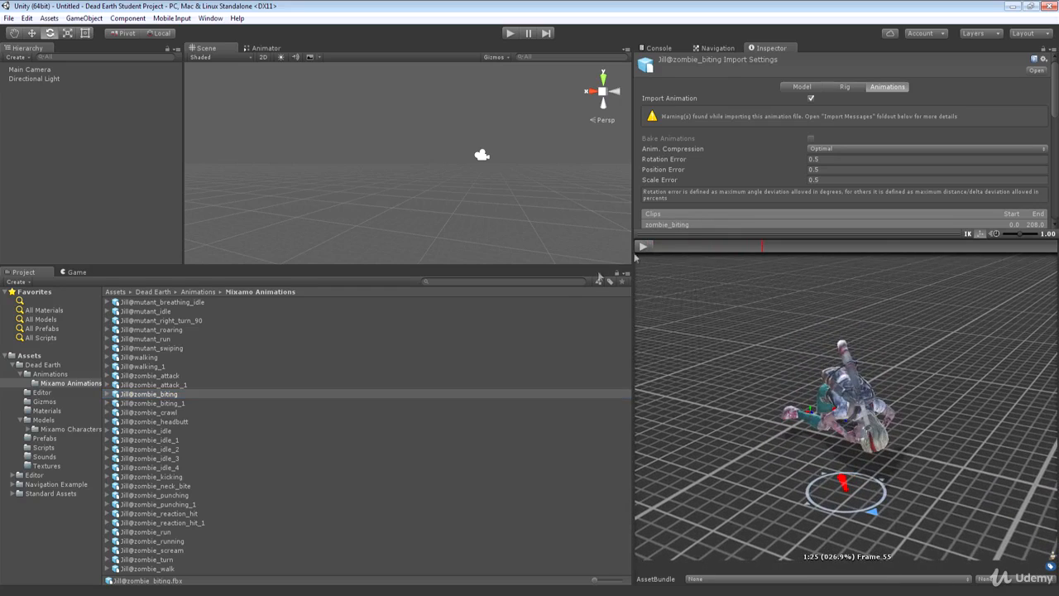
- Load the Zombie (1) model from the Mixamo Characters folder into the zombie_biting preview and play the clip on it
{"action": "left_click", "coordinate": [54, 430]}
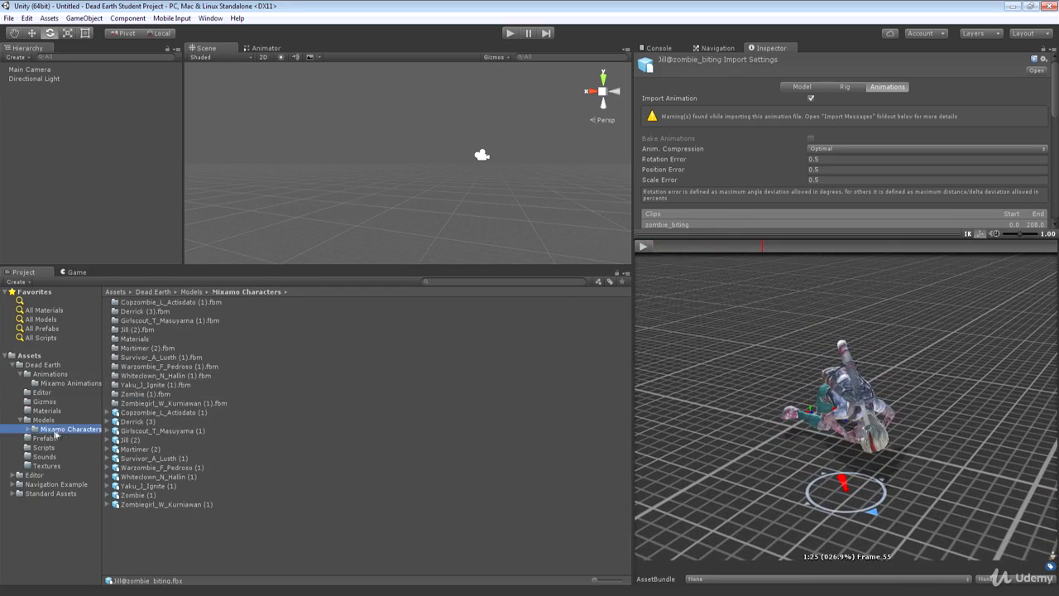
{"action": "left_click_drag", "start_coordinate": [142, 495], "coordinate": [864, 430]}
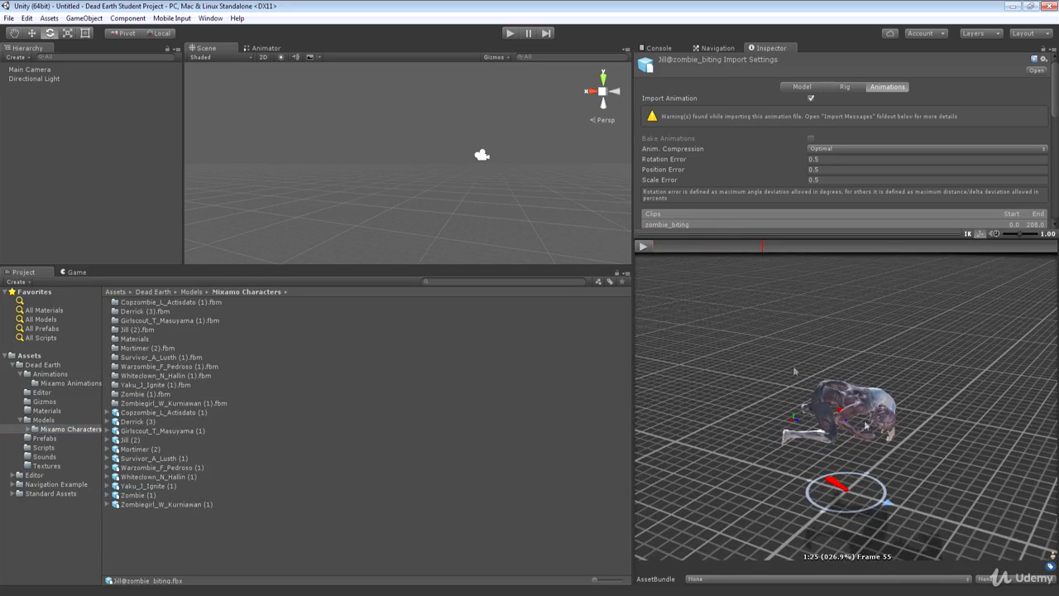
{"action": "left_click", "coordinate": [644, 246]}
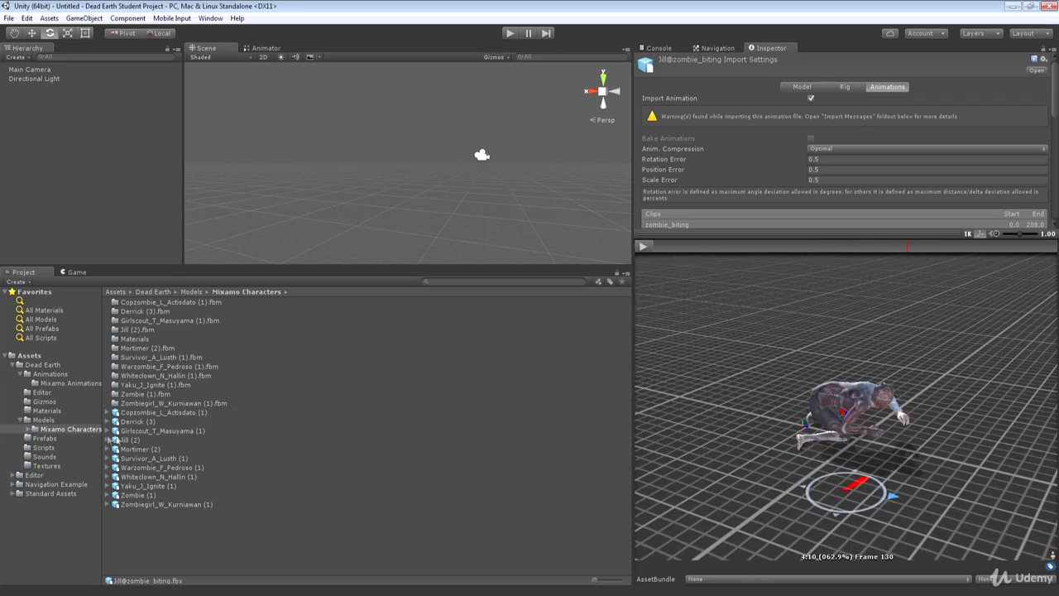
- Go back to the Mixamo Animations folder and replay the zombie_biting clip from other viewing angles, pausing it at the end
{"action": "left_click", "coordinate": [57, 384]}
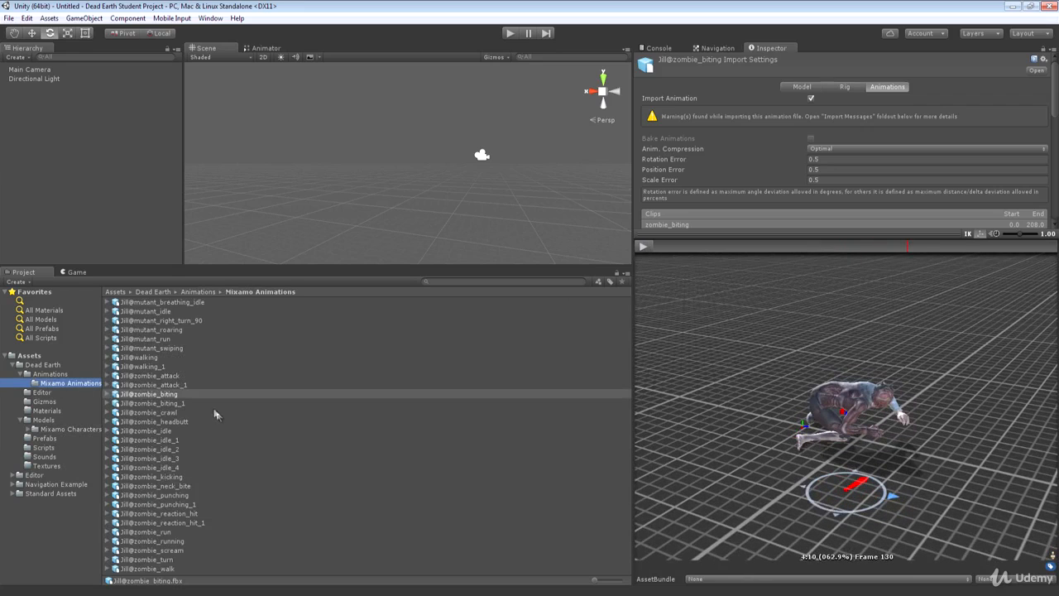
{"action": "left_click_drag", "start_coordinate": [166, 378], "coordinate": [702, 279]}
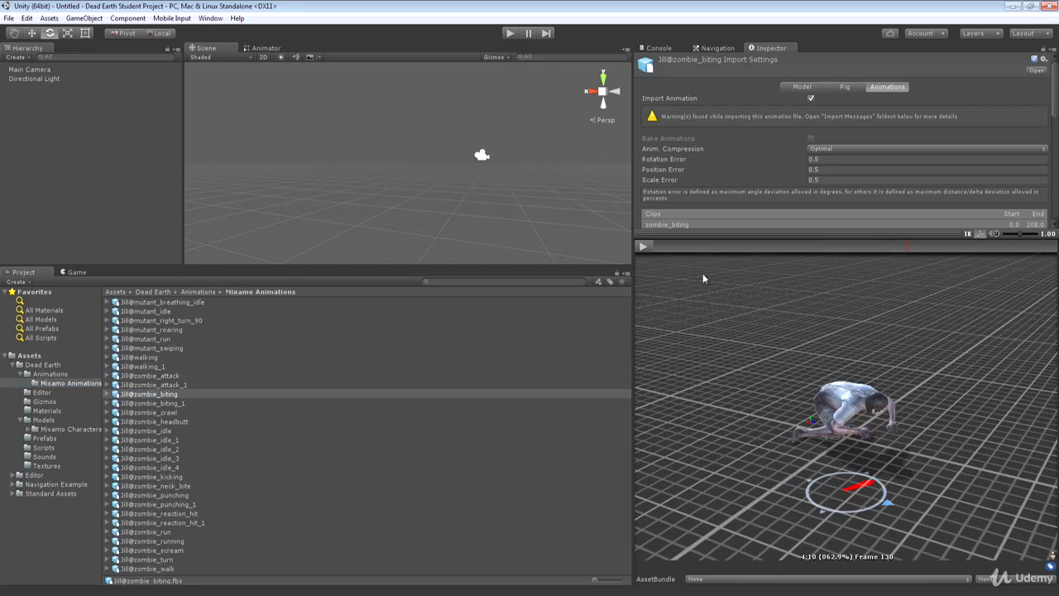
{"action": "left_click", "coordinate": [644, 247]}
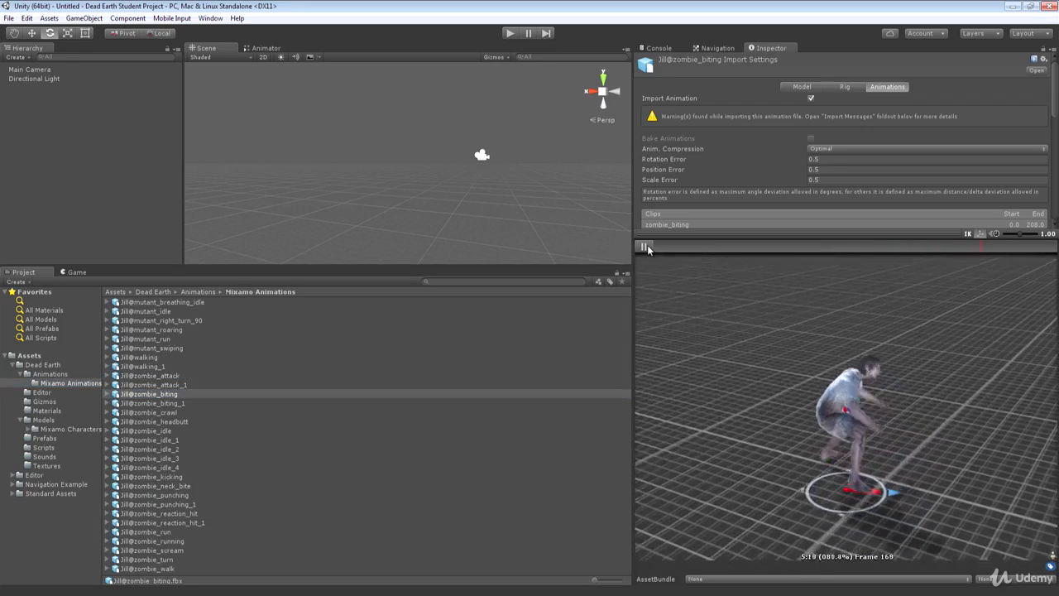
{"action": "left_click", "coordinate": [644, 246]}
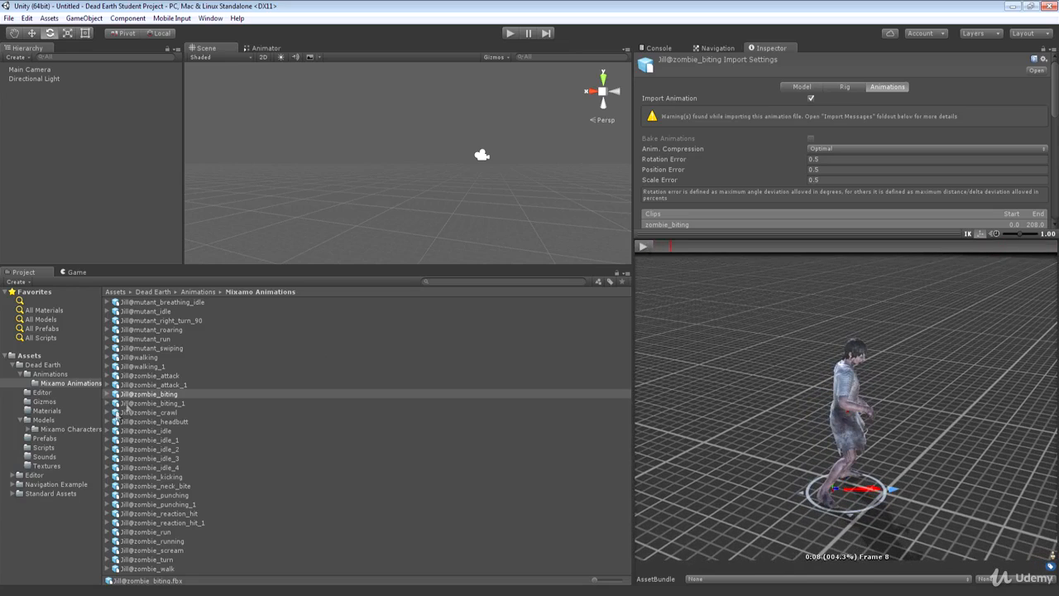
{"action": "left_click_drag", "start_coordinate": [654, 379], "coordinate": [717, 320]}
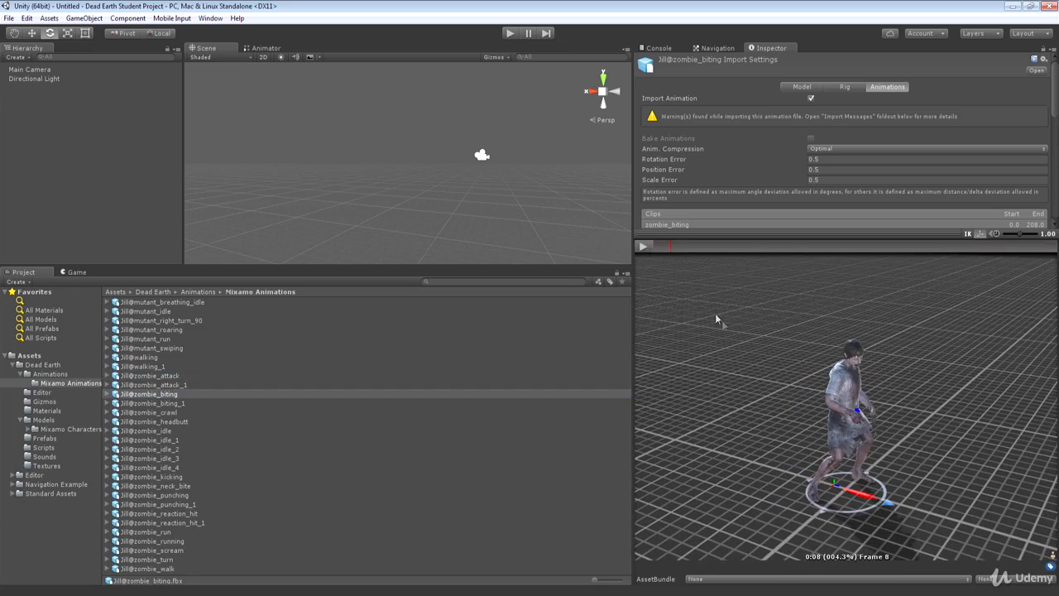
{"action": "left_click", "coordinate": [645, 246]}
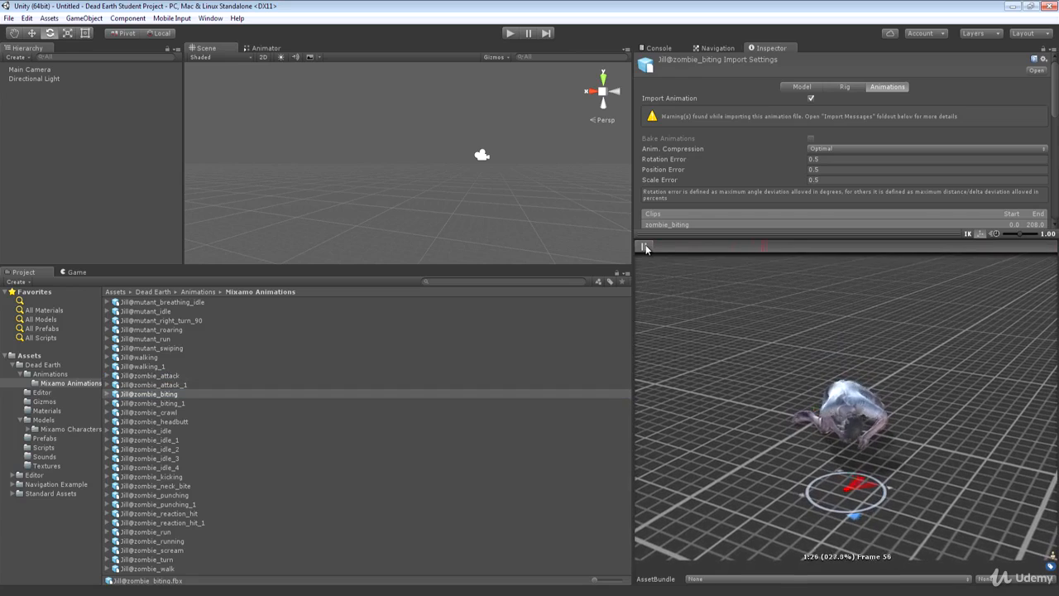
{"action": "left_click", "coordinate": [644, 247]}
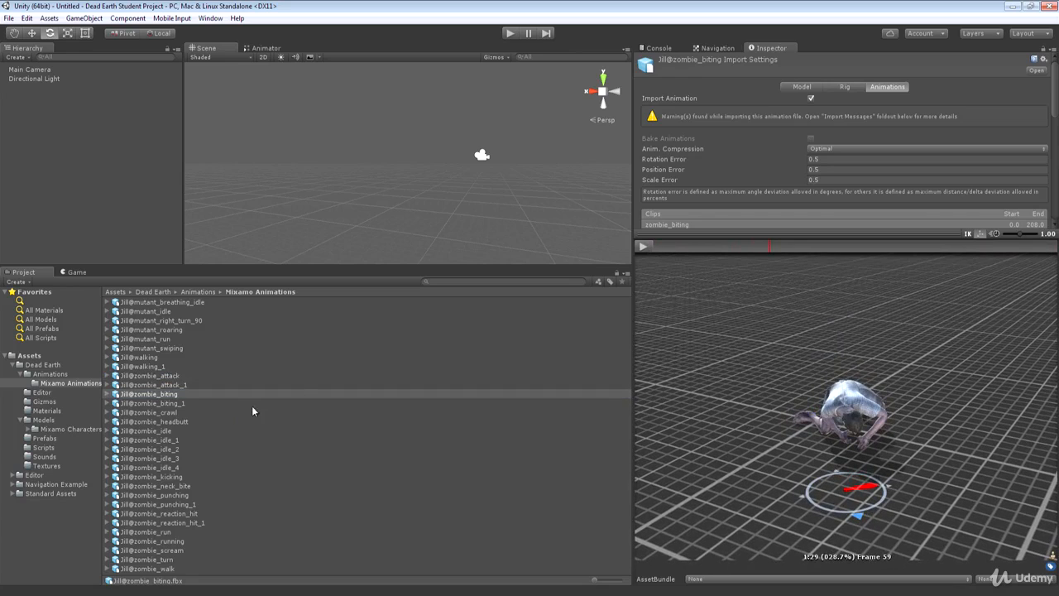
- Play the Jill@zombie_attack and Jill@mutant_run clips on the zombie model to check their motion
{"action": "left_click", "coordinate": [165, 376]}
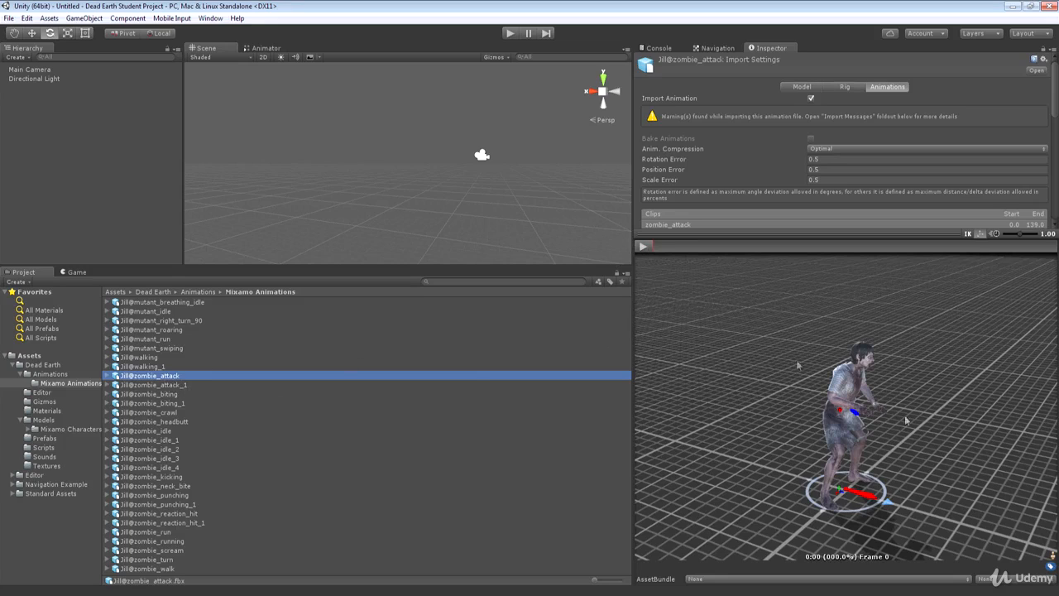
{"action": "left_click", "coordinate": [643, 247]}
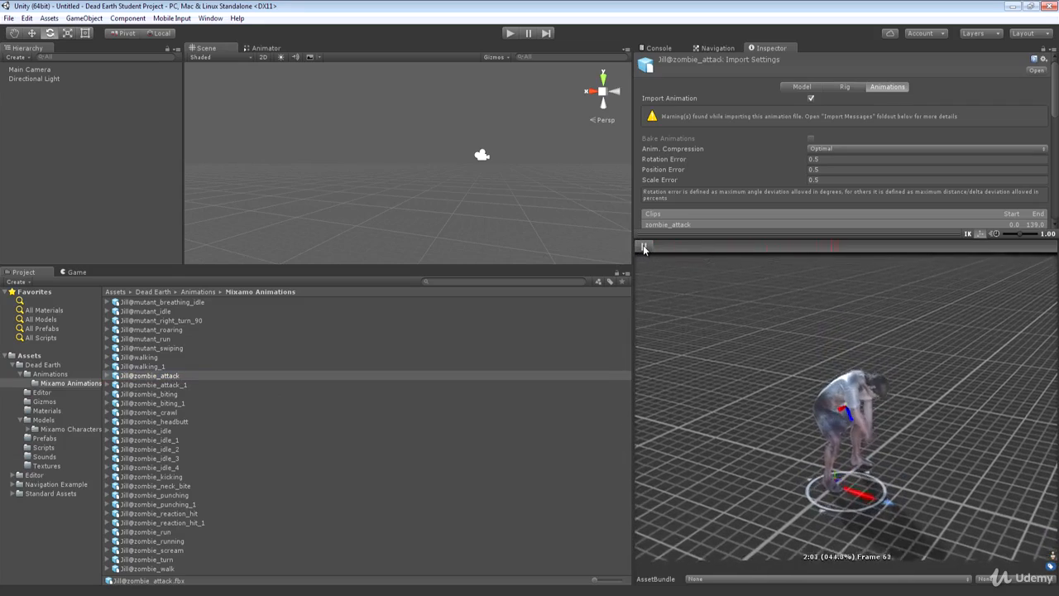
{"action": "left_click", "coordinate": [161, 339]}
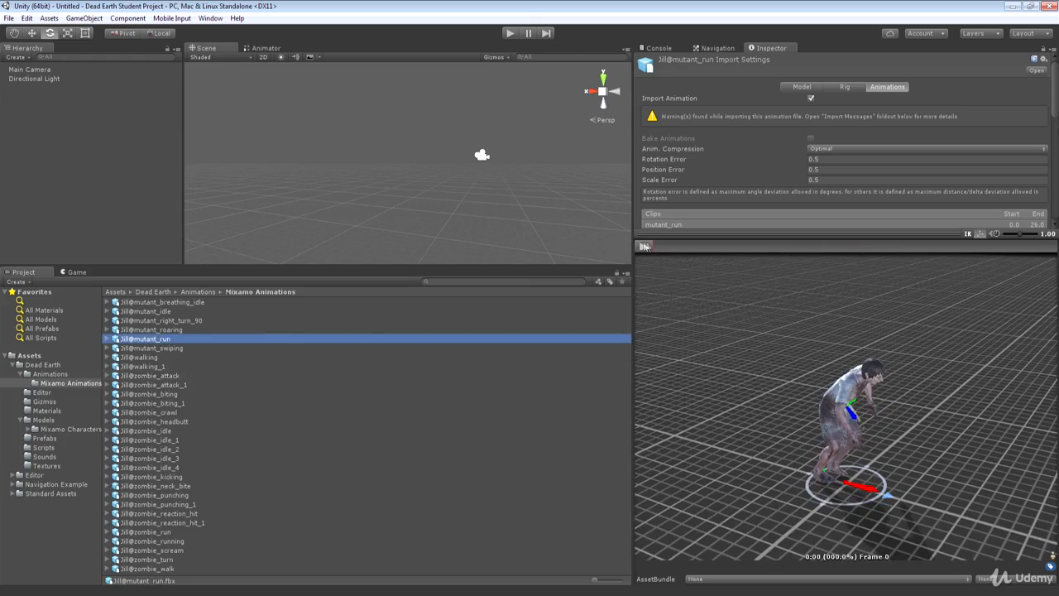
{"action": "left_click", "coordinate": [643, 247]}
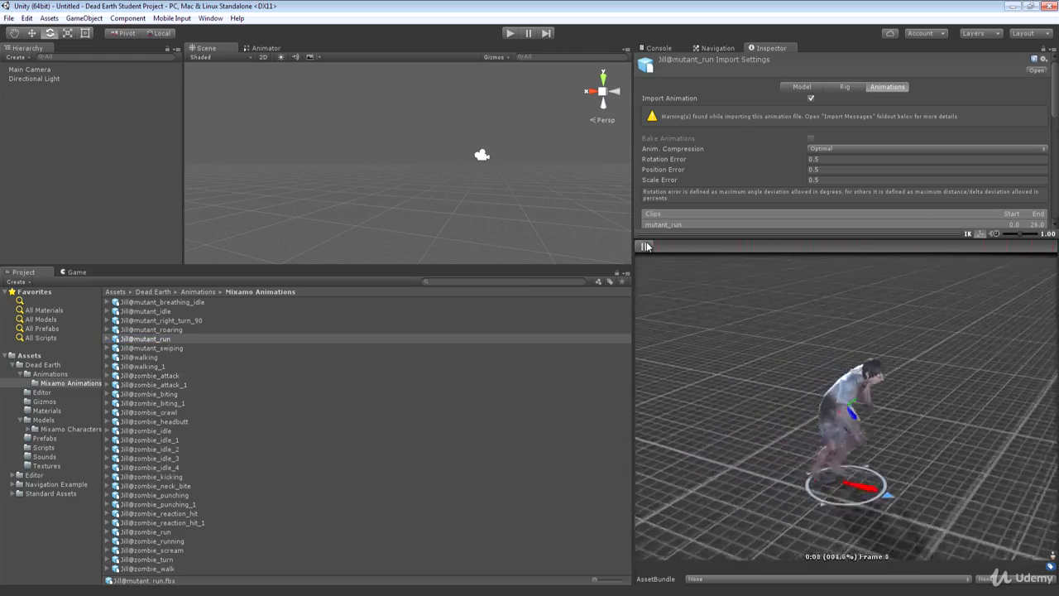
{"action": "left_click", "coordinate": [644, 247]}
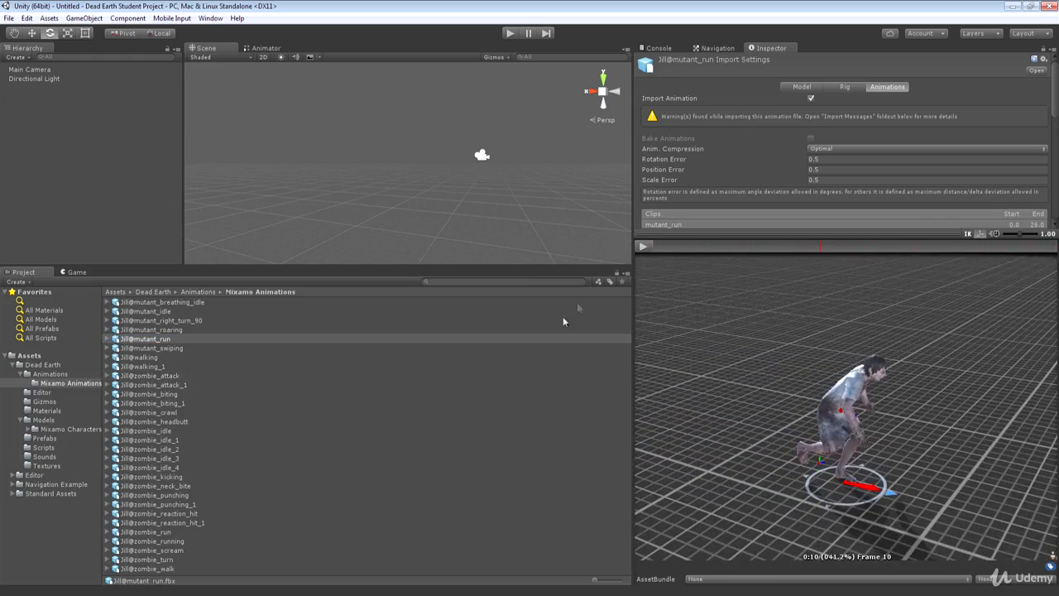
- Play the Jill@zombie_run and Jill@zombie_headbutt clips on the zombie model, pausing the headbutt playback
{"action": "left_click", "coordinate": [168, 532]}
{"action": "left_click", "coordinate": [643, 246]}
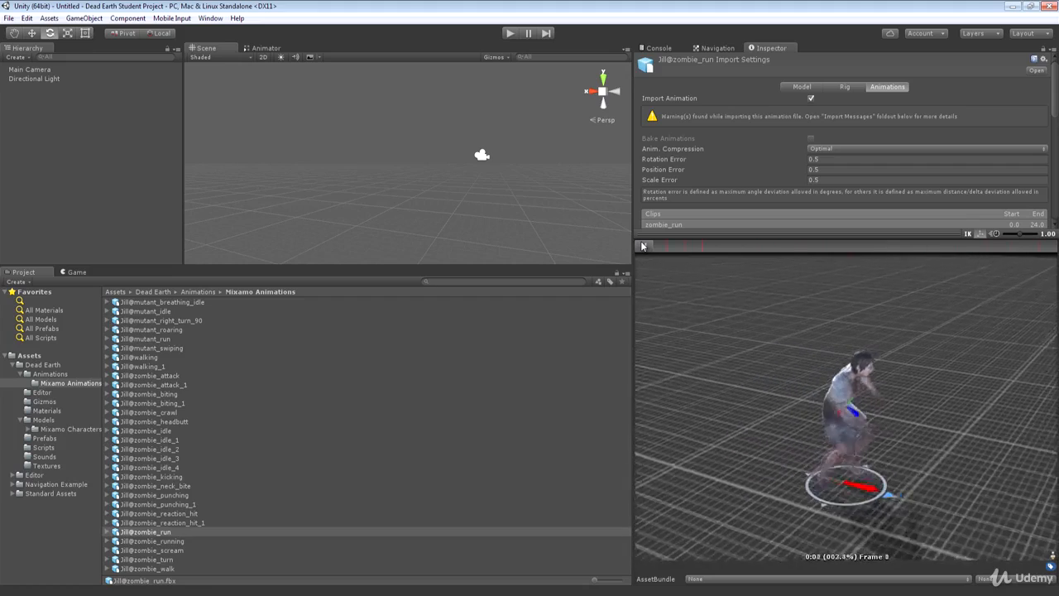
{"action": "left_click", "coordinate": [175, 422]}
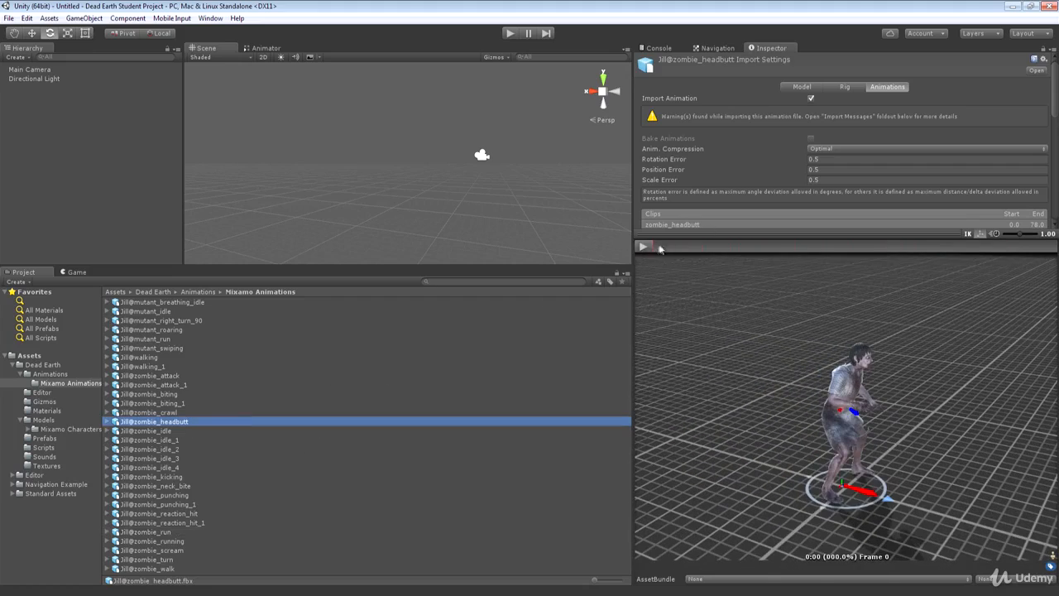
{"action": "left_click", "coordinate": [644, 245]}
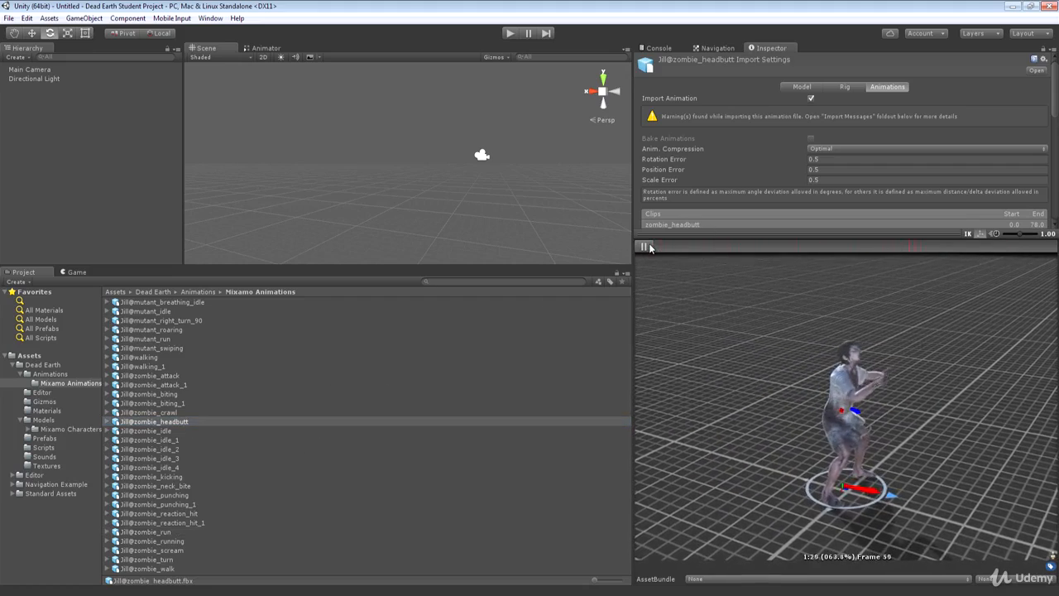
{"action": "left_click", "coordinate": [645, 246]}
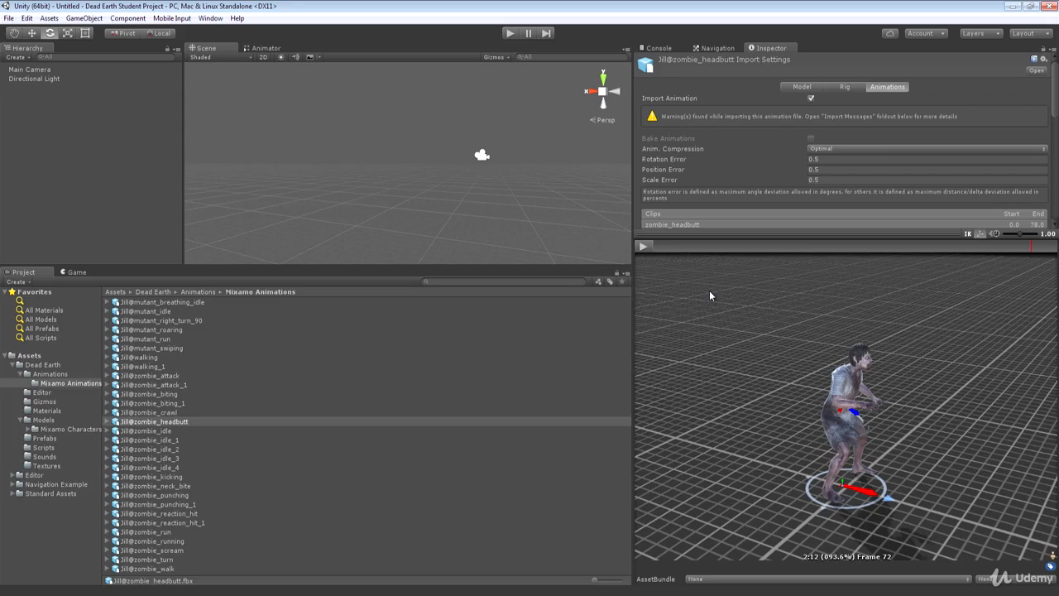
- Expand the Jill@mutant_idle asset to inspect its mutant_idle clip, then collapse it again
{"action": "left_click", "coordinate": [107, 311]}
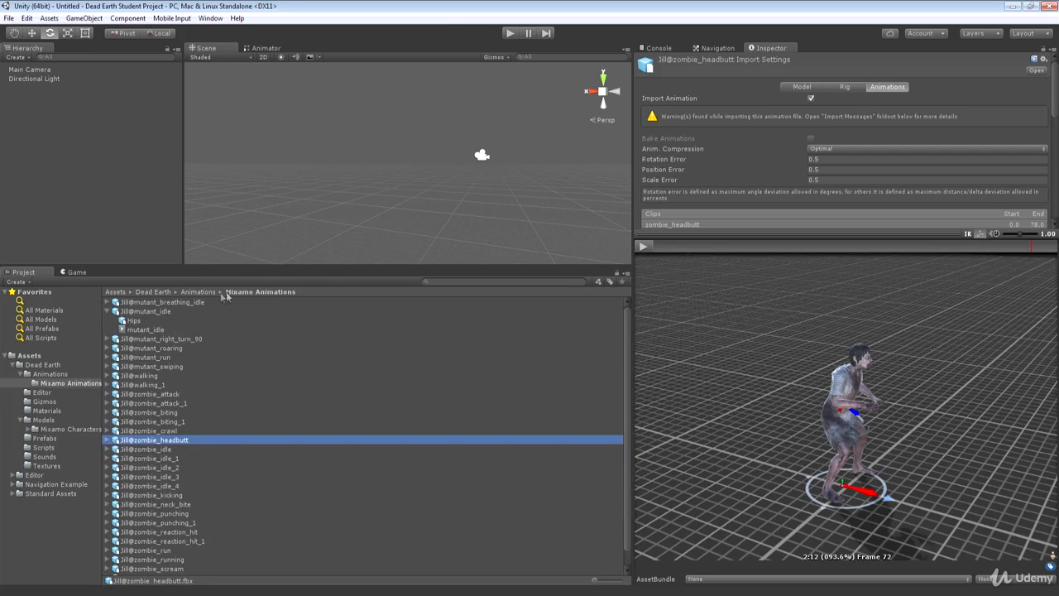
{"action": "left_click", "coordinate": [147, 331]}
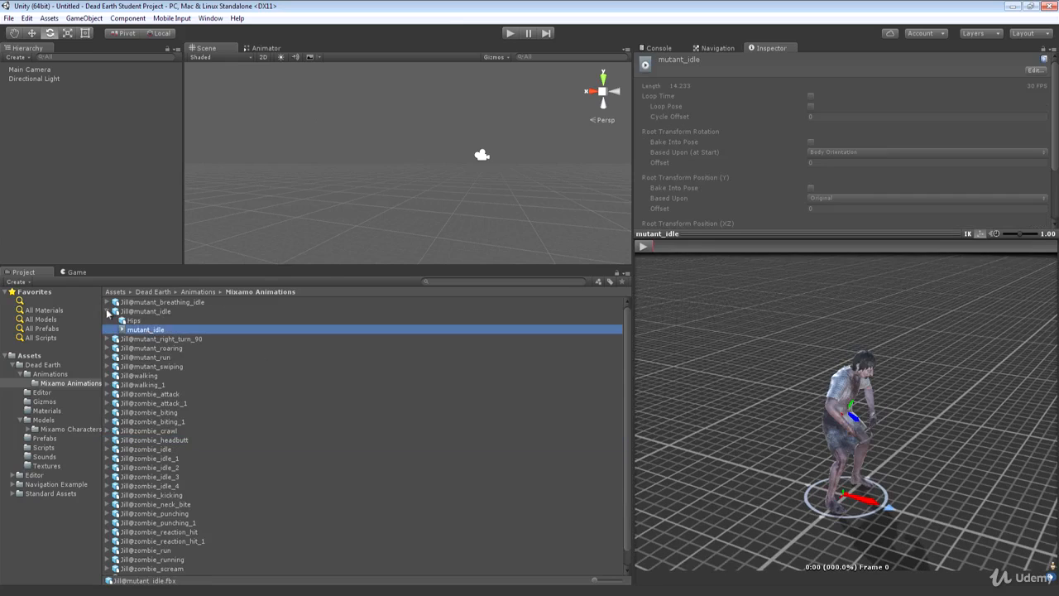
{"action": "left_click", "coordinate": [106, 311]}
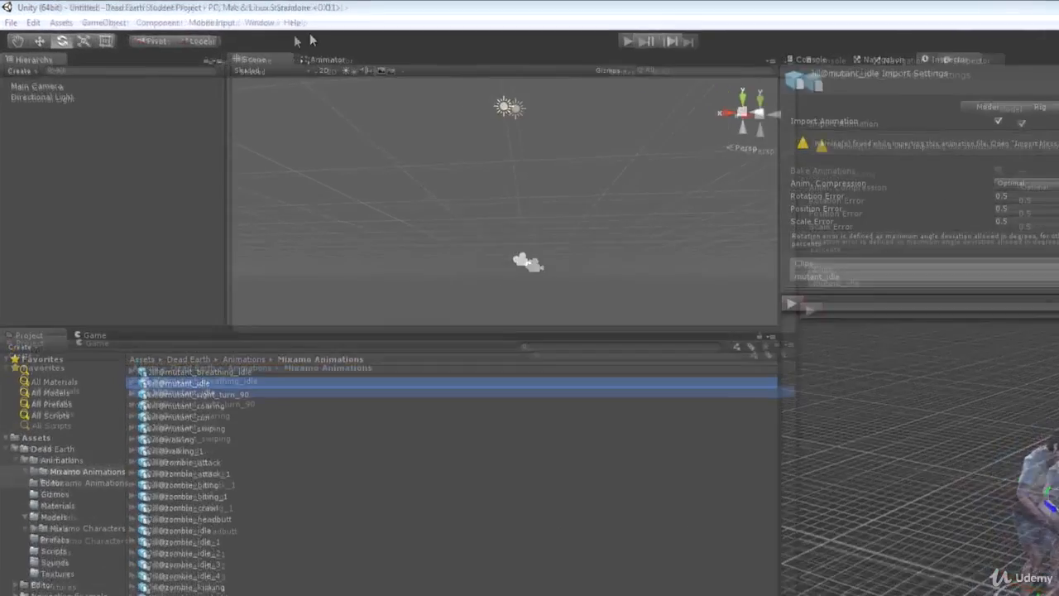
- Open the Asset Store, undock it as a floating window, and enlarge it to cover most of the editor
{"action": "left_click", "coordinate": [259, 24]}
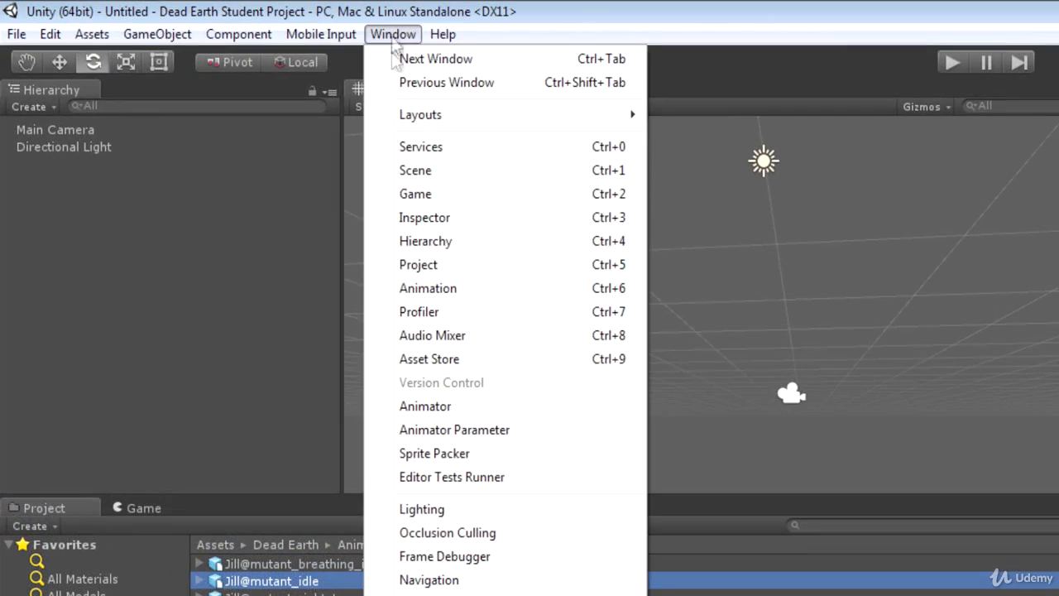
{"action": "left_click", "coordinate": [428, 359]}
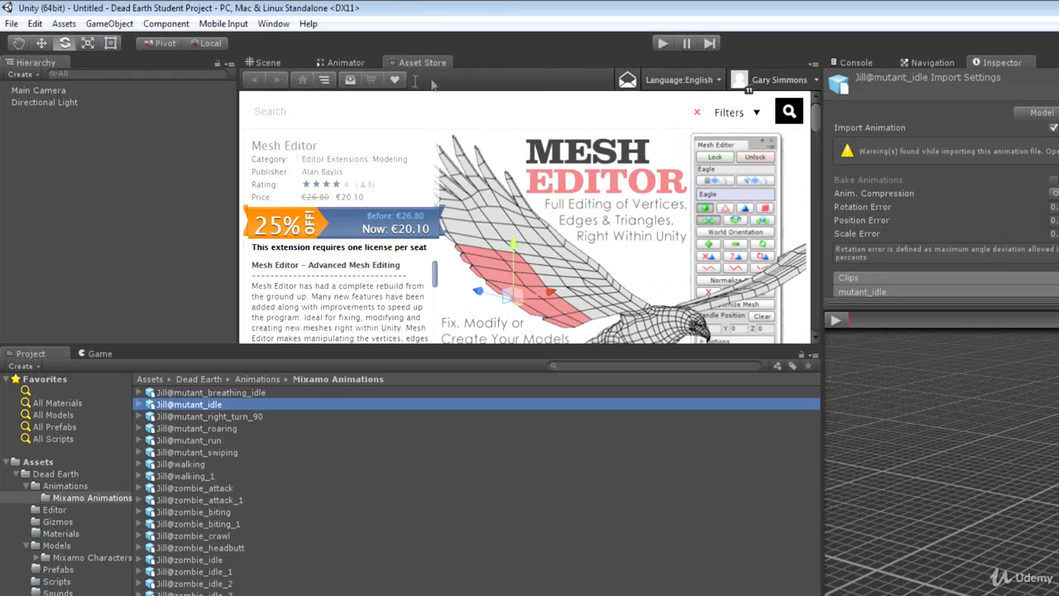
{"action": "left_click_drag", "start_coordinate": [419, 58], "coordinate": [231, 47]}
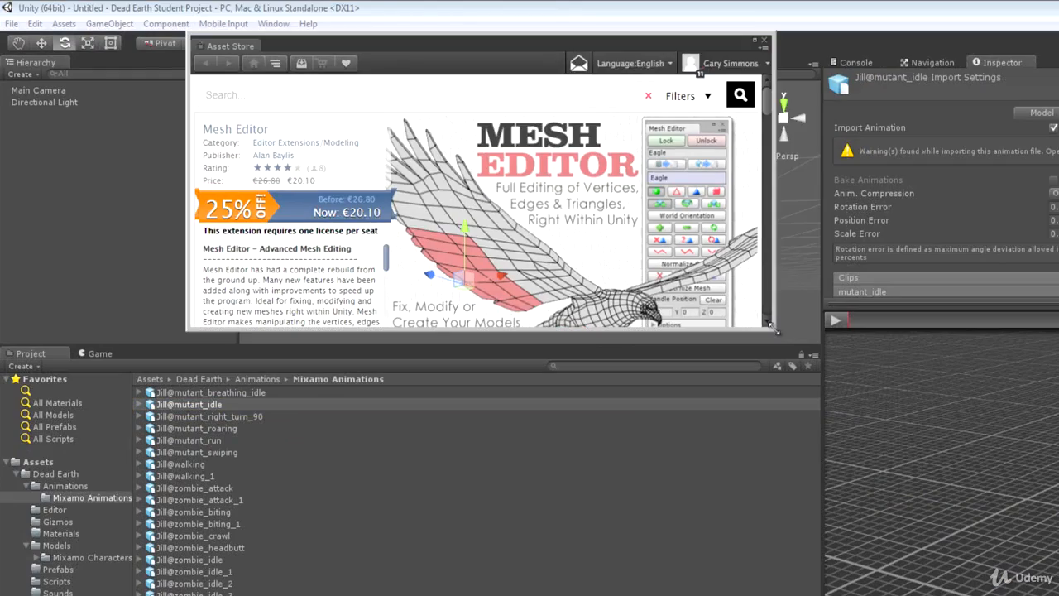
{"action": "left_click_drag", "start_coordinate": [774, 329], "coordinate": [1058, 595]}
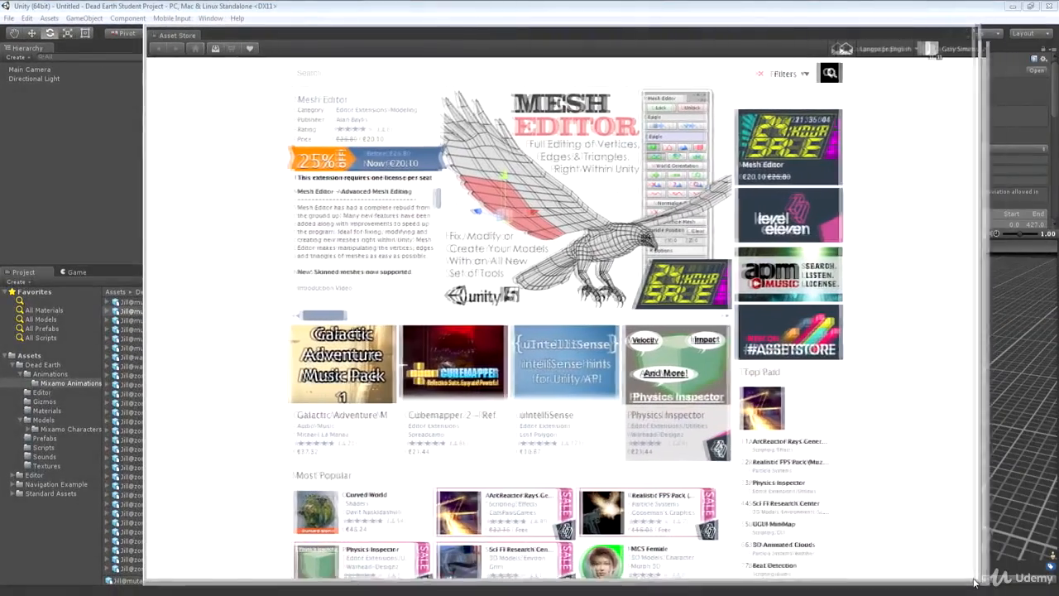
{"action": "left_click_drag", "start_coordinate": [974, 583], "coordinate": [965, 577]}
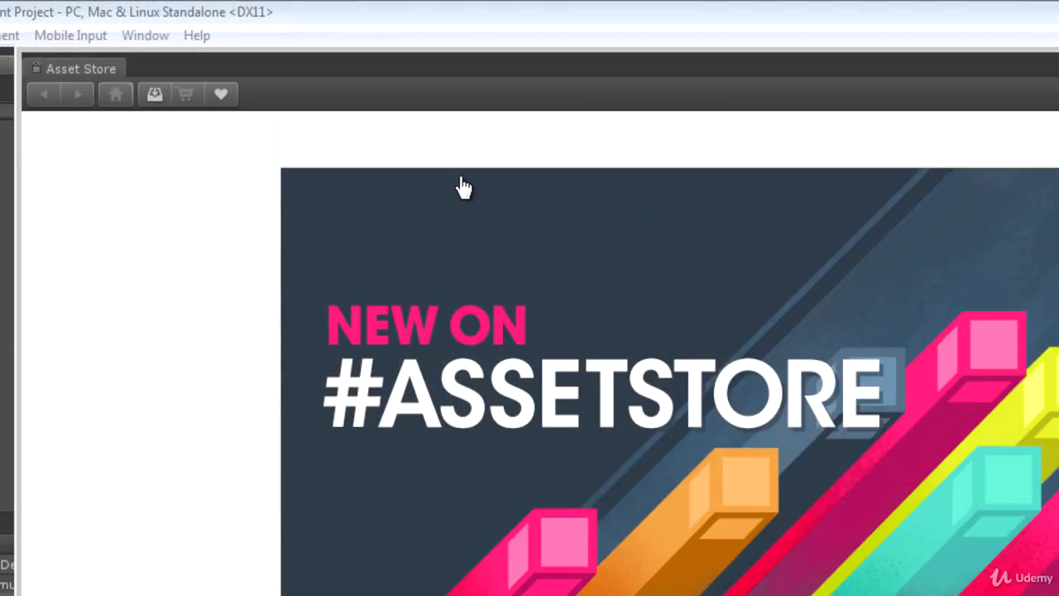
- Search the Asset Store for "motion capture online" and examine the ZOMBIE: MoCap Animation Pack (Full) page
{"action": "type", "text": "motion capture online"}
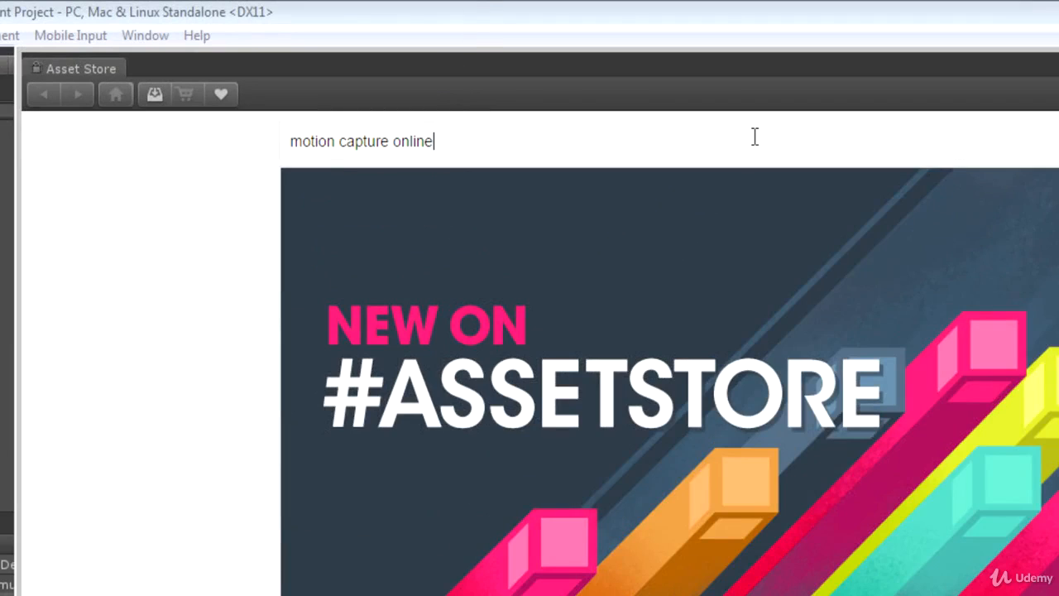
{"action": "key", "text": "Return"}
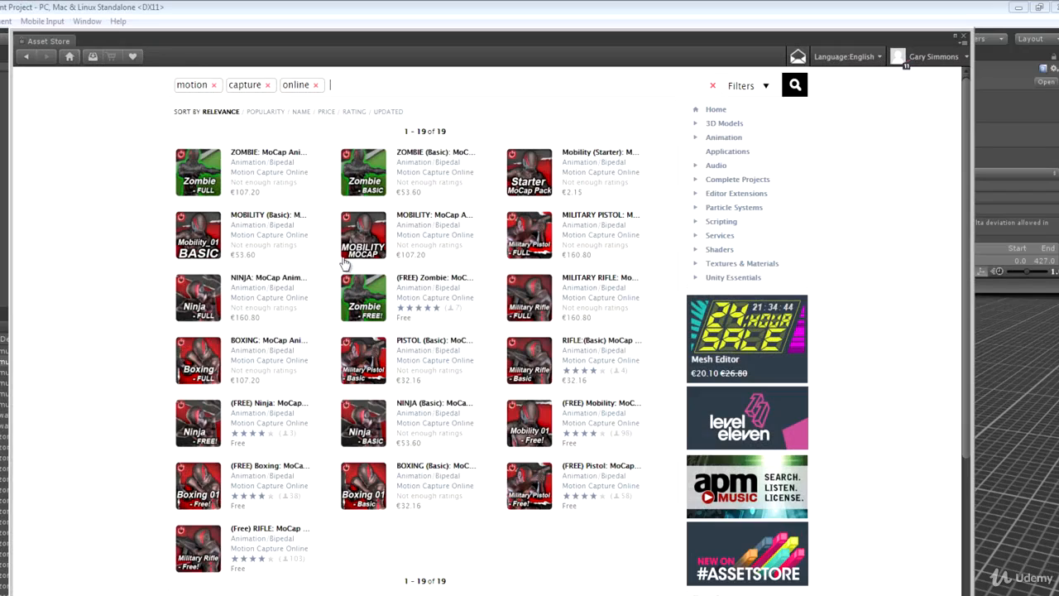
{"action": "left_click", "coordinate": [262, 156]}
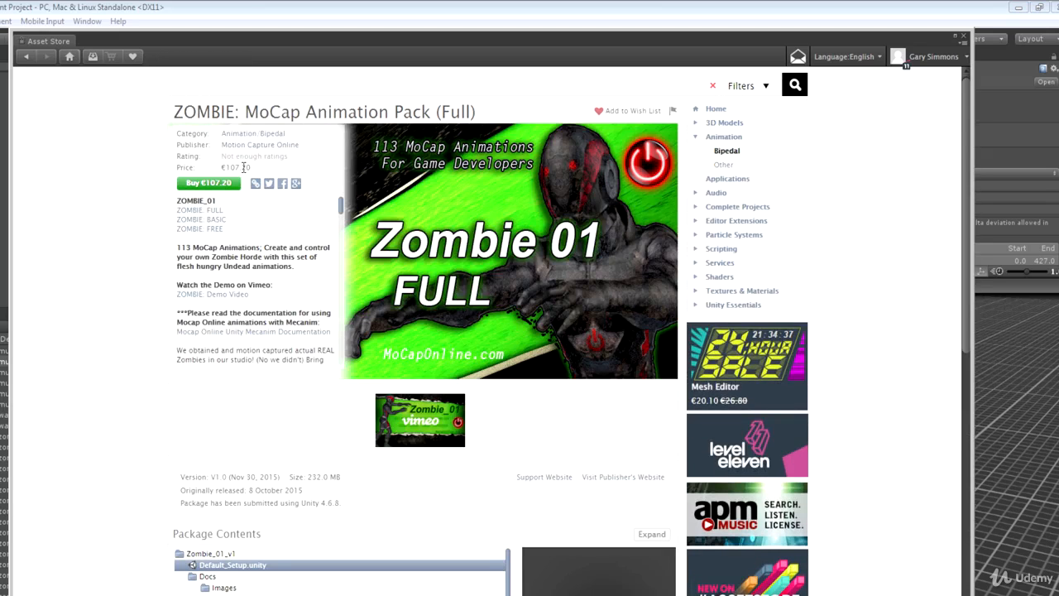
{"action": "mouse_move", "coordinate": [339, 207]}
{"action": "left_mouse_down"}
{"action": "mouse_move", "coordinate": [331, 263]}
{"action": "mouse_move", "coordinate": [342, 360]}
{"action": "mouse_move", "coordinate": [354, 196]}
{"action": "left_mouse_up"}
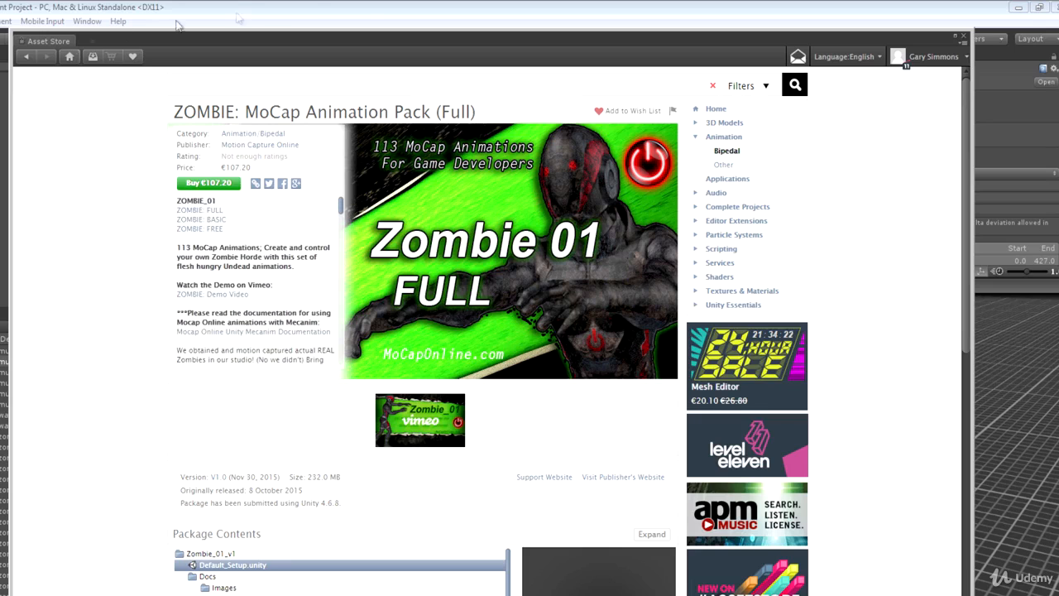
- Examine the ZOMBIE (Basic): MoCap Animation Pack page from the search results, then open the (FREE) Zombie: MoCap Animation Pack page
{"action": "left_click", "coordinate": [25, 58]}
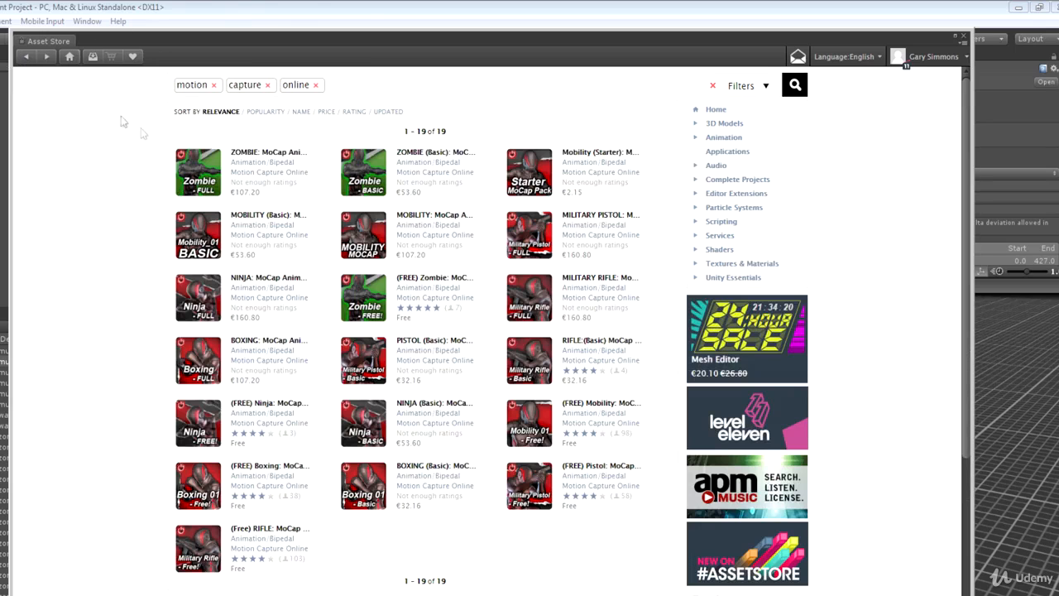
{"action": "left_click", "coordinate": [420, 154]}
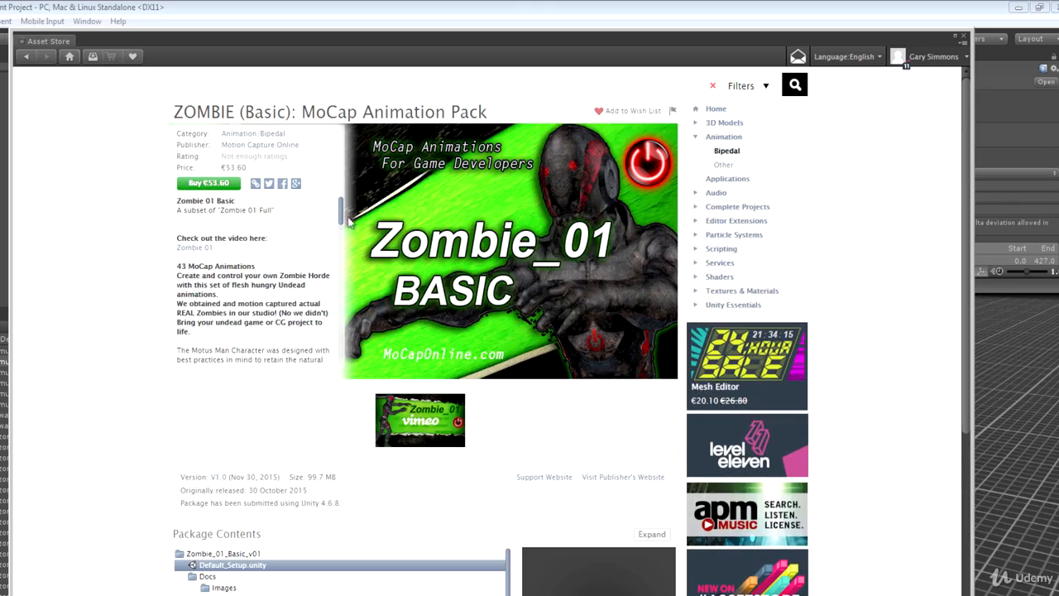
{"action": "mouse_move", "coordinate": [341, 212]}
{"action": "left_mouse_down"}
{"action": "mouse_move", "coordinate": [345, 339]}
{"action": "mouse_move", "coordinate": [342, 213]}
{"action": "left_mouse_up"}
{"action": "left_click", "coordinate": [25, 59]}
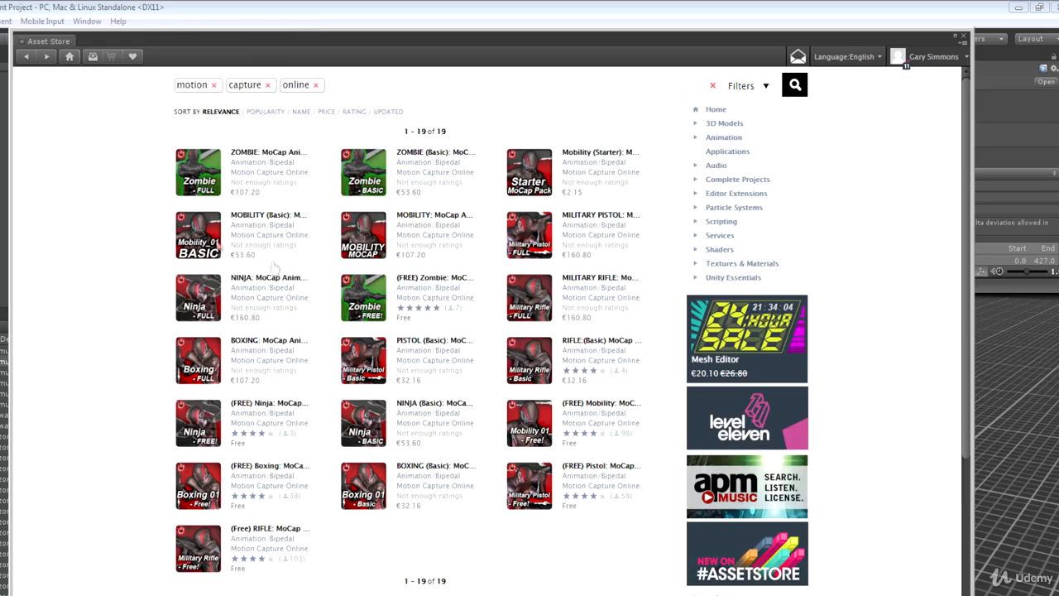
{"action": "left_click", "coordinate": [443, 280]}
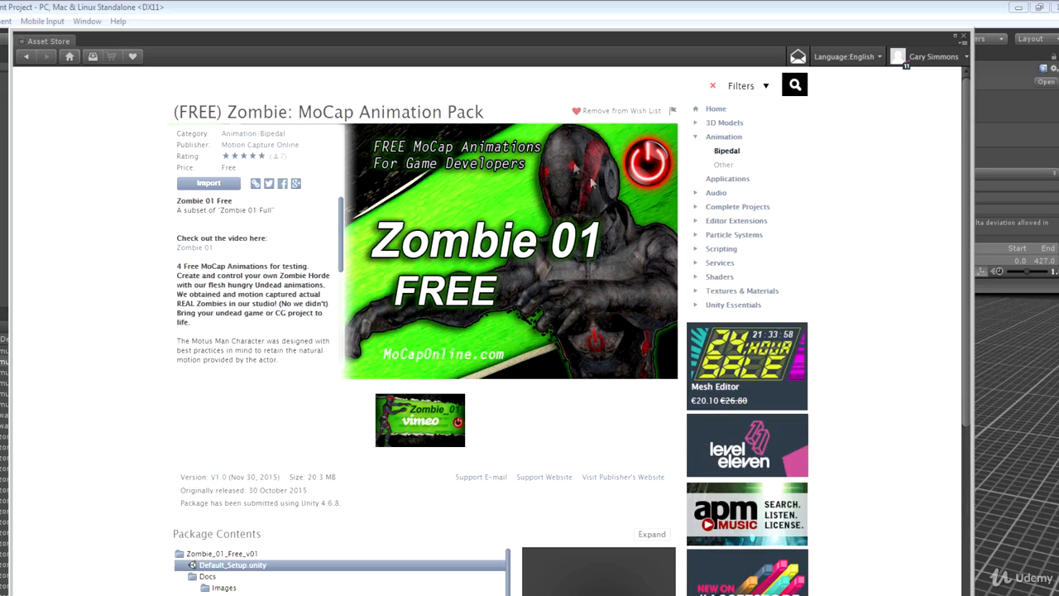
- Read the free zombie pack's description and move list, import all of its package contents, and close the Asset Store window
{"action": "scroll", "coordinate": [191, 247], "scroll_direction": "down", "scroll_amount": 2}
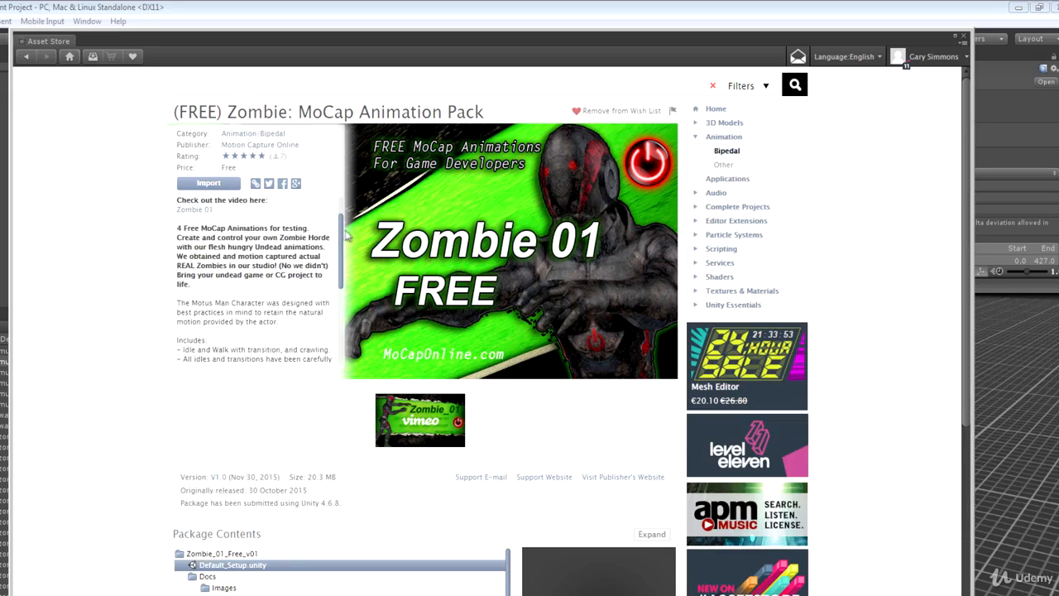
{"action": "left_click_drag", "start_coordinate": [344, 240], "coordinate": [346, 321]}
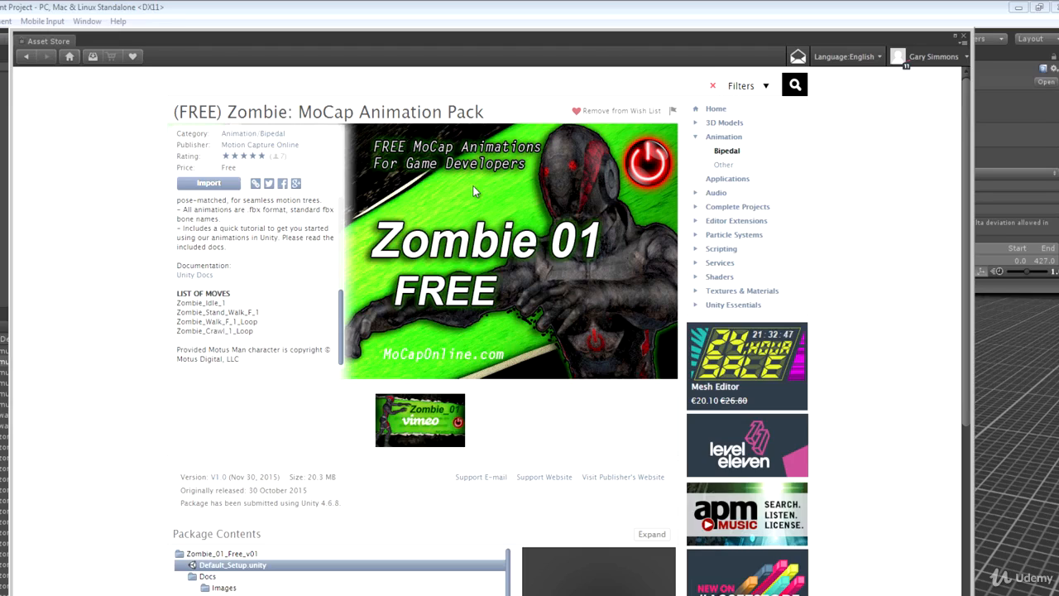
{"action": "left_click", "coordinate": [209, 183]}
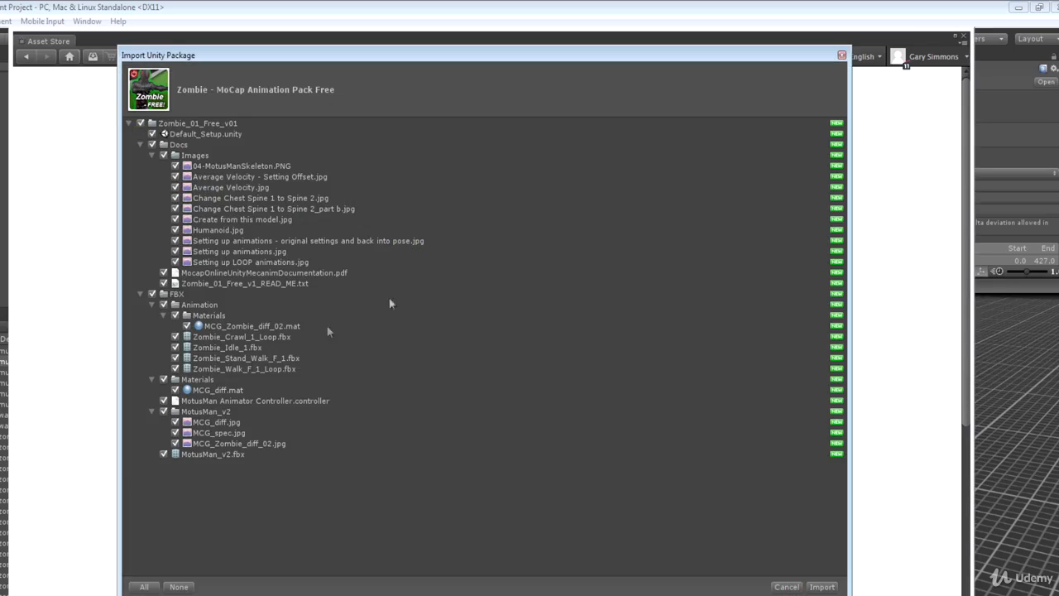
{"action": "left_click", "coordinate": [822, 586]}
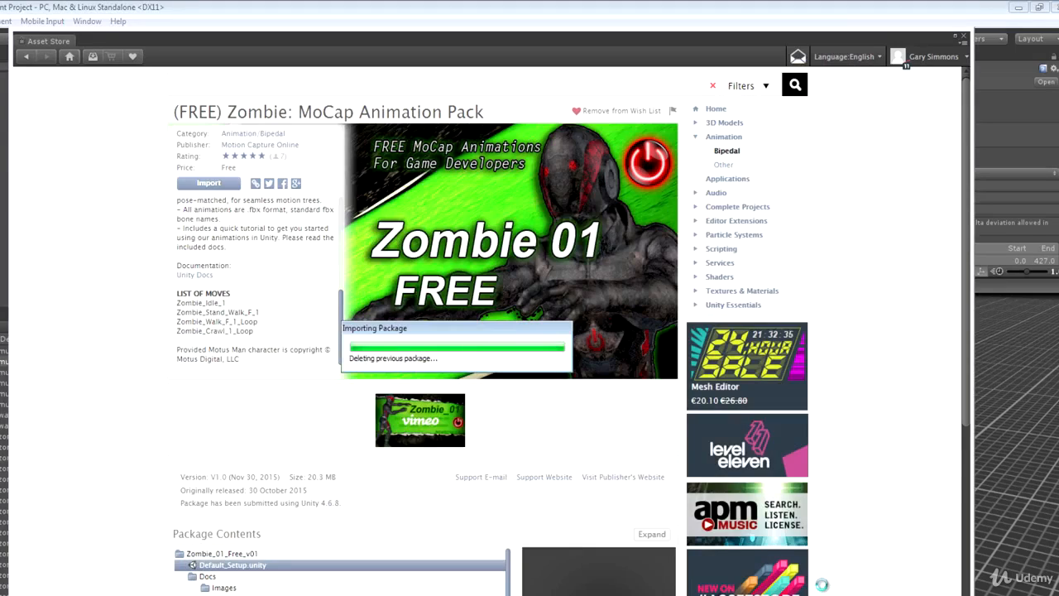
{"action": "left_click", "coordinate": [962, 37]}
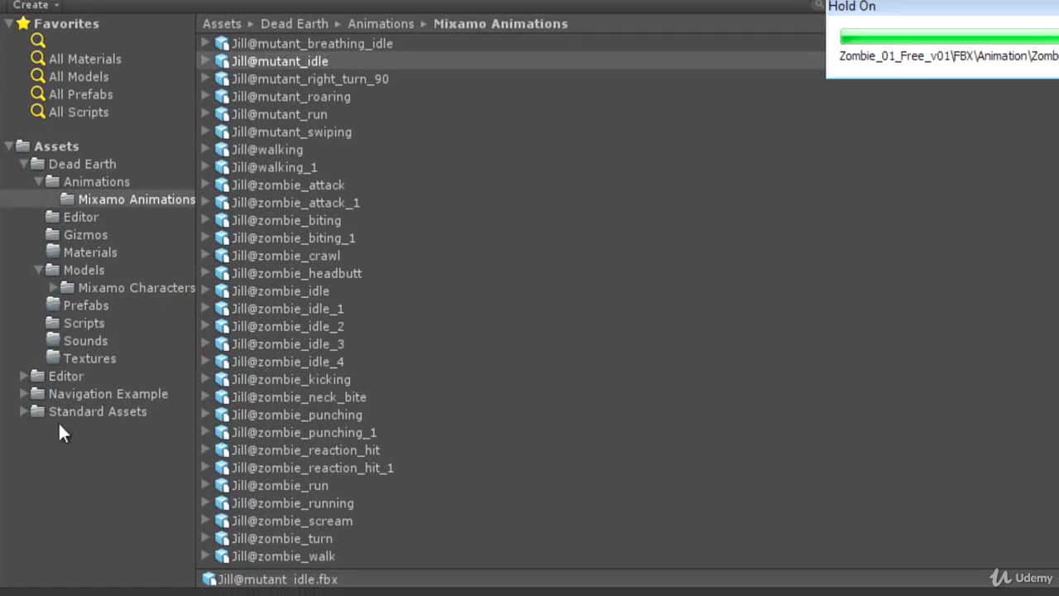
- Look through the imported Zombie_01_Free_v01 folder, including Docs and FBX, and inspect the MotusMan_v2 model from another angle
{"action": "left_click", "coordinate": [91, 429]}
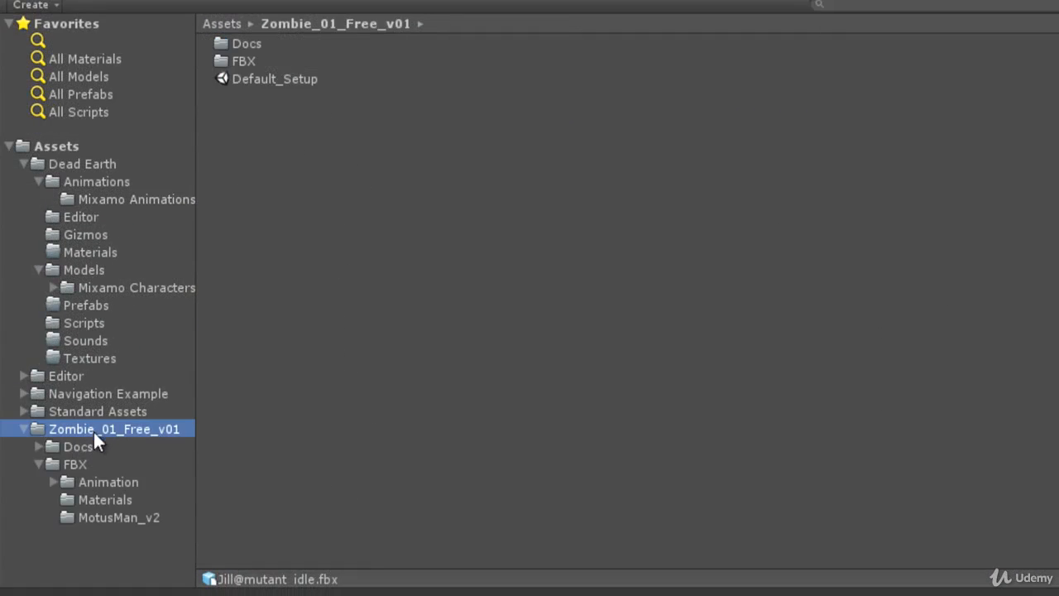
{"action": "left_click", "coordinate": [79, 447]}
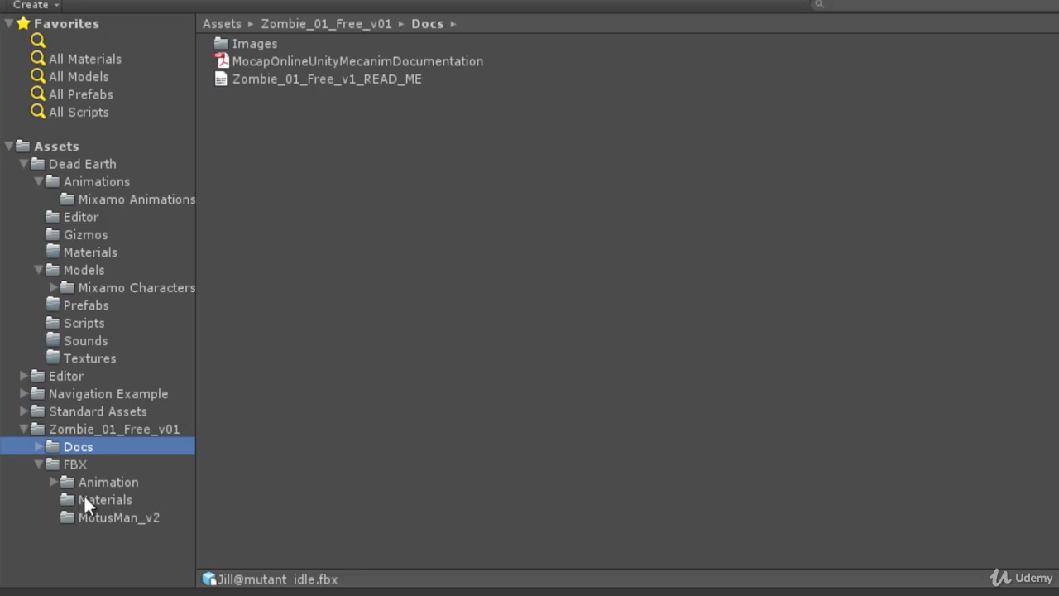
{"action": "left_click", "coordinate": [75, 464]}
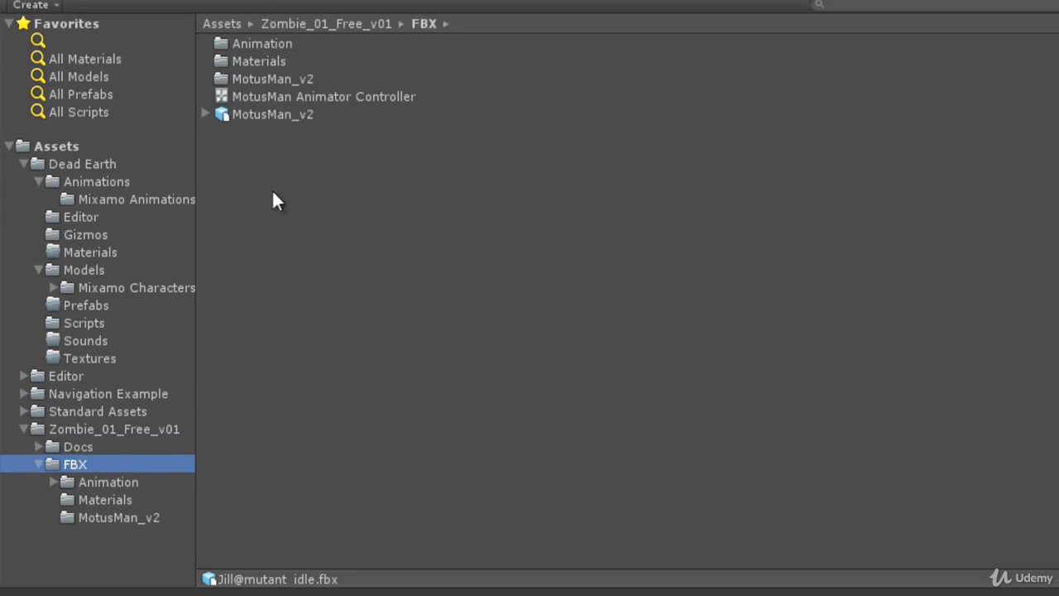
{"action": "left_click", "coordinate": [248, 115]}
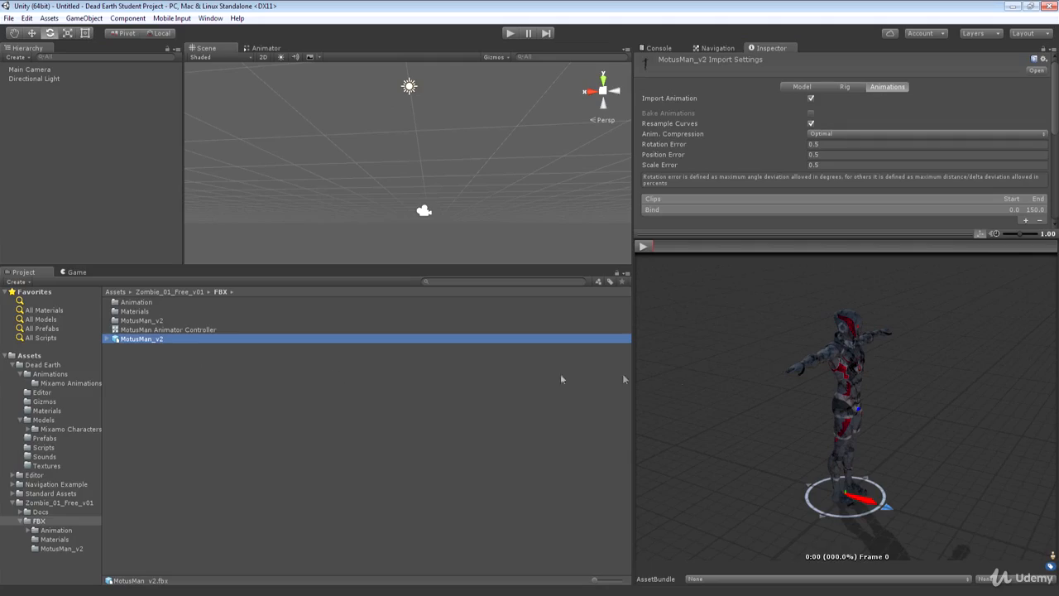
{"action": "left_click_drag", "start_coordinate": [879, 381], "coordinate": [902, 345]}
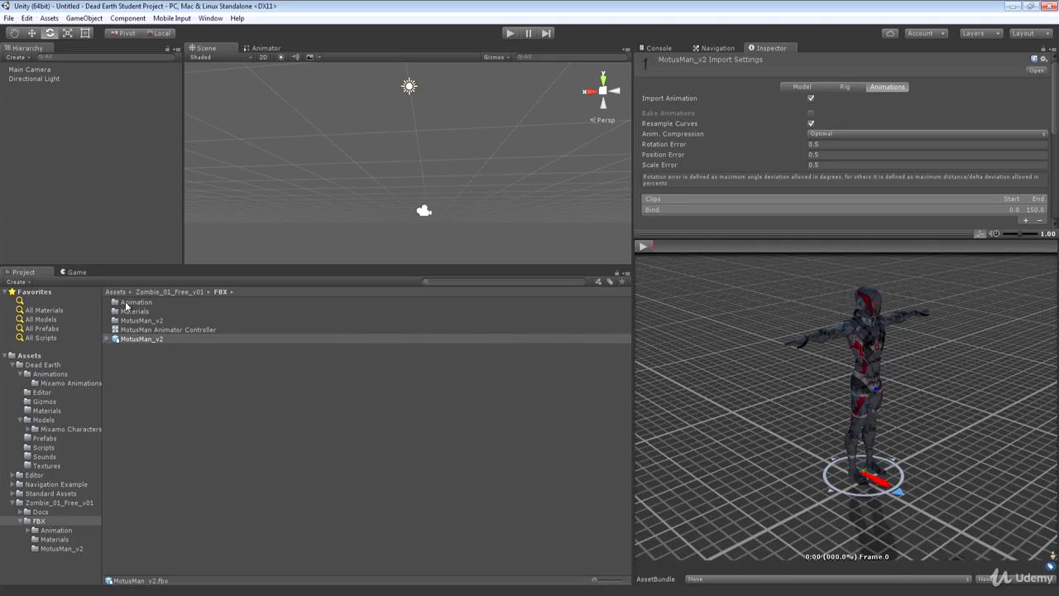
- Check the rig settings of Zombie_Crawl_1_Loop and preview its clip on the MotusMan_v2 model
{"action": "double_click", "coordinate": [126, 303]}
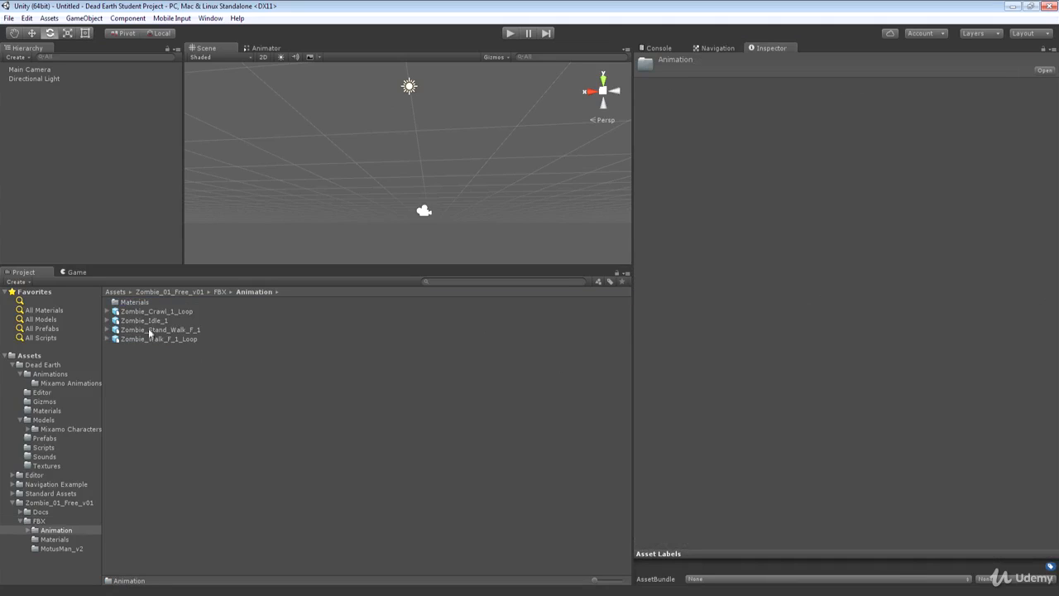
{"action": "left_click", "coordinate": [149, 312]}
{"action": "left_click", "coordinate": [847, 87]}
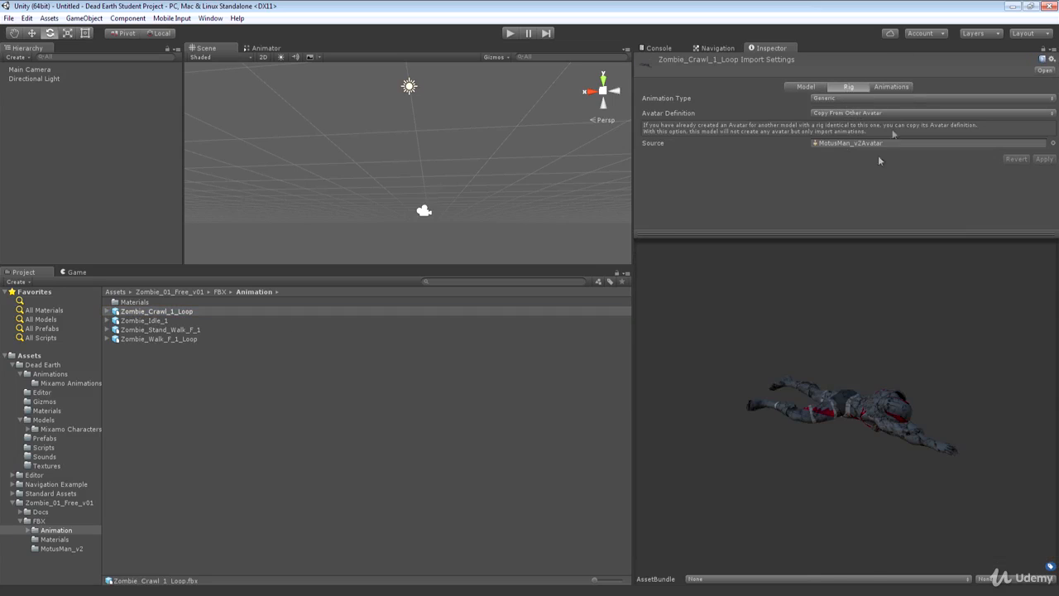
{"action": "left_click", "coordinate": [906, 87]}
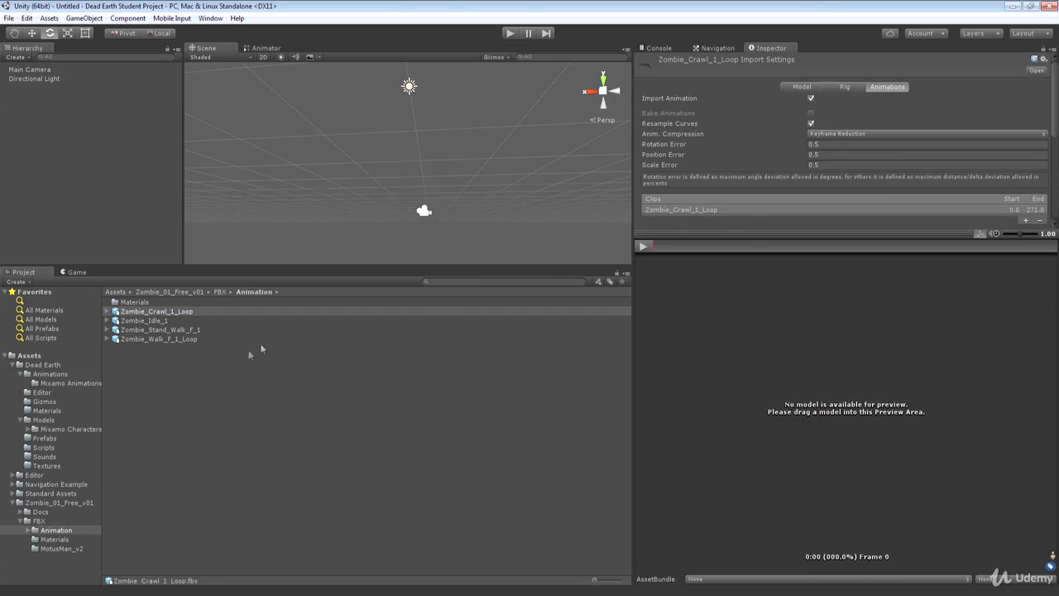
{"action": "left_click", "coordinate": [40, 522]}
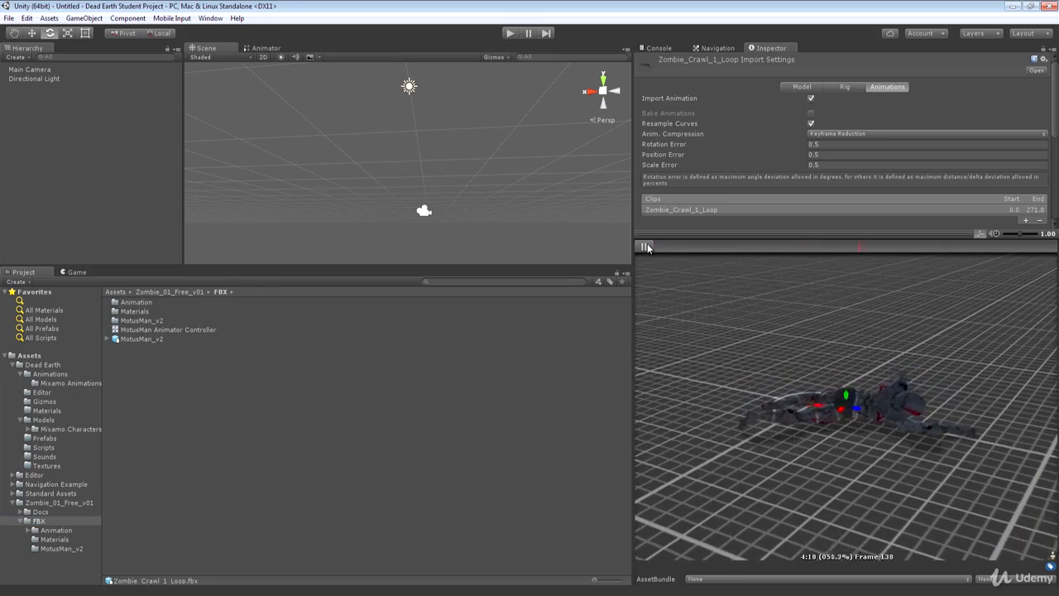
{"action": "left_click", "coordinate": [644, 246]}
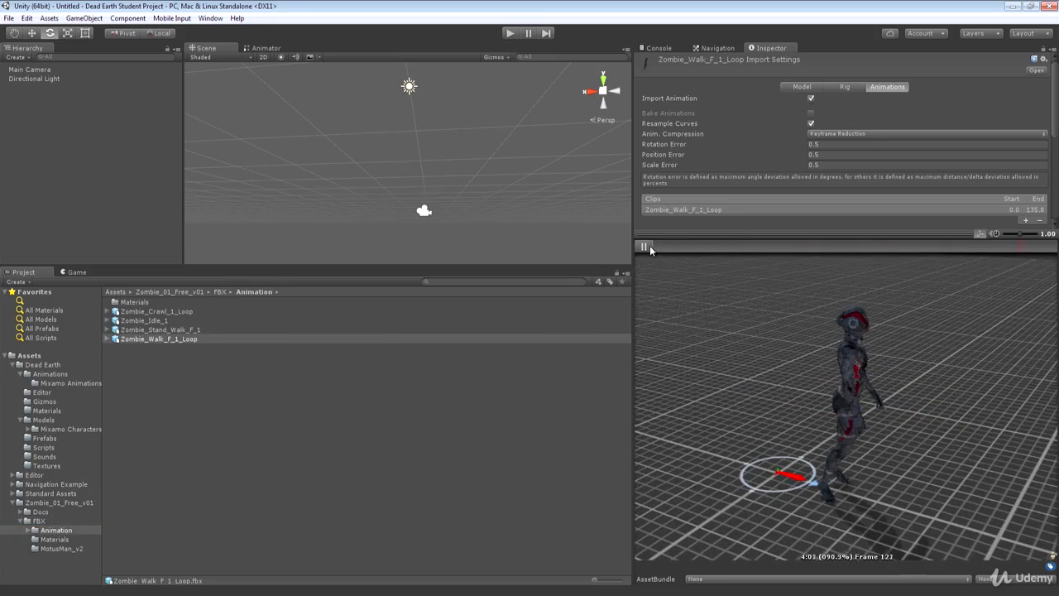
- Preview the Zombie_Walk_F_1_Loop and Zombie_Idle_1 clips on the MotusMan_v2 model
{"action": "left_click", "coordinate": [644, 247]}
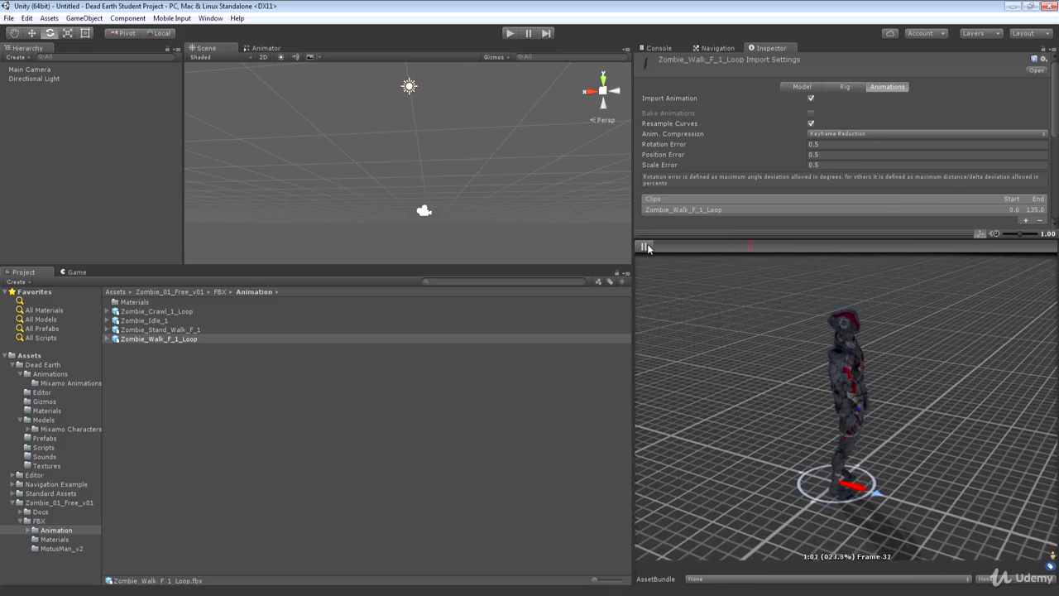
{"action": "left_click", "coordinate": [646, 247]}
{"action": "left_click", "coordinate": [180, 320]}
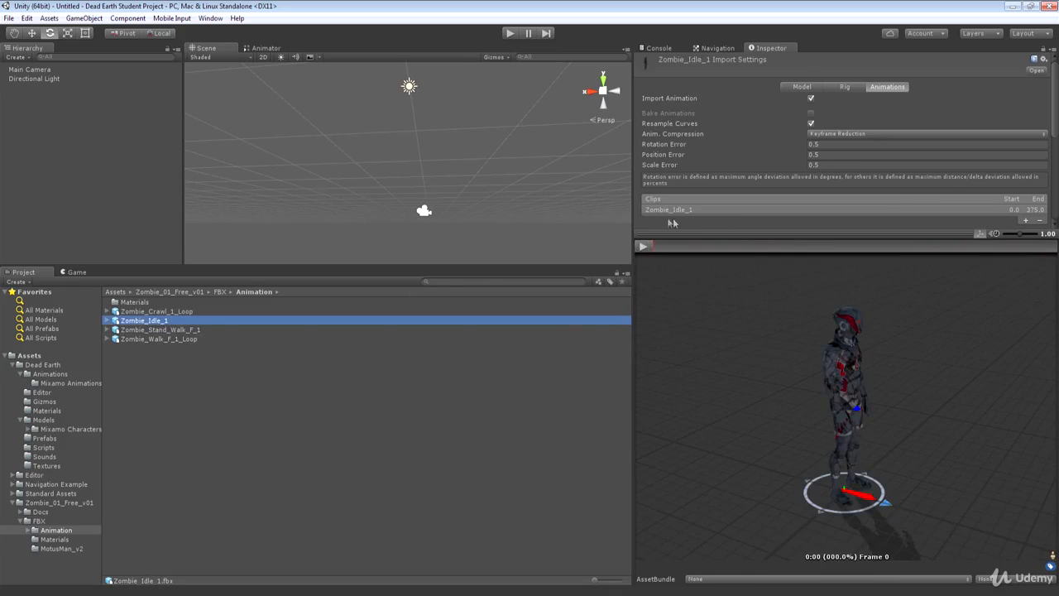
{"action": "left_click", "coordinate": [644, 246]}
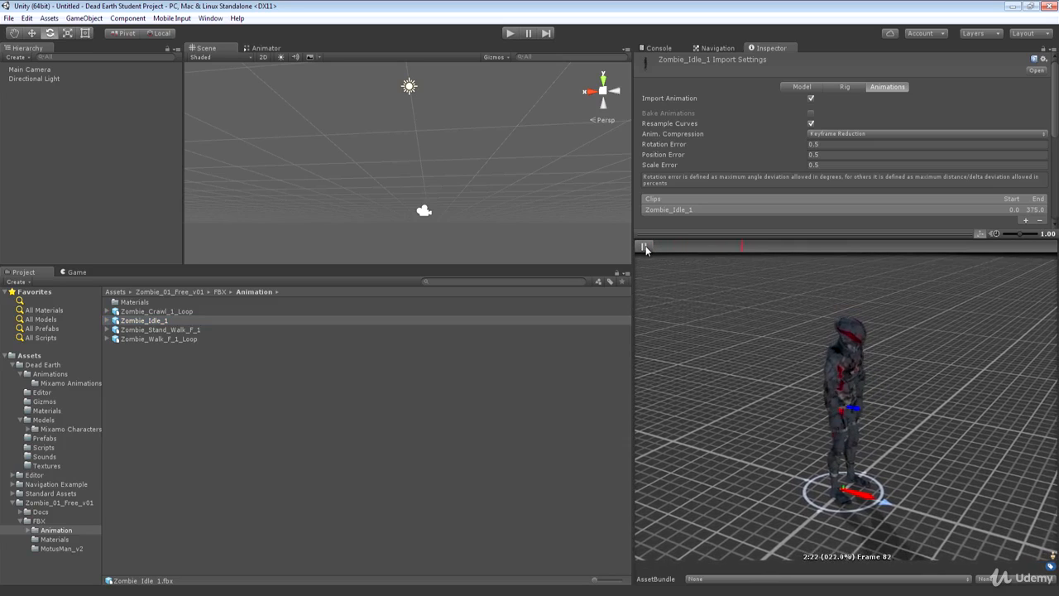
{"action": "left_click", "coordinate": [644, 247]}
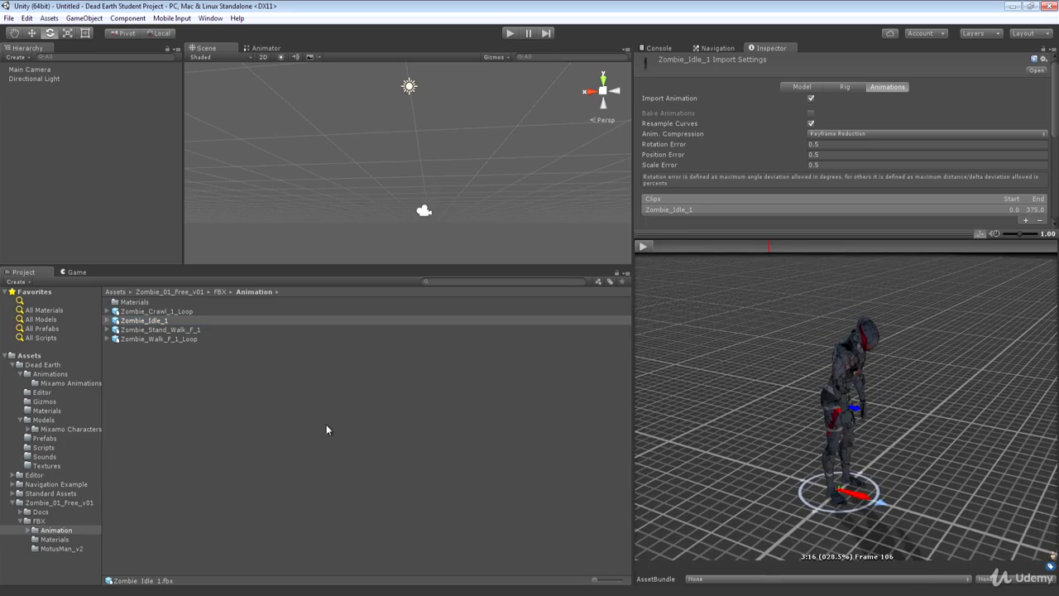
- Set the MotusMan_v2 model's rig animation type to Humanoid, apply it, and check the avatar's bone mapping
{"action": "left_click", "coordinate": [61, 548]}
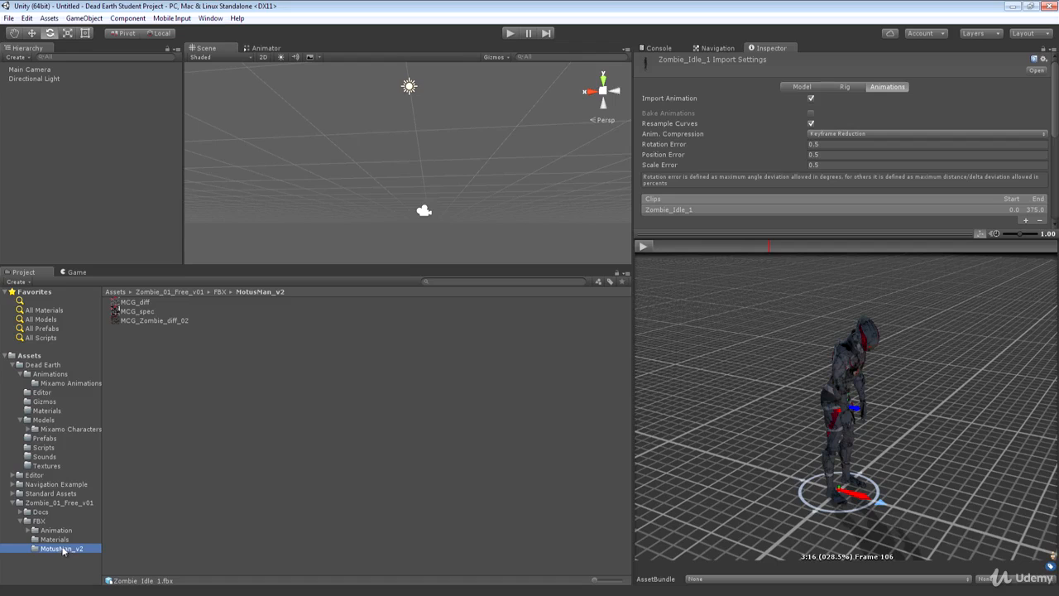
{"action": "left_click", "coordinate": [38, 521]}
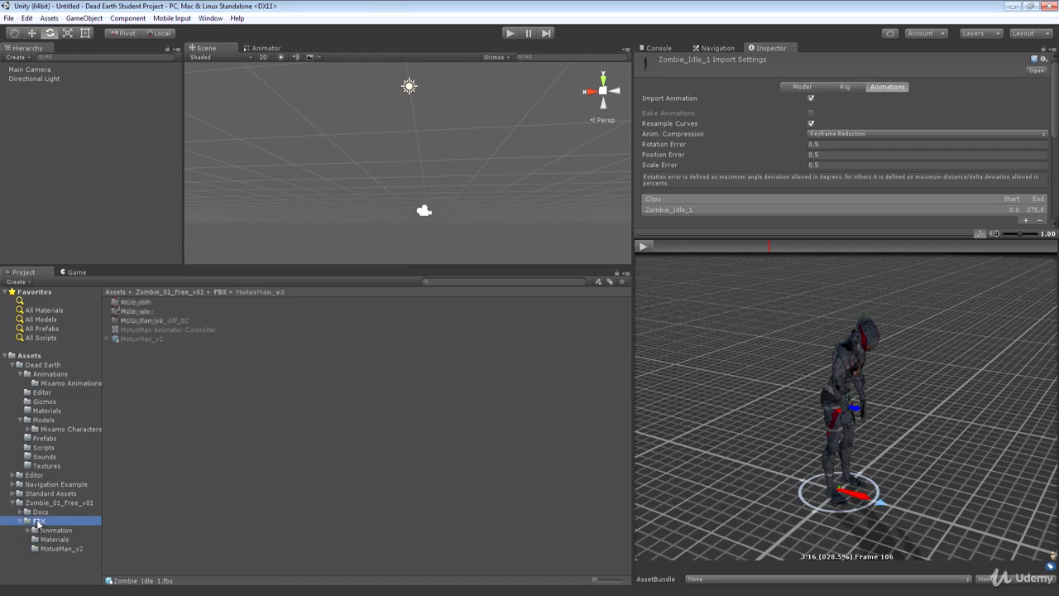
{"action": "left_click", "coordinate": [137, 340]}
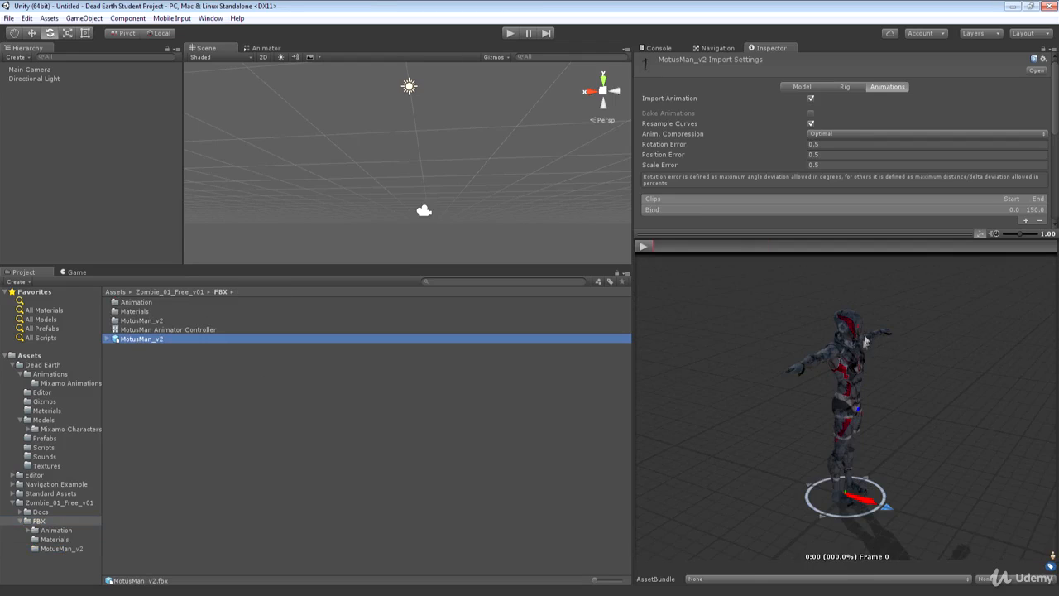
{"action": "left_click", "coordinate": [847, 87]}
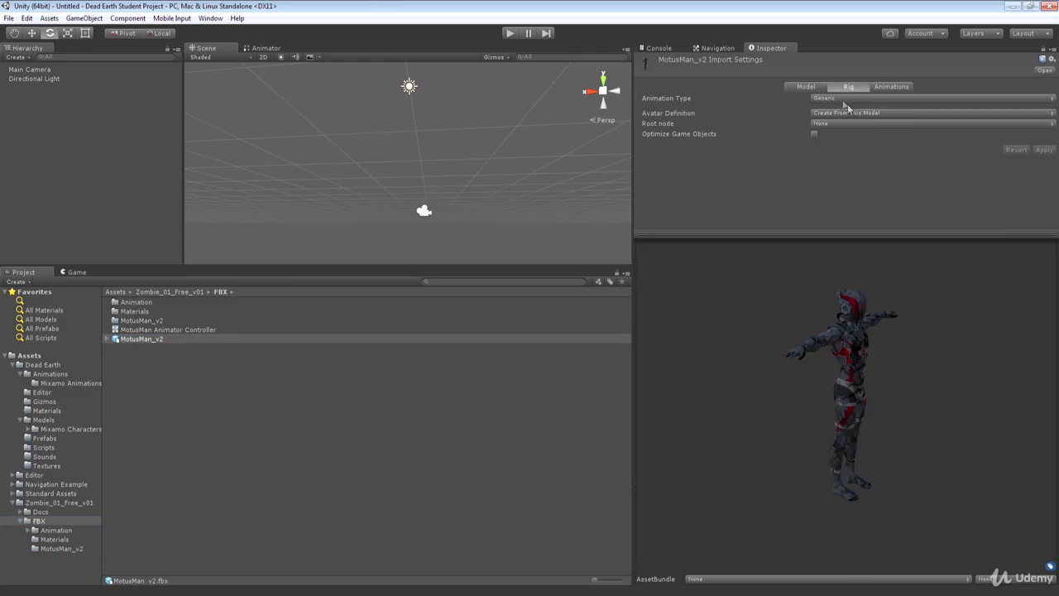
{"action": "left_click", "coordinate": [846, 98]}
{"action": "left_click", "coordinate": [845, 149]}
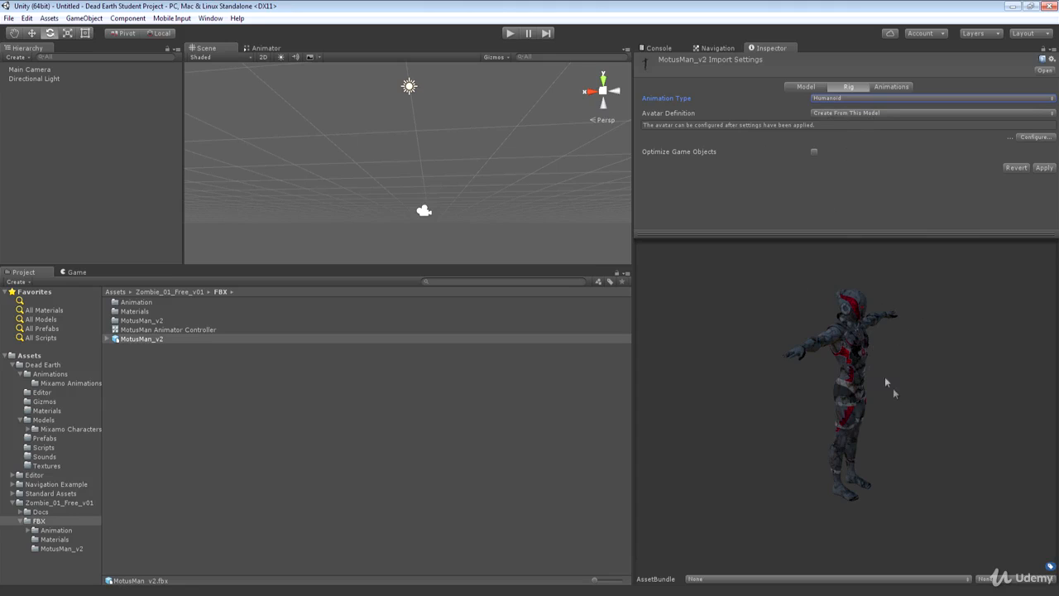
{"action": "left_click", "coordinate": [1034, 138]}
{"action": "left_click", "coordinate": [560, 325]}
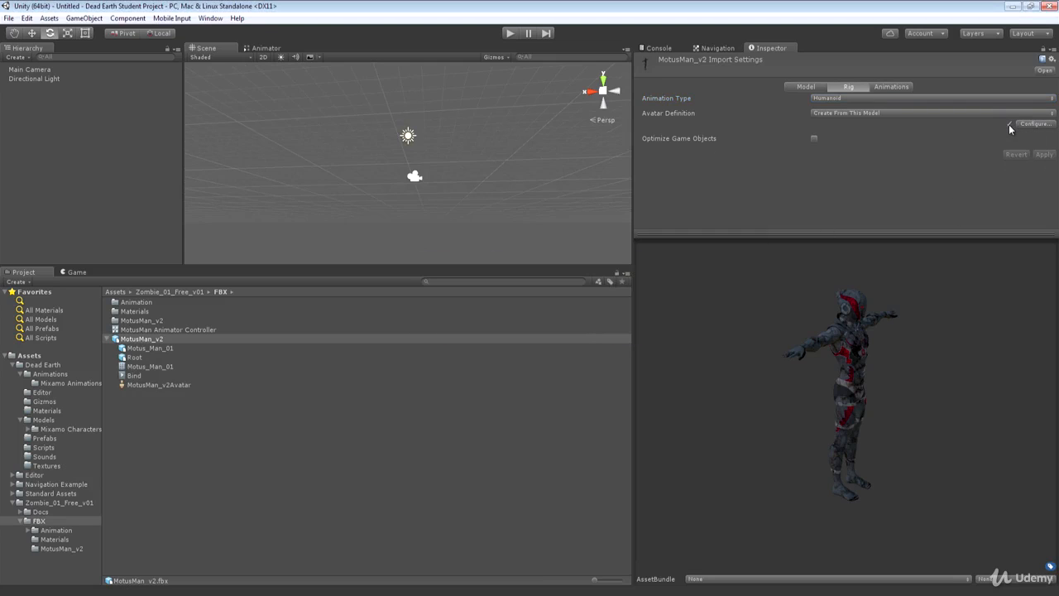
{"action": "left_click", "coordinate": [1034, 124]}
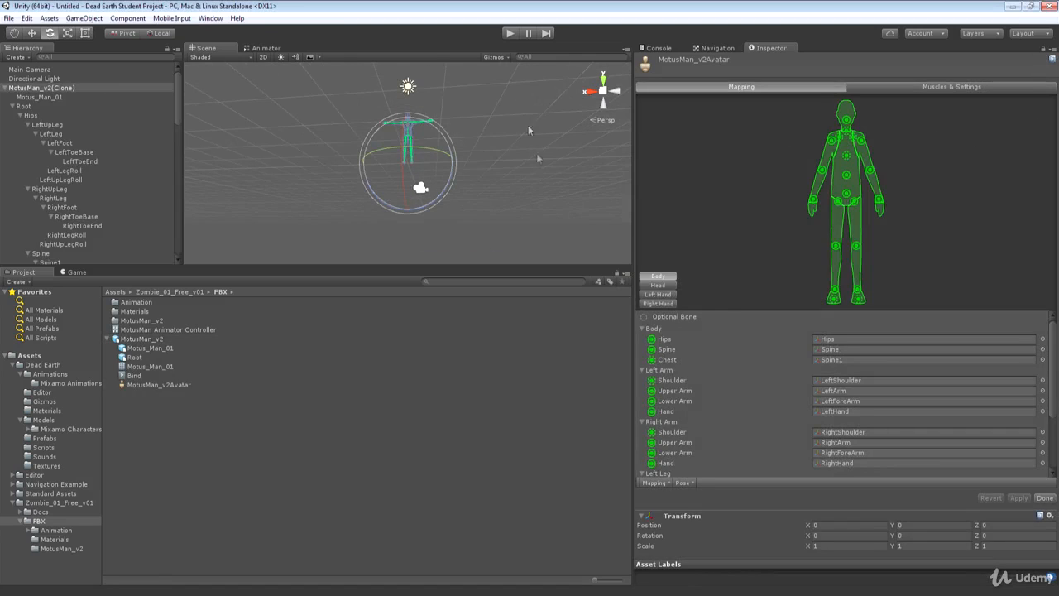
{"action": "left_click", "coordinate": [1045, 499]}
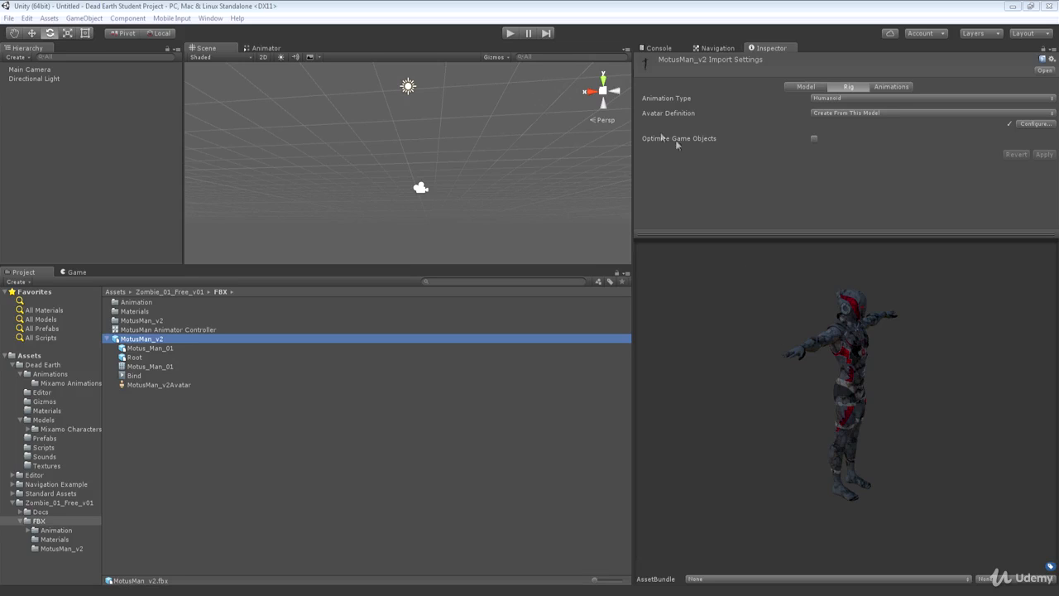
- Preview the Mixamo Jill@zombie_walk animation on the MotusMan_v2 character
{"action": "left_click", "coordinate": [55, 383]}
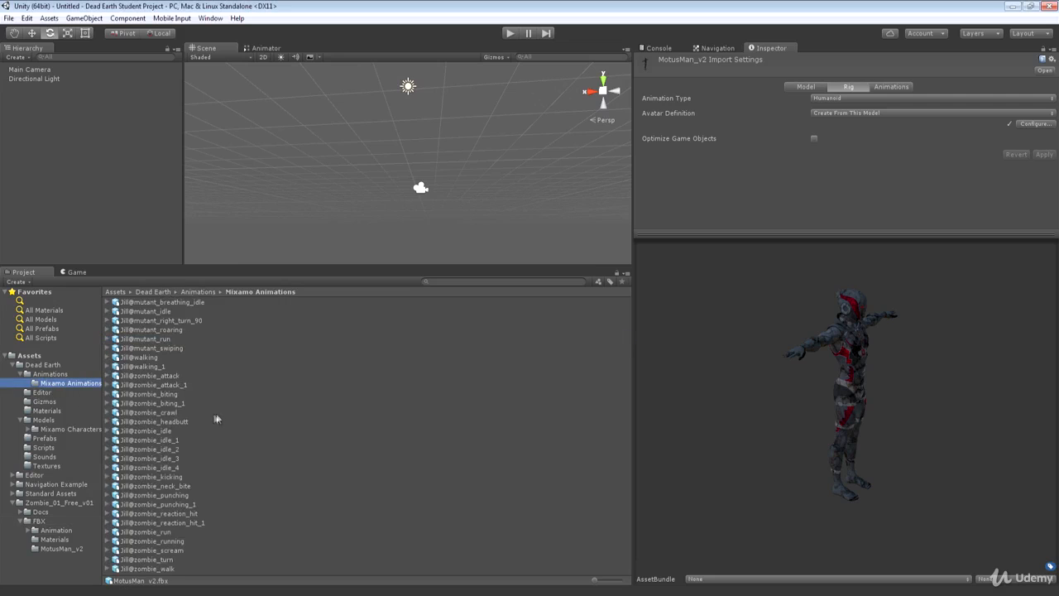
{"action": "left_click", "coordinate": [145, 569]}
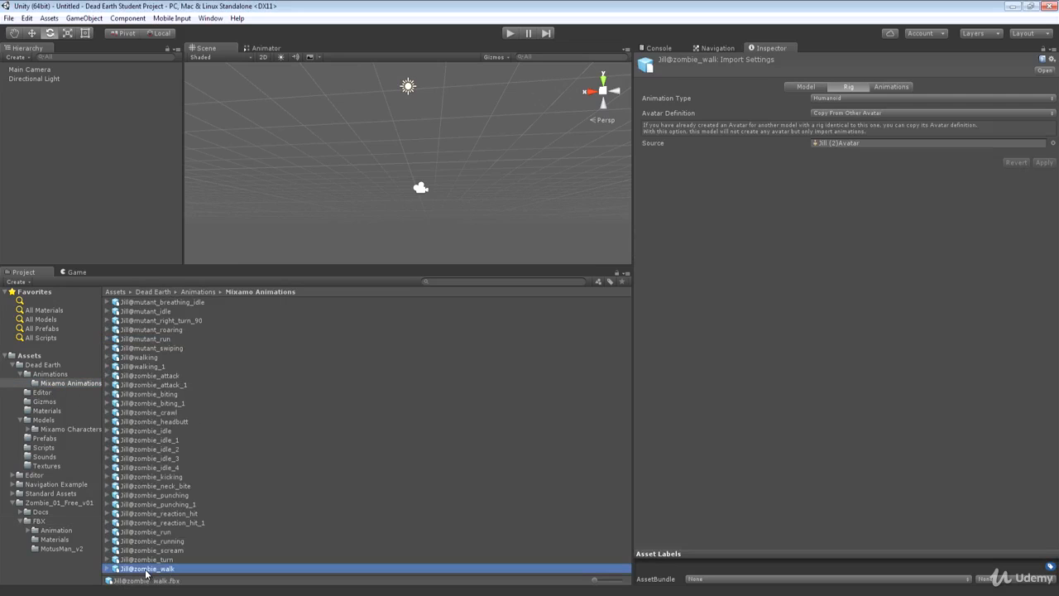
{"action": "left_click", "coordinate": [898, 89]}
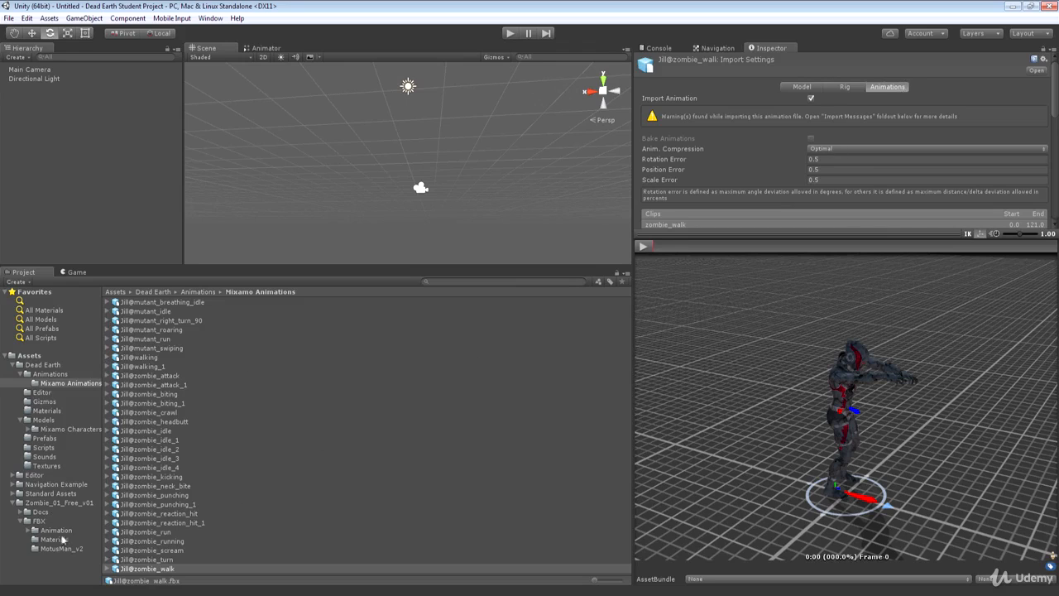
{"action": "left_click", "coordinate": [36, 520]}
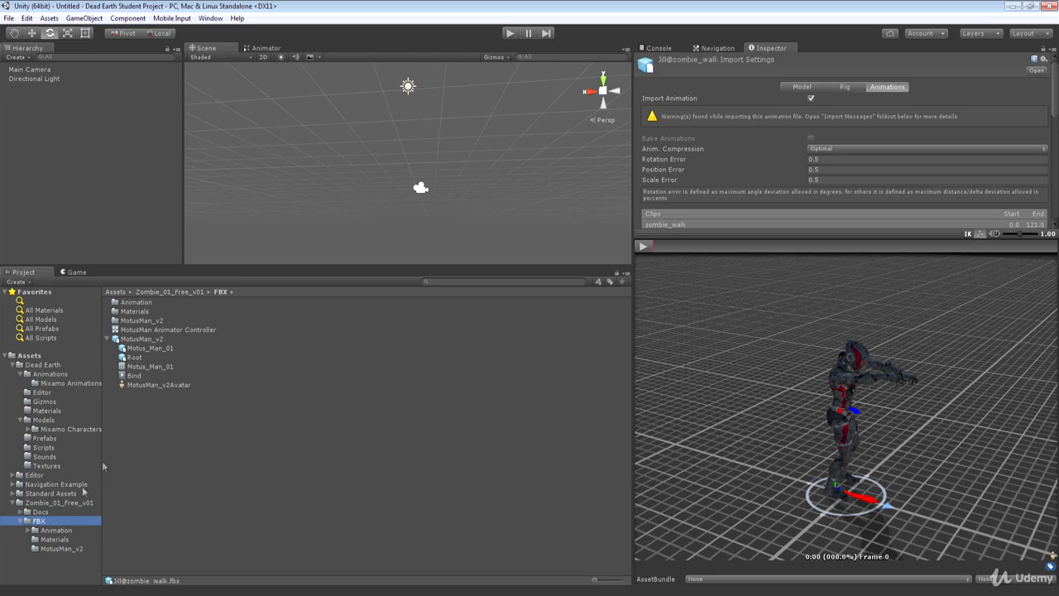
{"action": "left_click", "coordinate": [138, 339]}
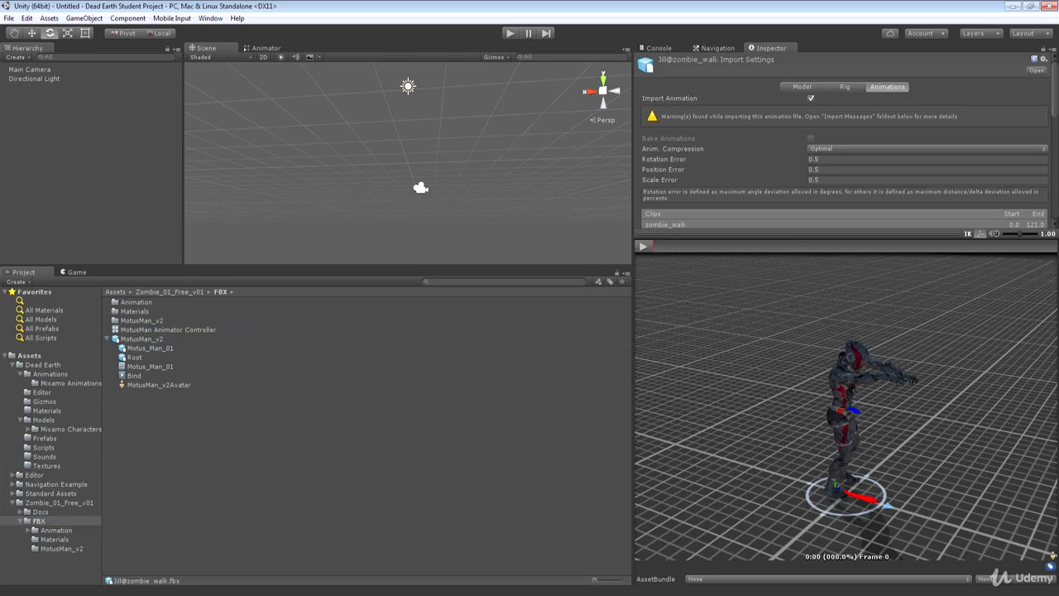
{"action": "left_click", "coordinate": [645, 246]}
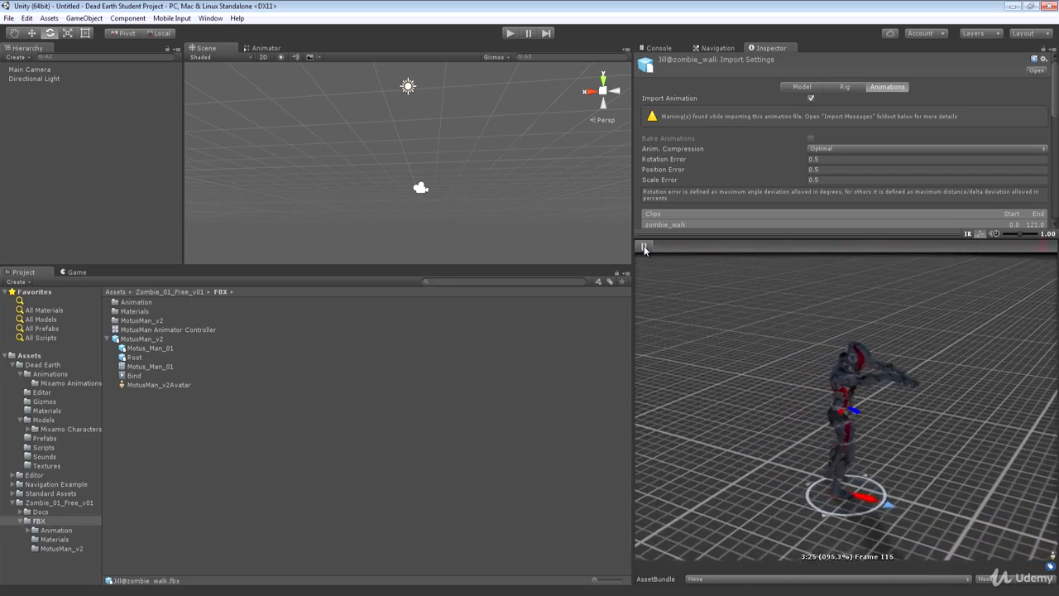
{"action": "left_click", "coordinate": [643, 245]}
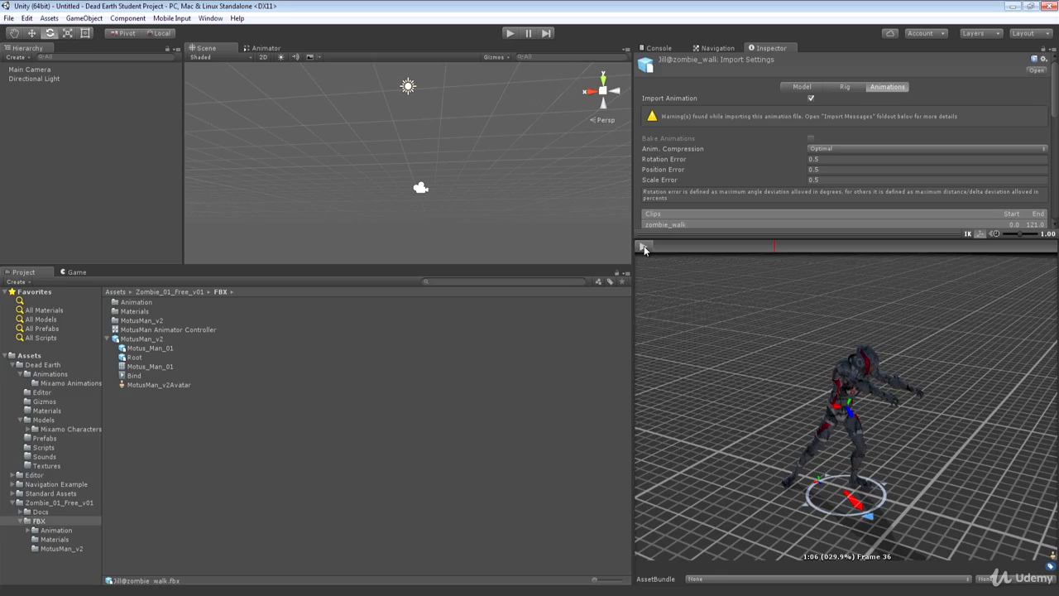
- Preview the Zombie_Walk_F_1_Loop and Zombie_Idle_1 clips from the zombie pack's FBX Animation folder on the MotusMan character
{"action": "left_click", "coordinate": [48, 530]}
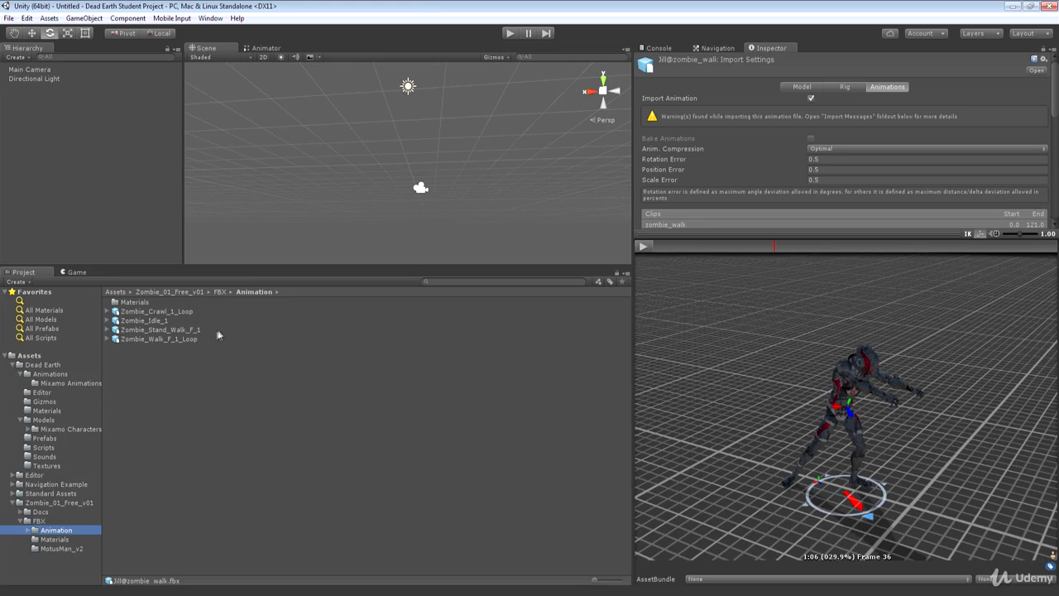
{"action": "left_click", "coordinate": [163, 340]}
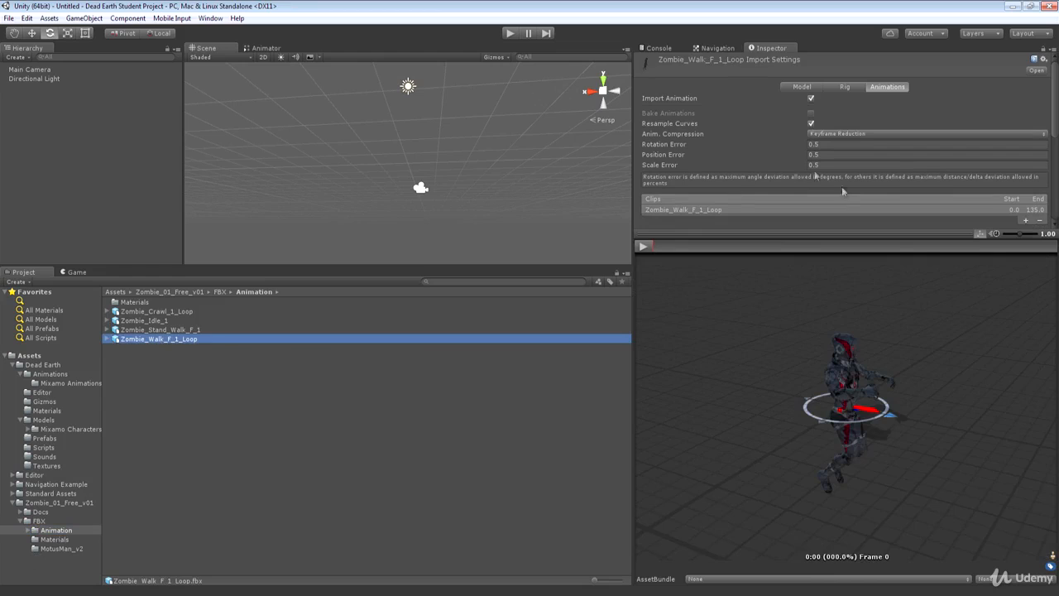
{"action": "left_click", "coordinate": [648, 246]}
{"action": "left_click", "coordinate": [648, 246]}
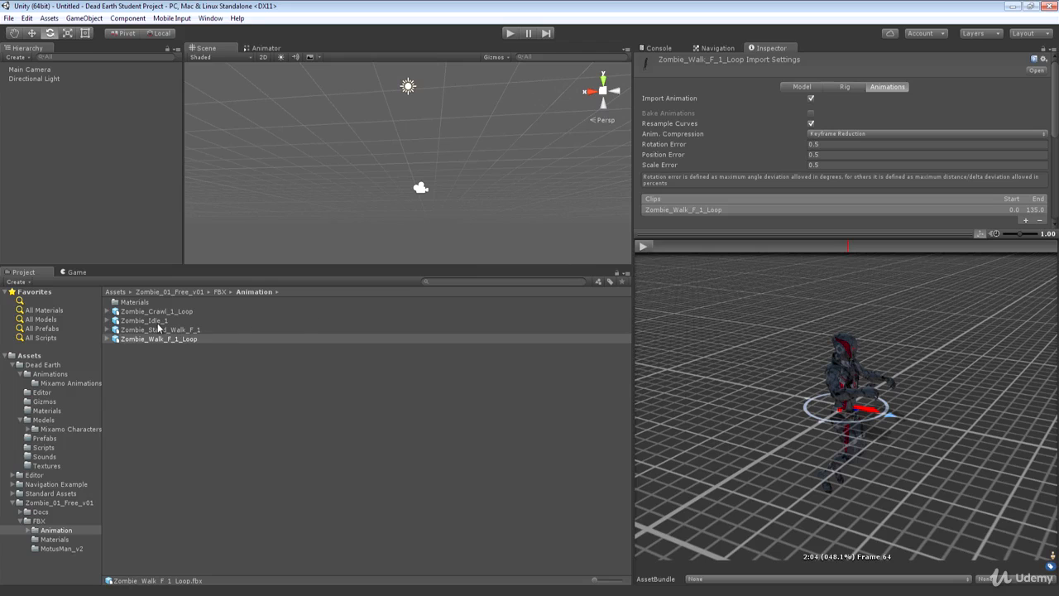
{"action": "left_click", "coordinate": [159, 320]}
{"action": "left_click", "coordinate": [643, 247]}
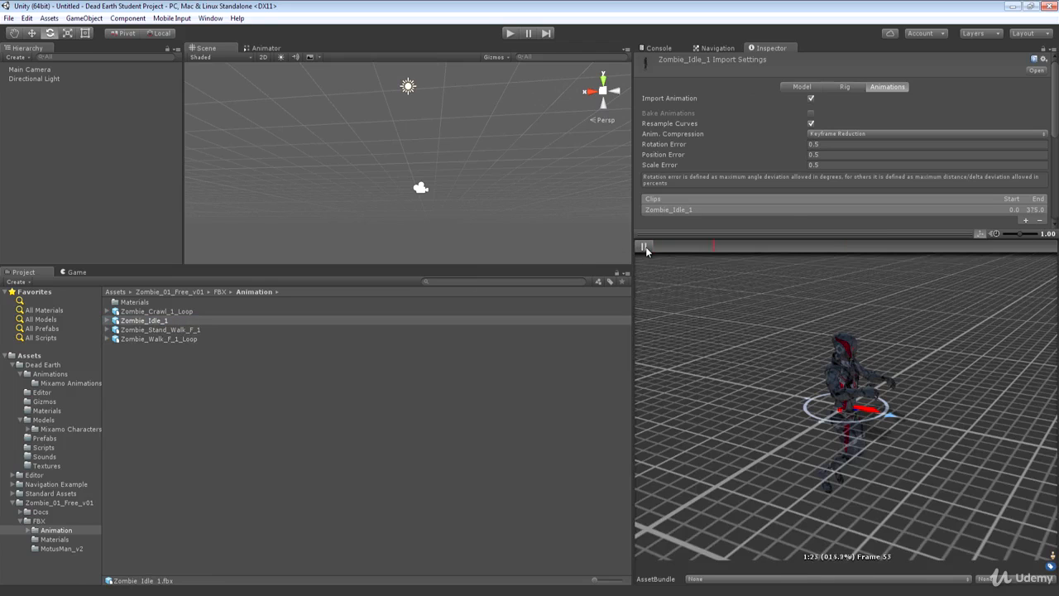
{"action": "left_click", "coordinate": [165, 339]}
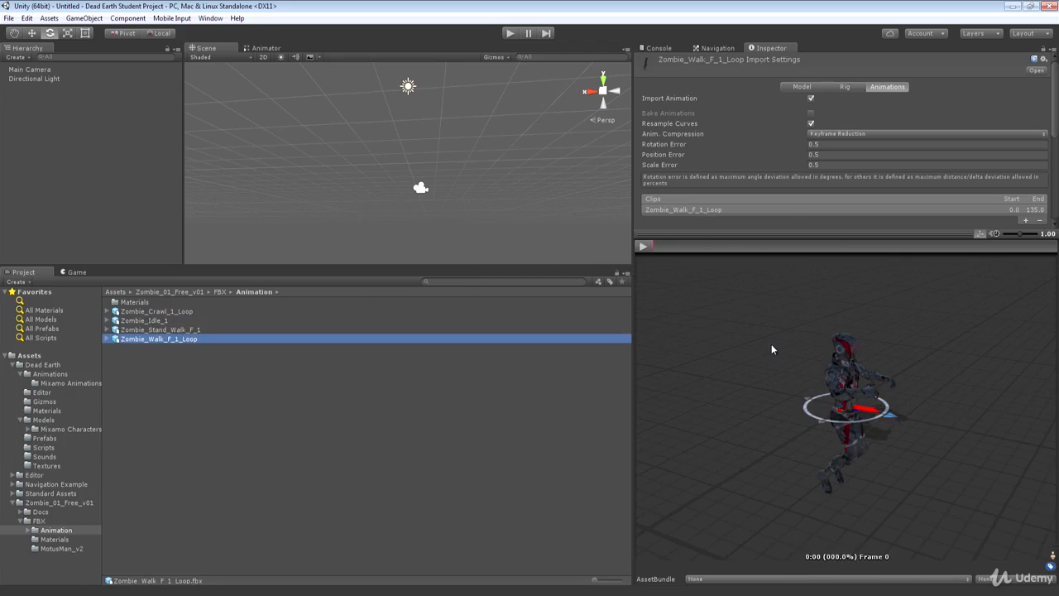
- Check the rig import settings of the Zombie_Walk_F_1_Loop and Zombie_Stand_Walk_F_1 files
{"action": "left_click", "coordinate": [198, 311], "text": "shift"}
{"action": "left_click", "coordinate": [213, 340]}
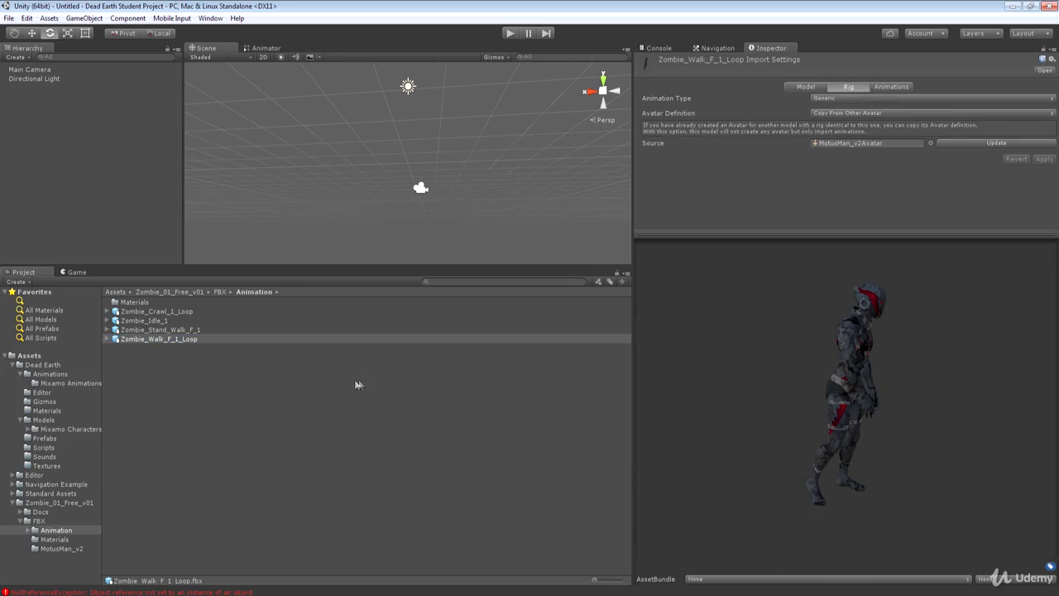
{"action": "left_click", "coordinate": [166, 328]}
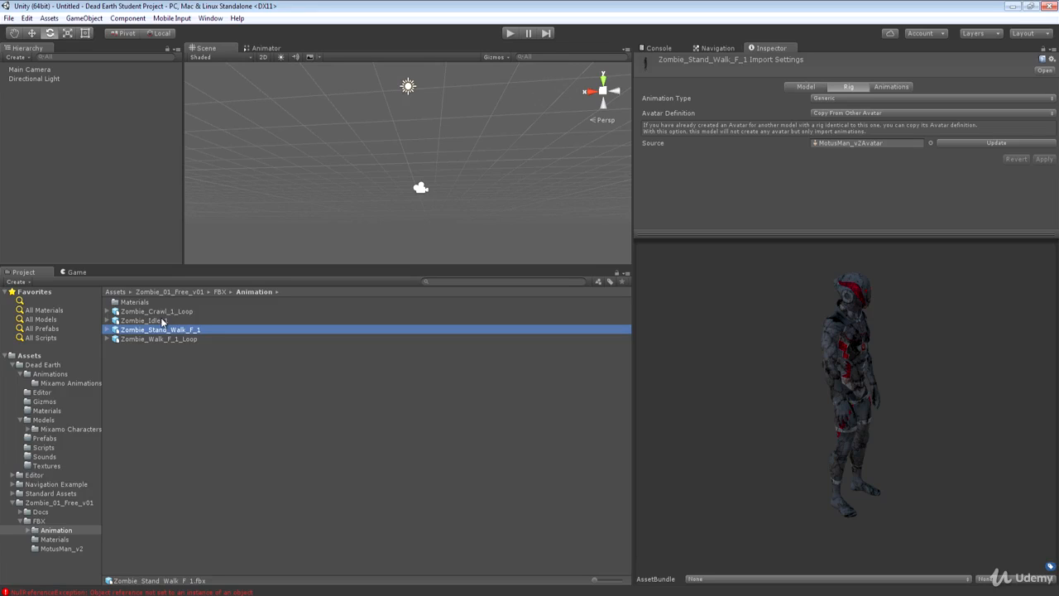
- Set all four zombie animation files to the Humanoid animation type with the avatar definition Create From This Model, and apply it
{"action": "left_click", "coordinate": [156, 311]}
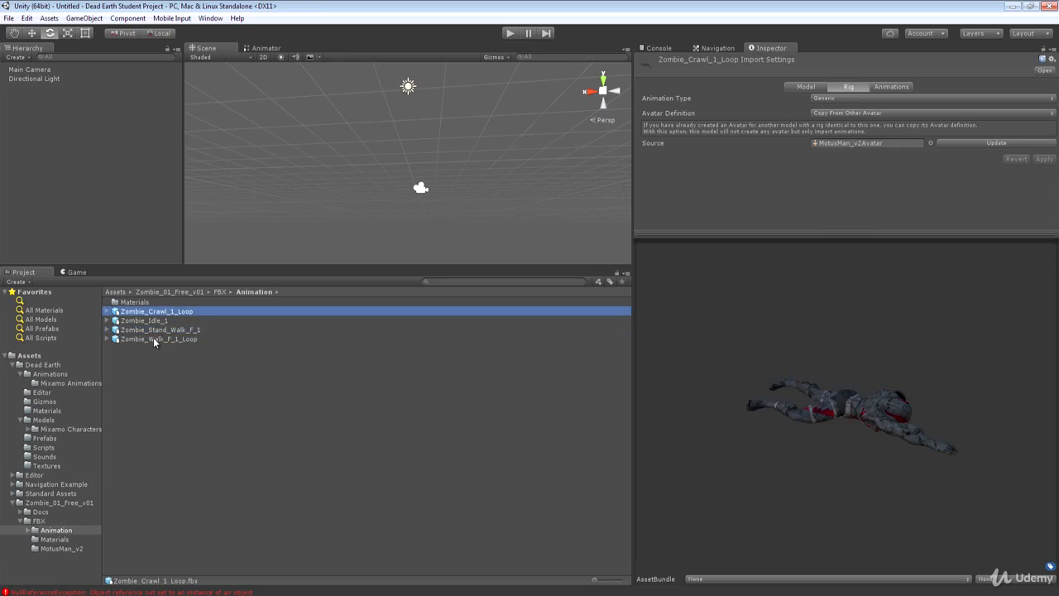
{"action": "left_click", "coordinate": [153, 336], "text": "shift"}
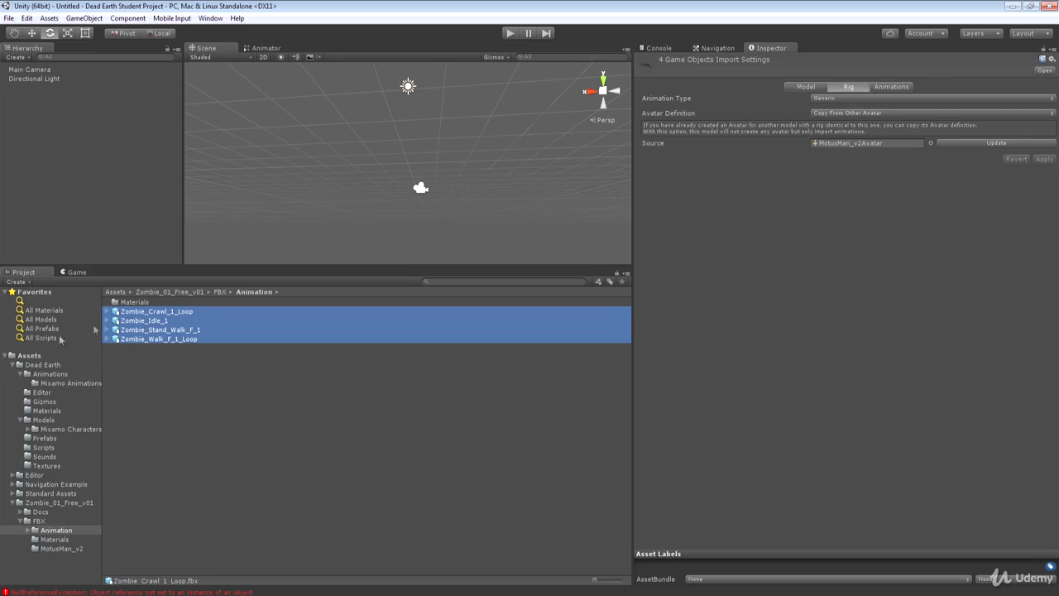
{"action": "left_click", "coordinate": [839, 99]}
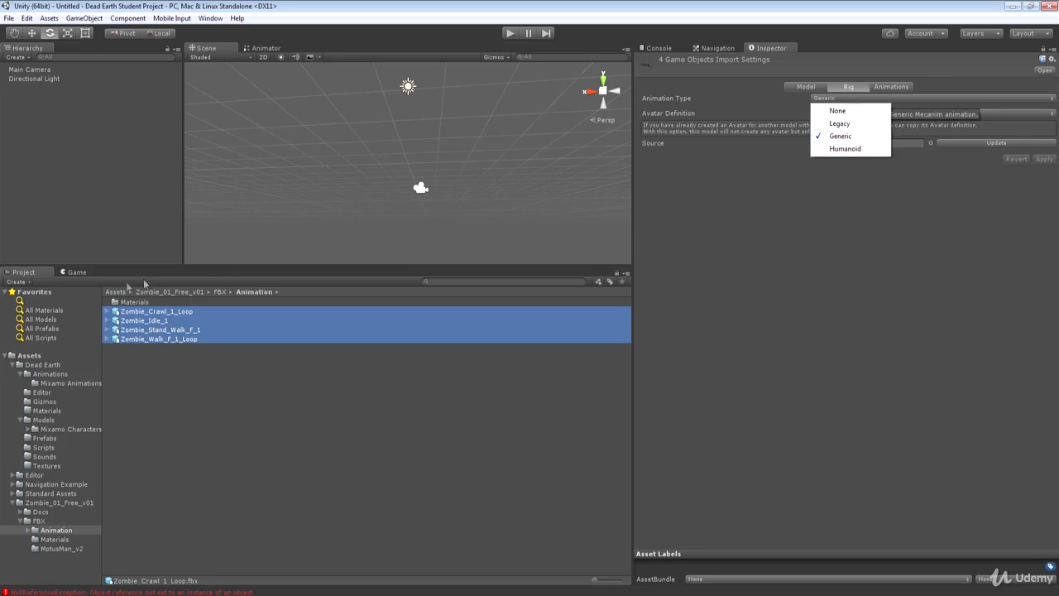
{"action": "left_click", "coordinate": [840, 149]}
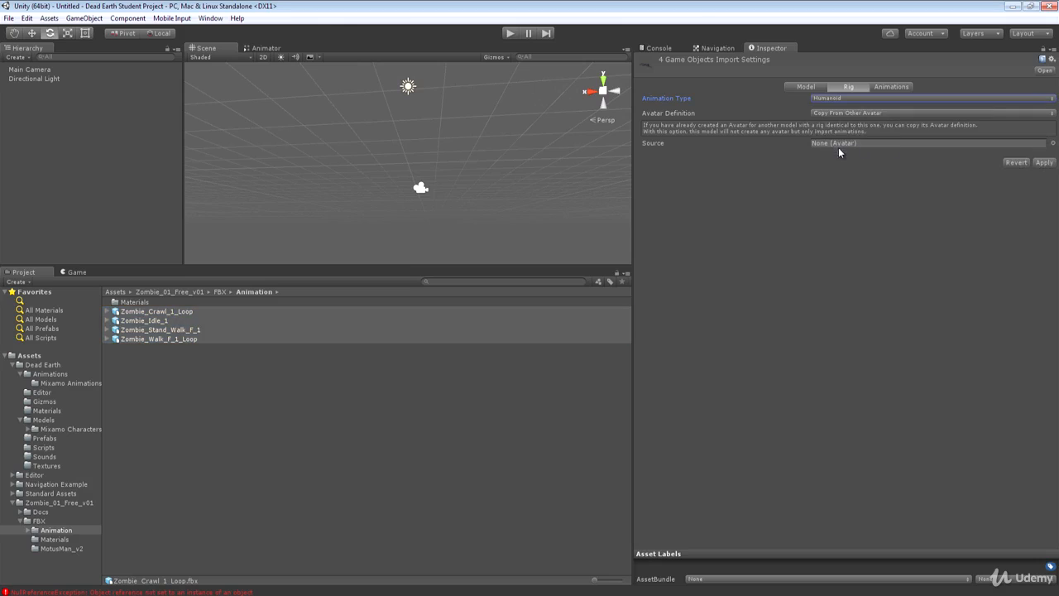
{"action": "left_click", "coordinate": [849, 112]}
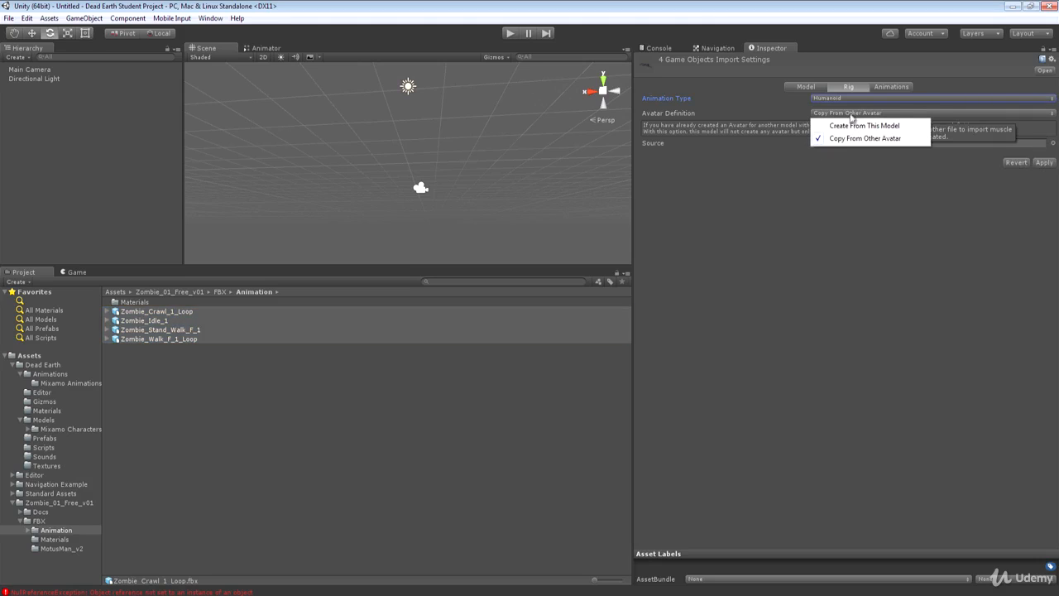
{"action": "left_click", "coordinate": [847, 128]}
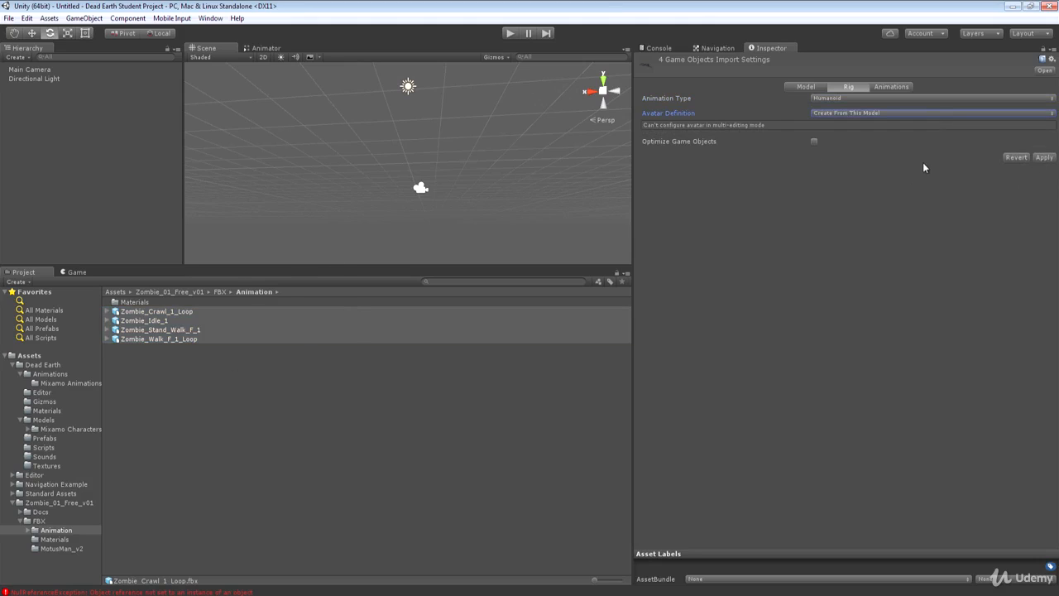
{"action": "left_click", "coordinate": [1043, 158]}
- Check the rigs of the idle, stand-walk and walk files, and preview the Zombie_Walk_F_1_Loop clip
{"action": "left_click", "coordinate": [163, 320]}
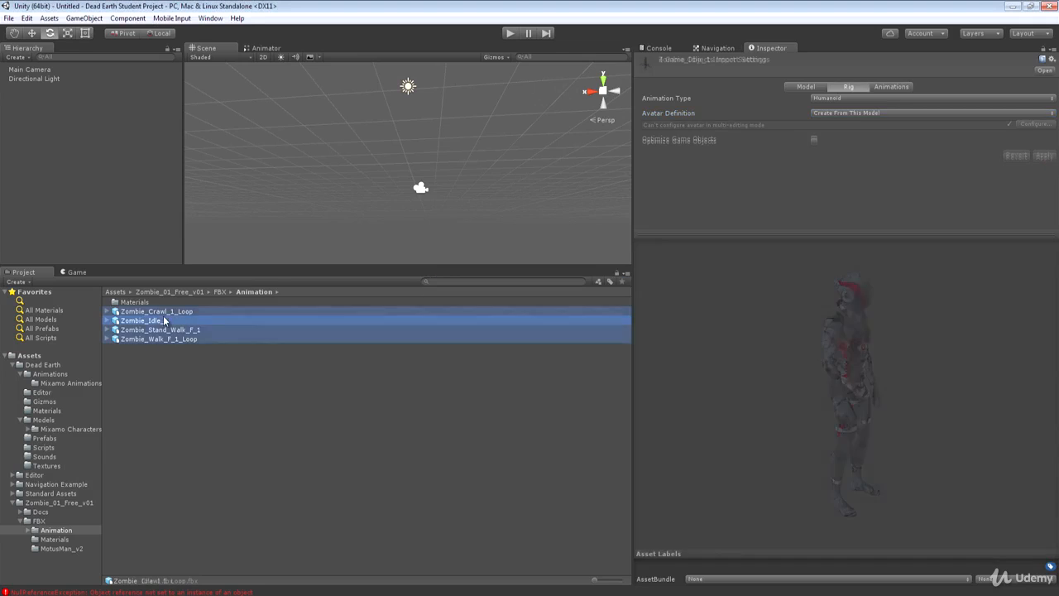
{"action": "left_click", "coordinate": [163, 330]}
{"action": "left_click", "coordinate": [162, 338]}
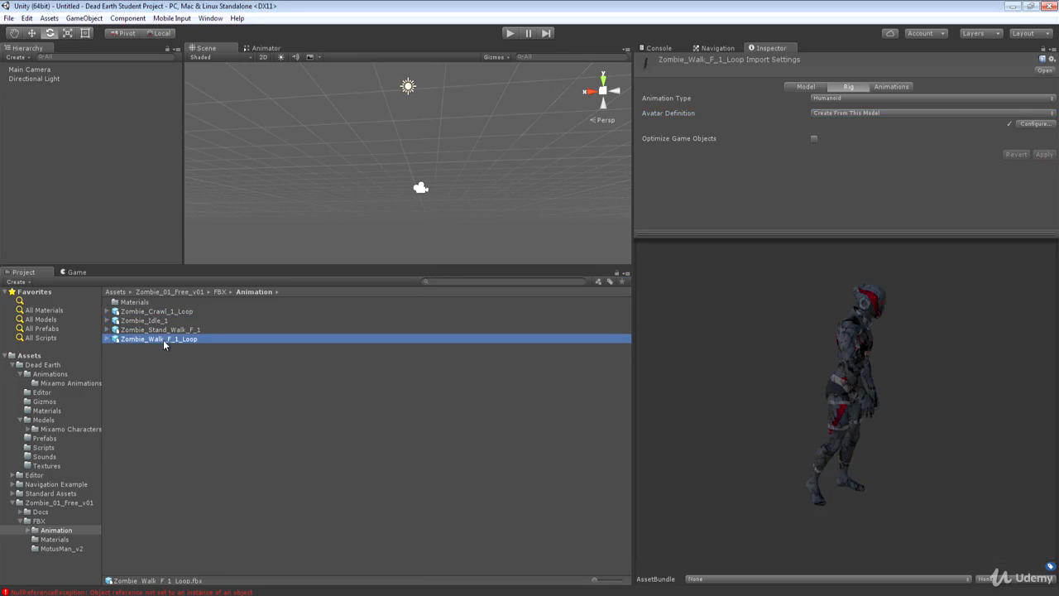
{"action": "left_click", "coordinate": [888, 87]}
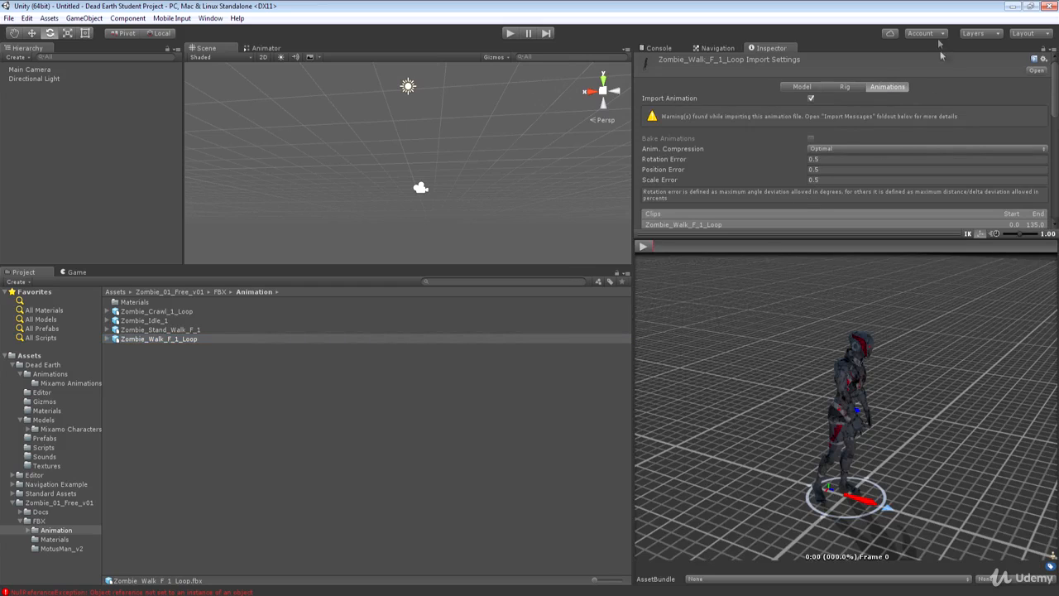
{"action": "left_click_drag", "start_coordinate": [870, 355], "coordinate": [864, 323]}
{"action": "mouse_move", "coordinate": [871, 354]}
{"action": "right_mouse_down"}
{"action": "mouse_move", "coordinate": [651, 310]}
{"action": "mouse_move", "coordinate": [919, 333]}
{"action": "mouse_move", "coordinate": [864, 352]}
{"action": "right_mouse_up"}
{"action": "left_click", "coordinate": [648, 246]}
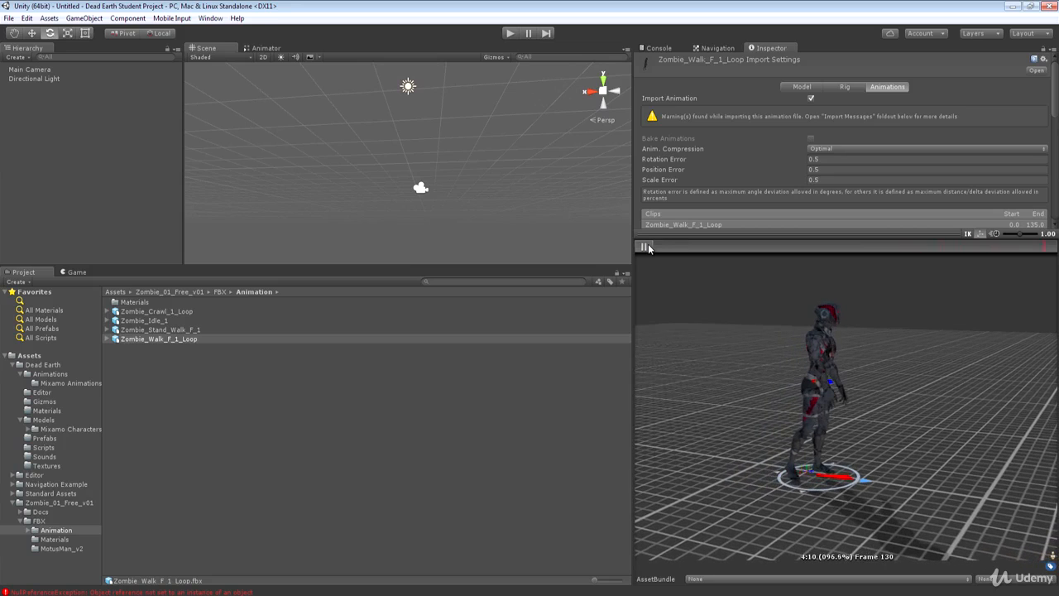
- Preview the Zombie_Idle_1 clip at playback speed 2.00 and return the speed to 1.00
{"action": "left_click", "coordinate": [158, 320]}
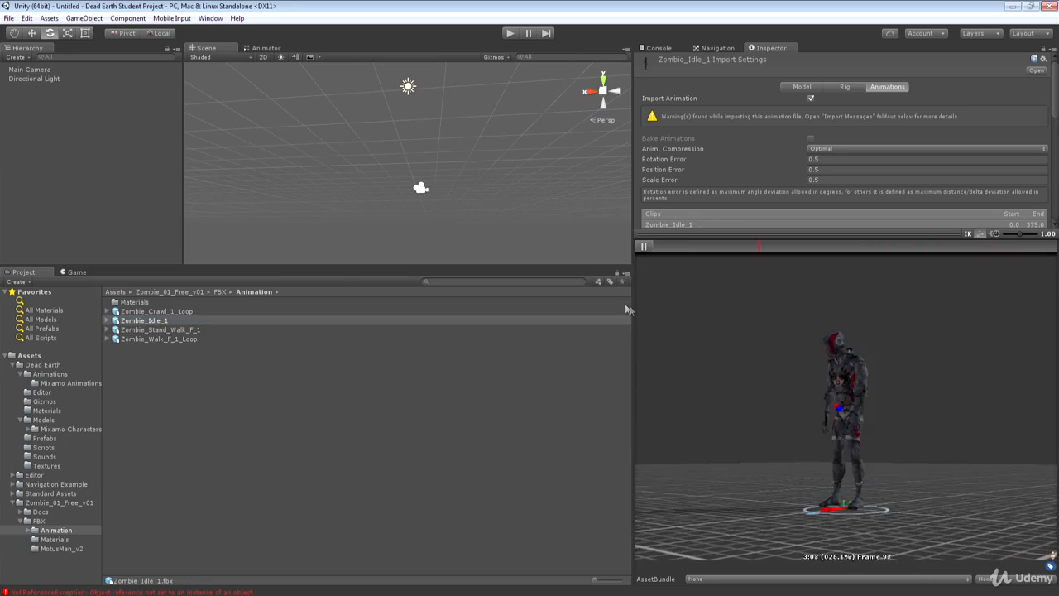
{"action": "scroll", "coordinate": [980, 313], "scroll_direction": "up", "scroll_amount": 3}
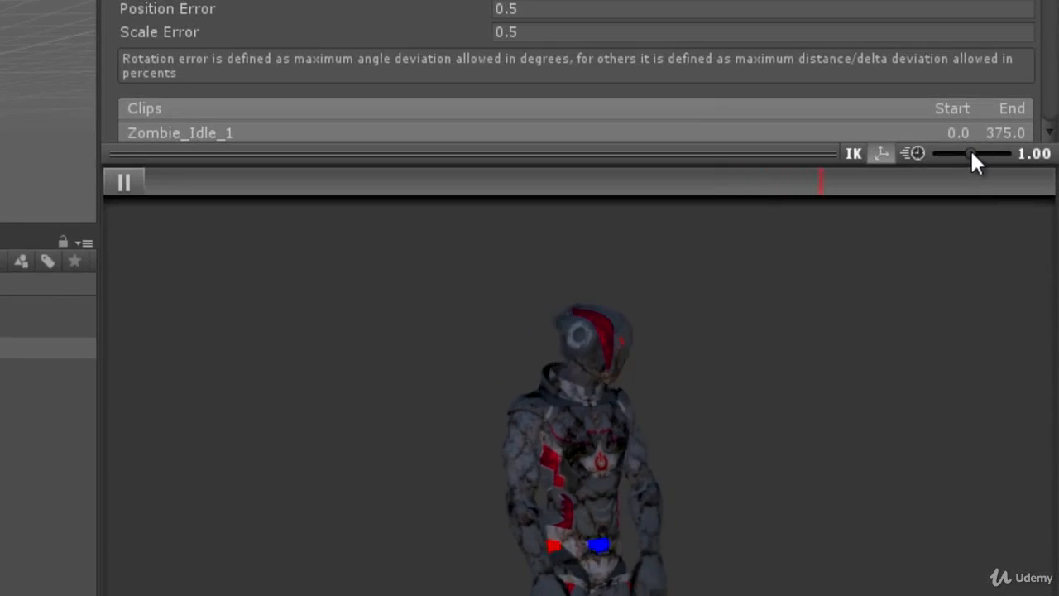
{"action": "left_click_drag", "start_coordinate": [971, 152], "coordinate": [1017, 151]}
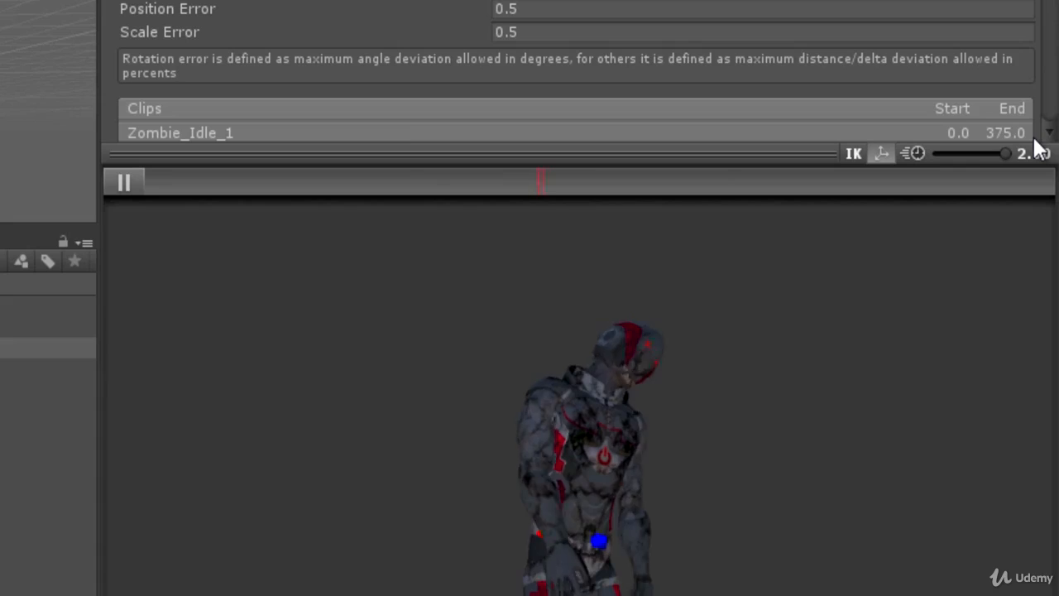
{"action": "left_click_drag", "start_coordinate": [1004, 153], "coordinate": [971, 158]}
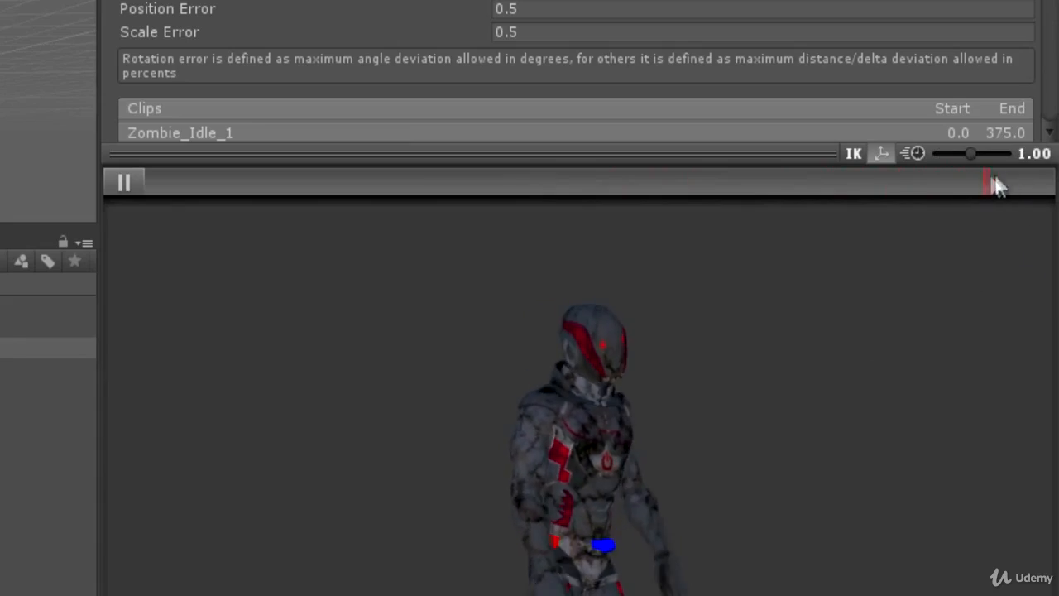
{"action": "mouse_move", "coordinate": [797, 326]}
{"action": "left_mouse_down"}
{"action": "mouse_move", "coordinate": [874, 413]}
{"action": "mouse_move", "coordinate": [868, 427]}
{"action": "mouse_move", "coordinate": [856, 408]}
{"action": "left_mouse_up"}
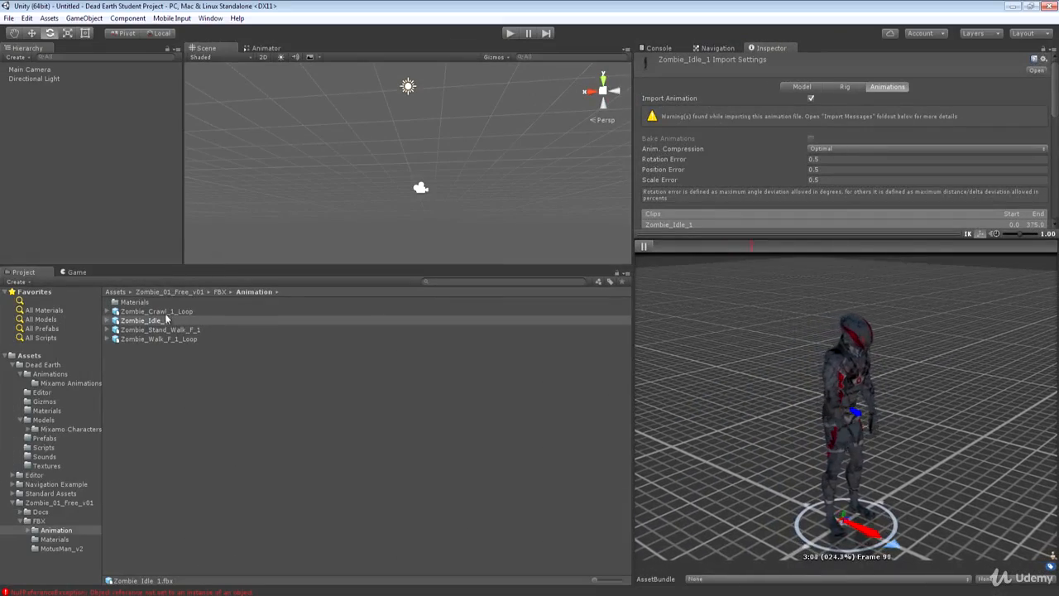
- Preview the Zombie_Crawl_1_Loop and Zombie_Stand_Walk_F_1 clips, viewing the stand-walk motion from several angles
{"action": "left_click", "coordinate": [161, 311]}
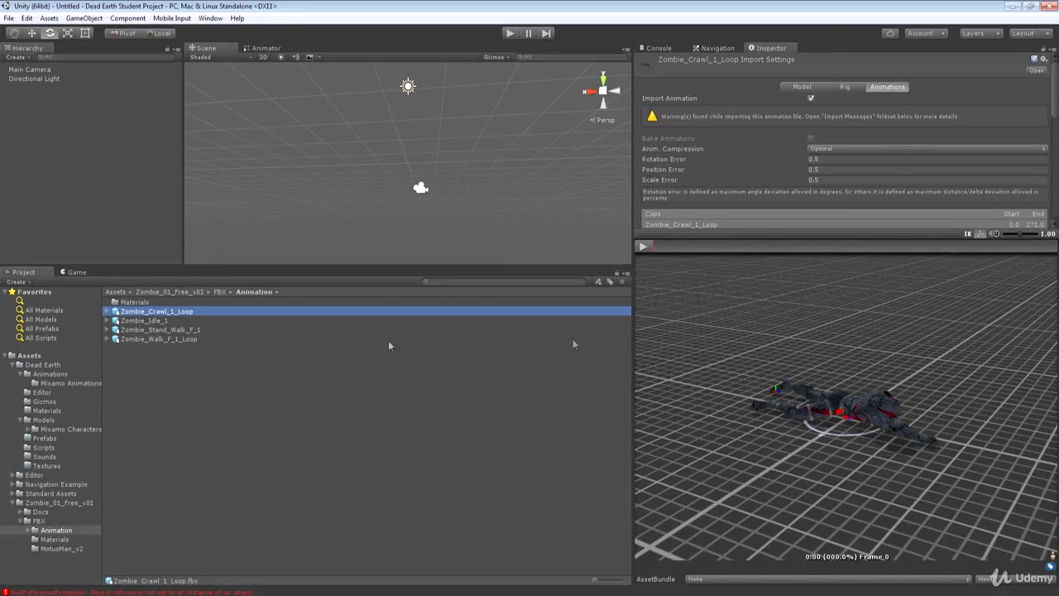
{"action": "left_click", "coordinate": [644, 246]}
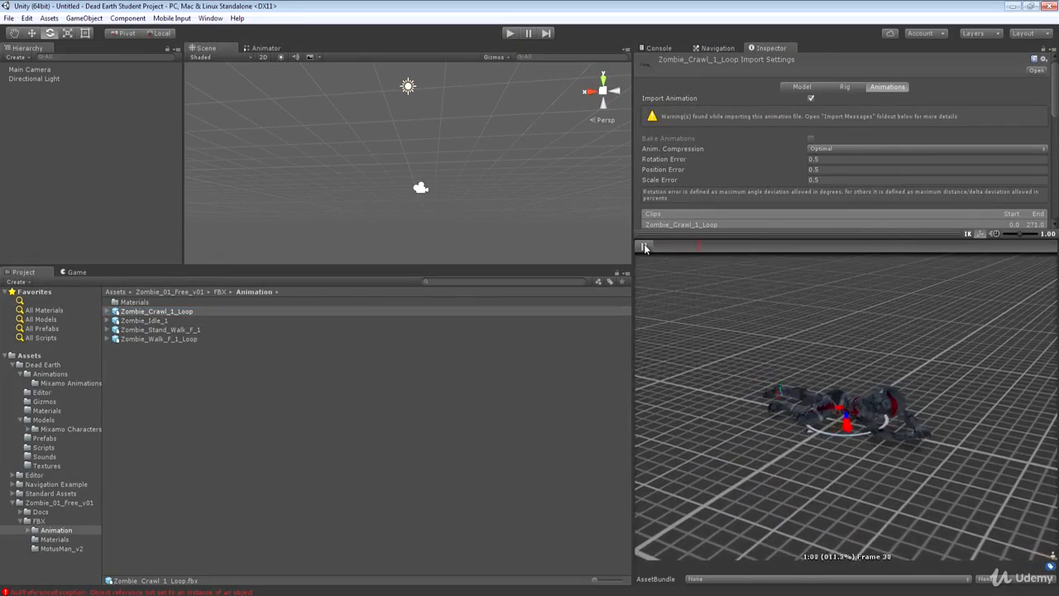
{"action": "left_click", "coordinate": [160, 330]}
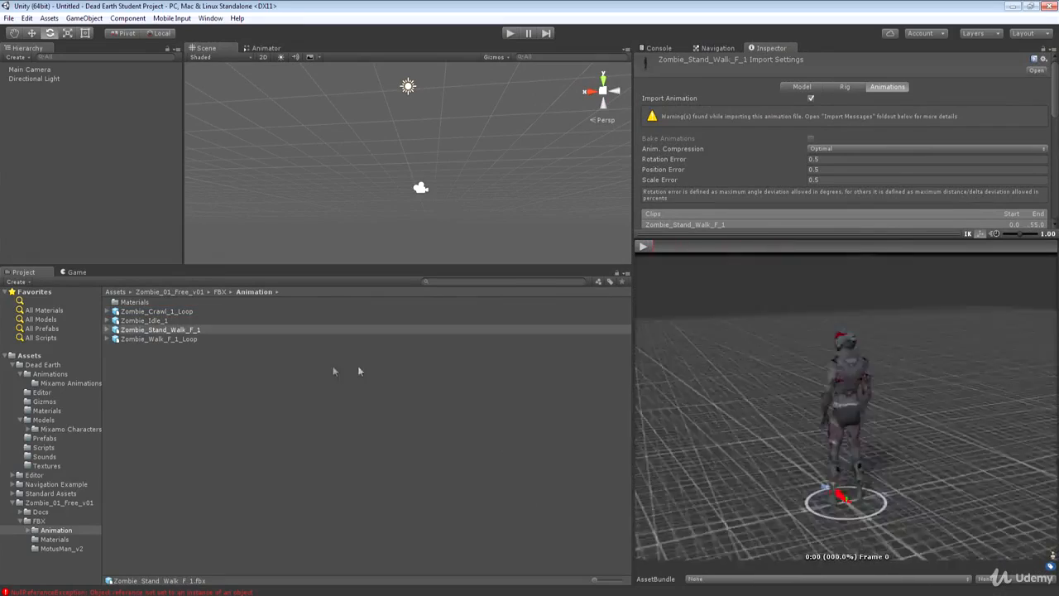
{"action": "left_click_drag", "start_coordinate": [687, 389], "coordinate": [836, 383]}
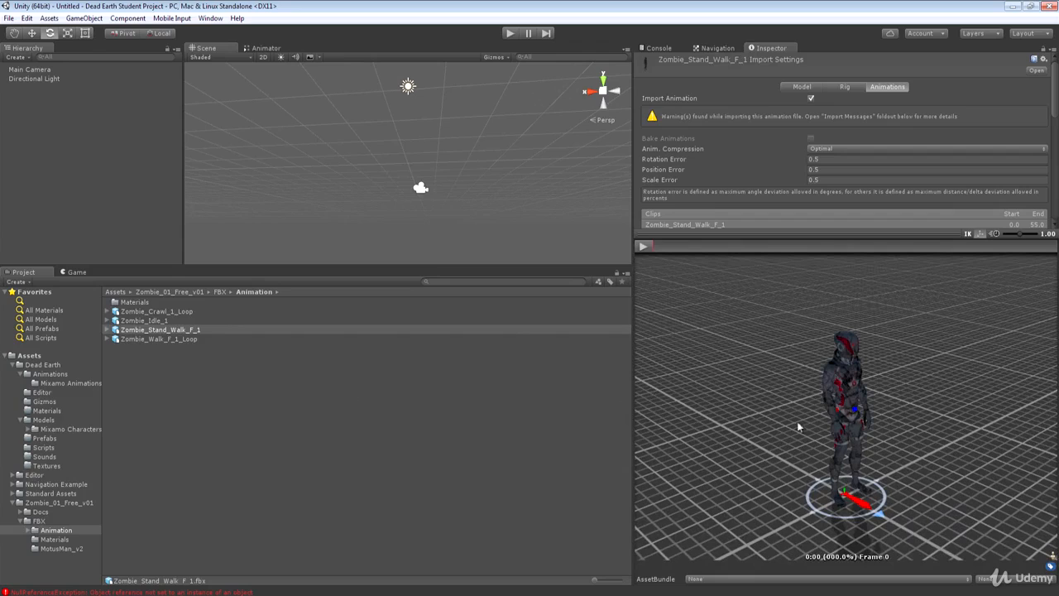
{"action": "left_click", "coordinate": [643, 247]}
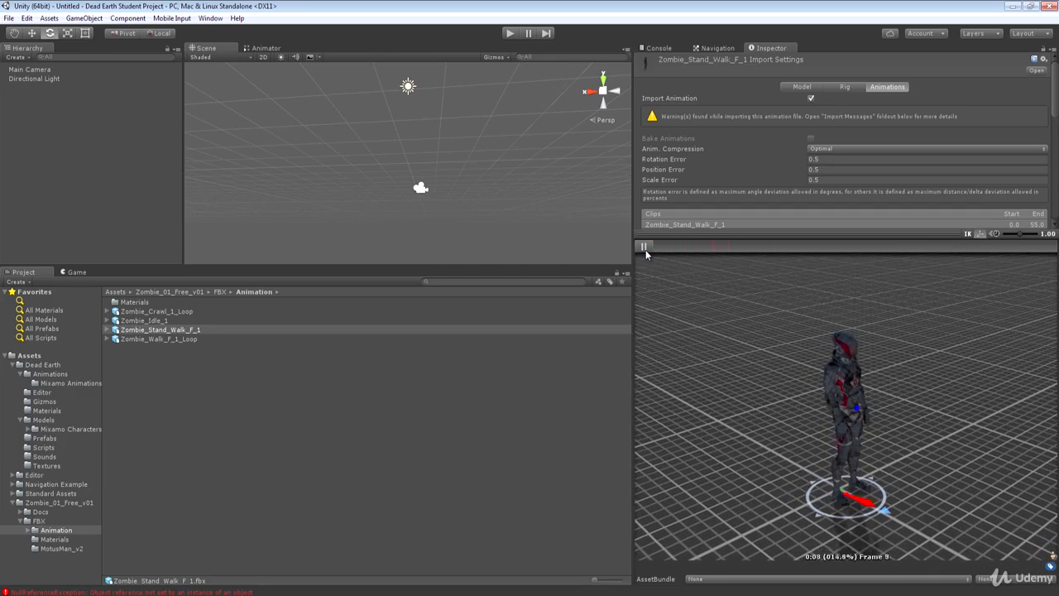
{"action": "left_click", "coordinate": [644, 247]}
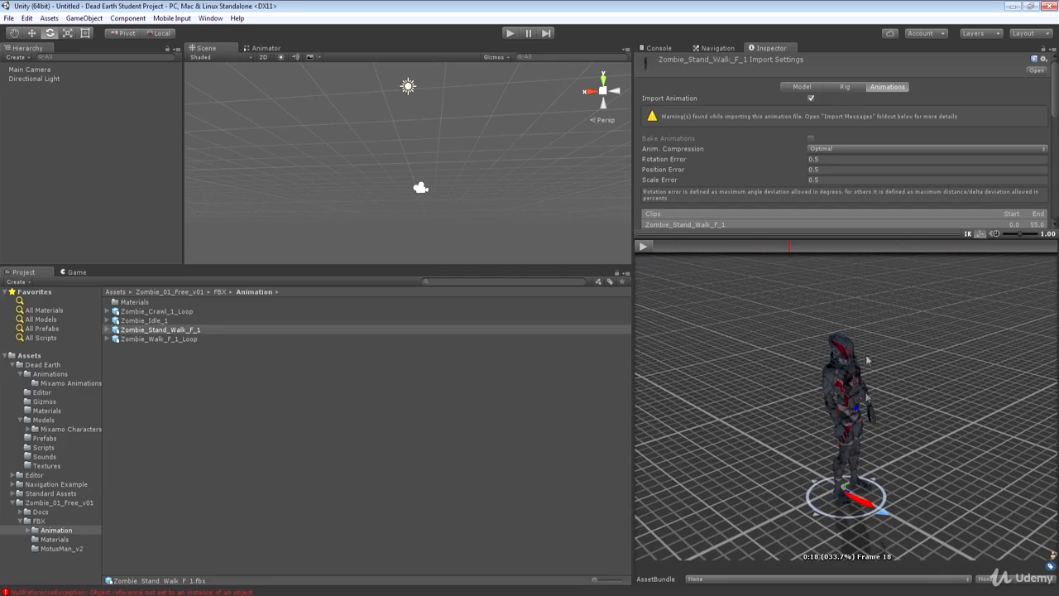
{"action": "left_click_drag", "start_coordinate": [860, 393], "coordinate": [756, 380]}
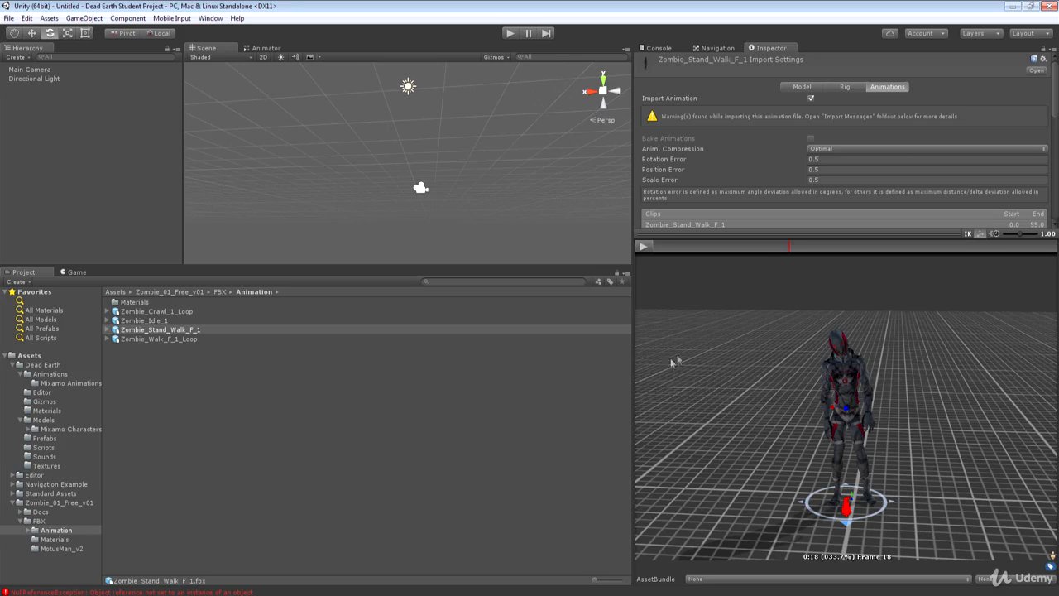
{"action": "left_click_drag", "start_coordinate": [822, 397], "coordinate": [860, 390]}
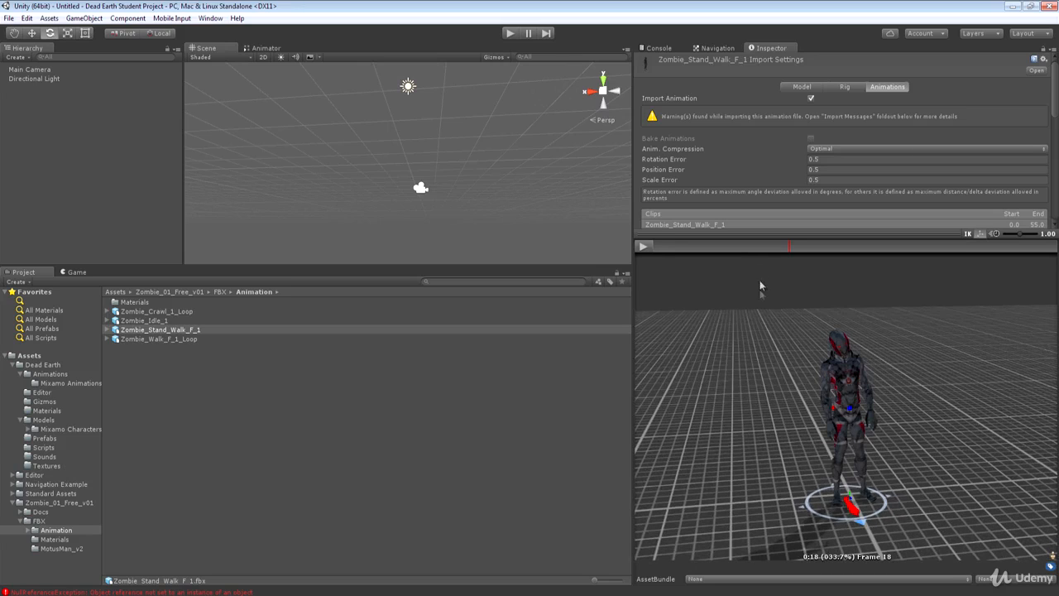
{"action": "left_click", "coordinate": [644, 247]}
{"action": "left_click", "coordinate": [643, 246]}
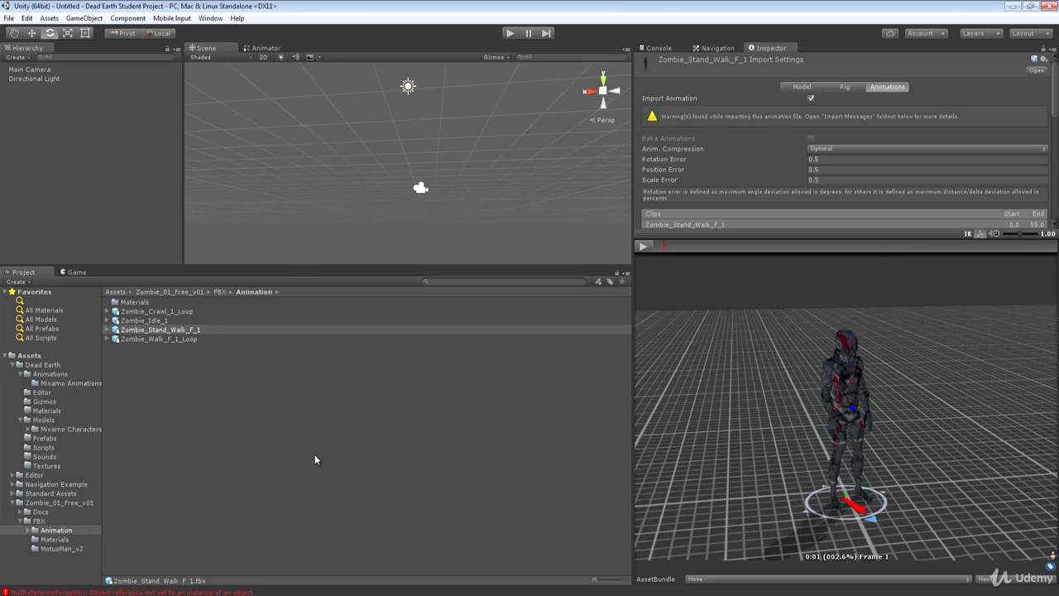
- Look over the Zombie_Idle_1 and Zombie_Crawl_1_Loop animation files
{"action": "left_click", "coordinate": [156, 311]}
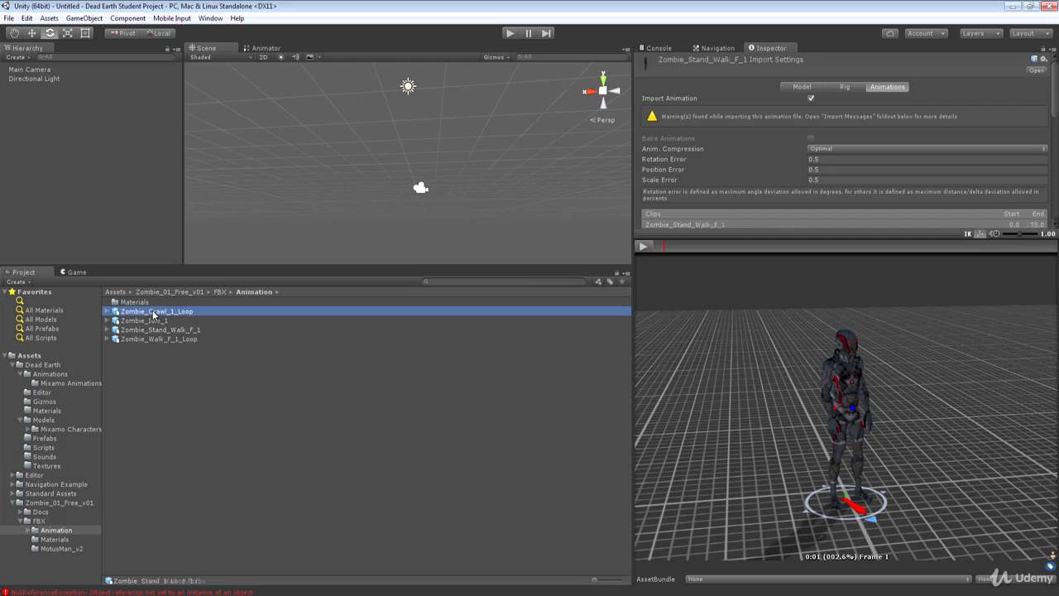
{"action": "left_click", "coordinate": [160, 322]}
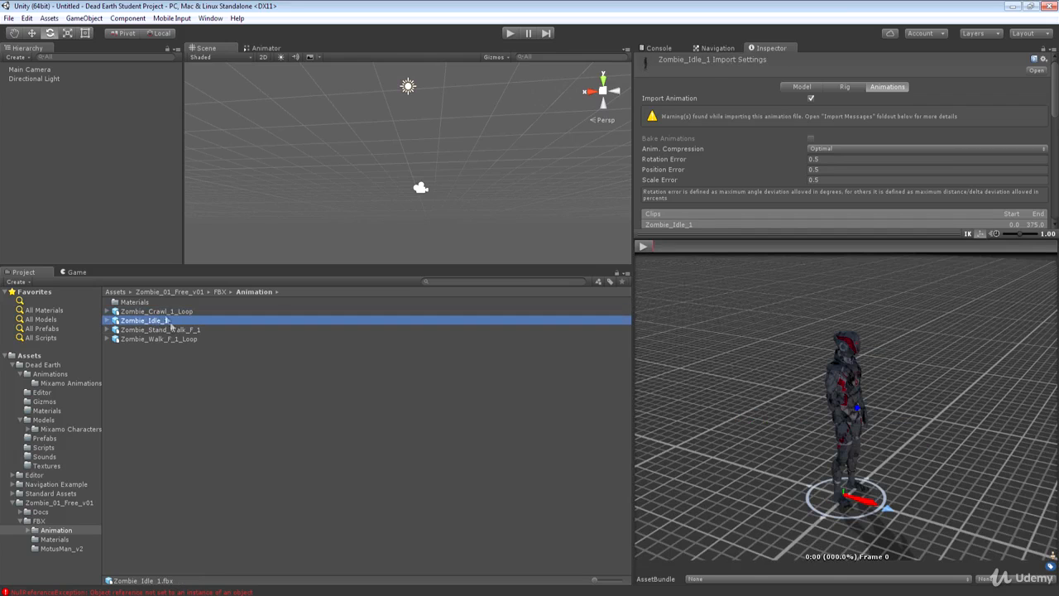
{"action": "left_click", "coordinate": [154, 314]}
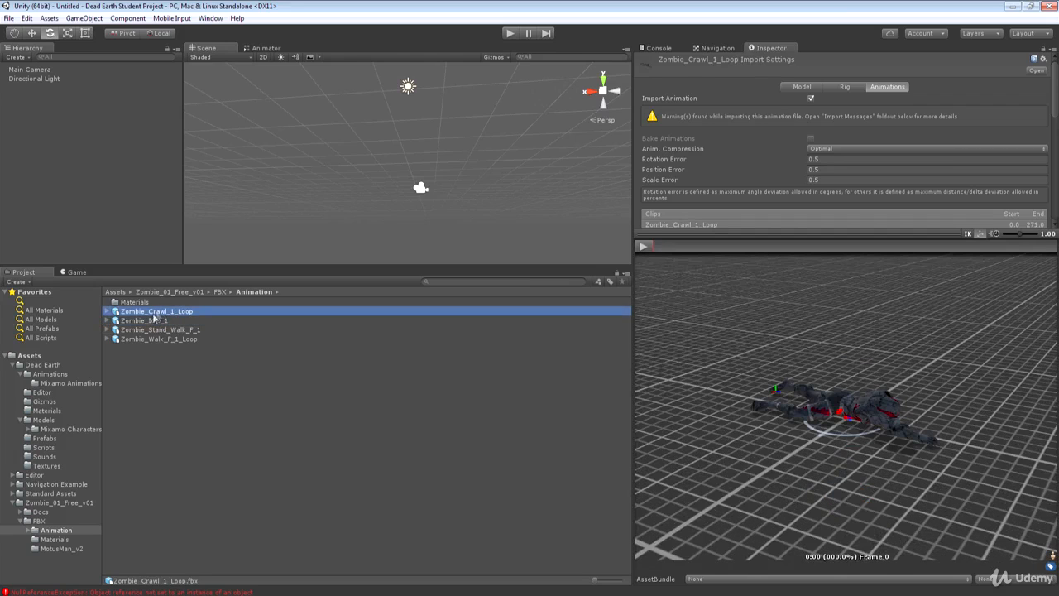
{"action": "left_click", "coordinate": [108, 311]}
{"action": "left_click", "coordinate": [108, 311]}
- Set the avatar definition of all four zombie animation files to Copy From Other Avatar with MotusMan_v2Avatar as source, apply it, and update the avatar
{"action": "left_click", "coordinate": [150, 321], "text": "shift"}
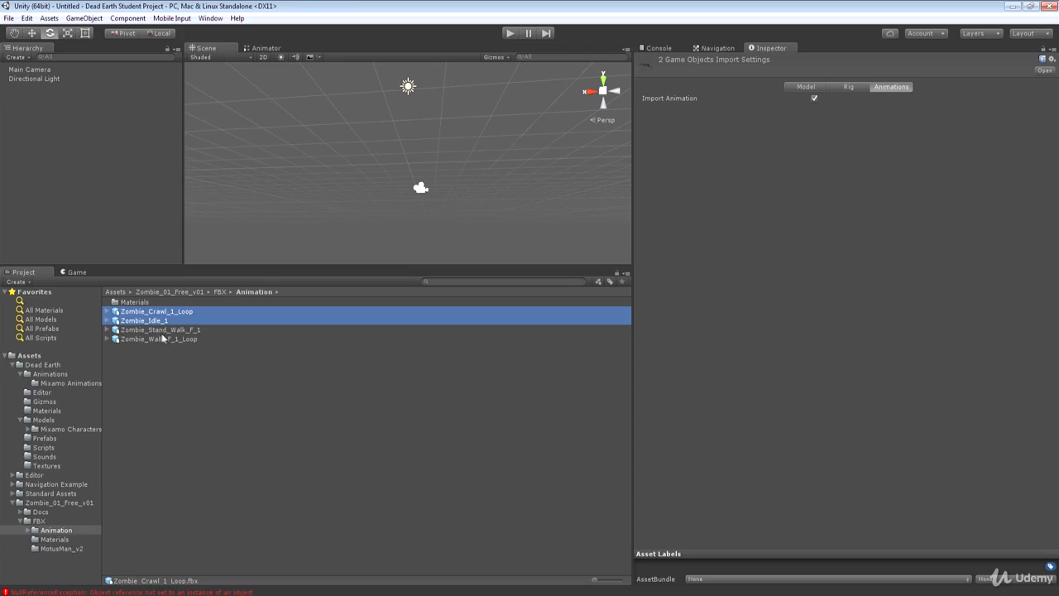
{"action": "left_click", "coordinate": [175, 340], "text": "ctrl"}
{"action": "left_click", "coordinate": [189, 329], "text": "ctrl"}
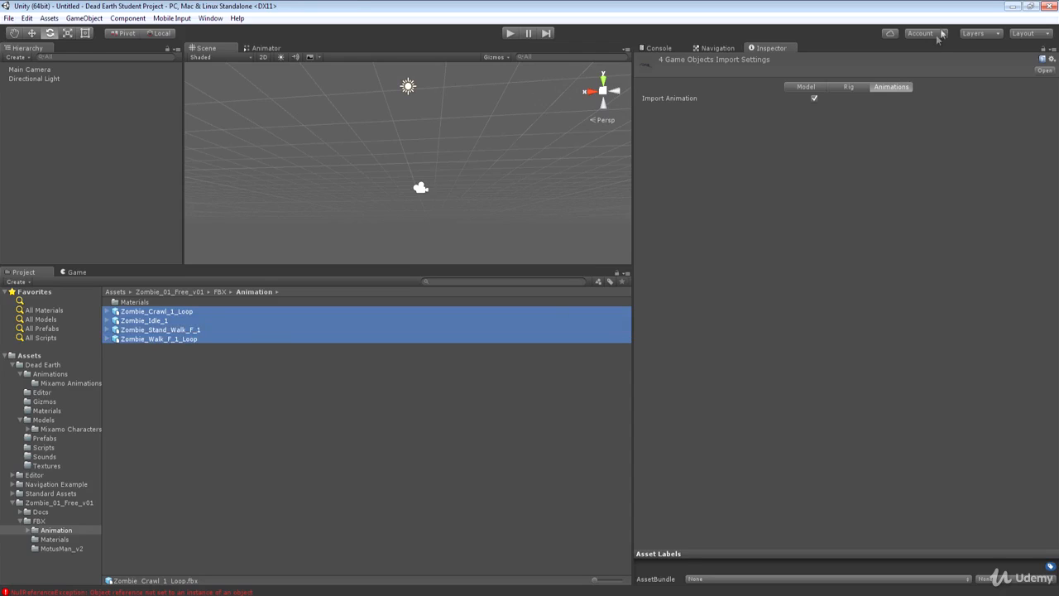
{"action": "left_click", "coordinate": [850, 87]}
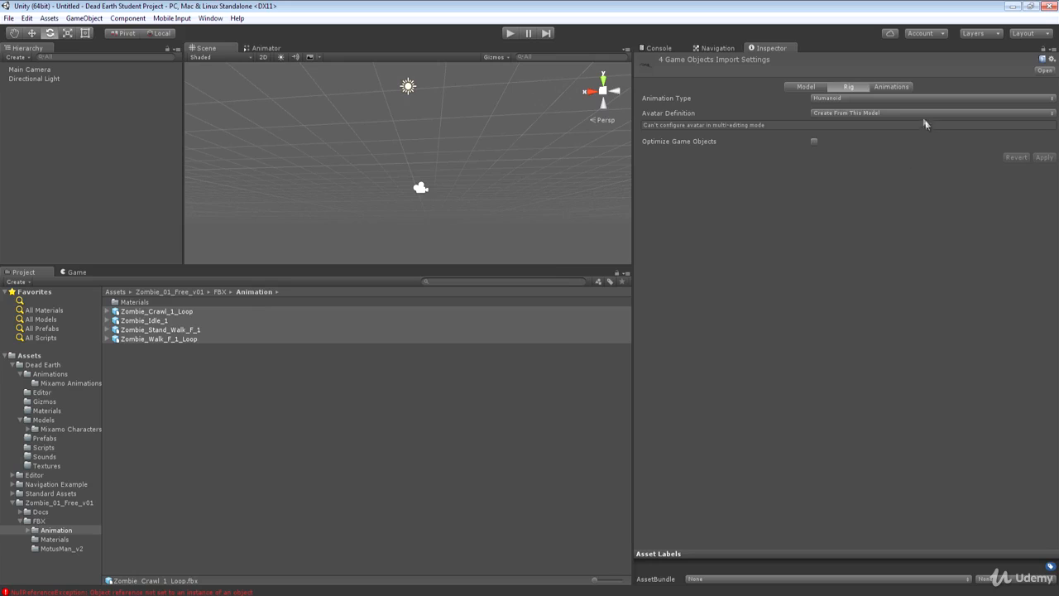
{"action": "left_click", "coordinate": [868, 113]}
{"action": "left_click", "coordinate": [862, 138]}
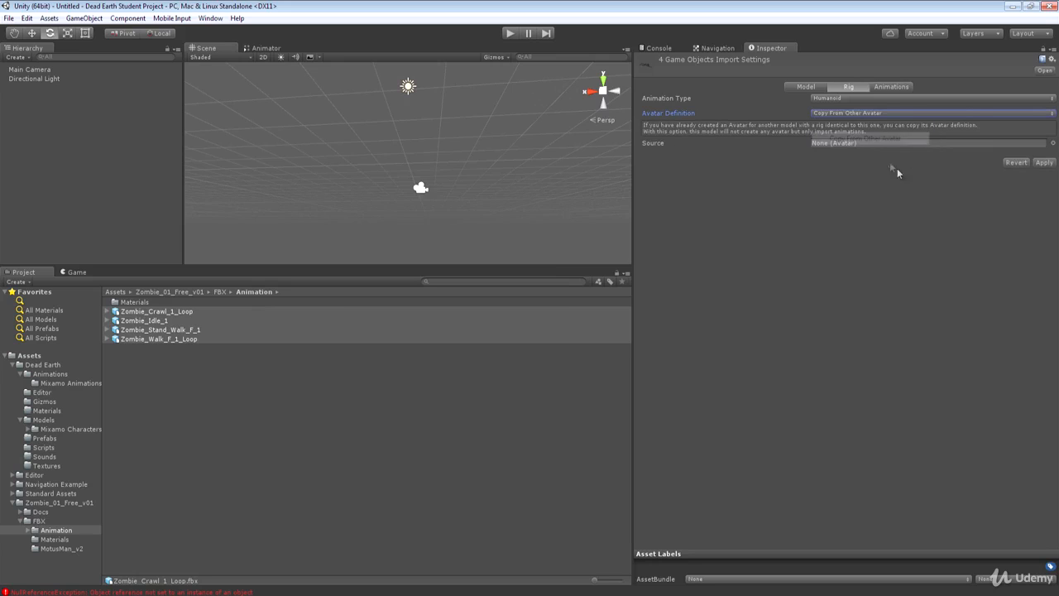
{"action": "left_click", "coordinate": [1053, 143]}
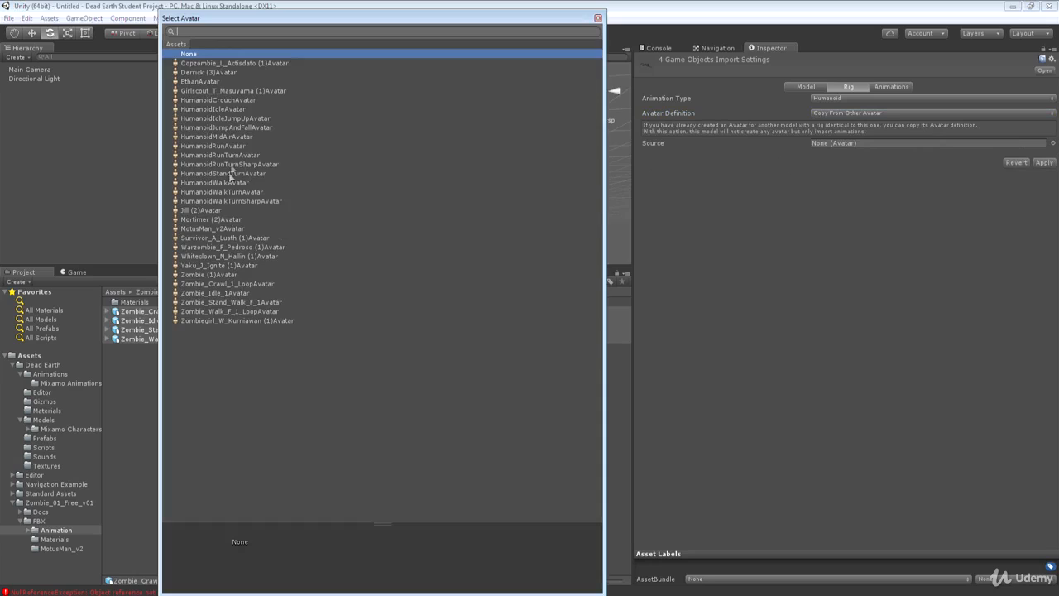
{"action": "double_click", "coordinate": [208, 229]}
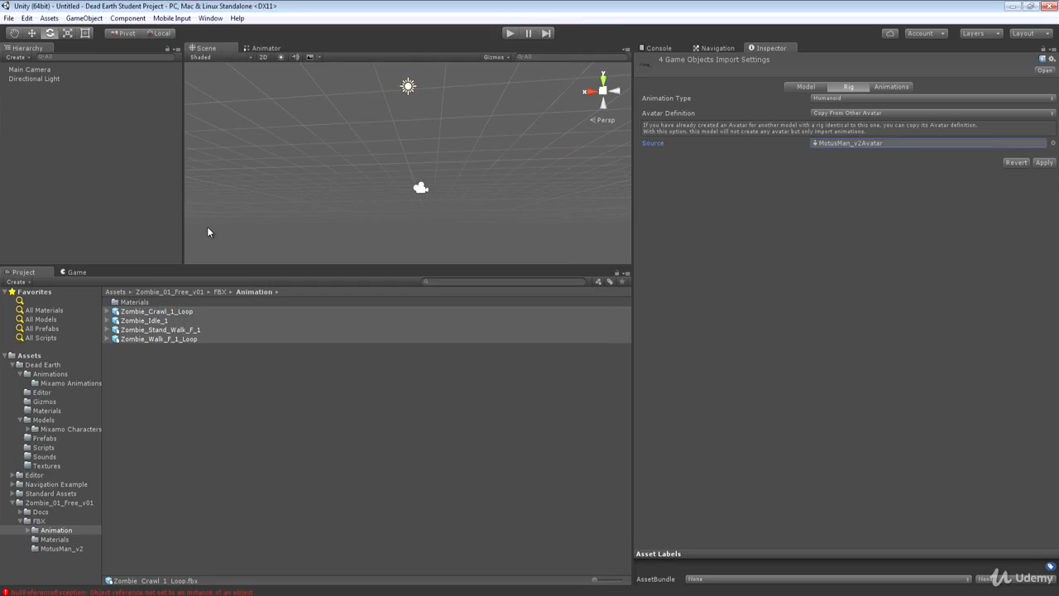
{"action": "left_click", "coordinate": [1044, 163]}
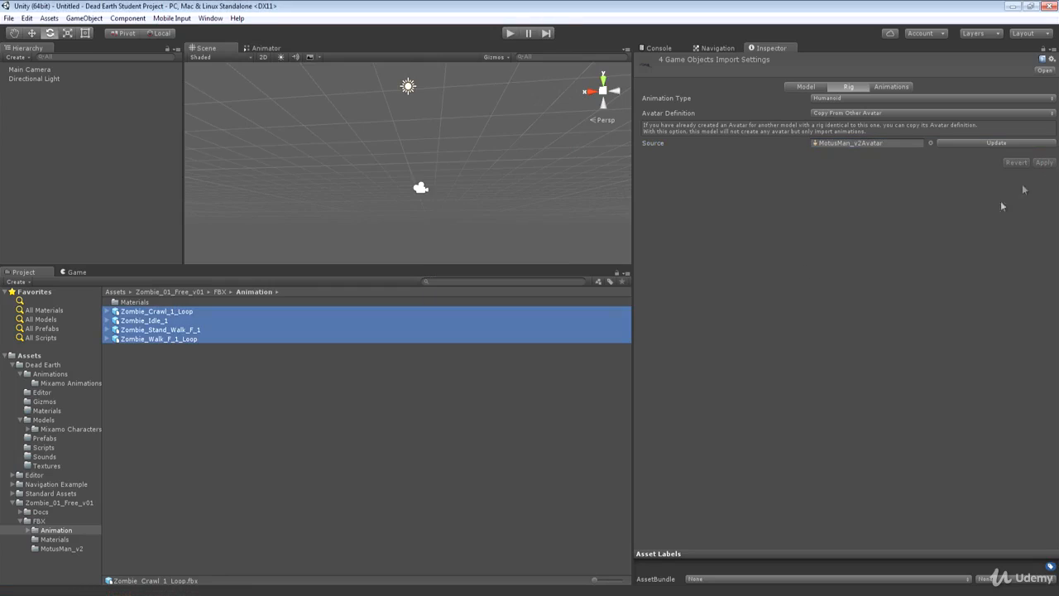
{"action": "left_click", "coordinate": [983, 142]}
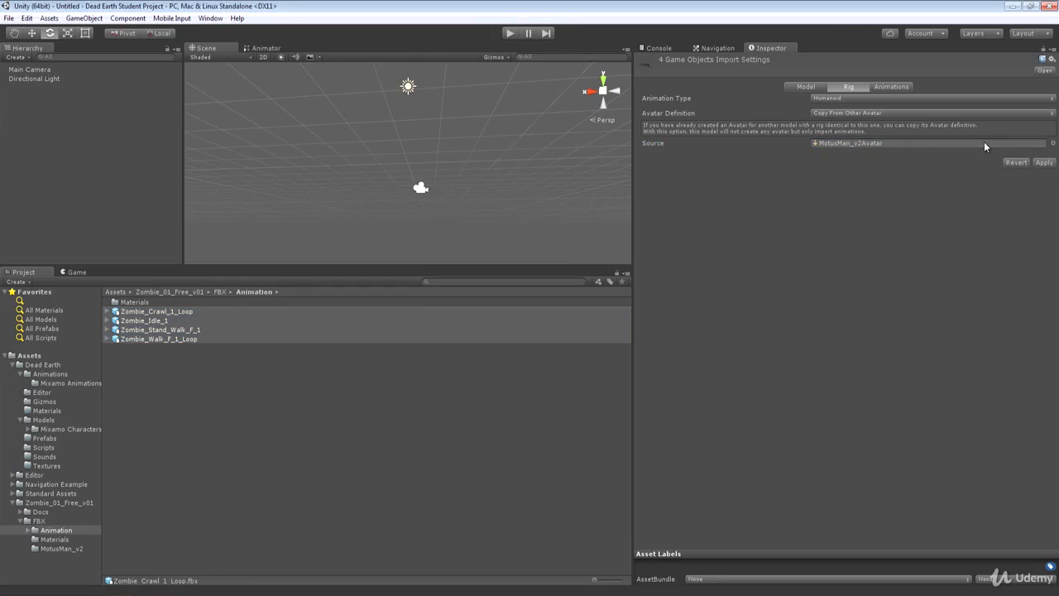
{"action": "left_click", "coordinate": [1045, 163]}
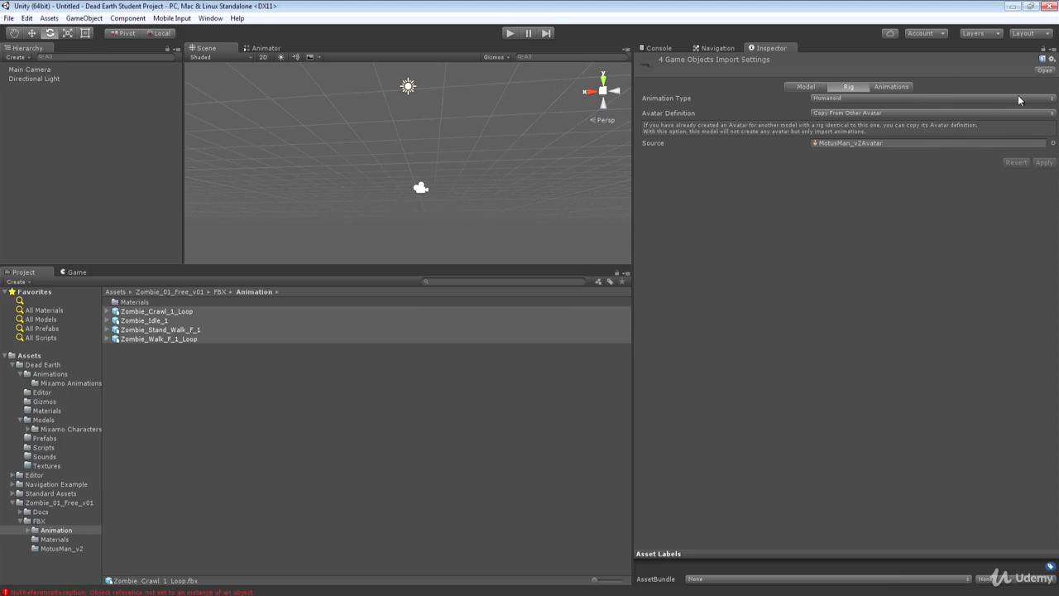
- Preview the Zombie_Crawl_1_Loop and Zombie_Walk_F_1_Loop clips with the copied avatar
{"action": "left_click", "coordinate": [140, 362]}
{"action": "left_click", "coordinate": [158, 312]}
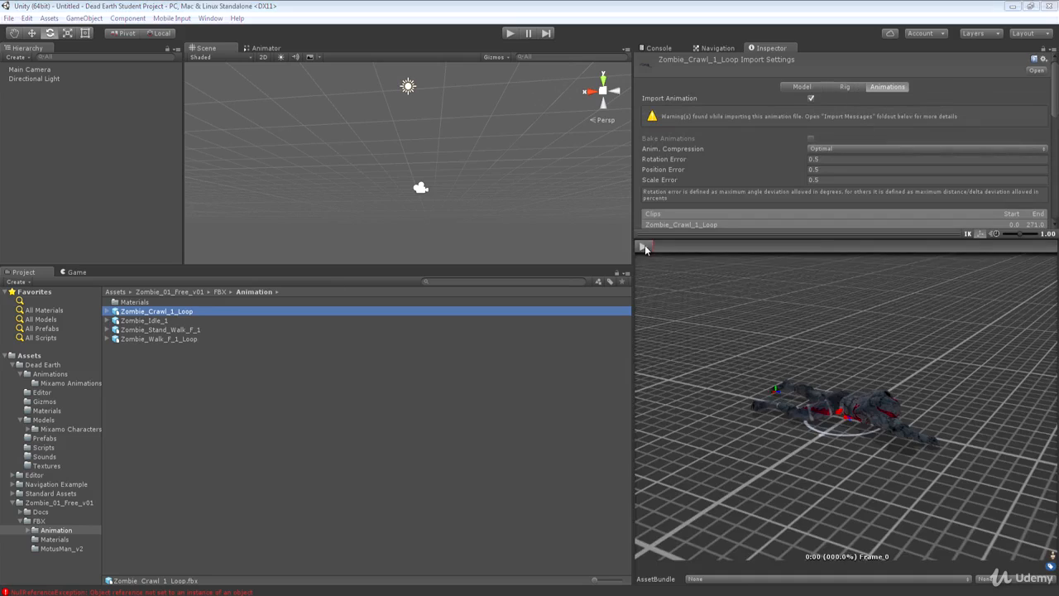
{"action": "left_click", "coordinate": [643, 246]}
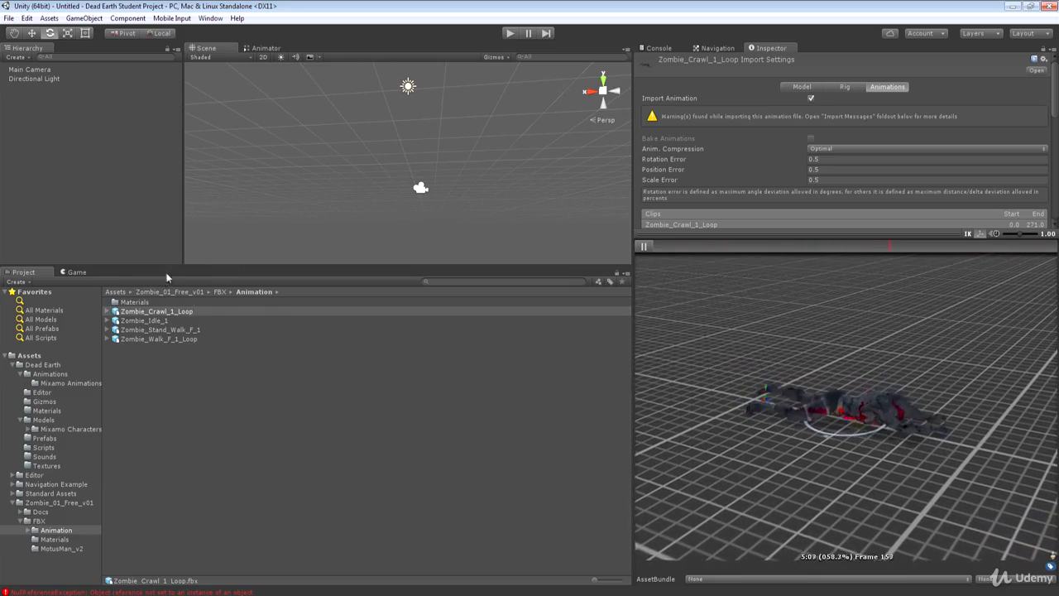
{"action": "left_click", "coordinate": [647, 246]}
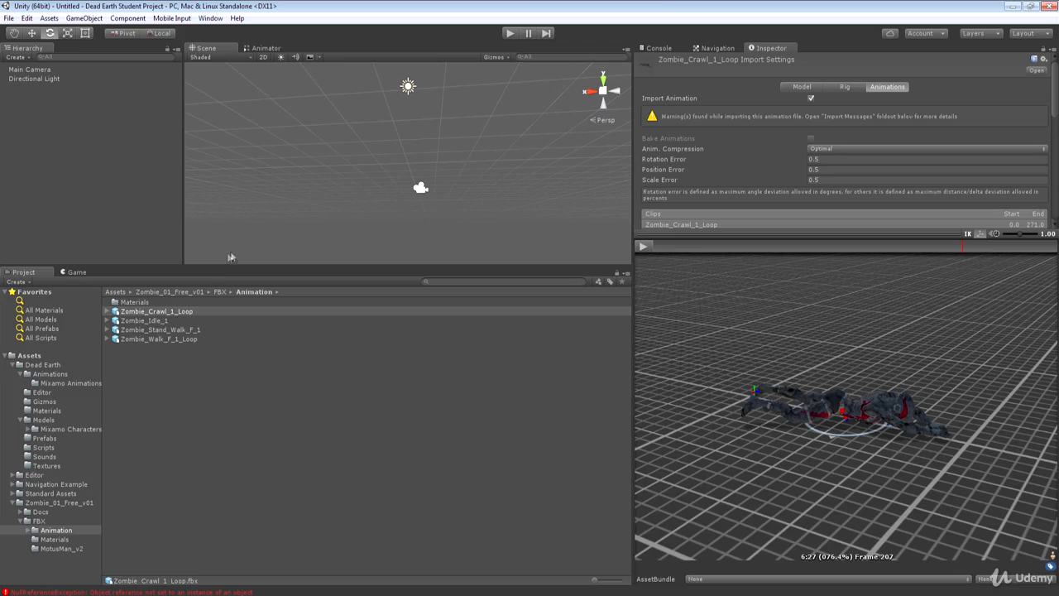
{"action": "left_click", "coordinate": [162, 339]}
{"action": "left_click", "coordinate": [643, 246]}
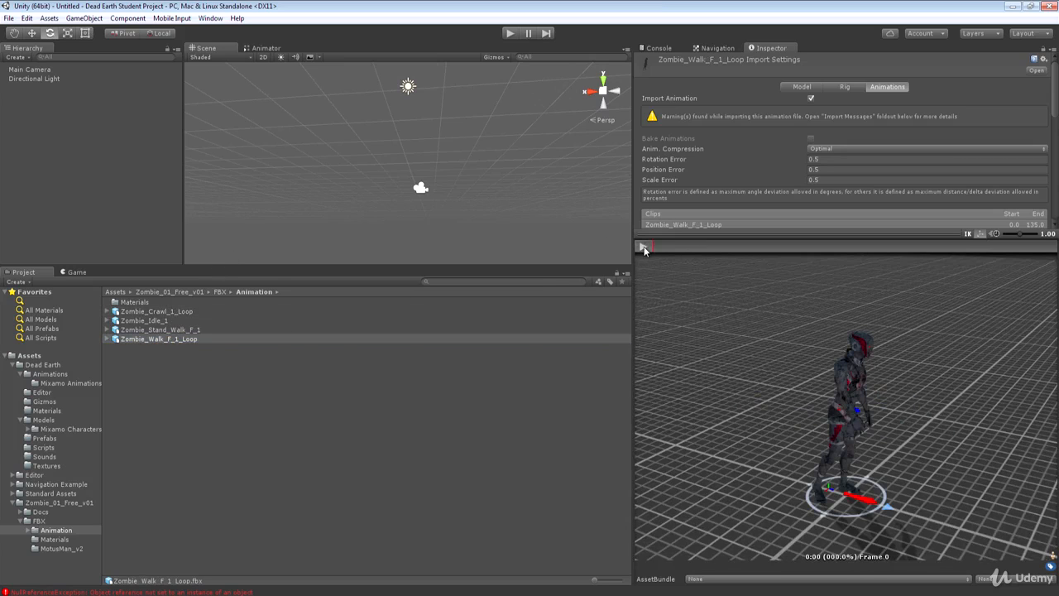
{"action": "left_click", "coordinate": [643, 246]}
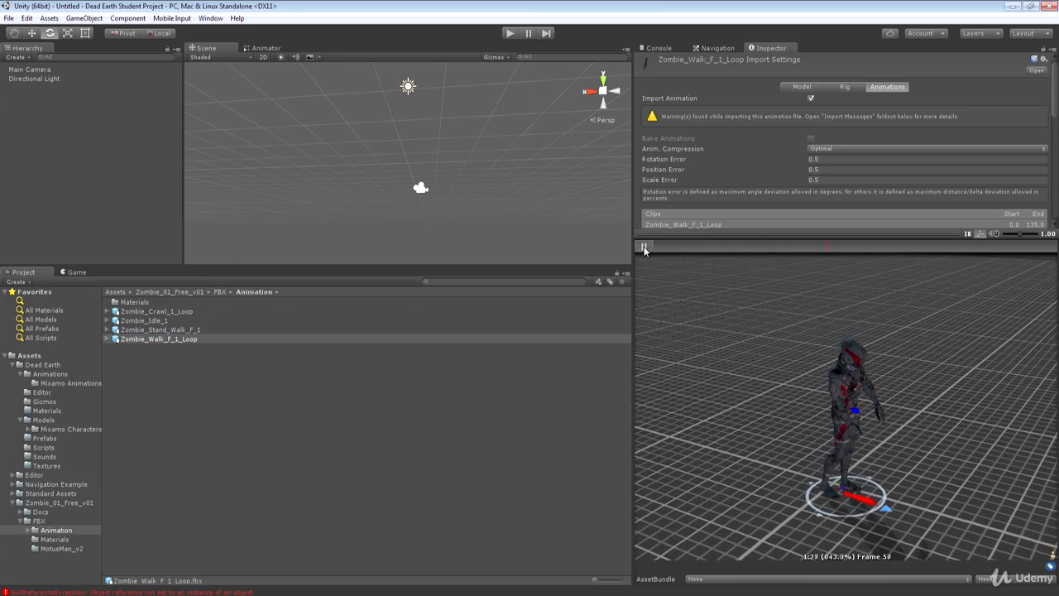
- Preview Zombie_Walk_F_1_Loop on the Jill, Whiteclown and Girlscout models from the Mixamo Characters folder
{"action": "left_click", "coordinate": [64, 429]}
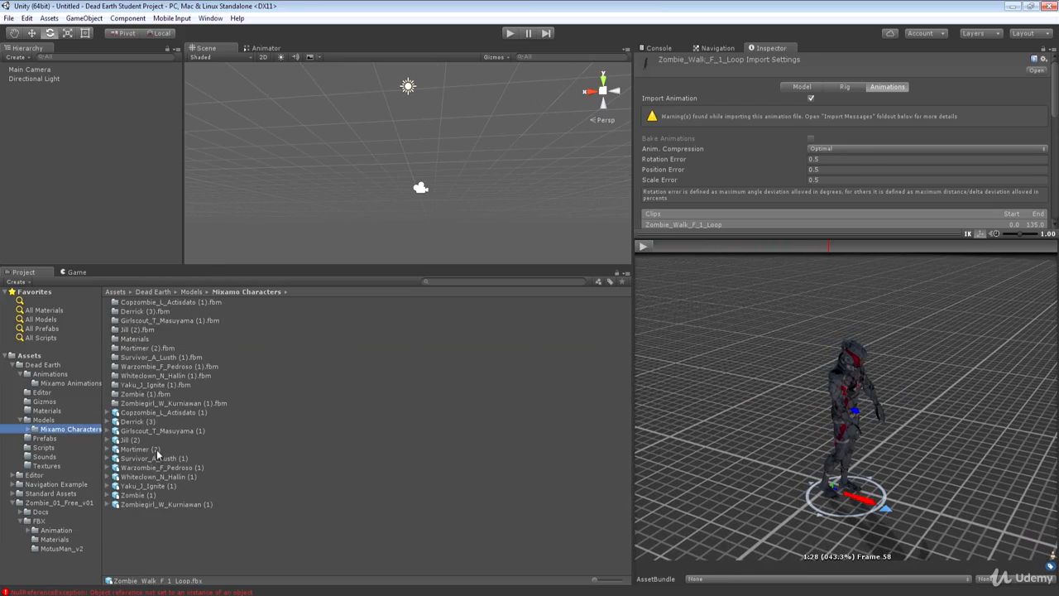
{"action": "left_click", "coordinate": [136, 441]}
{"action": "left_click_drag", "start_coordinate": [137, 440], "coordinate": [866, 379]}
{"action": "left_click", "coordinate": [643, 247]}
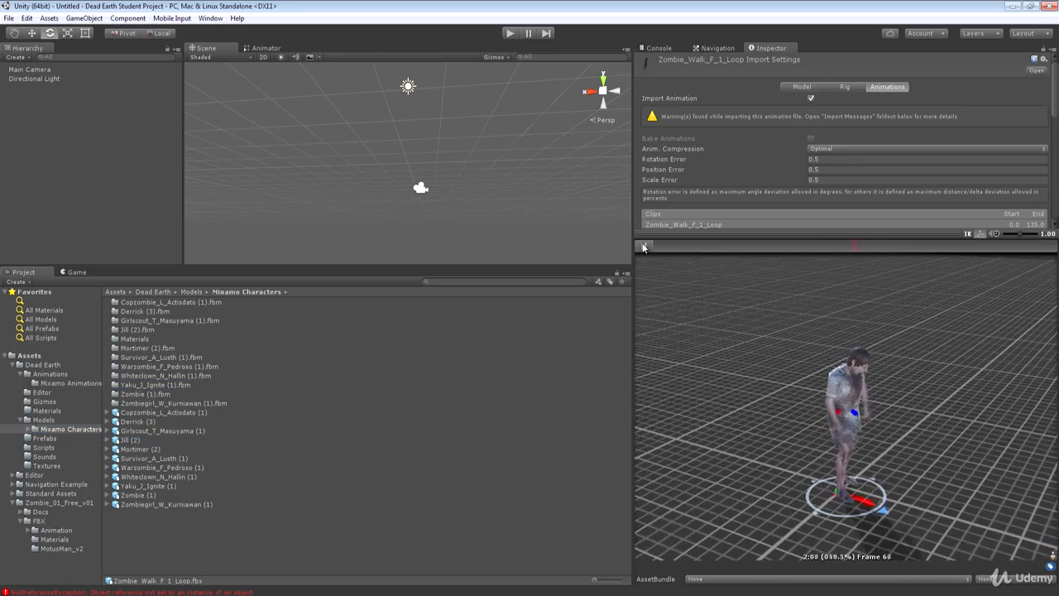
{"action": "right_click_drag", "start_coordinate": [917, 340], "coordinate": [713, 319]}
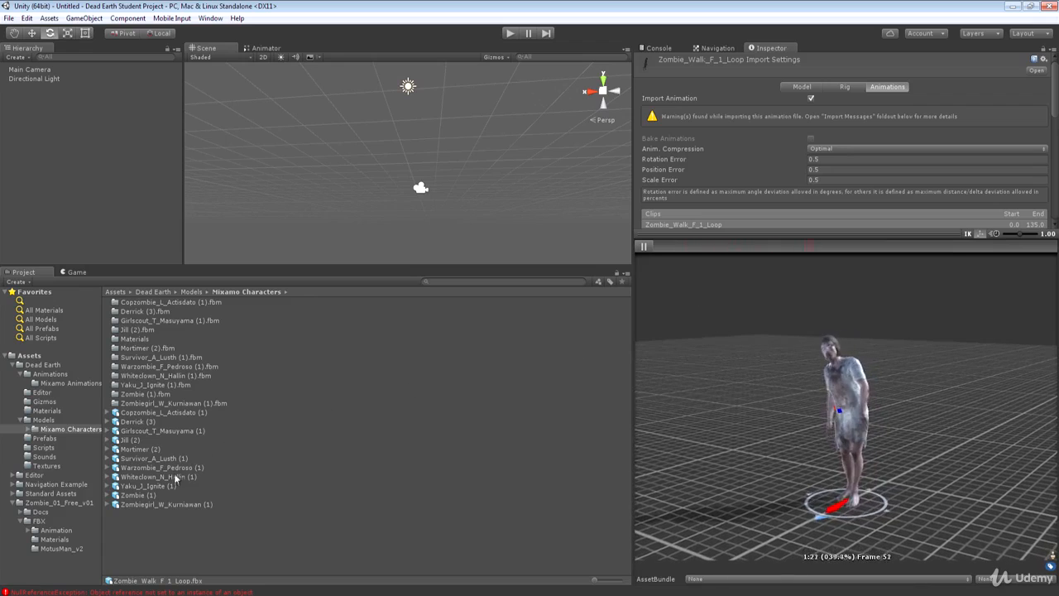
{"action": "left_click_drag", "start_coordinate": [174, 477], "coordinate": [826, 426]}
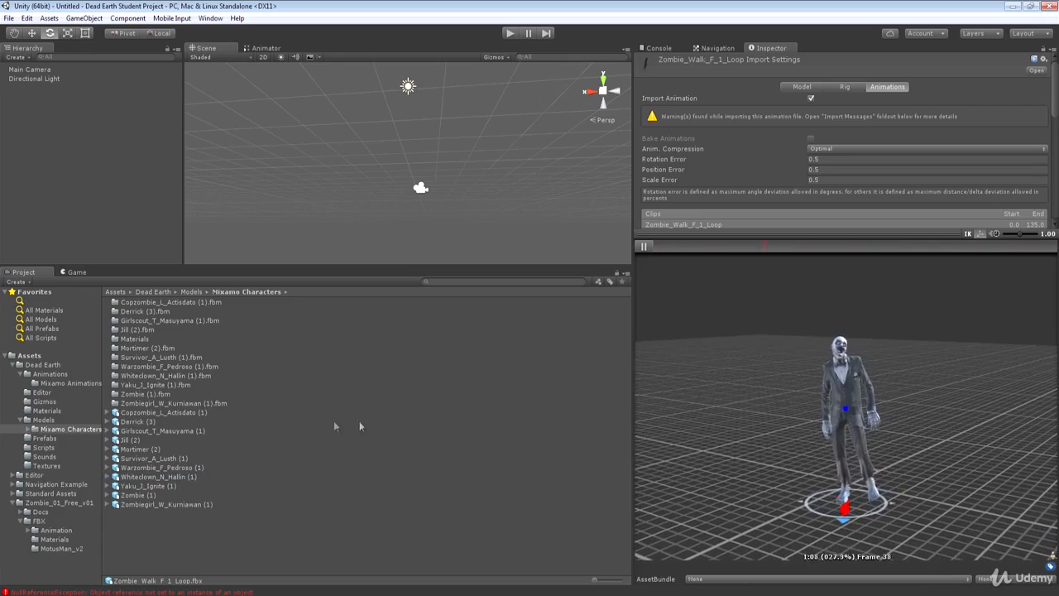
{"action": "left_click_drag", "start_coordinate": [157, 430], "coordinate": [821, 432]}
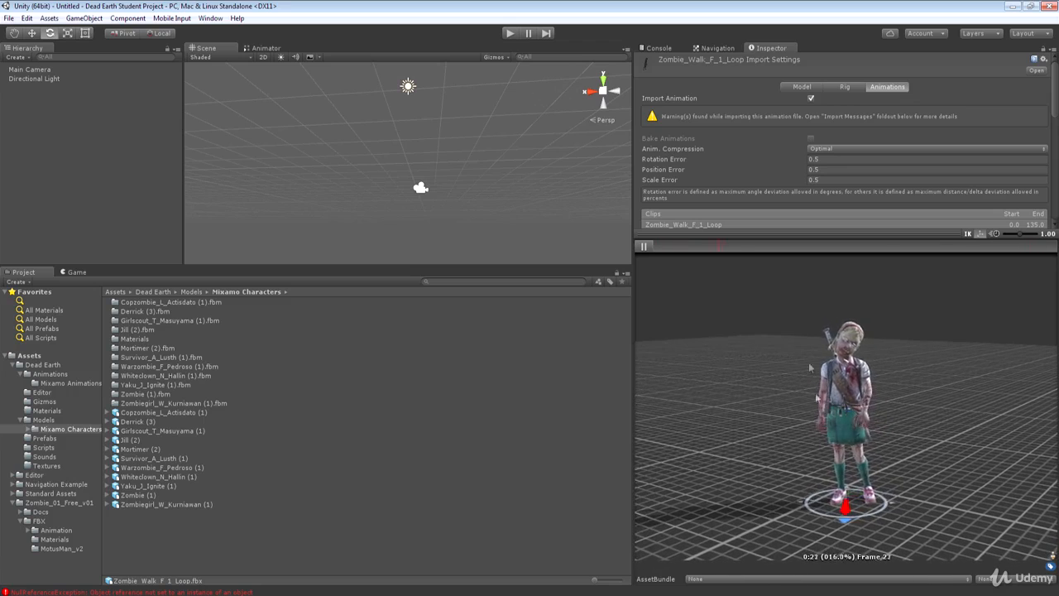
{"action": "left_click", "coordinate": [642, 246]}
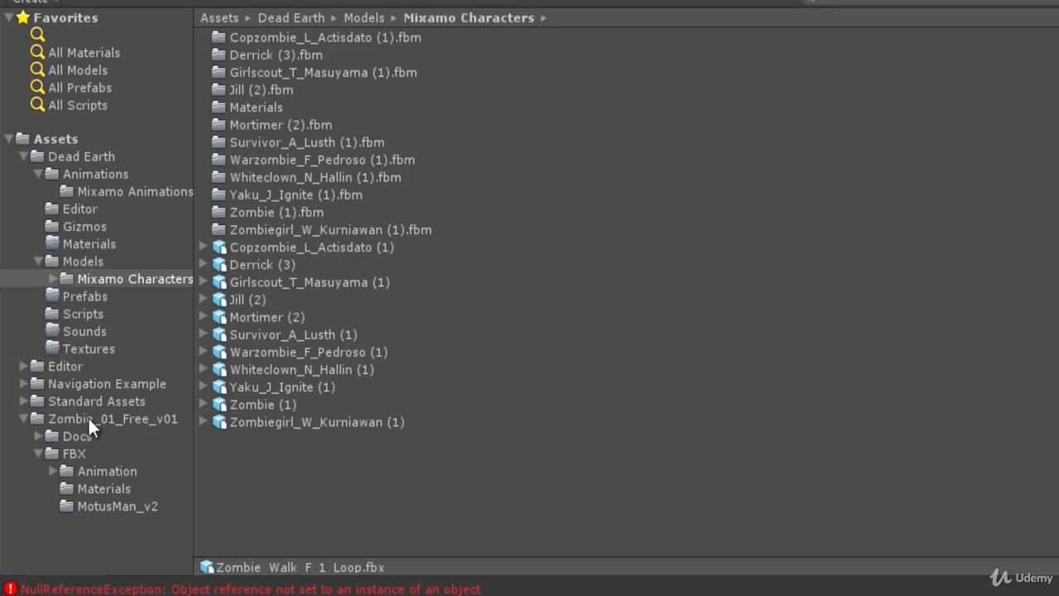
- Create a folder named Motion Capture Online inside the Dead Earth Animations folder
{"action": "left_click", "coordinate": [106, 471]}
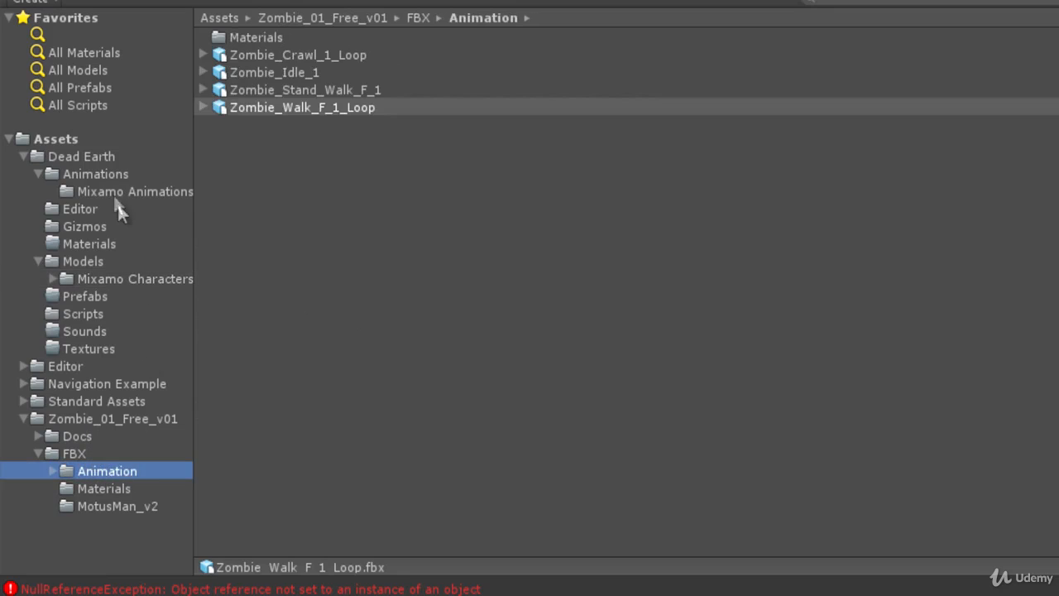
{"action": "left_click", "coordinate": [105, 171]}
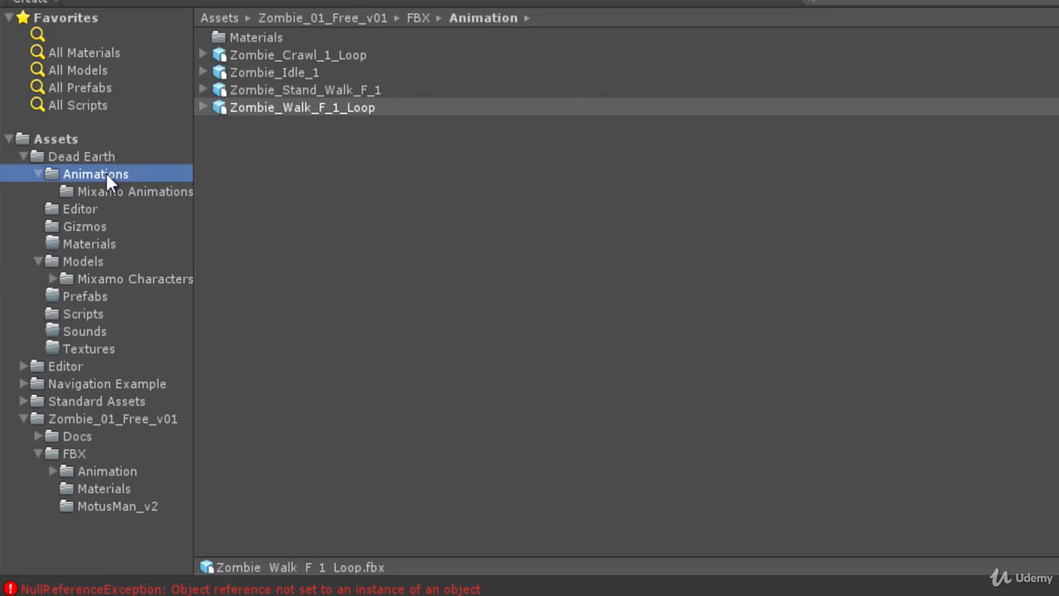
{"action": "right_click", "coordinate": [108, 177]}
{"action": "mouse_move", "coordinate": [236, 197]}
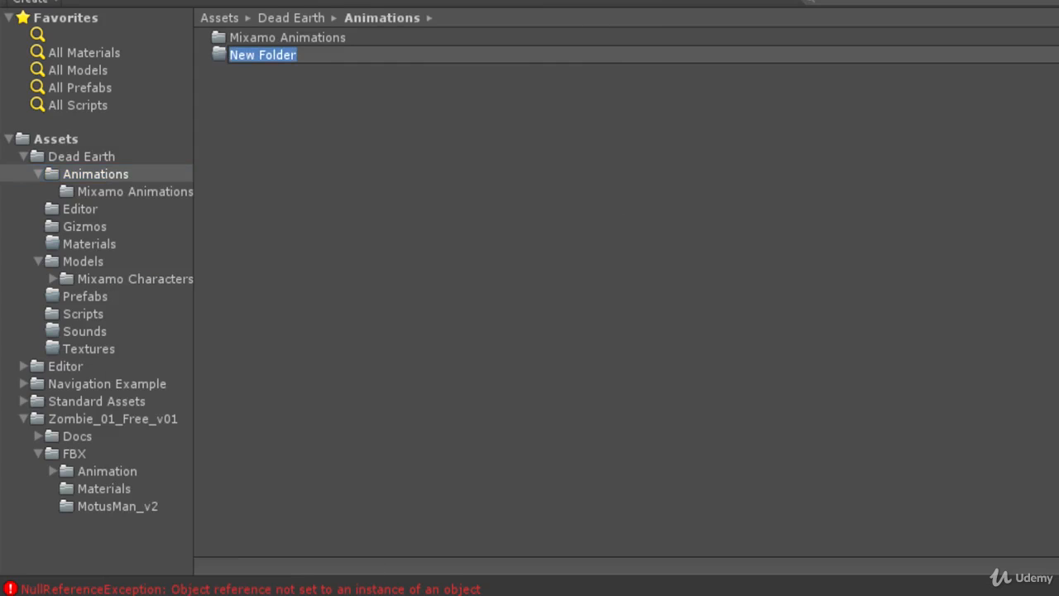
{"action": "key", "text": "BackSpace"}
{"action": "type", "text": "Motio"}
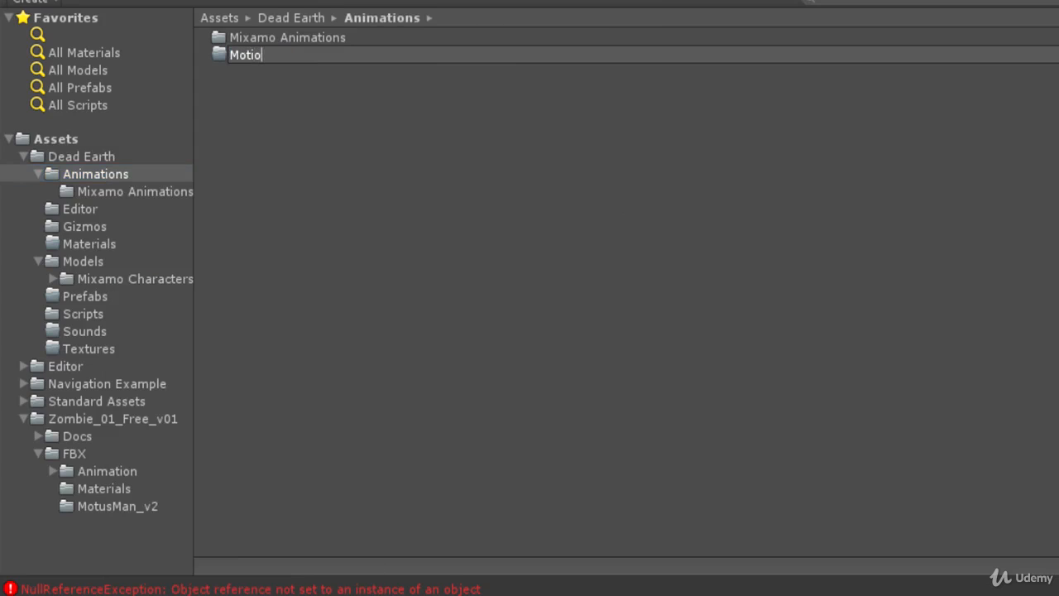
{"action": "type", "text": "n Capture Online"}
{"action": "key", "text": "Return"}
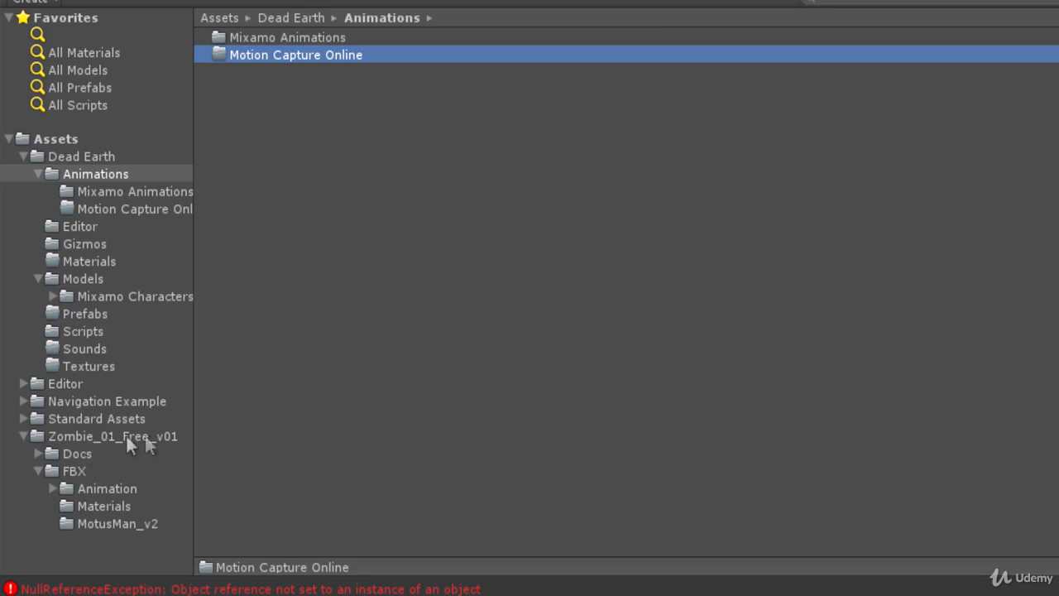
- Move the Docs and FBX folders from Zombie_01_Free_v01 into the Motion Capture Online folder
{"action": "left_click", "coordinate": [75, 453]}
{"action": "left_click", "coordinate": [75, 470], "text": "ctrl"}
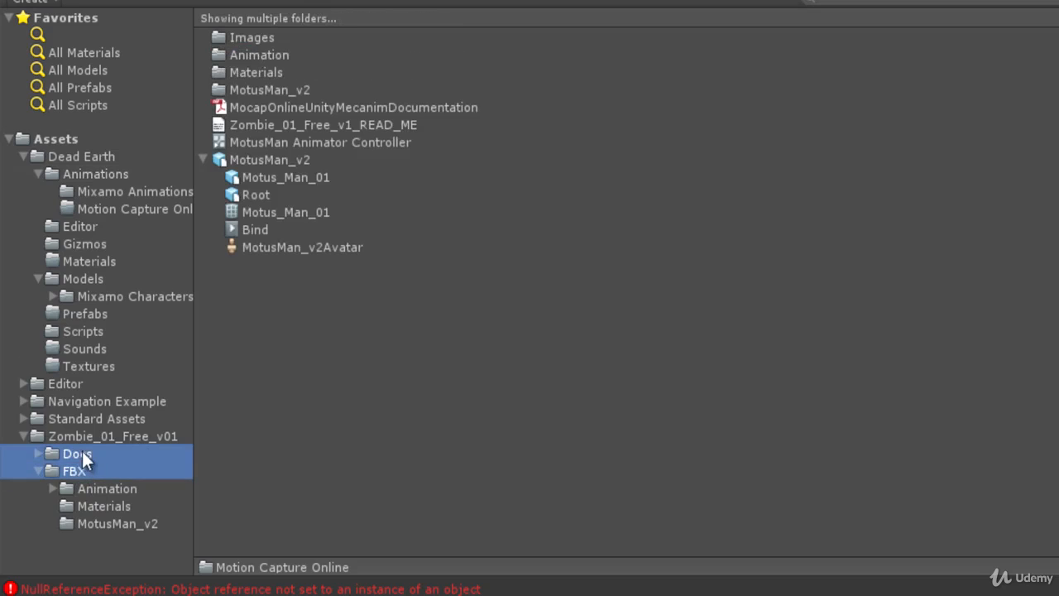
{"action": "left_click_drag", "start_coordinate": [77, 447], "coordinate": [132, 212]}
- Delete the Zombie_01_Free_v01 folder with its Default_Setup scene
{"action": "left_click", "coordinate": [98, 524]}
{"action": "right_click", "coordinate": [91, 521]}
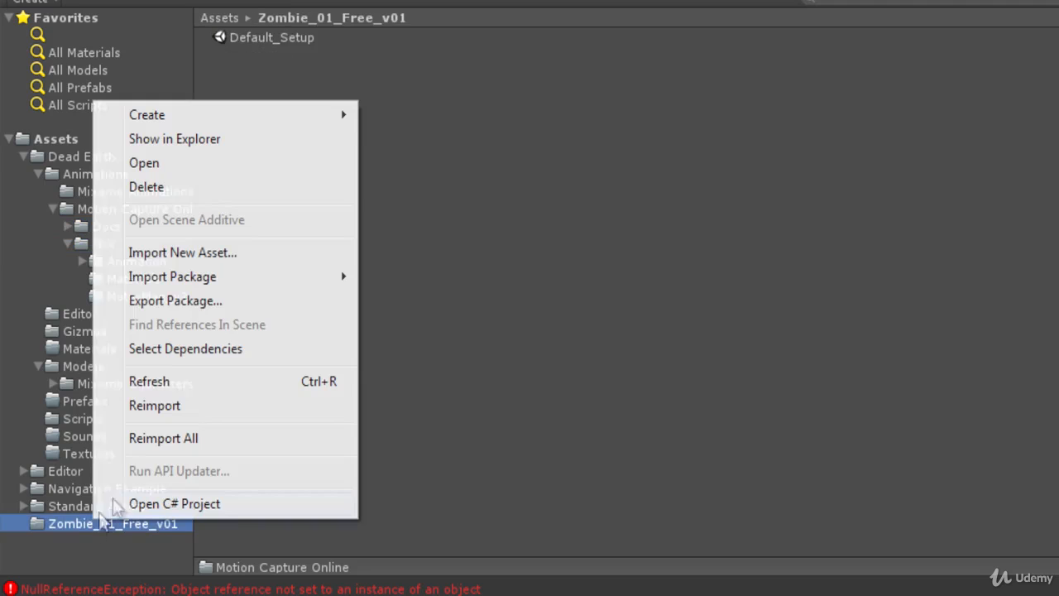
{"action": "left_click", "coordinate": [154, 189]}
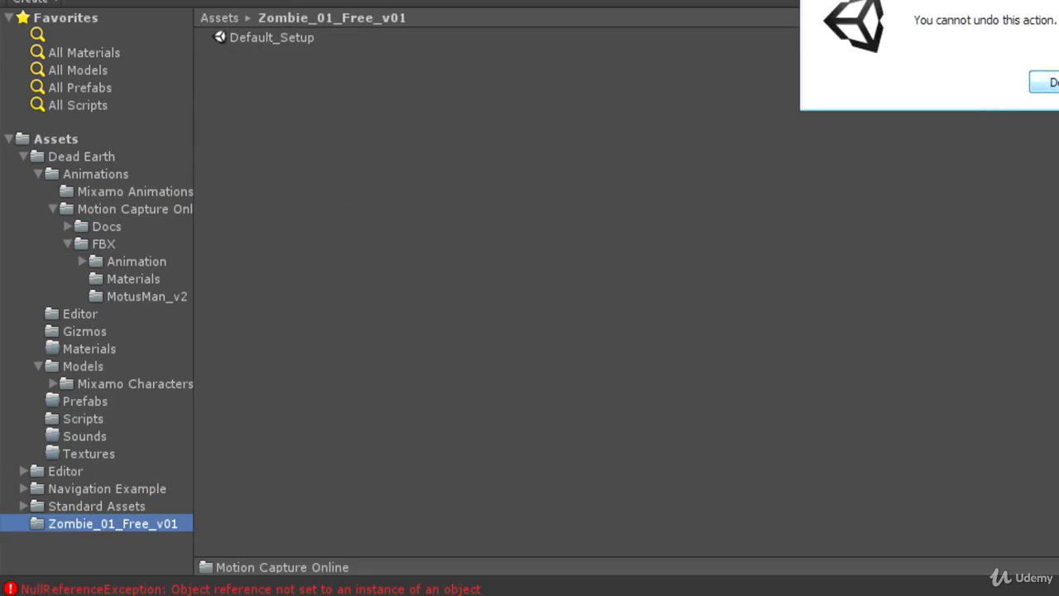
{"action": "left_click", "coordinate": [1050, 84]}
- Browse the MotusMan_v2, FBX and Docs folders under Motion Capture Online and open the documentation's Images folder
{"action": "left_click", "coordinate": [137, 297]}
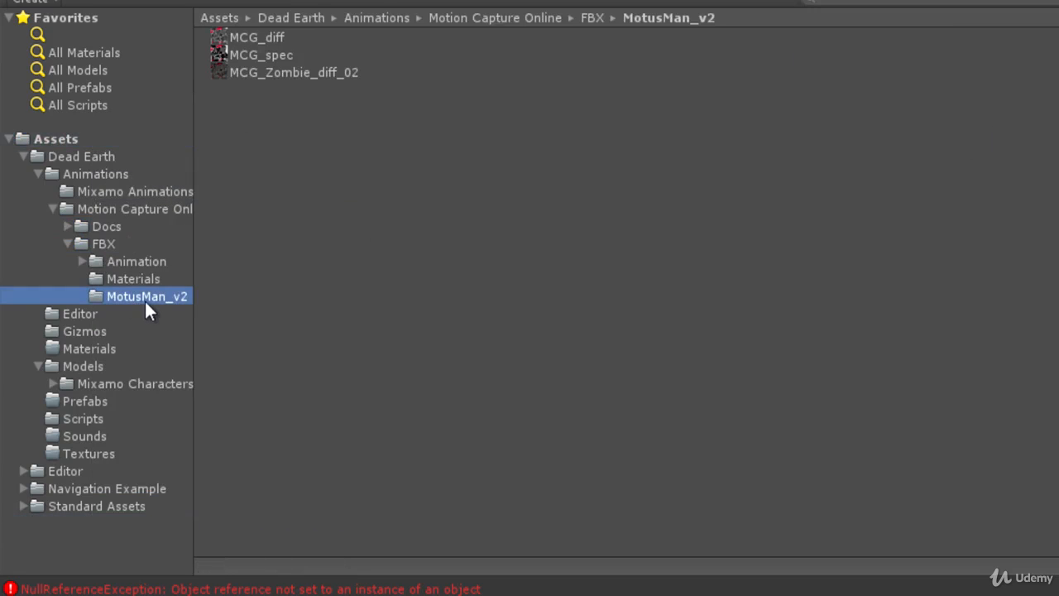
{"action": "left_click", "coordinate": [105, 244]}
{"action": "left_click", "coordinate": [108, 211]}
{"action": "left_click", "coordinate": [101, 227]}
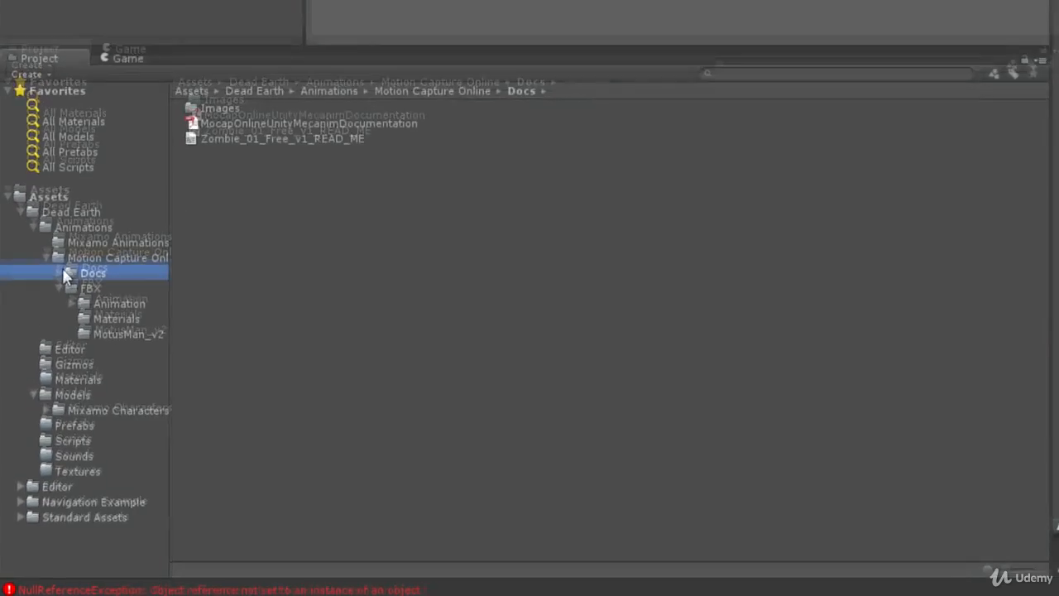
{"action": "left_click", "coordinate": [59, 272]}
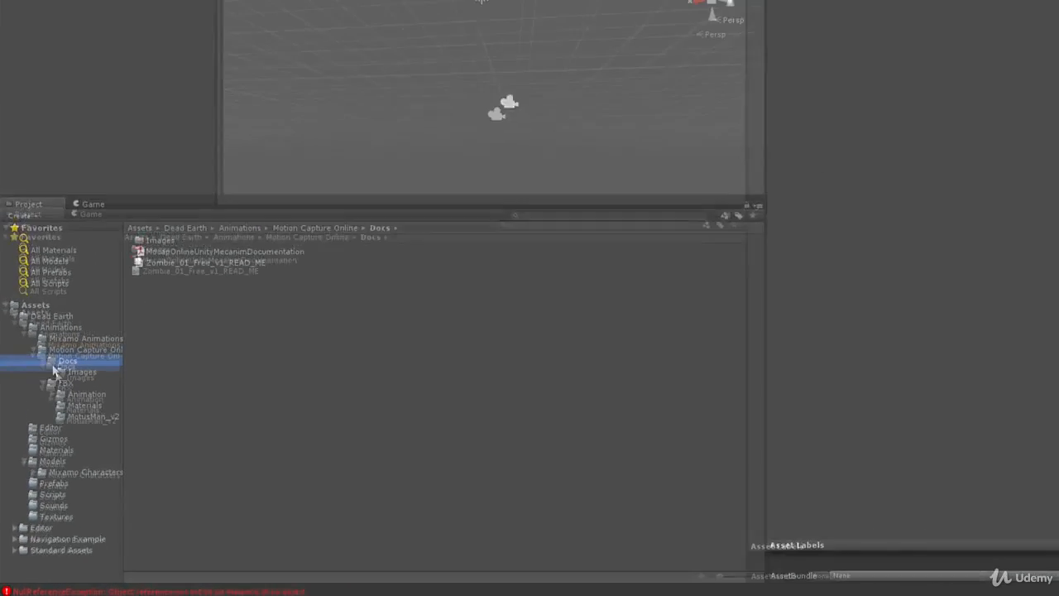
{"action": "left_click", "coordinate": [113, 288]}
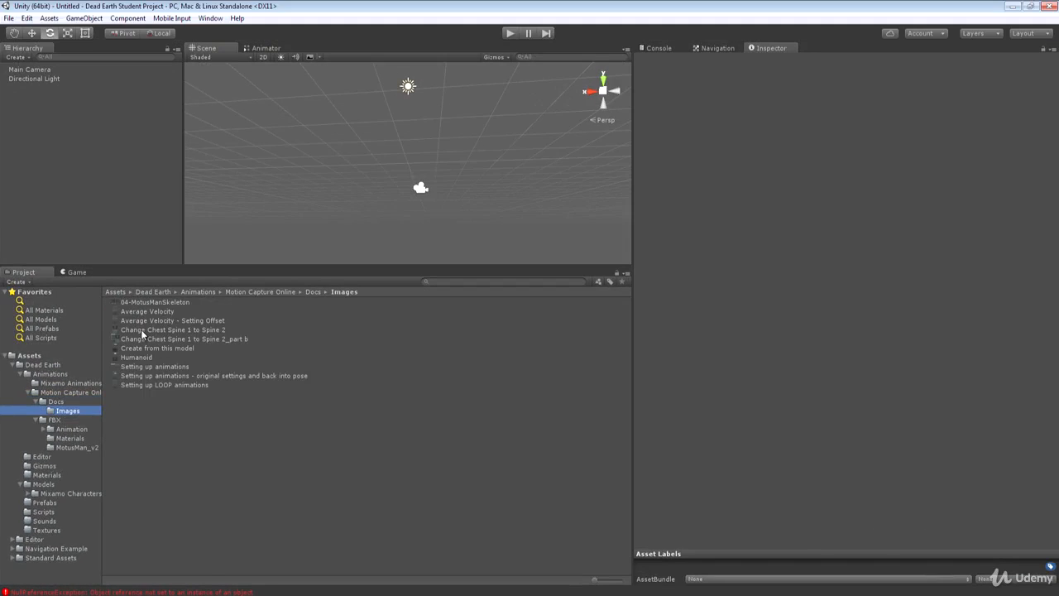
- Look through the documentation images on the chest spine change, average velocity offset and creating the avatar from this model
{"action": "left_click", "coordinate": [141, 329]}
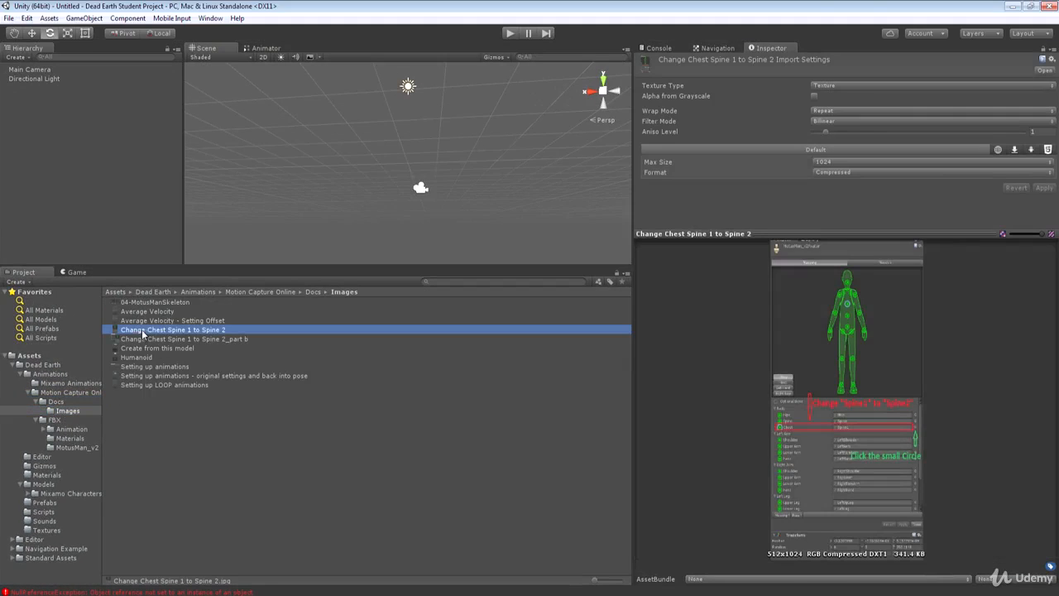
{"action": "left_click", "coordinate": [145, 320]}
{"action": "left_click", "coordinate": [145, 311]}
{"action": "left_click", "coordinate": [147, 329]}
{"action": "left_click", "coordinate": [149, 348]}
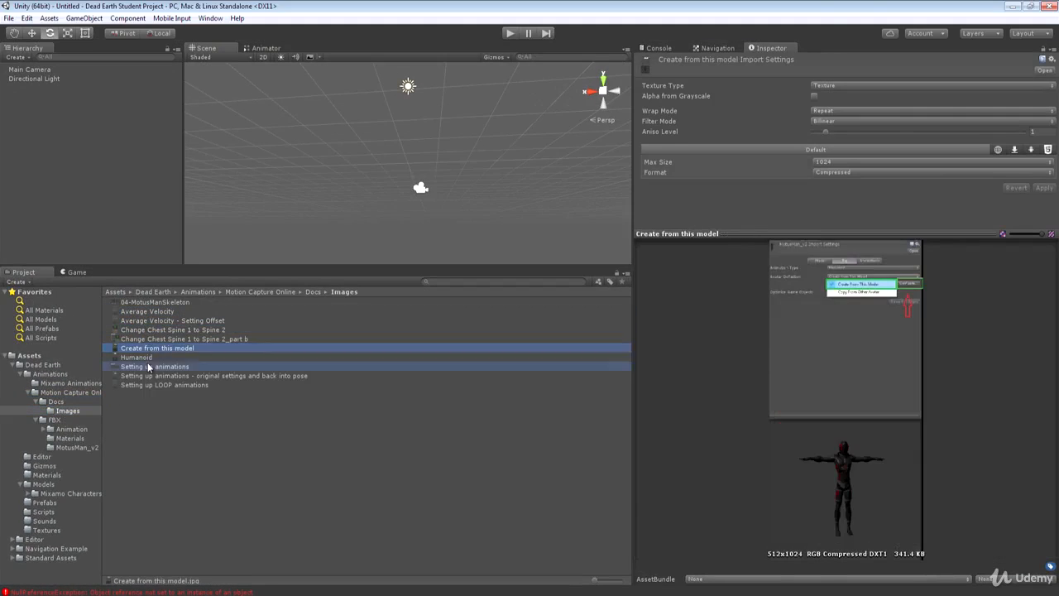
{"action": "left_click", "coordinate": [147, 339]}
{"action": "left_click", "coordinate": [147, 320]}
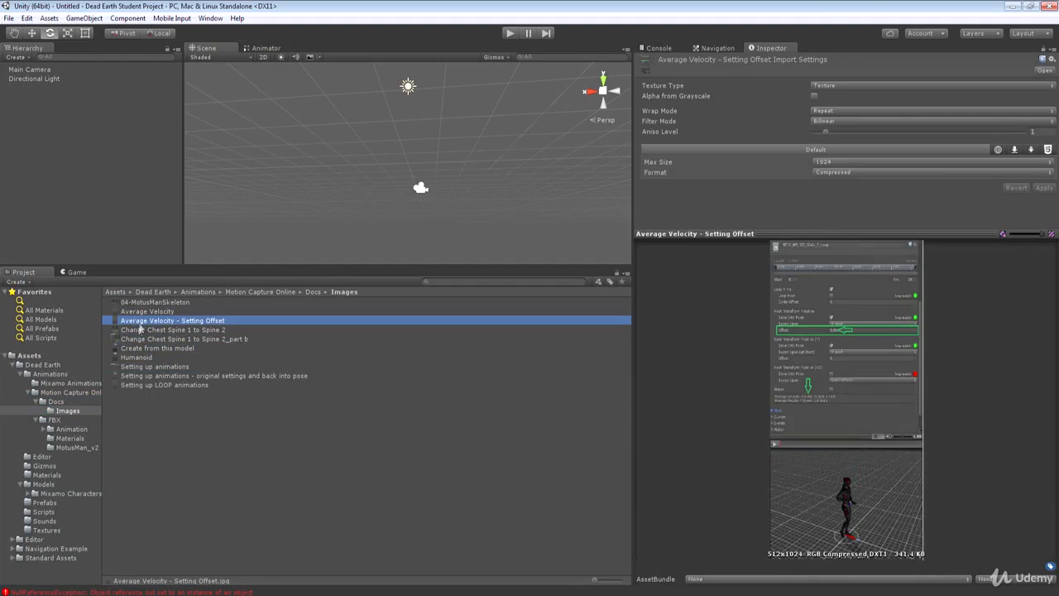
- Delete the Docs folder from the Motion Capture Online folder
{"action": "left_click", "coordinate": [36, 402]}
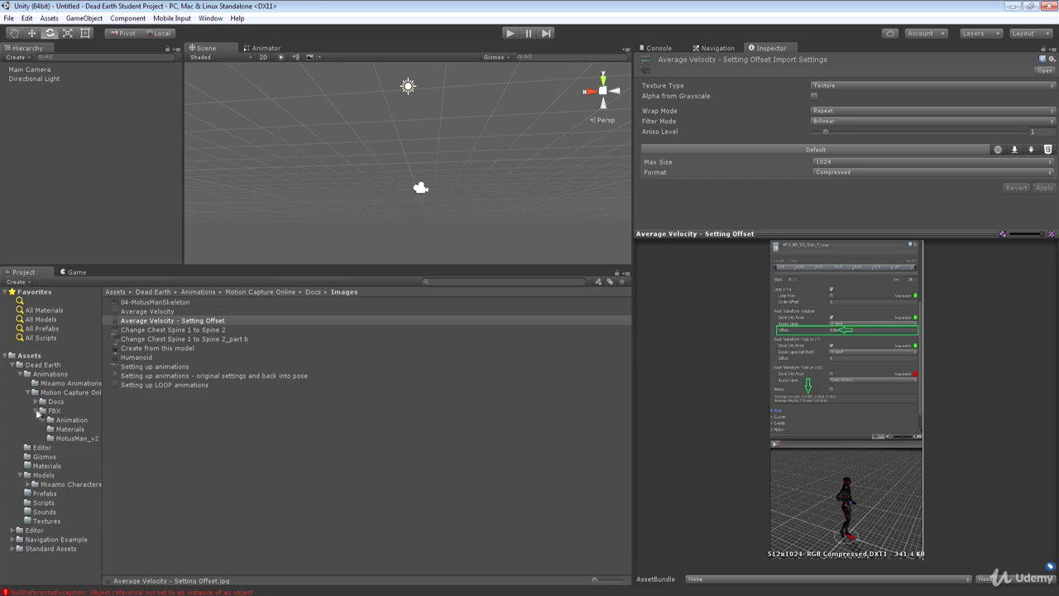
{"action": "left_click", "coordinate": [54, 402]}
{"action": "right_click", "coordinate": [53, 405]}
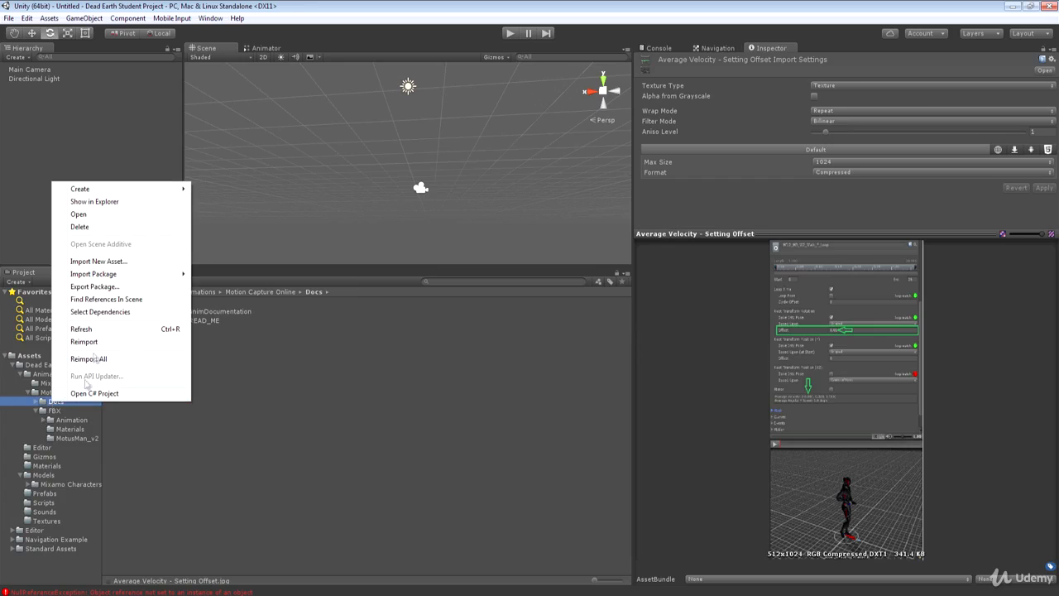
{"action": "left_click", "coordinate": [83, 229]}
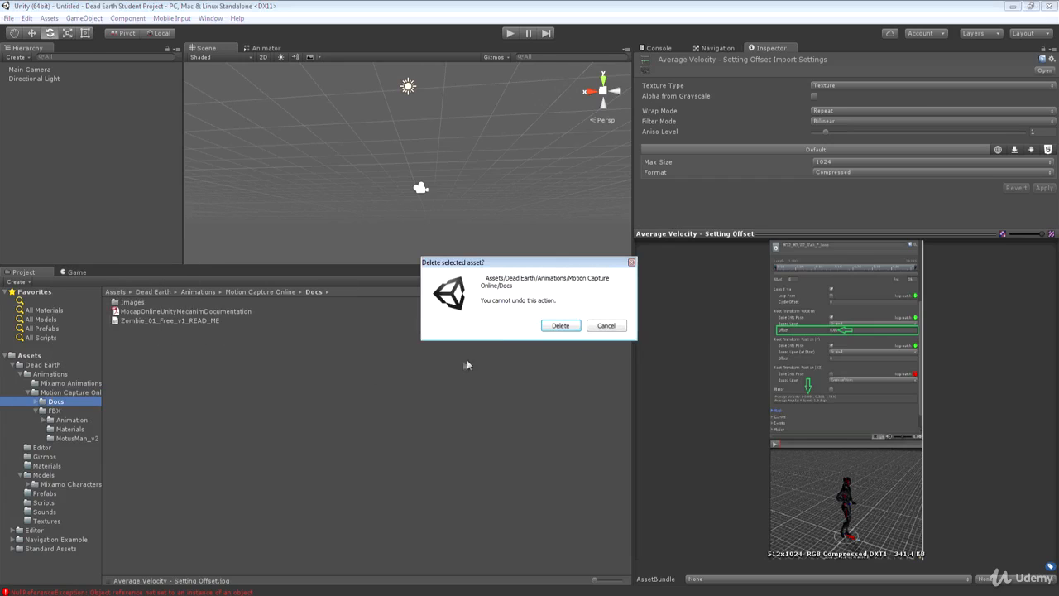
{"action": "left_click", "coordinate": [559, 325]}
- Review the contents of the FBX, MotusMan_v2 and Animation folders, including the parts inside Zombie_Crawl_1_Loop
{"action": "left_click", "coordinate": [50, 403]}
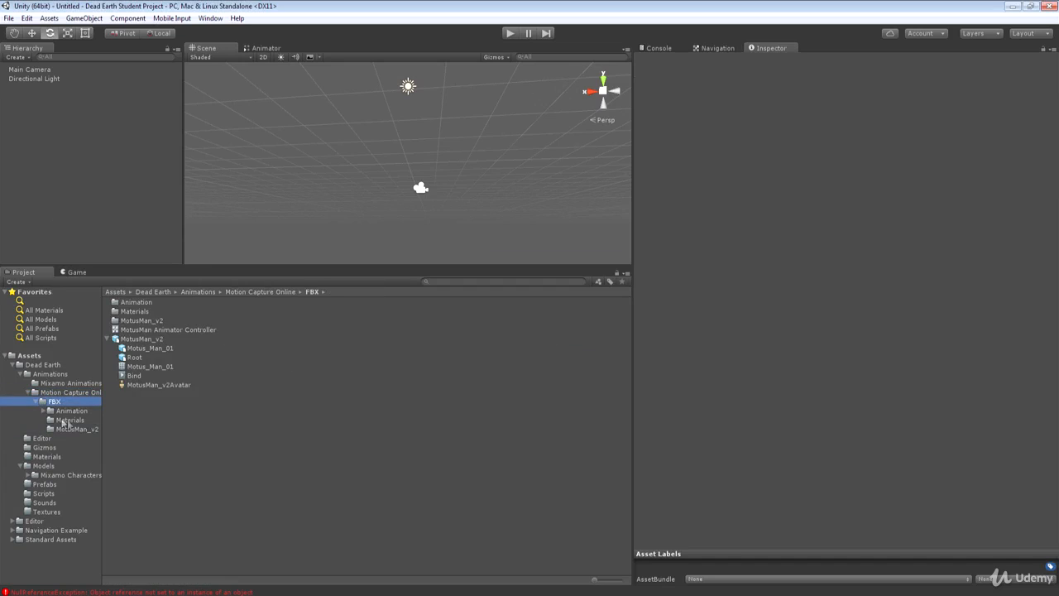
{"action": "left_click", "coordinate": [72, 427]}
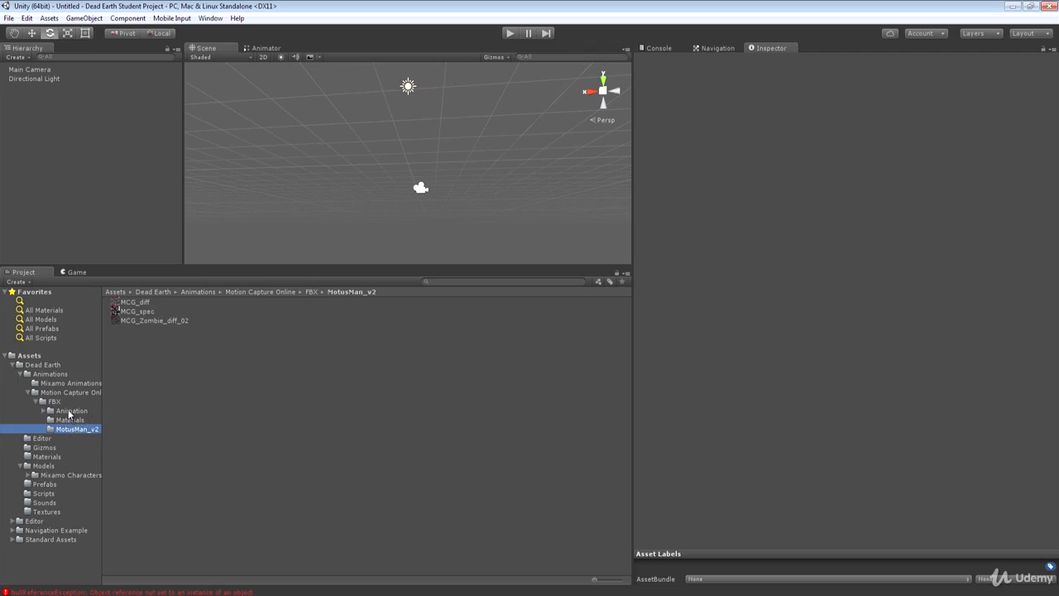
{"action": "left_click", "coordinate": [71, 410]}
{"action": "left_click", "coordinate": [108, 312]}
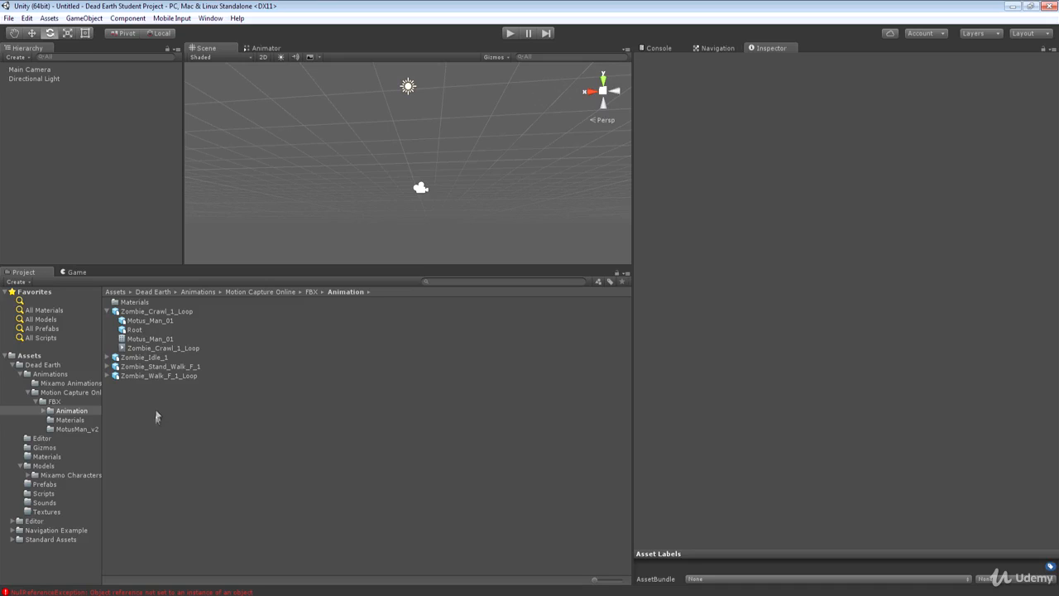
{"action": "left_click", "coordinate": [44, 412]}
{"action": "left_click", "coordinate": [44, 411]}
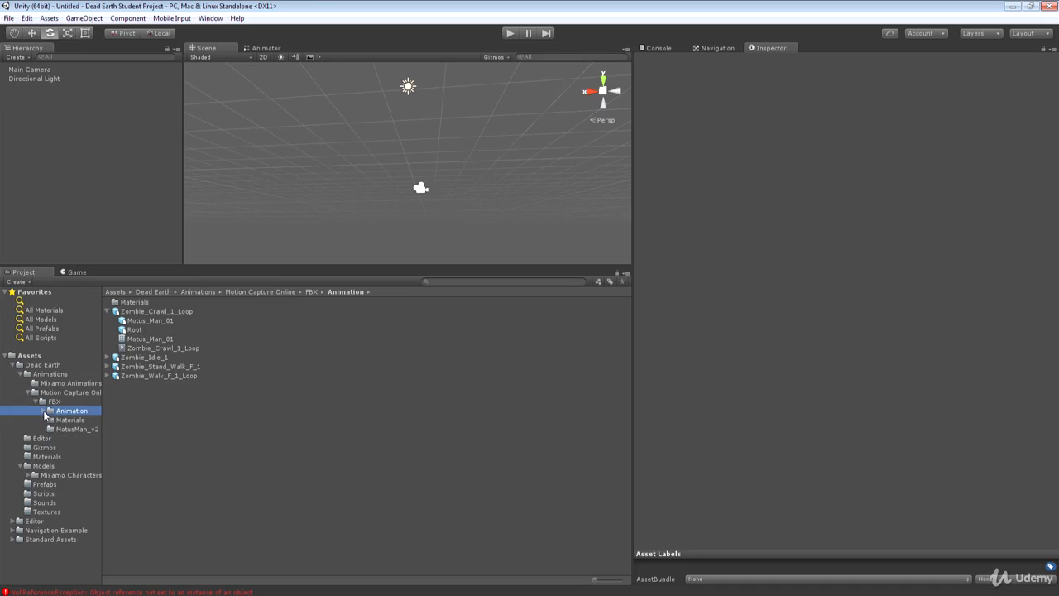
{"action": "left_click", "coordinate": [108, 311]}
- Set the rig's avatar definition of all four zombie animation files to Create From This Model and apply it
{"action": "left_click", "coordinate": [159, 311]}
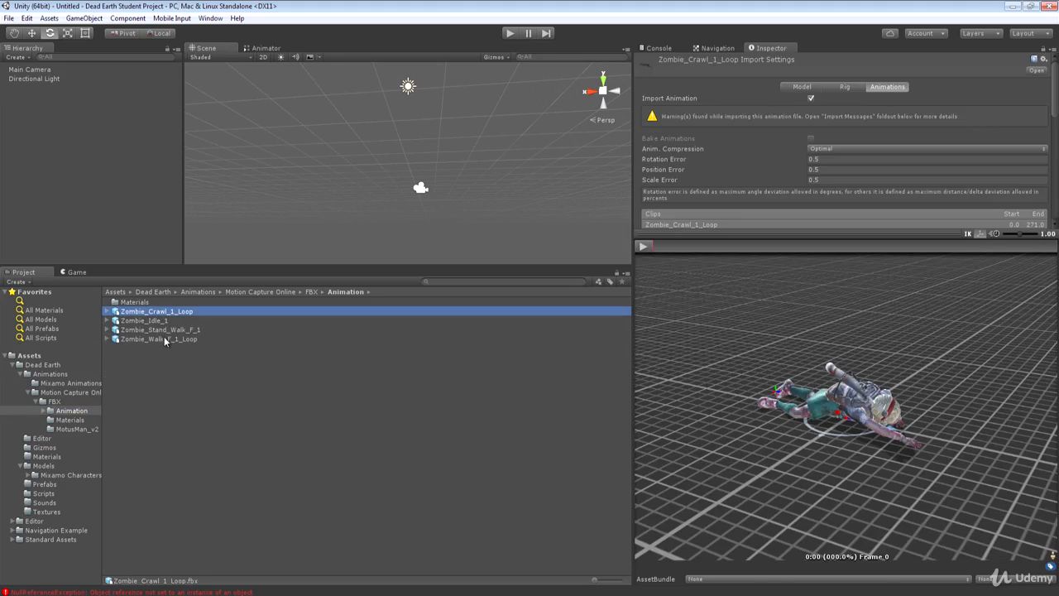
{"action": "left_click", "coordinate": [164, 339], "text": "shift"}
{"action": "left_click", "coordinate": [848, 86]}
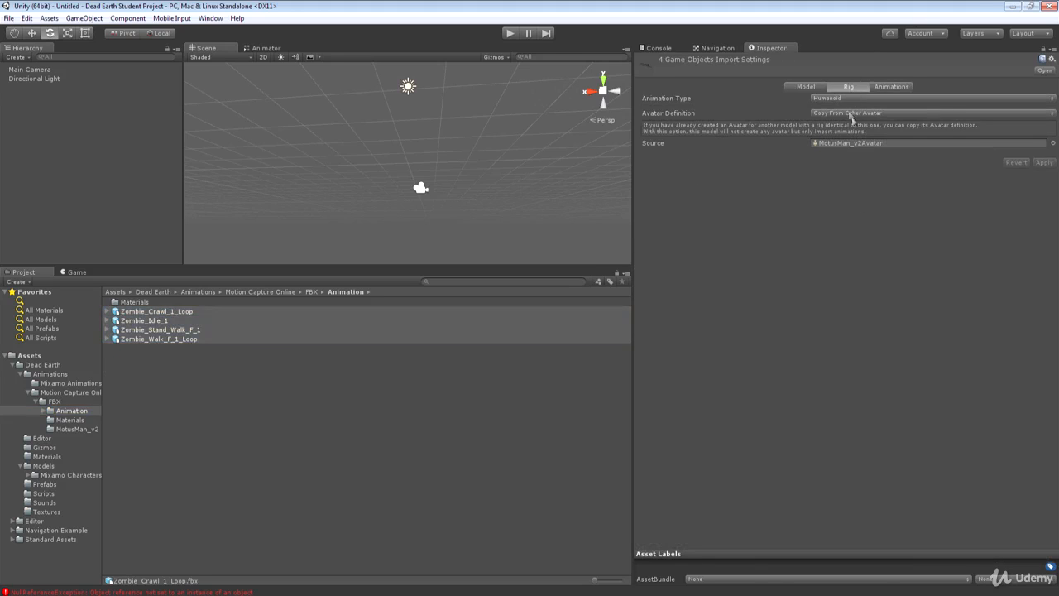
{"action": "left_click", "coordinate": [850, 112]}
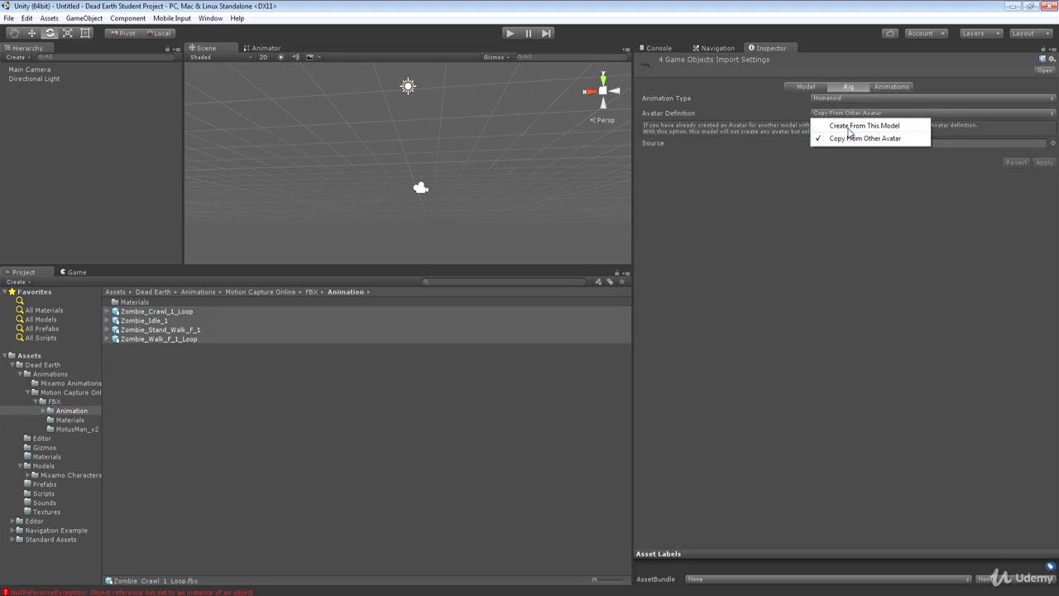
{"action": "left_click", "coordinate": [848, 126]}
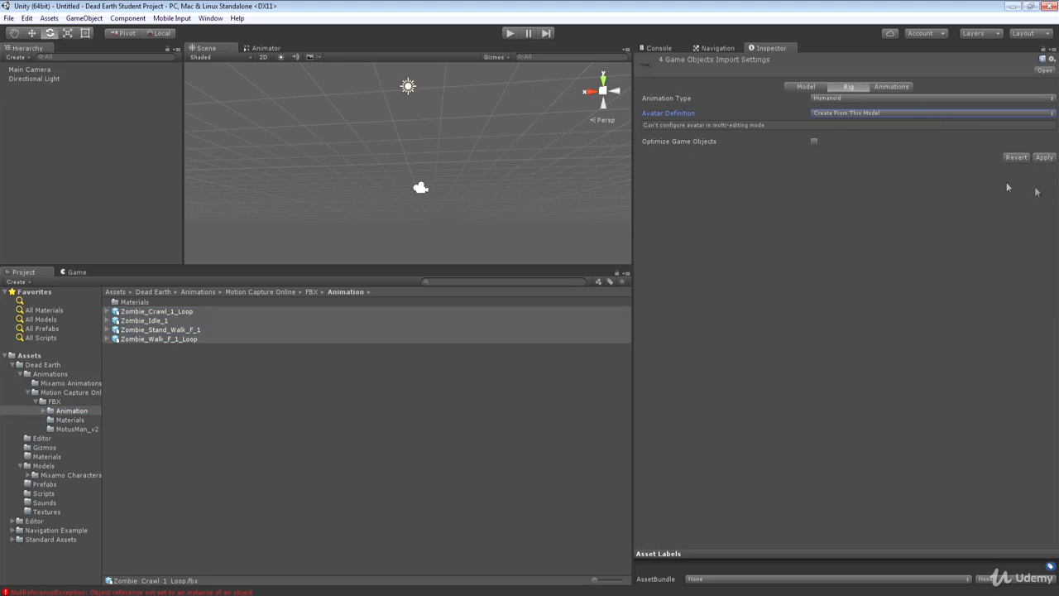
{"action": "left_click", "coordinate": [1043, 158]}
- Delete the MotusMan_v2 model file from the FBX folder
{"action": "left_click", "coordinate": [78, 429]}
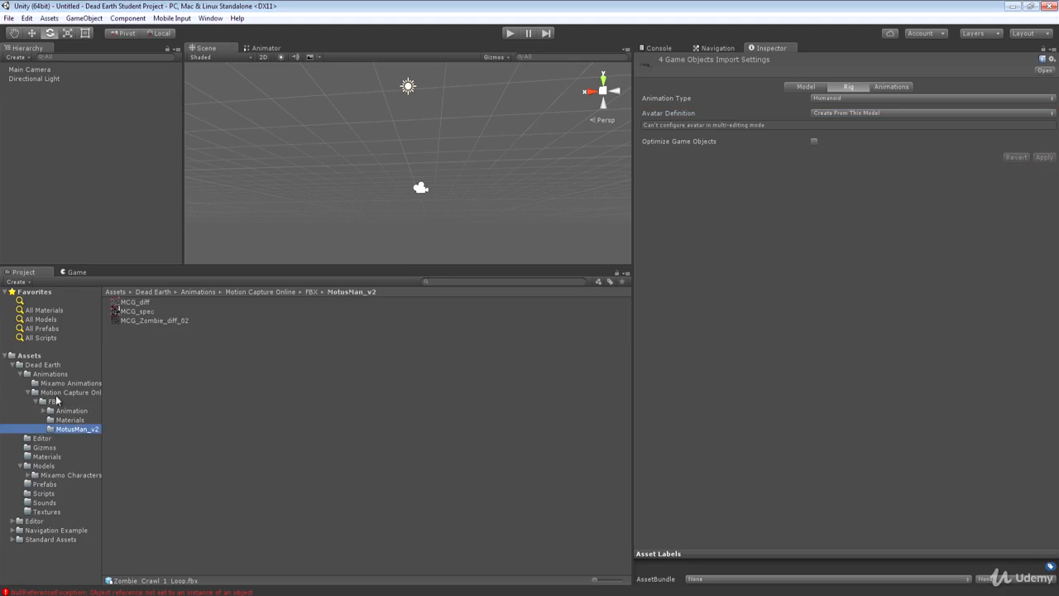
{"action": "left_click", "coordinate": [67, 392]}
{"action": "left_click", "coordinate": [178, 382]}
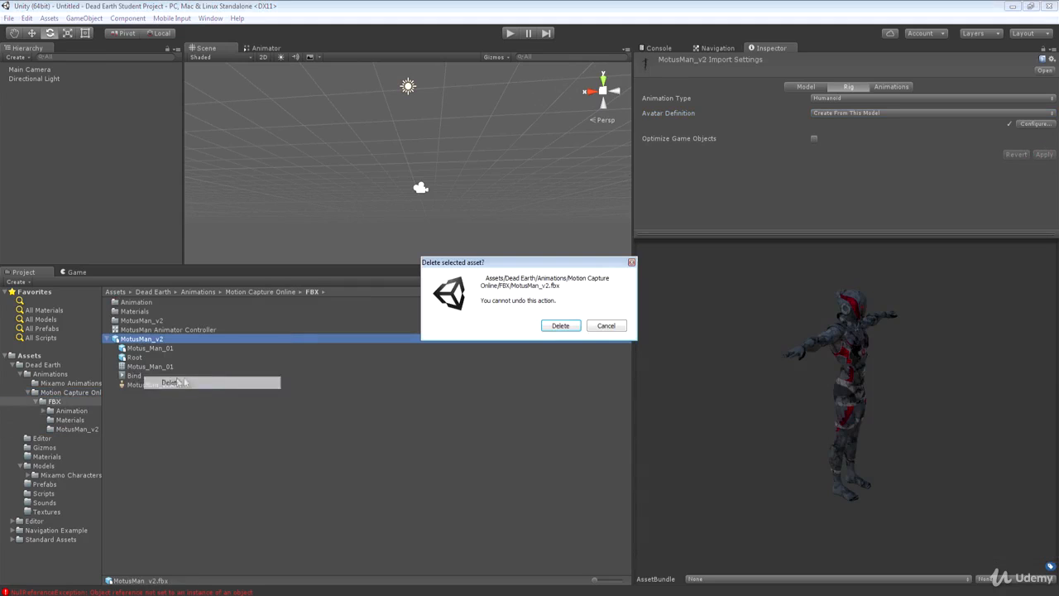
{"action": "left_click", "coordinate": [559, 325]}
- Delete the Materials and MotusMan_v2 folders inside the FBX folder together
{"action": "left_click", "coordinate": [67, 420]}
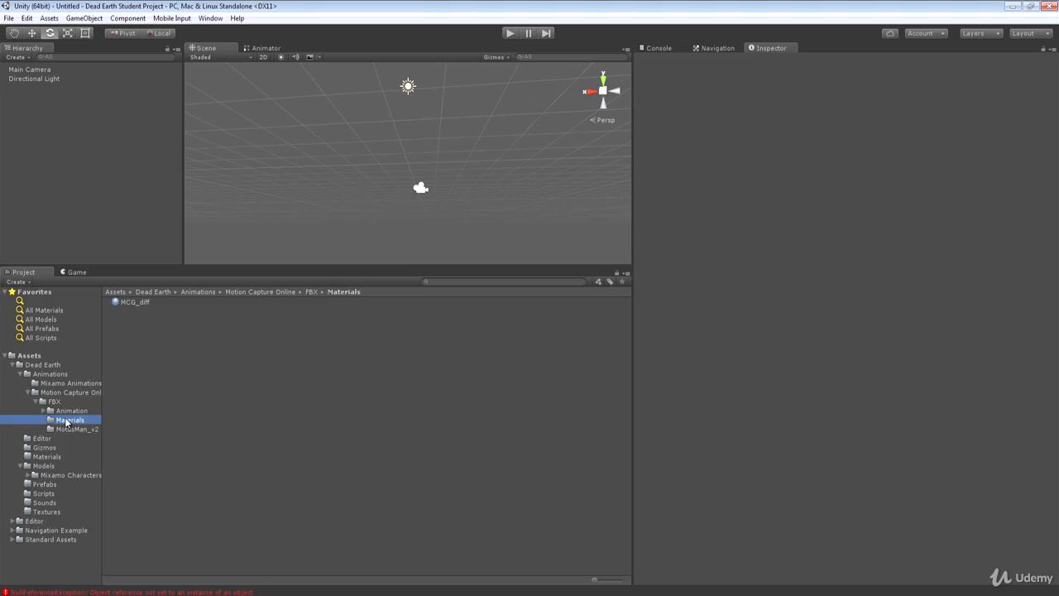
{"action": "left_click", "coordinate": [72, 429]}
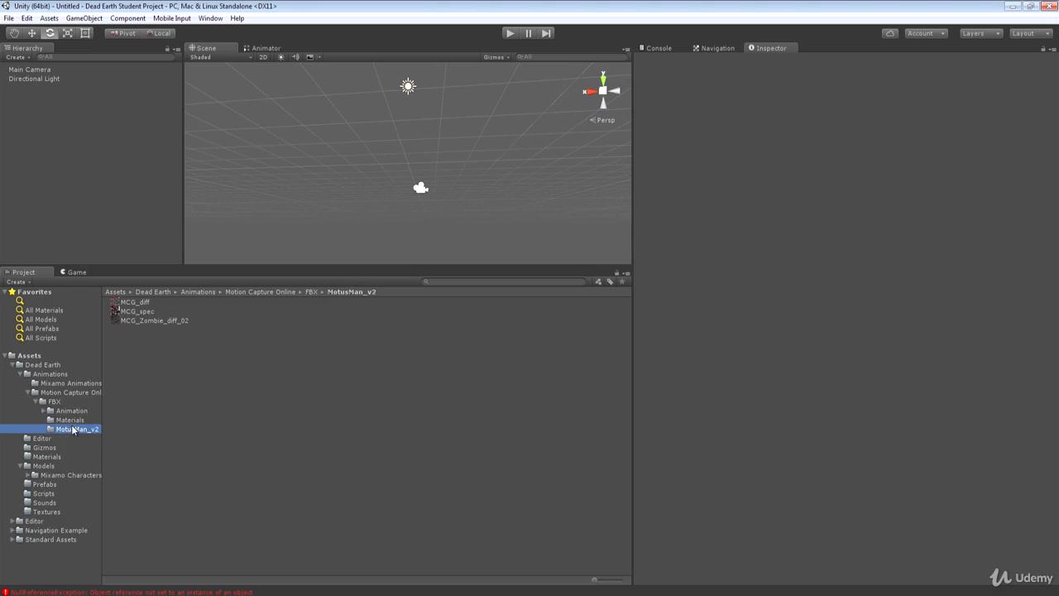
{"action": "left_click", "coordinate": [71, 420], "text": "ctrl"}
{"action": "right_click", "coordinate": [72, 420]}
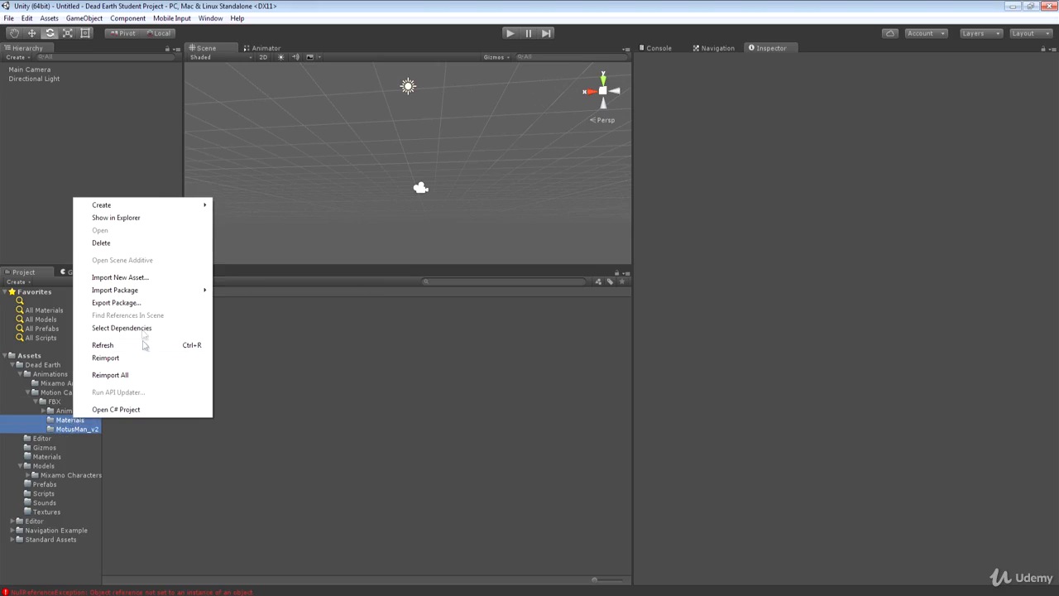
{"action": "left_click", "coordinate": [102, 243]}
{"action": "left_click", "coordinate": [554, 334]}
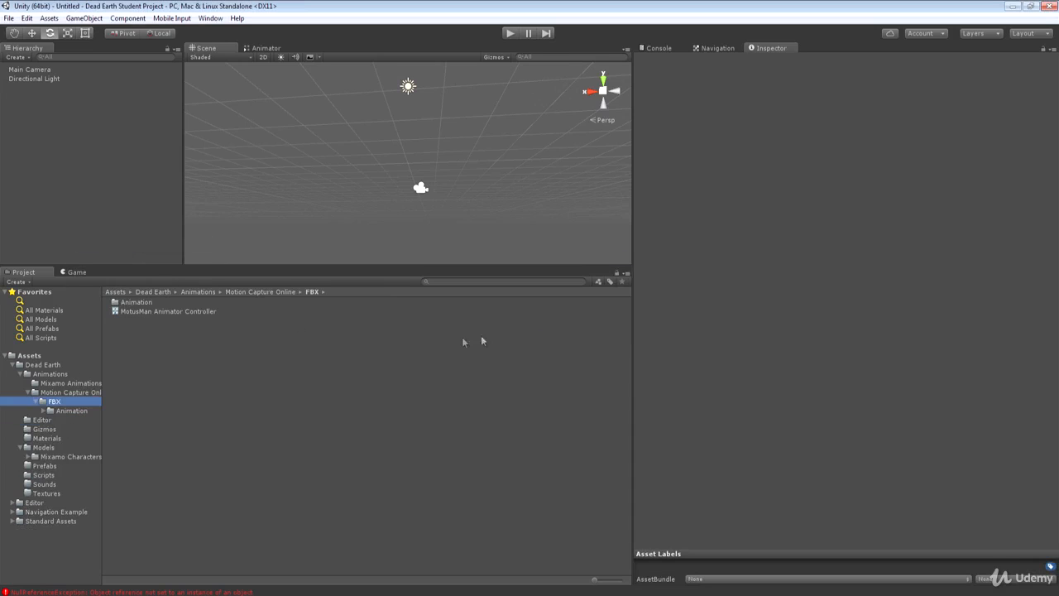
- Move the four zombie animation files from the Animation folder directly into the Motion Capture Online folder
{"action": "left_click", "coordinate": [61, 411]}
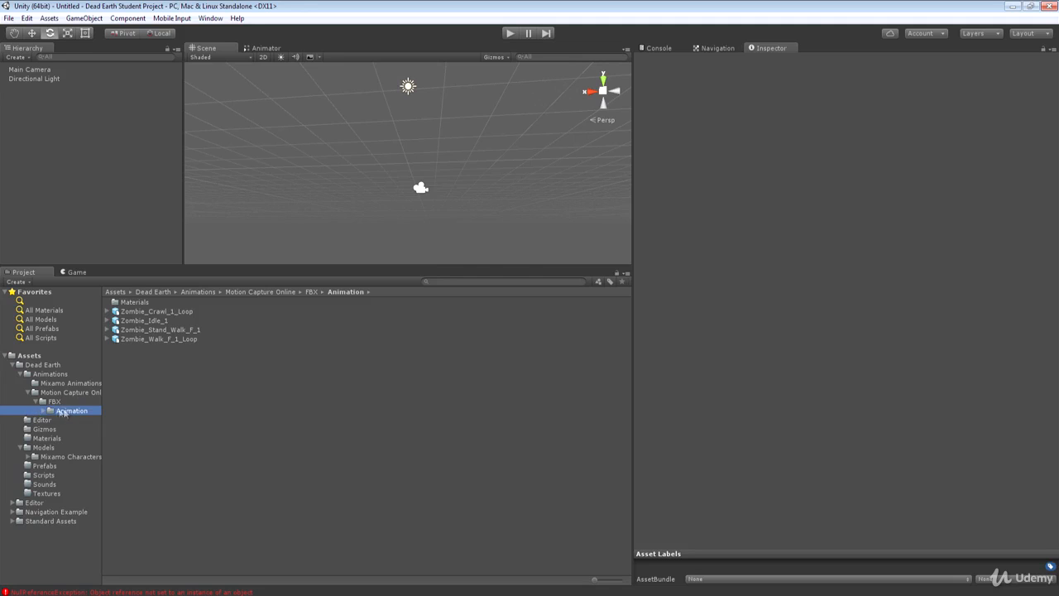
{"action": "left_click", "coordinate": [46, 410]}
{"action": "left_click", "coordinate": [144, 311]}
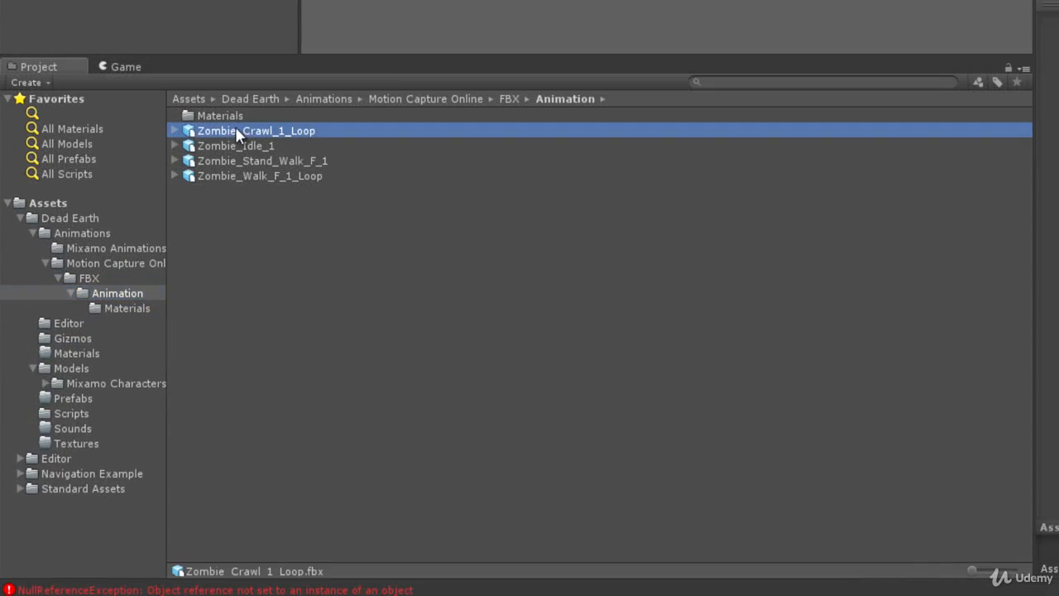
{"action": "left_click", "coordinate": [234, 170], "text": "shift"}
{"action": "left_click_drag", "start_coordinate": [248, 132], "coordinate": [116, 264]}
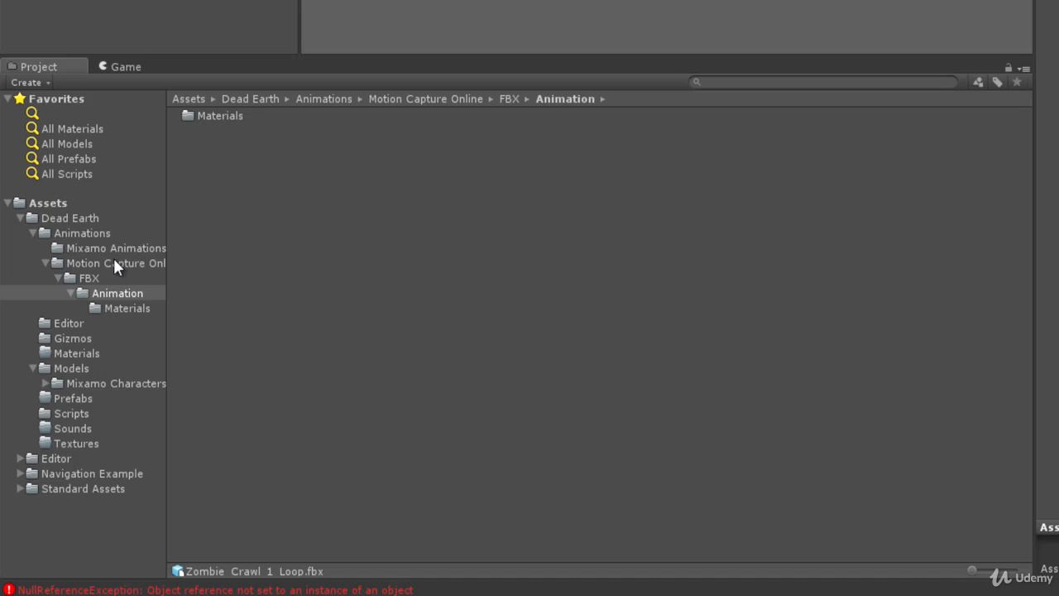
- Delete the leftover FBX folder, including its MotusMan Animator Controller and Animation subfolder
{"action": "left_click", "coordinate": [57, 277]}
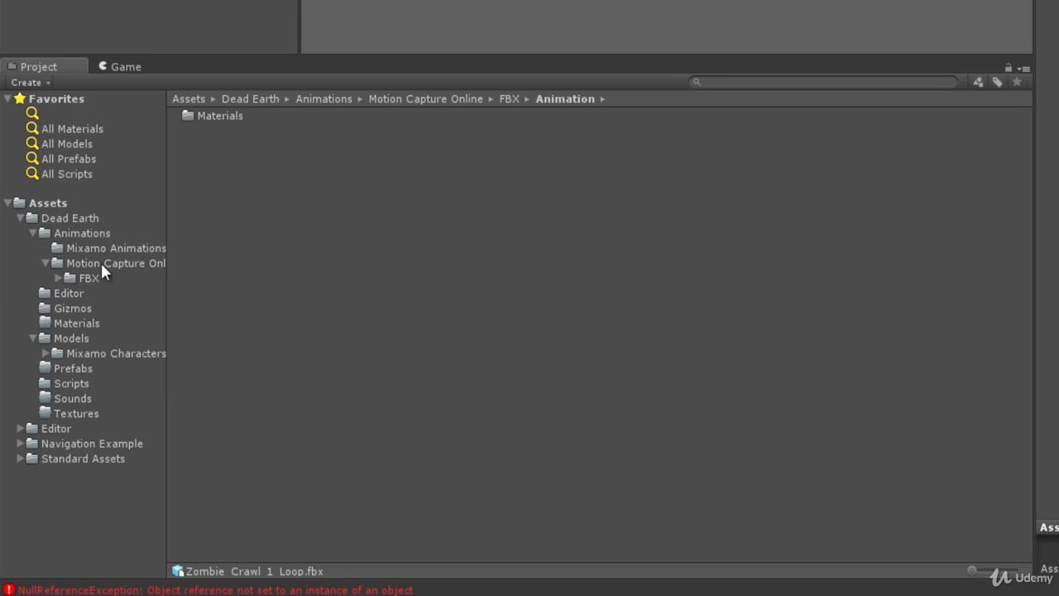
{"action": "left_click", "coordinate": [100, 265]}
{"action": "left_click", "coordinate": [86, 277]}
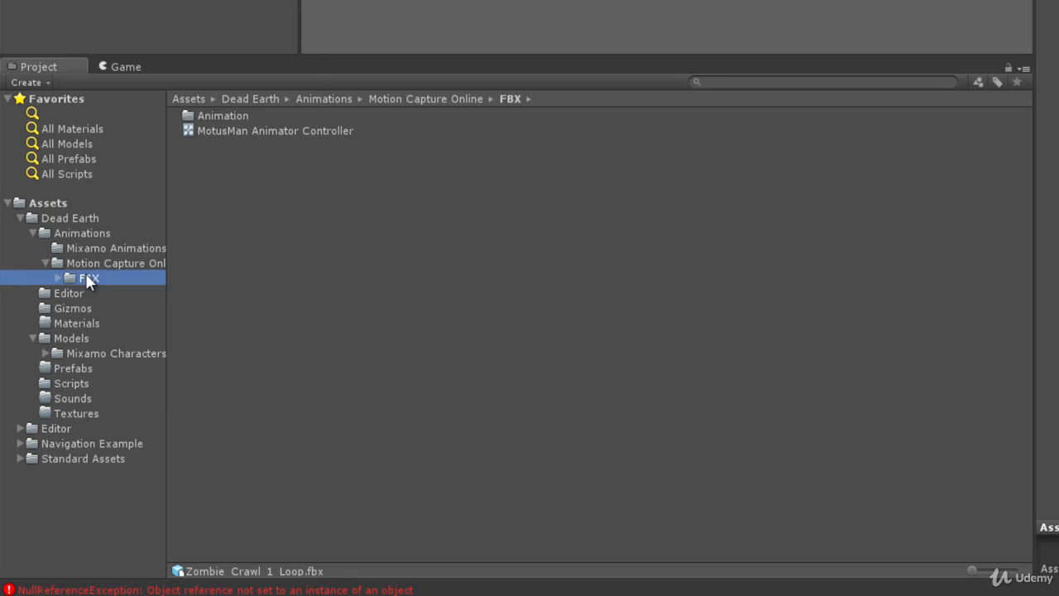
{"action": "right_click", "coordinate": [85, 273]}
{"action": "left_click", "coordinate": [141, 3]}
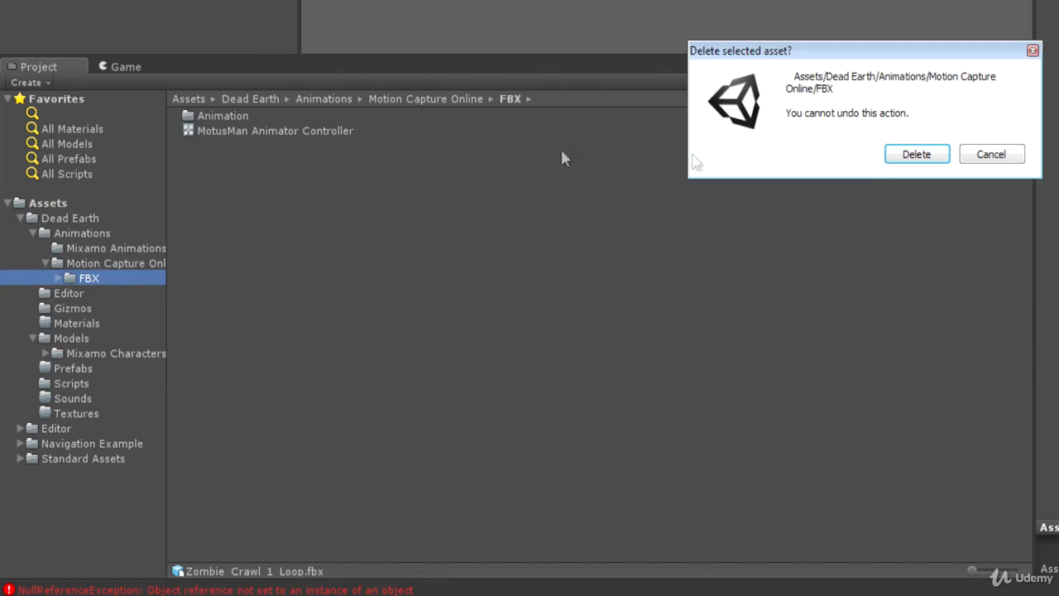
{"action": "left_click", "coordinate": [916, 155]}
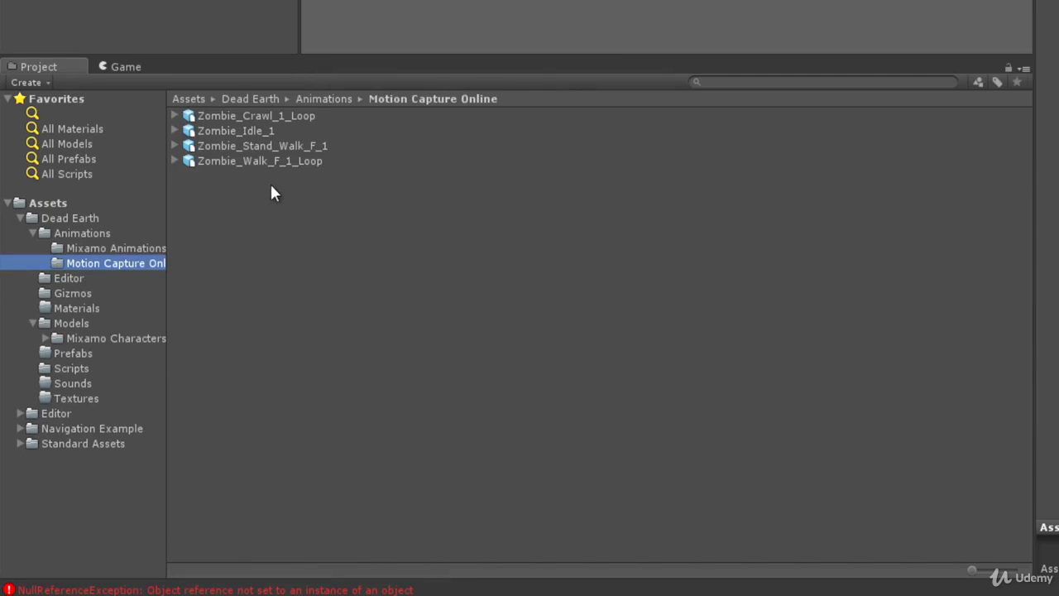
- Check the moved zombie animation files and play the Zombie_Crawl_1_Loop clip in its animation preview
{"action": "left_click", "coordinate": [245, 146]}
{"action": "left_click", "coordinate": [245, 161]}
{"action": "left_click", "coordinate": [243, 131]}
{"action": "left_click", "coordinate": [243, 115]}
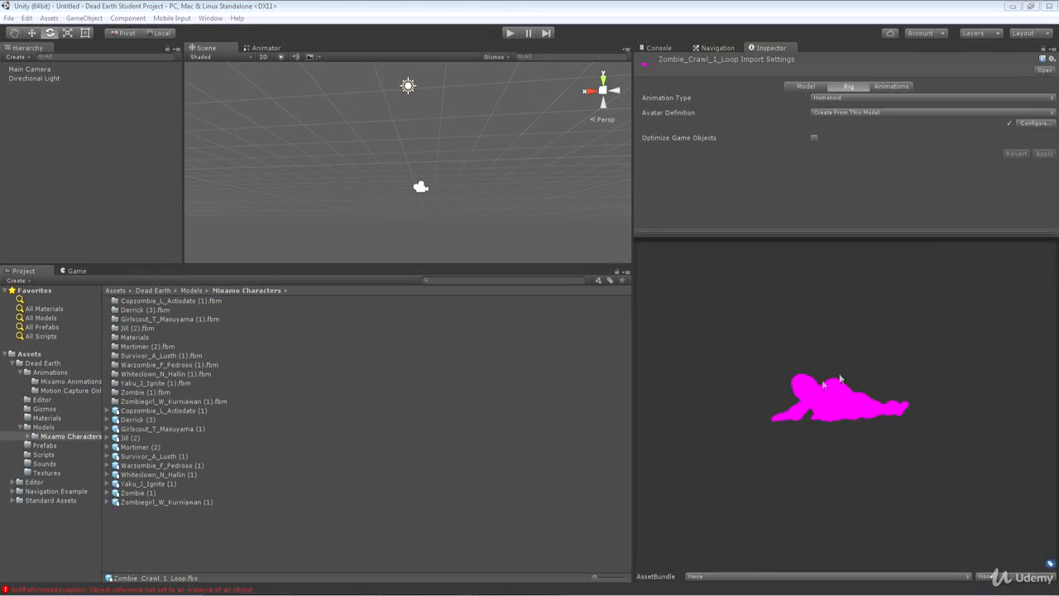
{"action": "left_click_drag", "start_coordinate": [840, 378], "coordinate": [784, 393]}
{"action": "left_click", "coordinate": [885, 86]}
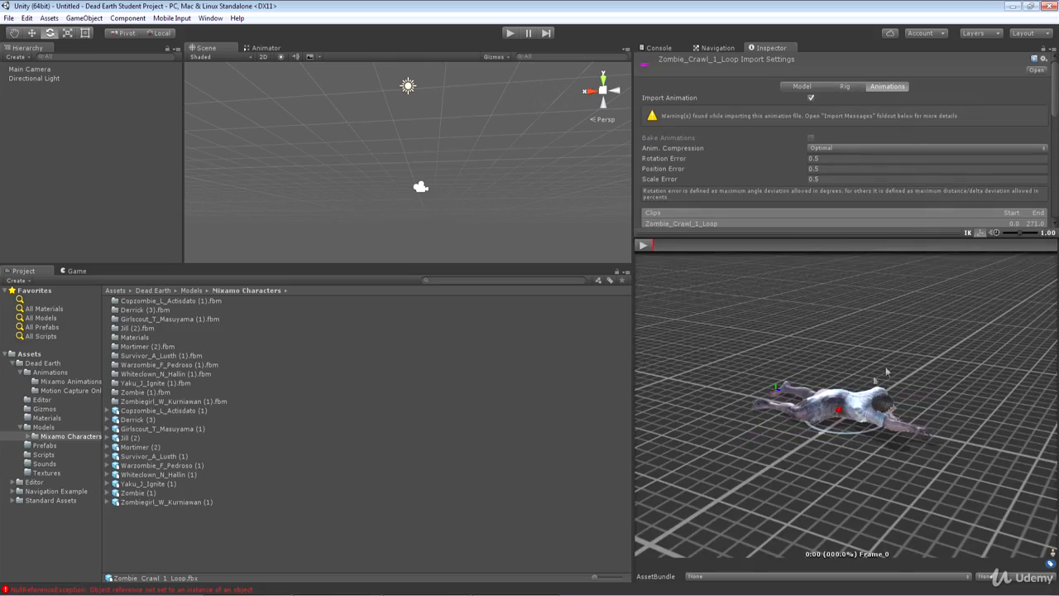
{"action": "left_click_drag", "start_coordinate": [872, 411], "coordinate": [701, 230]}
{"action": "left_click", "coordinate": [644, 245]}
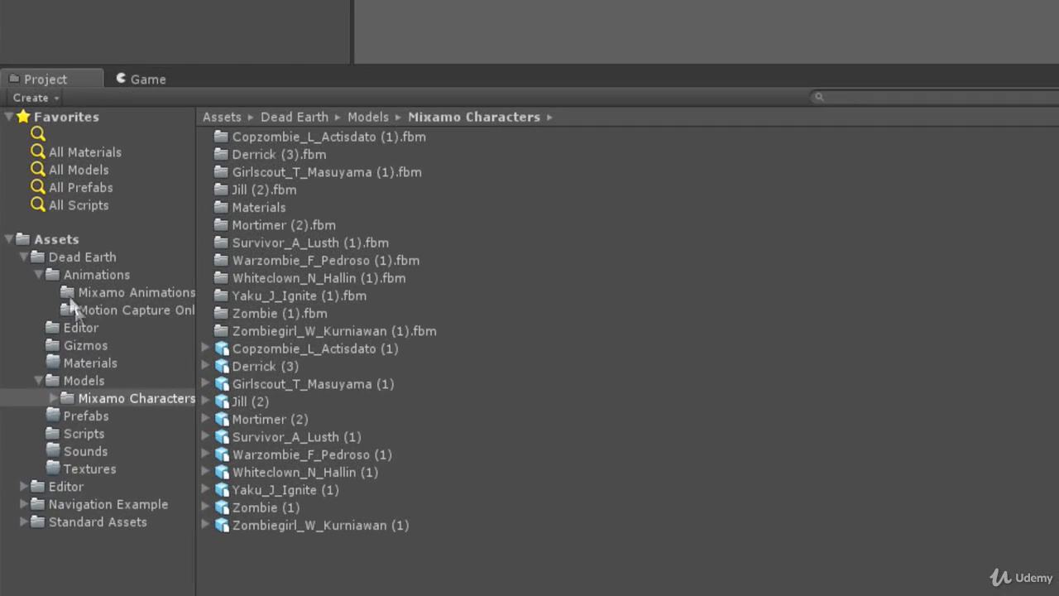
- Widen the project's folder column to show full folder names and display the Motion Capture Online folder
{"action": "left_click_drag", "start_coordinate": [196, 252], "coordinate": [335, 253]}
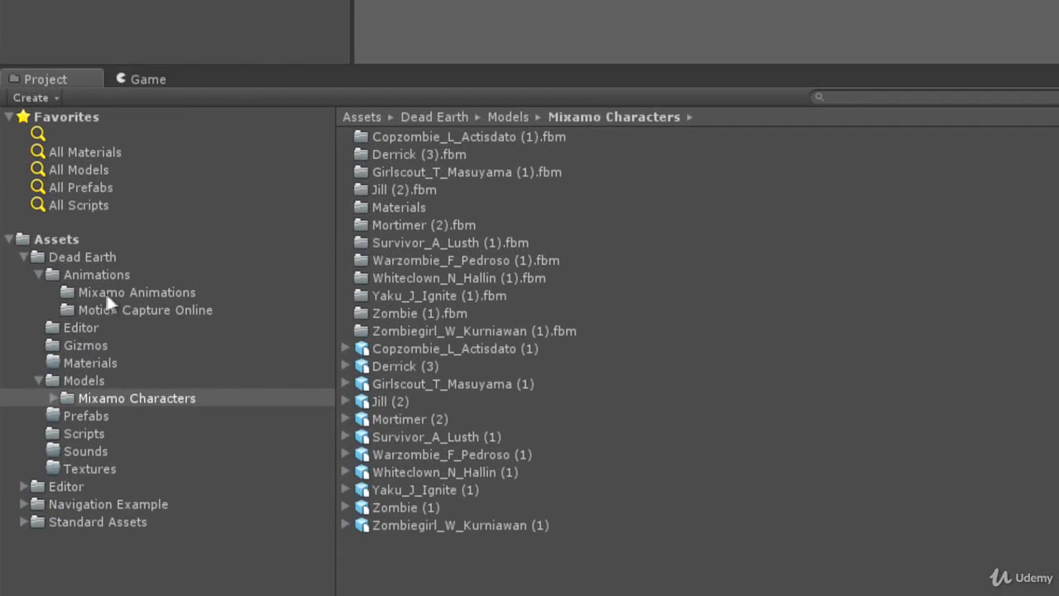
{"action": "left_click", "coordinate": [89, 310]}
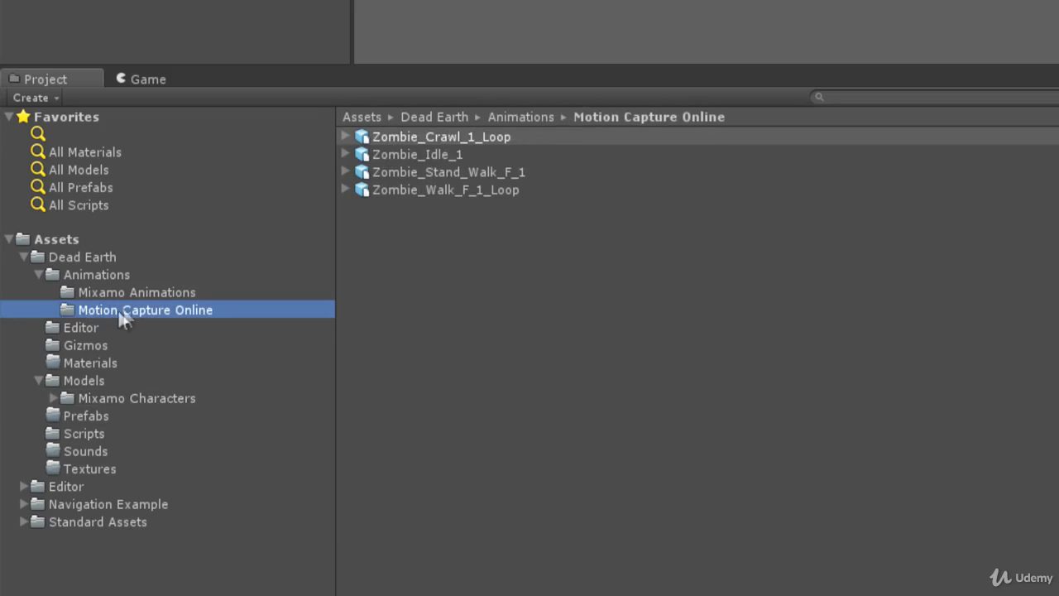
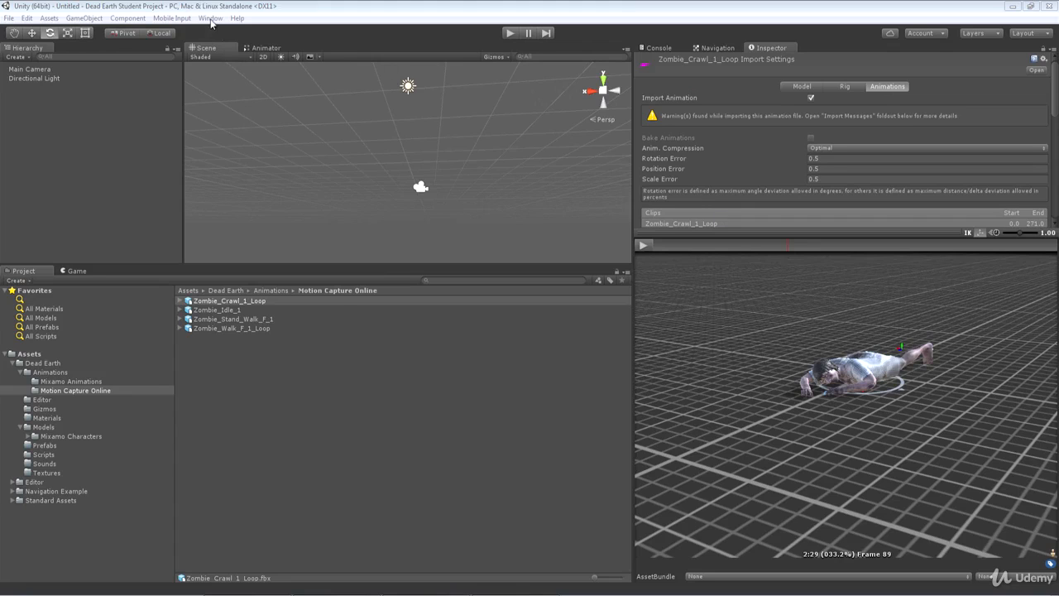
- Search the Asset Store for pxltiger and open the page of the free Zombie model
{"action": "left_click", "coordinate": [210, 18]}
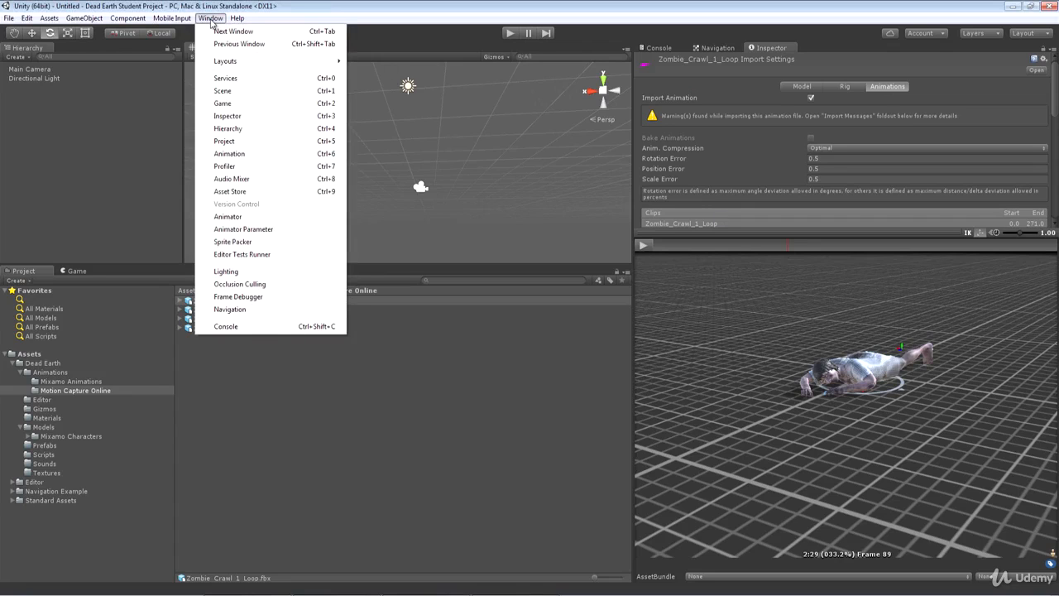
{"action": "left_click", "coordinate": [230, 191]}
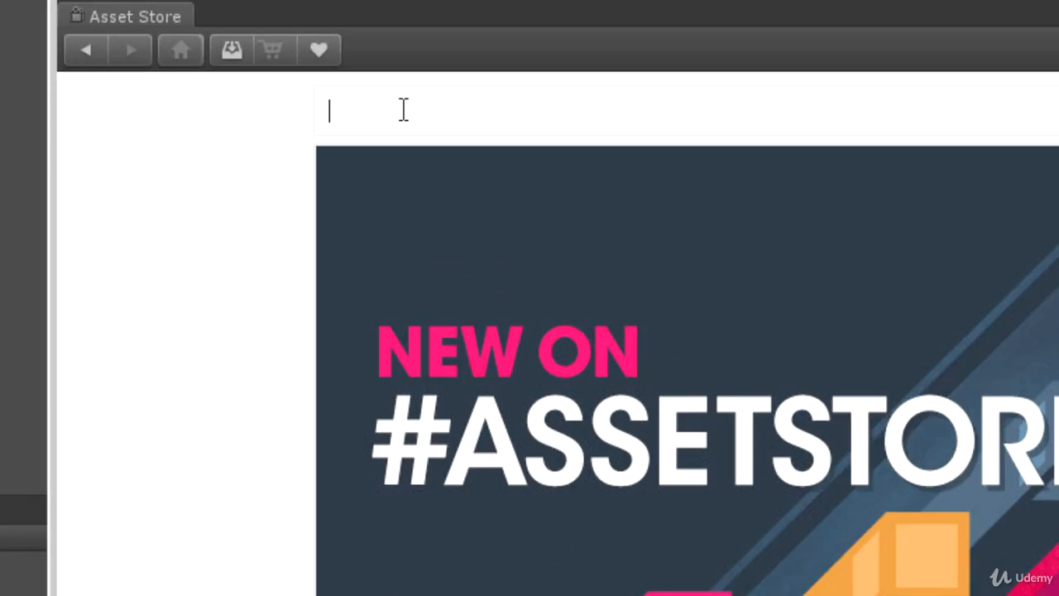
{"action": "type", "text": "pxltiger"}
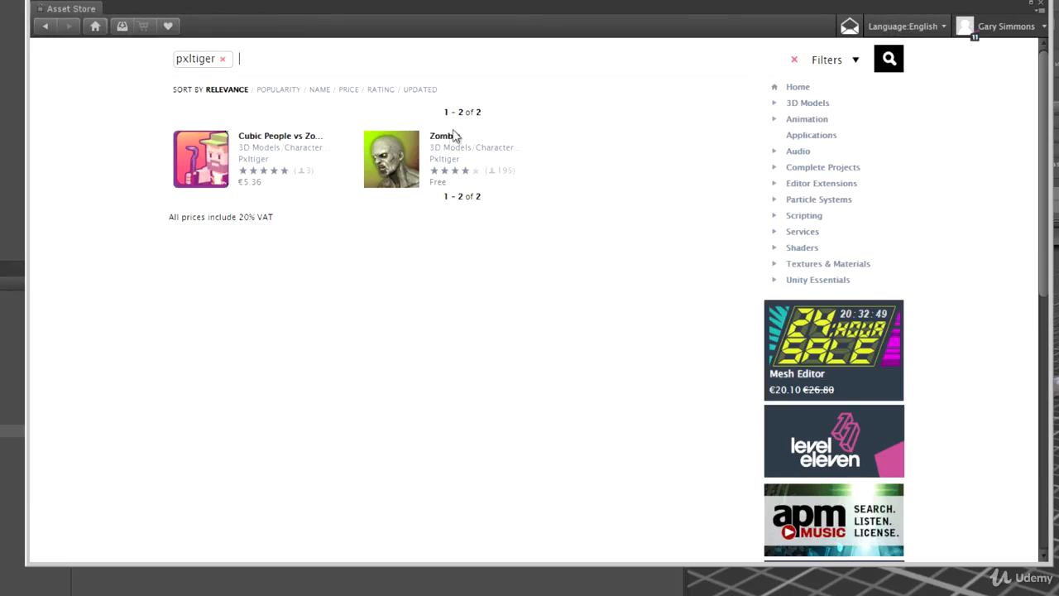
{"action": "left_click", "coordinate": [454, 136]}
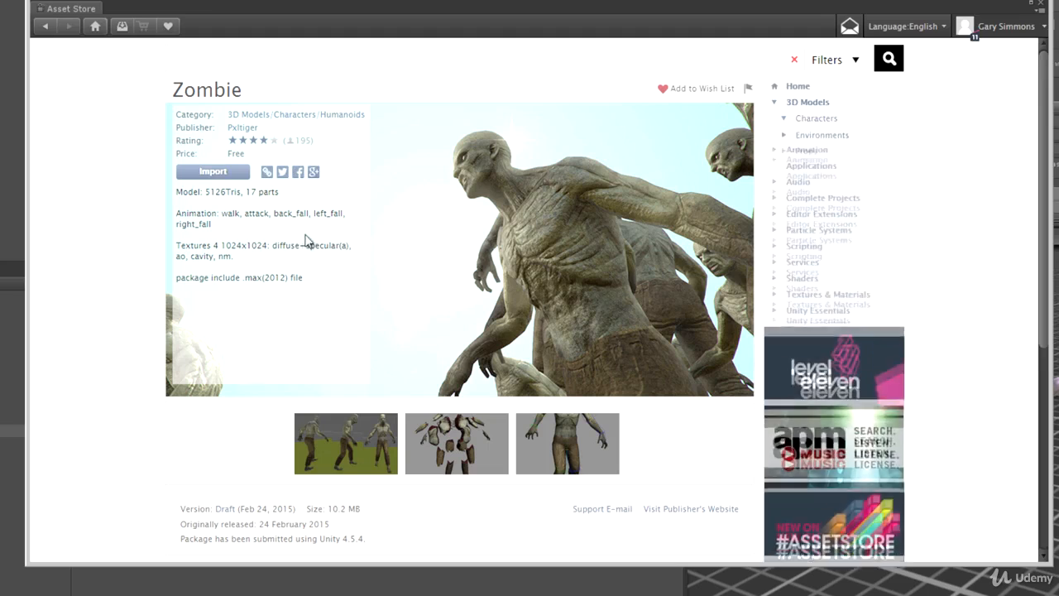
{"action": "scroll", "coordinate": [369, 206], "scroll_direction": "down", "scroll_amount": 4}
{"action": "scroll", "coordinate": [376, 206], "scroll_direction": "up", "scroll_amount": 4}
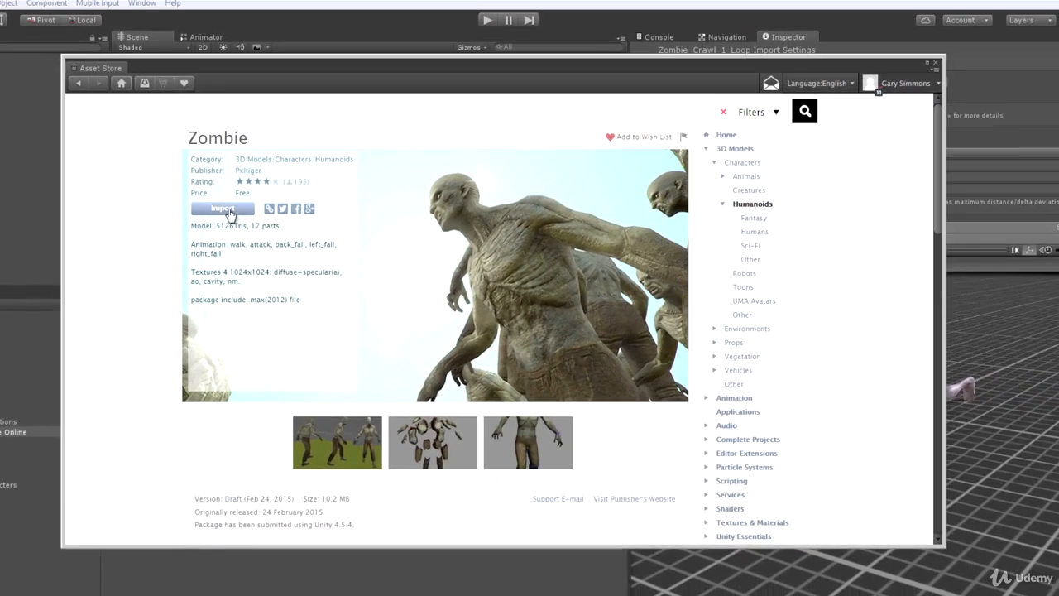
- Import the complete Zombie package with its demo scene, models and textures, and close the Asset Store window
{"action": "left_click", "coordinate": [229, 213]}
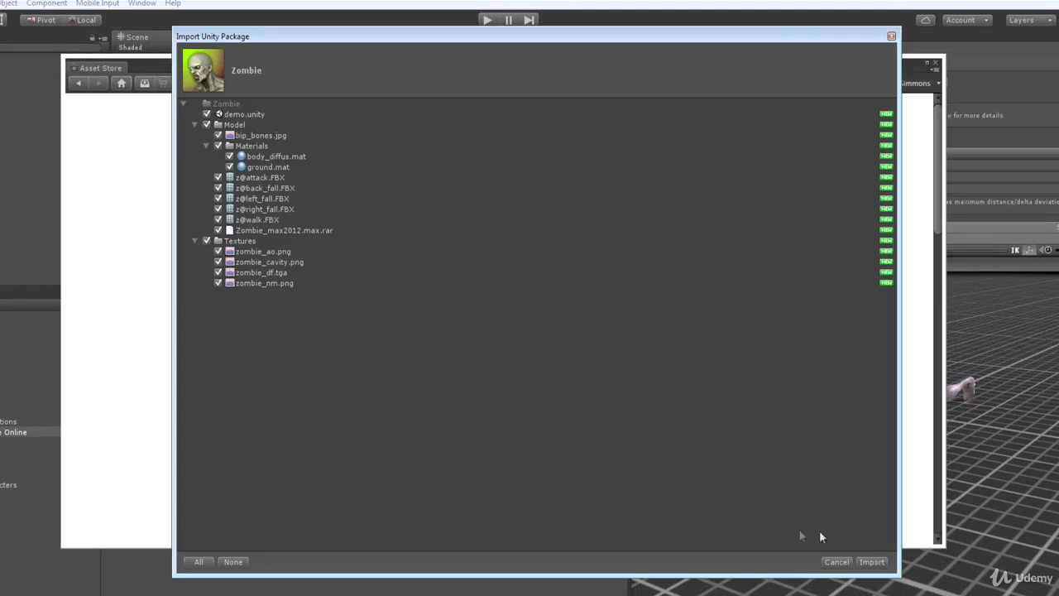
{"action": "left_click", "coordinate": [870, 562]}
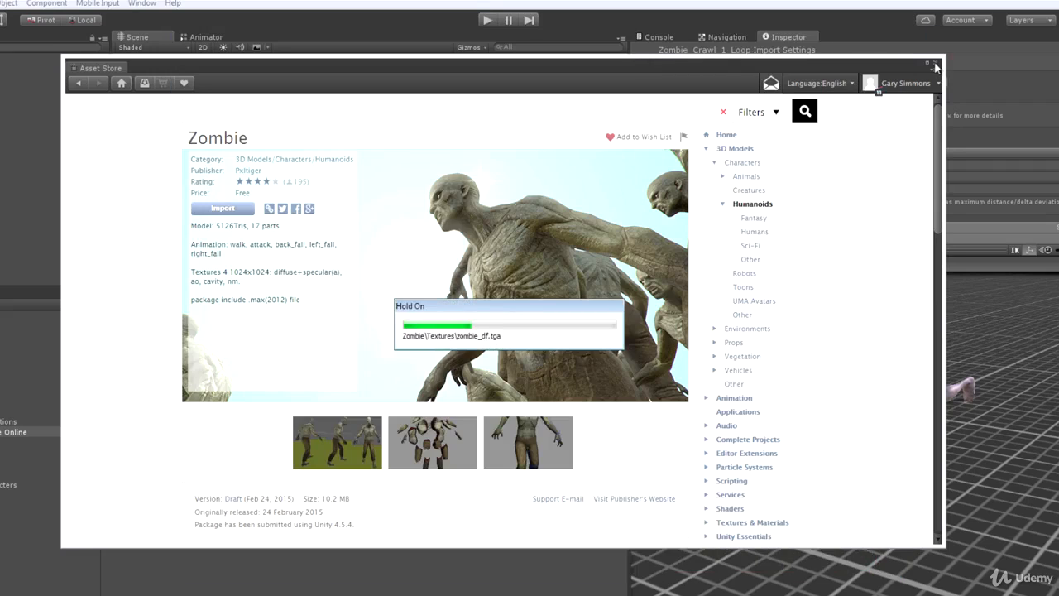
{"action": "left_click", "coordinate": [935, 64]}
- Expand the imported Zombie folder and display the contents of its Model subfolder
{"action": "left_click", "coordinate": [47, 434]}
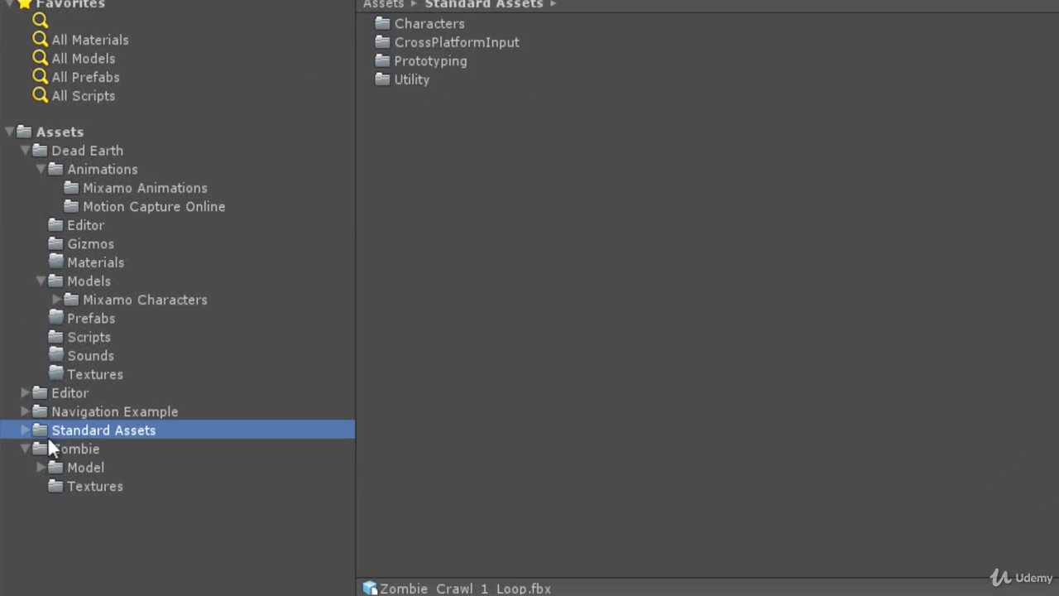
{"action": "left_click", "coordinate": [46, 449]}
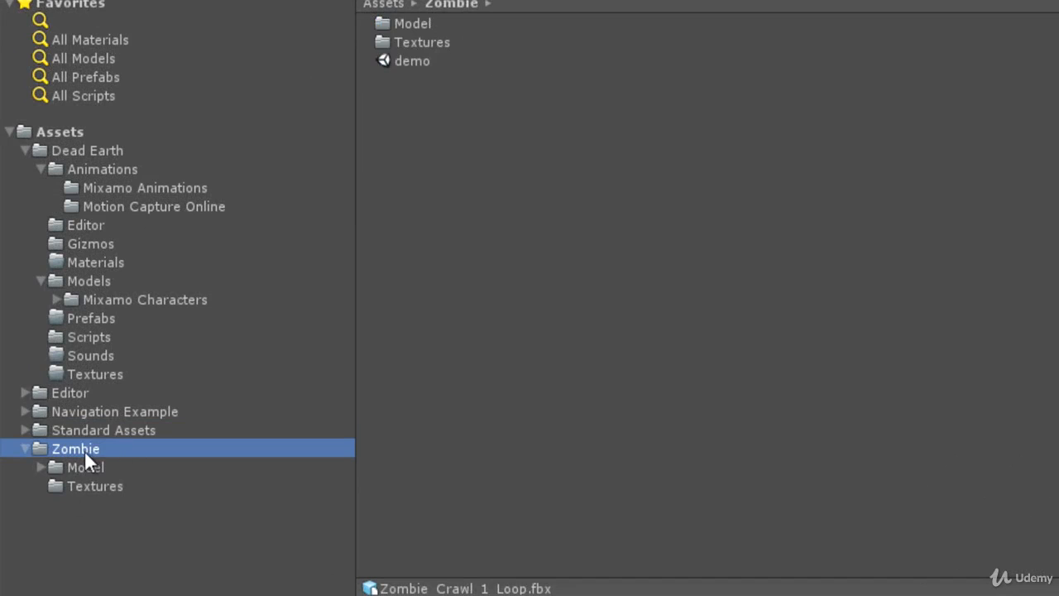
{"action": "left_click", "coordinate": [42, 467]}
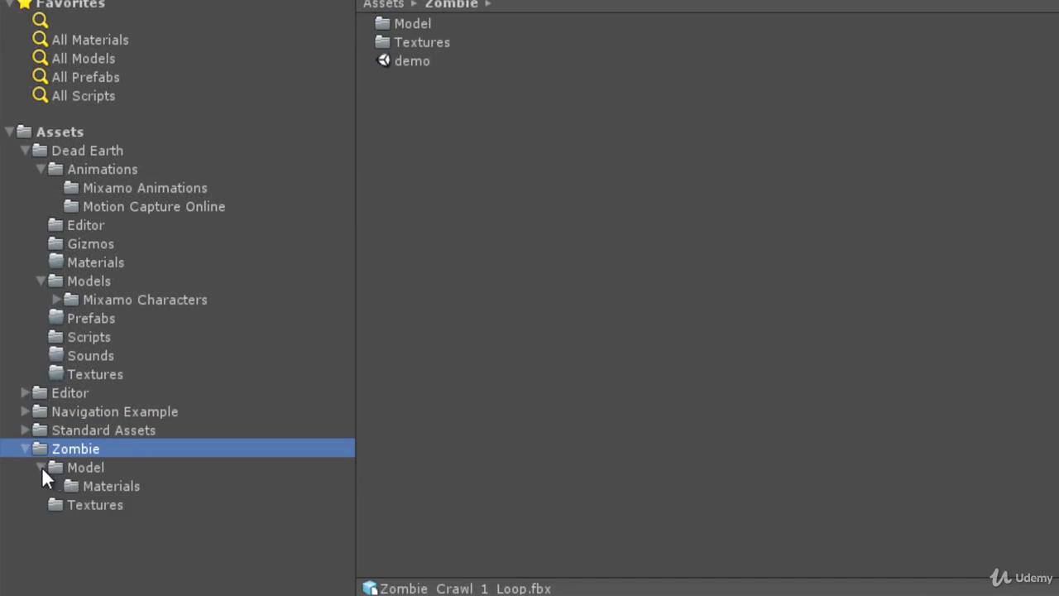
{"action": "left_click", "coordinate": [76, 465]}
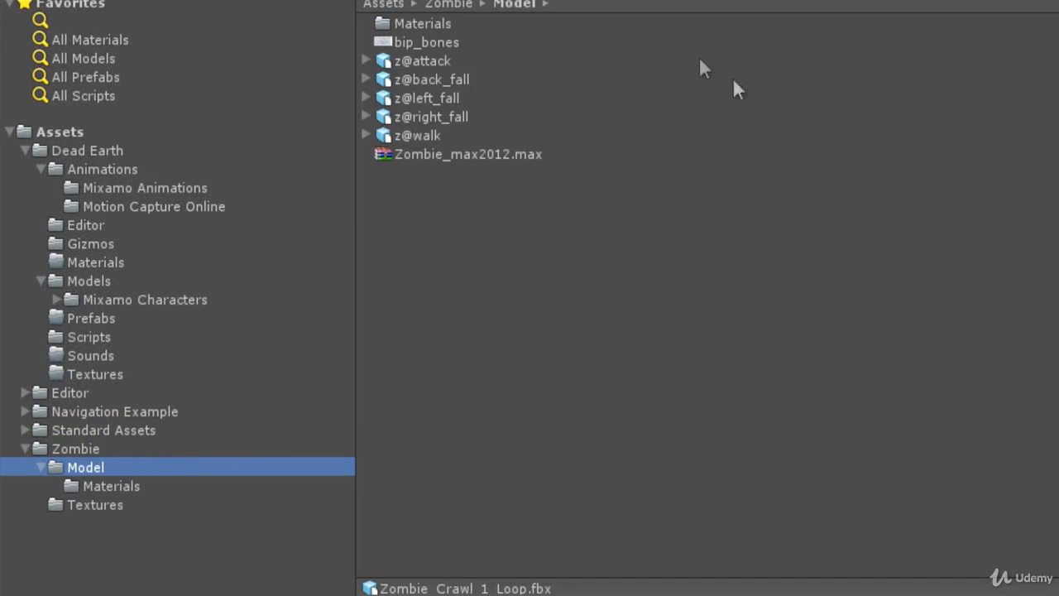
- Examine the meshes, walk clip and avatar contained in the z@walk file, and collapse it
{"action": "left_click", "coordinate": [421, 135]}
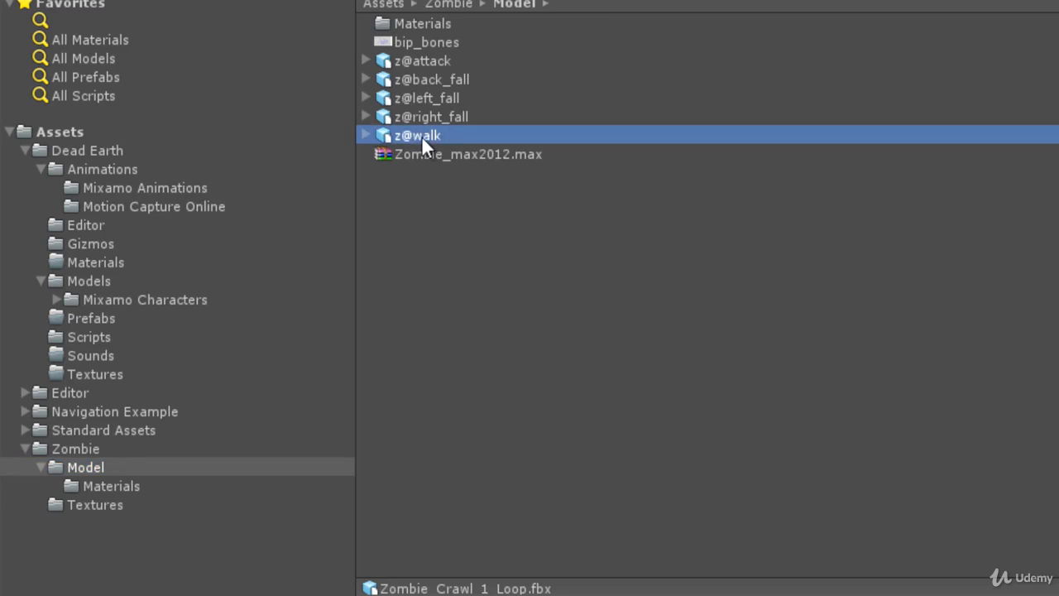
{"action": "left_click", "coordinate": [367, 134]}
{"action": "scroll", "coordinate": [533, 166], "scroll_direction": "down", "scroll_amount": 5}
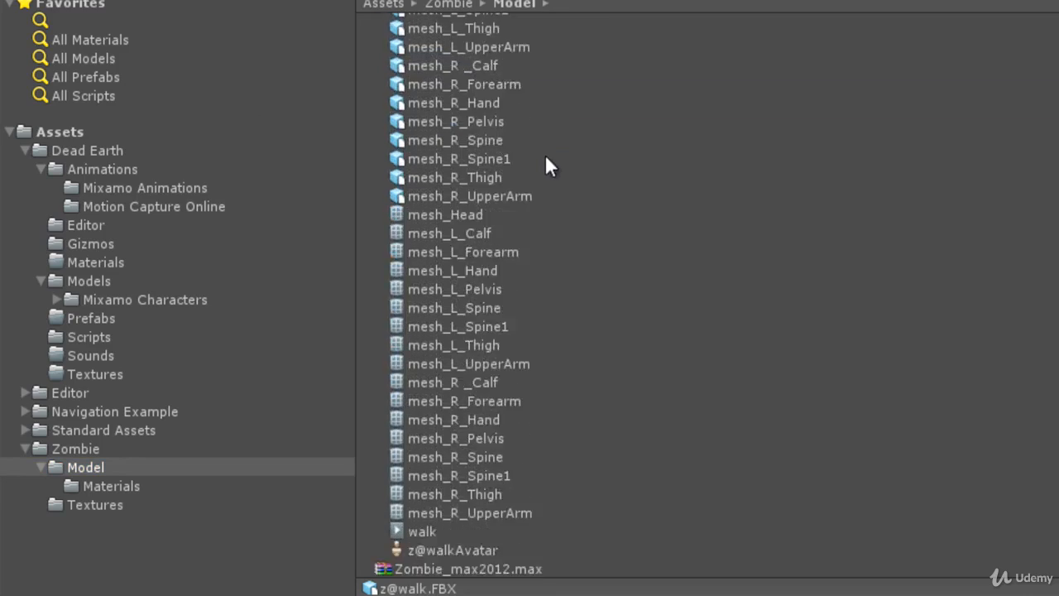
{"action": "scroll", "coordinate": [513, 149], "scroll_direction": "up", "scroll_amount": 5}
{"action": "scroll", "coordinate": [463, 145], "scroll_direction": "down", "scroll_amount": 5}
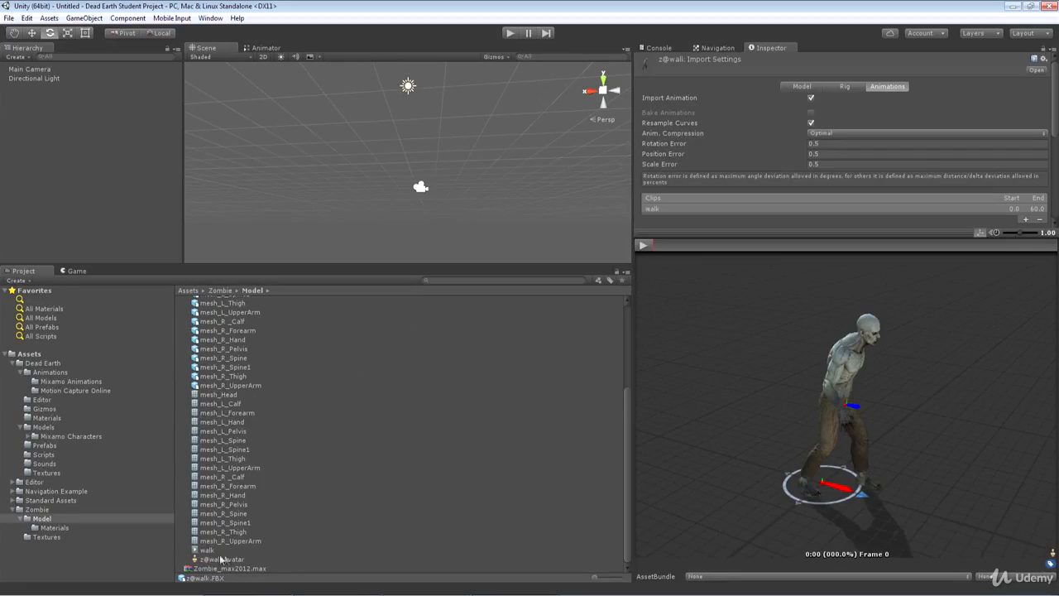
{"action": "scroll", "coordinate": [354, 389], "scroll_direction": "up", "scroll_amount": 5}
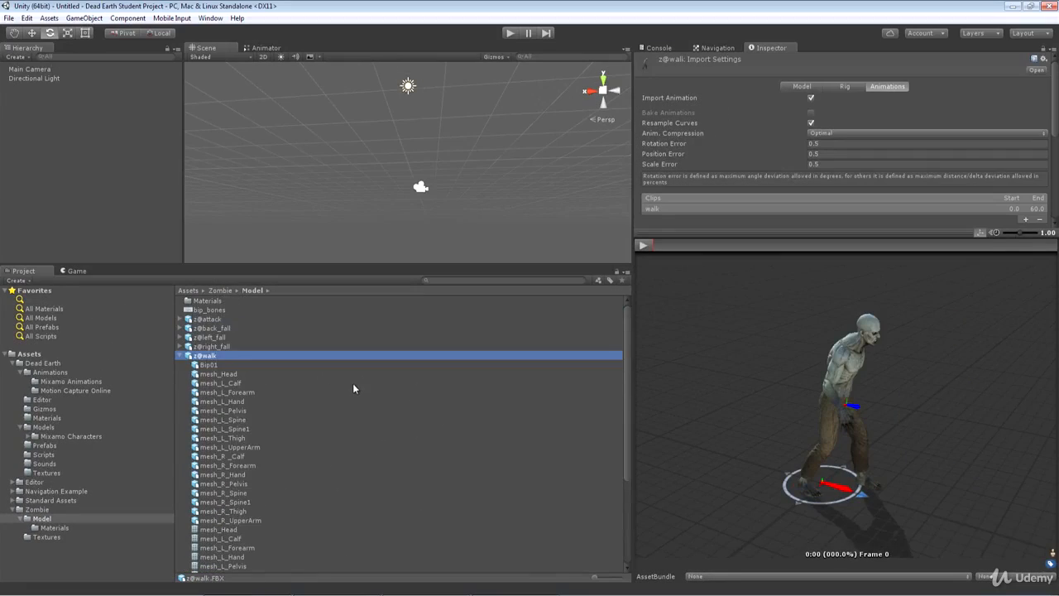
{"action": "left_click", "coordinate": [179, 356]}
- Expand and collapse the right_fall, left_fall, back_fall, attack and walk files in turn to compare what each contains
{"action": "left_click", "coordinate": [180, 347]}
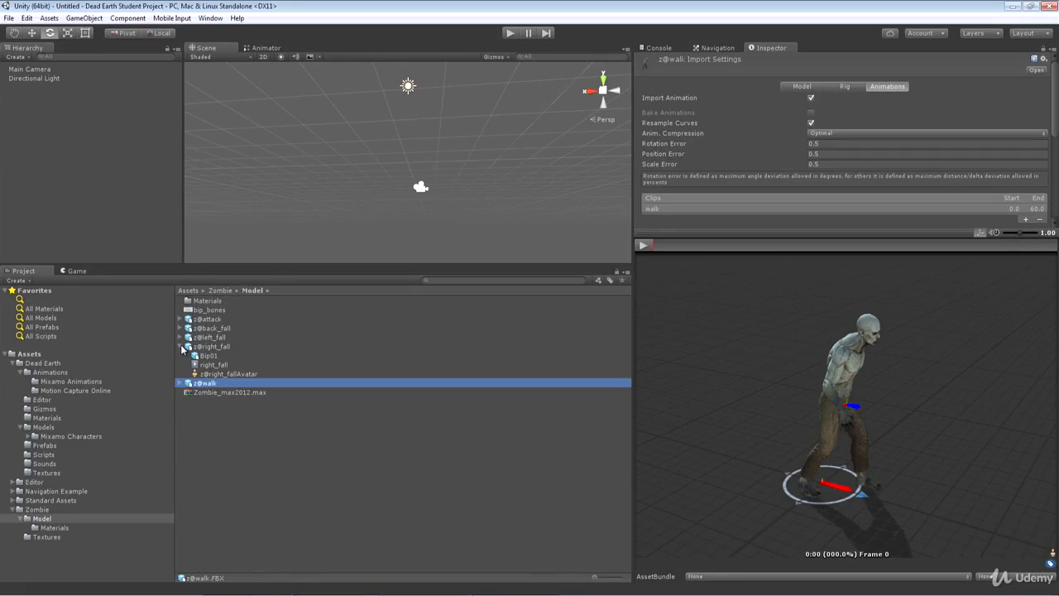
{"action": "left_click", "coordinate": [181, 347]}
{"action": "left_click", "coordinate": [180, 338]}
{"action": "left_click", "coordinate": [180, 338]}
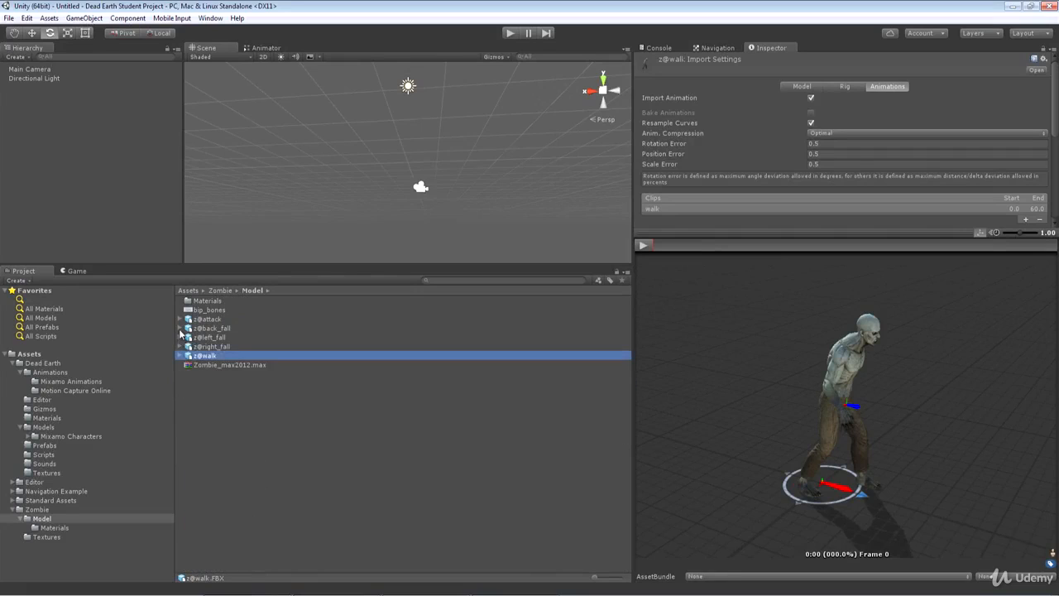
{"action": "left_click", "coordinate": [180, 329]}
{"action": "left_click", "coordinate": [180, 329]}
{"action": "left_click", "coordinate": [181, 319]}
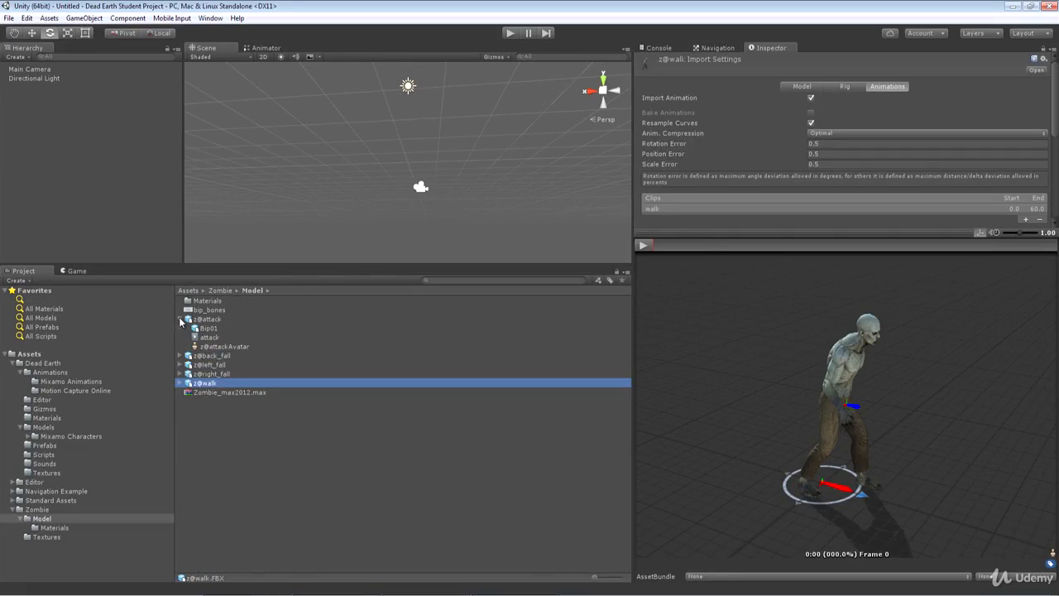
{"action": "left_click", "coordinate": [180, 319]}
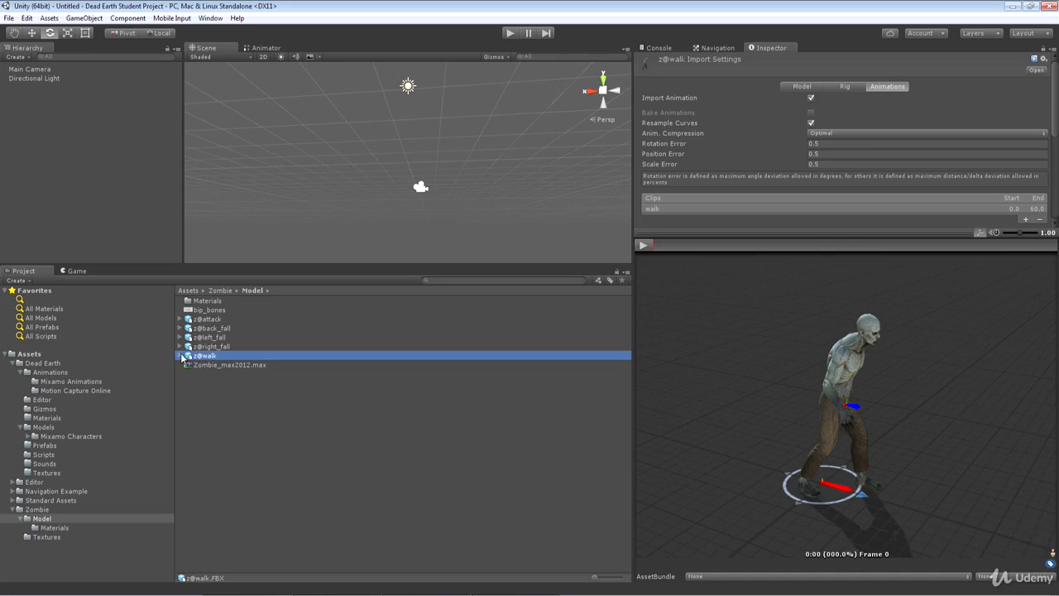
{"action": "left_click", "coordinate": [181, 356]}
{"action": "left_click", "coordinate": [182, 356]}
- Play the z@walk clip in its animation preview, view the zombie from several sides, and pause playback
{"action": "left_click", "coordinate": [642, 246]}
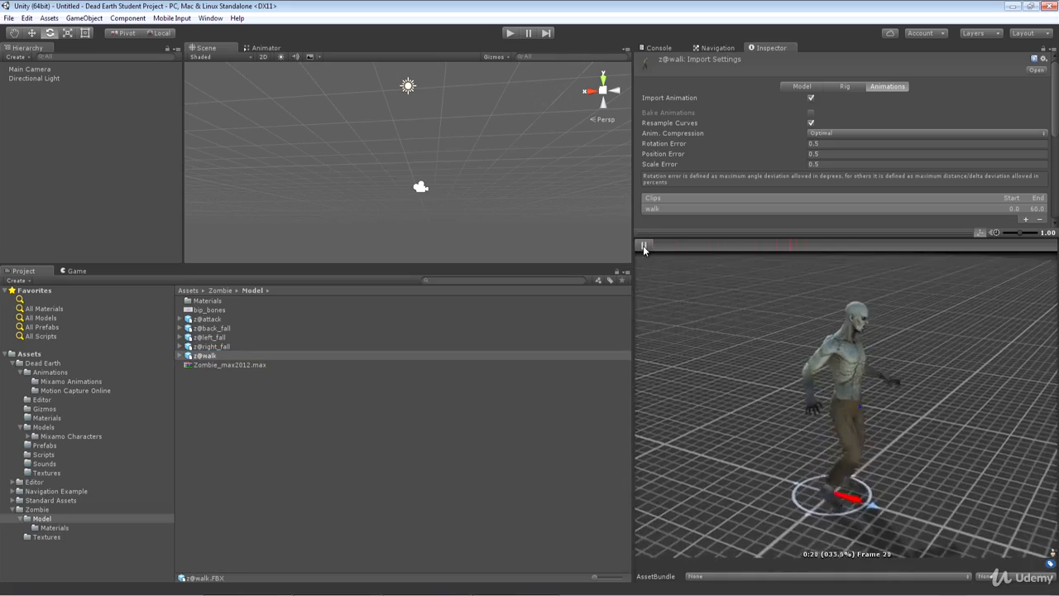
{"action": "left_click_drag", "start_coordinate": [995, 407], "coordinate": [629, 396]}
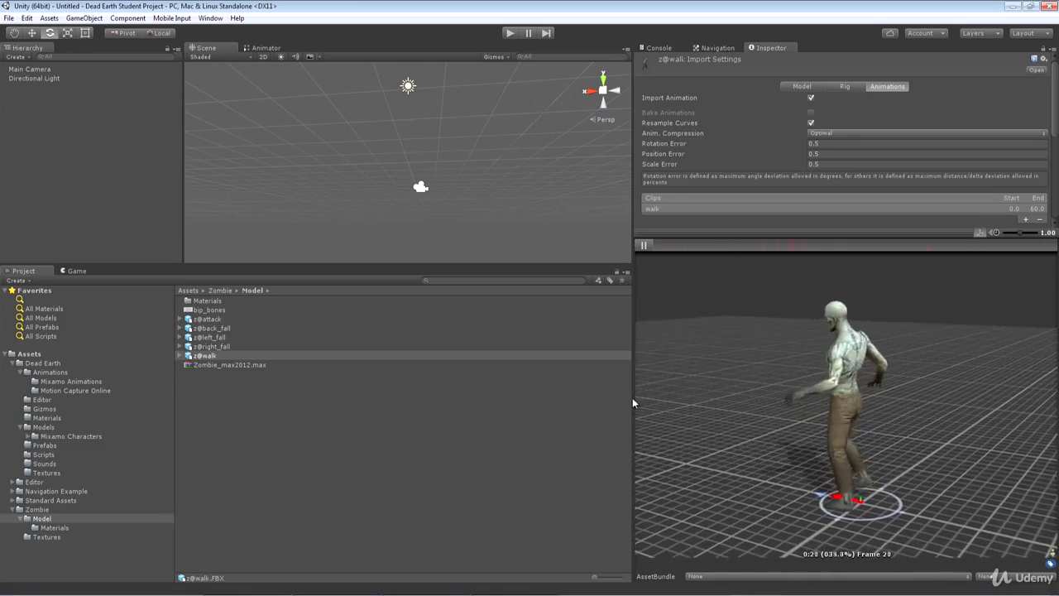
{"action": "left_click_drag", "start_coordinate": [632, 402], "coordinate": [1002, 429]}
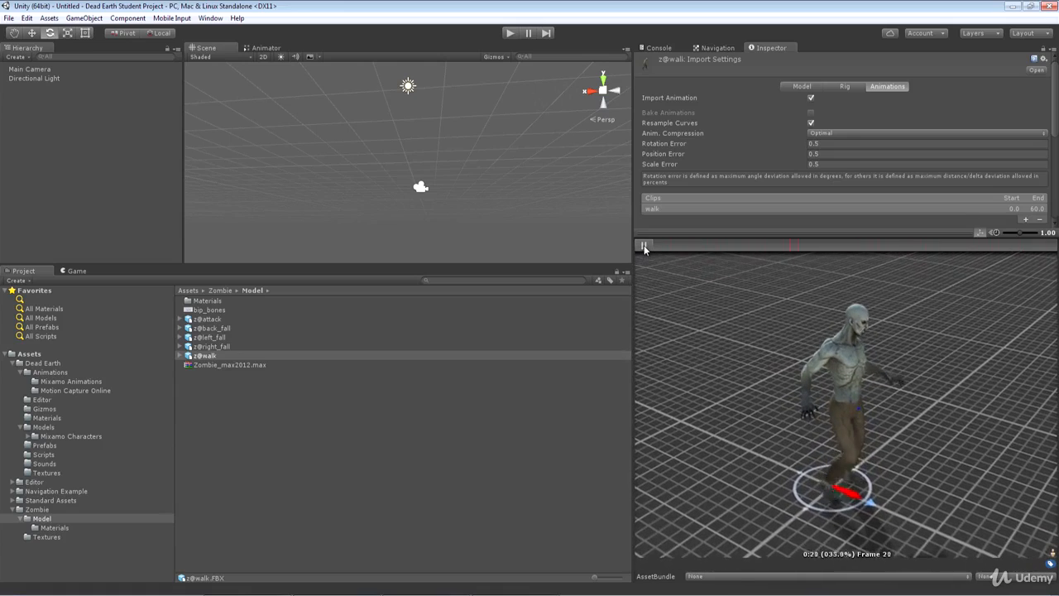
{"action": "left_click", "coordinate": [643, 245]}
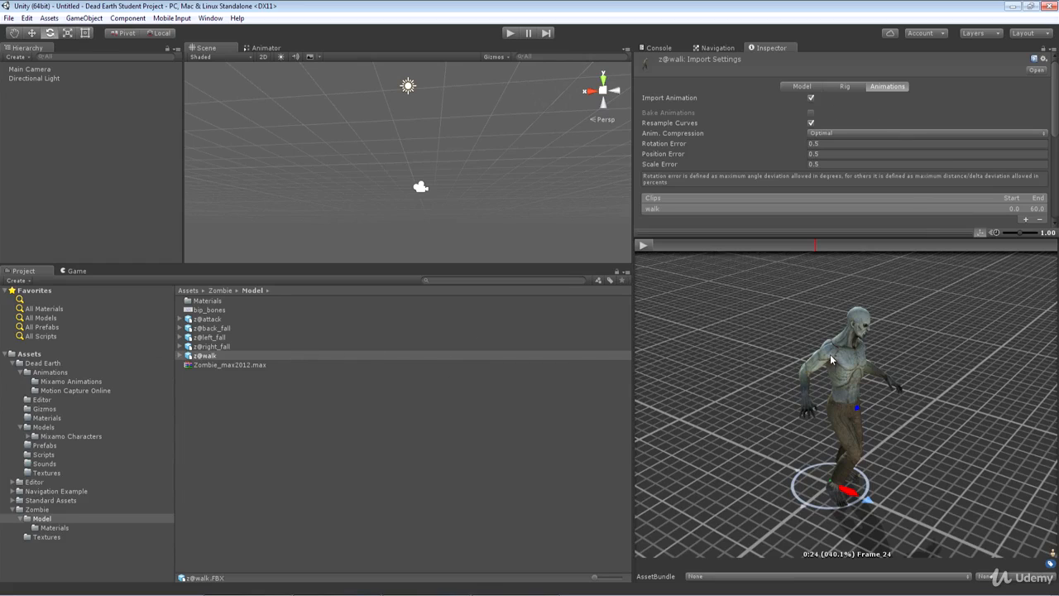
- Turn off Import Animation for the z@walk file and apply the change
{"action": "left_click", "coordinate": [812, 97]}
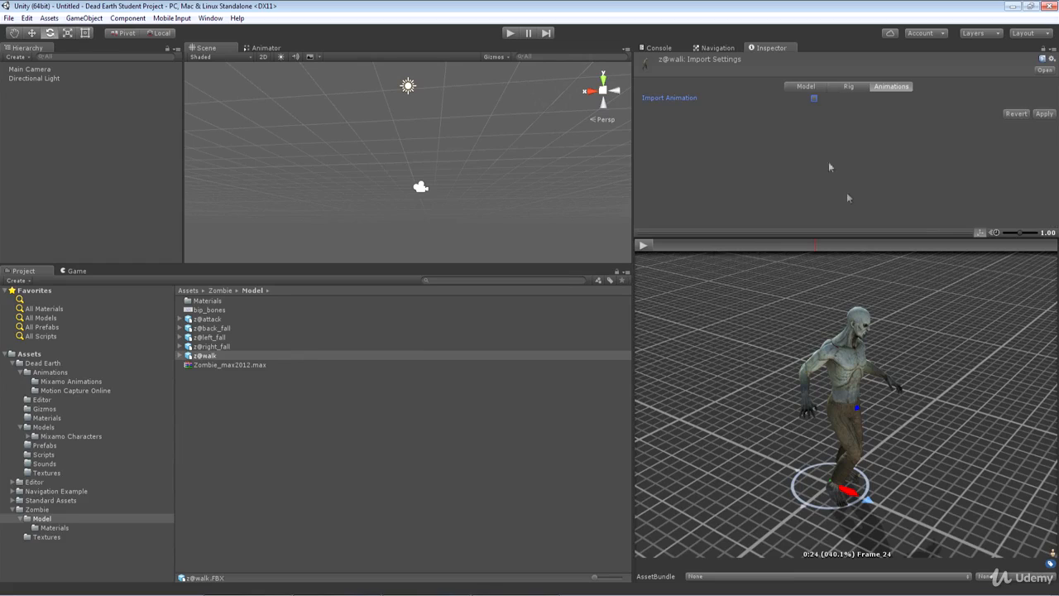
{"action": "left_click", "coordinate": [1046, 116]}
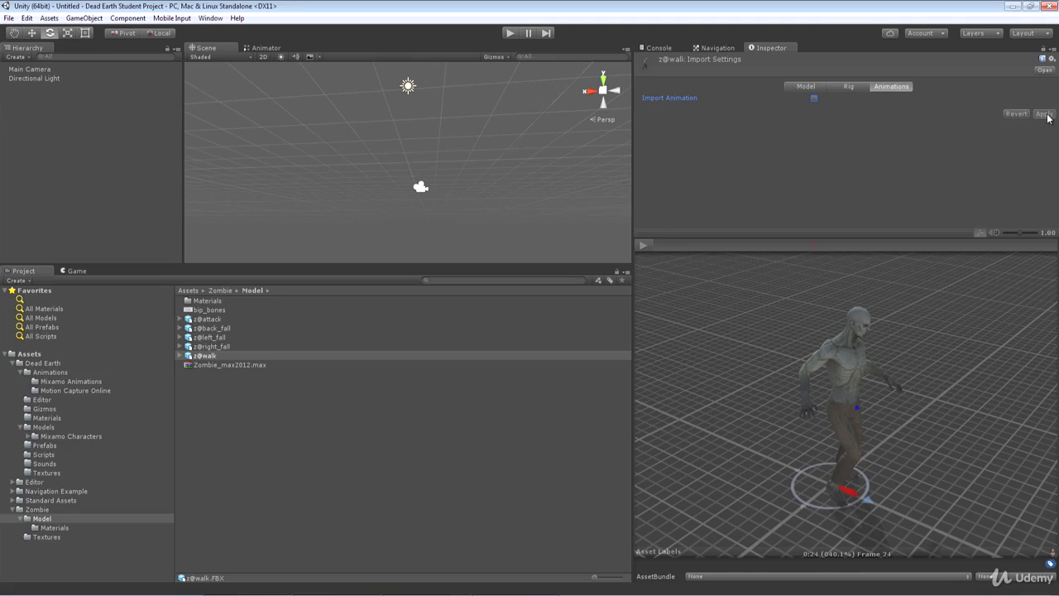
- Try the Humanoid and None animation types on the z@walk rig and restore Generic
{"action": "left_click", "coordinate": [856, 86]}
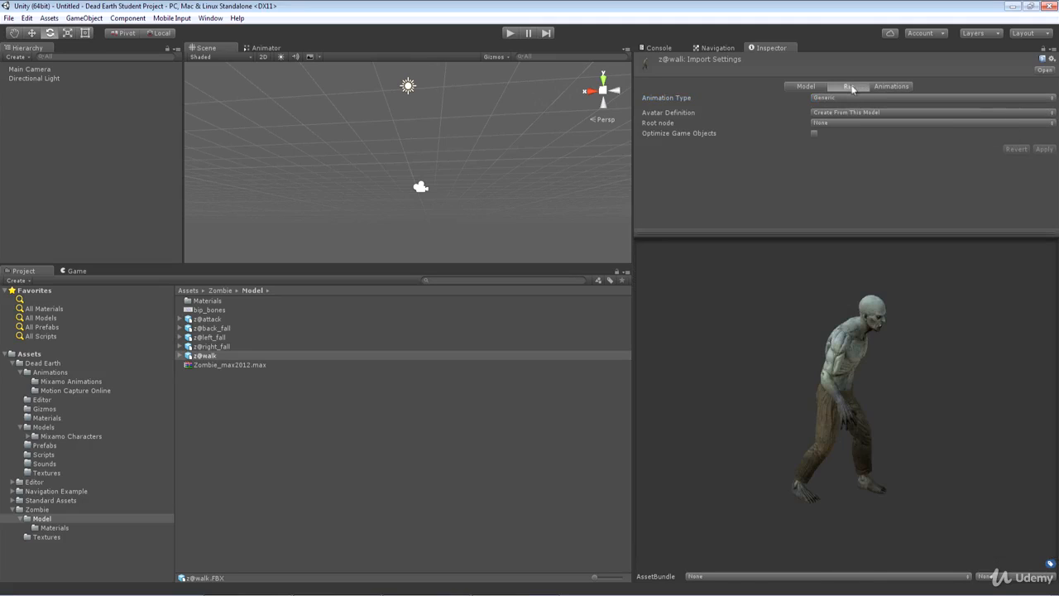
{"action": "left_click", "coordinate": [848, 97]}
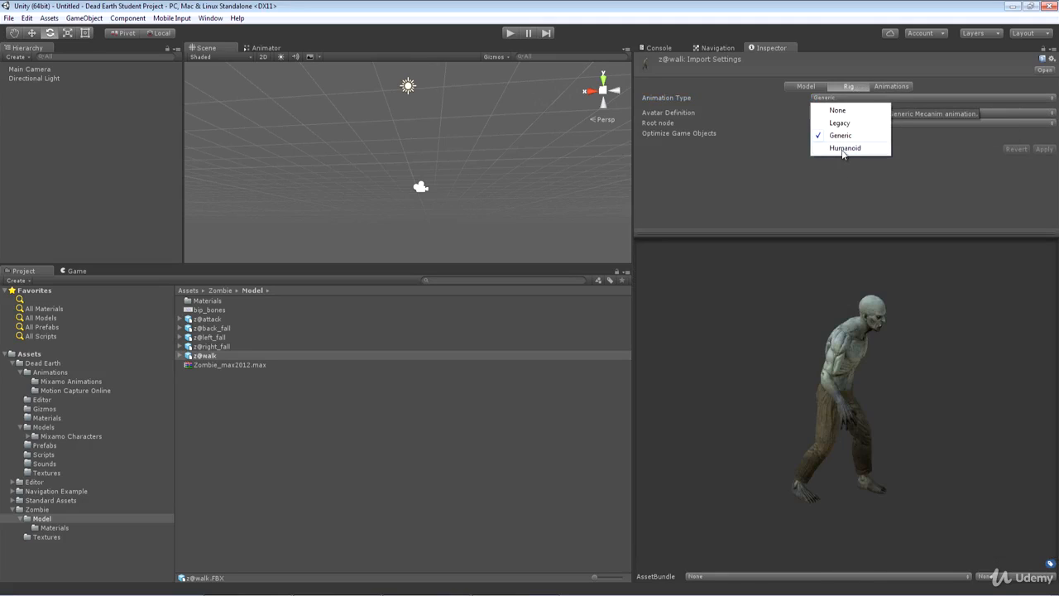
{"action": "left_click", "coordinate": [844, 151]}
{"action": "left_click", "coordinate": [840, 97]}
{"action": "left_click", "coordinate": [838, 111]}
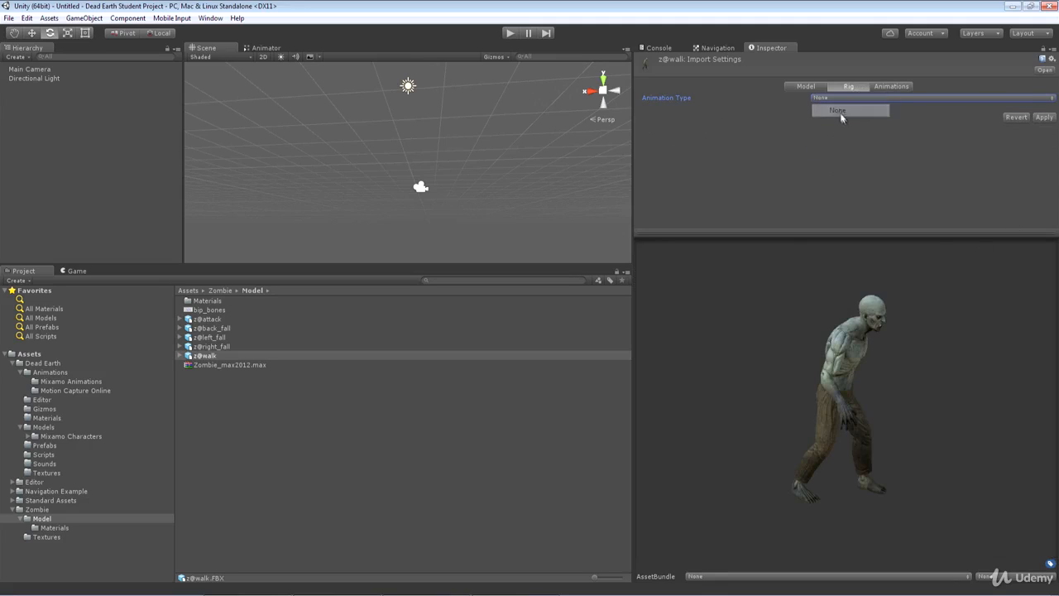
{"action": "left_click", "coordinate": [840, 98]}
{"action": "left_click", "coordinate": [838, 137]}
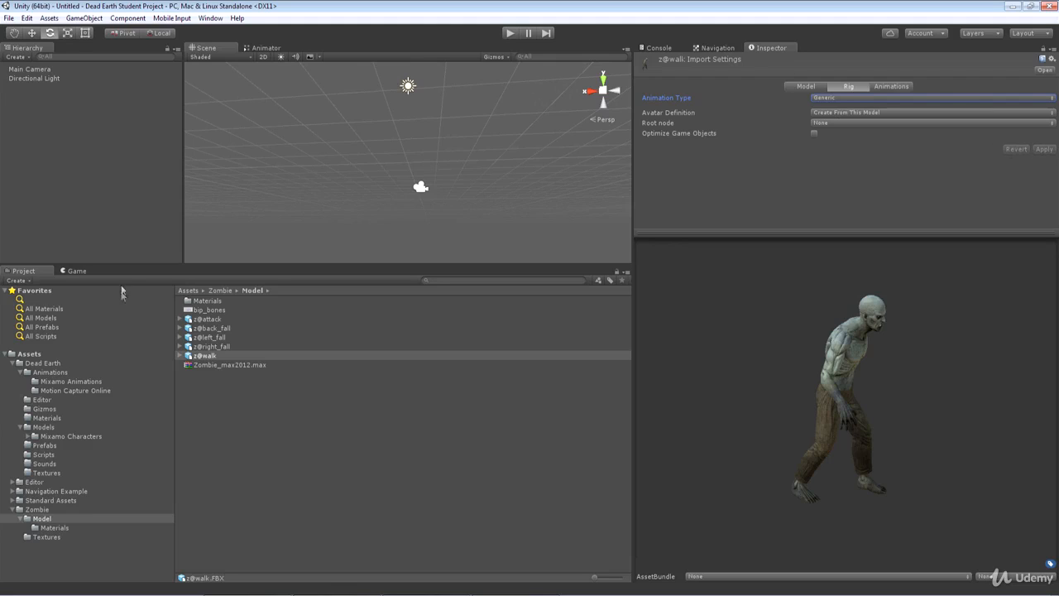
- Preview the z@right_fall clip using z@walk as the preview model, and play the z@left_fall clip on the same model
{"action": "left_click", "coordinate": [224, 346]}
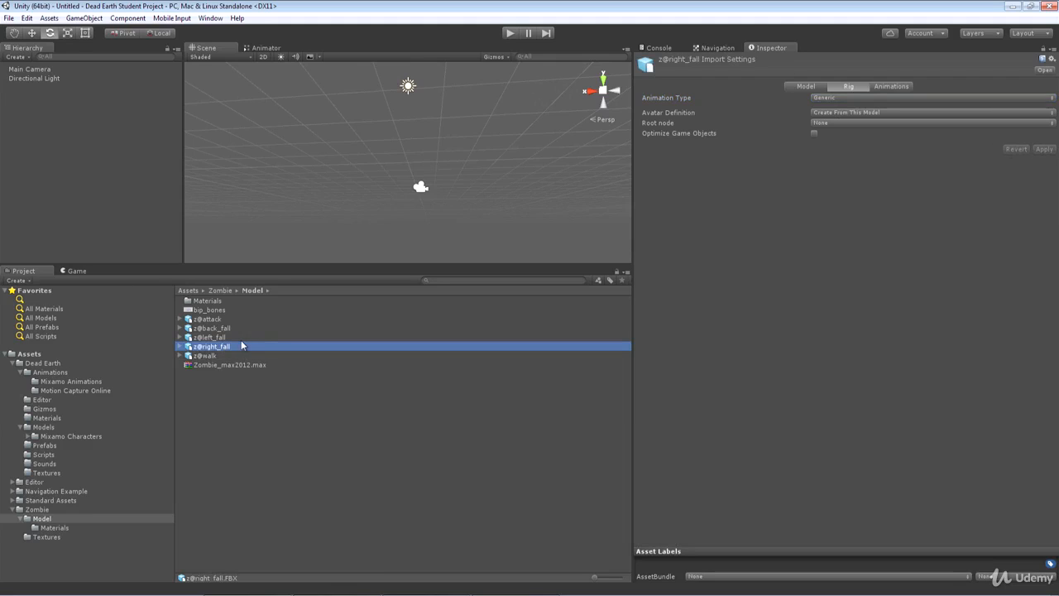
{"action": "left_click", "coordinate": [890, 88]}
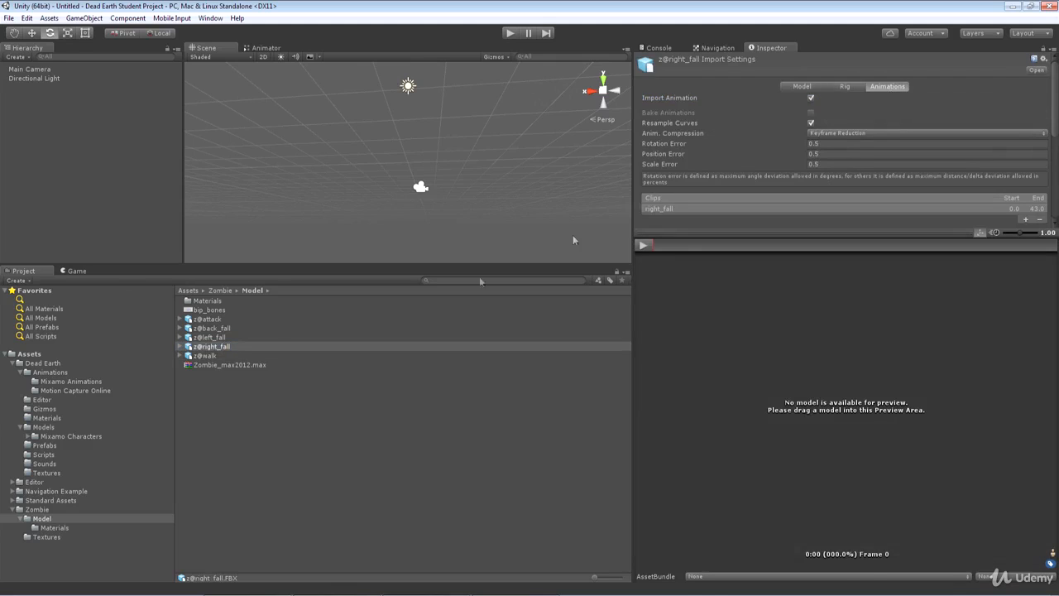
{"action": "left_click_drag", "start_coordinate": [206, 363], "coordinate": [738, 325]}
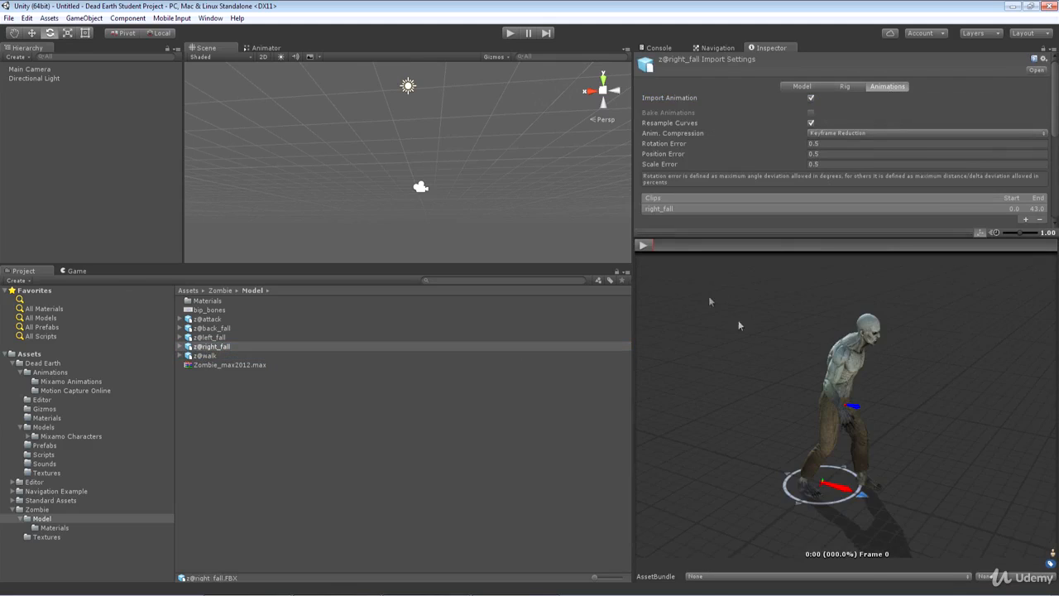
{"action": "left_click", "coordinate": [649, 244]}
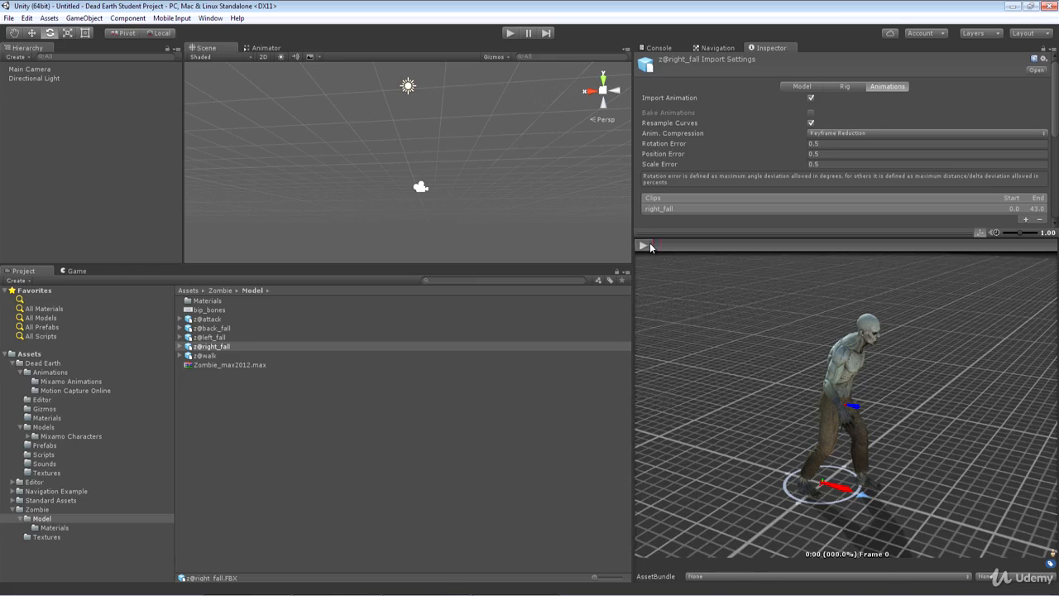
{"action": "left_click", "coordinate": [217, 338]}
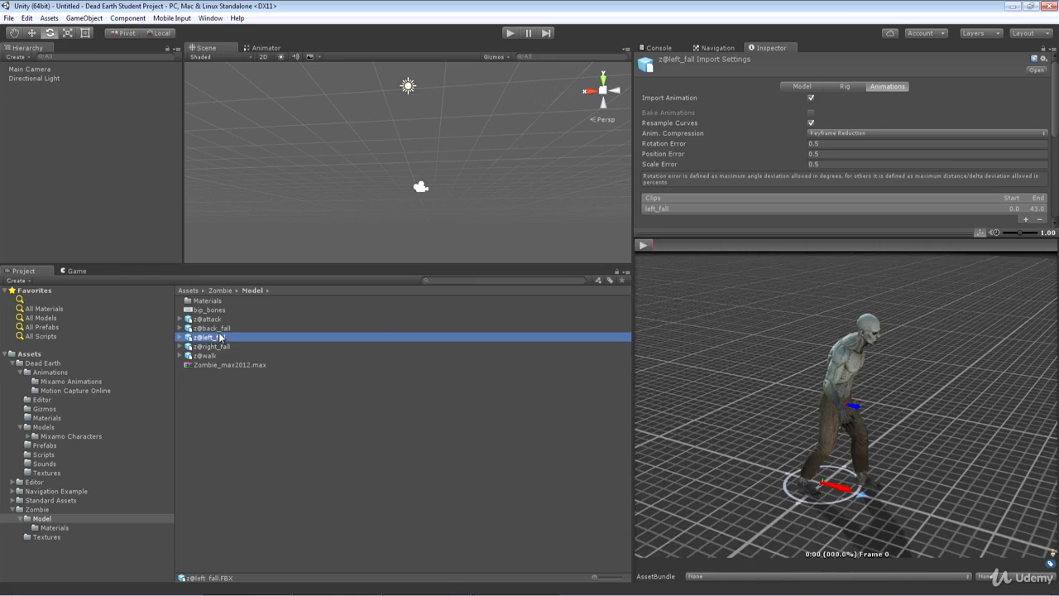
{"action": "left_click", "coordinate": [643, 245]}
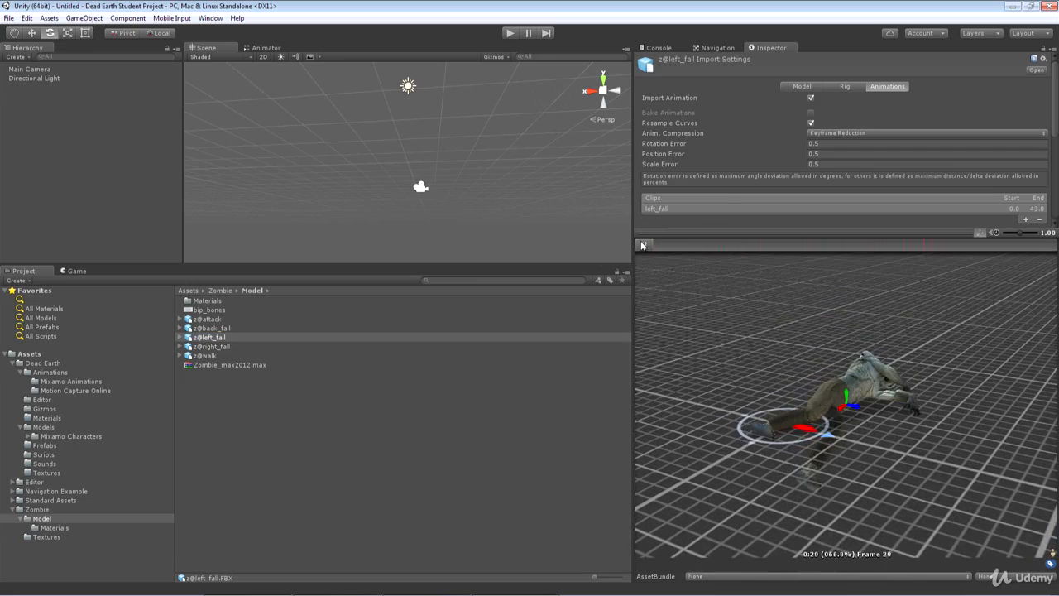
- Preview the z@back_fall clip, then play the z@attack clip while viewing the zombie from the front, and pause it
{"action": "left_click", "coordinate": [208, 329]}
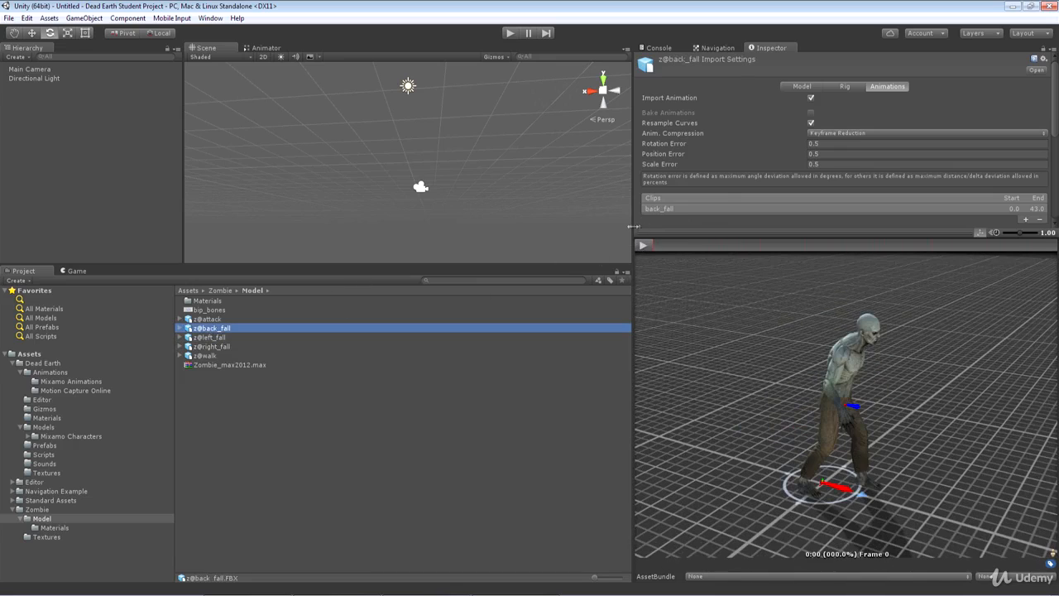
{"action": "left_click", "coordinate": [644, 245]}
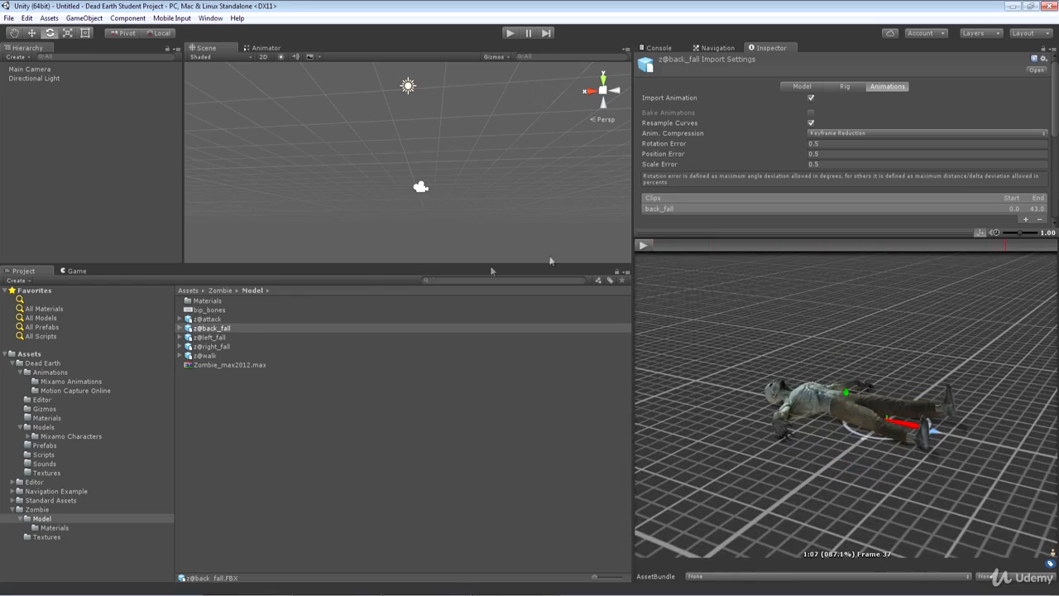
{"action": "left_click", "coordinate": [205, 319]}
{"action": "left_click", "coordinate": [644, 245]}
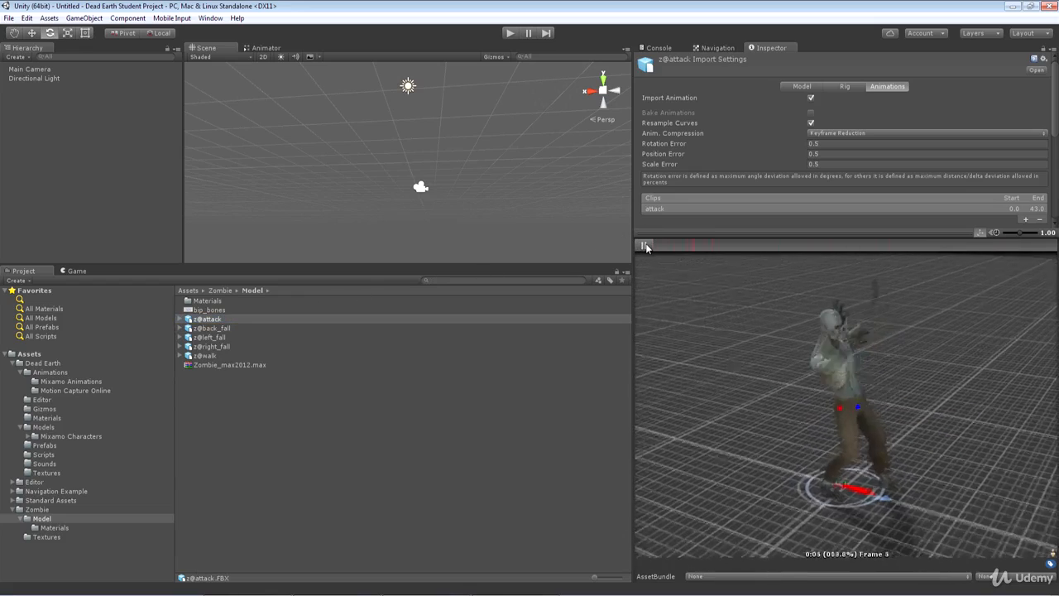
{"action": "left_click_drag", "start_coordinate": [1002, 399], "coordinate": [939, 377]}
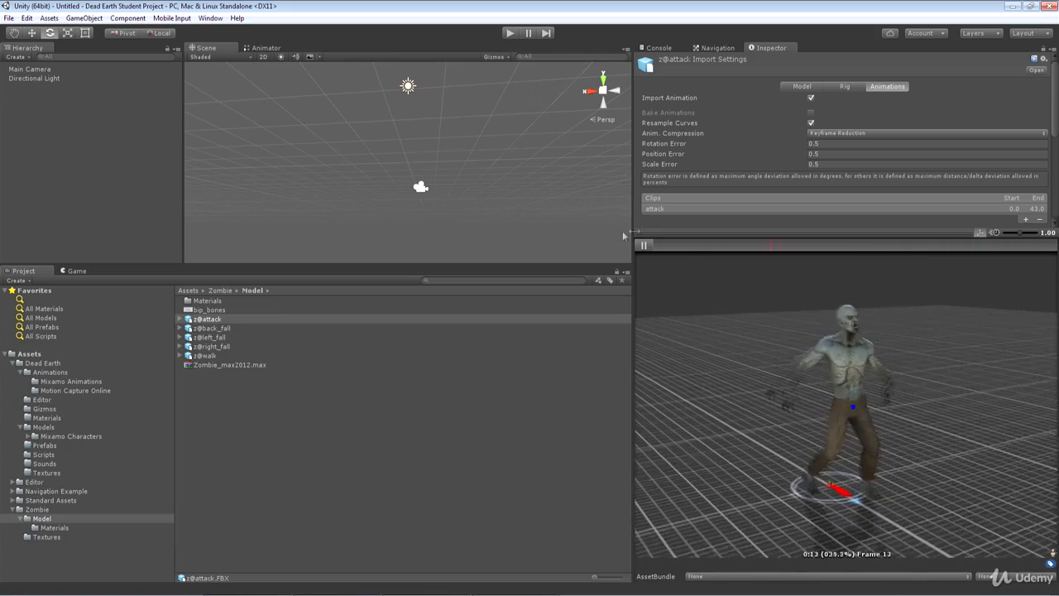
{"action": "left_click", "coordinate": [645, 245]}
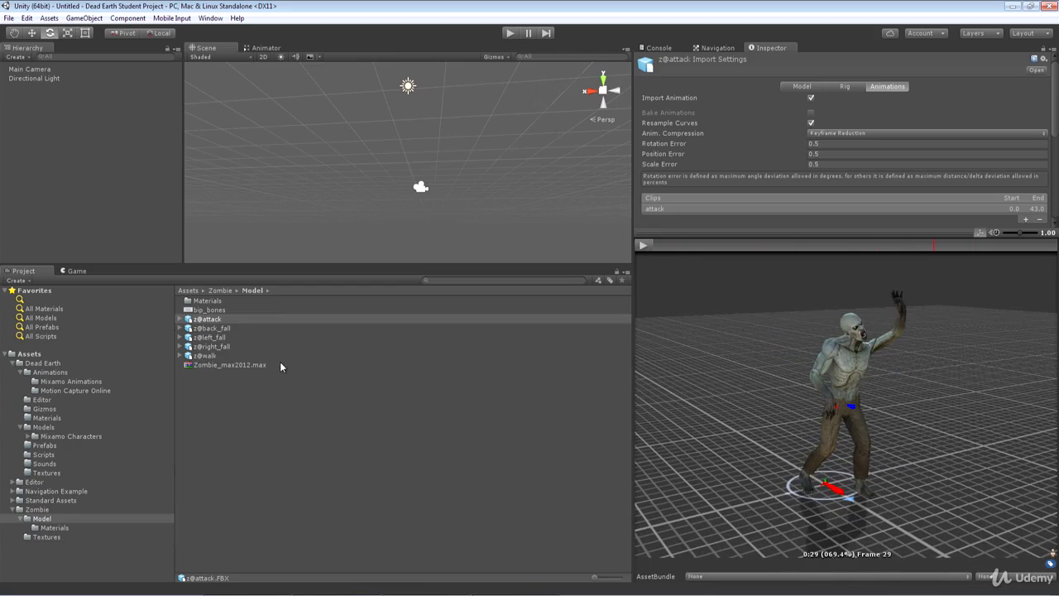
- Delete the z@attack, z@back_fall, z@left_fall and z@right_fall files from the Zombie Model folder
{"action": "left_click", "coordinate": [211, 347], "text": "shift"}
{"action": "right_click", "coordinate": [216, 347]}
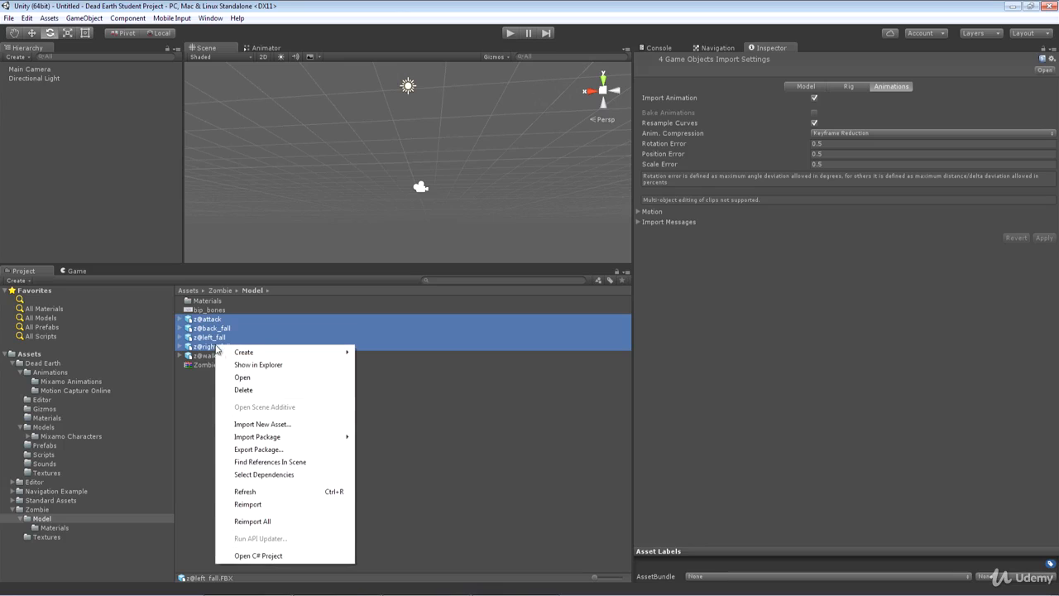
{"action": "left_click", "coordinate": [244, 390]}
{"action": "left_click", "coordinate": [561, 333]}
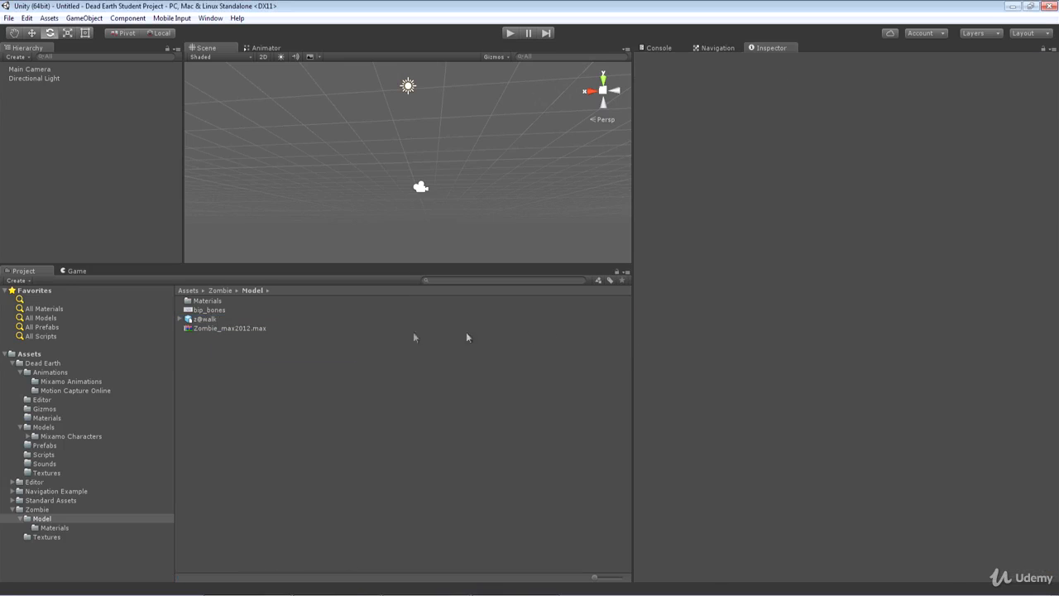
- Inspect the contents of the z@walk file, set its rig's animation type to Humanoid, and apply the change
{"action": "left_click", "coordinate": [198, 320]}
{"action": "left_click", "coordinate": [179, 319]}
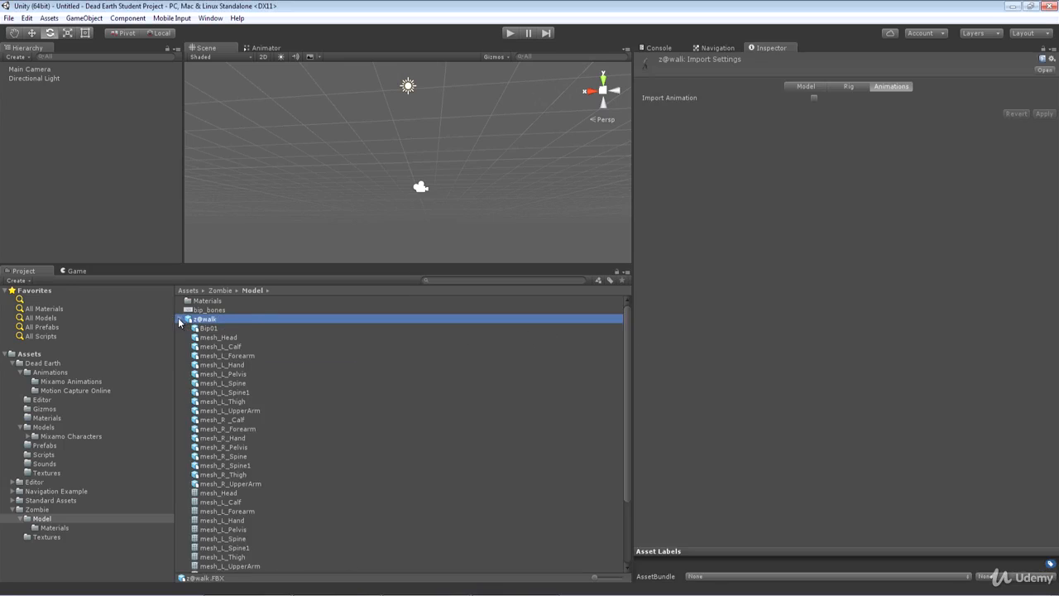
{"action": "scroll", "coordinate": [255, 375], "scroll_direction": "down", "scroll_amount": 5}
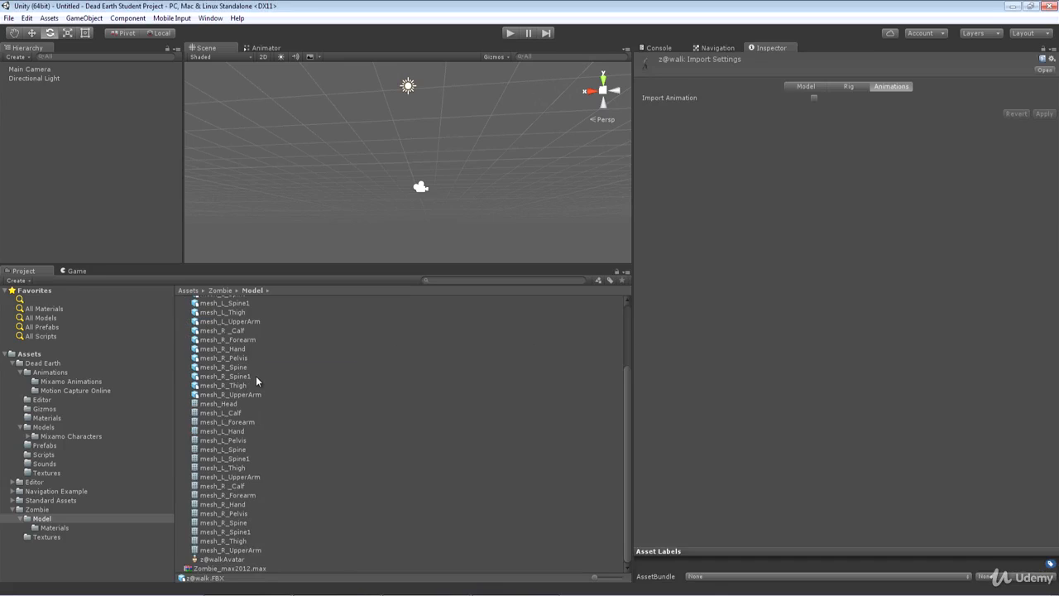
{"action": "scroll", "coordinate": [256, 375], "scroll_direction": "up", "scroll_amount": 5}
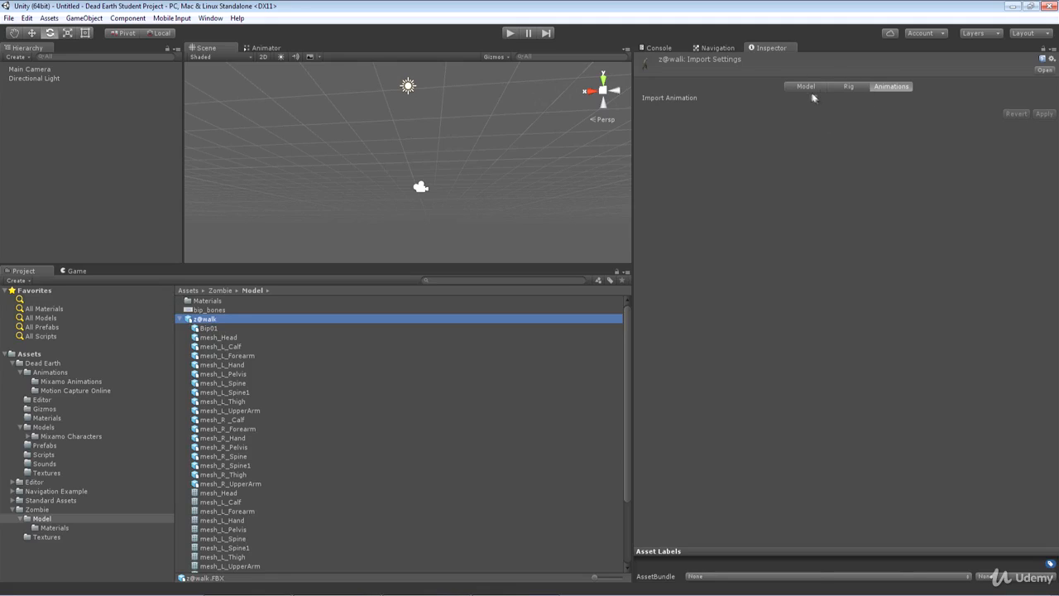
{"action": "left_click", "coordinate": [848, 86]}
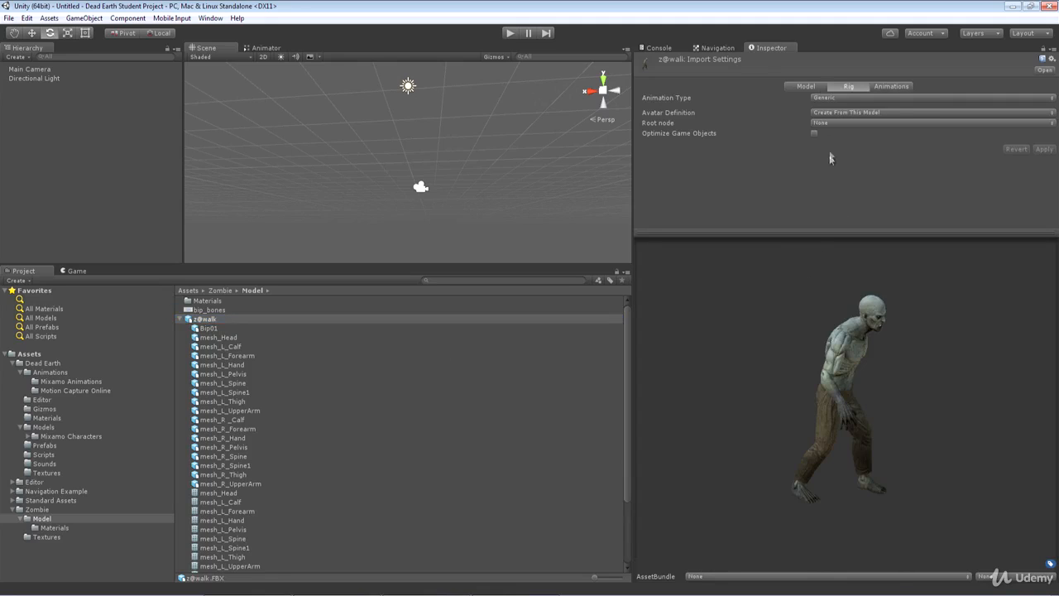
{"action": "left_click", "coordinate": [845, 97]}
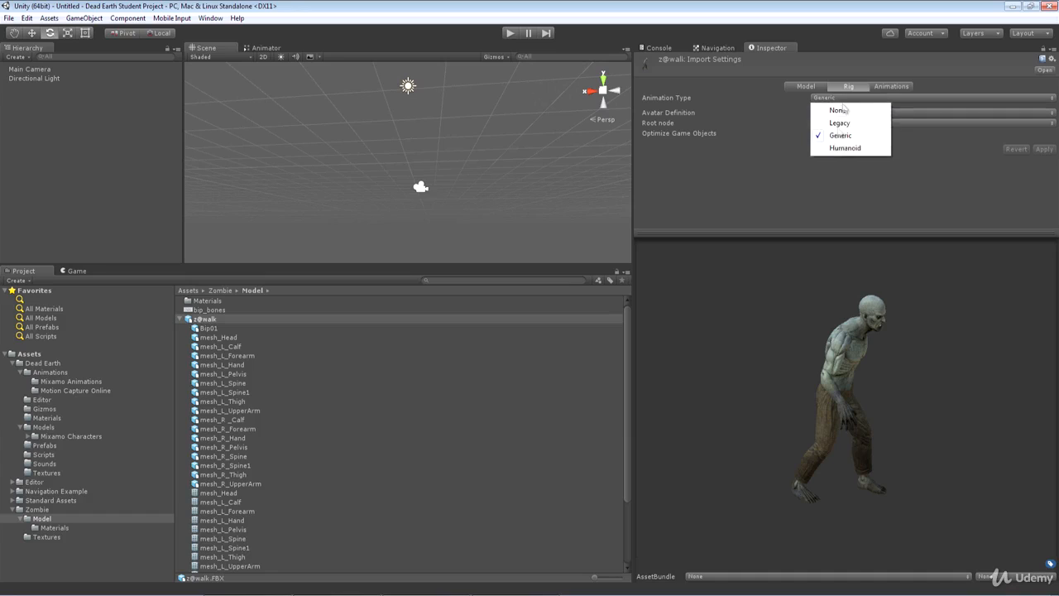
{"action": "left_click", "coordinate": [848, 153]}
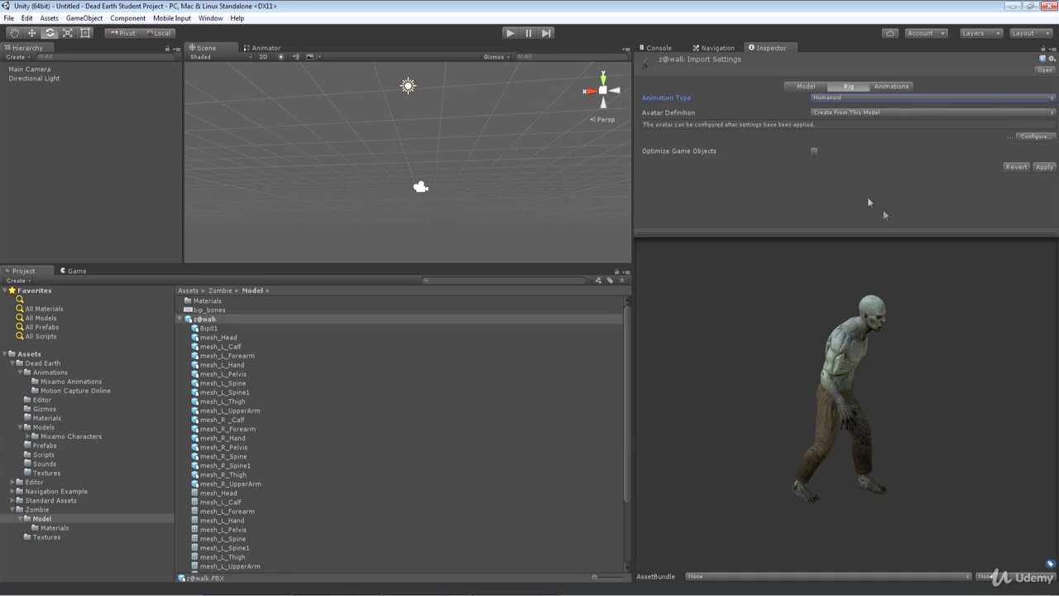
{"action": "left_click", "coordinate": [1043, 167]}
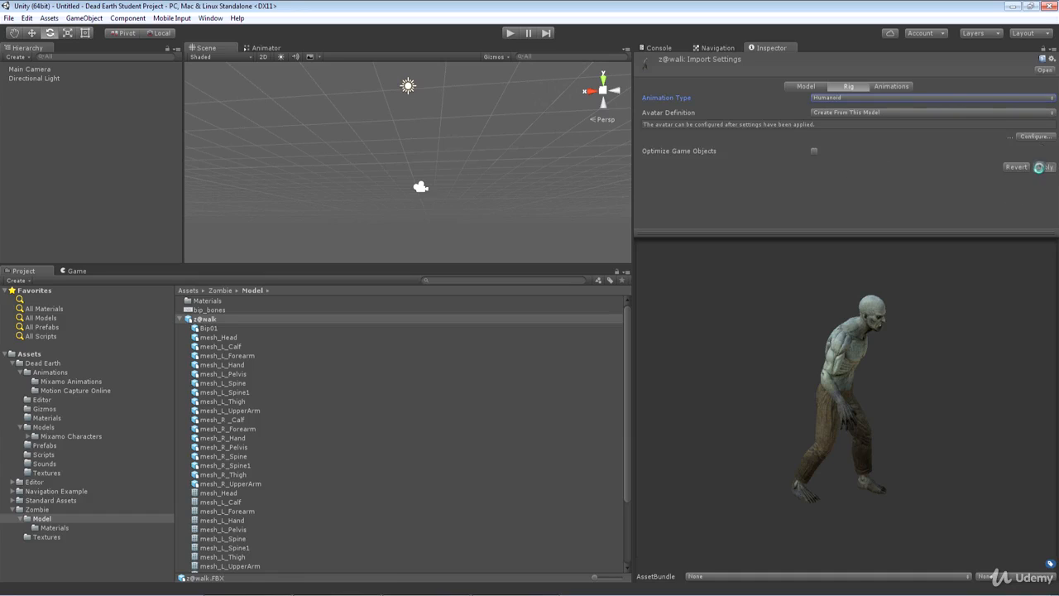
- Open the avatar configuration of the z@walk rig and examine the mapped skeleton on the zombie
{"action": "left_click", "coordinate": [1022, 124]}
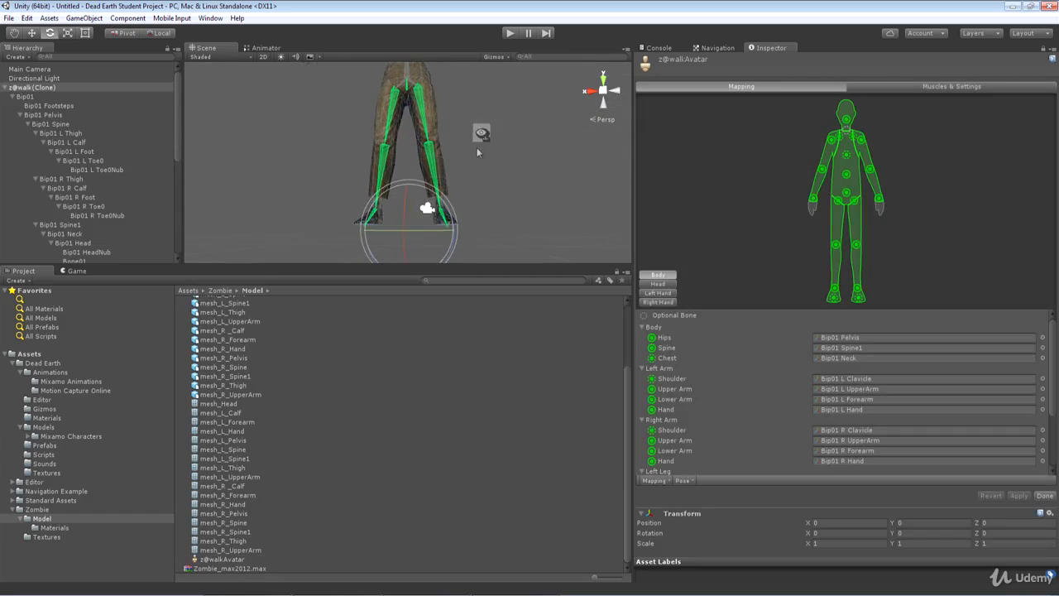
{"action": "right_click_drag", "start_coordinate": [478, 66], "coordinate": [508, 242]}
{"action": "scroll", "coordinate": [439, 150], "scroll_direction": "down", "scroll_amount": 10}
{"action": "scroll", "coordinate": [507, 242], "scroll_direction": "down", "scroll_amount": 5}
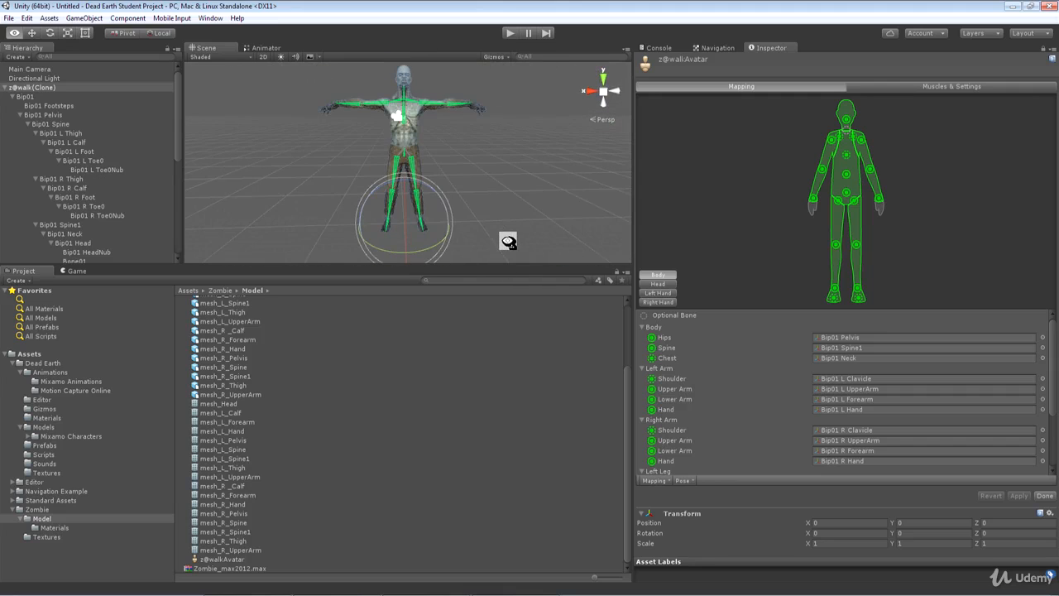
{"action": "scroll", "coordinate": [508, 242], "scroll_direction": "up", "scroll_amount": 5}
- Rotate the left and right thigh bones inward to straighten the legs, and finish the avatar configuration with the changes applied
{"action": "left_click", "coordinate": [430, 170]}
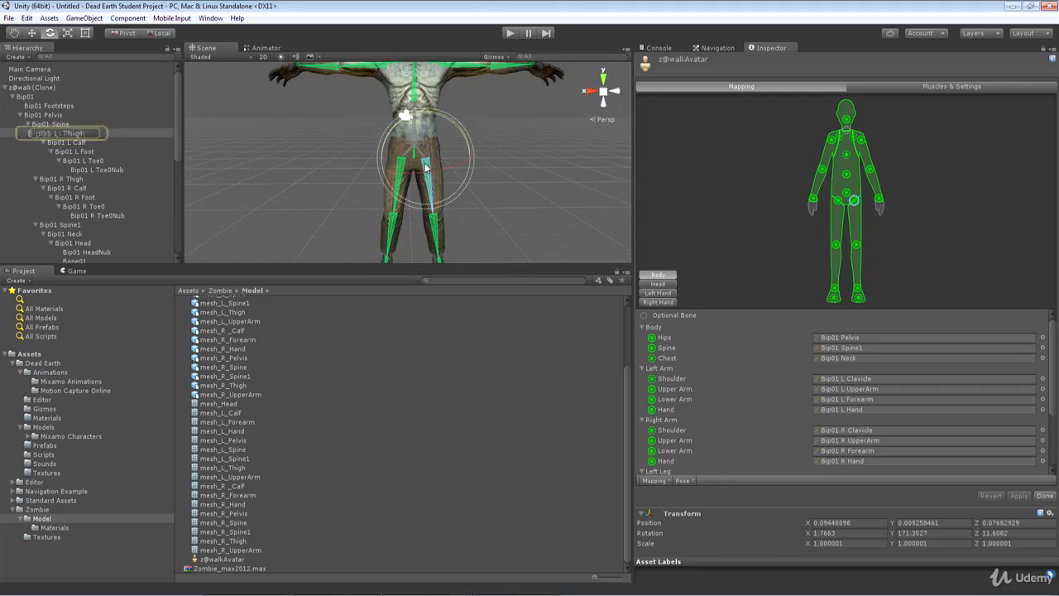
{"action": "left_click_drag", "start_coordinate": [436, 116], "coordinate": [452, 122]}
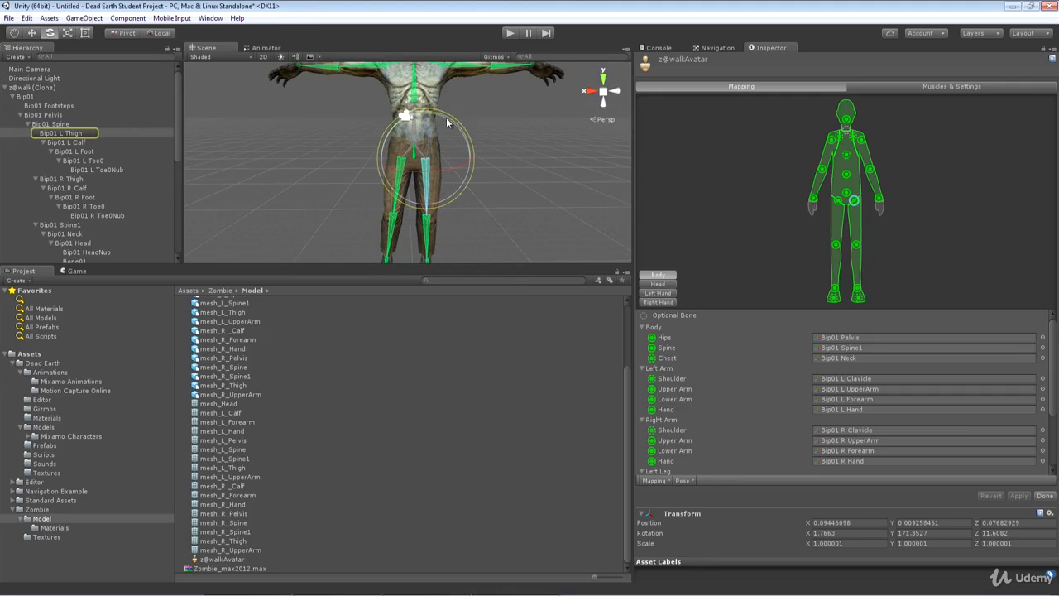
{"action": "left_click", "coordinate": [403, 147]}
{"action": "left_click_drag", "start_coordinate": [385, 120], "coordinate": [374, 120]}
{"action": "scroll", "coordinate": [460, 120], "scroll_direction": "down", "scroll_amount": 5}
{"action": "scroll", "coordinate": [464, 113], "scroll_direction": "down", "scroll_amount": 3}
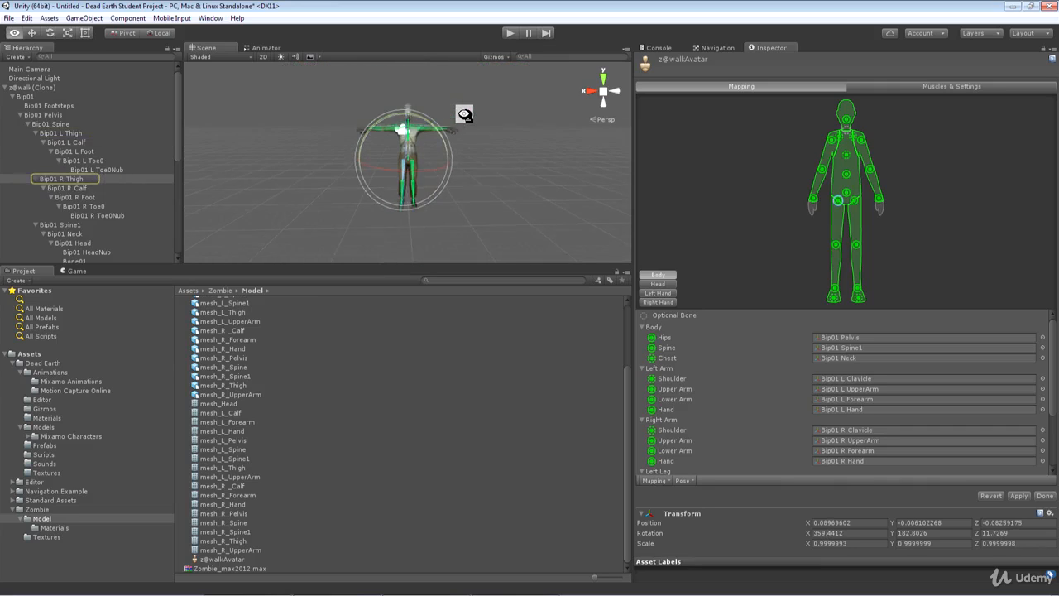
{"action": "scroll", "coordinate": [466, 112], "scroll_direction": "up", "scroll_amount": 6}
{"action": "left_click", "coordinate": [1044, 496]}
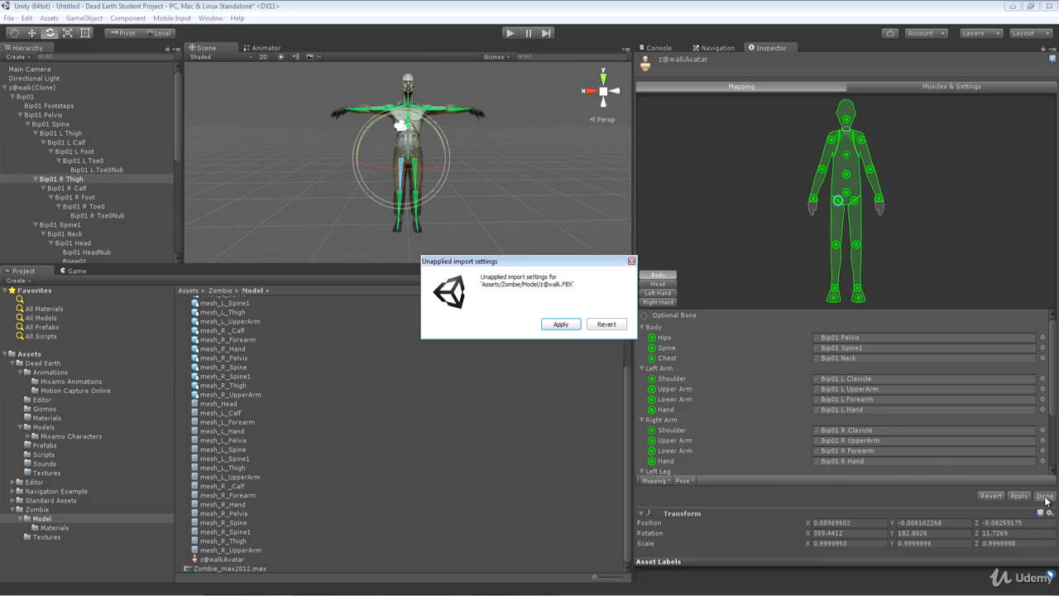
{"action": "left_click", "coordinate": [563, 323]}
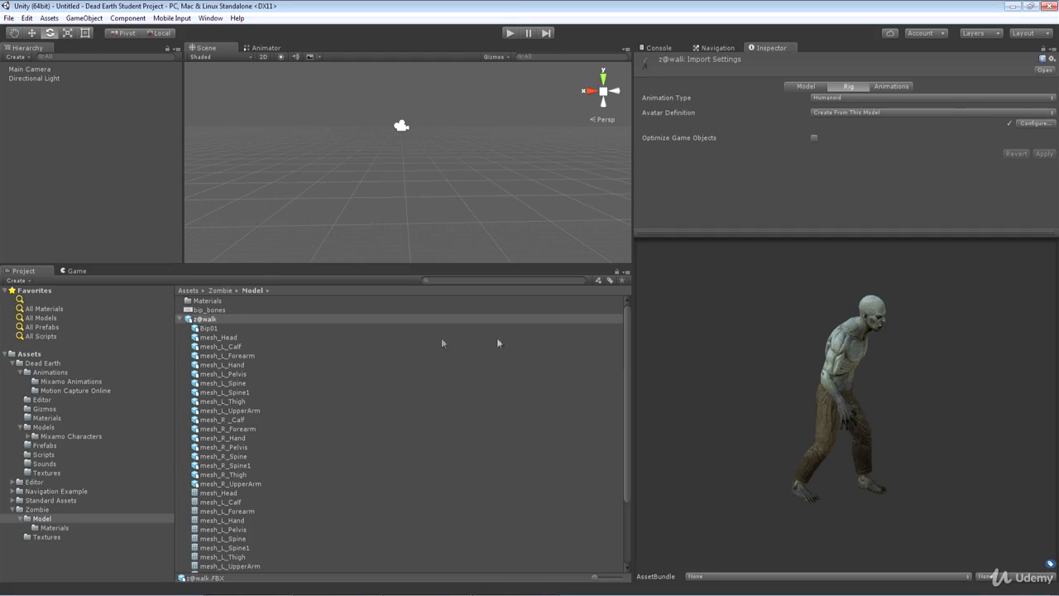
- Play the Jill@zombie_running clip from the Mixamo Animations folder in its preview and pause it
{"action": "left_click", "coordinate": [71, 381]}
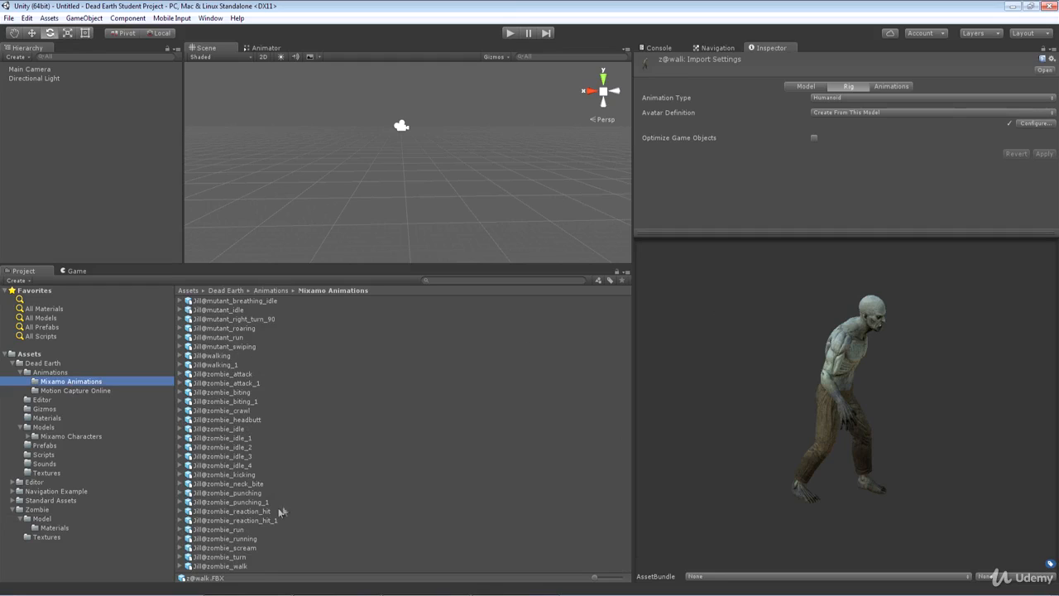
{"action": "left_click", "coordinate": [248, 539]}
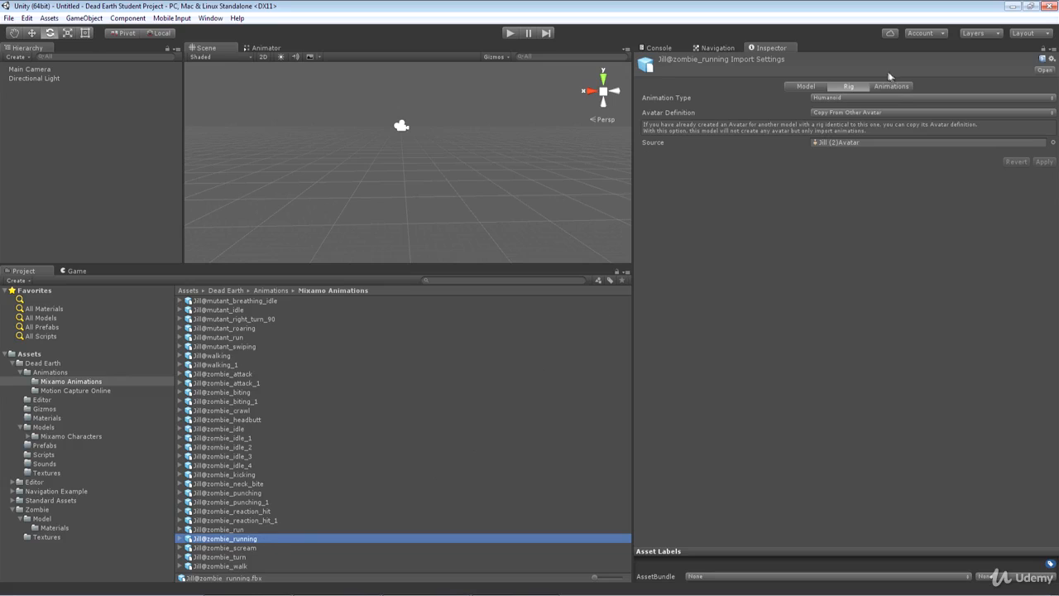
{"action": "left_click", "coordinate": [894, 86]}
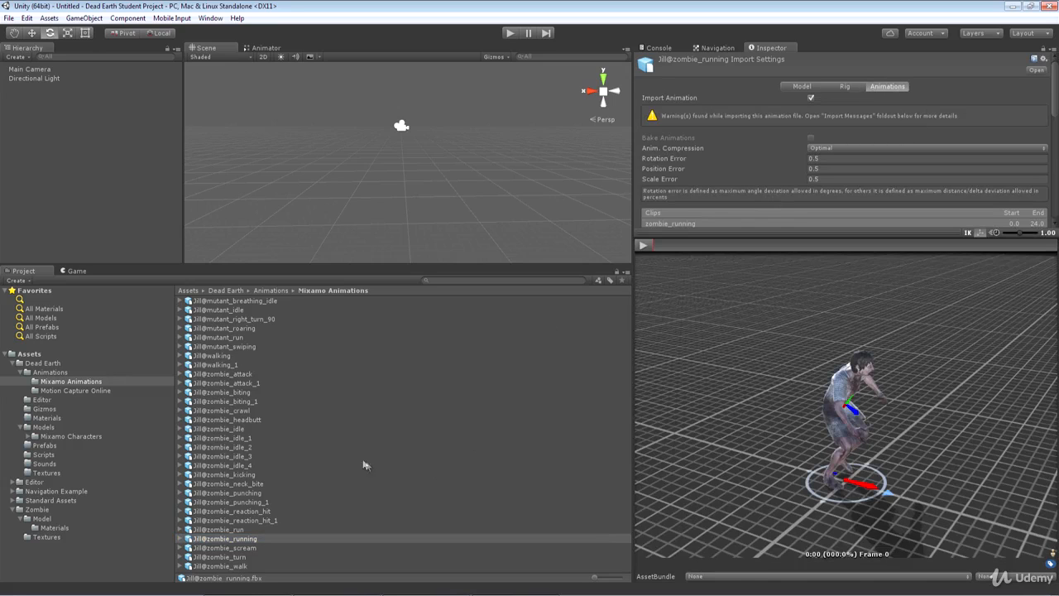
{"action": "left_click", "coordinate": [643, 245]}
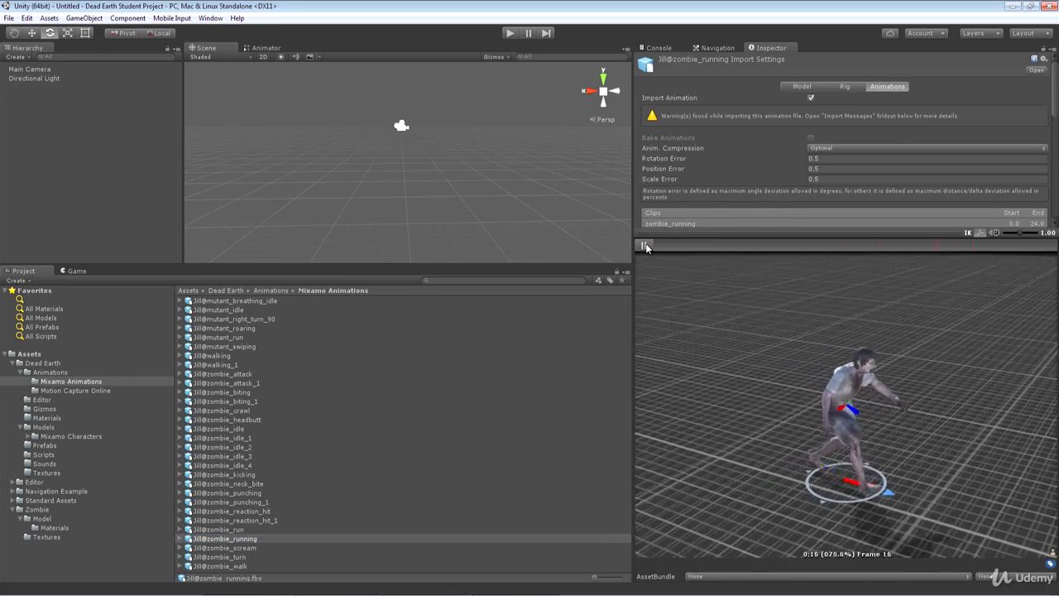
{"action": "left_click", "coordinate": [644, 246]}
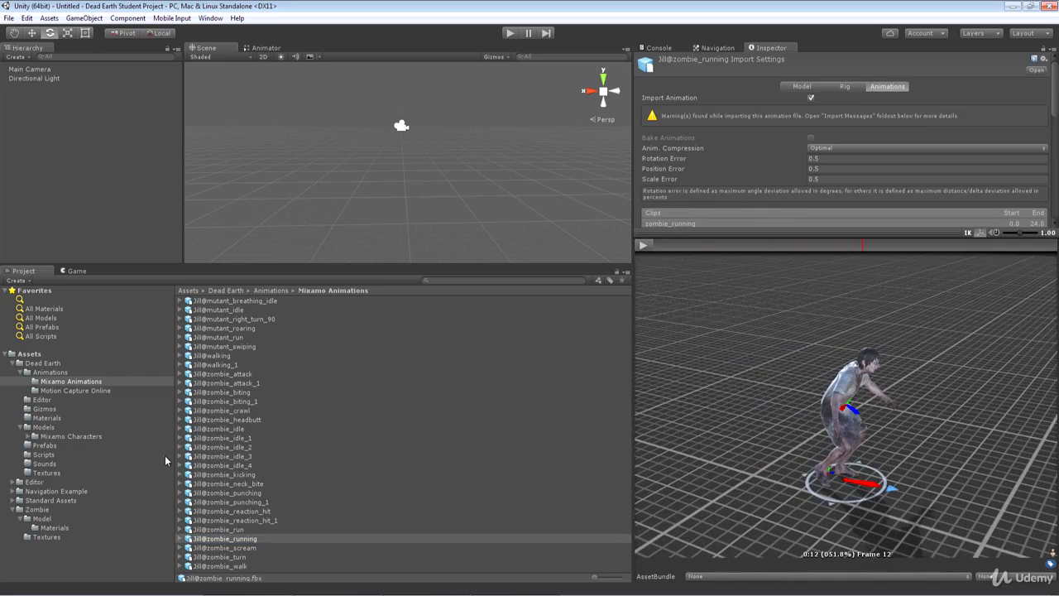
- Use z@walk as the preview model for the zombie_running clip, play it viewed from the front, and pause it
{"action": "left_click", "coordinate": [42, 519]}
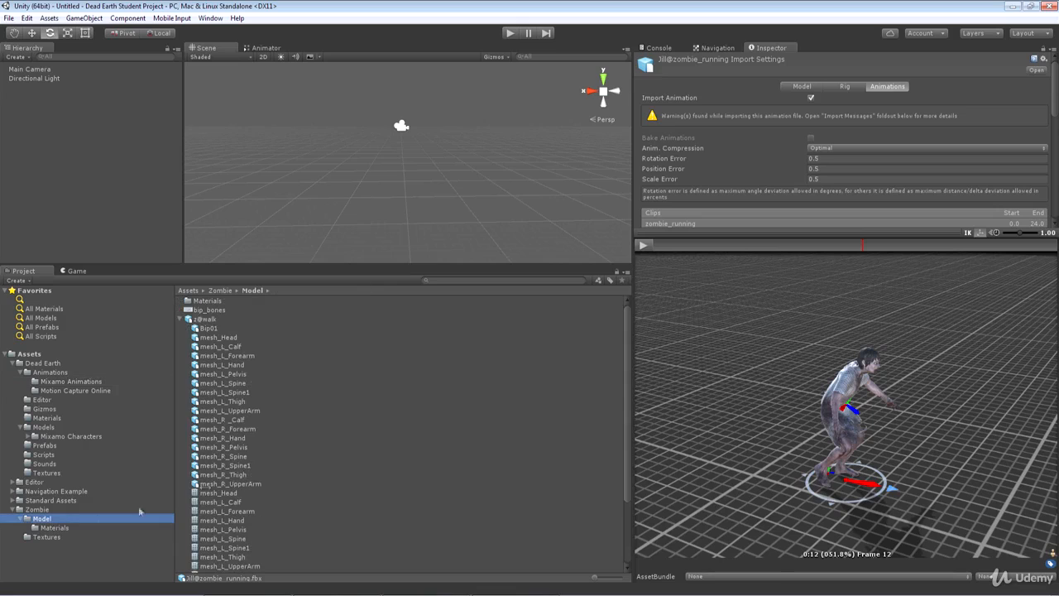
{"action": "left_click_drag", "start_coordinate": [212, 320], "coordinate": [837, 374]}
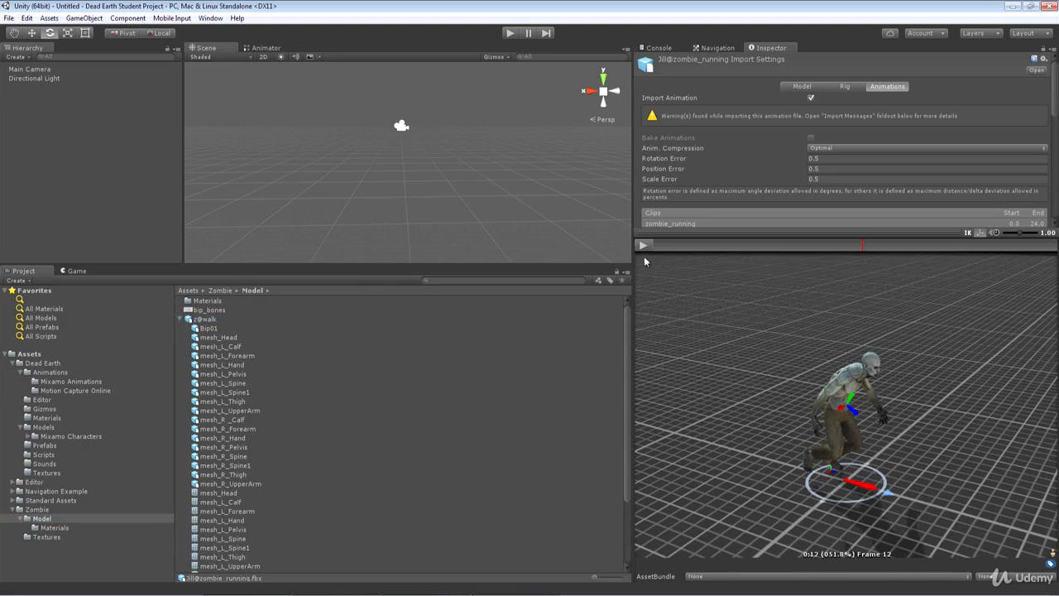
{"action": "right_click_drag", "start_coordinate": [860, 397], "coordinate": [748, 445]}
{"action": "left_click", "coordinate": [644, 244]}
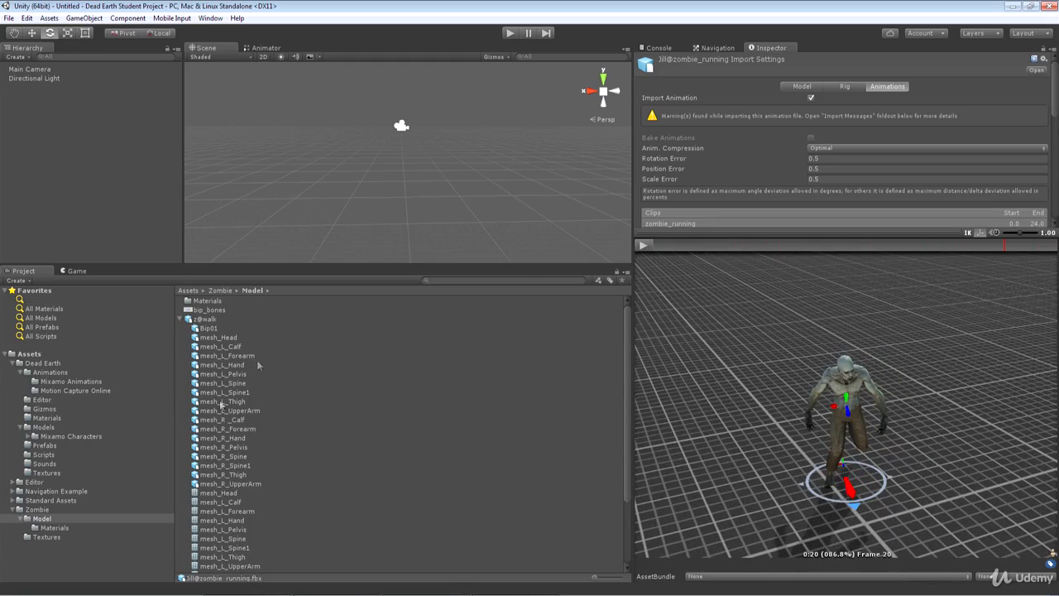
- Play the Zombie_Walk_F_1_Loop clip from Motion Capture Online on the zombie, pause it, and inspect the model from the front and up close
{"action": "left_click", "coordinate": [79, 390]}
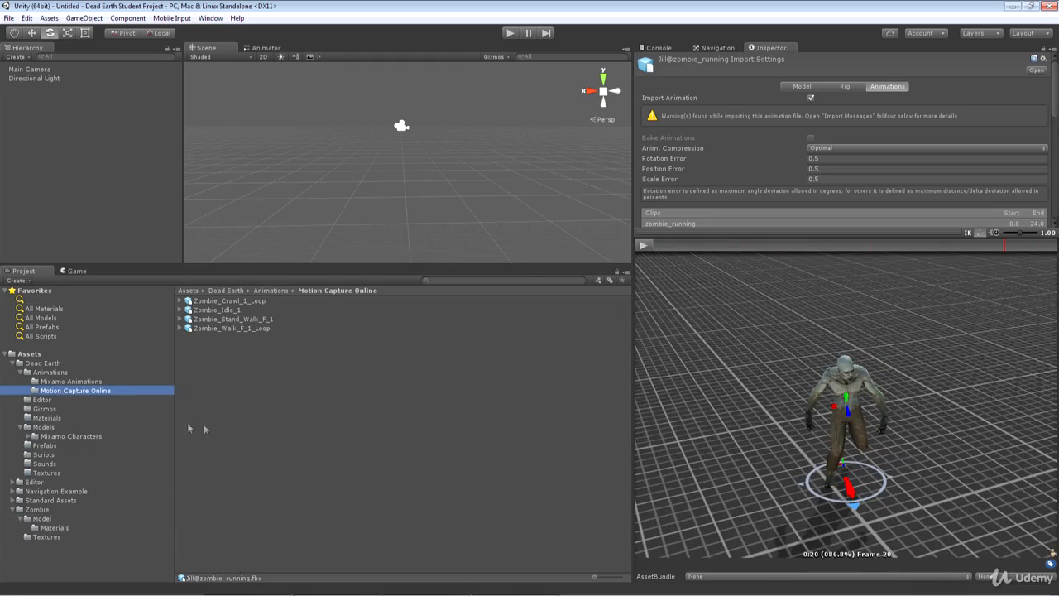
{"action": "left_click", "coordinate": [230, 328]}
{"action": "left_click", "coordinate": [644, 244]}
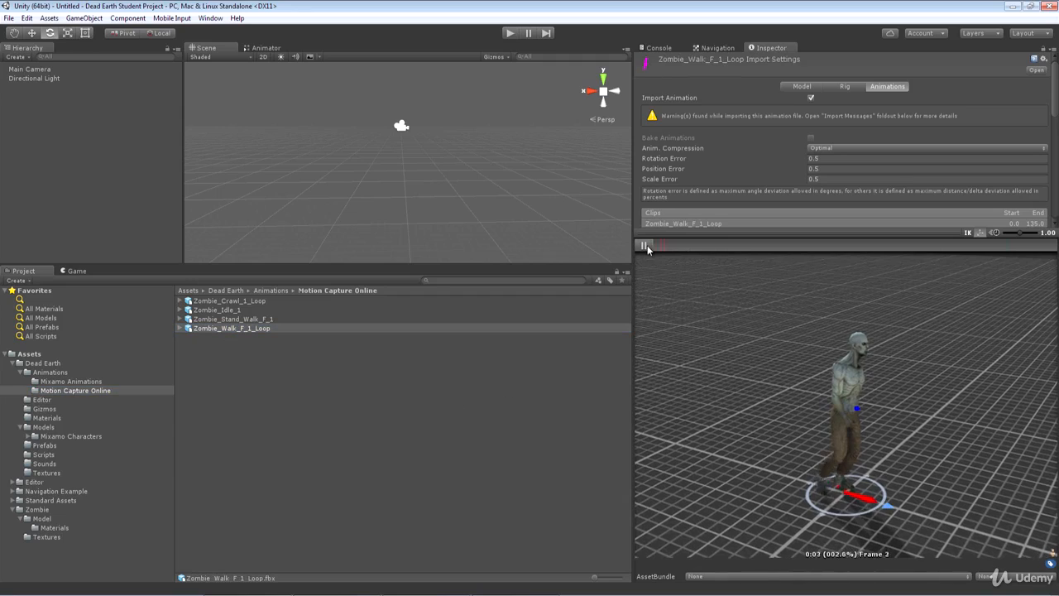
{"action": "left_click_drag", "start_coordinate": [860, 356], "coordinate": [760, 330]}
{"action": "left_click", "coordinate": [640, 246]}
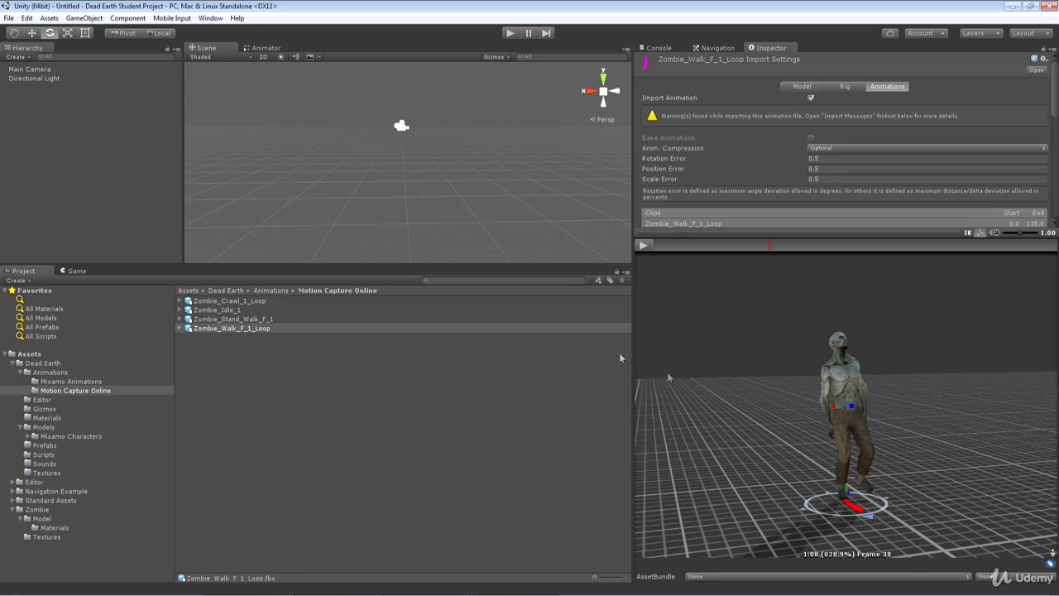
{"action": "scroll", "coordinate": [898, 359], "scroll_direction": "up", "scroll_amount": 5}
{"action": "scroll", "coordinate": [916, 304], "scroll_direction": "up", "scroll_amount": 2}
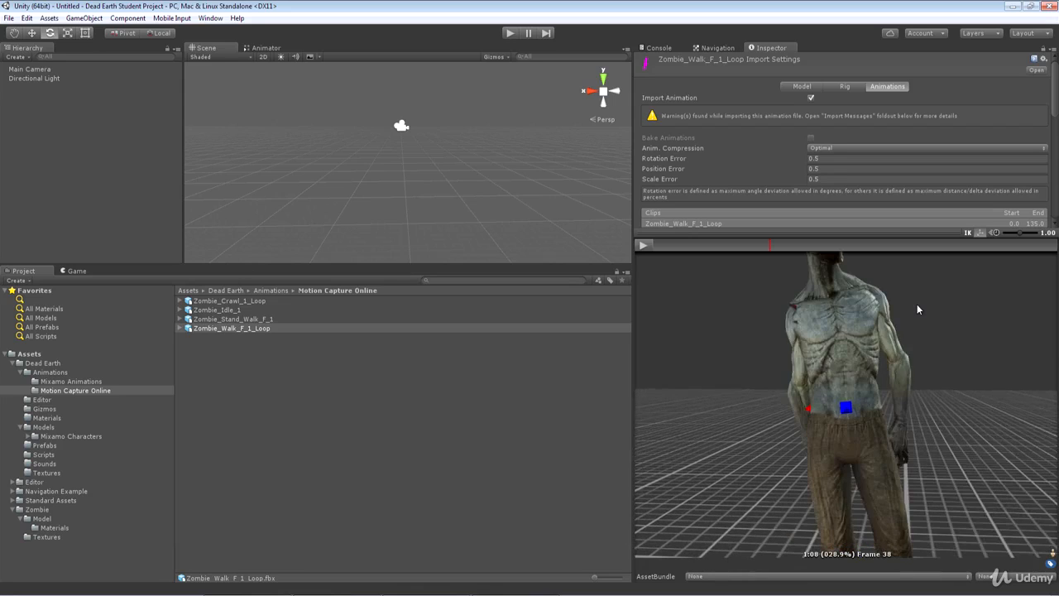
{"action": "scroll", "coordinate": [916, 304], "scroll_direction": "down", "scroll_amount": 8}
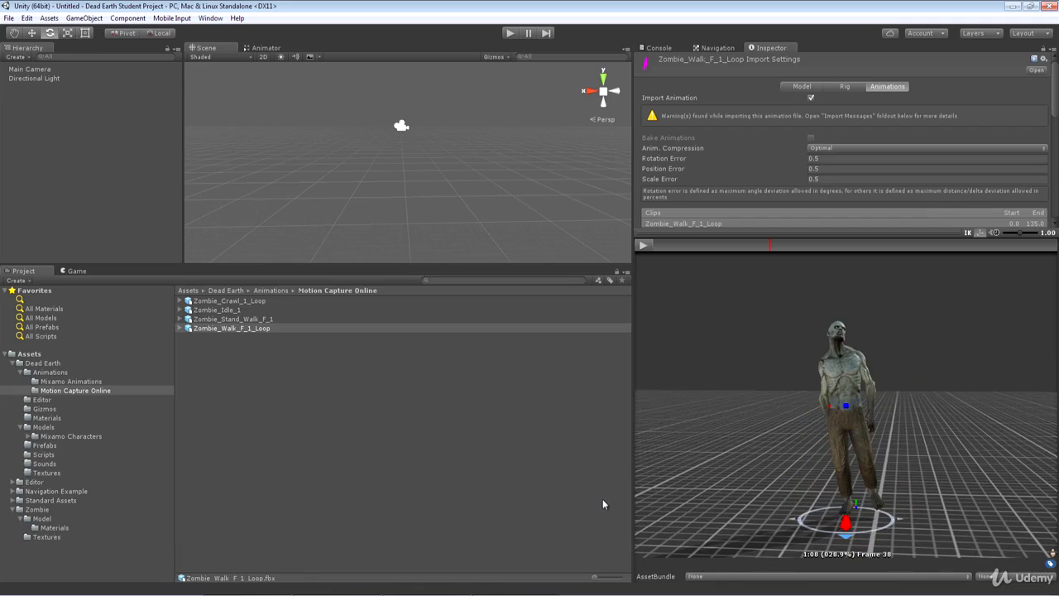
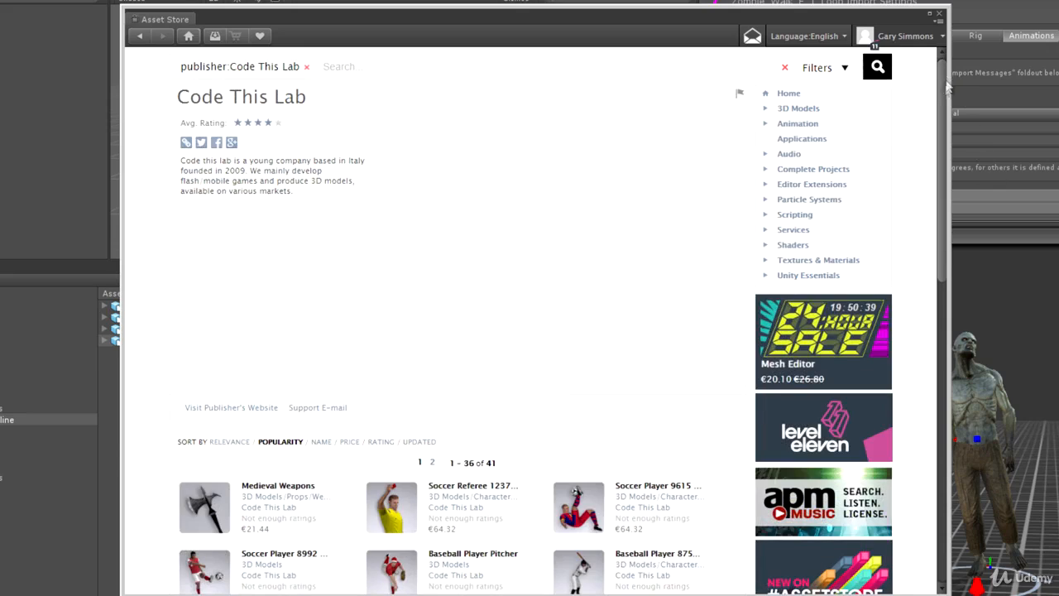
- Browse Code This Lab's models in the Asset Store and view the Zombie Mechanic and Zombie Nurse package pages
{"action": "left_click_drag", "start_coordinate": [946, 87], "coordinate": [943, 267]}
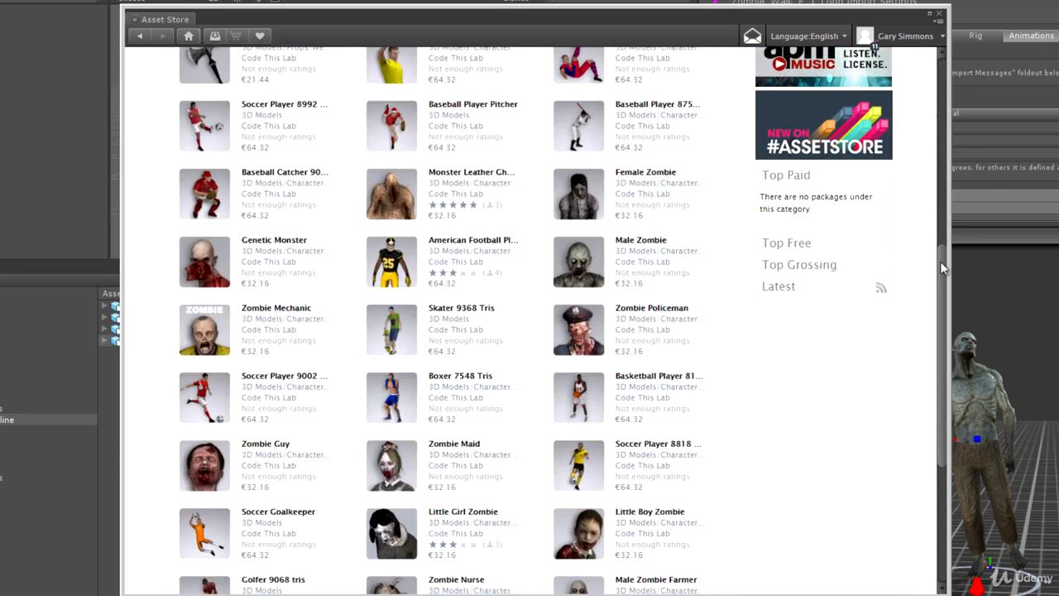
{"action": "left_click", "coordinate": [273, 311]}
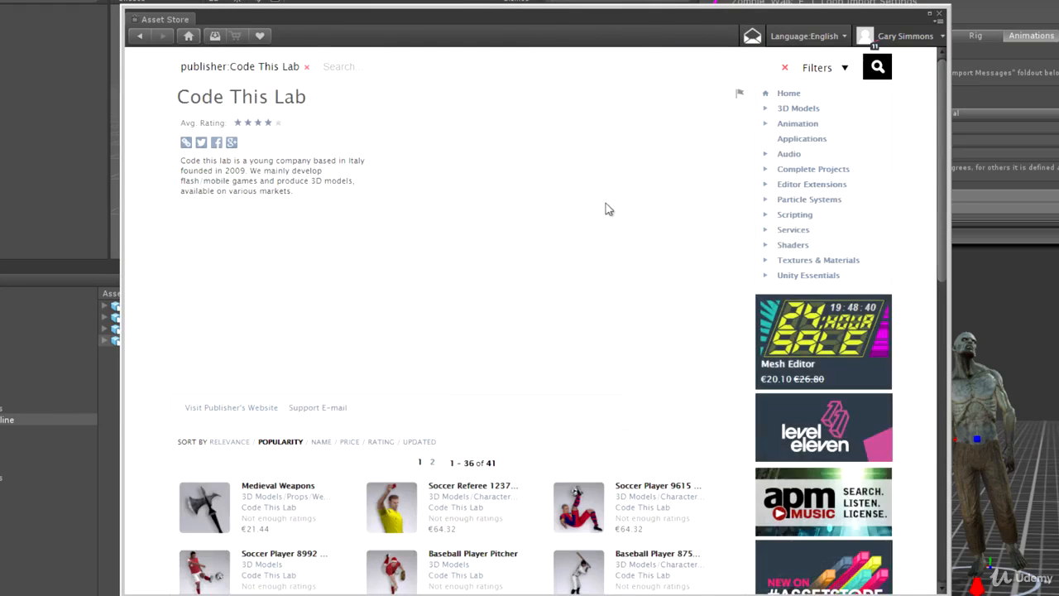
{"action": "scroll", "coordinate": [607, 208], "scroll_direction": "down", "scroll_amount": 5}
{"action": "scroll", "coordinate": [622, 205], "scroll_direction": "down", "scroll_amount": 2}
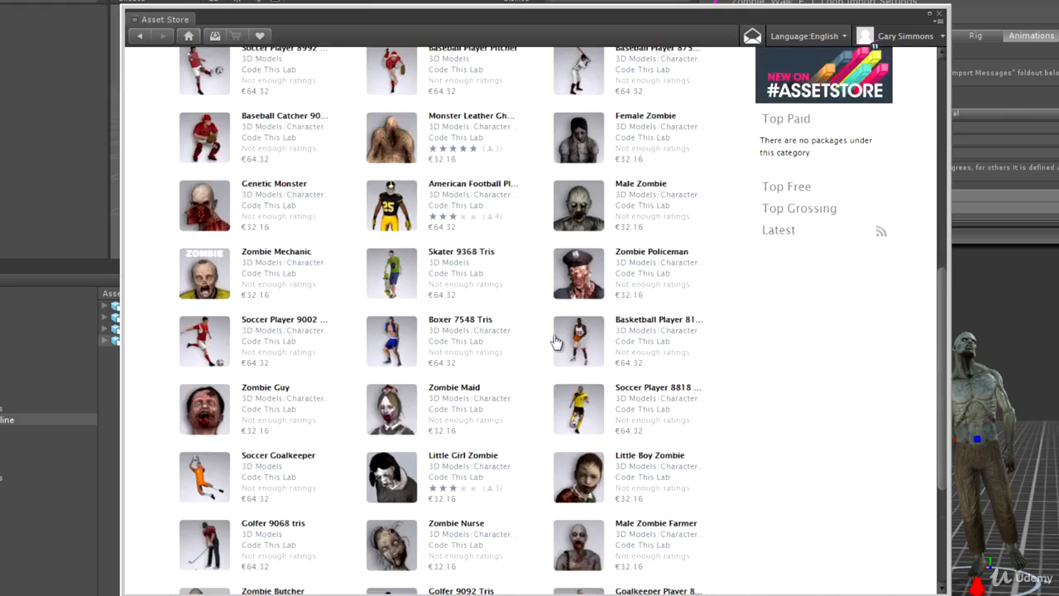
{"action": "scroll", "coordinate": [556, 343], "scroll_direction": "down", "scroll_amount": 4}
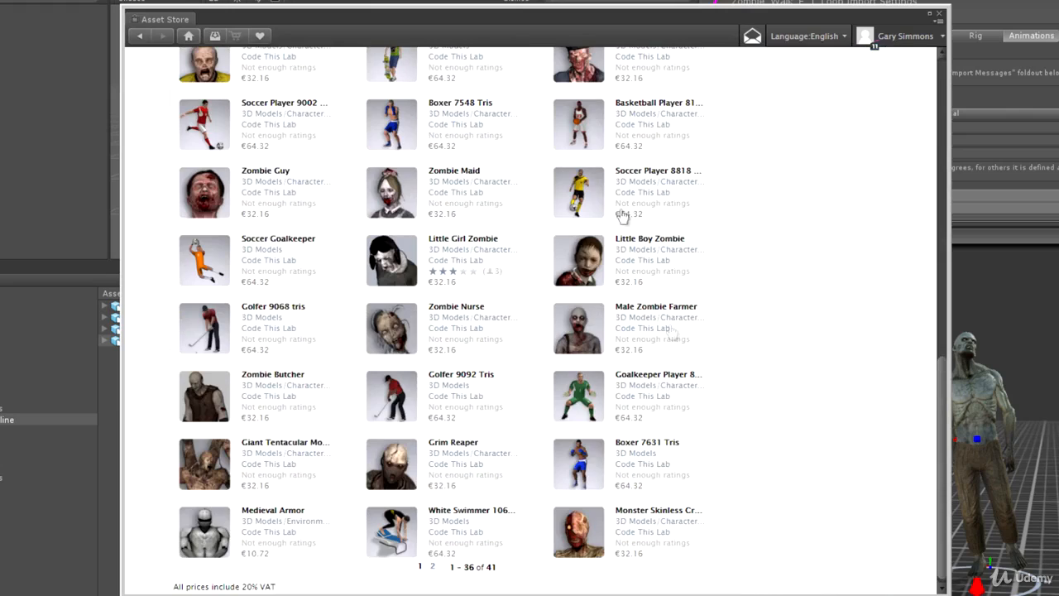
{"action": "left_click", "coordinate": [468, 307]}
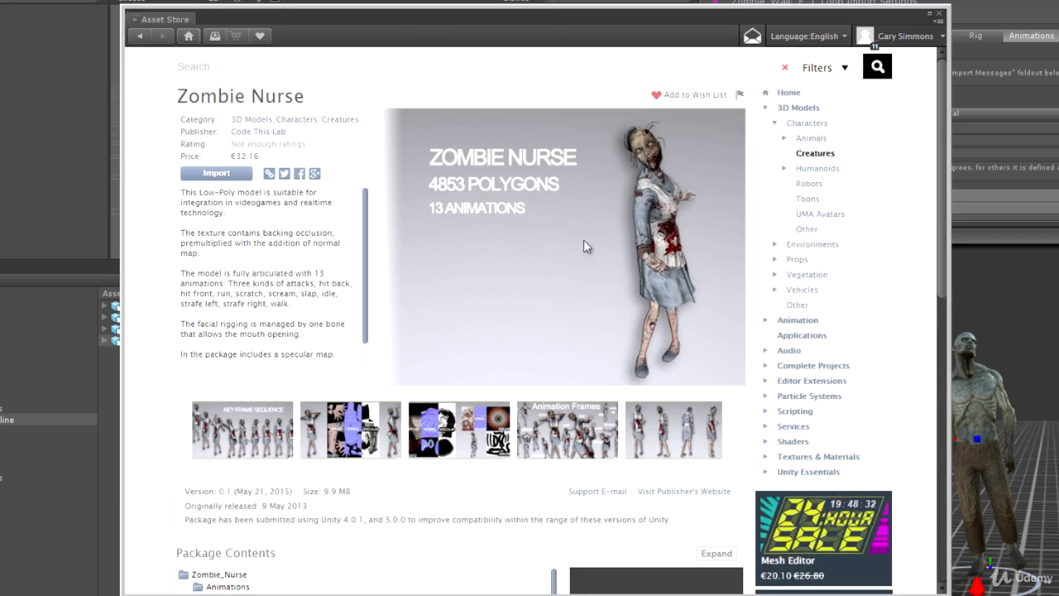
- Return from the Zombie Nurse page to Code This Lab's model list and open its second page of results
{"action": "left_click", "coordinate": [258, 132]}
{"action": "scroll", "coordinate": [573, 242], "scroll_direction": "down", "scroll_amount": 10}
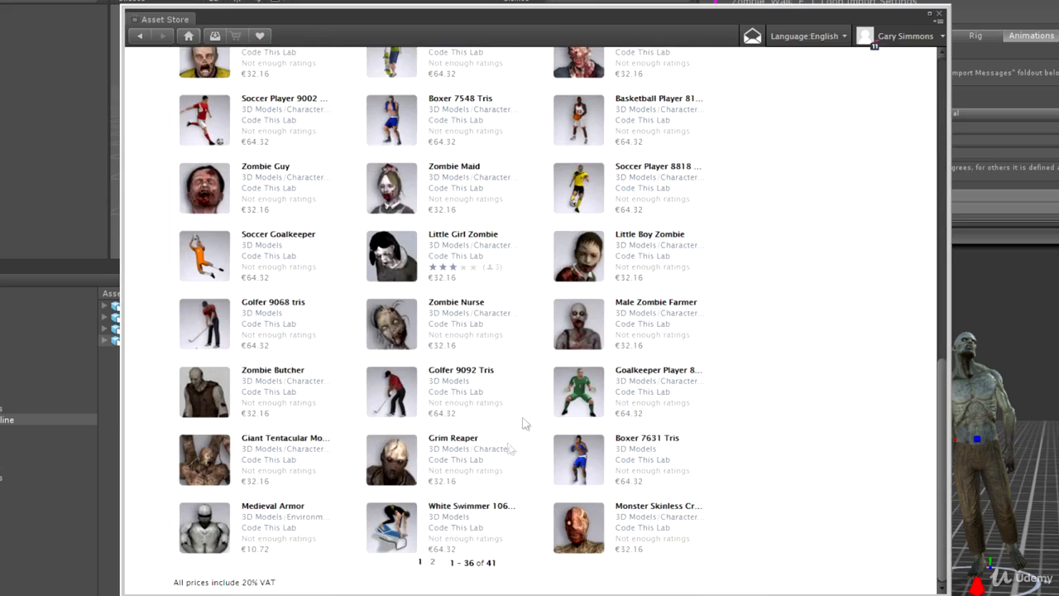
{"action": "left_click", "coordinate": [432, 563]}
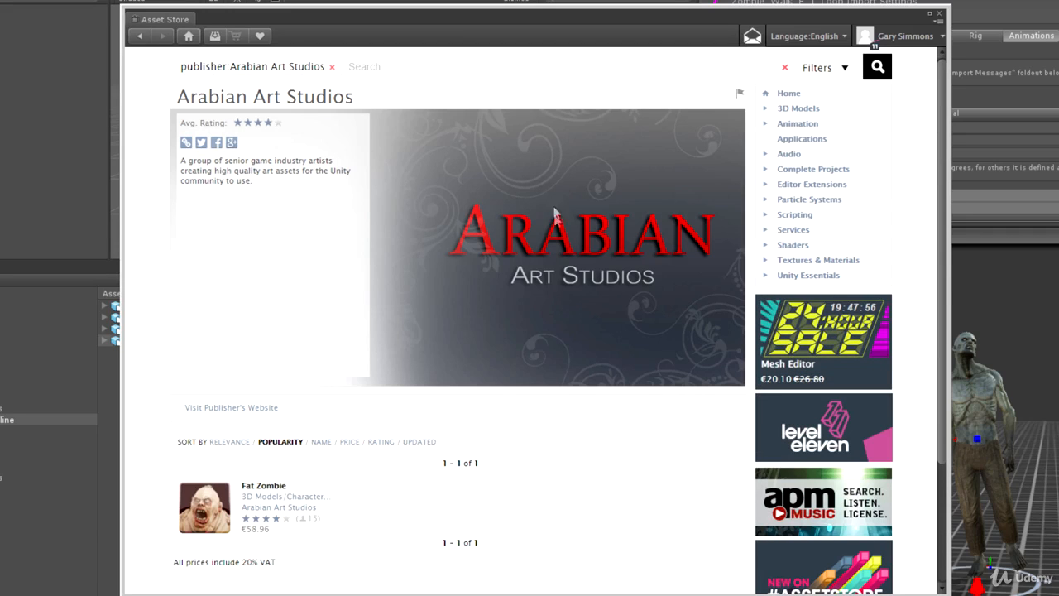
- Open the Fat Zombie package by Arabian Art Studios, view its first two preview images enlarged, and return to the package description
{"action": "left_click", "coordinate": [263, 485]}
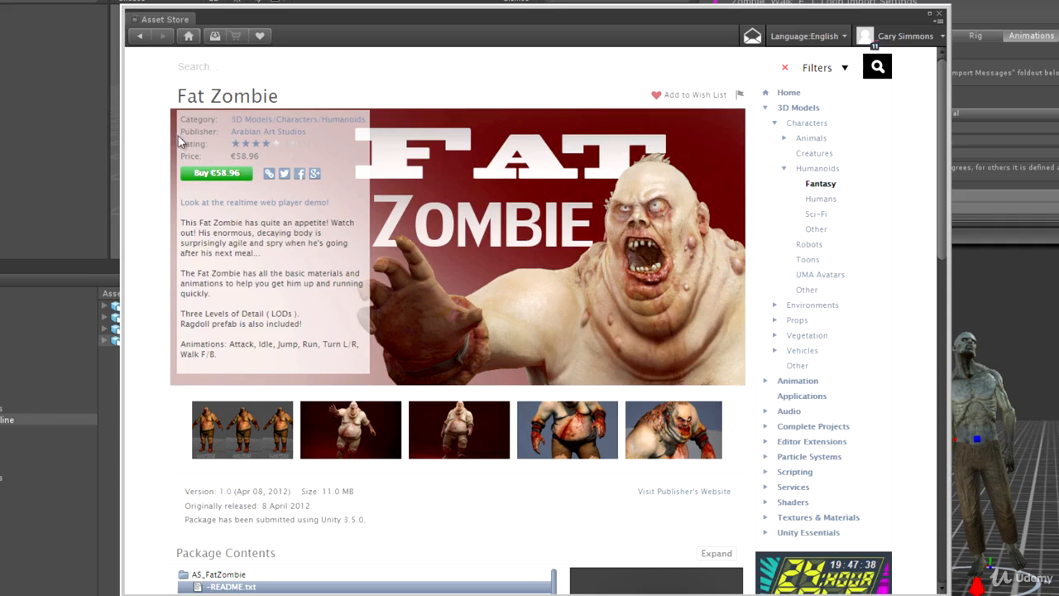
{"action": "left_click", "coordinate": [242, 437]}
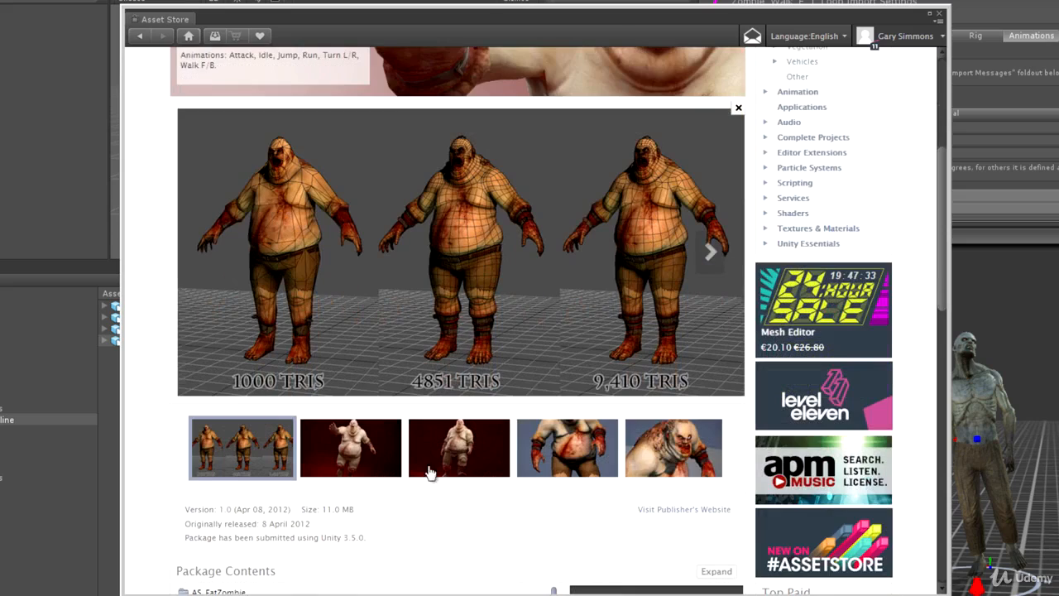
{"action": "left_click", "coordinate": [354, 451]}
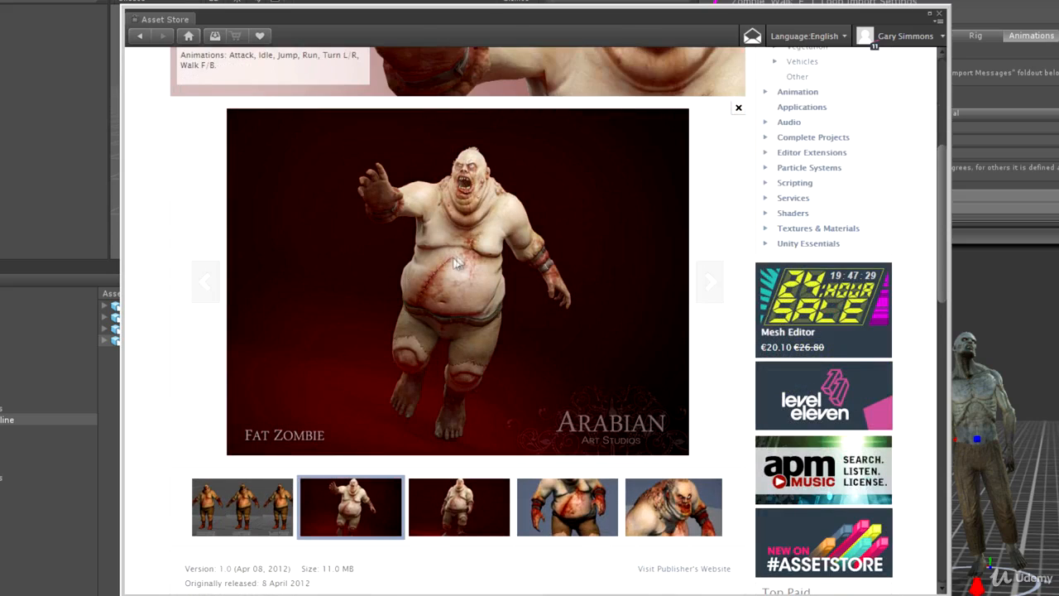
{"action": "scroll", "coordinate": [517, 265], "scroll_direction": "up", "scroll_amount": 4}
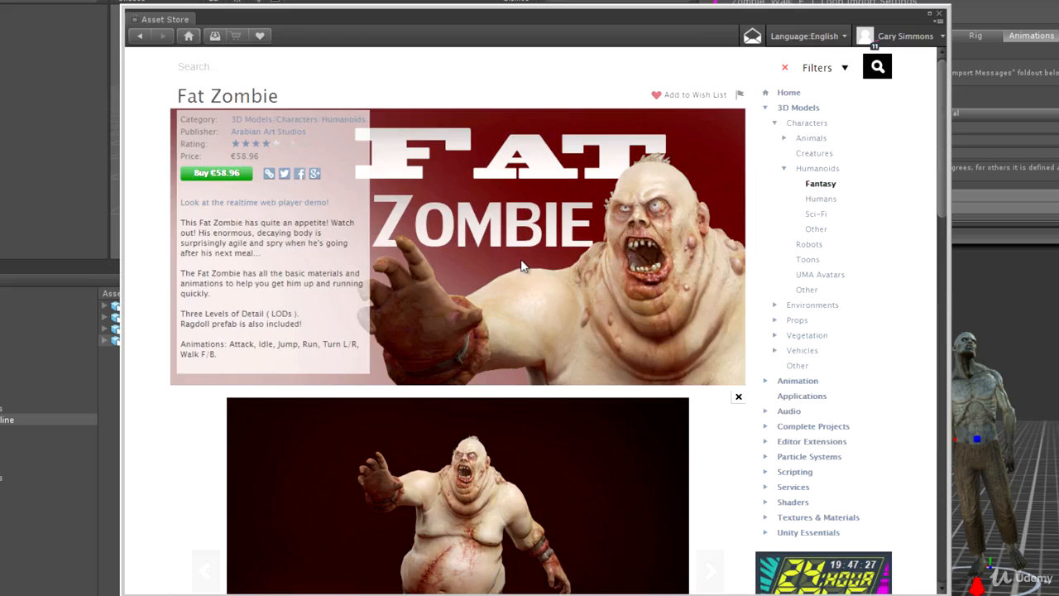